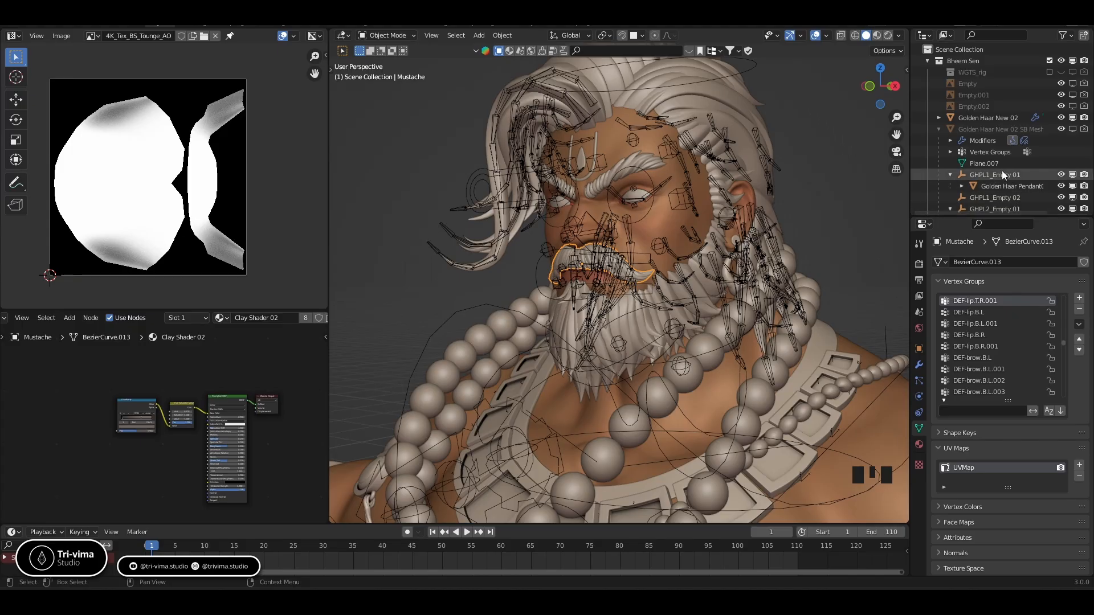
Hide Golden Haar New 02 and Golden Haar New 02 SB Mesh in the viewport and in renders
scroll(1001, 169, "down", 4)
scroll(1001, 170, "up", 3)
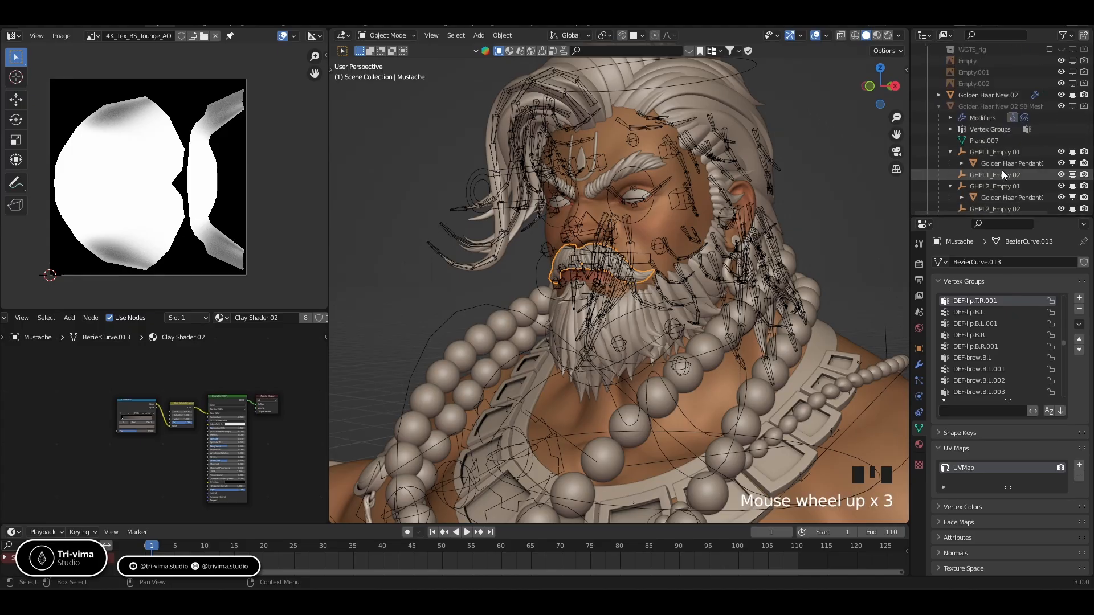
left_click(1060, 95)
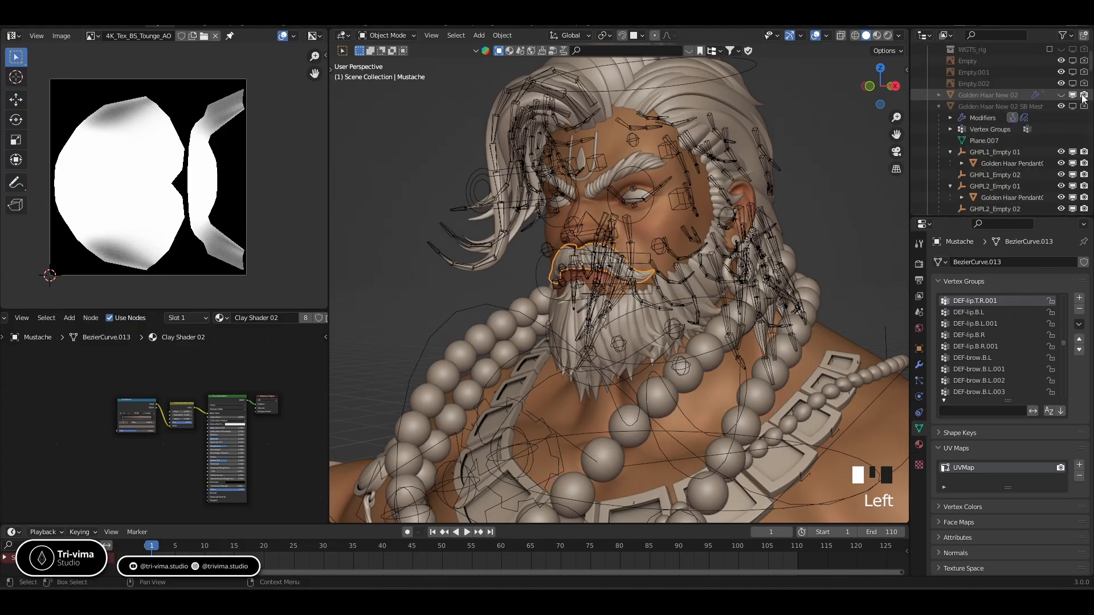
left_click(1061, 106)
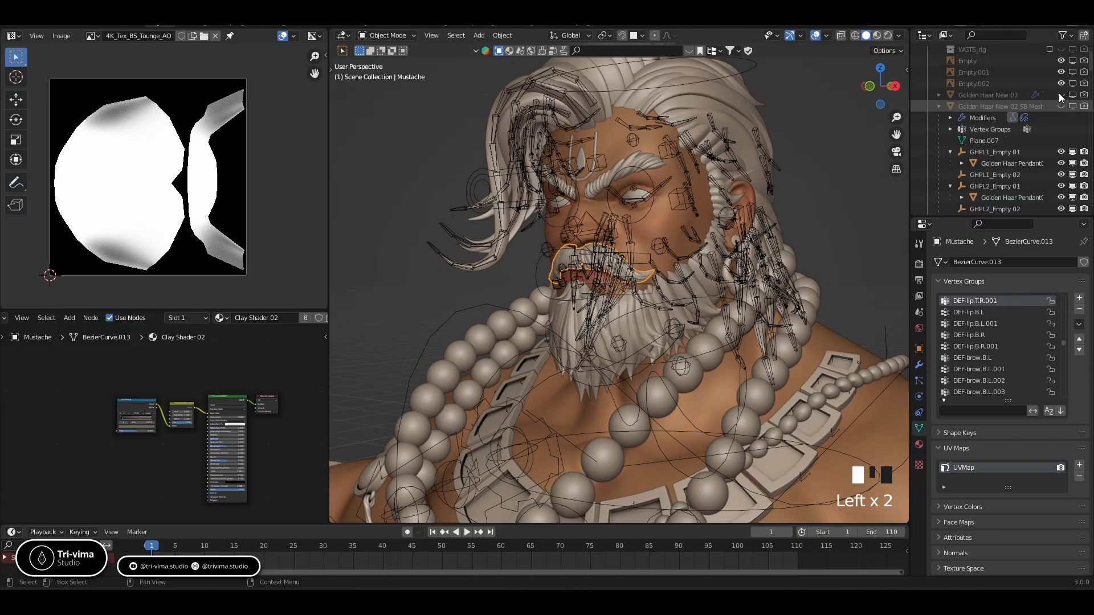
Hide the GHPL1 to GHPL4 empties and their Golden Haar pendants in the viewport and in renders
mouse_move(1062, 83)
left_mouse_down()
mouse_move(1061, 61)
mouse_move(1058, 199)
left_mouse_up()
scroll(1045, 104, "down", 3)
left_click(1072, 197)
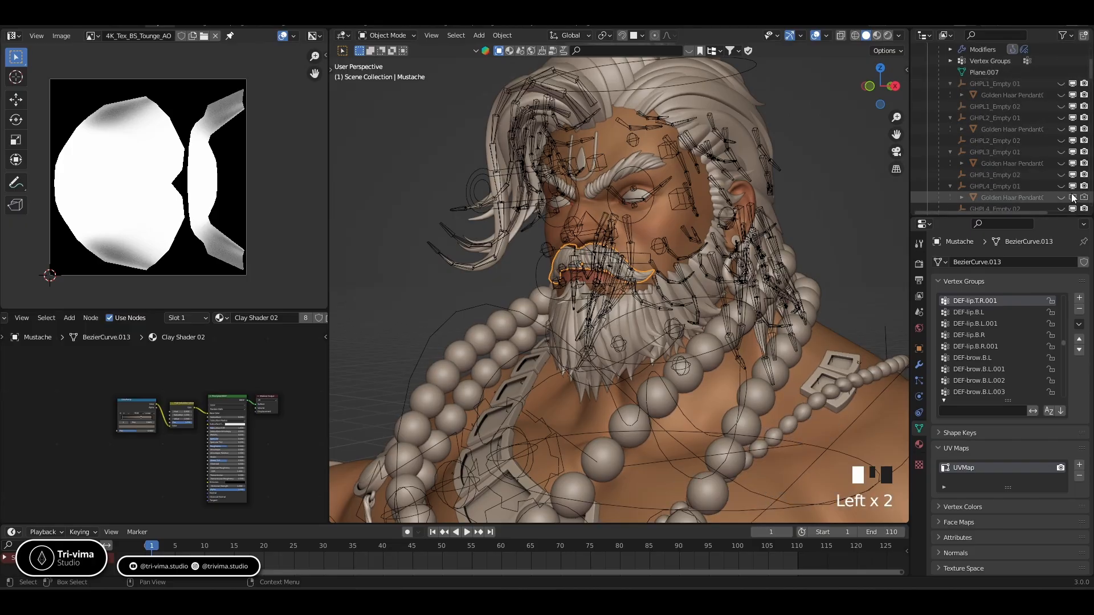
mouse_move(1072, 83)
left_mouse_down()
mouse_move(1072, 191)
mouse_move(1083, 83)
left_mouse_up()
scroll(1076, 86, "down", 2)
left_click(1083, 128)
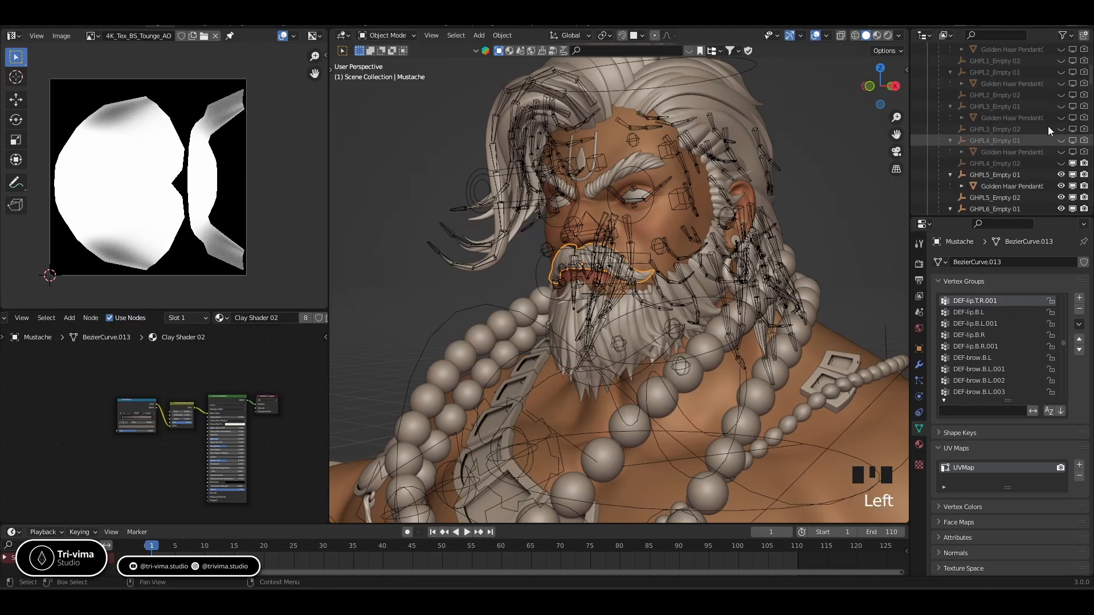
Hide the GHPL5, GHPL6 and GHPM empties with their Golden Haar pendants in the viewport and in renders
scroll(1082, 98, "down", 3)
mouse_move(1082, 95)
left_mouse_down()
mouse_move(1063, 107)
mouse_move(1061, 209)
left_mouse_up()
left_click(1072, 209)
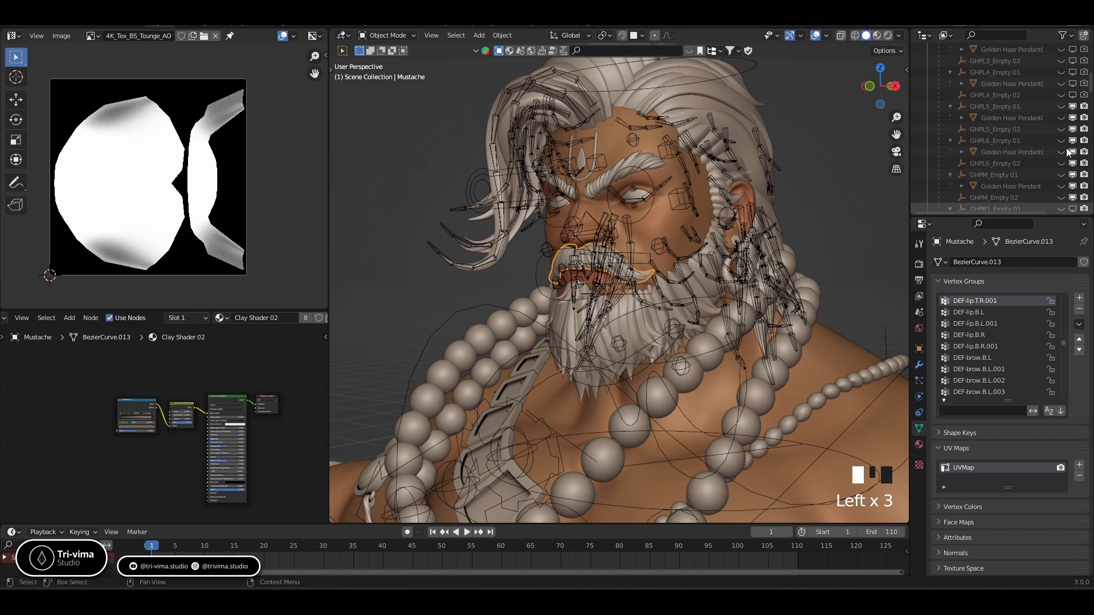
left_click(1083, 106)
scroll(1054, 149, "down", 6)
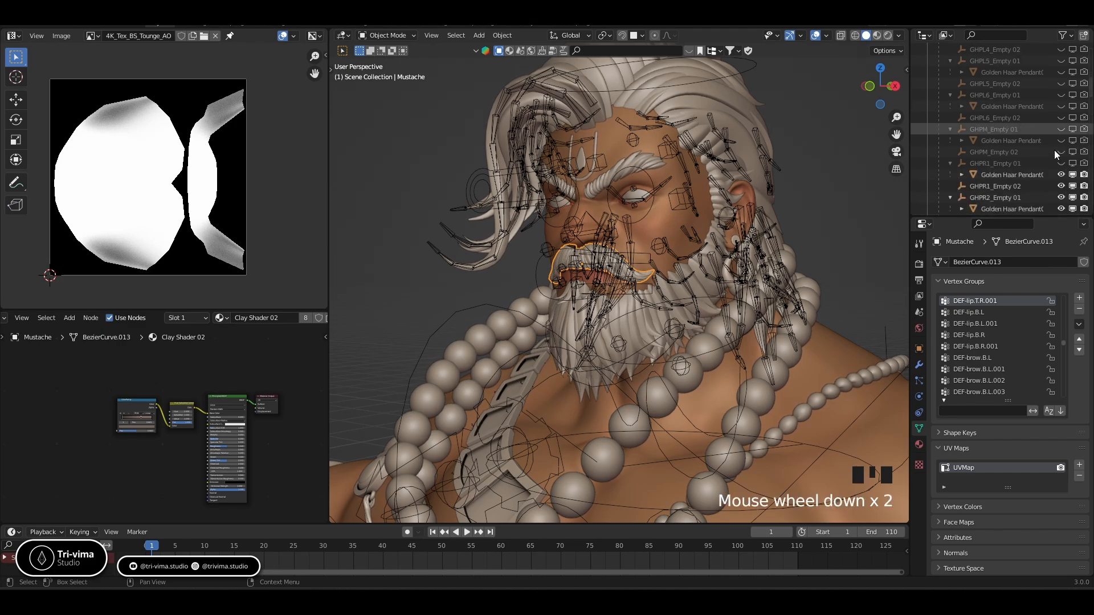
Hide the GHPR1 to GHPR6 empties and pendants, plus the objects from Janeu through Ornamental Shape
mouse_move(1062, 95)
left_mouse_down()
mouse_move(1061, 210)
mouse_move(1073, 85)
mouse_move(1073, 201)
left_mouse_up()
left_click(1072, 198)
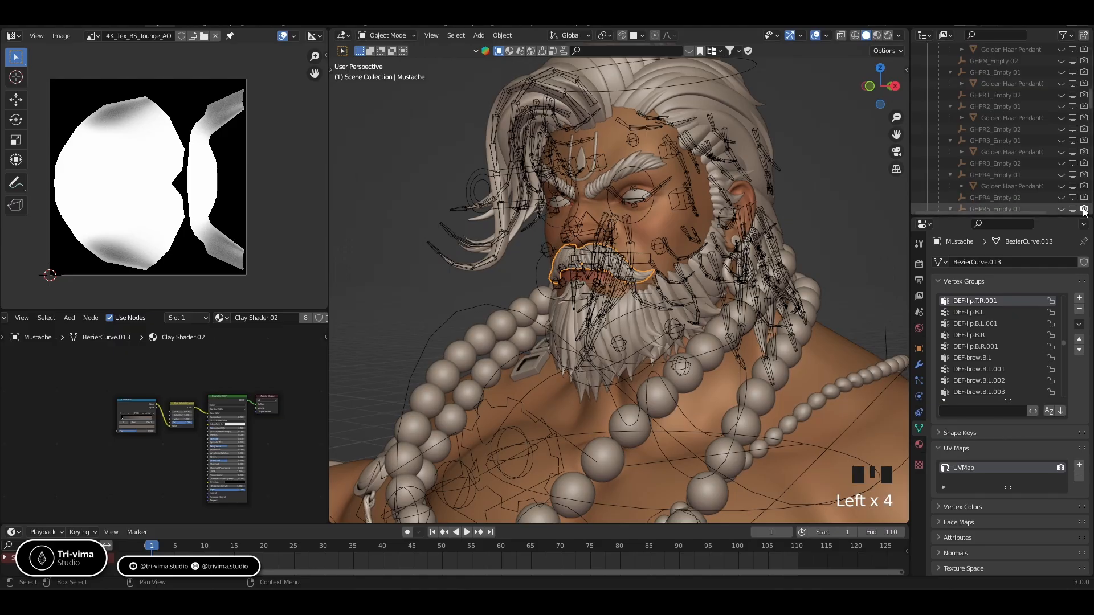
left_click(1083, 209)
scroll(1058, 161, "down", 7)
mouse_move(1060, 60)
left_mouse_down()
mouse_move(1062, 118)
mouse_move(1075, 60)
mouse_move(1083, 120)
mouse_move(1061, 176)
left_mouse_up()
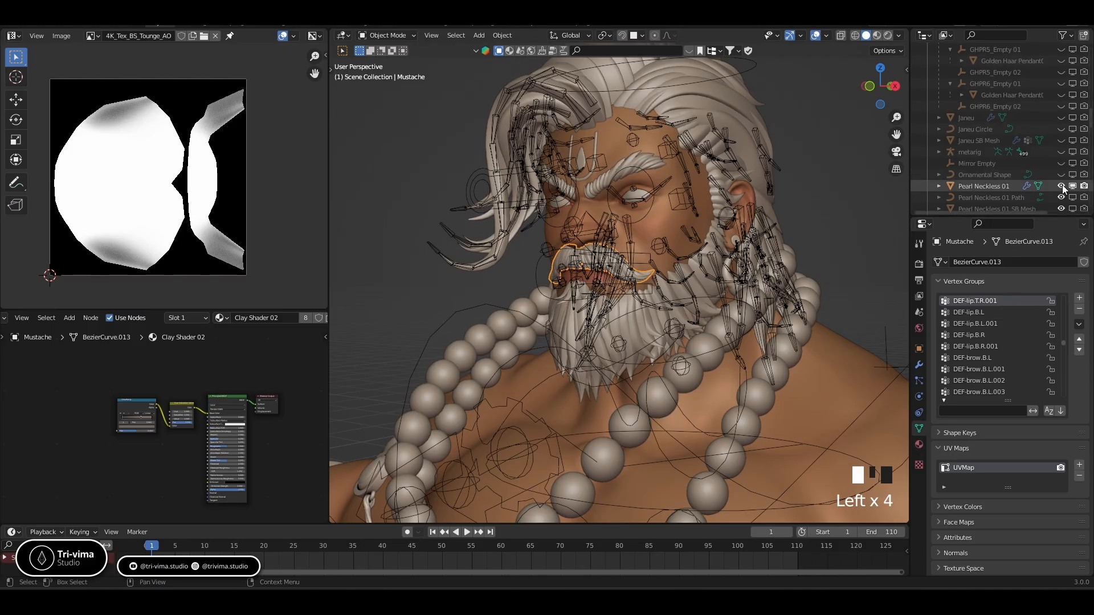
Hide Pearl Neckless 01 and Pearl Neckless 02 together with their path objects
left_click(1061, 186)
scroll(1062, 171, "down", 5)
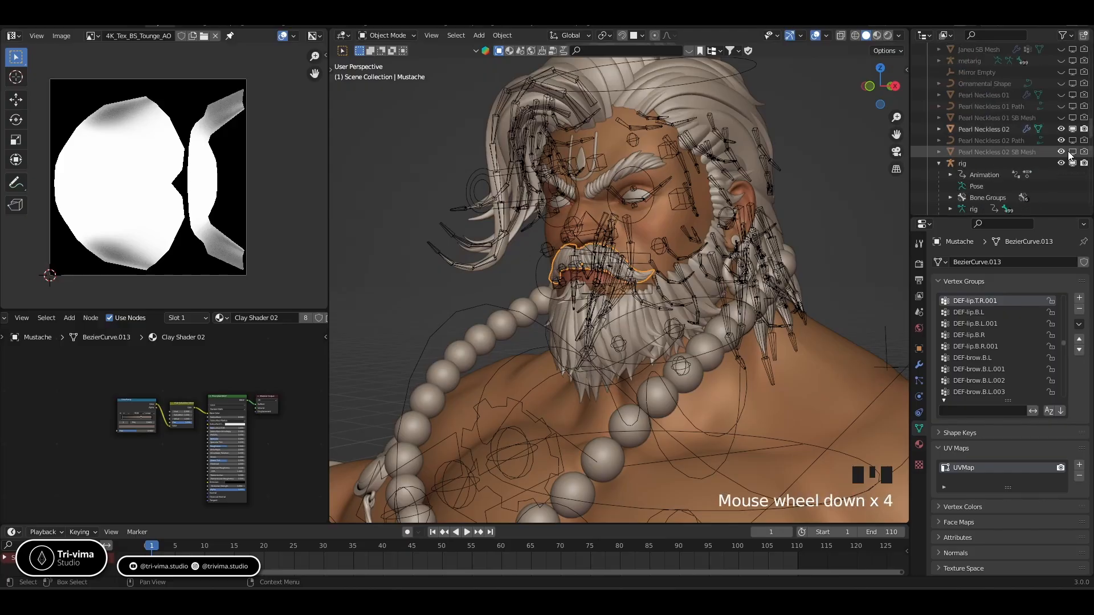
left_click(1061, 107)
left_click(1063, 118)
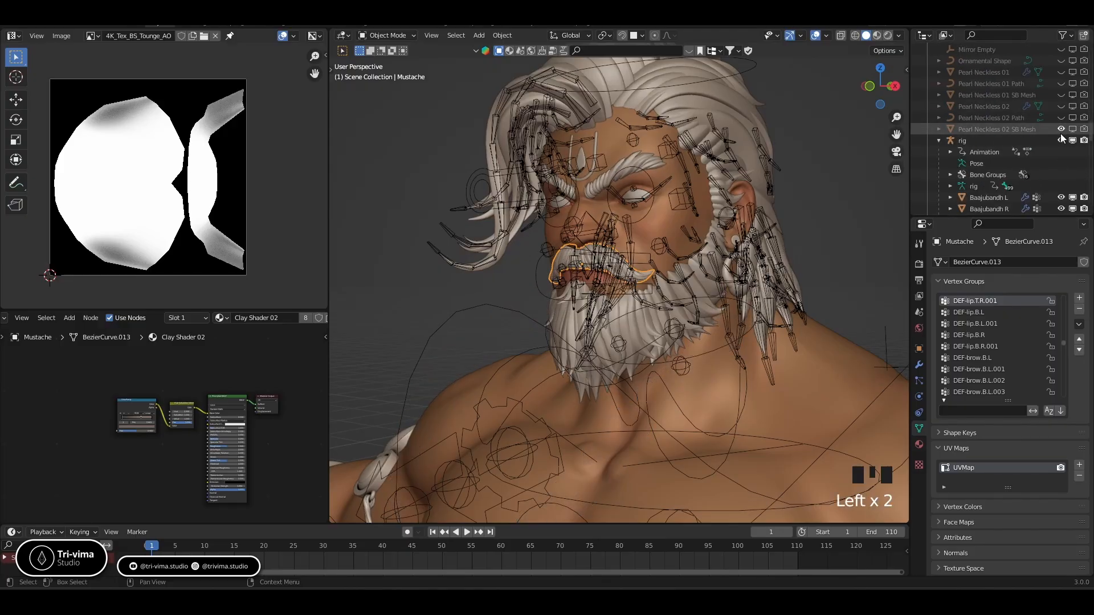
Hide the rig in the viewport and in renders, along with Pearl Neckless 02 SB Mesh
left_click(1061, 139)
left_click(1061, 130)
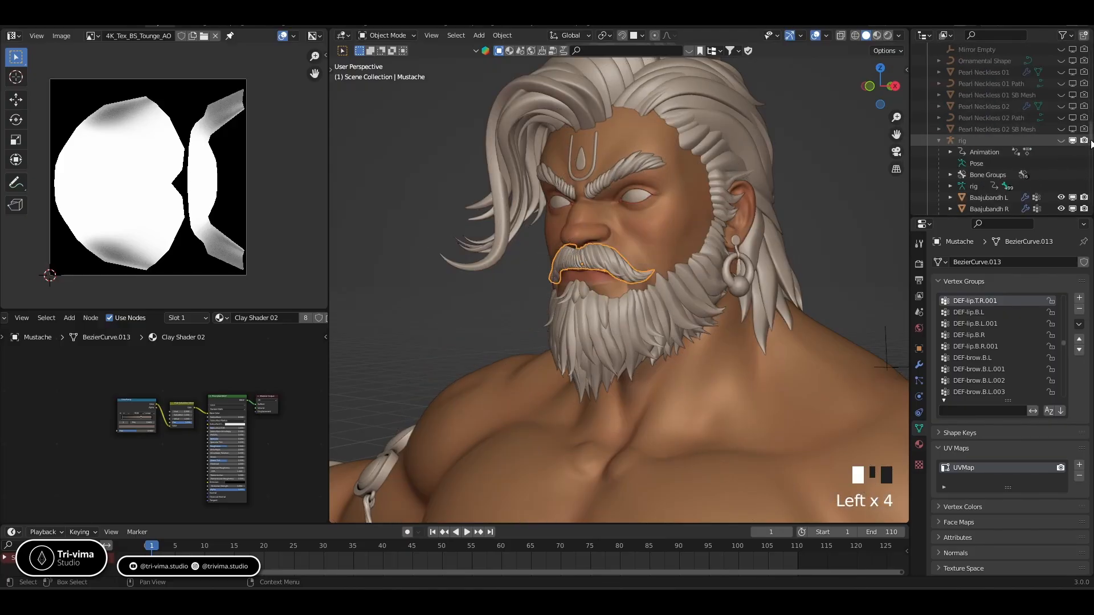
left_click(1084, 141)
left_click(1071, 140)
Hide Baajubandh L and R, Beared, Belt (Kamarbandh), Belt Collision Cage Mesh and Bheem Sen Body Mesh
scroll(1069, 143, "down", 3)
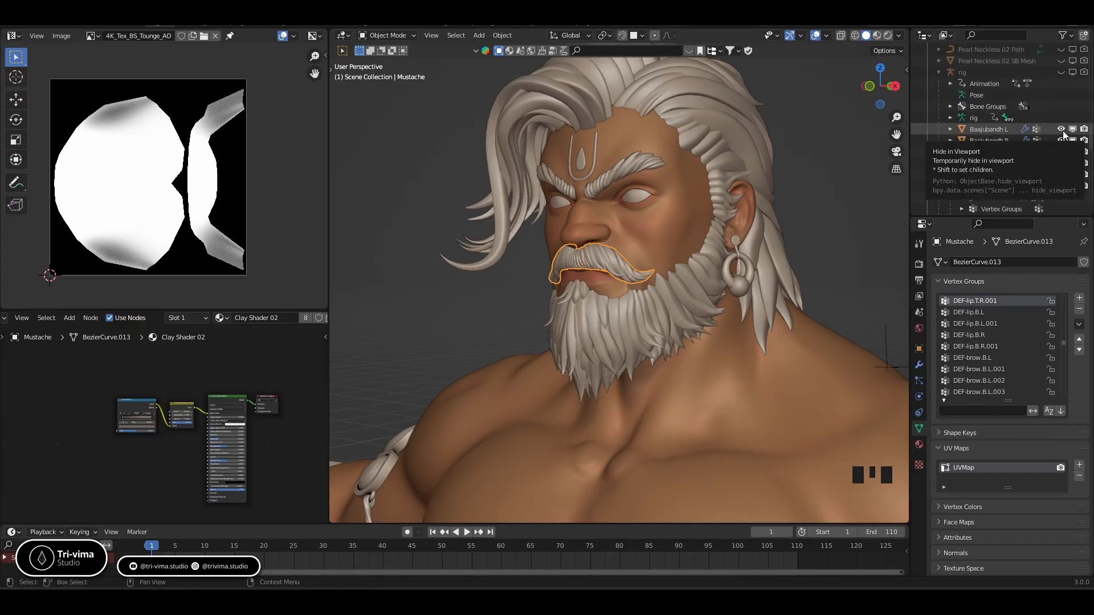
left_click(1061, 130)
left_click(1061, 141)
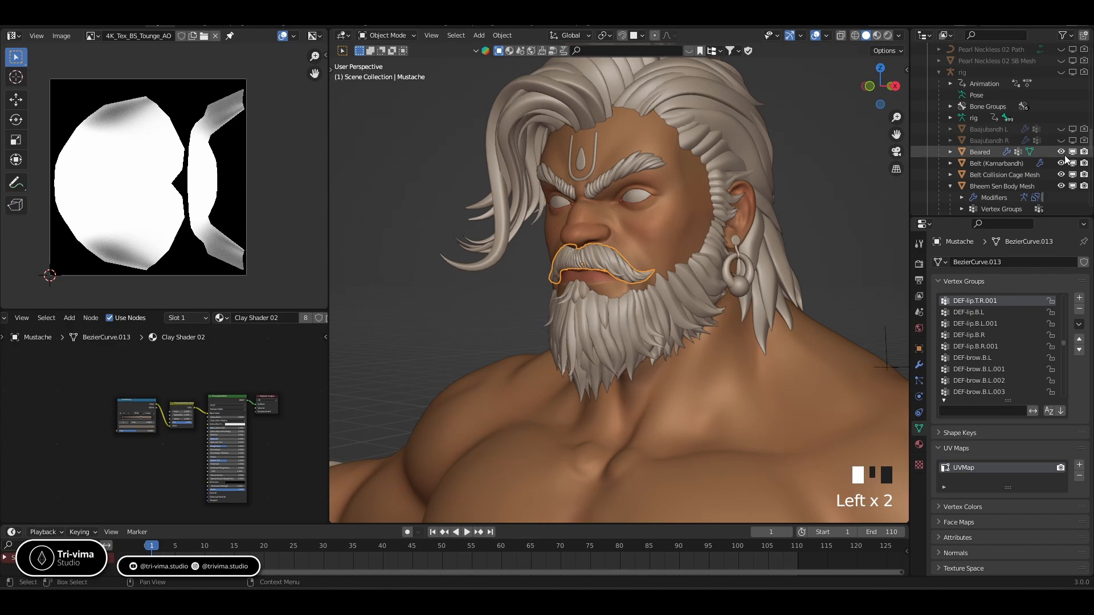
left_click(1061, 152)
left_click(1061, 163)
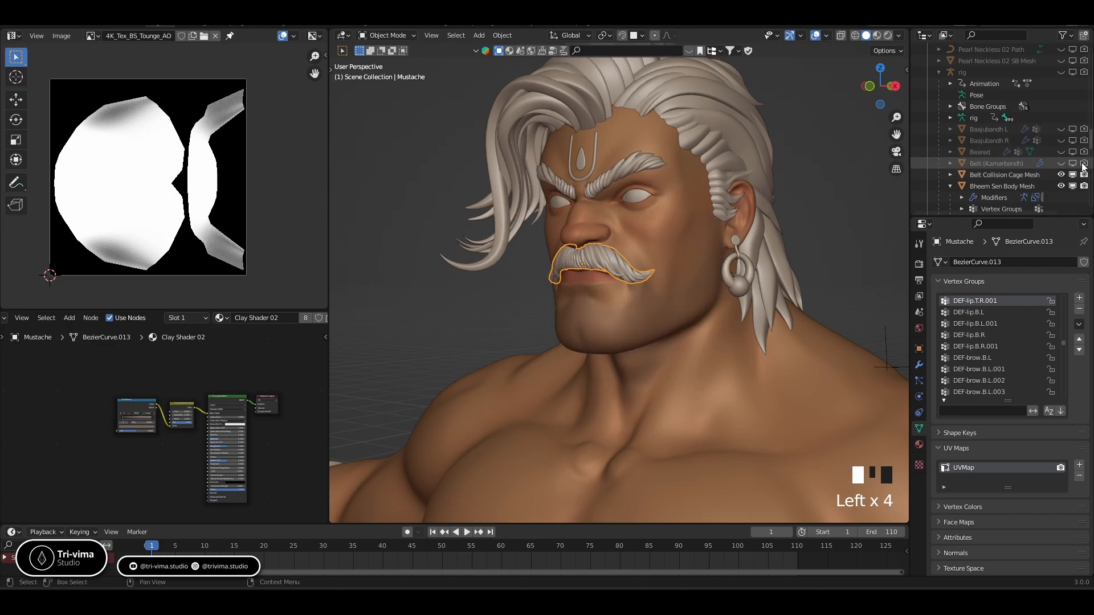
left_click(1061, 175)
left_click(1061, 186)
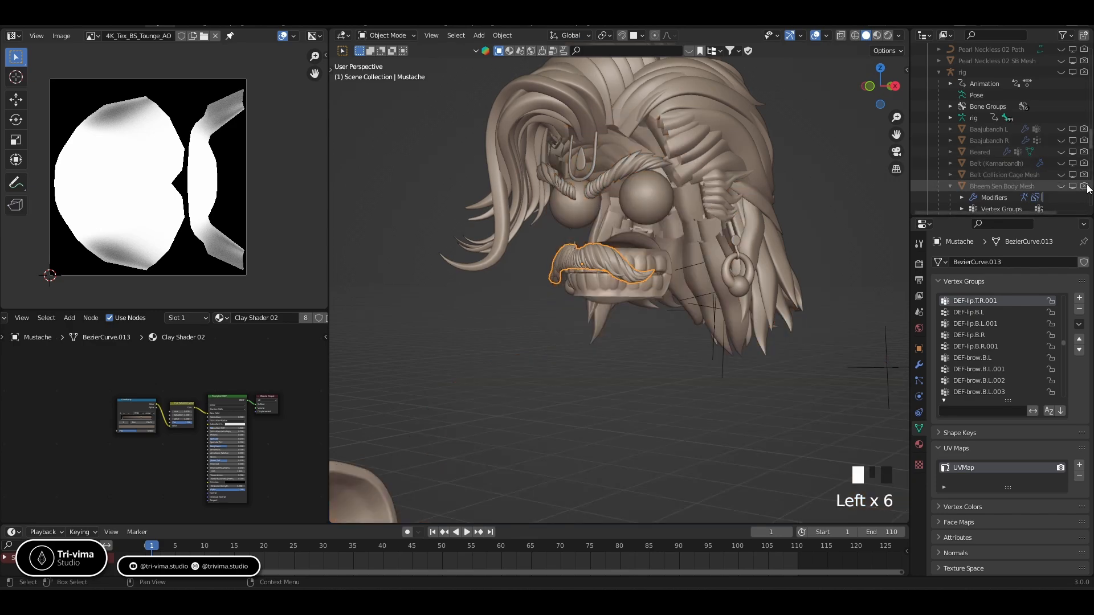
Select the Wrest Guard L object as the piece to keep
left_click(610, 288)
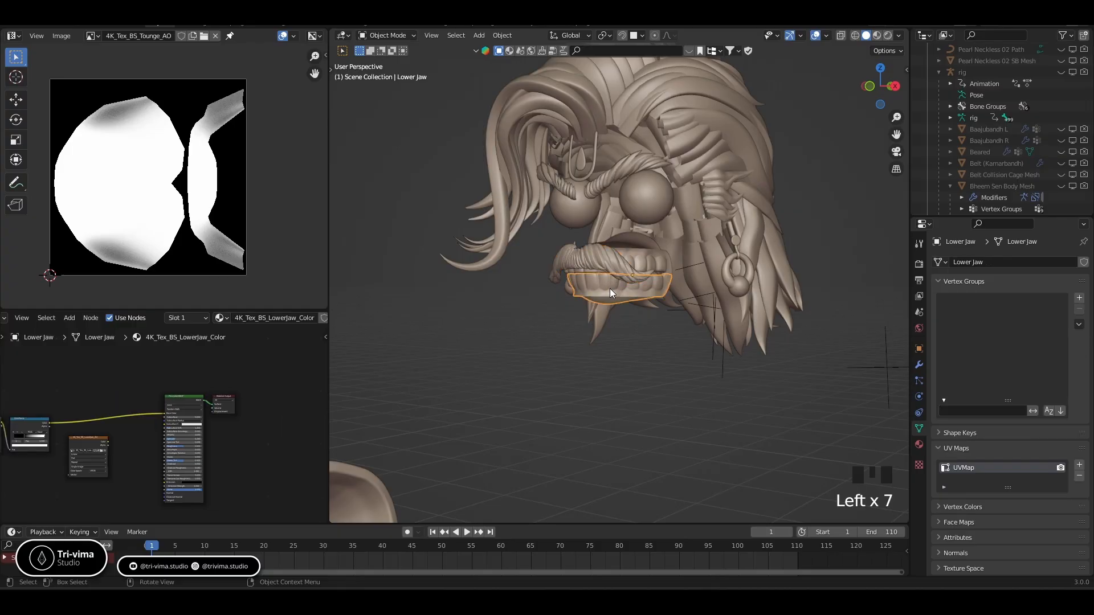
scroll(642, 260, "down", 8)
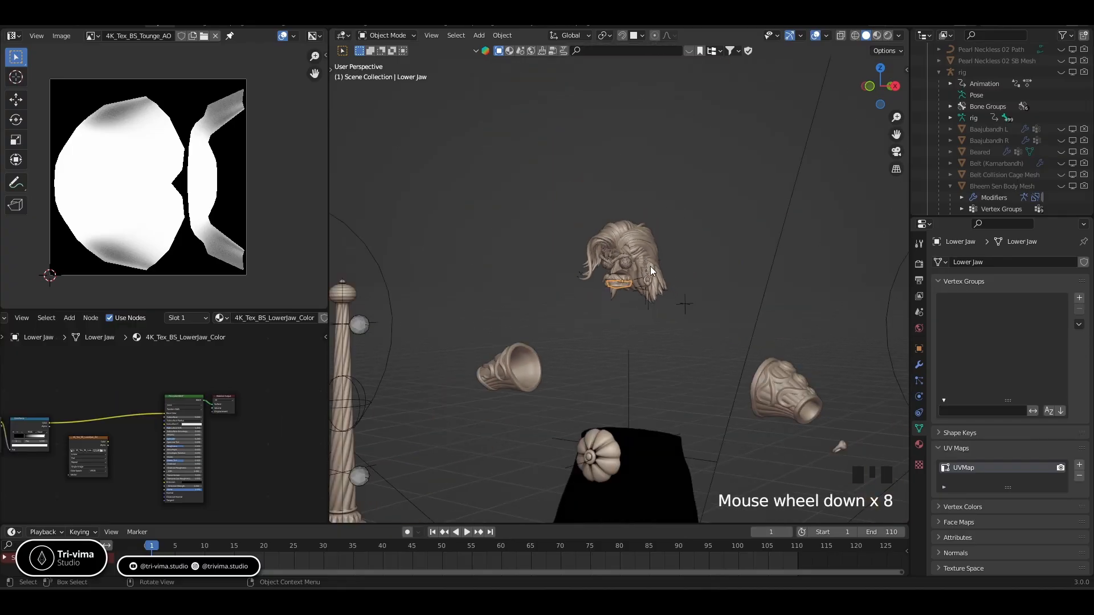
left_click(773, 389)
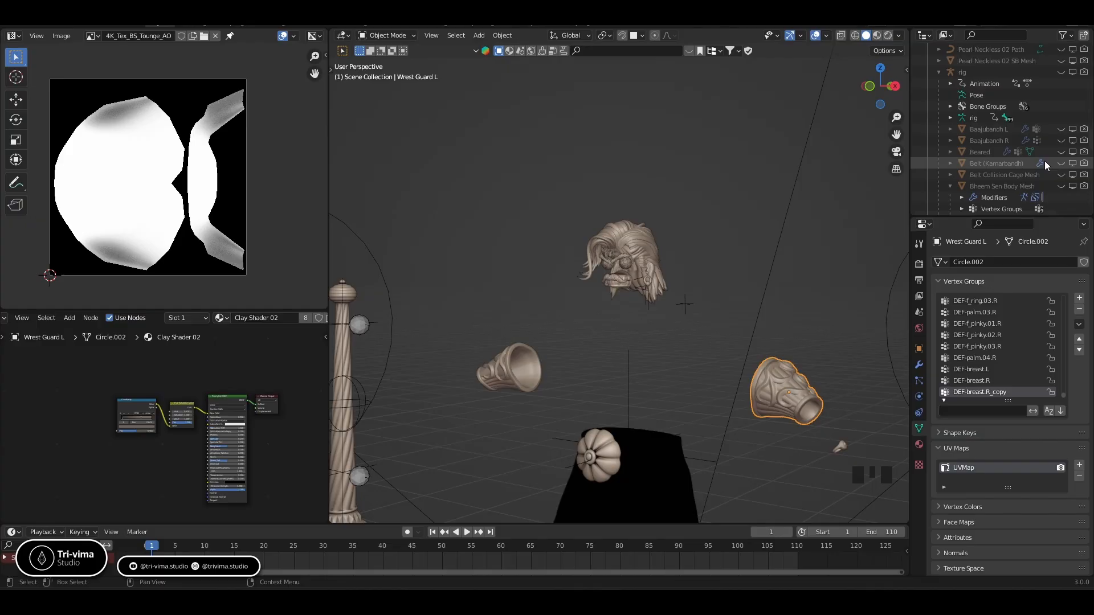
Hide the body's hook empties and the objects down to Kundal R, including eyeballs, eyebrows and hair, in the viewport and in renders
scroll(1044, 160, "down", 7)
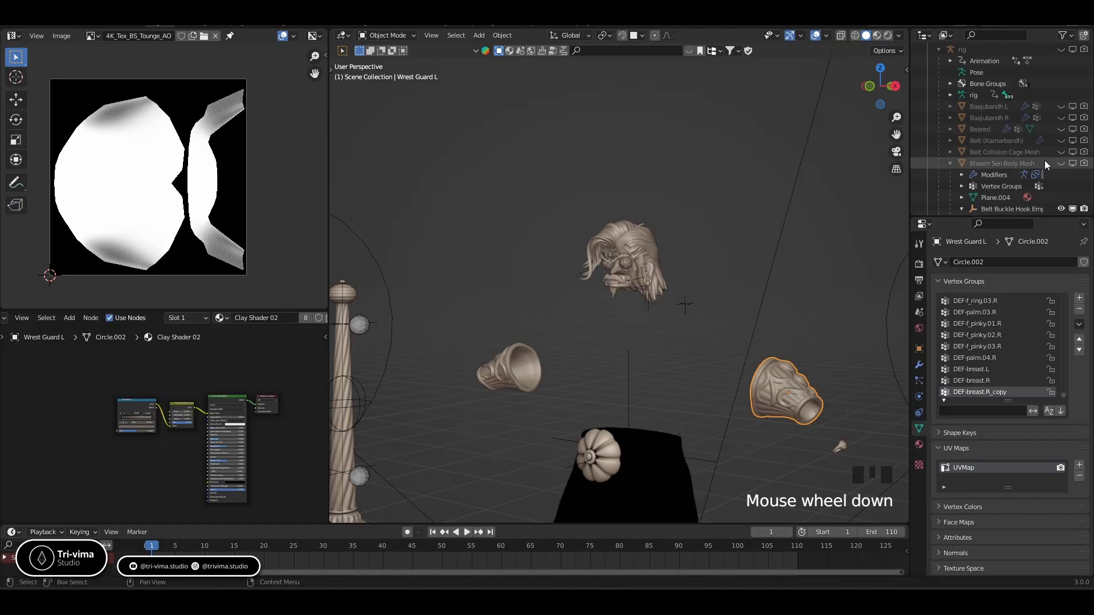
mouse_move(1060, 73)
left_mouse_down()
mouse_move(1061, 130)
mouse_move(1072, 73)
mouse_move(1084, 130)
mouse_move(1055, 135)
mouse_move(1061, 118)
mouse_move(1061, 211)
left_mouse_up()
scroll(1054, 135, "down", 1)
scroll(1054, 135, "down", 2)
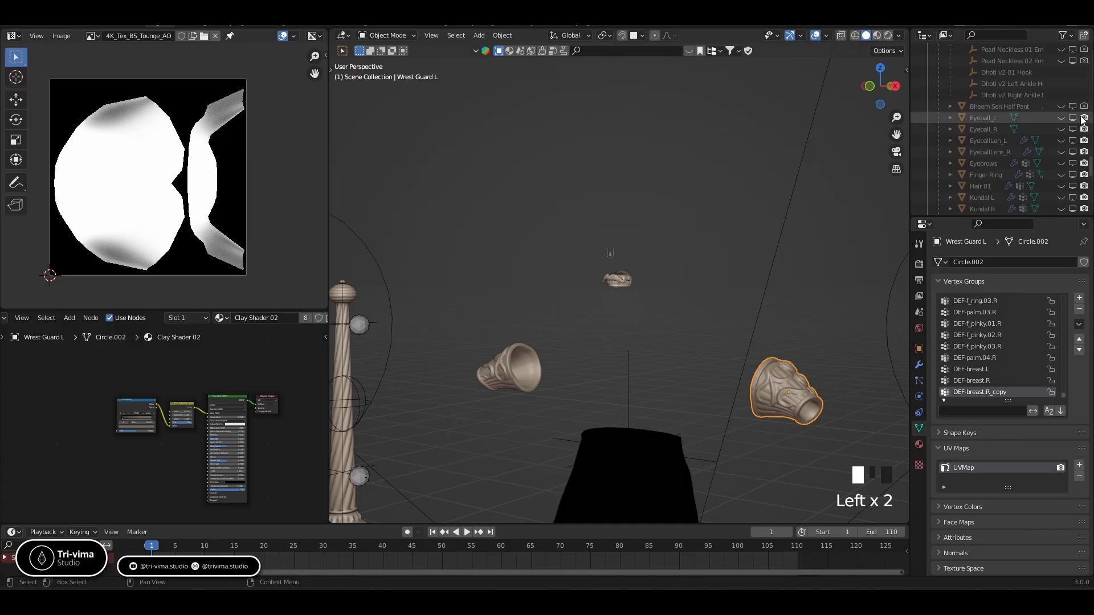
left_click_drag(1083, 118, 1083, 210)
scroll(1071, 171, "down", 4)
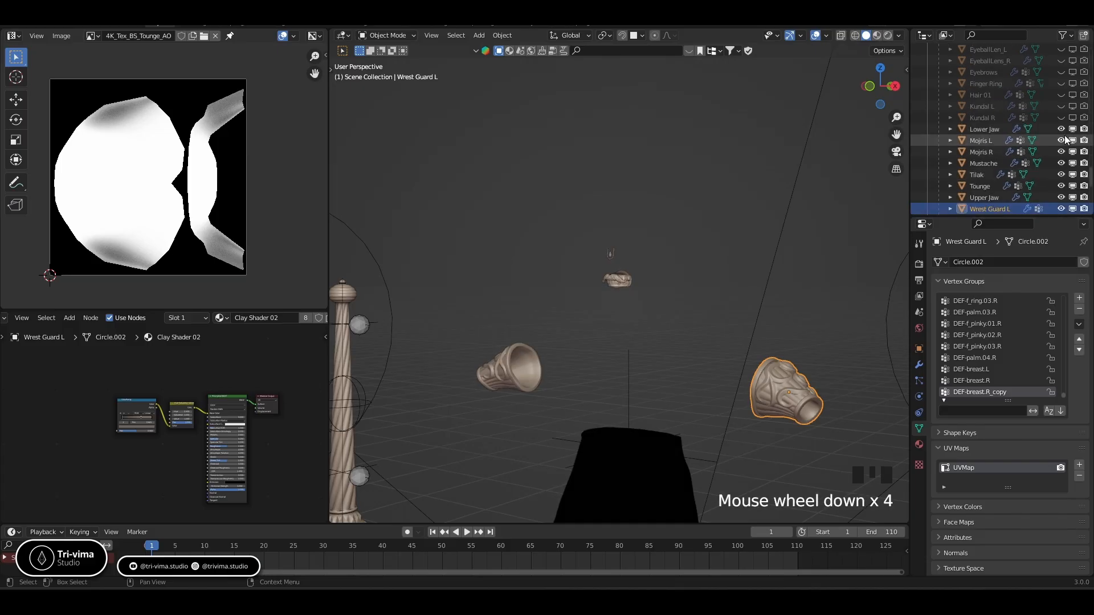
Hide the objects from Lower Jaw through Upper Jaw in the viewport and in renders
left_click_drag(1061, 129, 1061, 197)
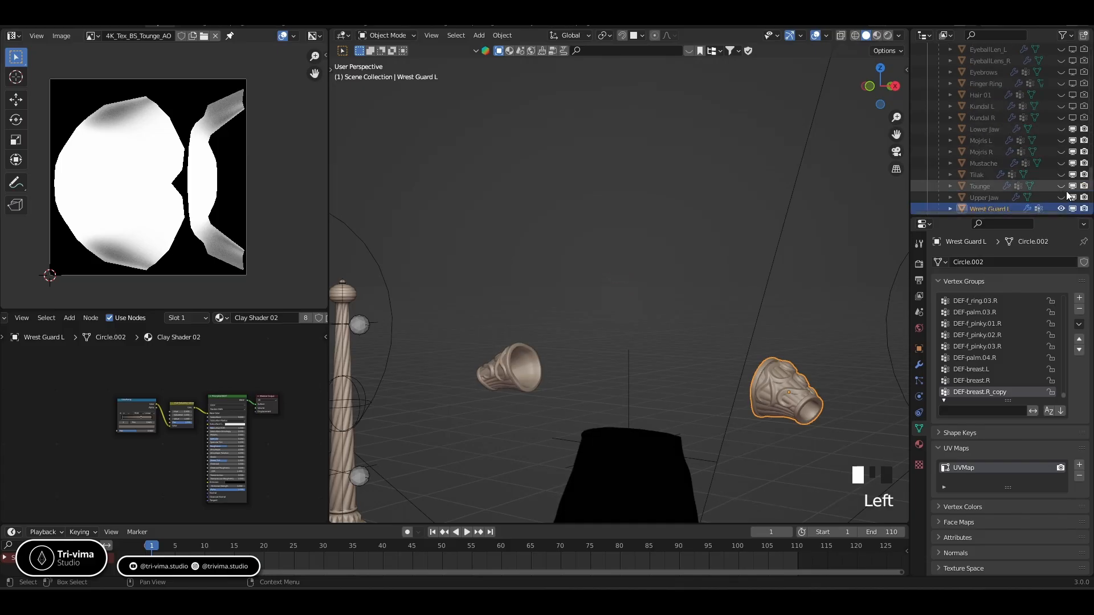
left_click(1073, 131)
left_click_drag(1084, 130, 1083, 197)
Hide Wrest Guard R, Wrest Guard L_D and Wrest Guard R_D
scroll(1067, 126, "down", 5)
left_click(1061, 117)
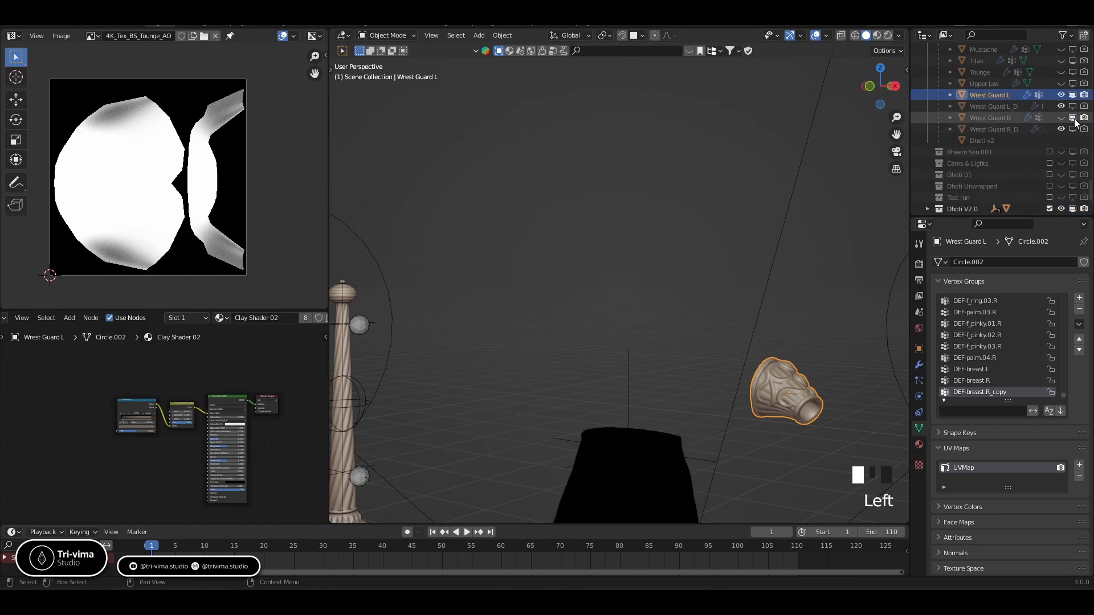
left_click(1061, 107)
left_click(1060, 129)
Exclude the Dhoti V2.0, Mace and New Lights collections from the view layer and hide the Sphere
scroll(1059, 131, "down", 3)
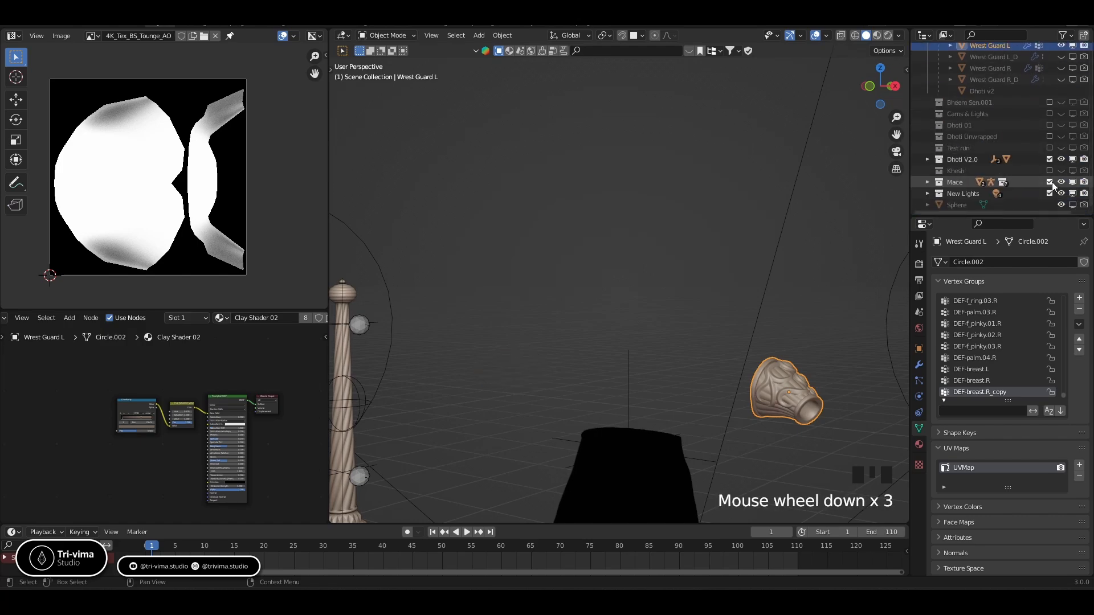
left_click(1049, 160)
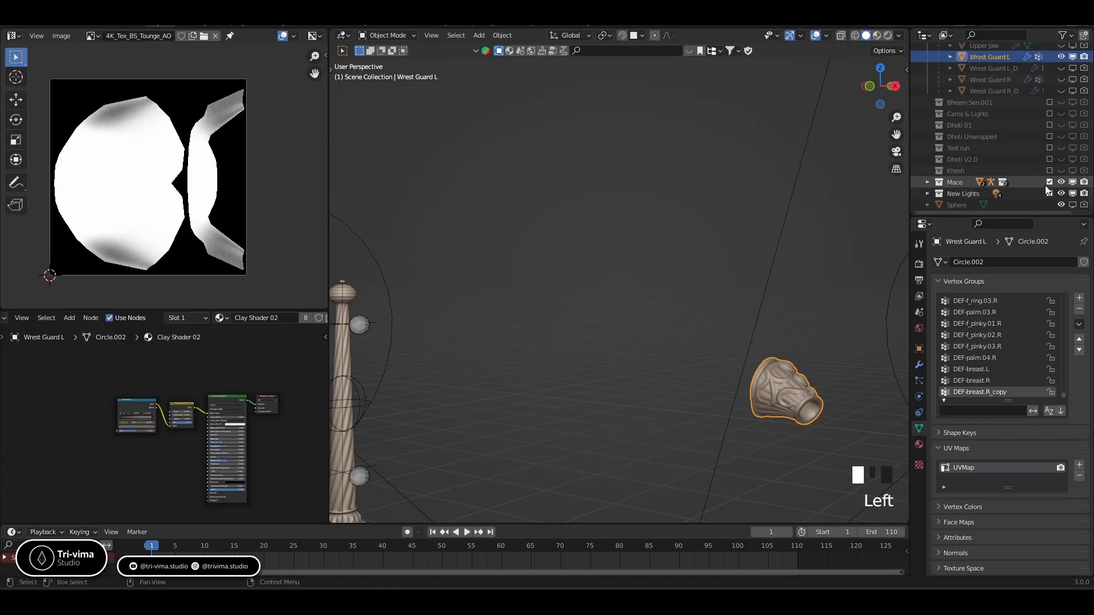
left_click(1049, 183)
left_click(1060, 182)
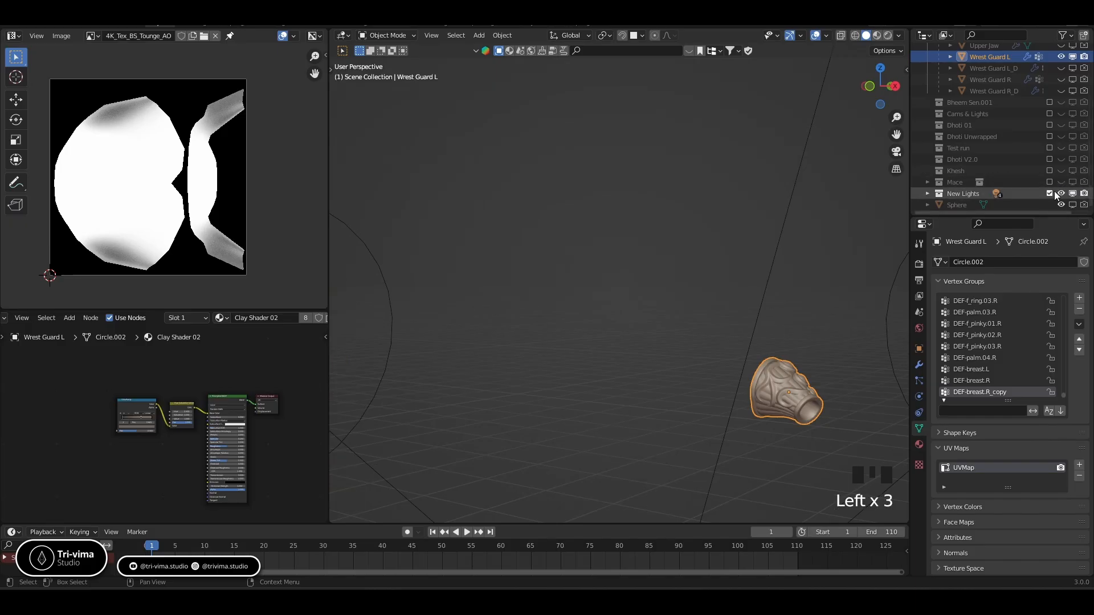
left_click_drag(1049, 193, 1066, 193)
left_click(1061, 205)
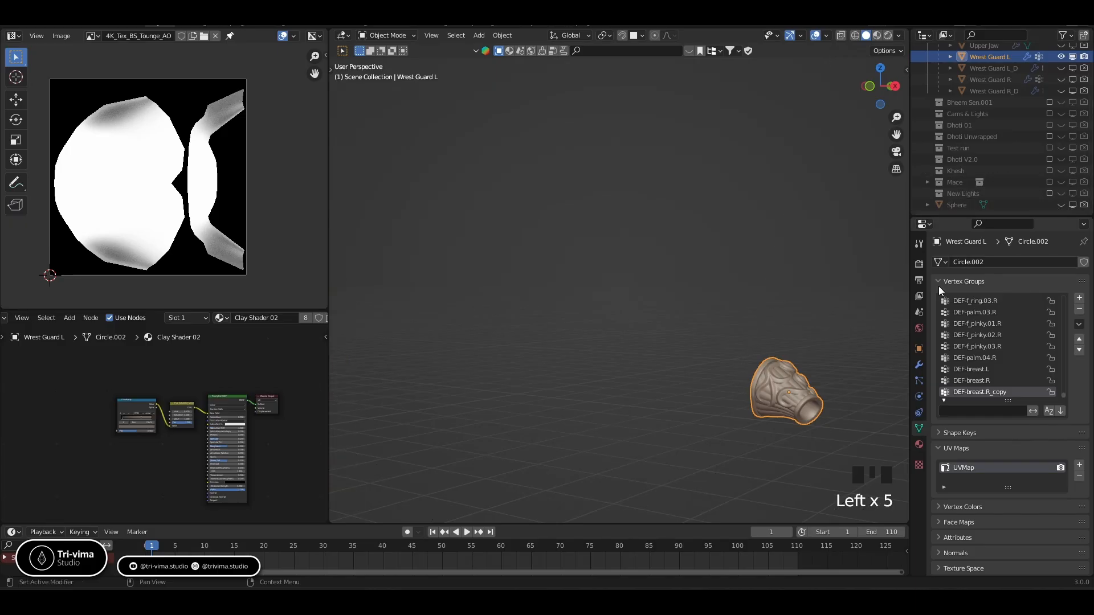
Frame Wrest Guard L and put its mesh into Edit Mode with face selection
key("KP_Decimal")
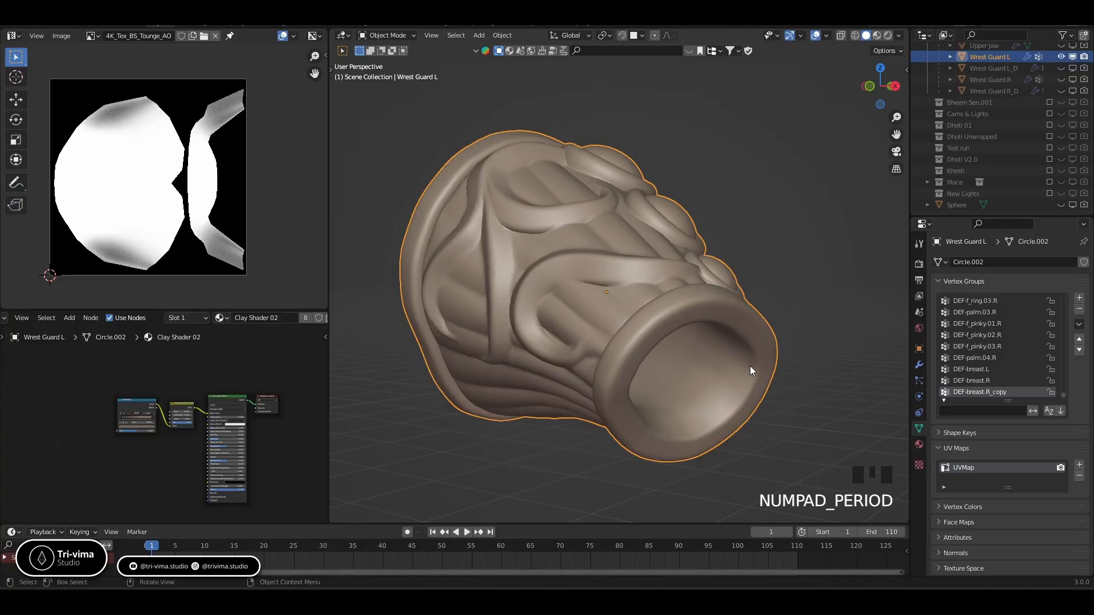
key("Tab")
middle_click_drag(749, 366, 610, 384)
left_click(793, 456)
scroll(666, 385, "up", 4)
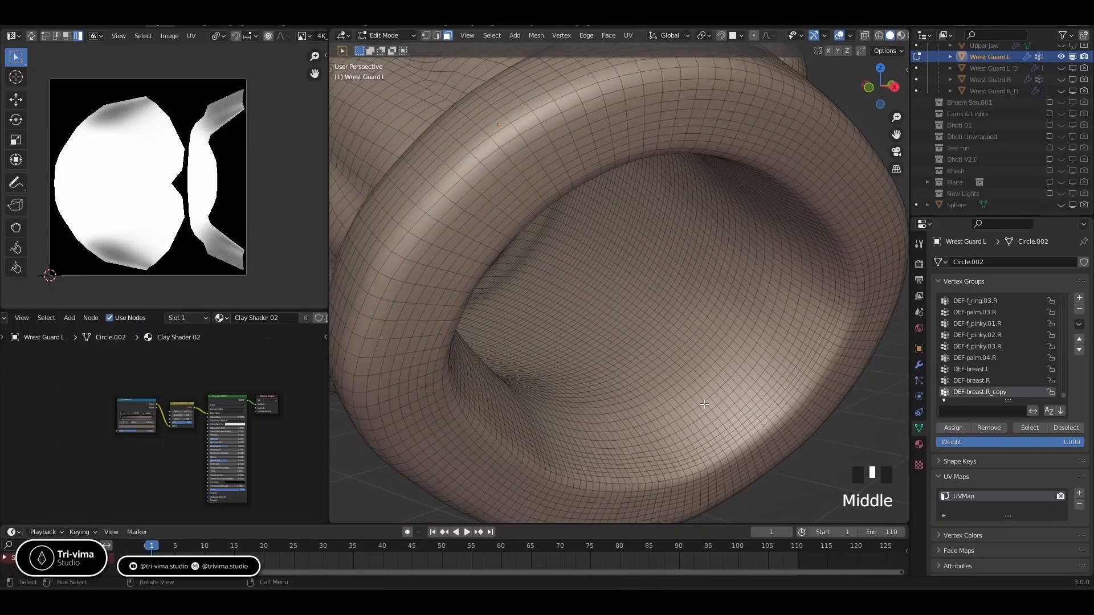
key("3")
Try to select single face loops on the inner wall at the wrist guard's narrow opening, clearing the selection after each attempt
left_click(698, 411, "alt+shift")
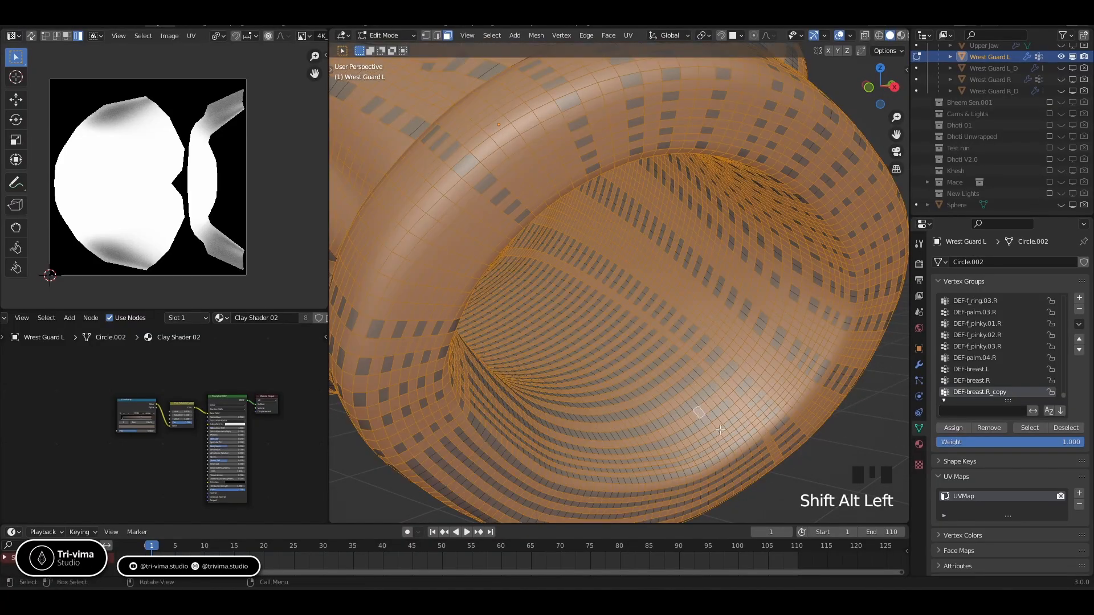
left_click(806, 477)
left_click(724, 408, "alt+shift")
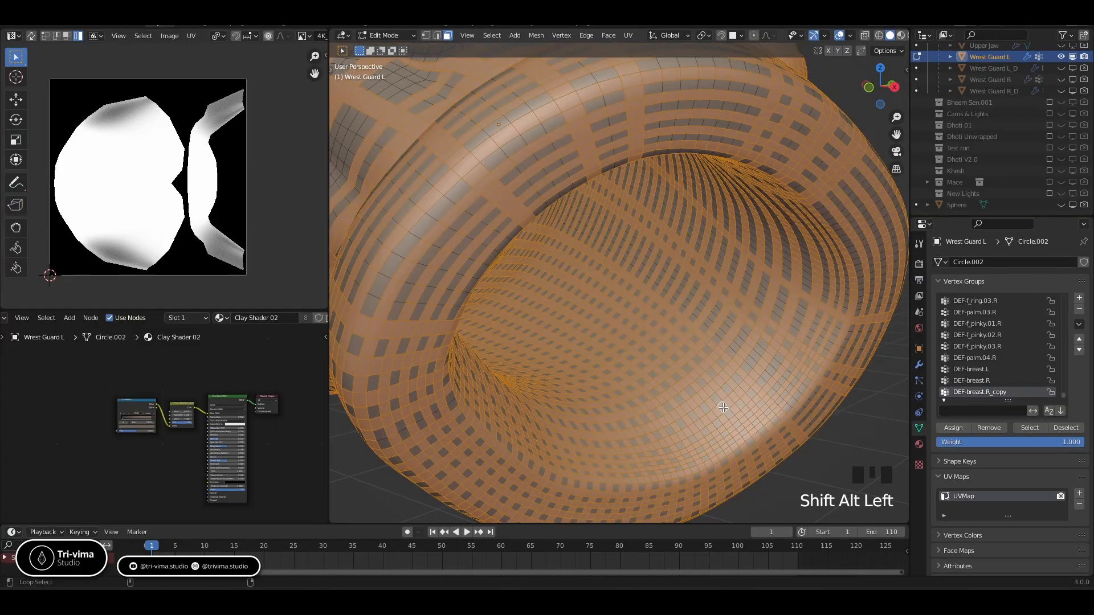
left_click(843, 455)
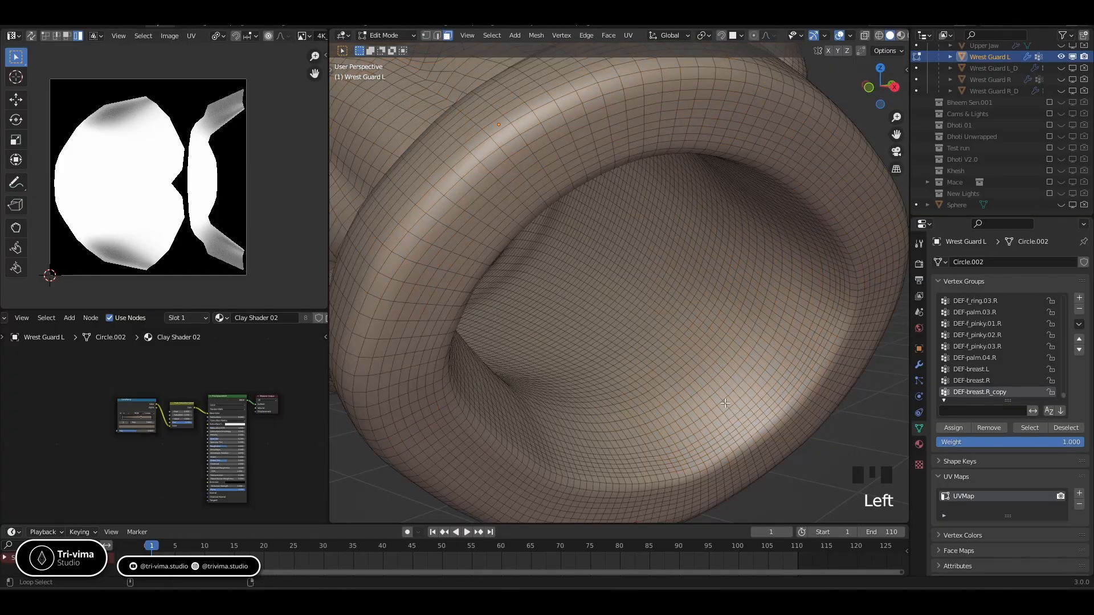
left_click(734, 405, "alt+shift")
left_click(847, 417)
Loop-select faces on the inner wall near the wrist guard's wide opening
middle_click_drag(812, 316, 478, 166)
scroll(609, 266, "down", 3)
scroll(479, 164, "up", 2)
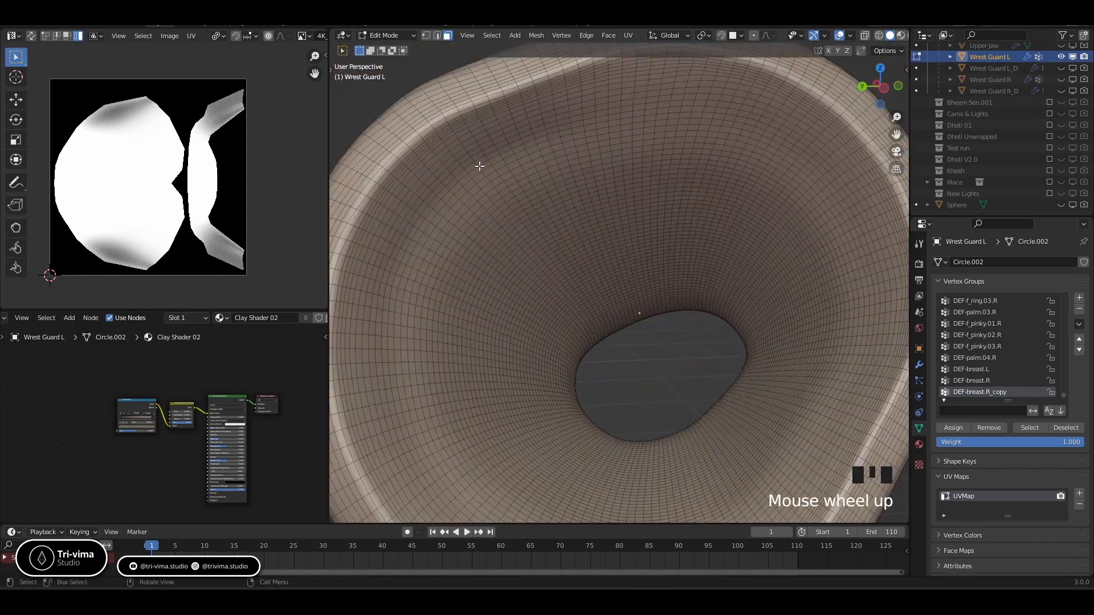
left_click(471, 138, "alt+shift")
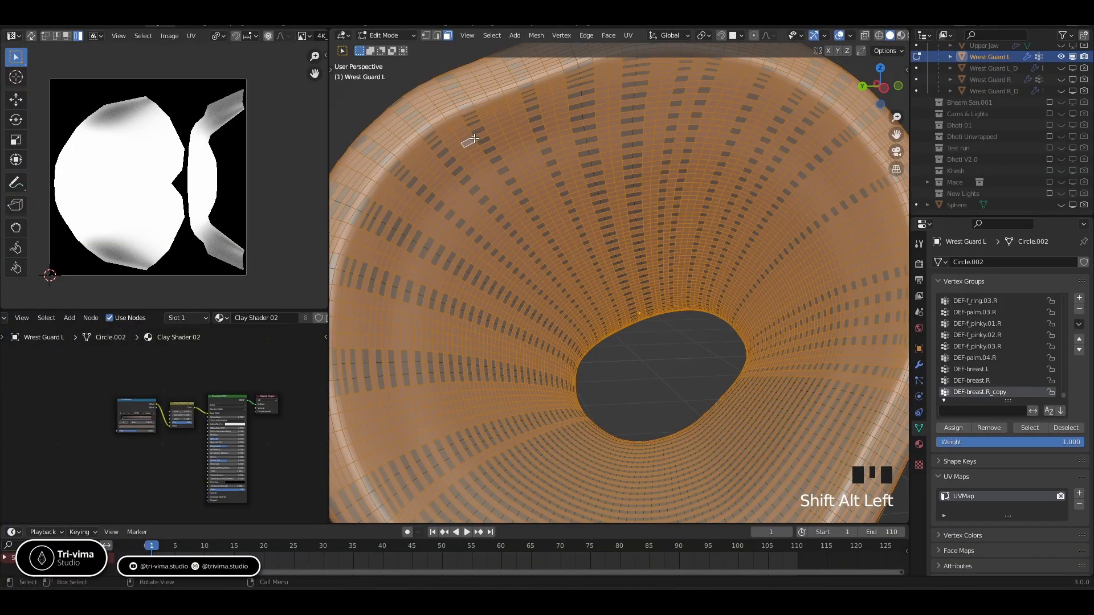
Try another face loop selection midway along the wrist guard's inner wall and clear the selection
left_click(598, 268)
left_click(601, 267, "alt+shift")
left_click(602, 268, "alt+shift")
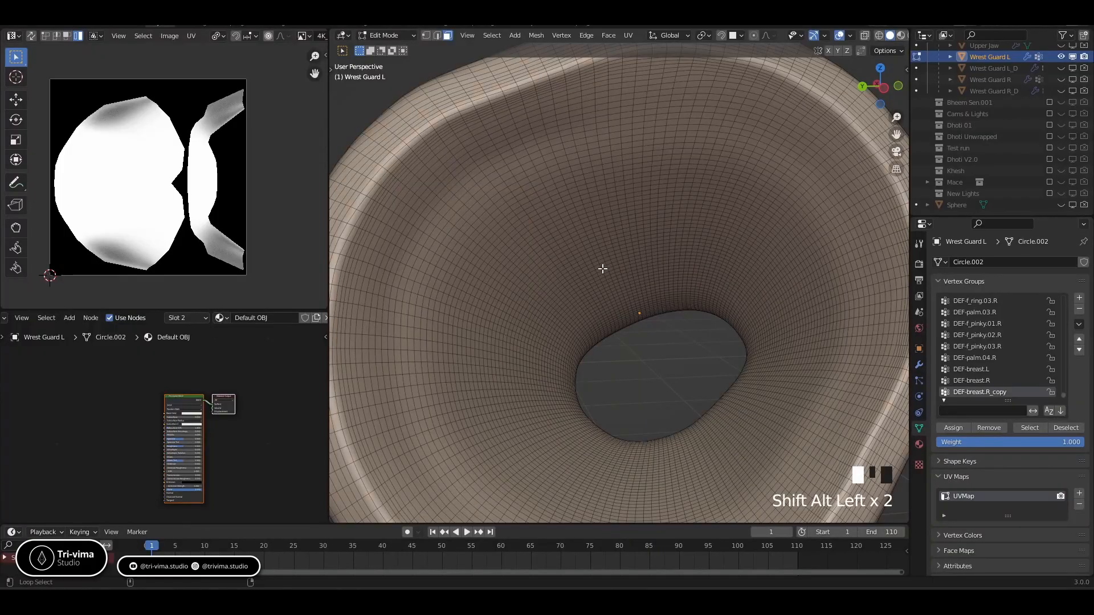
scroll(646, 342, "down", 3)
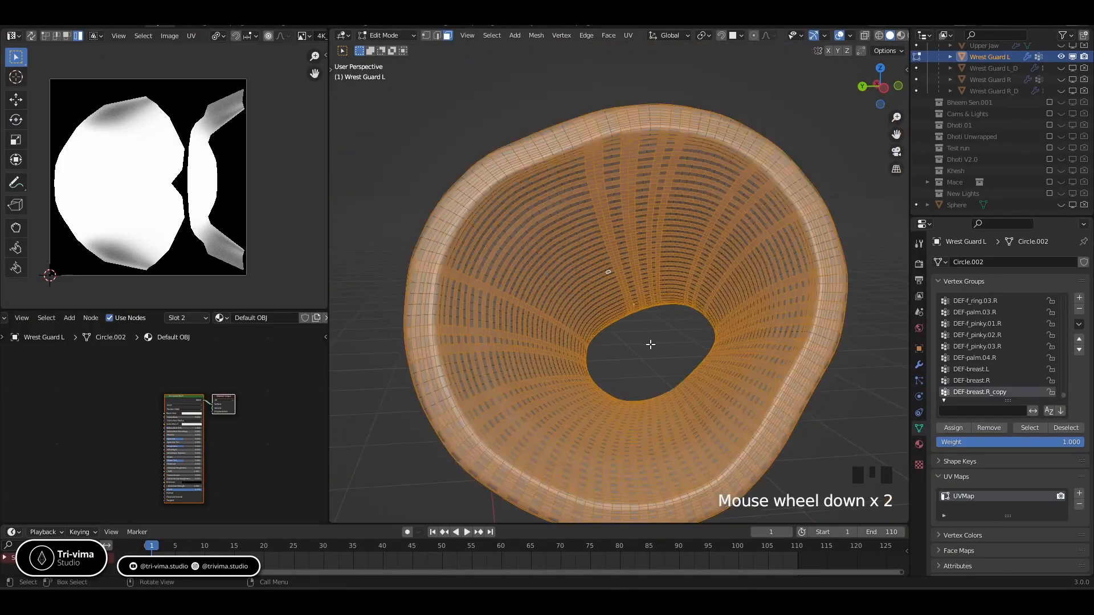
middle_click_drag(646, 342, 497, 252)
left_click(416, 204)
Inspect the wrist guard's outer surface and narrow opening, checking the shape in Object Mode before returning to Edit Mode
middle_click_drag(545, 294, 740, 306)
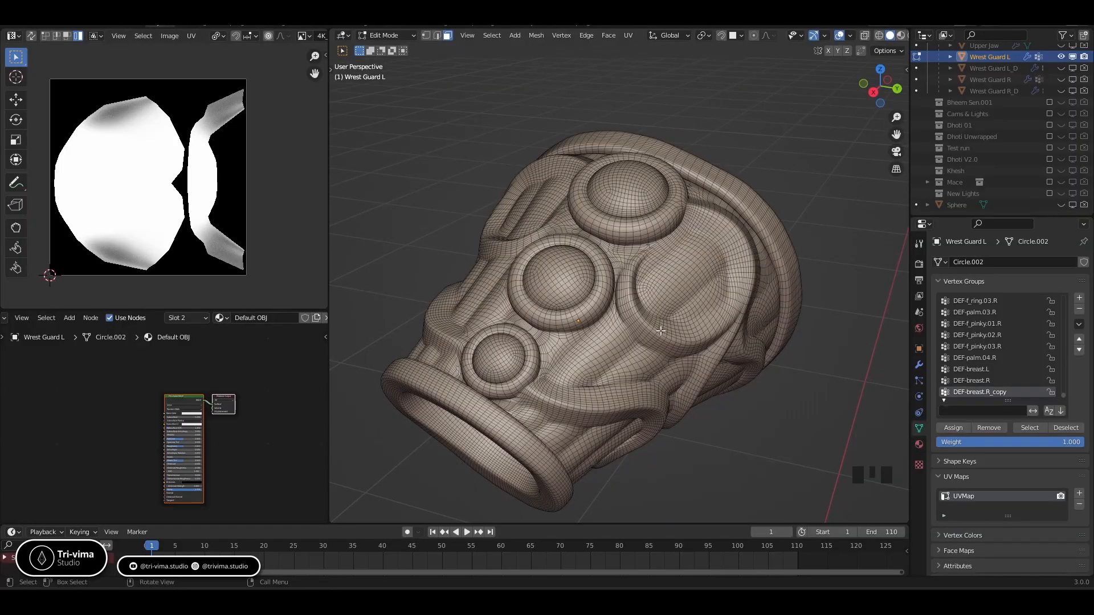
middle_click_drag(660, 331, 595, 313)
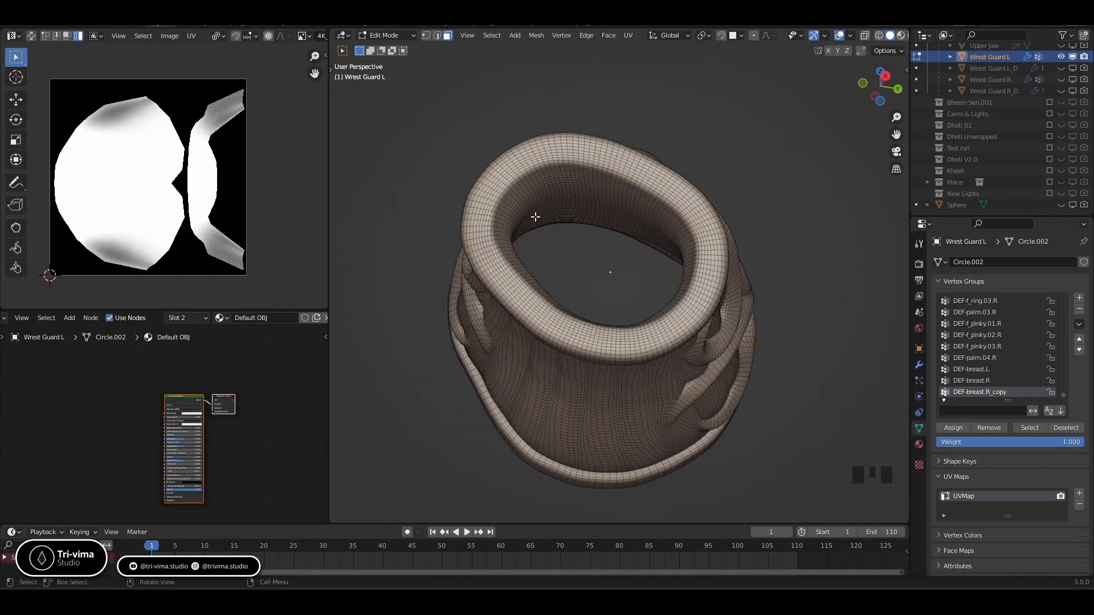
key("Tab")
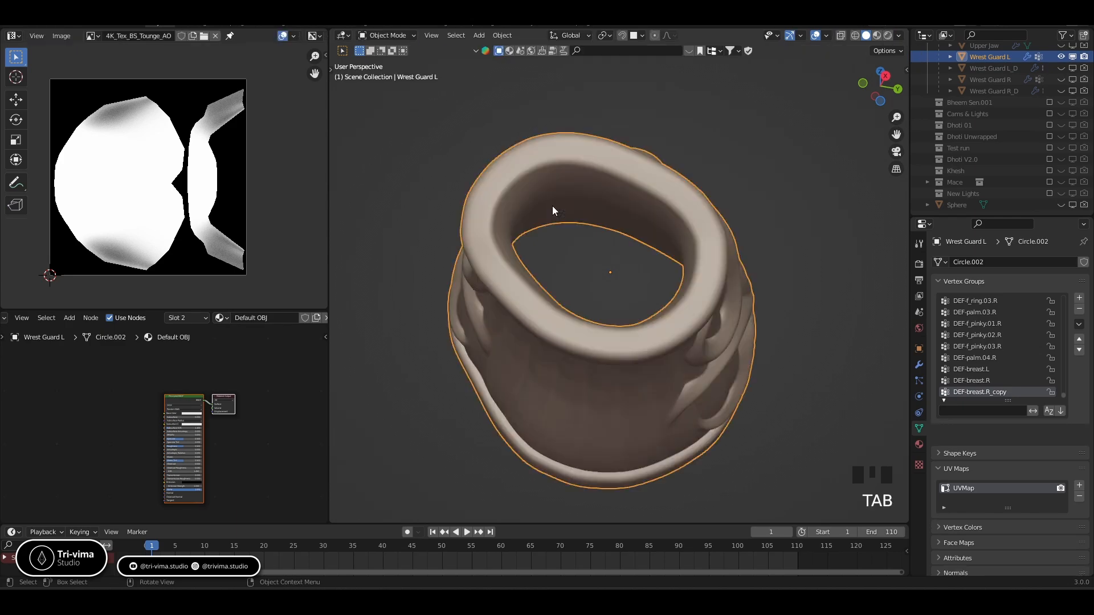
scroll(518, 194, "up", 2)
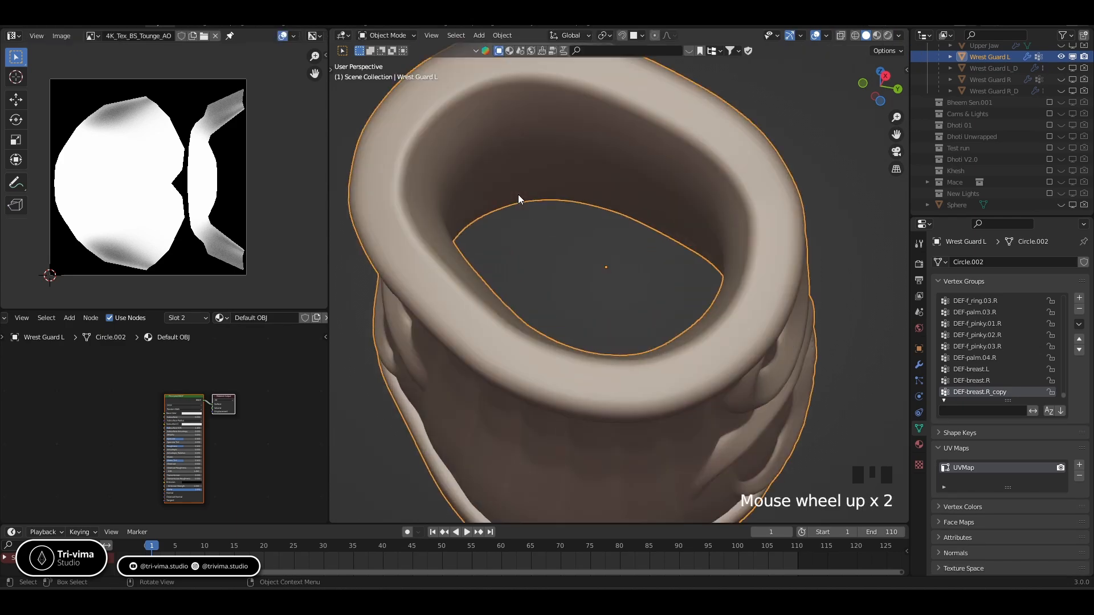
key("Tab")
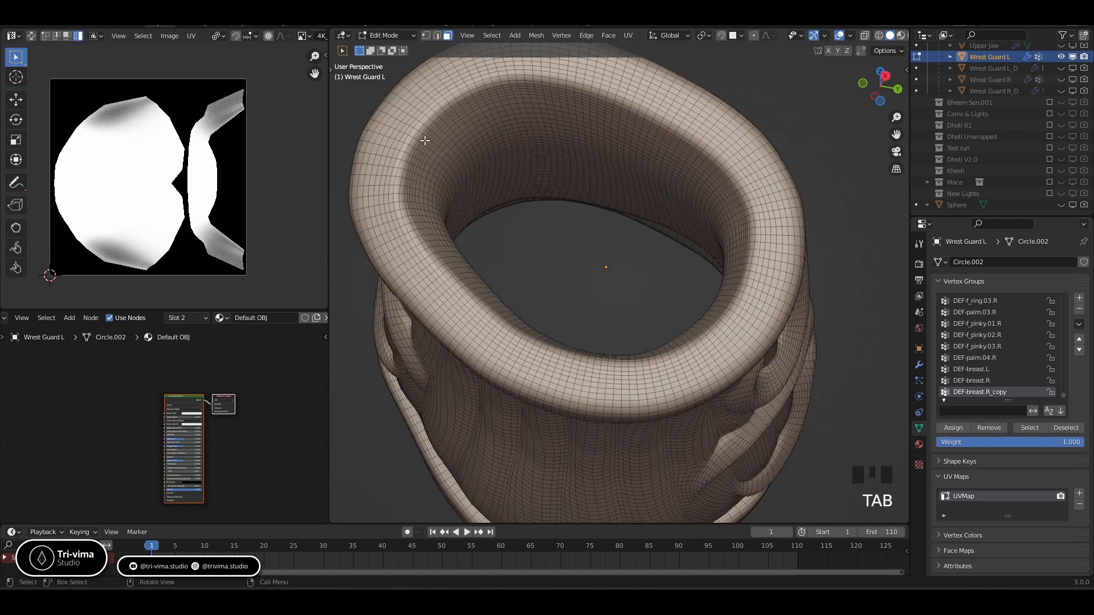
Try to select a single edge loop on the inner rim of the narrow opening using edge selection, and clear the selection
key("2")
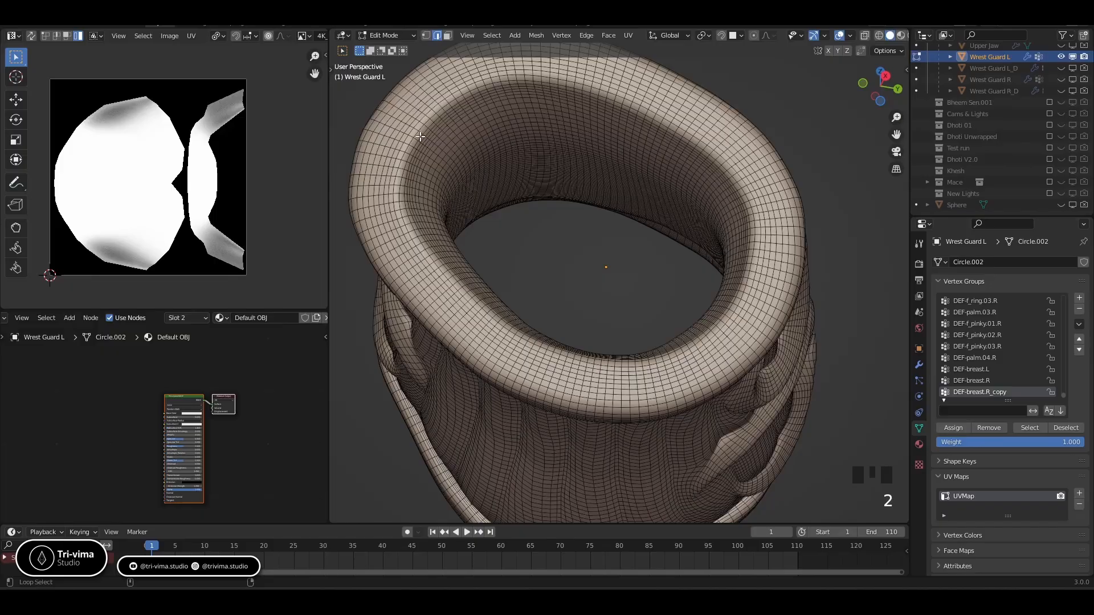
left_click(419, 137, "alt+shift")
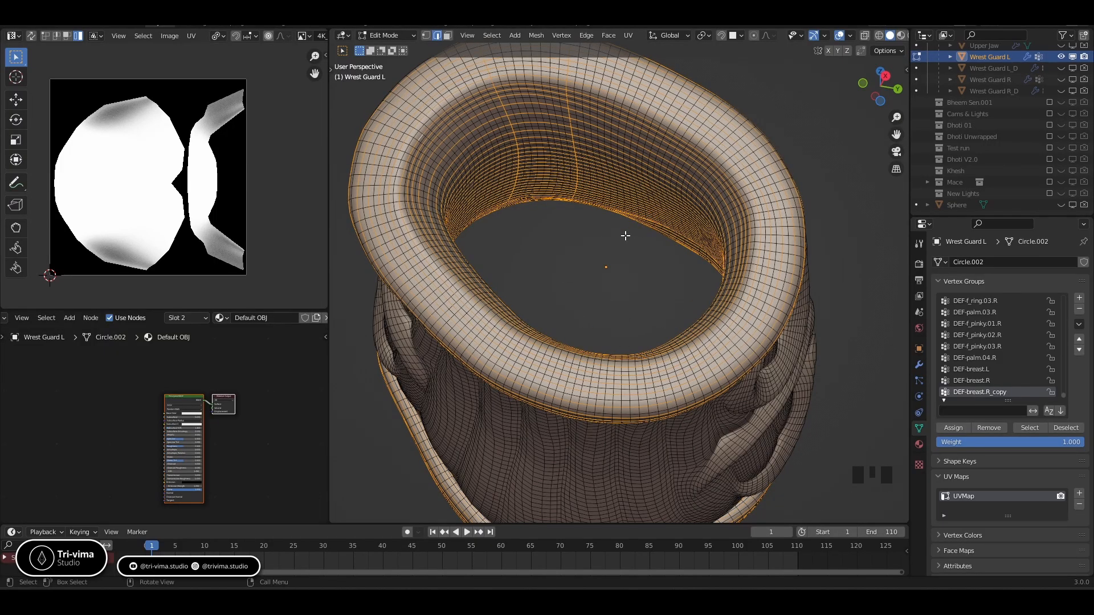
middle_click_drag(625, 235, 507, 275)
scroll(507, 276, "up", 3)
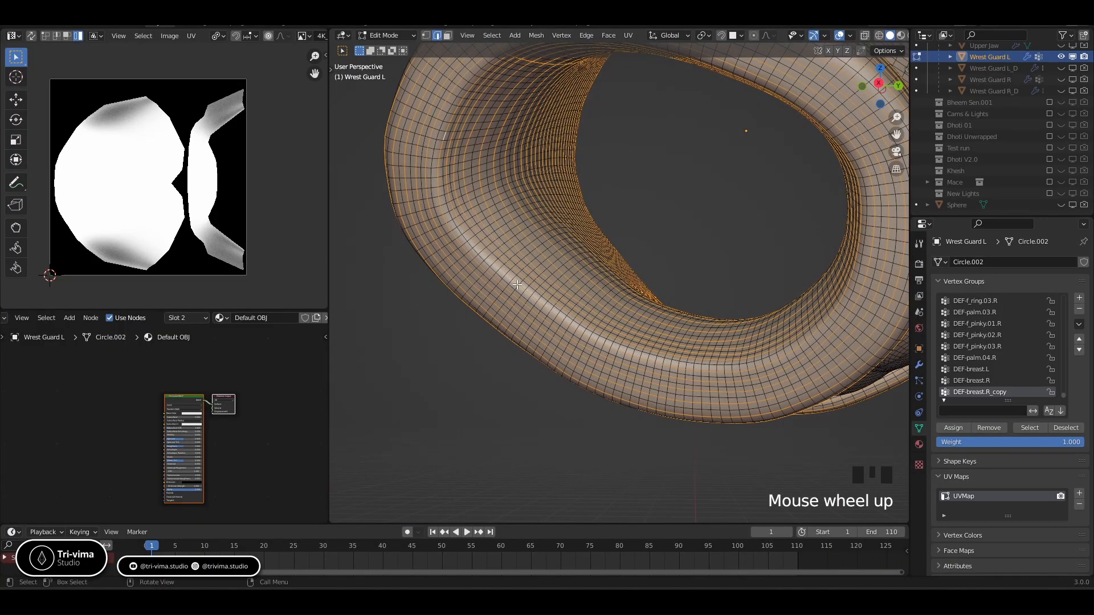
left_click(517, 283)
Try an edge loop selection on the outer side of the narrow opening's rim and return to Object Mode
middle_click_drag(586, 227, 683, 216)
scroll(506, 237, "down", 3)
left_click(669, 245, "alt+shift")
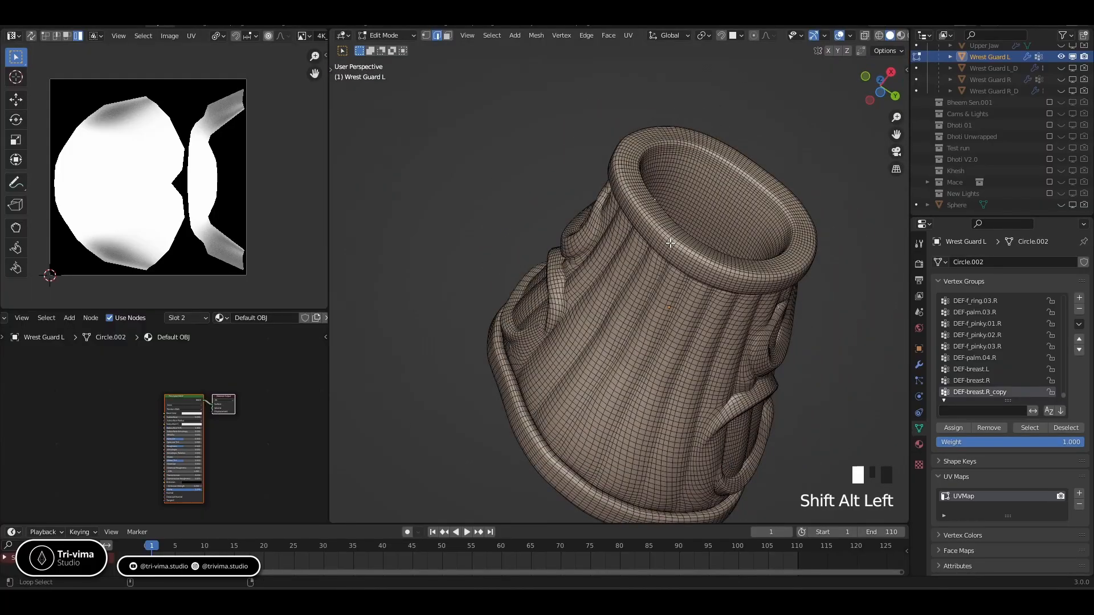
middle_click_drag(669, 246, 595, 317)
key("Tab")
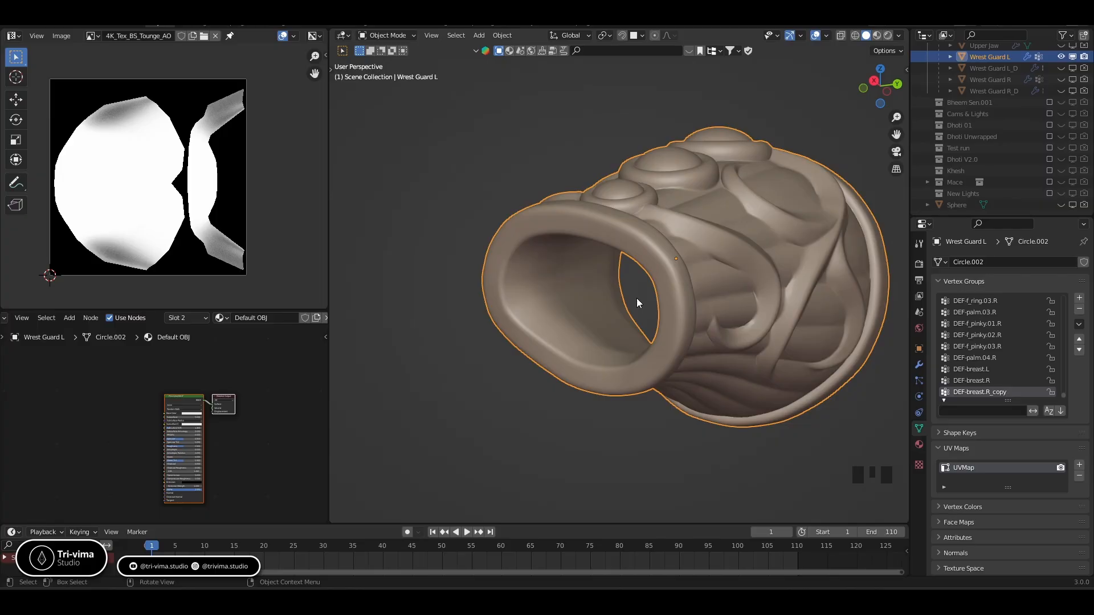
Reopen the recent file Bheem Sen - With Mace Model 03 - File90.blend without saving the changes
scroll(1040, 112, "up", 2)
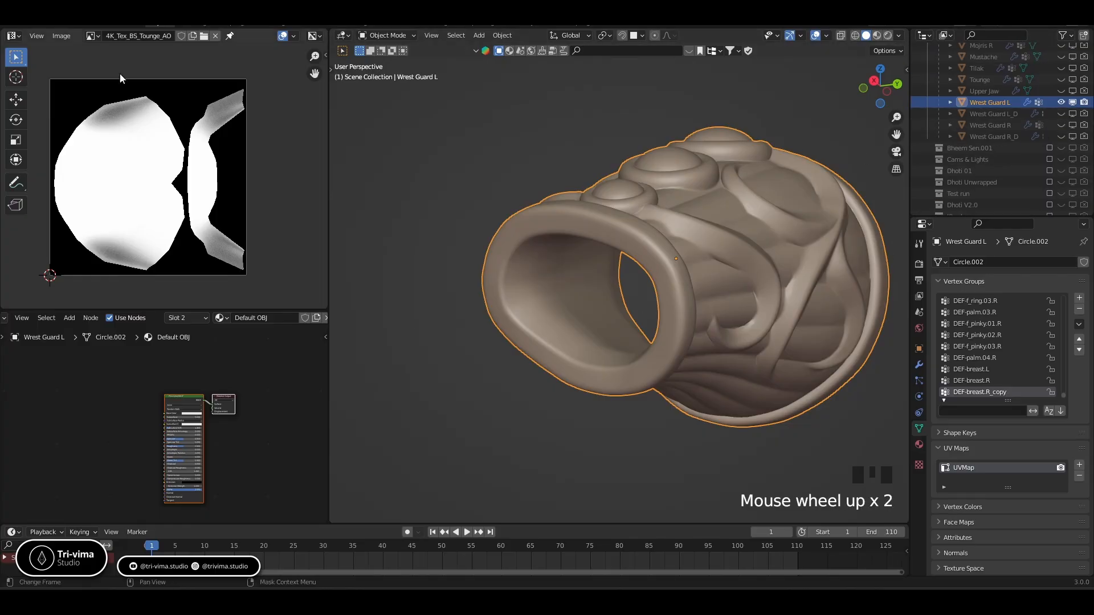
left_click(25, 27)
mouse_move(62, 53)
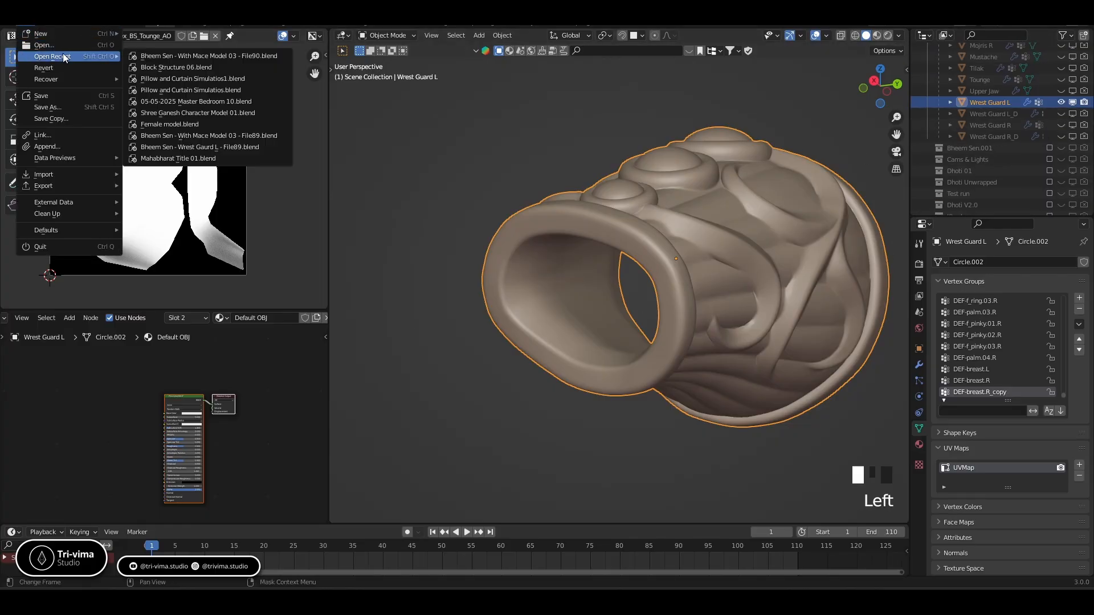
left_click(191, 53)
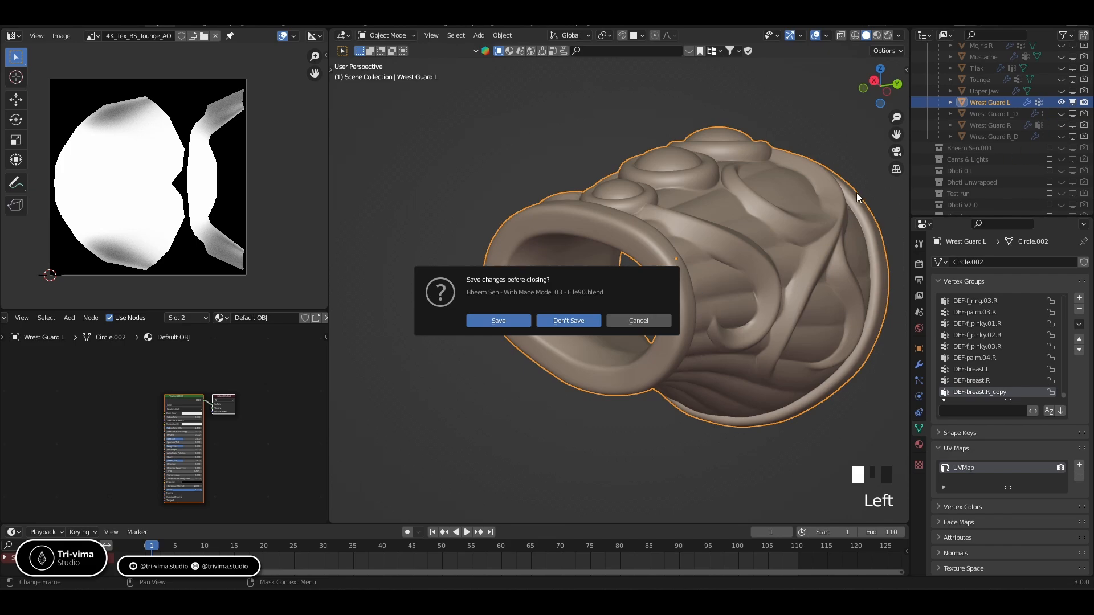
left_click(562, 320)
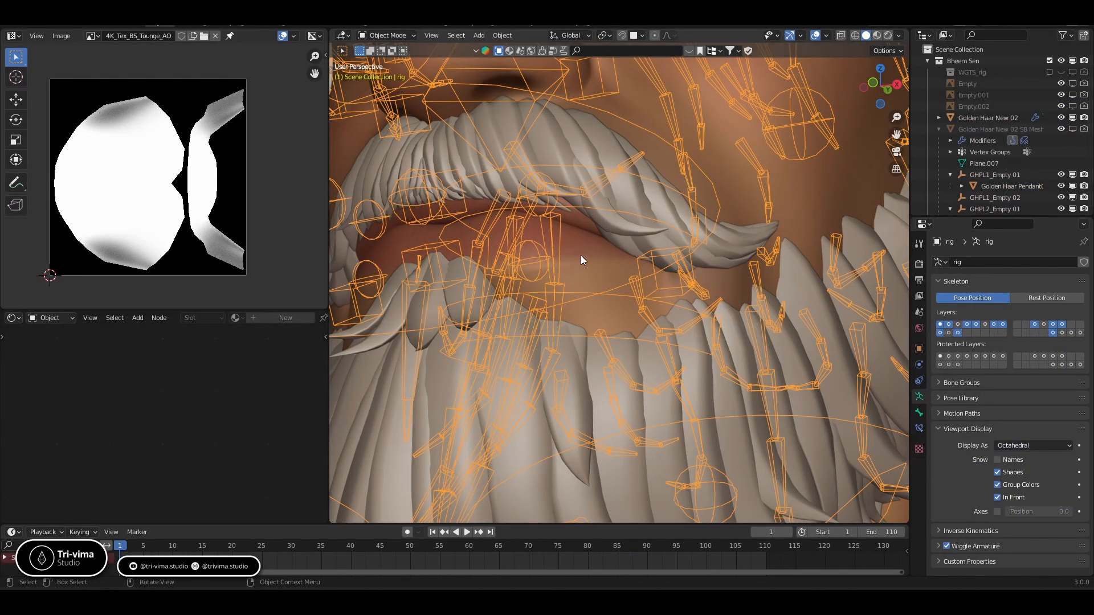
Select the Lower Jaw through the face using X-ray, hide all unselected objects and turn X-ray off to view the jaw
key("alt+z")
left_click(577, 240)
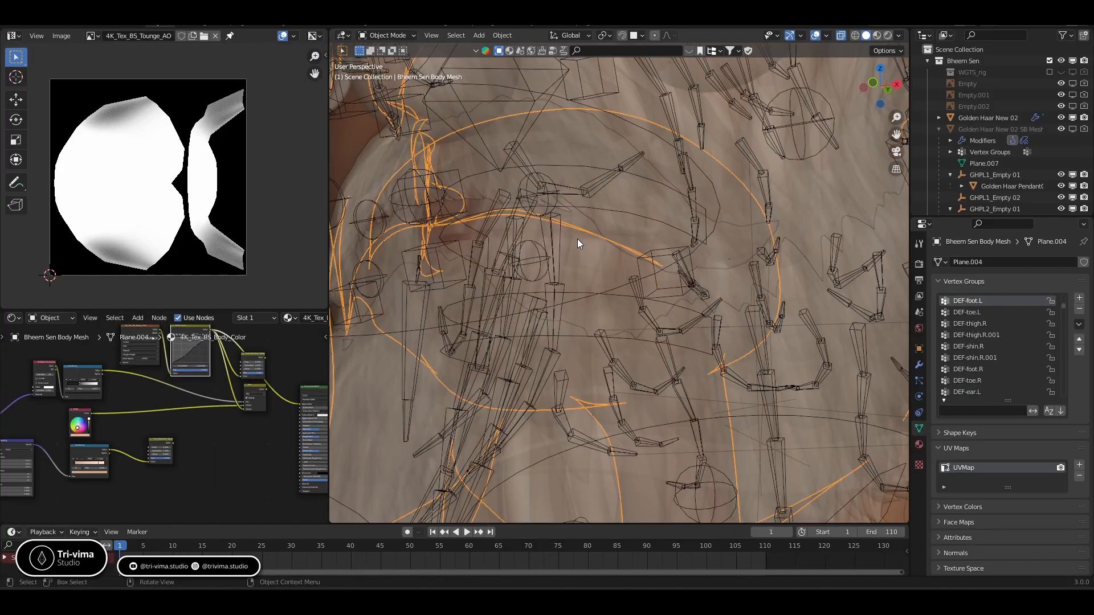
left_click(576, 240)
left_click(576, 239)
left_click(577, 244)
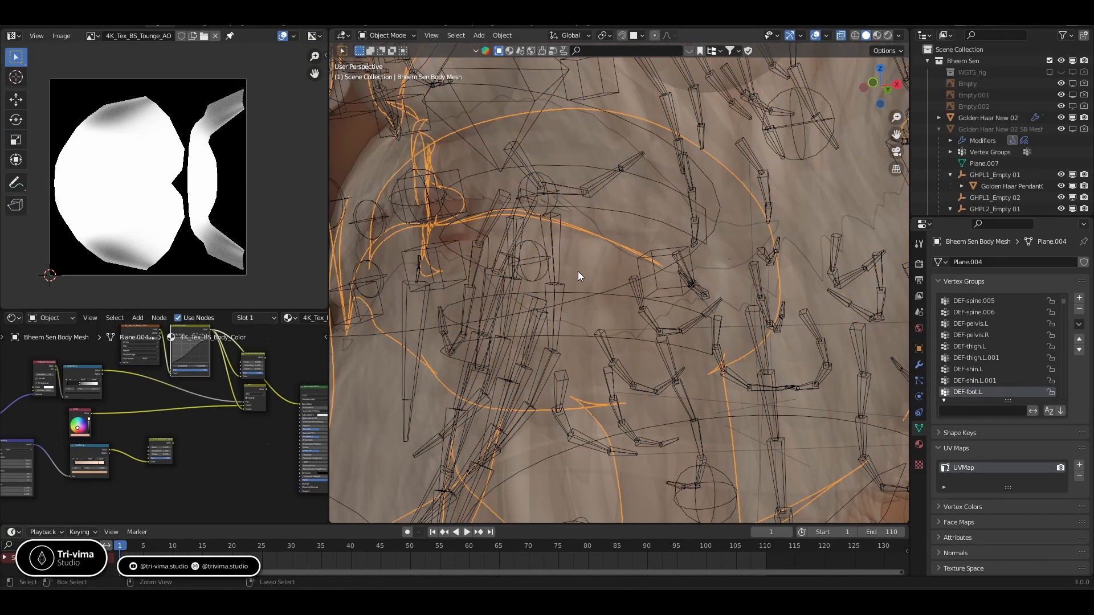
left_click(603, 272, "ctrl")
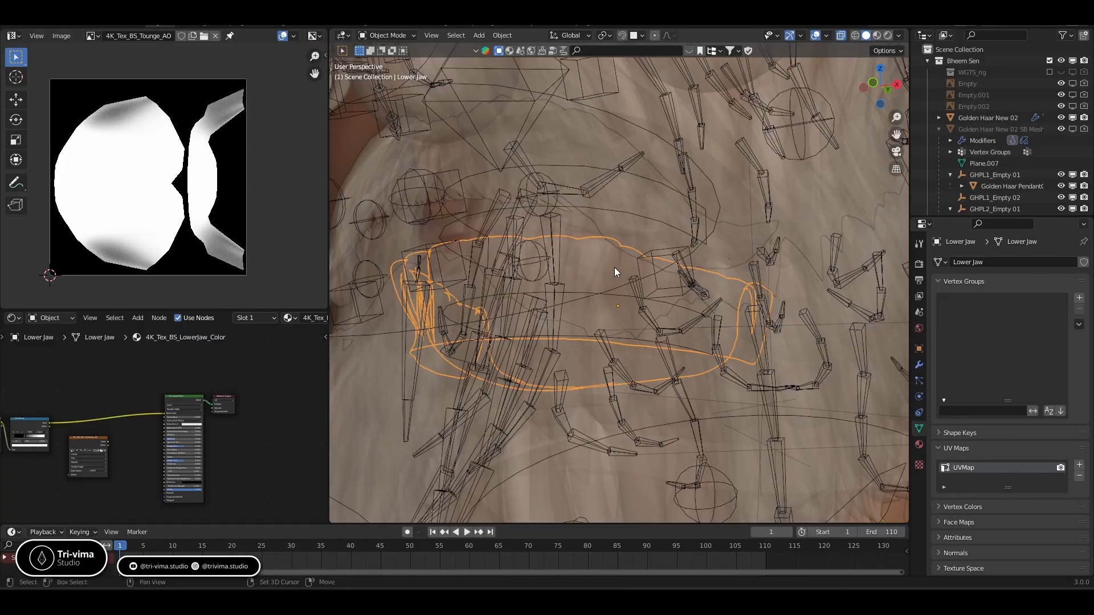
key("shift+h")
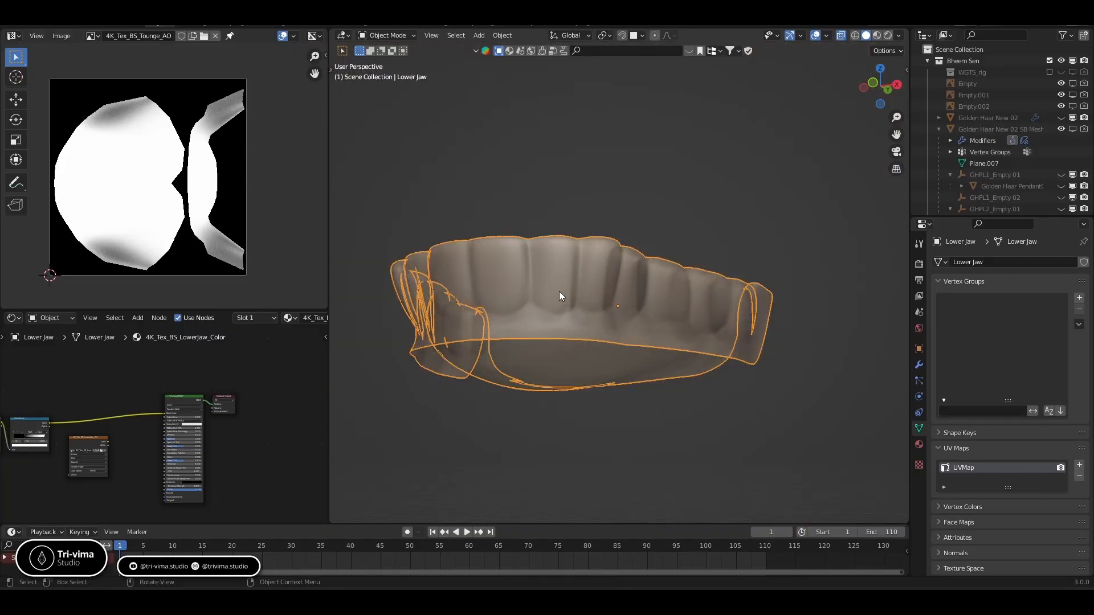
key("alt+z")
middle_click_drag(571, 304, 612, 374)
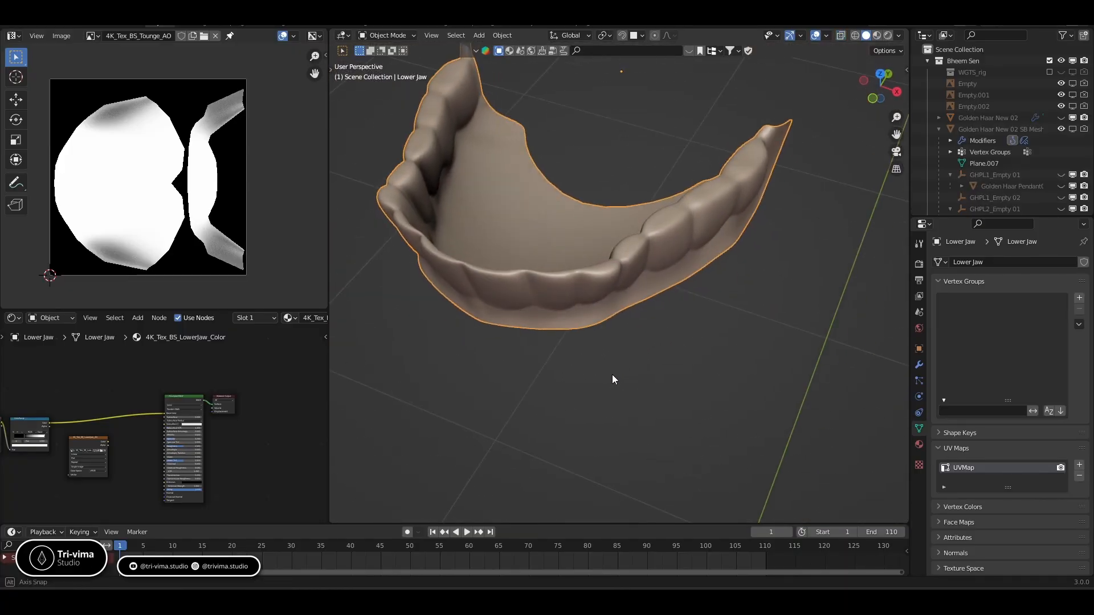
middle_click_drag(547, 283, 529, 153)
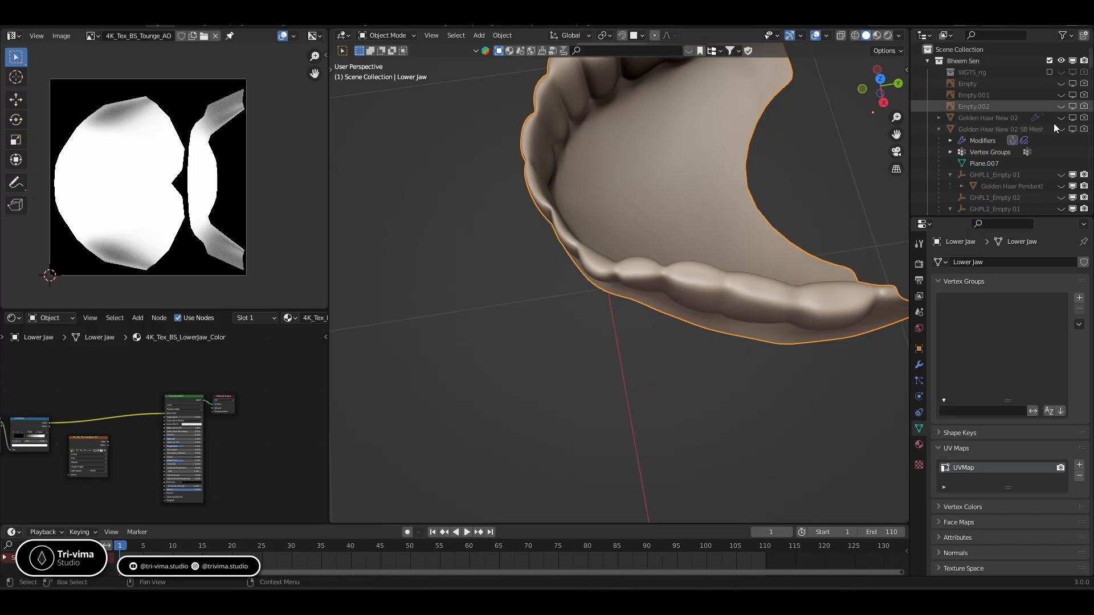
Disable viewport and render visibility for the empties and Golden Haar pendants from GHPL1_Empty 01 through GHPL6_Empty 01
scroll(1061, 123, "down", 3)
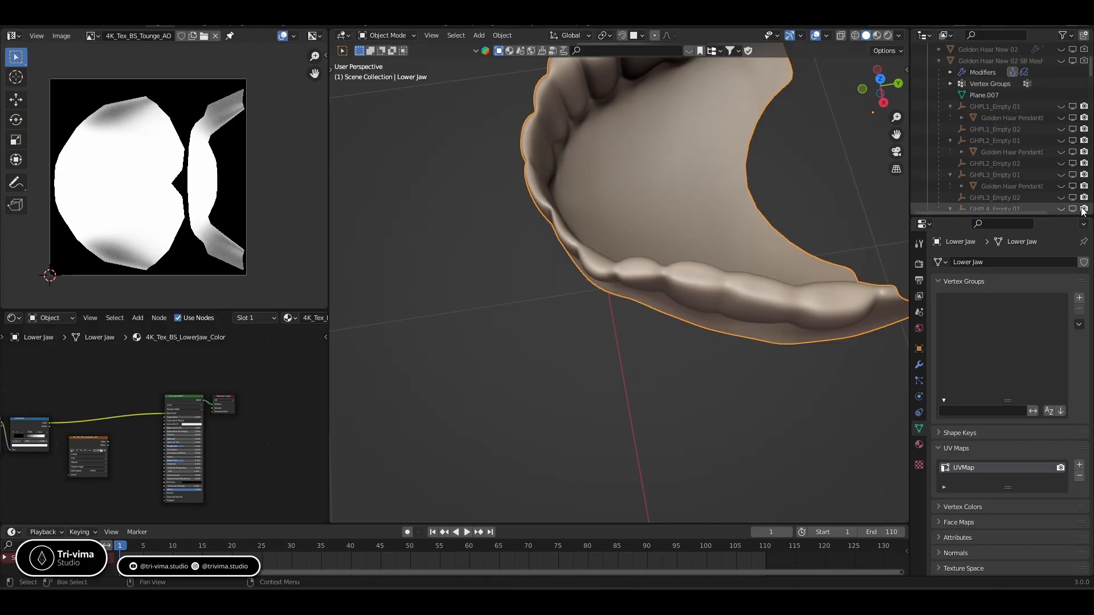
left_click_drag(1083, 141, 1082, 107)
scroll(1064, 119, "down", 2)
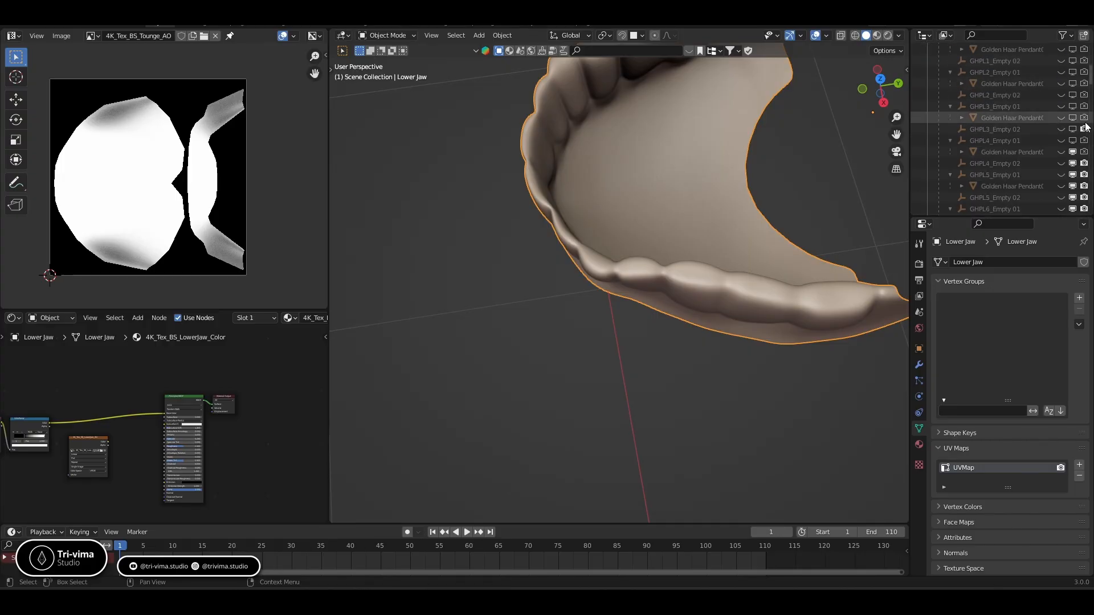
left_click(1072, 152)
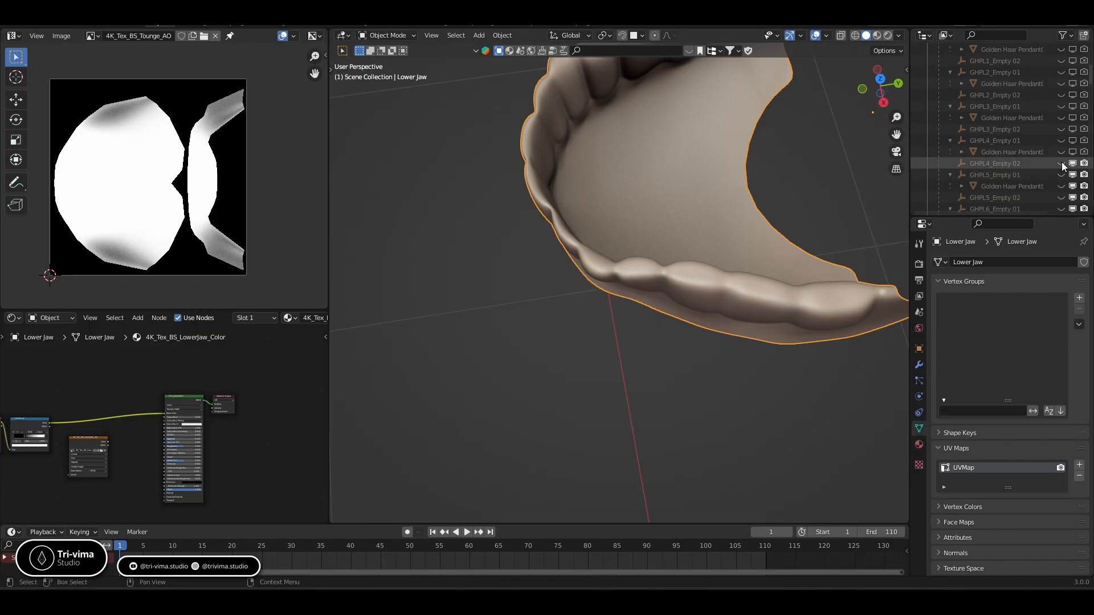
left_click_drag(1072, 197, 1073, 209)
left_click_drag(1083, 159, 1081, 164)
Disable viewport and render visibility for the remaining GHPL6, GHPM and GHPR1 to GHPR6 empties and their Golden Haar pendants
scroll(1063, 140, "down", 7)
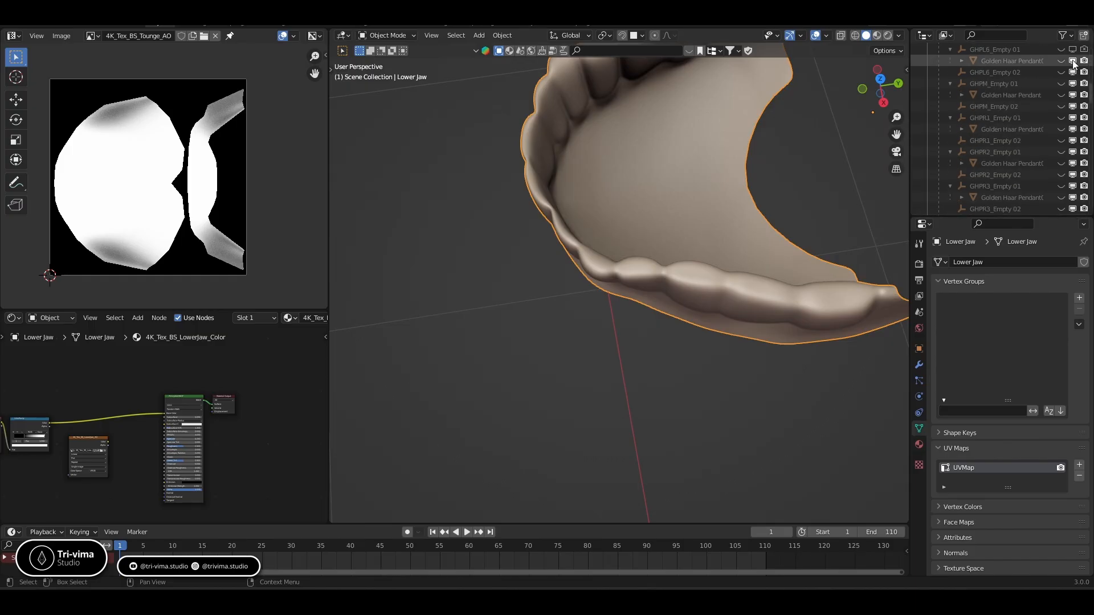
left_click_drag(1083, 208, 1083, 137)
scroll(1077, 80, "down", 6)
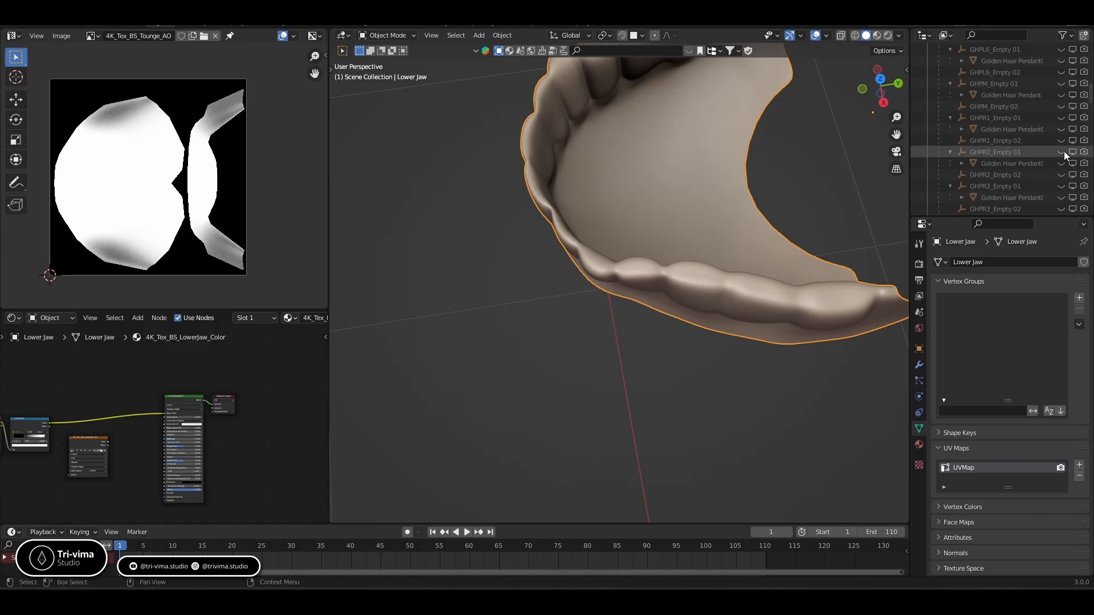
mouse_move(1072, 110)
left_mouse_down()
mouse_move(1072, 187)
mouse_move(1084, 185)
mouse_move(1086, 97)
left_mouse_up()
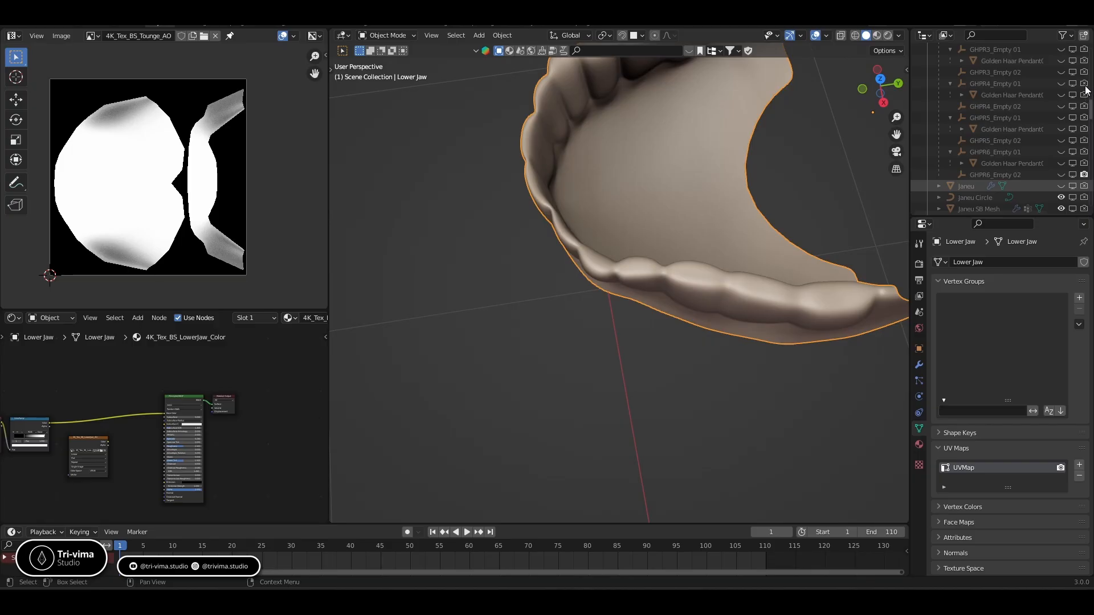
middle_click_drag(866, 216, 719, 256)
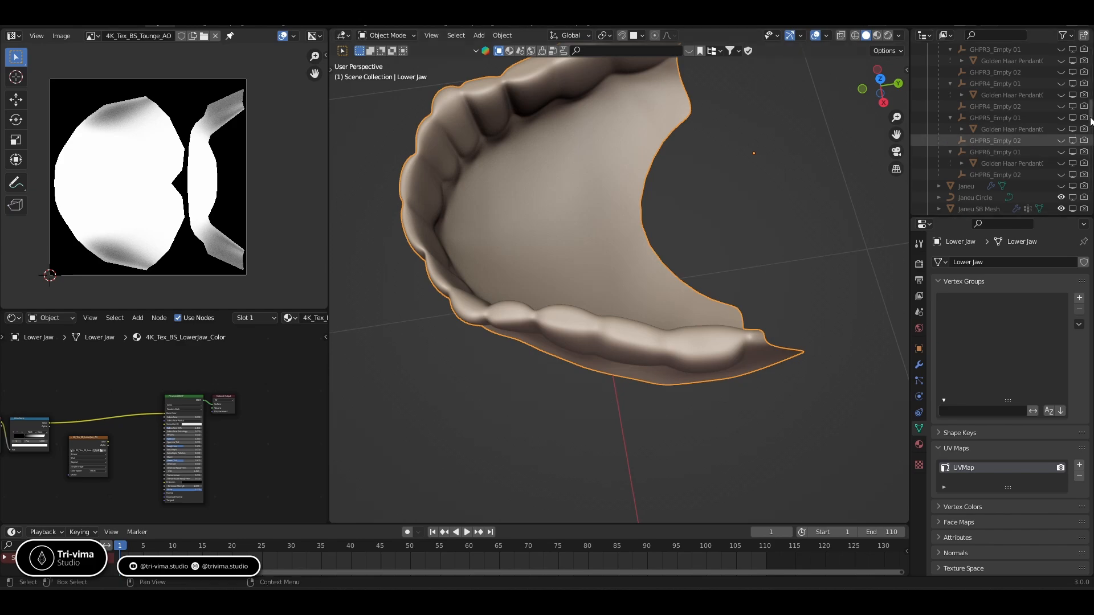
Hide the Janeu, metarig, Mirror Empty, Ornamental Shape and Pearl Neckless 01 objects and disable their viewport and render visibility
scroll(1059, 170, "down", 3)
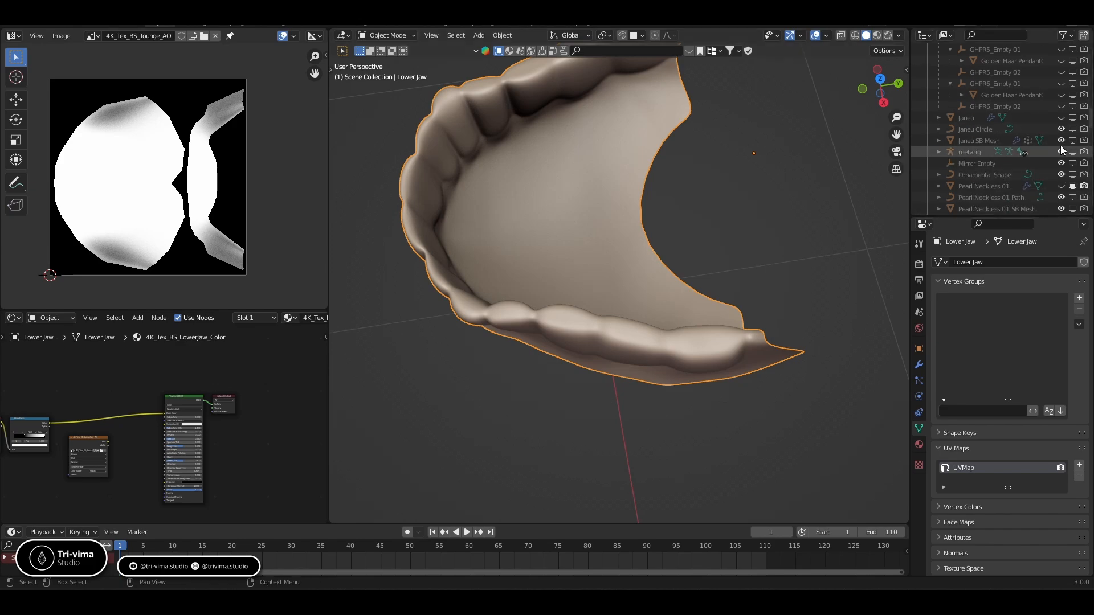
left_click(1060, 198)
left_click(1058, 209)
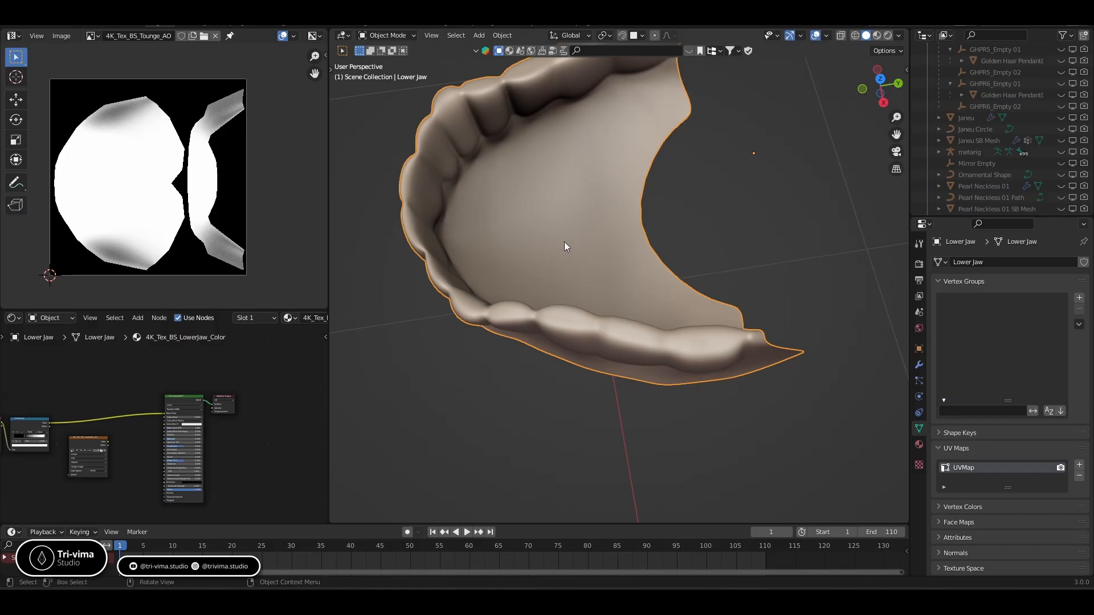
Disable viewport and render visibility from Pearl Neckless 01 Path through the rig and its children down to Bheem Sen Half Pant
scroll(1074, 160, "down", 3)
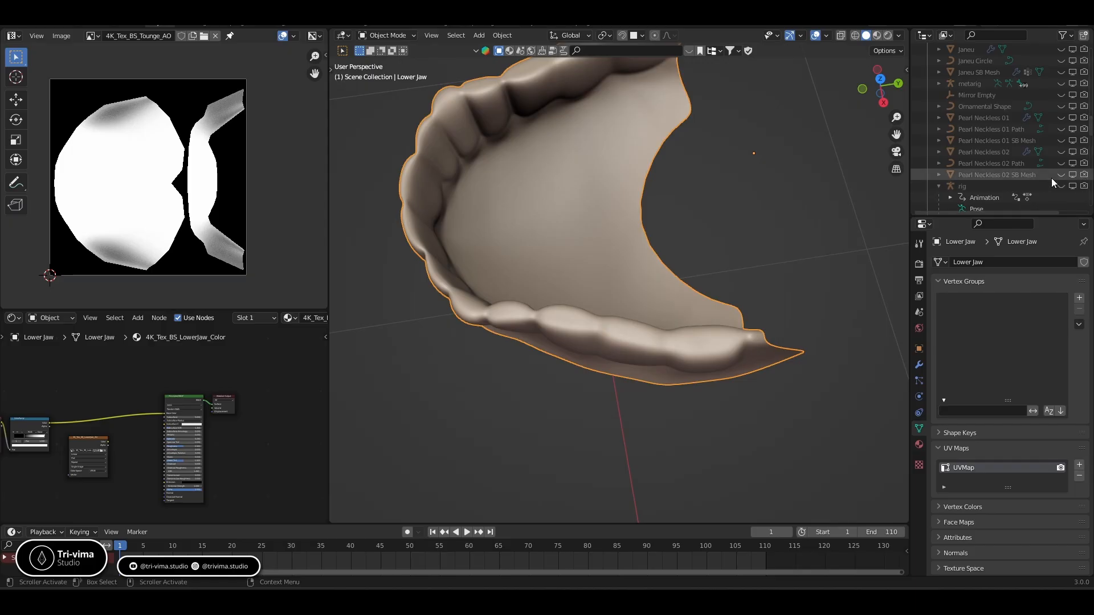
scroll(1075, 171, "down", 5)
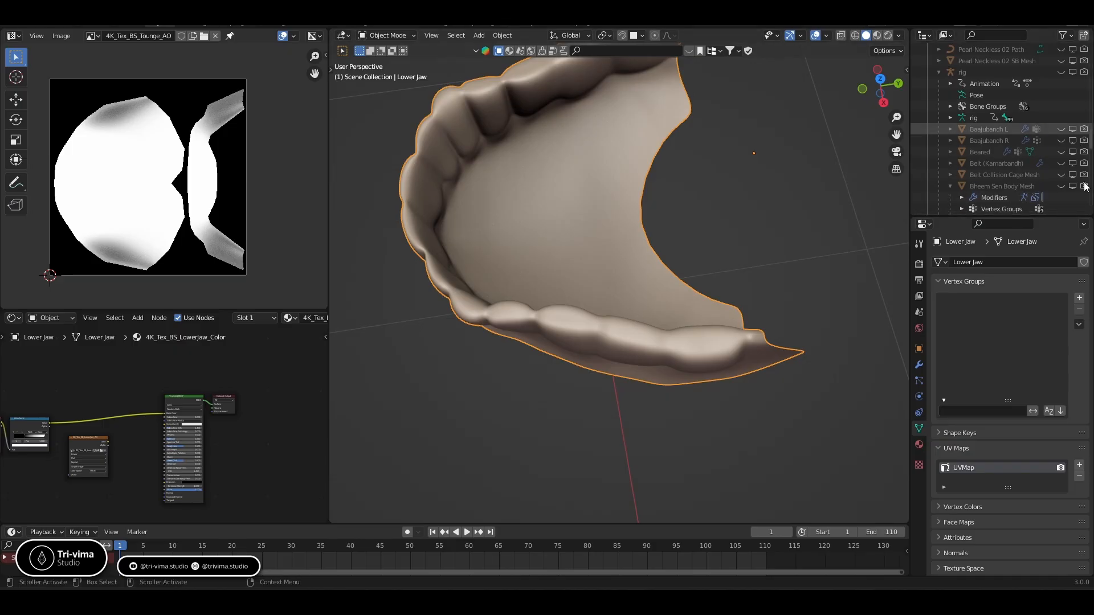
scroll(1084, 187, "down", 5)
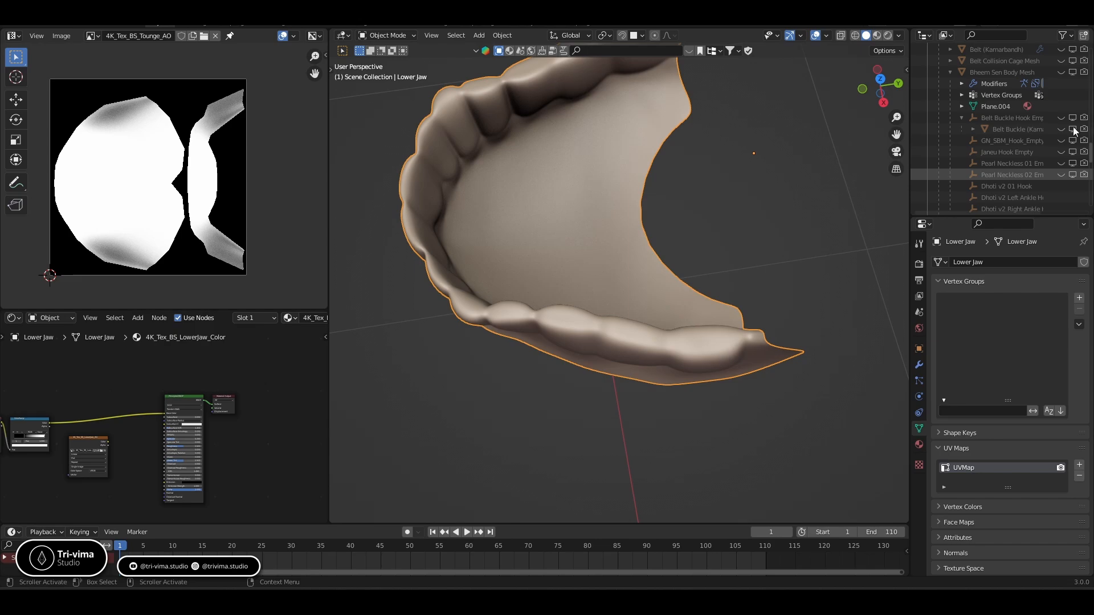
scroll(1059, 139, "down", 5)
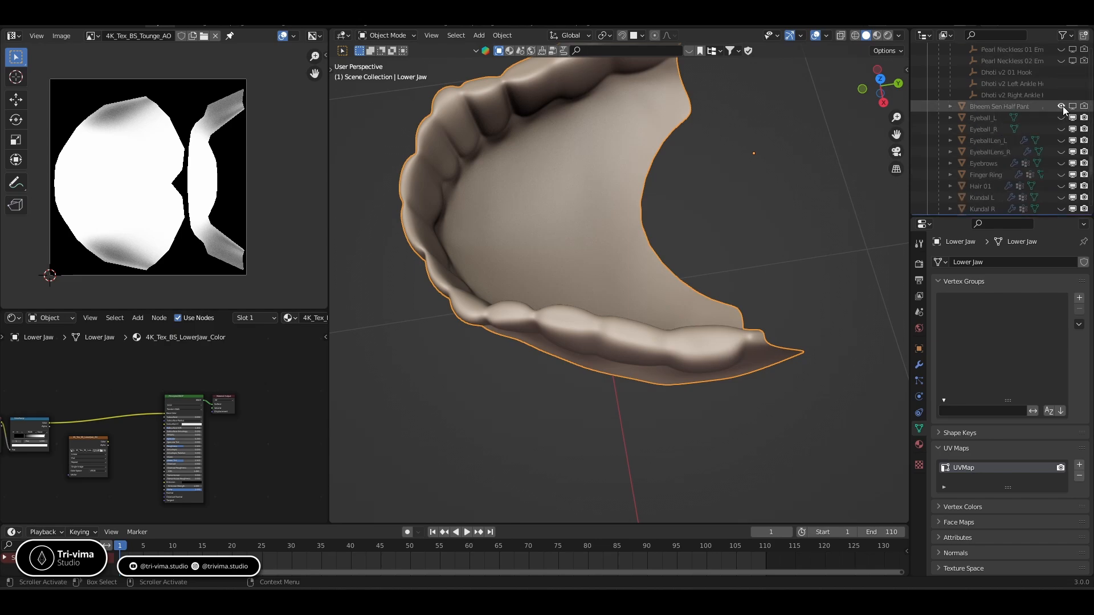
left_click(1062, 106)
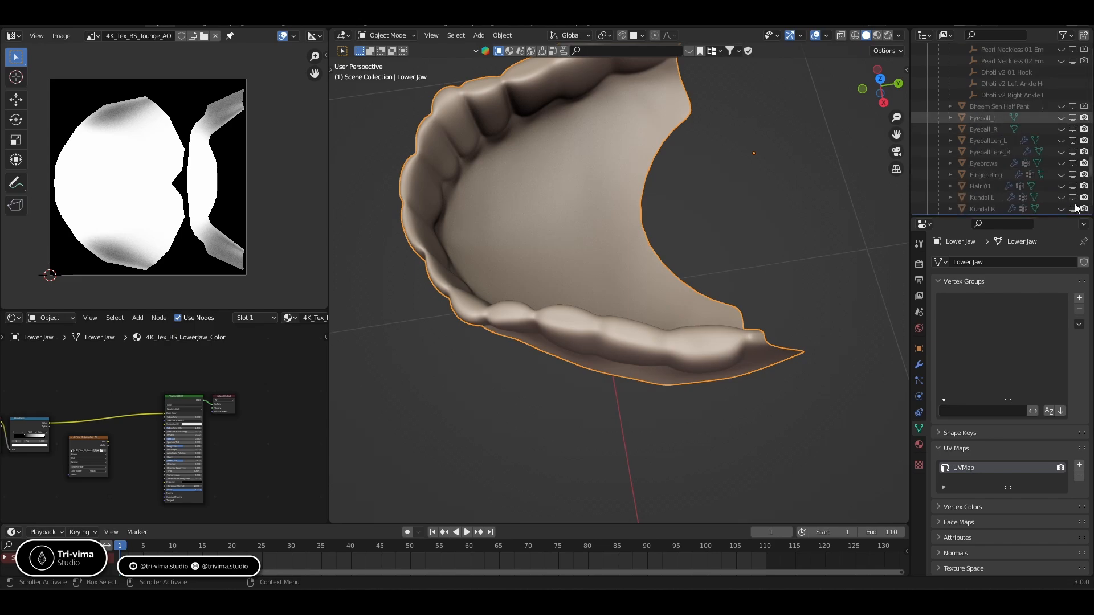
Hide and disable viewport and render visibility for the remaining rig meshes from Eyeball_L through Wrest Guard R_D, except Lower Jaw
scroll(1082, 129, "down", 5)
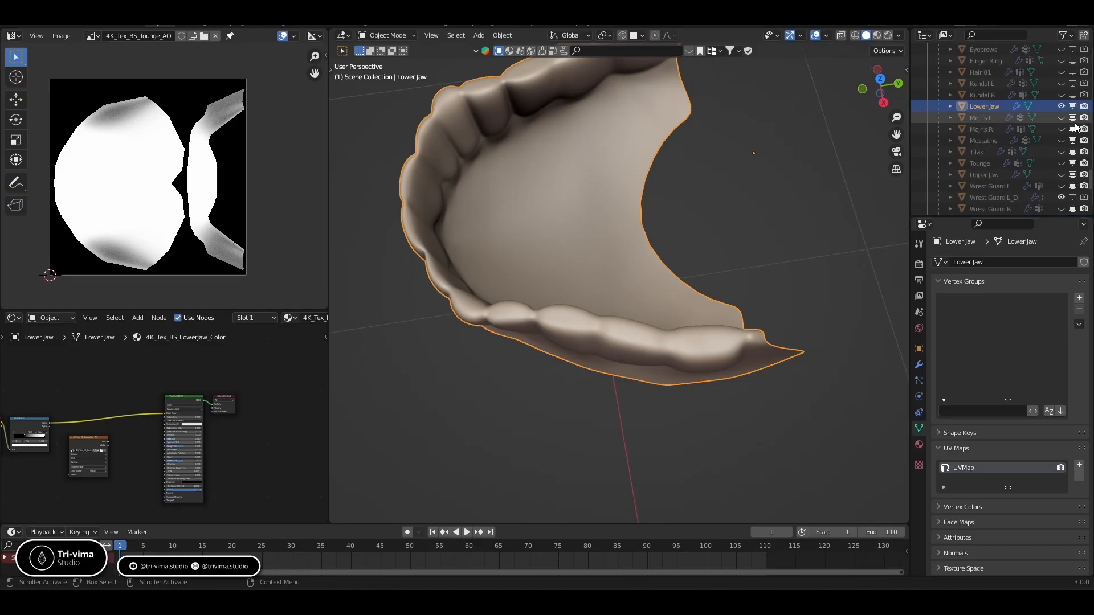
mouse_move(1072, 135)
left_mouse_down()
mouse_move(1072, 186)
mouse_move(1084, 119)
left_mouse_up()
scroll(1073, 153, "down", 4)
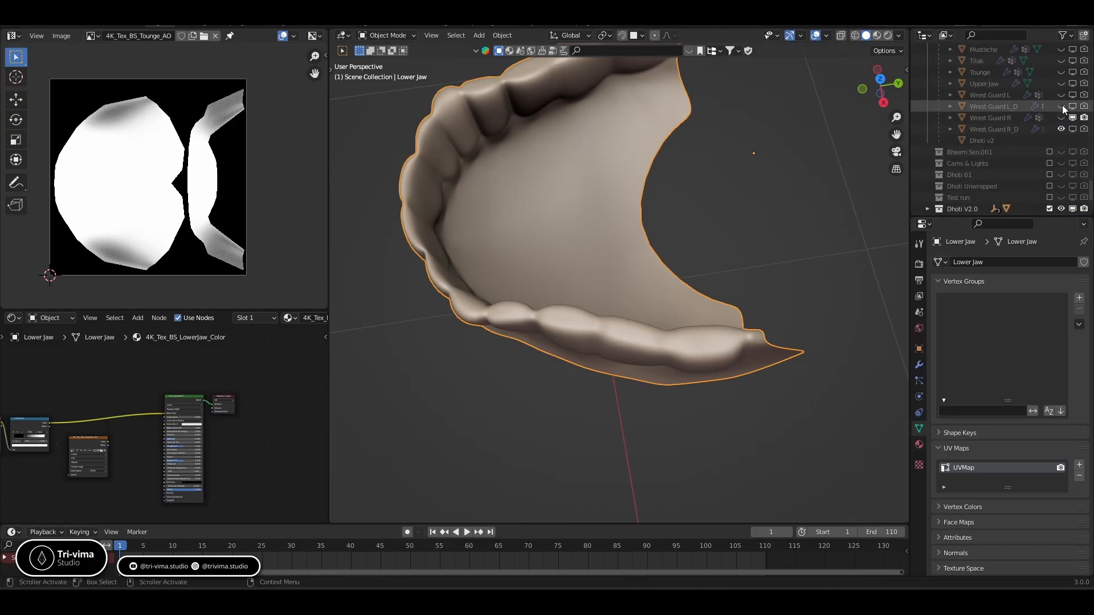
left_click(1083, 118)
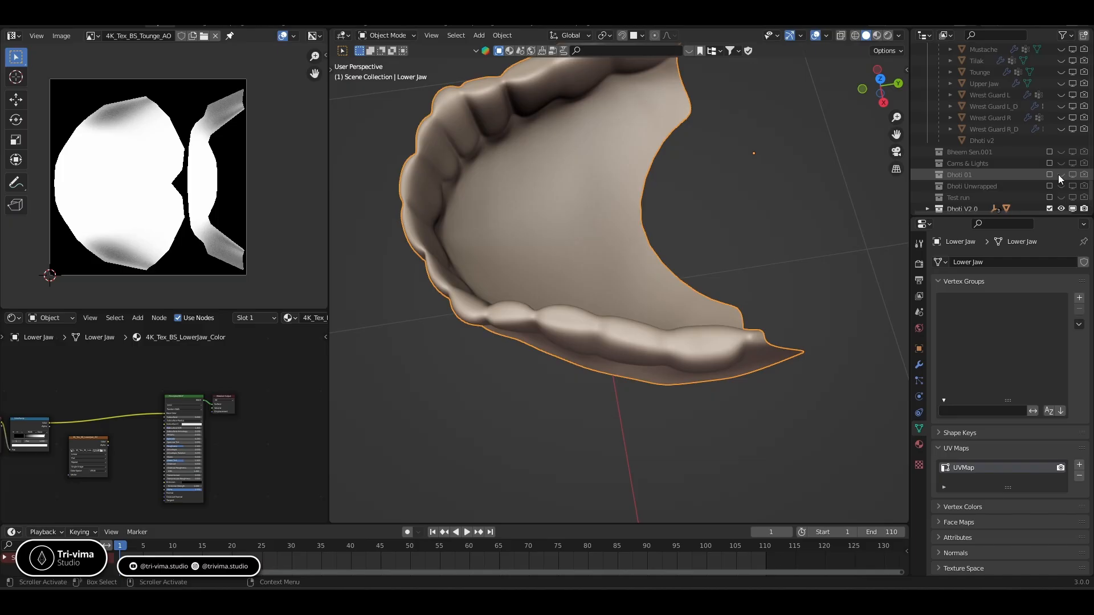
Exclude the Dhoti V2.0, Mace and New Lights collections and disable their viewport and render visibility
left_click(1049, 208)
left_click(1071, 208)
left_click(1084, 209)
scroll(1063, 211, "down", 2)
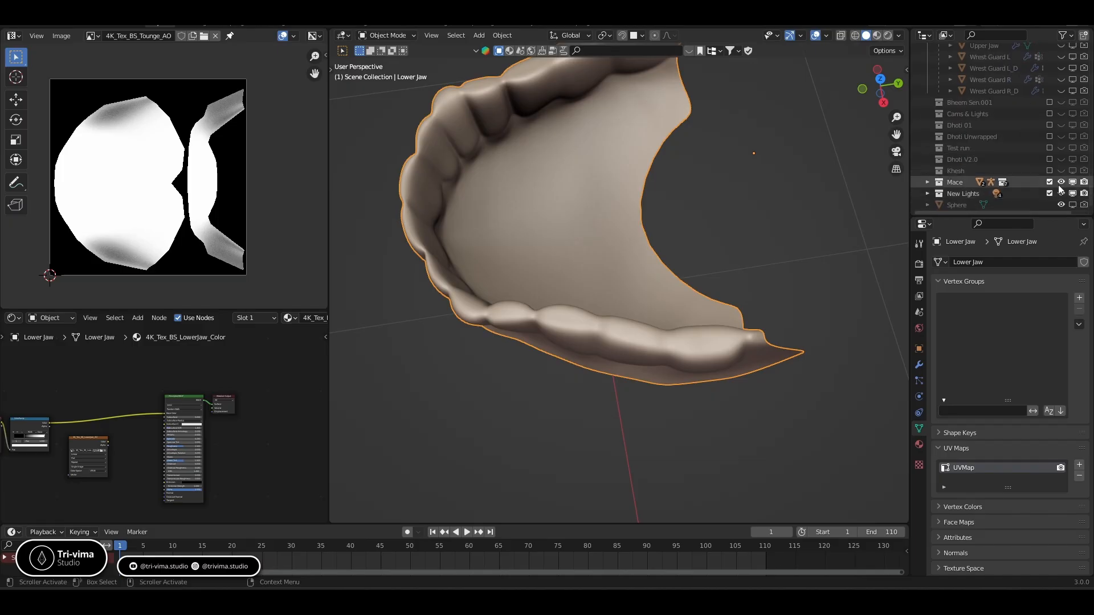
left_click(1049, 193)
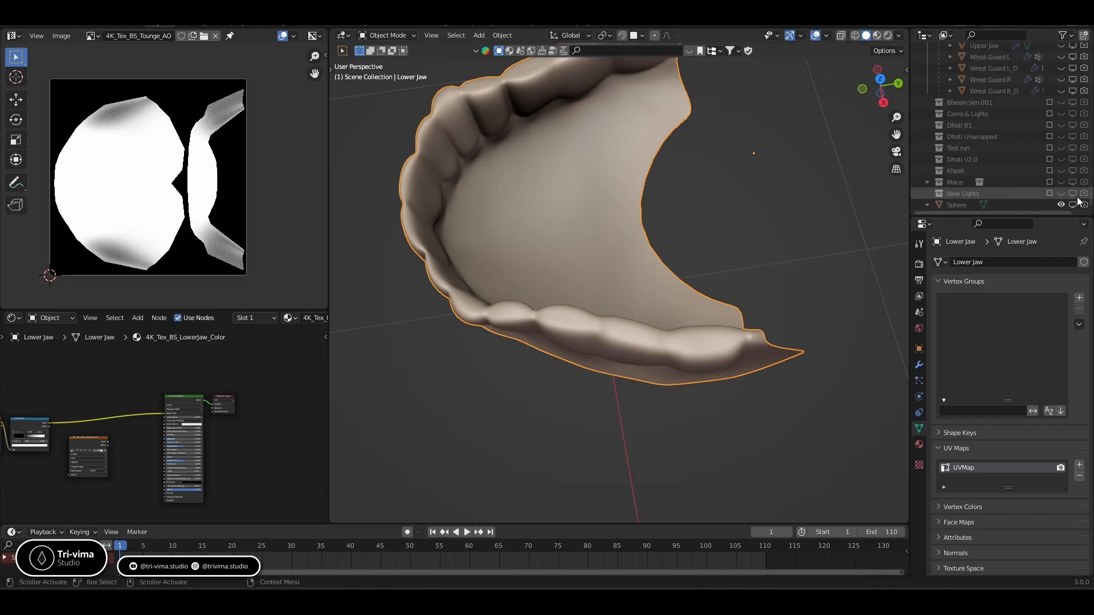
Switch the Lower Jaw to Sculpt Mode and choose the Inflate brush
scroll(1056, 188, "up", 4)
scroll(718, 273, "up", 3)
middle_click_drag(706, 275, 784, 229)
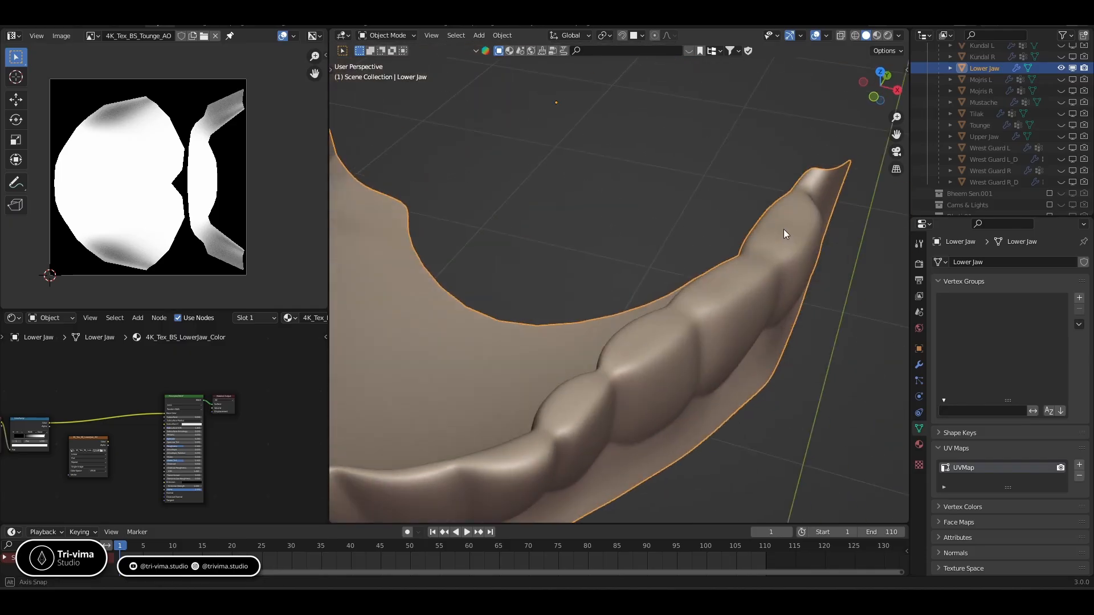
scroll(688, 255, "down", 4)
middle_click_drag(535, 343, 502, 310)
key("ctrl+Tab")
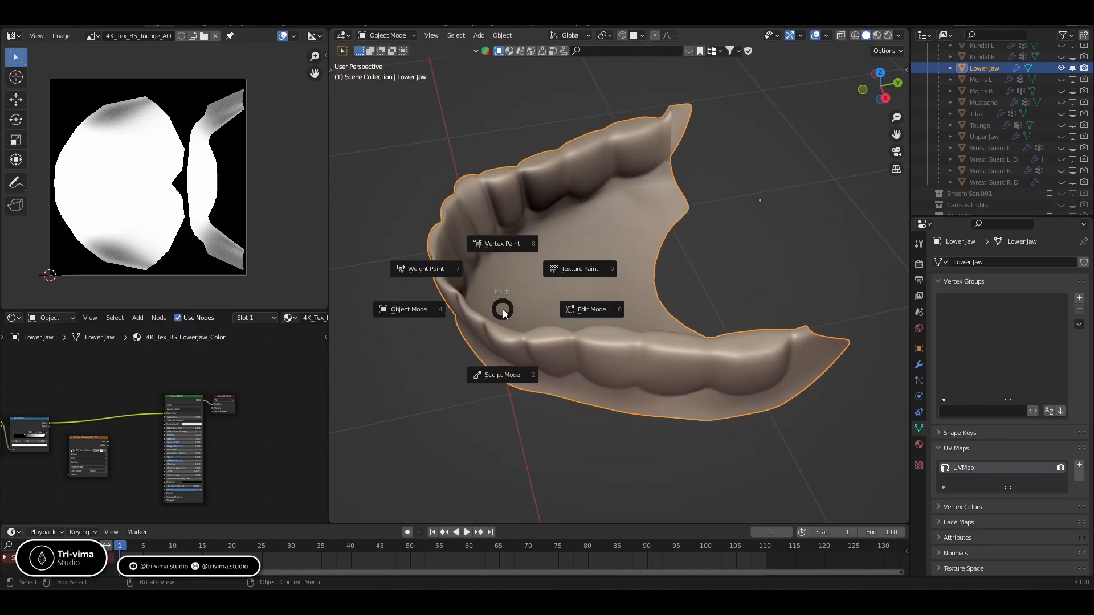
left_click(502, 376)
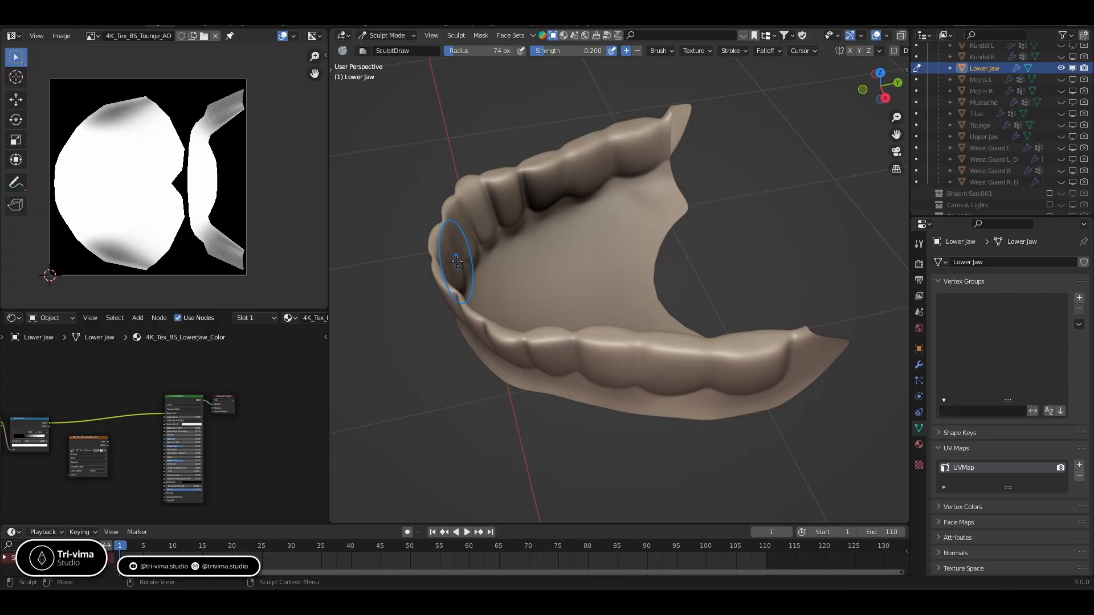
key("t")
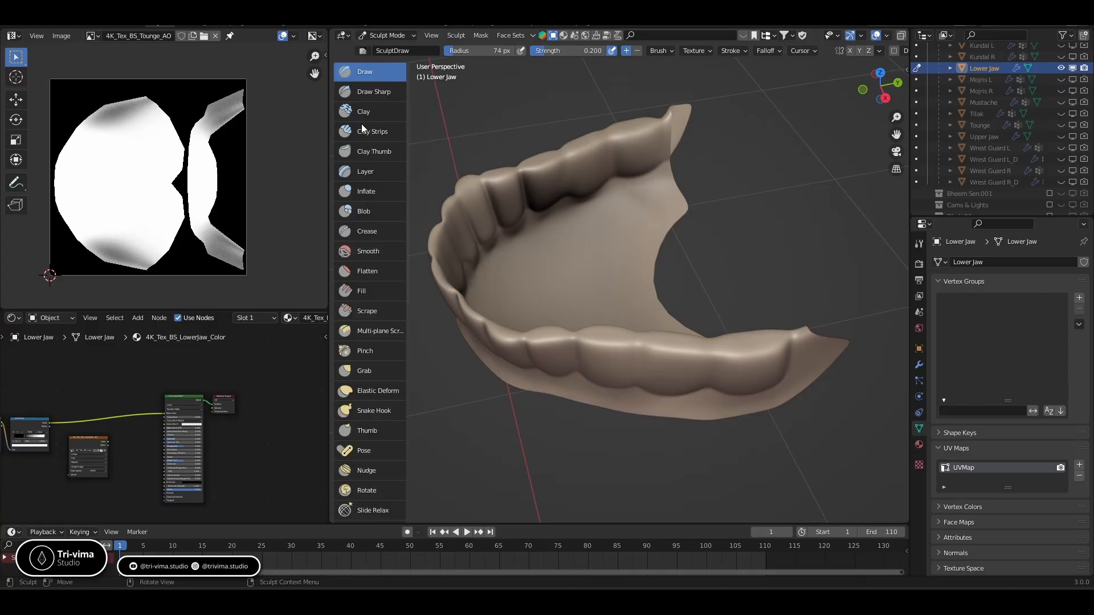
left_click(366, 191)
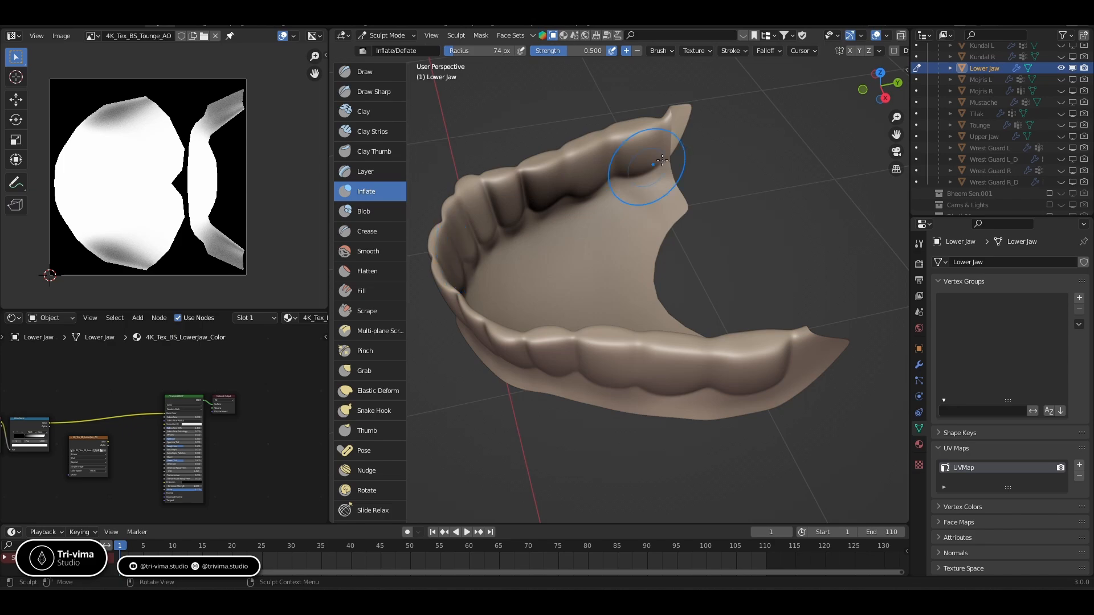
Inflate the inner sides of the Lower Jaw's front teeth with X symmetry enabled, checking the shape from several angles
middle_click_drag(758, 160, 604, 225)
mouse_move(597, 220)
left_mouse_down()
mouse_move(637, 200)
mouse_move(633, 226)
mouse_move(649, 238)
mouse_move(611, 231)
mouse_move(618, 221)
mouse_move(597, 250)
left_mouse_up()
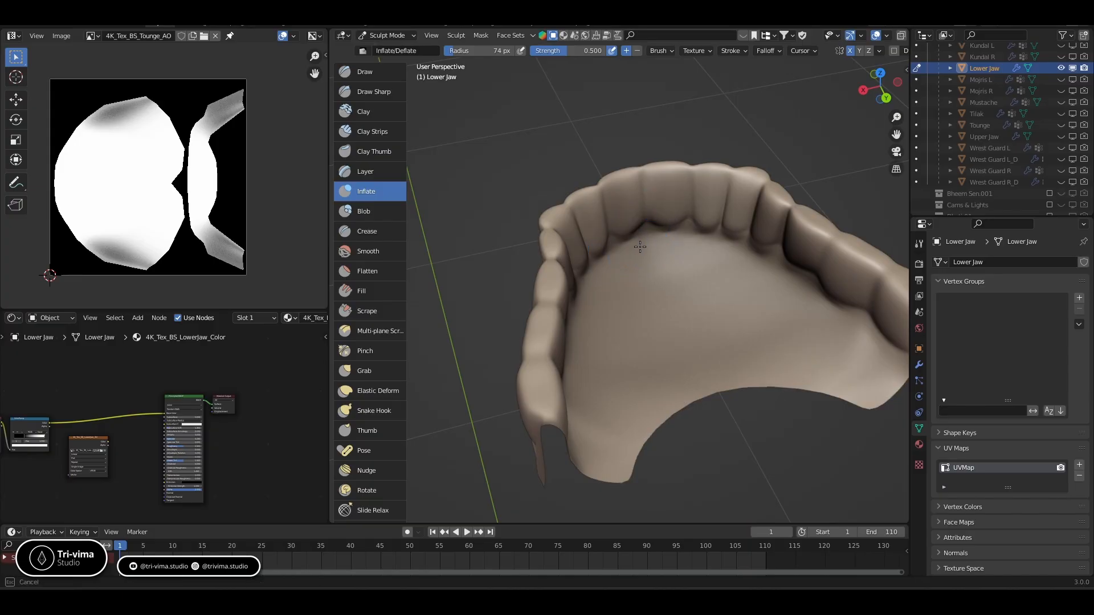
mouse_move(638, 254)
middle_mouse_down()
mouse_move(820, 220)
mouse_move(708, 290)
middle_mouse_up()
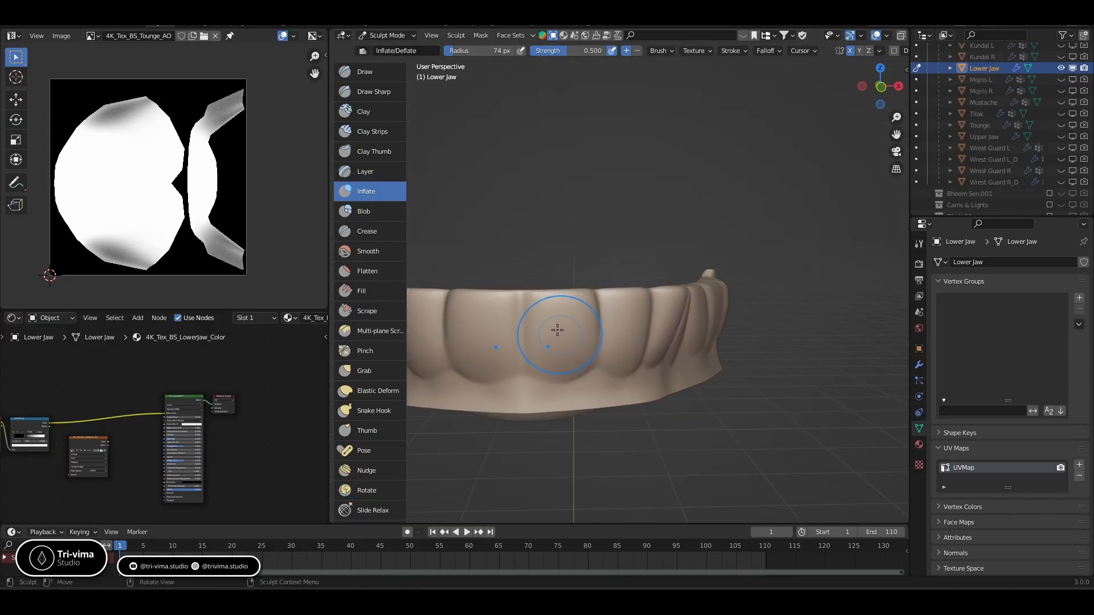
mouse_move(563, 313)
middle_mouse_down()
mouse_move(539, 372)
mouse_move(477, 386)
mouse_move(593, 361)
mouse_move(605, 278)
middle_mouse_up()
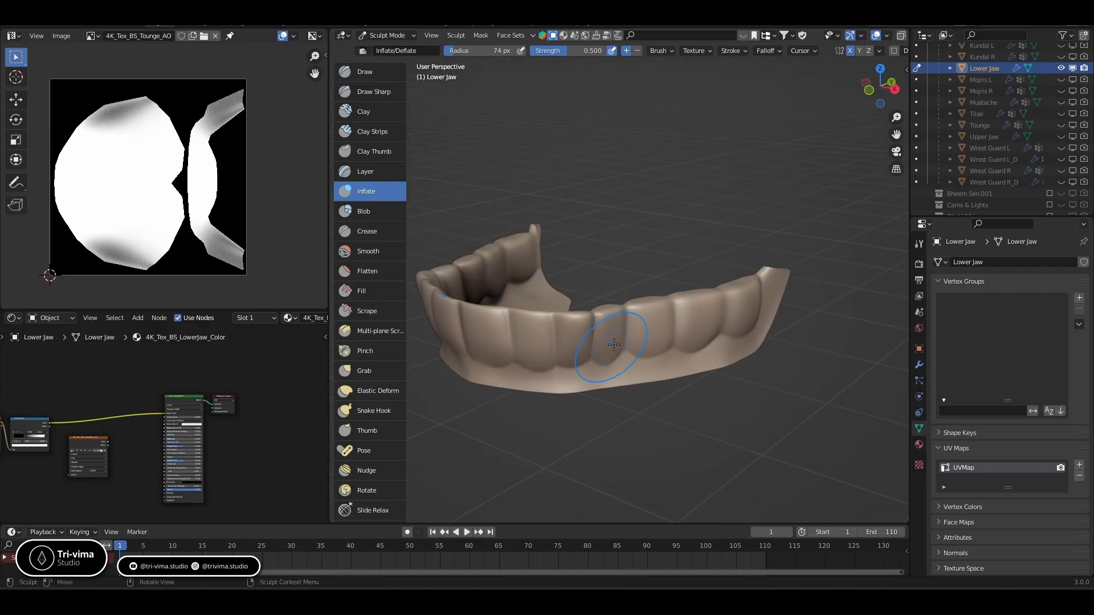
middle_click_drag(630, 342, 464, 288)
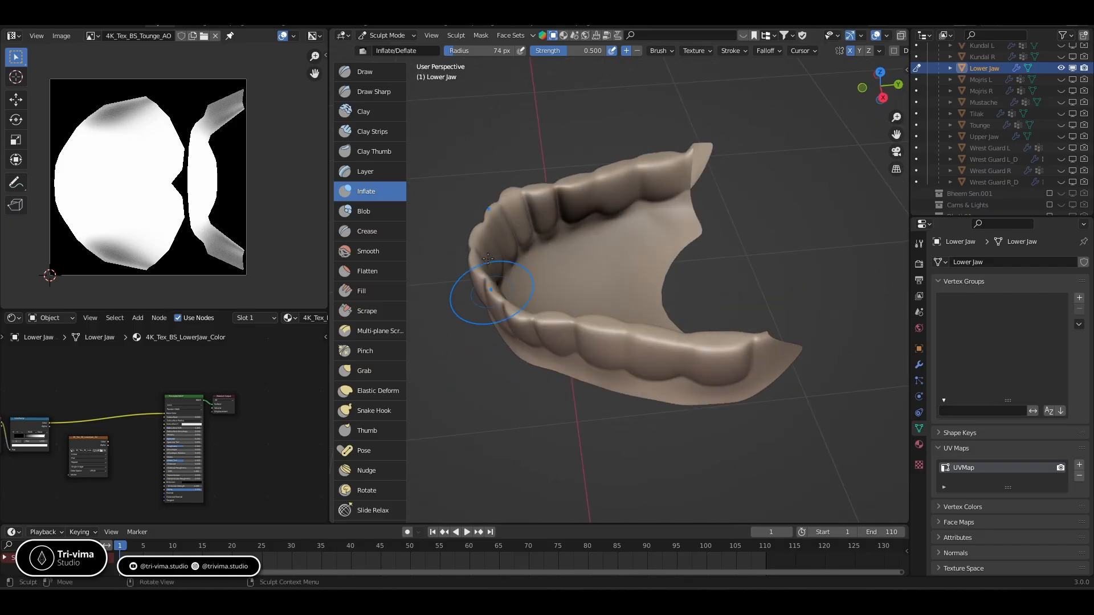
left_click_drag(499, 221, 513, 230)
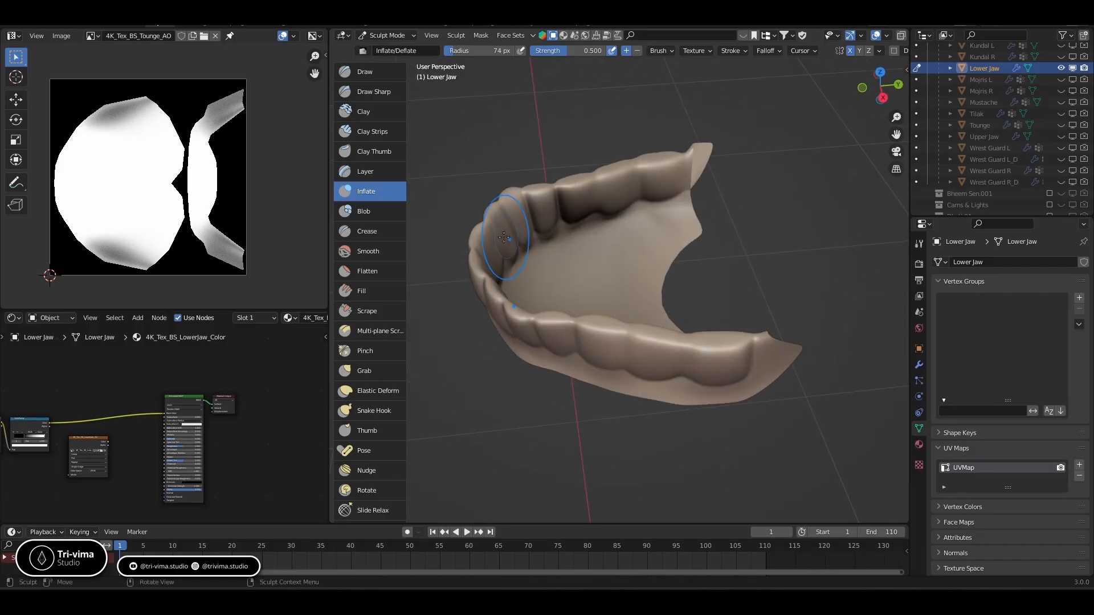
middle_click_drag(517, 226, 564, 244)
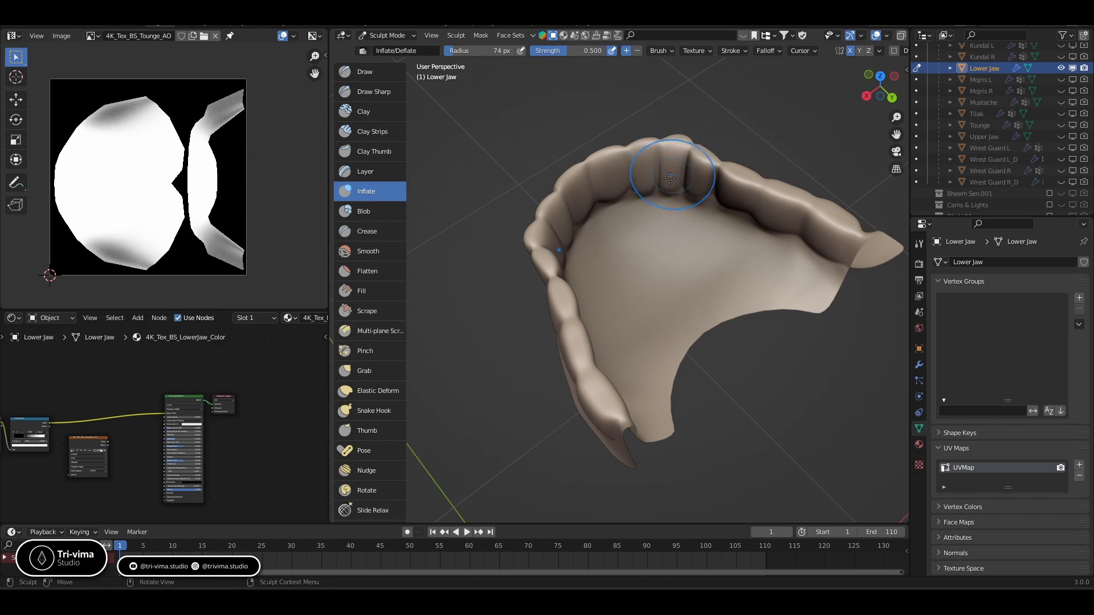
middle_click_drag(687, 163, 858, 169)
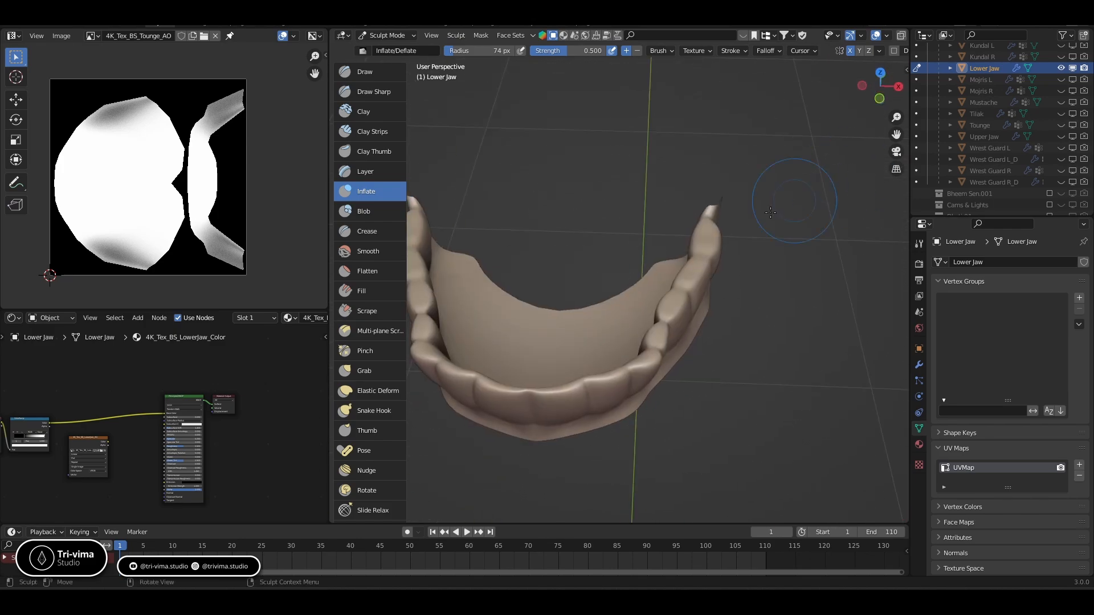
middle_click_drag(694, 233, 644, 243)
Return the Lower Jaw to Object Mode and set its Catmull-Clark Subdivision viewport level to 2
key("ctrl+Tab")
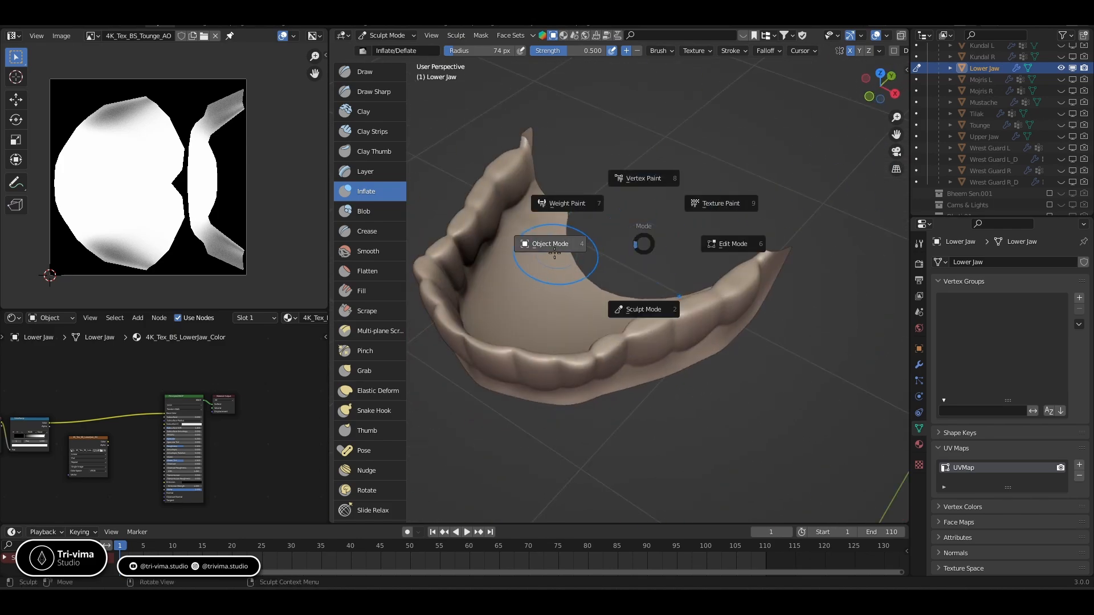
left_click(555, 244)
key("ctrl+2")
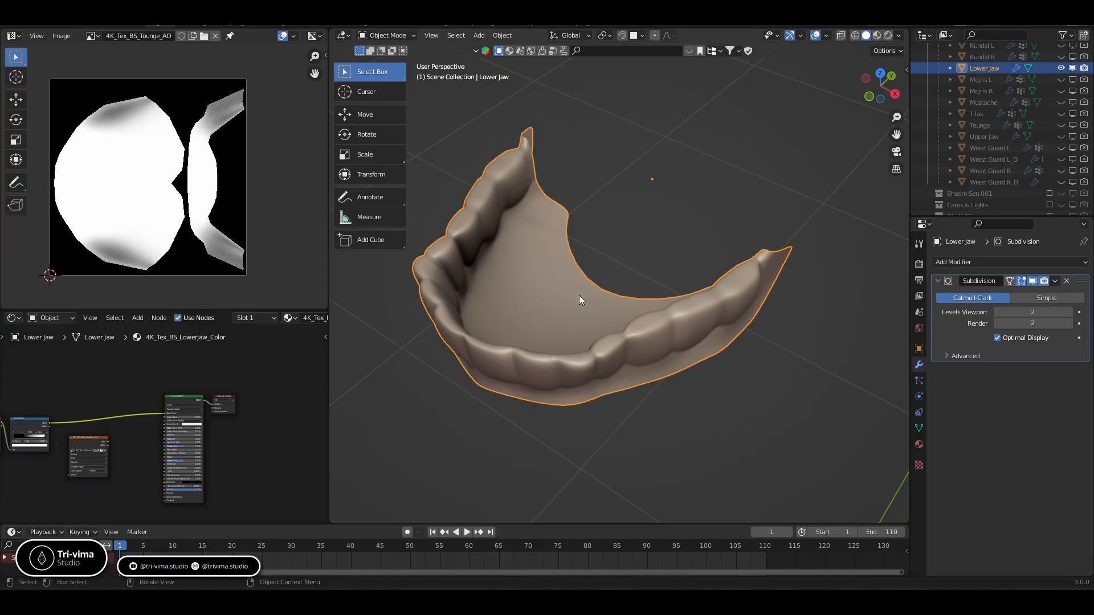
middle_click_drag(555, 292, 675, 275, "shift")
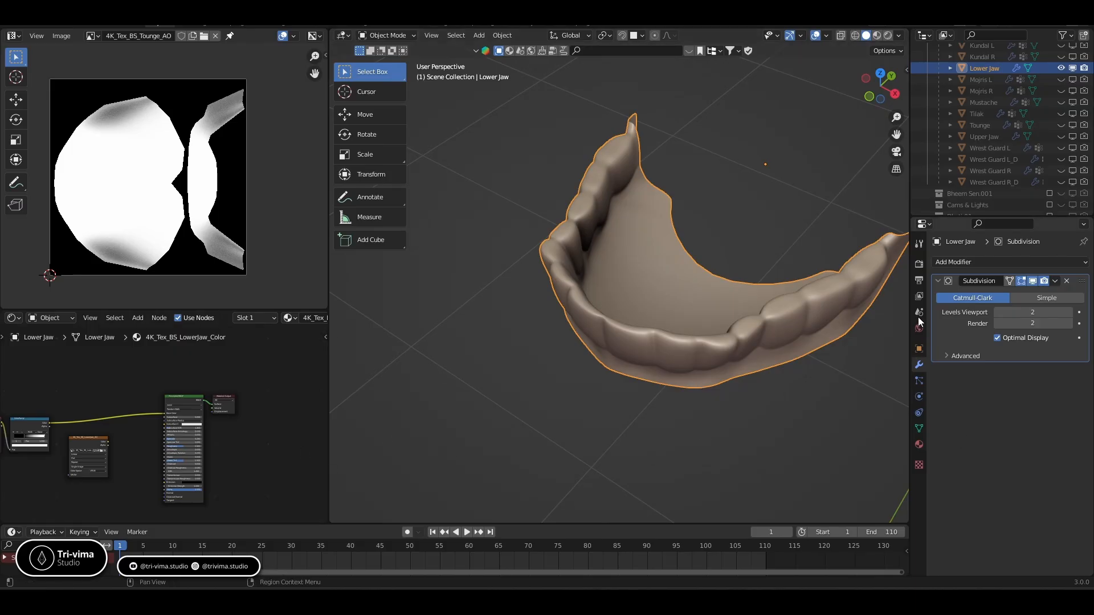
Select the Lower Jaw's image texture node, display 4K_Tex_BS_LowerJaw_AO in the image editor and preview the jaw in rendered shading
left_click_drag(104, 442, 123, 436)
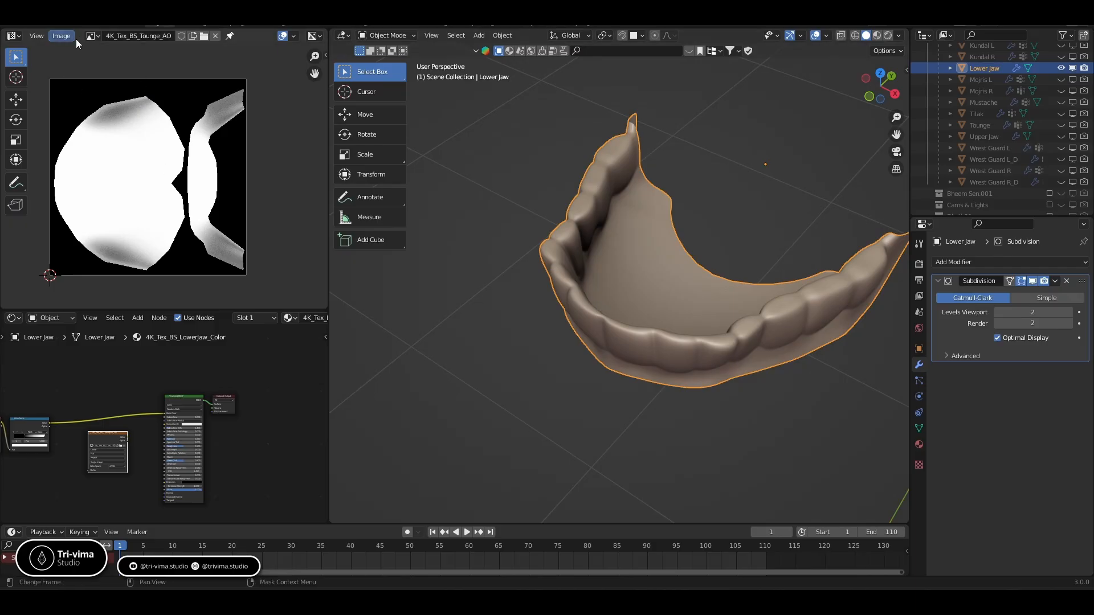
left_click(90, 36)
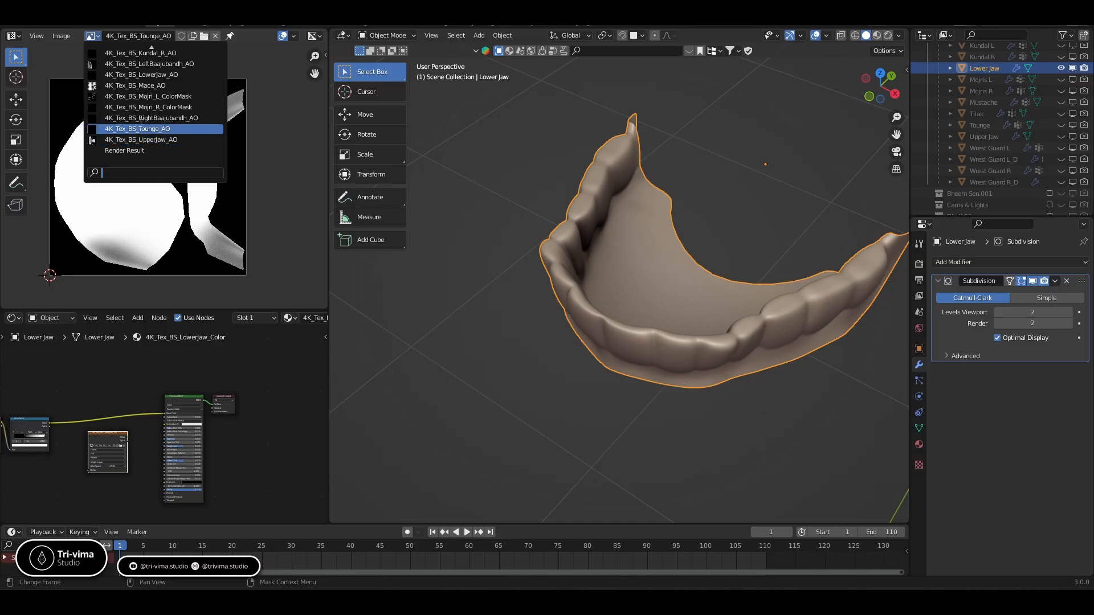
left_click(142, 74)
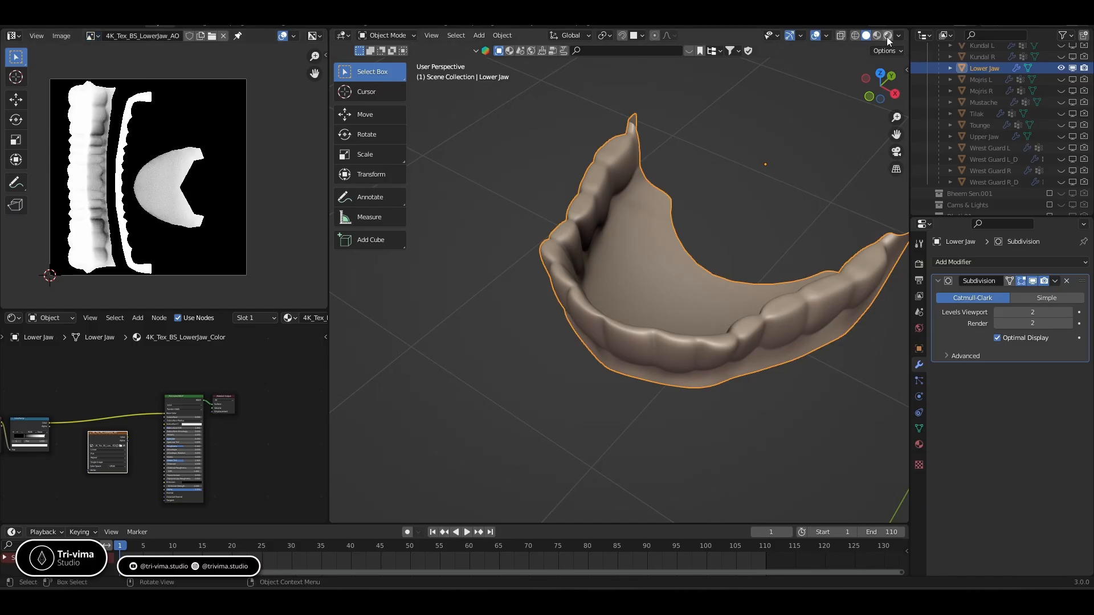
key("z")
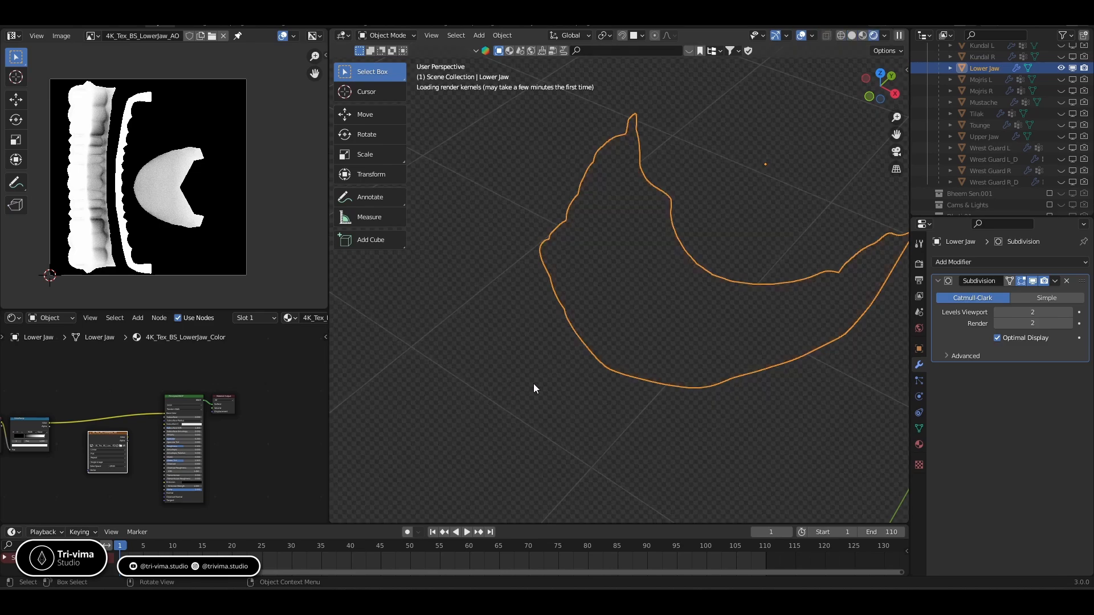
middle_click_drag(600, 323, 614, 282)
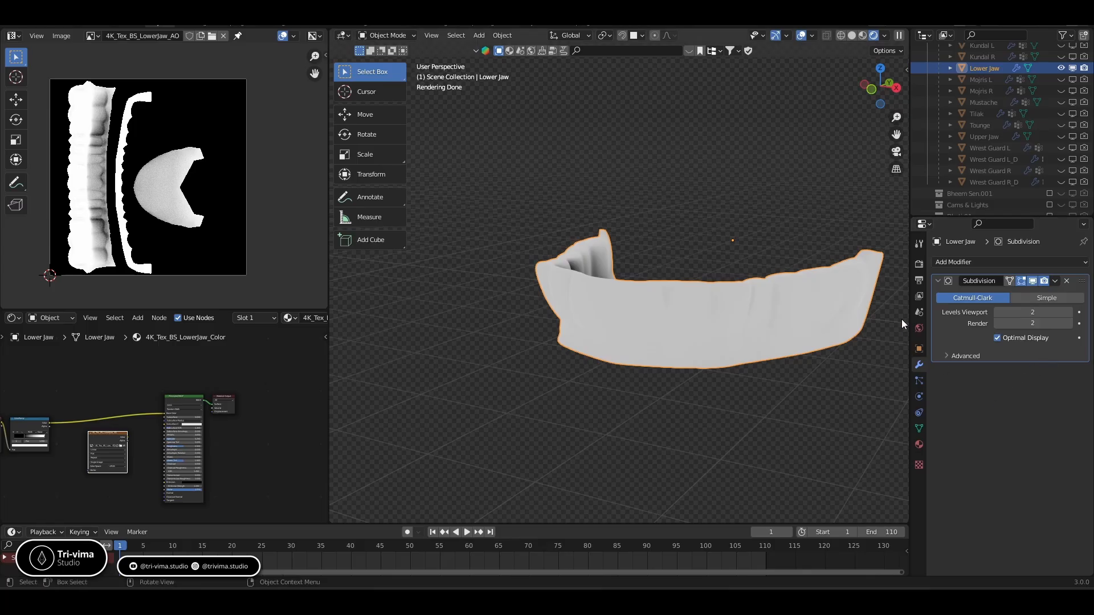
Bake the Lower Jaw's Diffuse map with only the Color contribution to the 4K_Tex_BS_LowerJaw_AO image in Object Mode
left_click(917, 263)
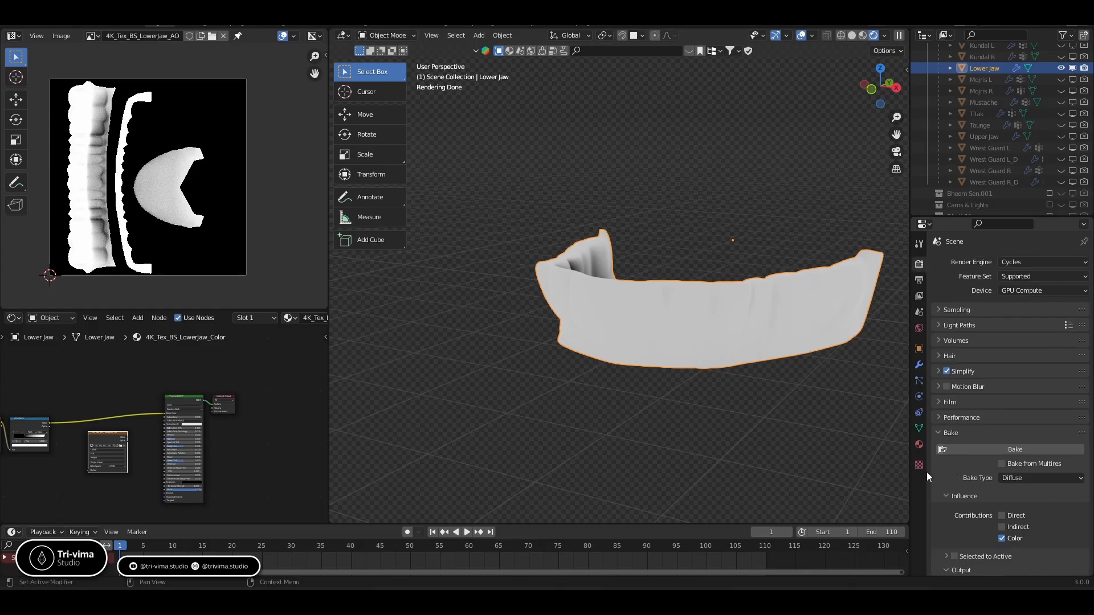
middle_click_drag(678, 401, 616, 414, "shift")
key("t")
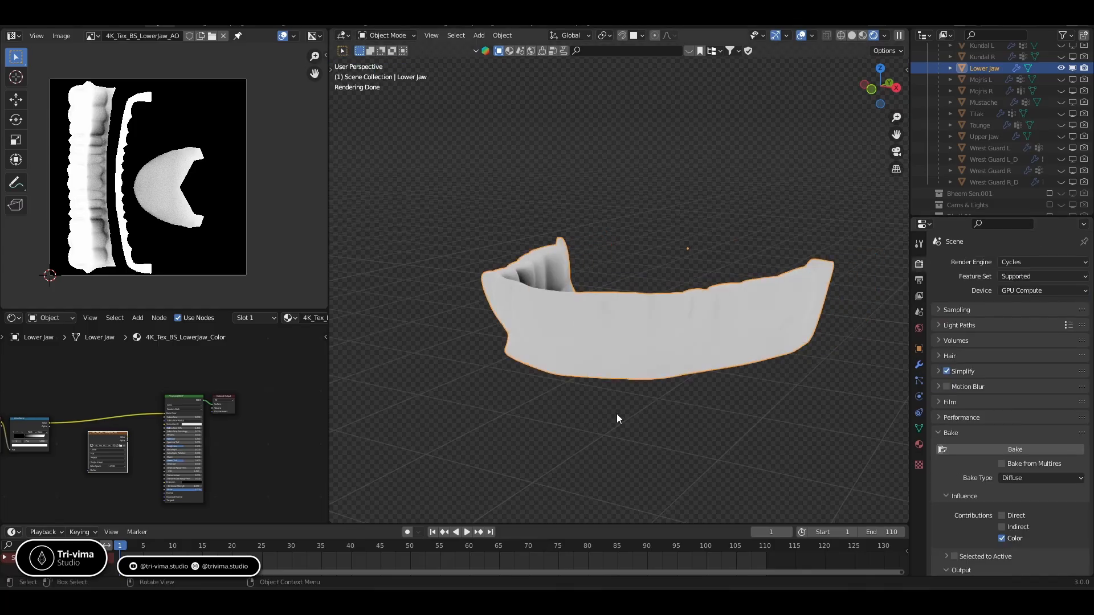
key("ctrl+Tab")
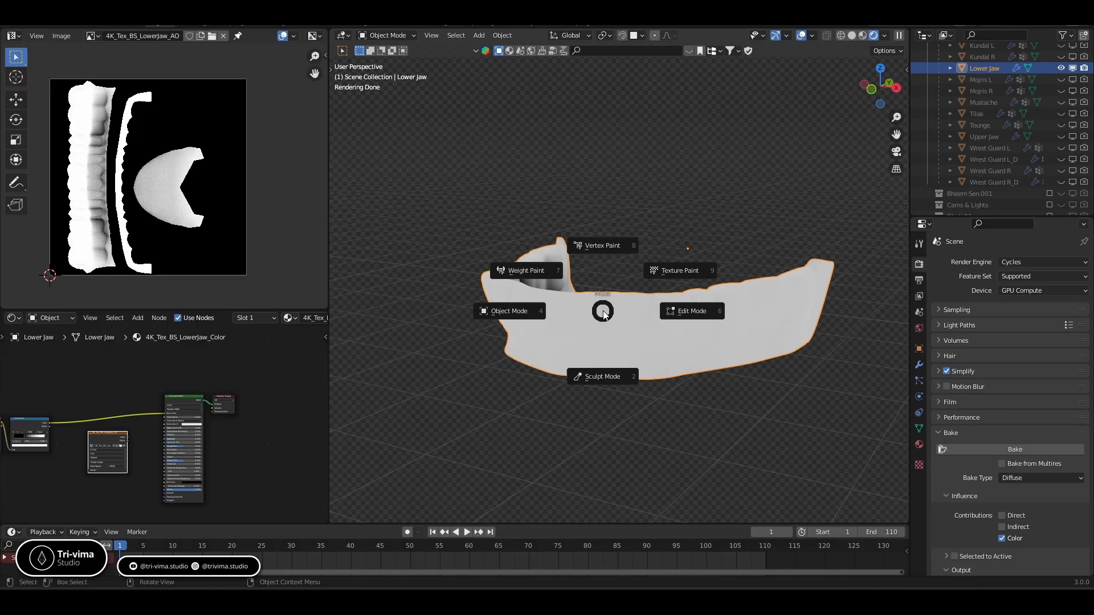
left_click(511, 312)
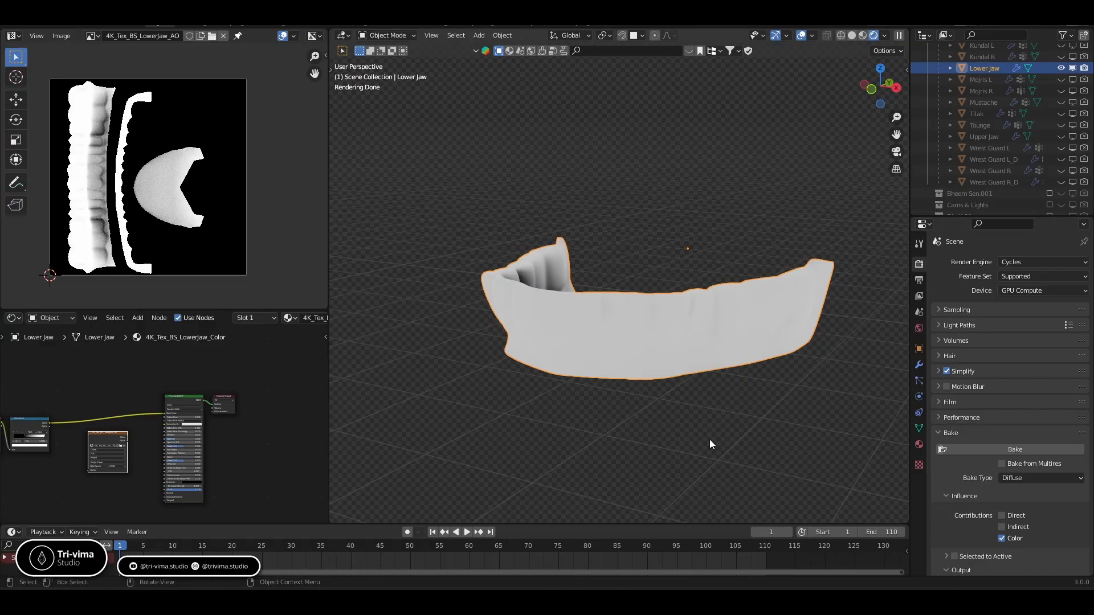
left_click(963, 450)
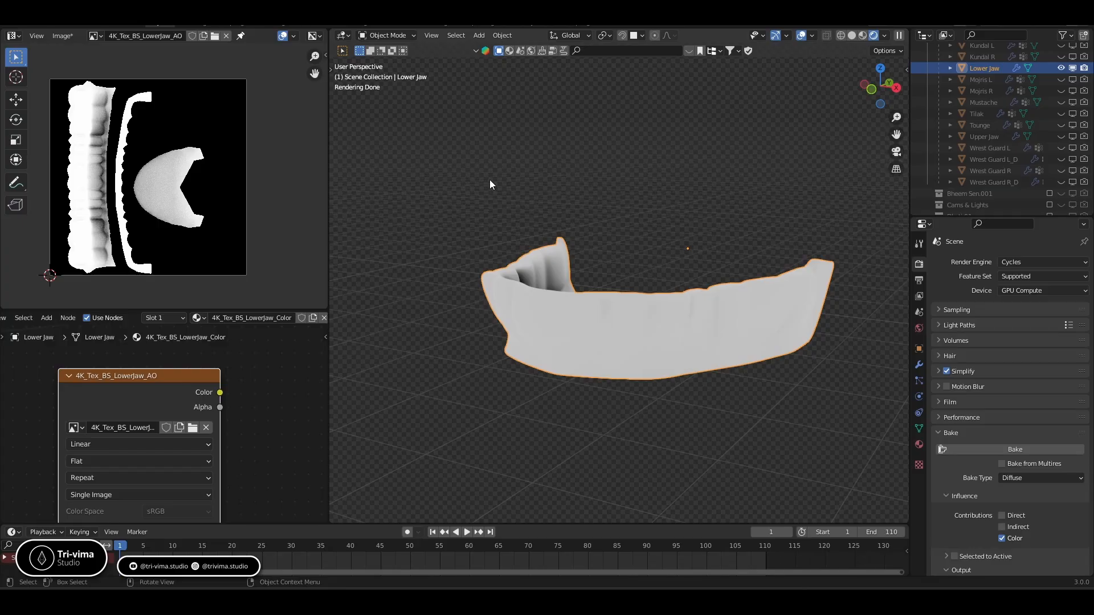
Save the baked 4K_Tex_BS_LowerJaw_AO image and show only the Upper Jaw in solid shading in place of the Lower Jaw
left_click(61, 36)
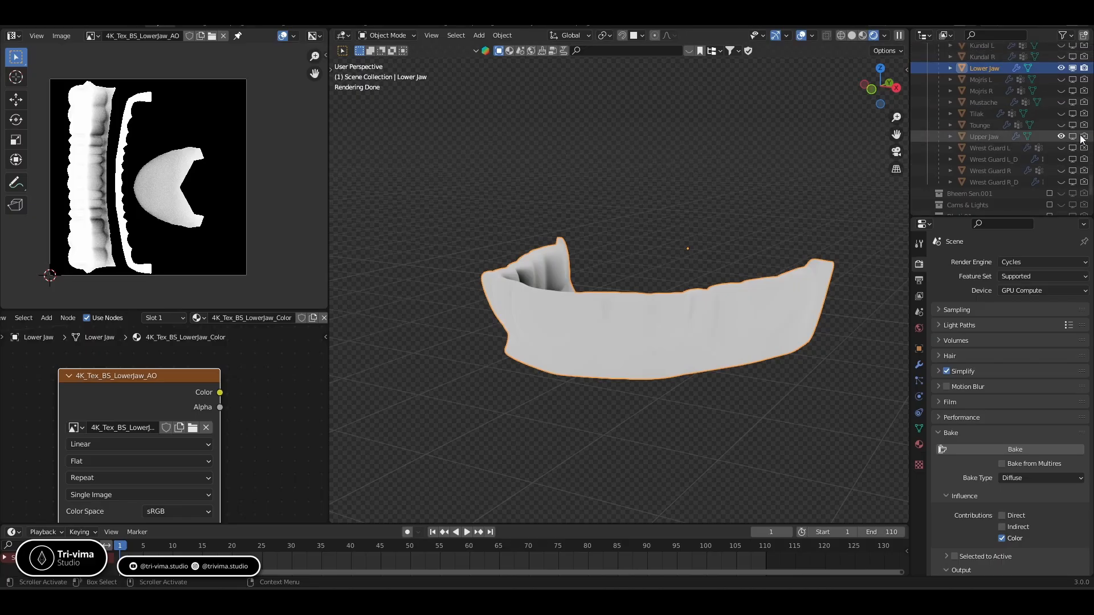
left_click(1060, 136)
left_click(1073, 69)
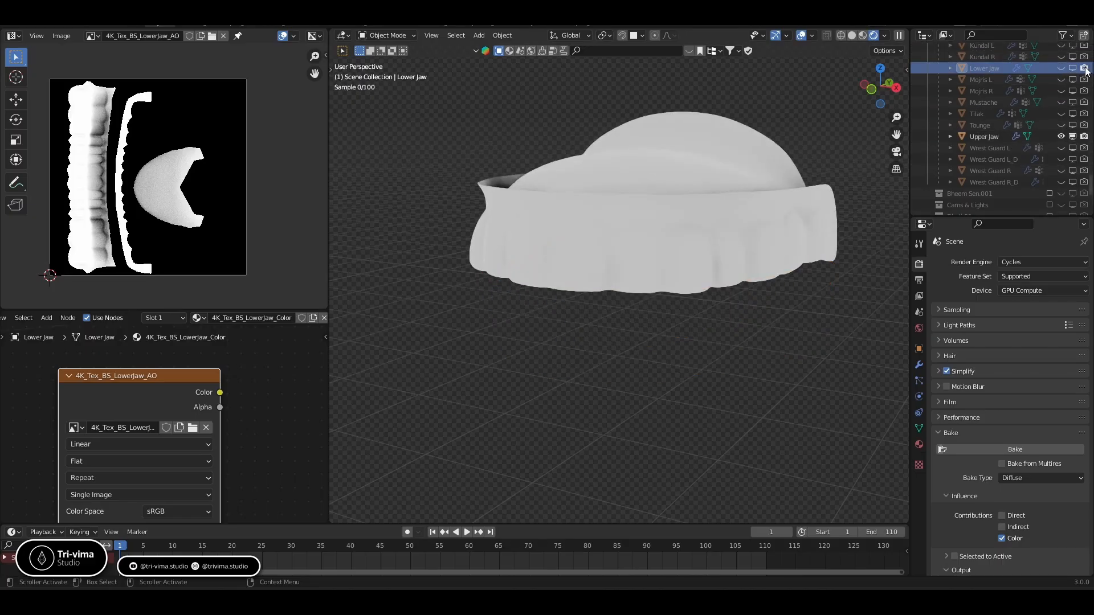
middle_click_drag(601, 251, 565, 141)
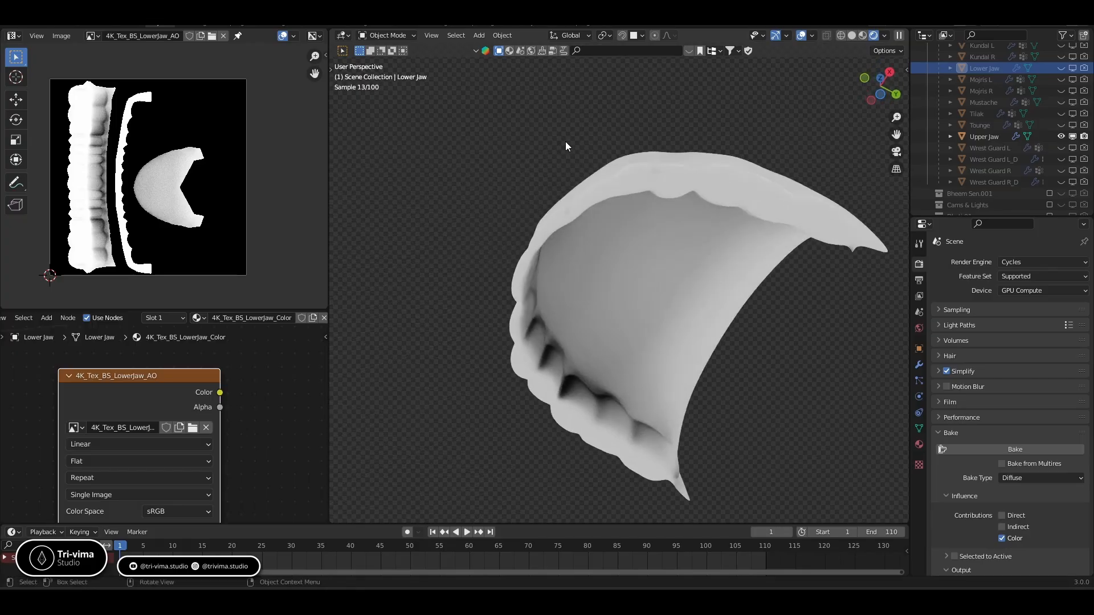
left_click(852, 36)
mouse_move(695, 215)
middle_mouse_down()
mouse_move(565, 313)
mouse_move(553, 260)
mouse_move(494, 270)
mouse_move(415, 334)
middle_mouse_up()
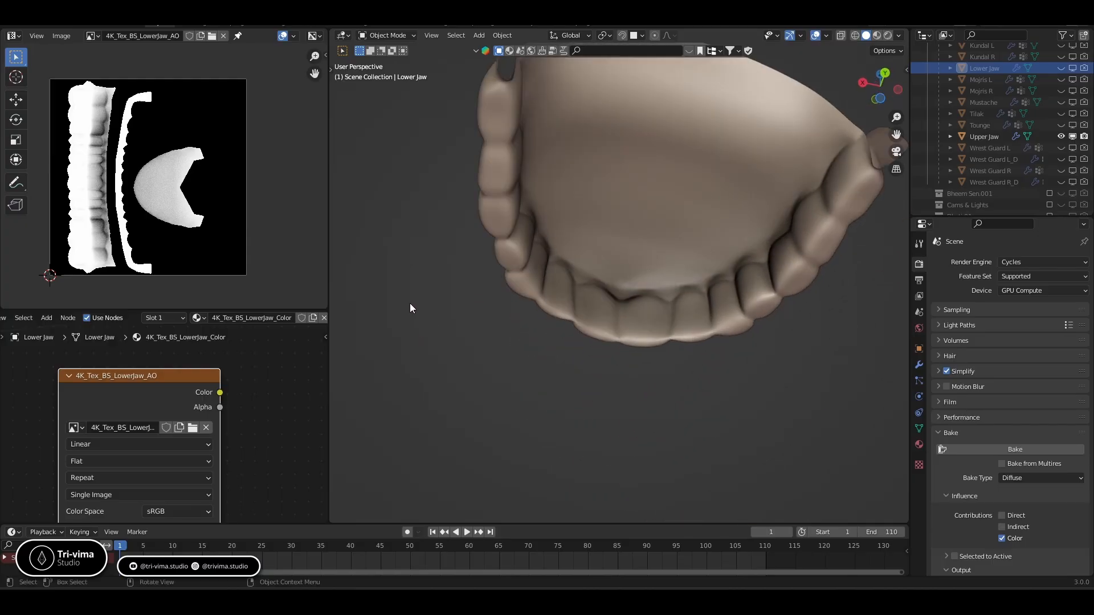
Show the viewport tools, put the Upper Jaw into Sculpt Mode and enable X symmetry
key("t")
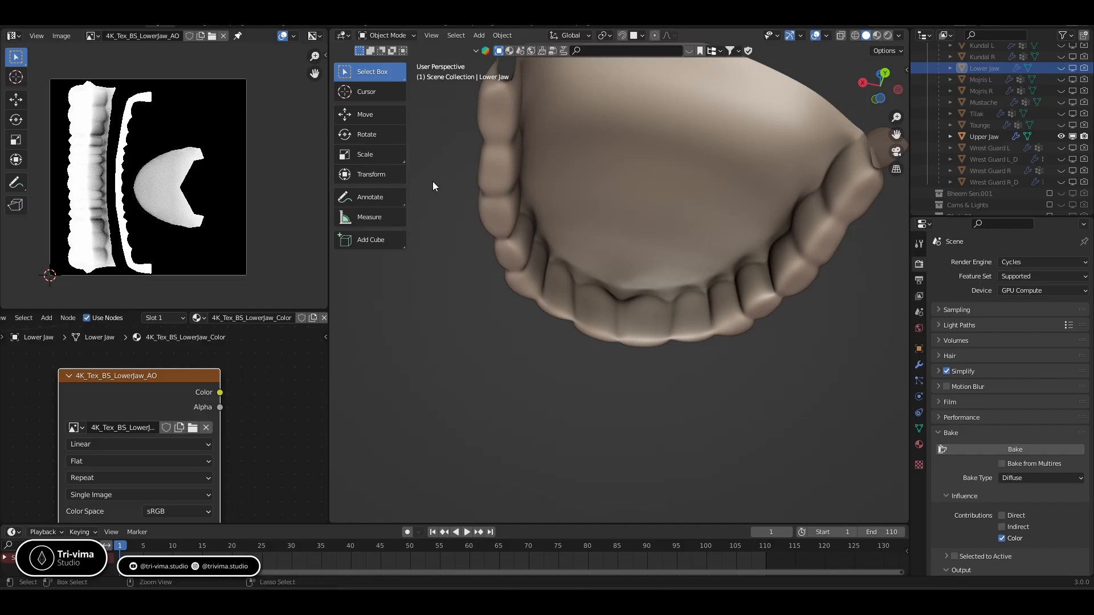
key("ctrl+Tab")
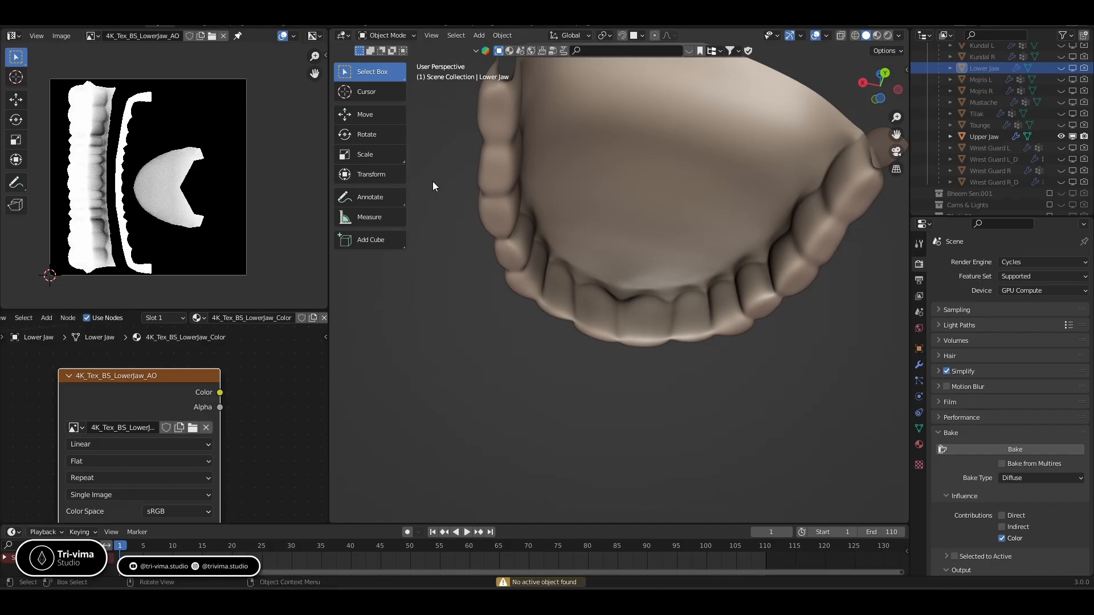
left_click(640, 280)
key("ctrl+Tab")
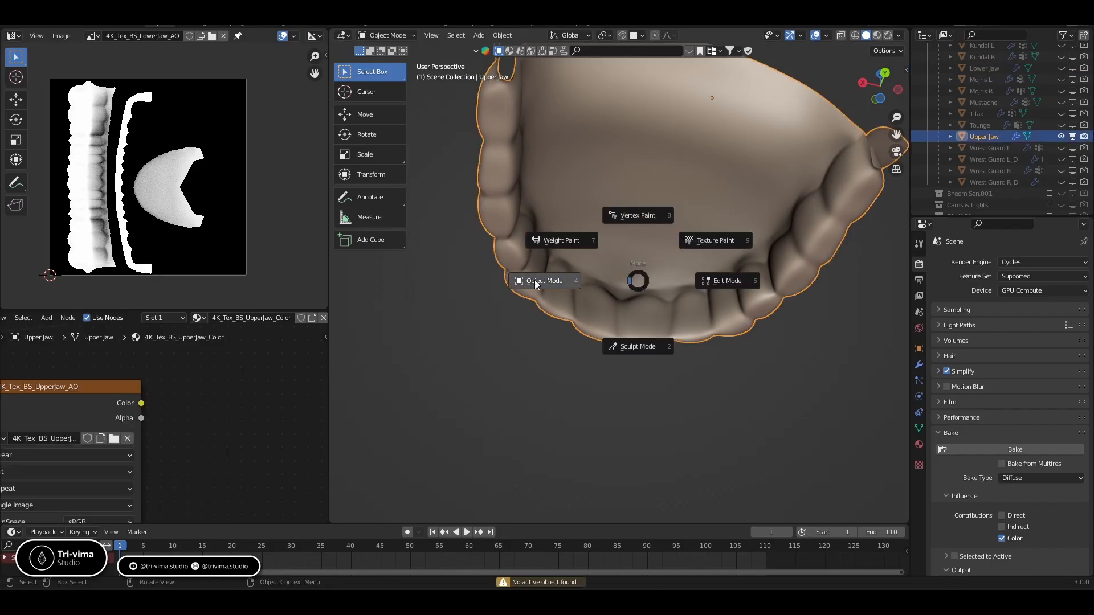
left_click(637, 346)
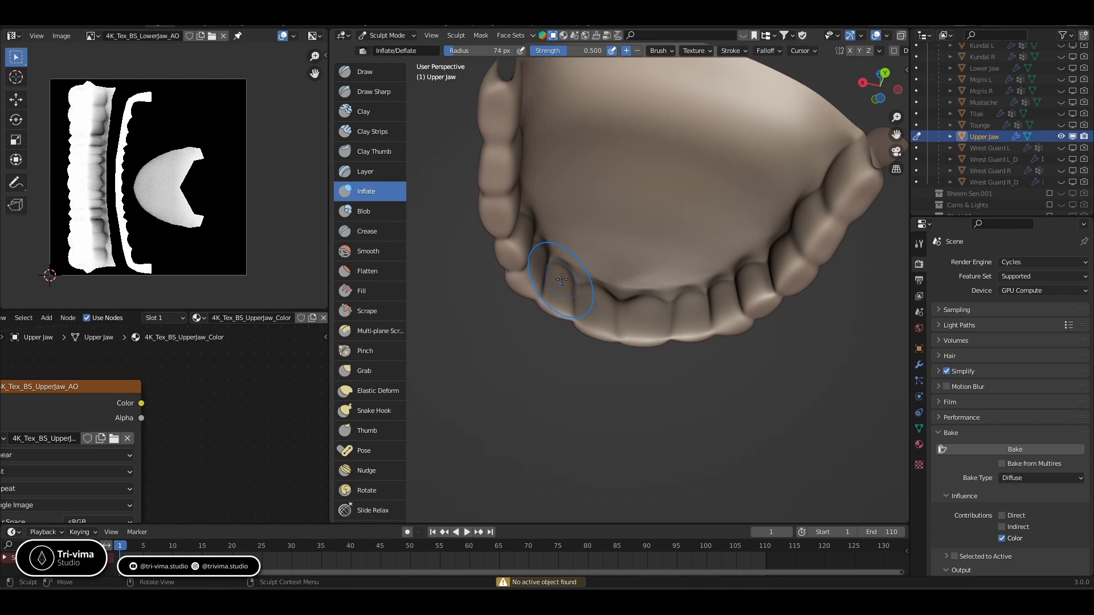
left_click(849, 50)
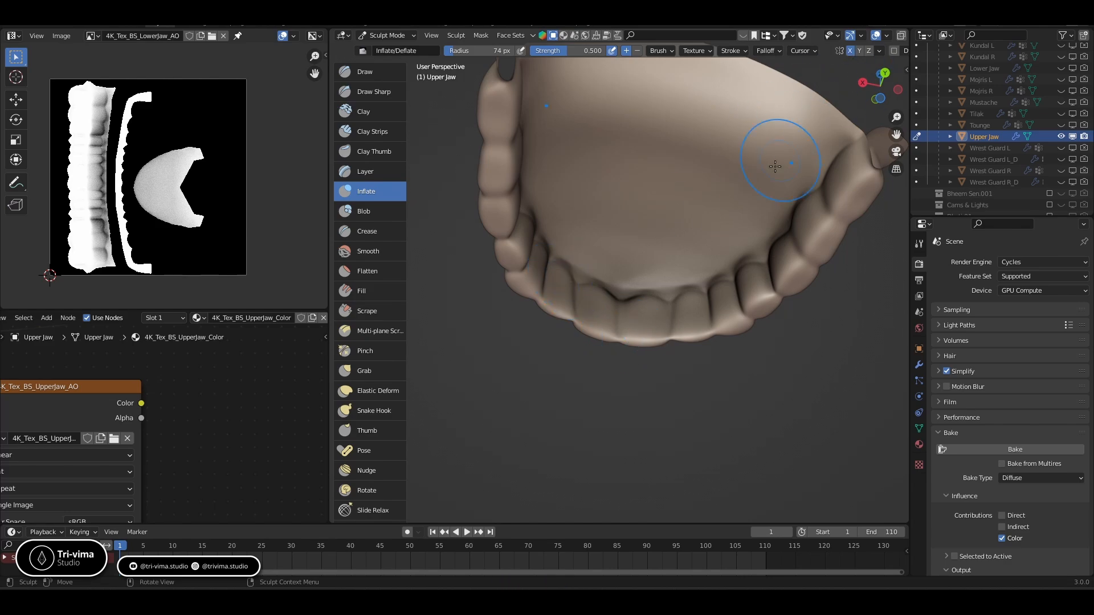
Inflate the inner sides of the Upper Jaw's front teeth with symmetrical strokes, checking the shape from several angles
left_click(592, 300)
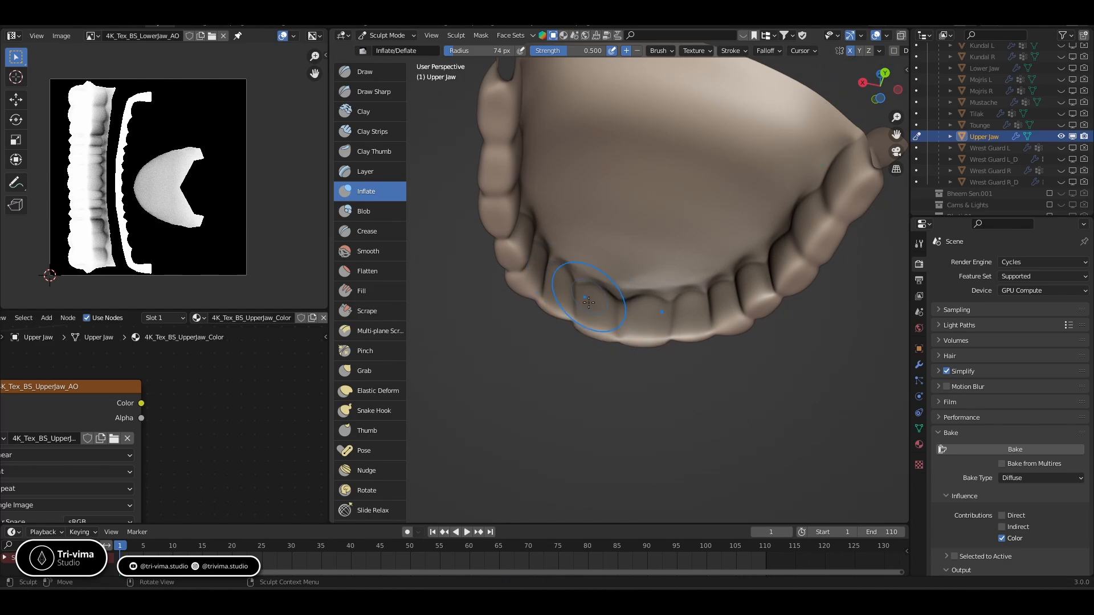
mouse_move(564, 285)
left_mouse_down()
mouse_move(551, 287)
mouse_move(555, 275)
left_mouse_up()
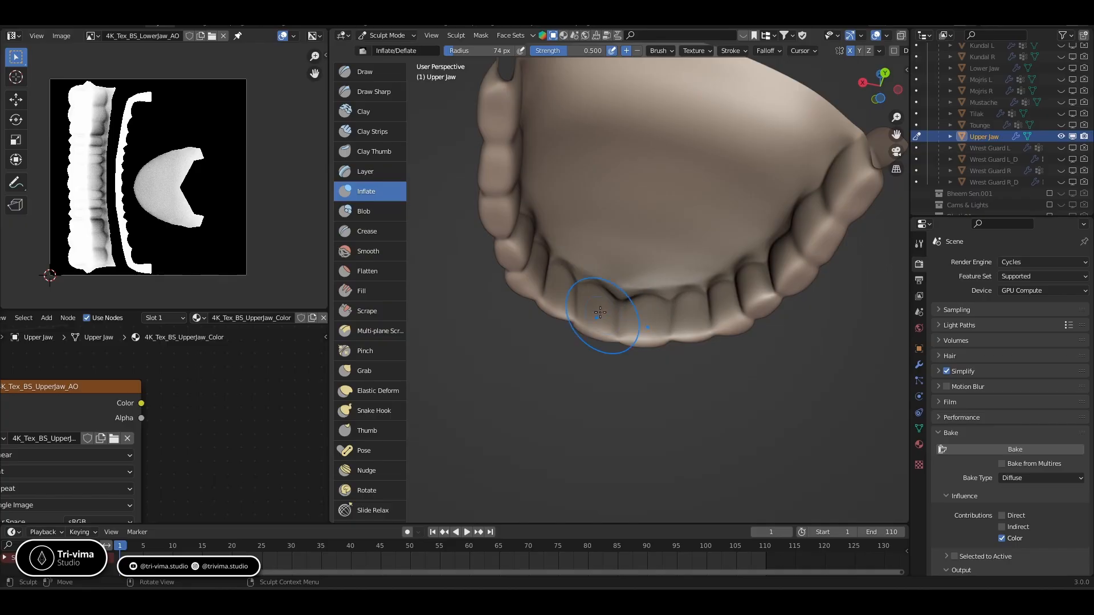
left_click_drag(606, 319, 616, 304)
left_click(690, 309)
left_click(693, 306)
mouse_move(564, 278)
middle_mouse_down()
mouse_move(566, 234)
mouse_move(570, 285)
middle_mouse_up()
left_click_drag(629, 285, 616, 253)
middle_click_drag(617, 253, 633, 136)
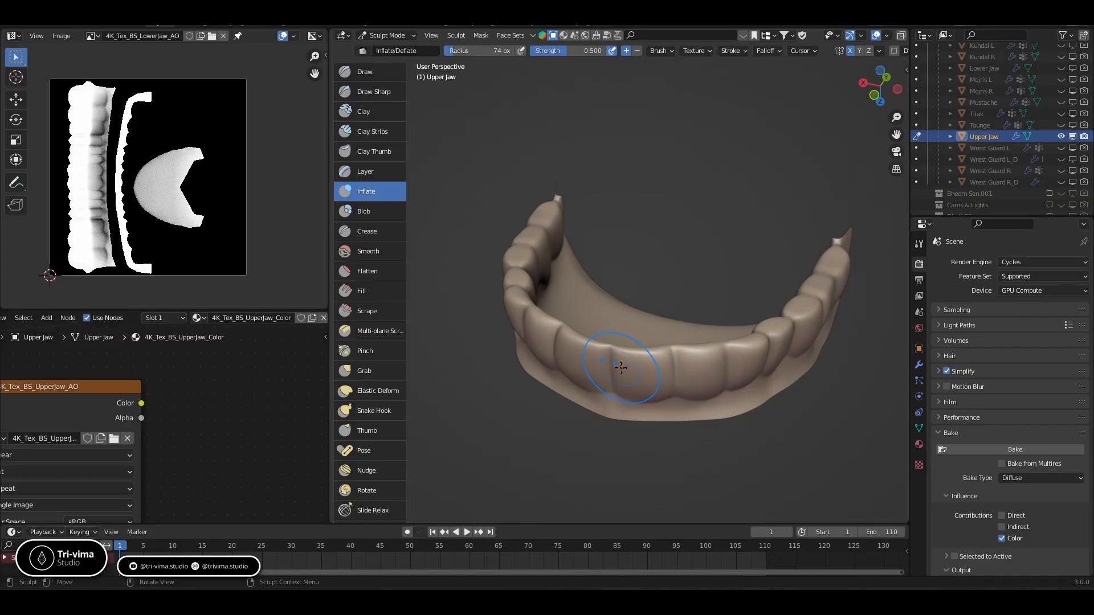
middle_click_drag(659, 237, 551, 501)
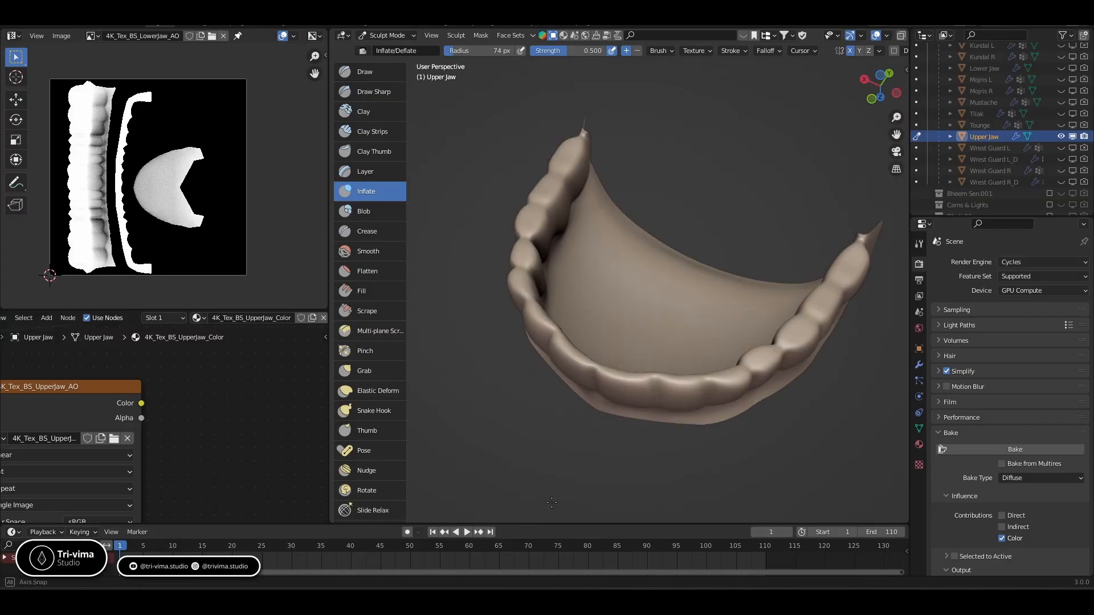
middle_click_drag(591, 388, 513, 347)
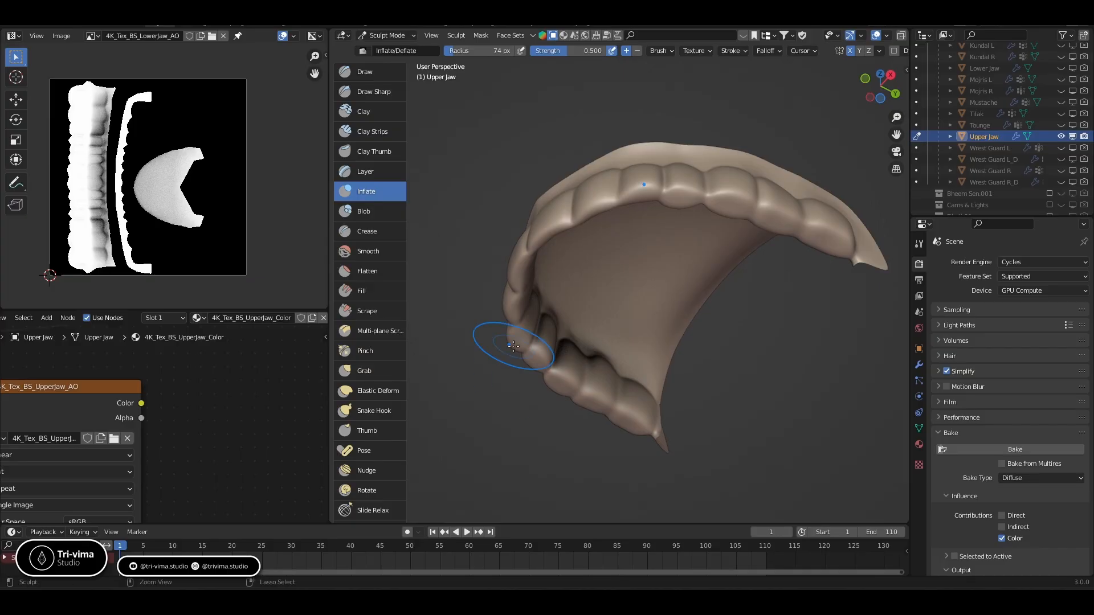
Return the Upper Jaw to Object Mode and preview it in rendered shading
key("ctrl+Tab")
left_click(431, 354)
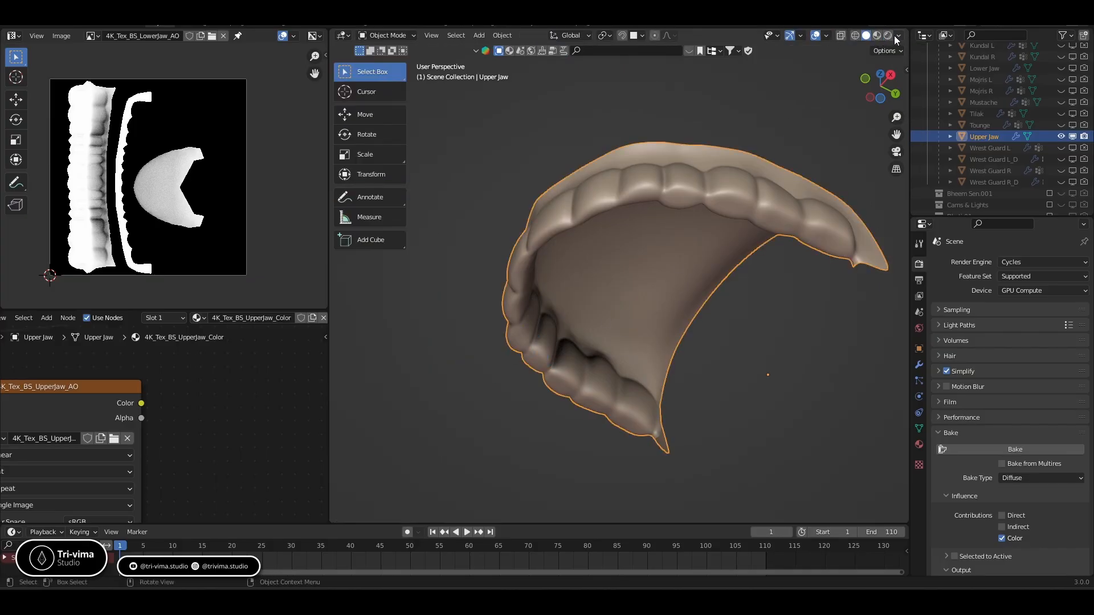
key("z")
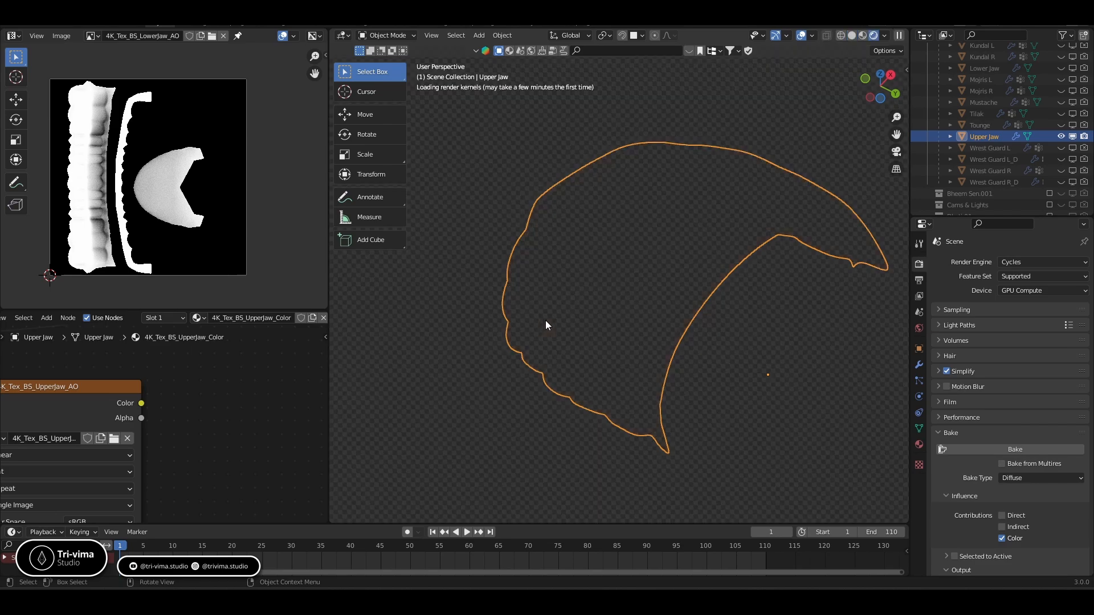
Display 4K_Tex_BS_UpperJaw_AO in the image editor, bake the Upper Jaw's Diffuse color to it and save the image
left_click(91, 39)
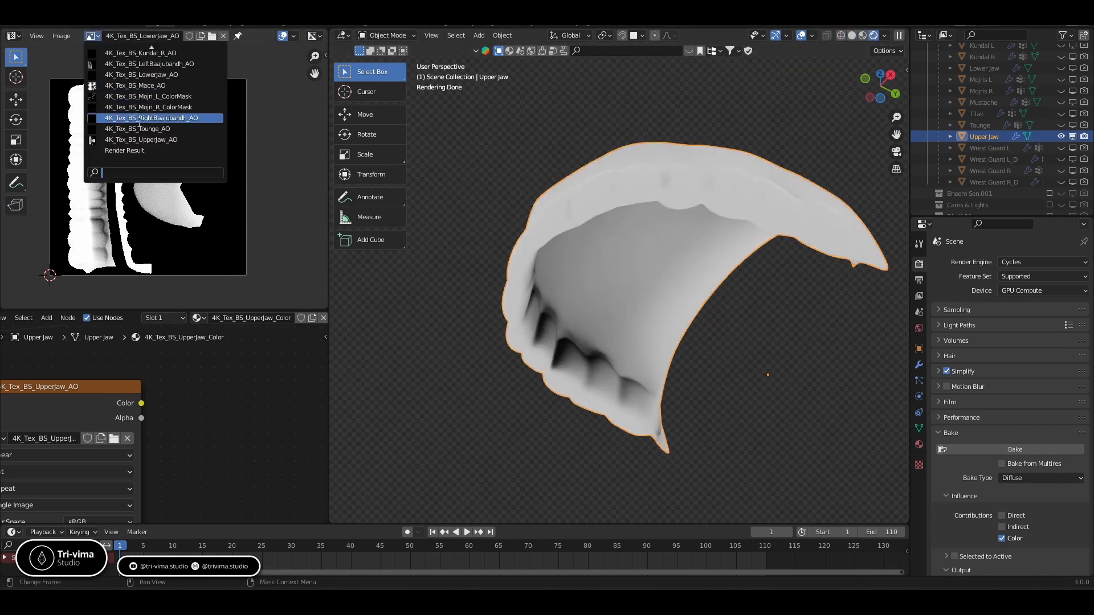
left_click(147, 143)
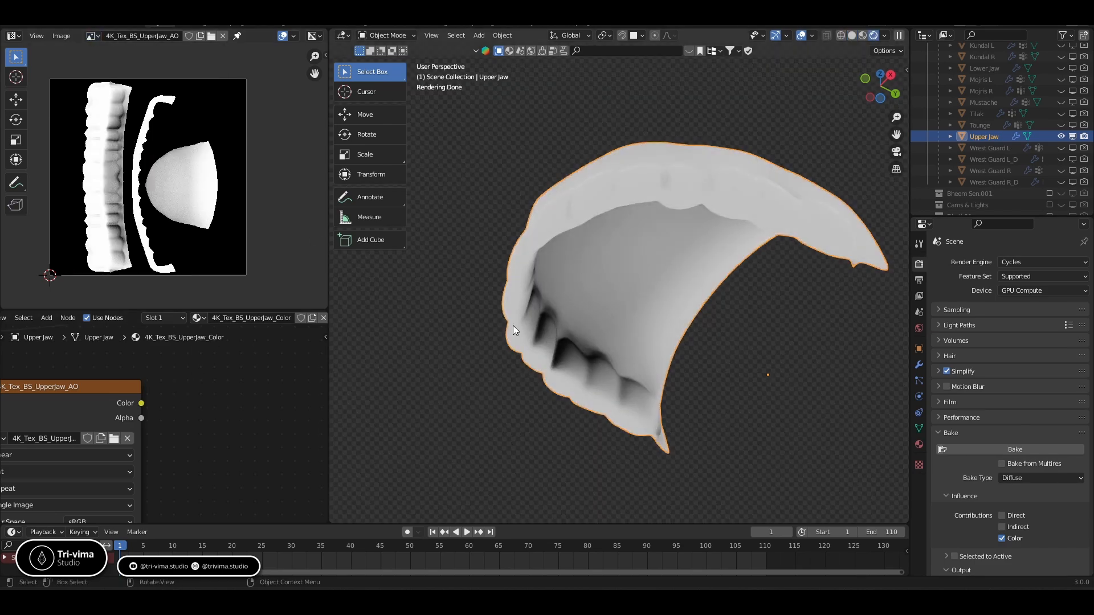
key("Home")
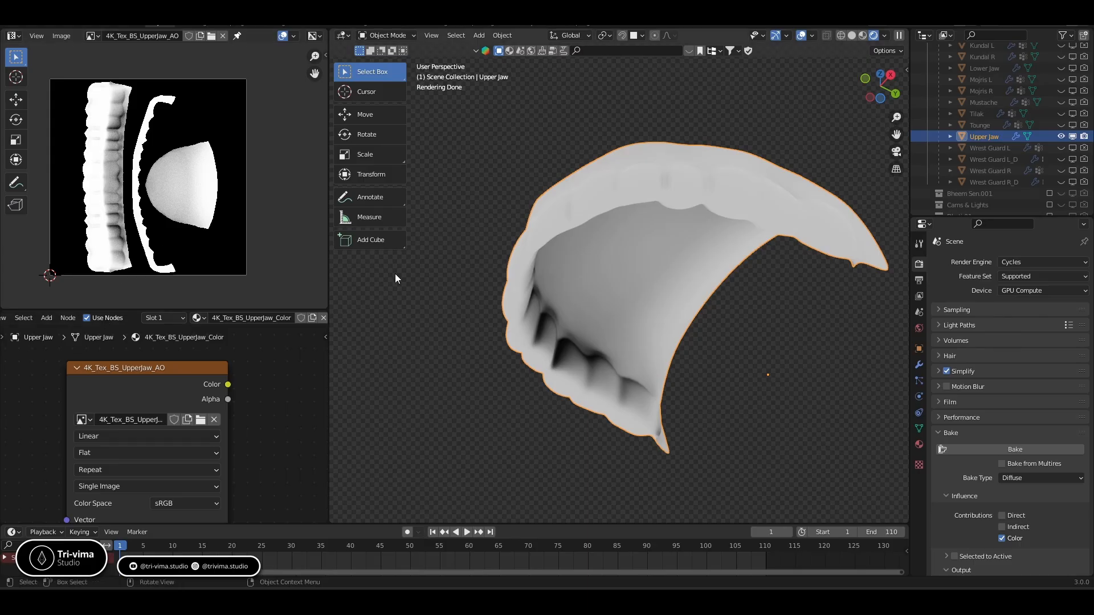
left_click(968, 448)
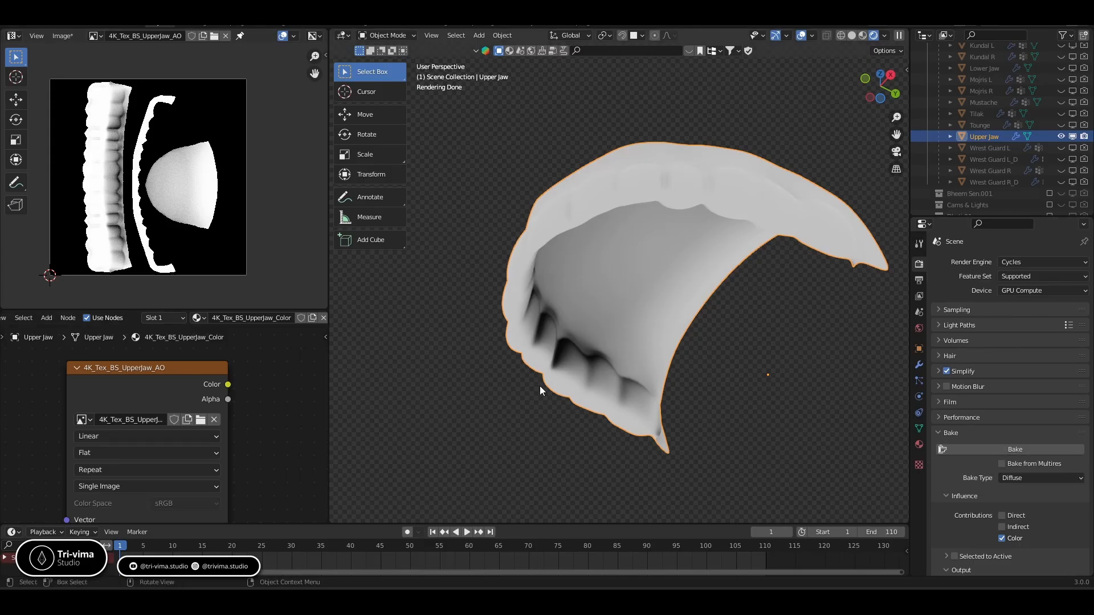
left_click(60, 36)
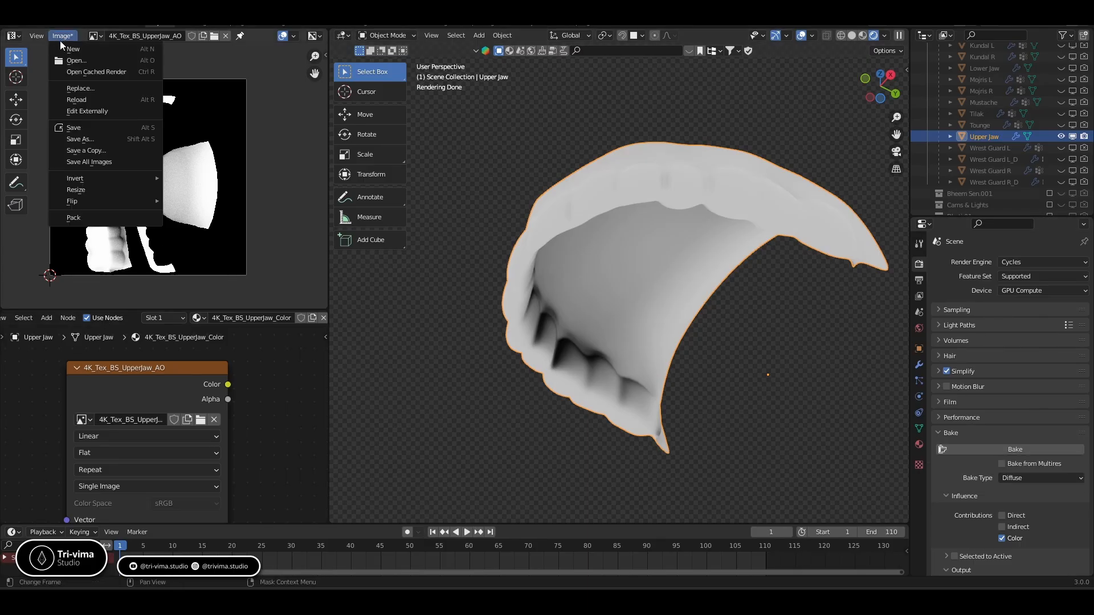
left_click(81, 130)
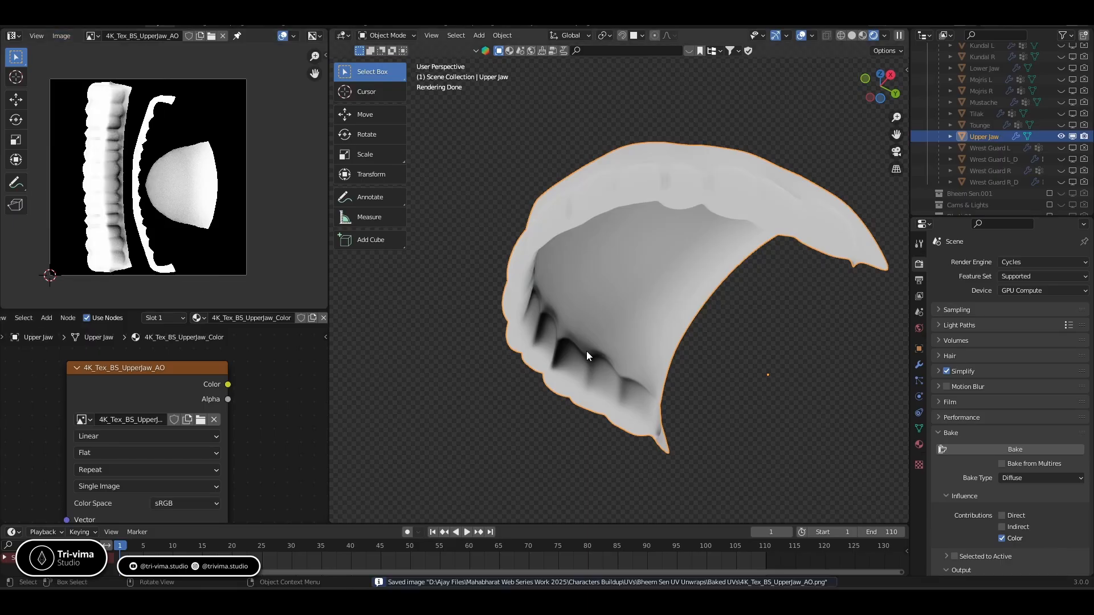
Switch back to solid shading and show only the Tounge mesh for viewport and render, hiding the Upper Jaw
left_click(851, 36)
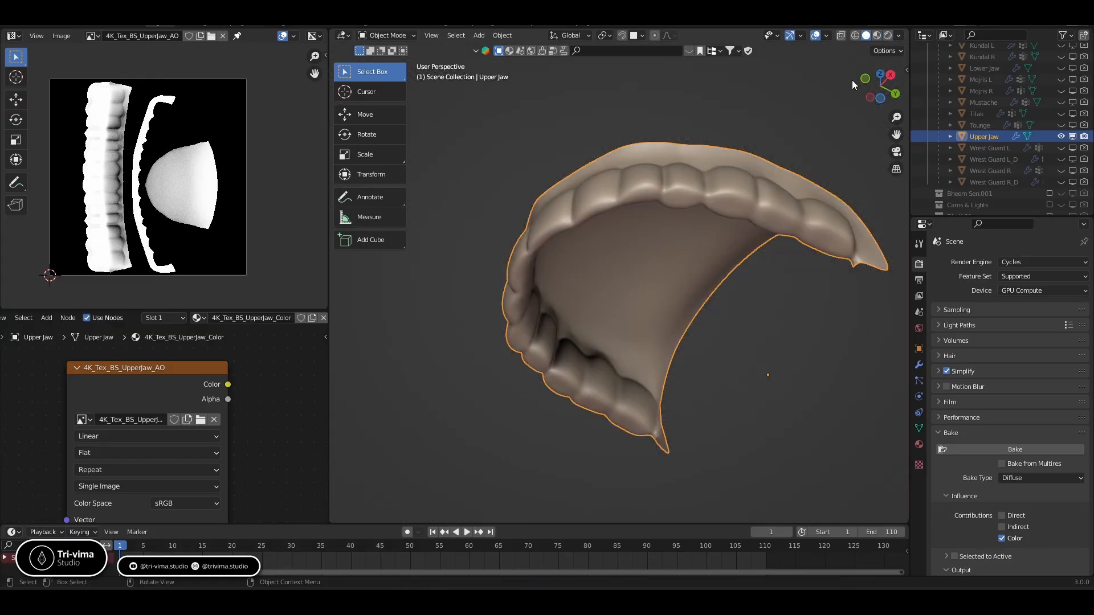
left_click(1058, 127)
left_click(1072, 125)
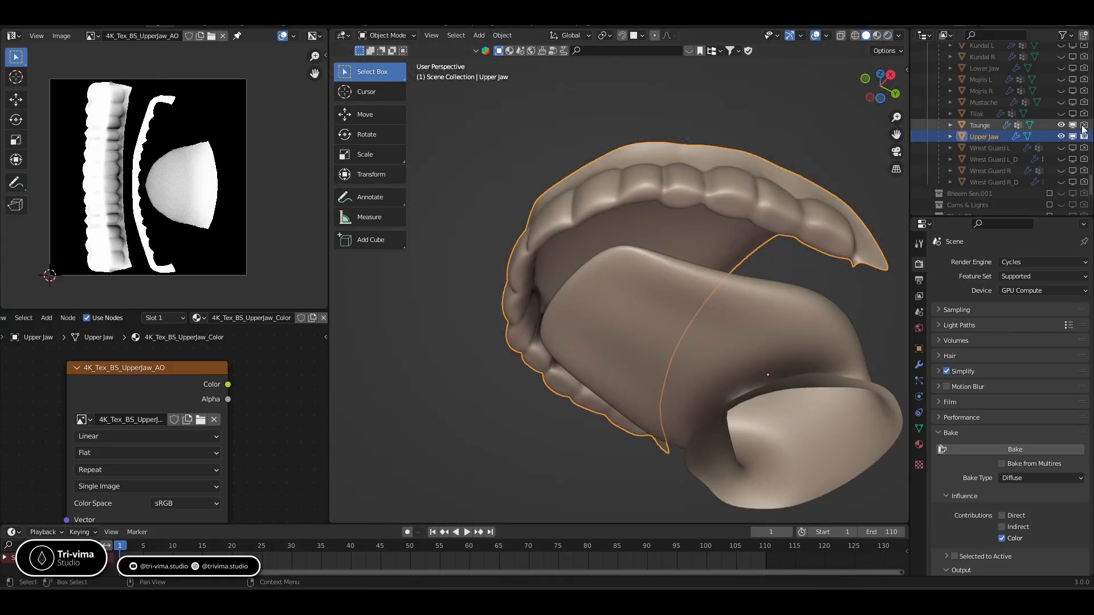
left_click(1060, 136)
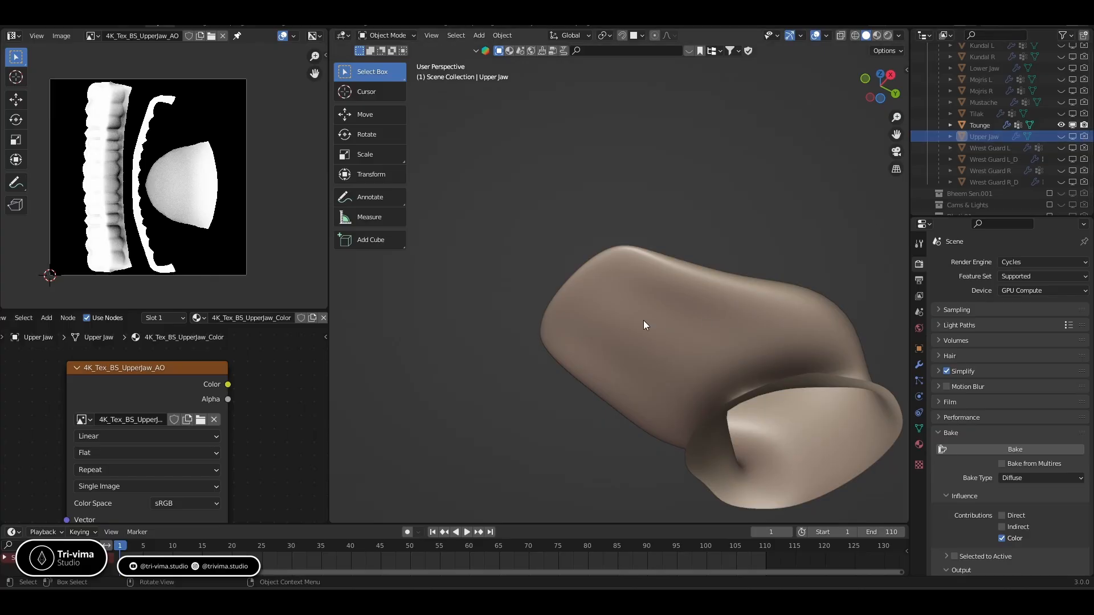
middle_click_drag(644, 320, 633, 382)
Put the Tounge into Sculpt Mode with the Inflate brush and set the mesh symmetry to X
left_click(604, 305)
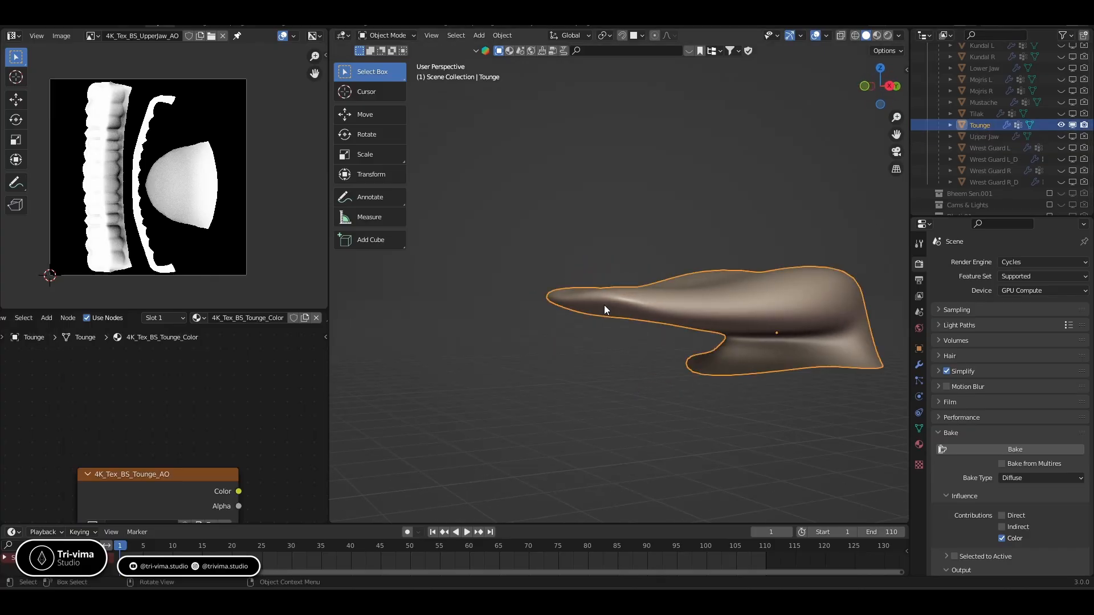
key("ctrl+Tab")
left_click(597, 371)
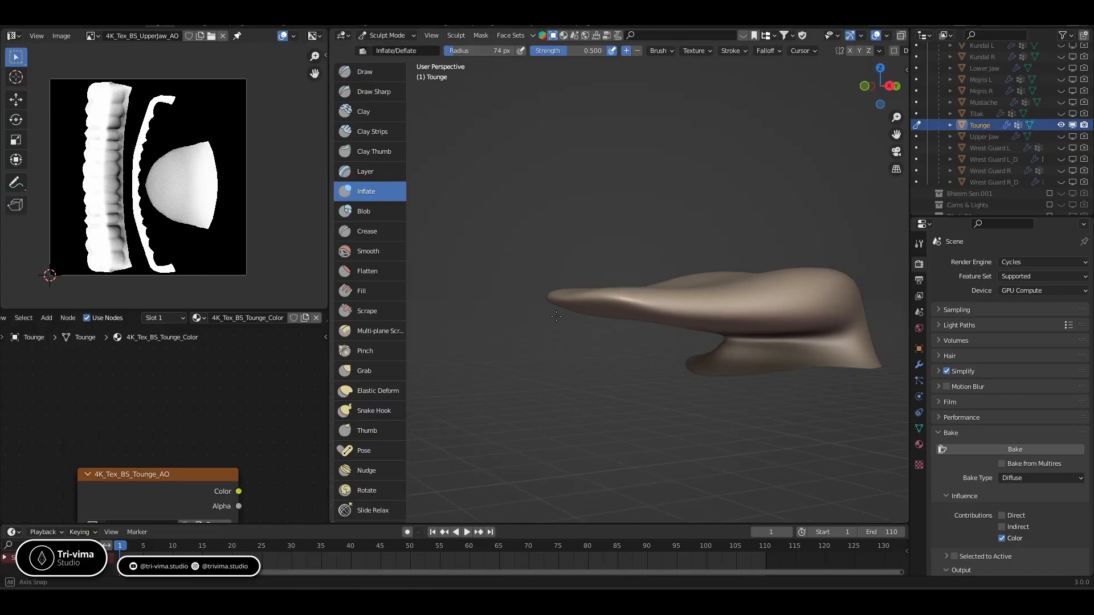
middle_click_drag(596, 371, 569, 285)
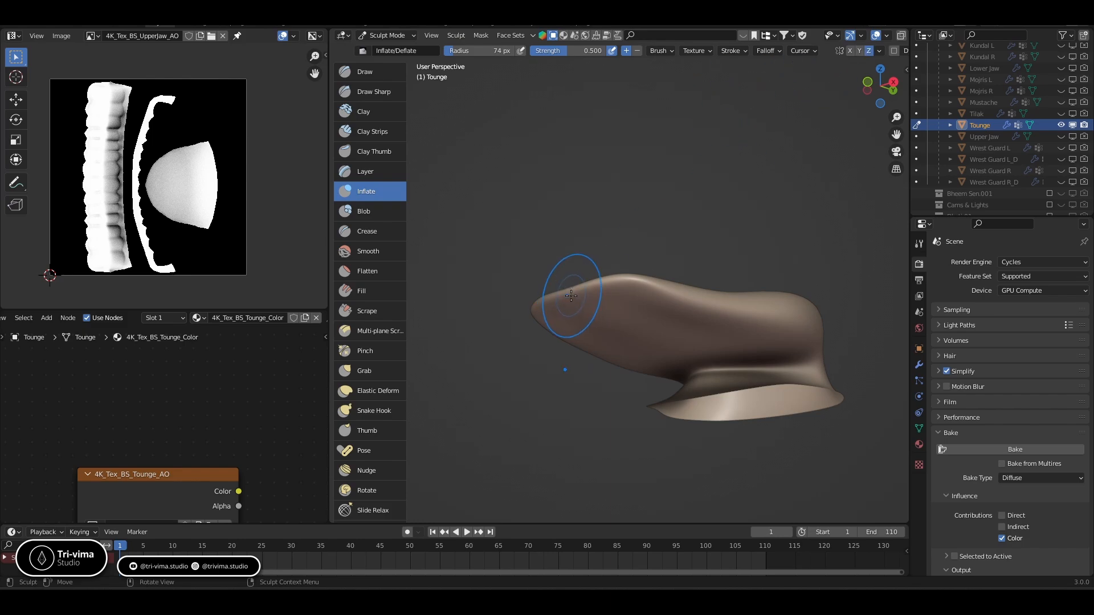
mouse_move(571, 293)
middle_mouse_down()
mouse_move(604, 302)
mouse_move(571, 311)
middle_mouse_up()
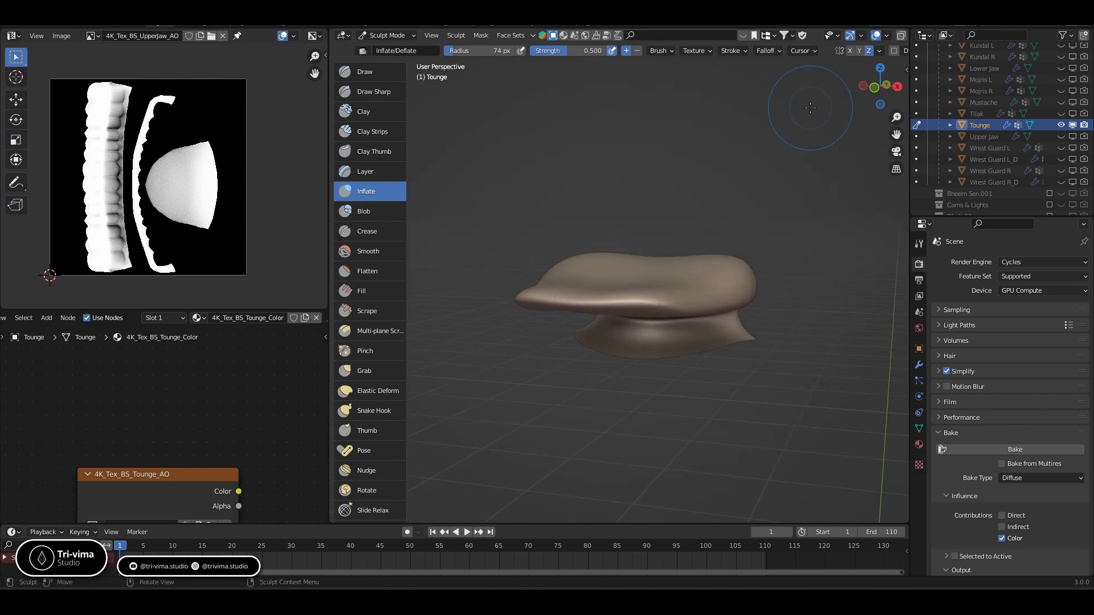
left_click(859, 50)
Inflate the underside of the Tounge's front part and smooth the front corners symmetrically
middle_click_drag(547, 269, 577, 305)
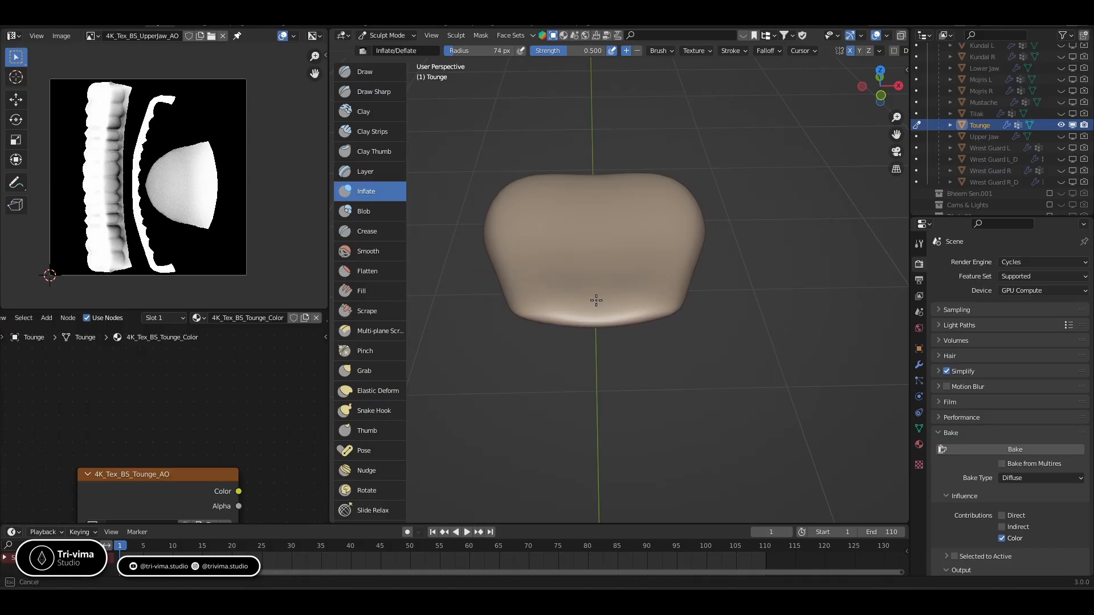
middle_click_drag(593, 300, 552, 298)
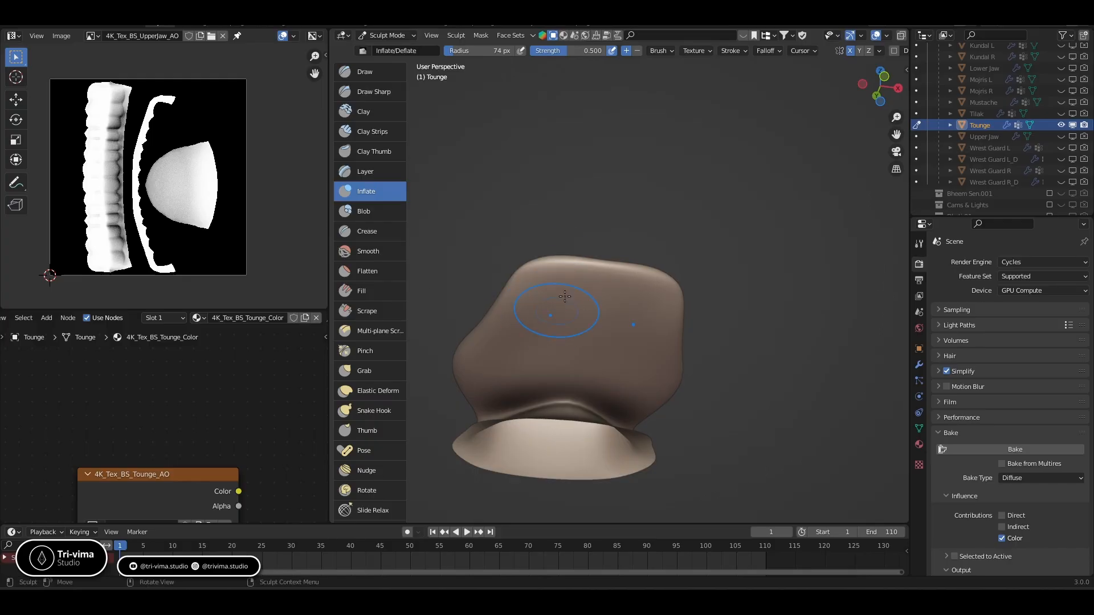
left_click_drag(564, 298, 574, 364)
middle_click_drag(556, 385, 598, 393)
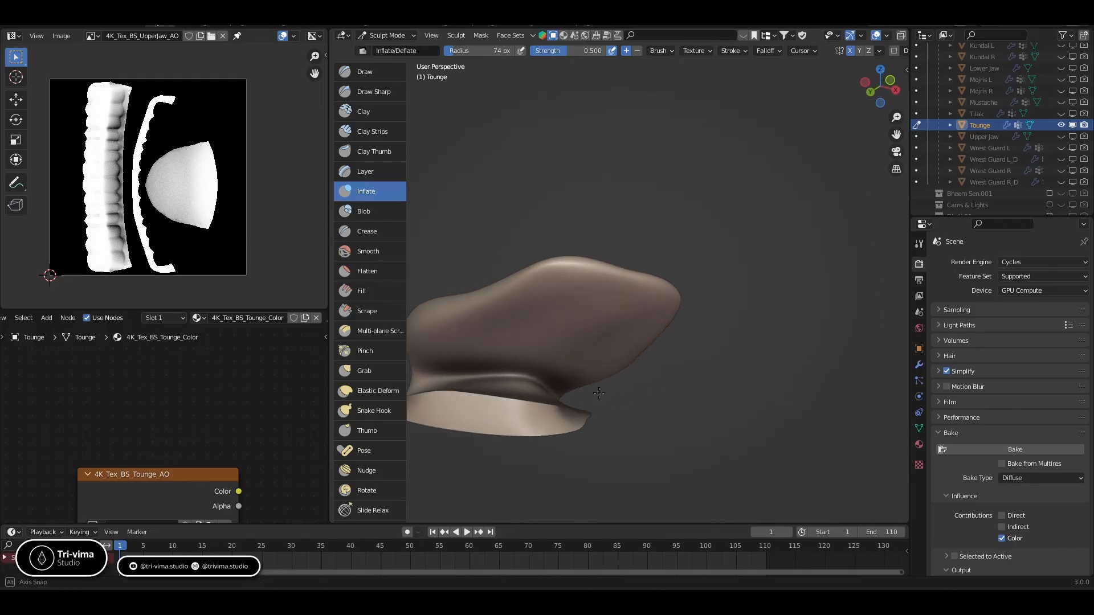
middle_click_drag(520, 318, 516, 277)
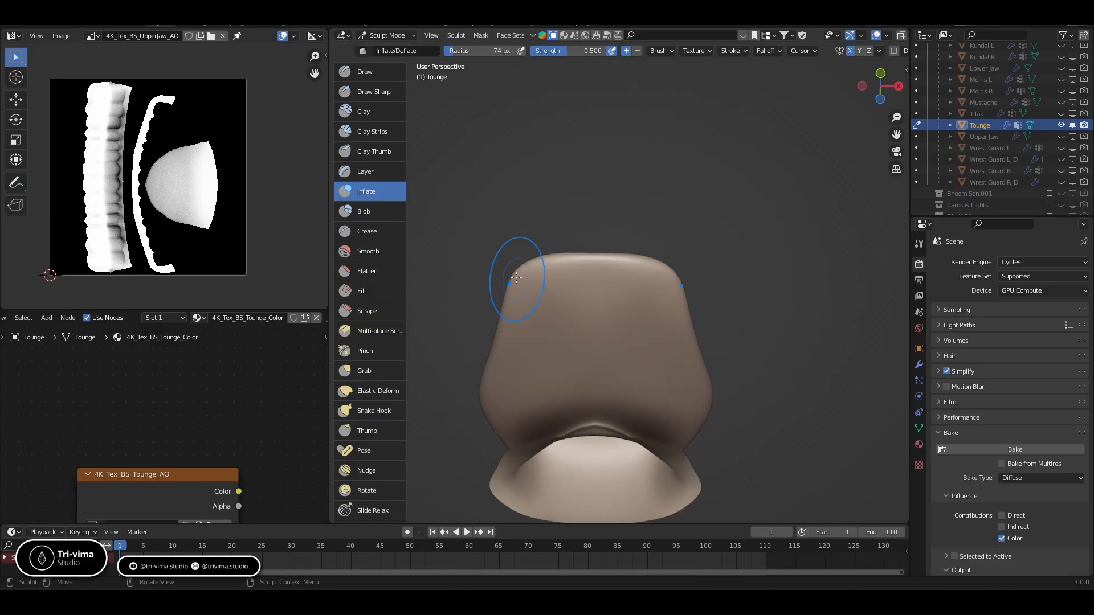
mouse_move(516, 278)
left_mouse_down("shift")
mouse_move(531, 268)
mouse_move(534, 280)
left_mouse_up("shift")
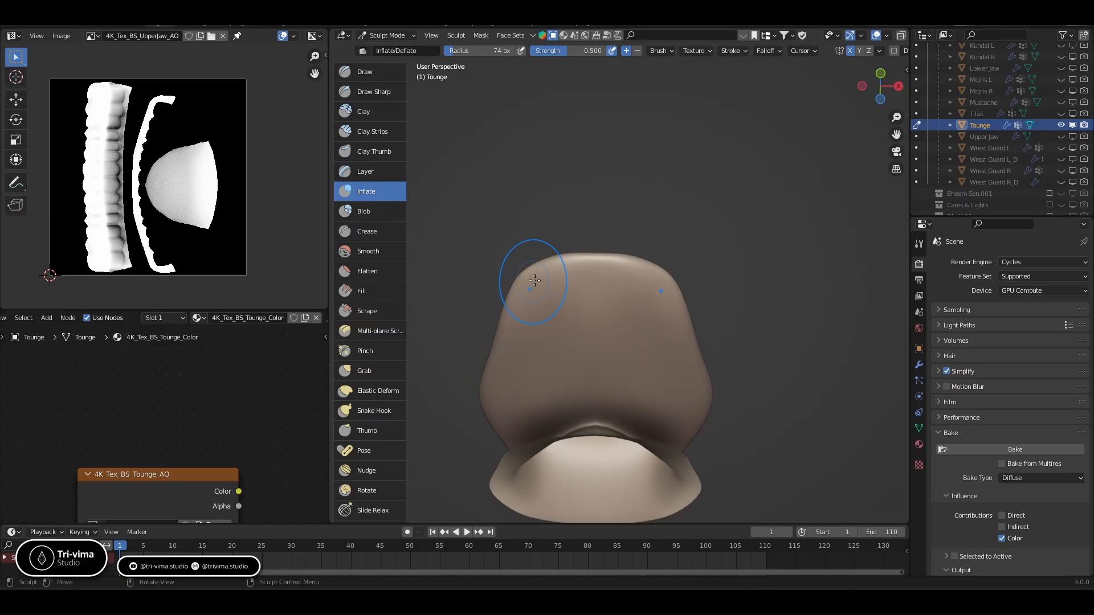
Inflate the underside of the Tounge's tip further and check the rounded shape from several sides
middle_click_drag(509, 281, 549, 359)
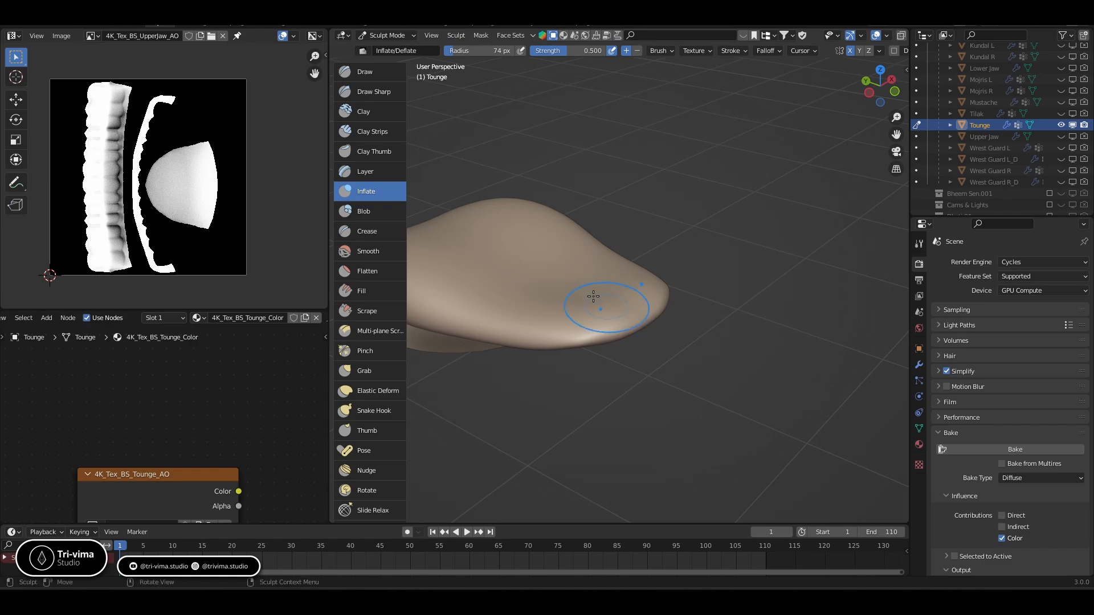
mouse_move(618, 305)
middle_mouse_down()
mouse_move(606, 317)
mouse_move(566, 292)
middle_mouse_up()
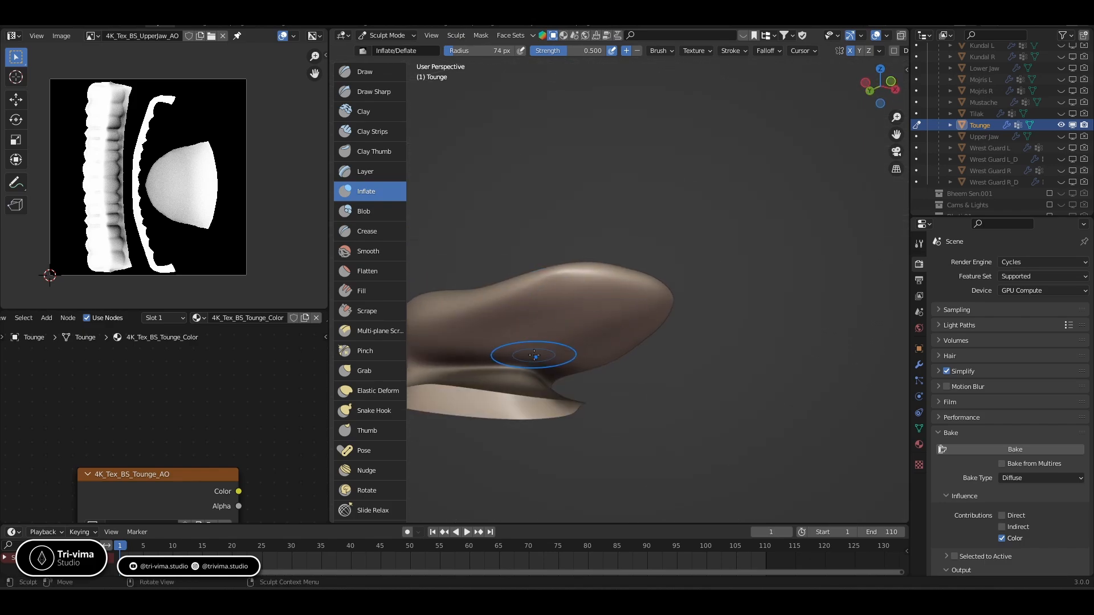
mouse_move(600, 334)
left_mouse_down()
mouse_move(637, 320)
mouse_move(612, 347)
left_mouse_up()
mouse_move(612, 347)
middle_mouse_down()
mouse_move(468, 409)
mouse_move(626, 306)
mouse_move(636, 321)
mouse_move(596, 282)
mouse_move(648, 353)
mouse_move(671, 285)
middle_mouse_up()
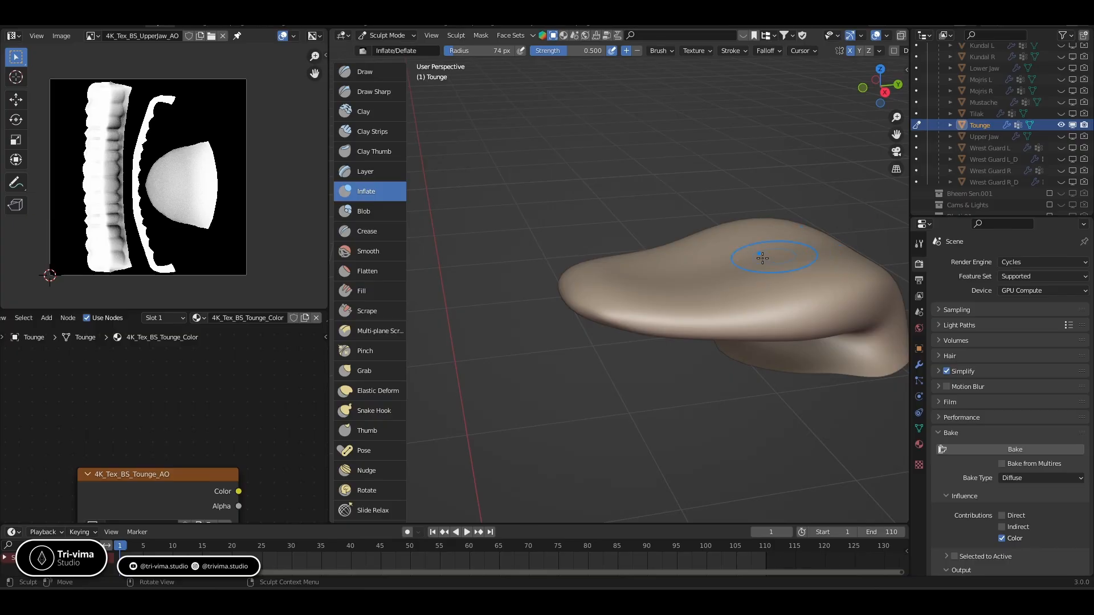
middle_click_drag(849, 307, 690, 318)
middle_click_drag(664, 366, 720, 335)
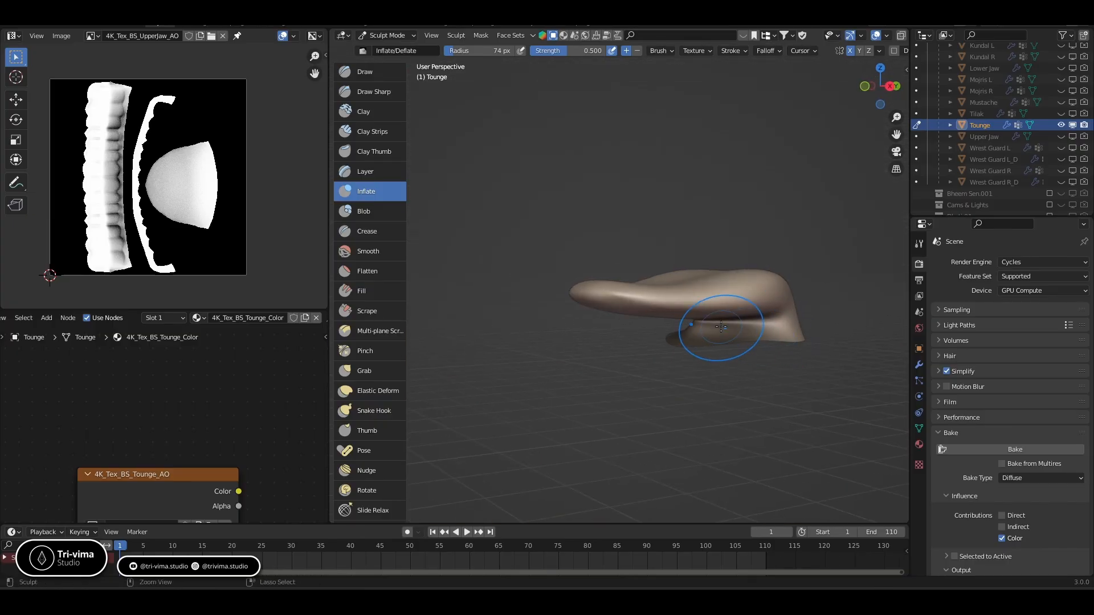
Return the Tounge to Object Mode and preview it in rendered shading
key("ctrl+Tab")
left_click(629, 327)
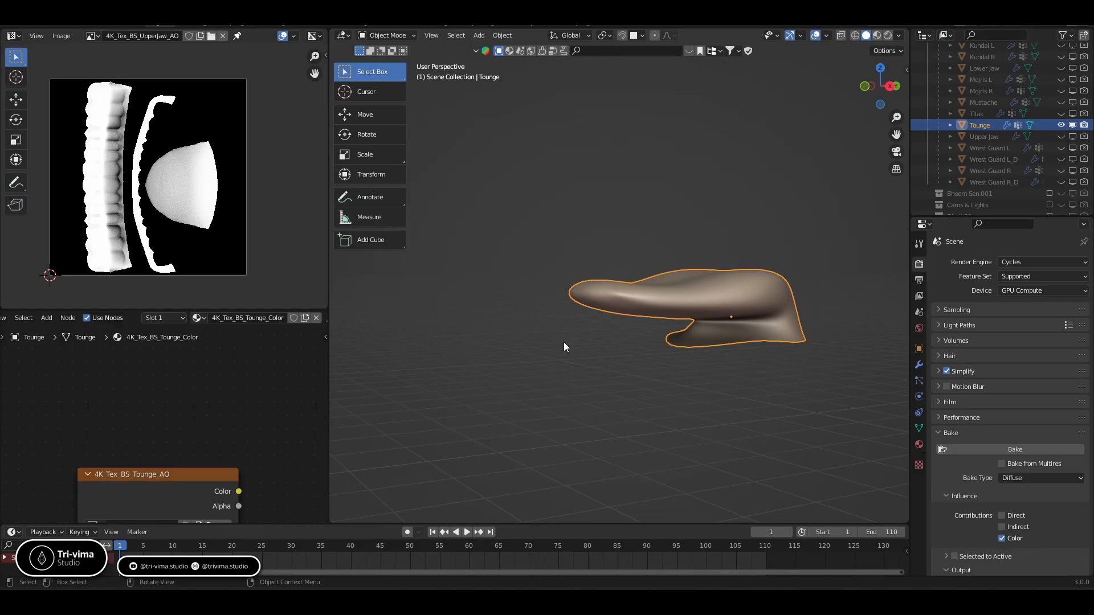
left_click(886, 36)
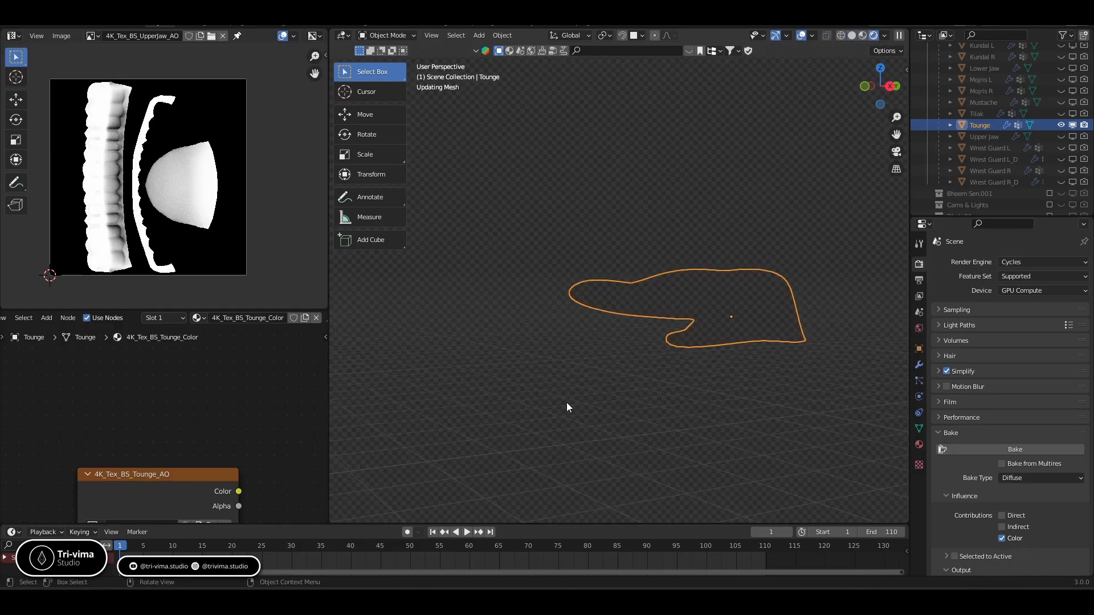
Display 4K_Tex_BS_Tounge_AO in the image editor, save the blend file and start baking the Tounge's Diffuse color
left_click(91, 41)
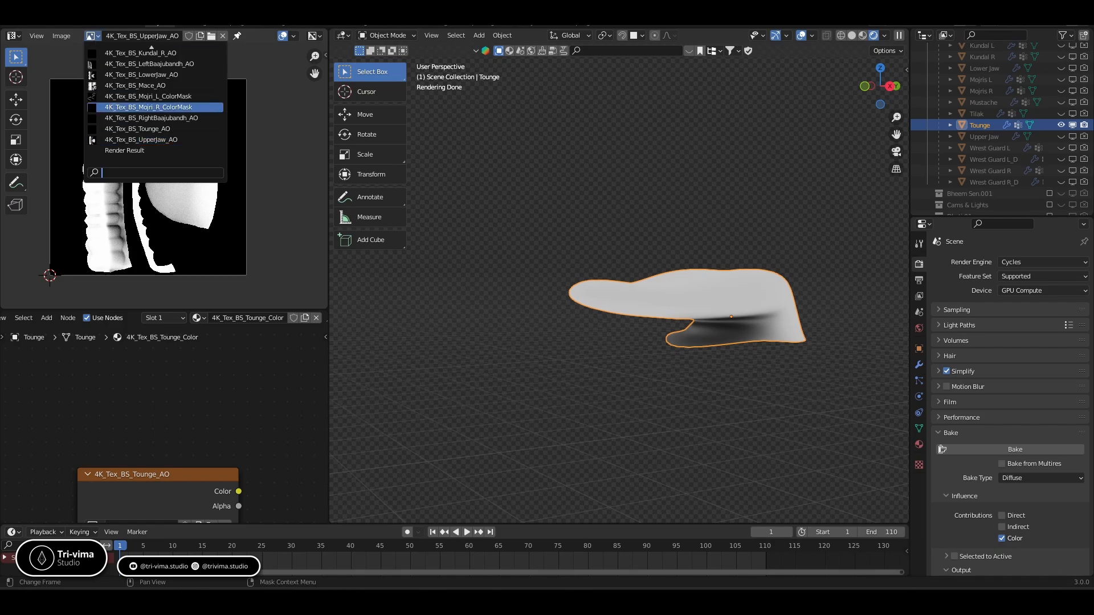
left_click(128, 131)
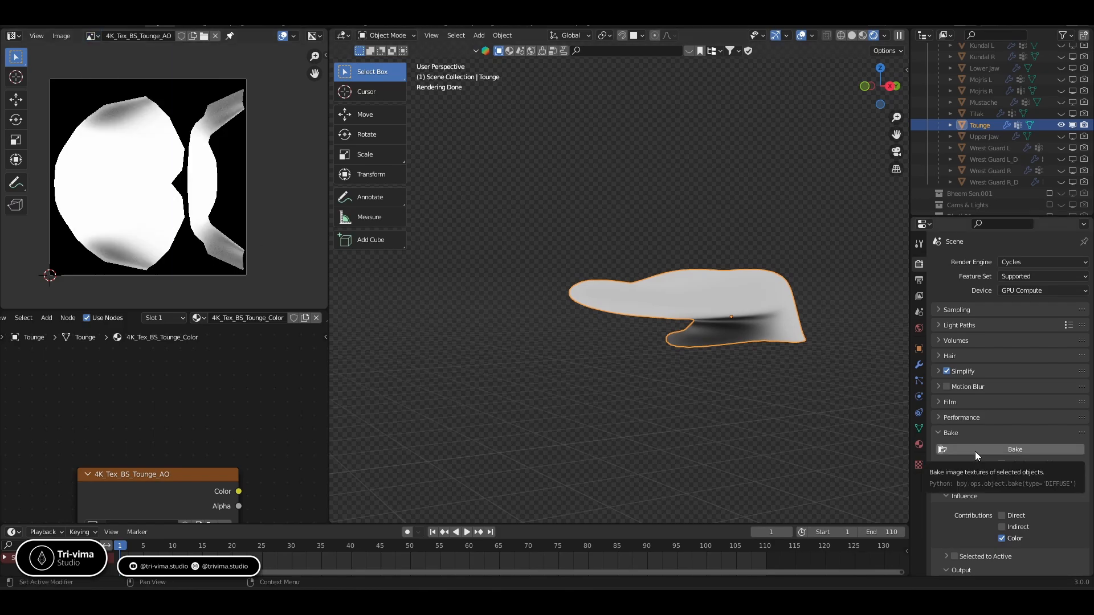
key("ctrl+s")
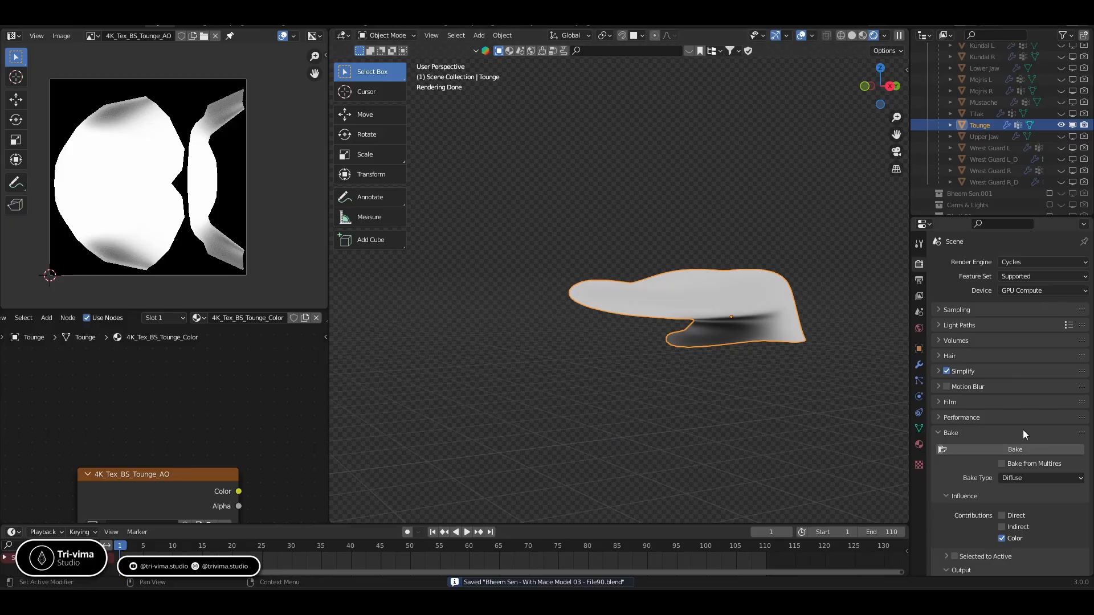
left_click(979, 449)
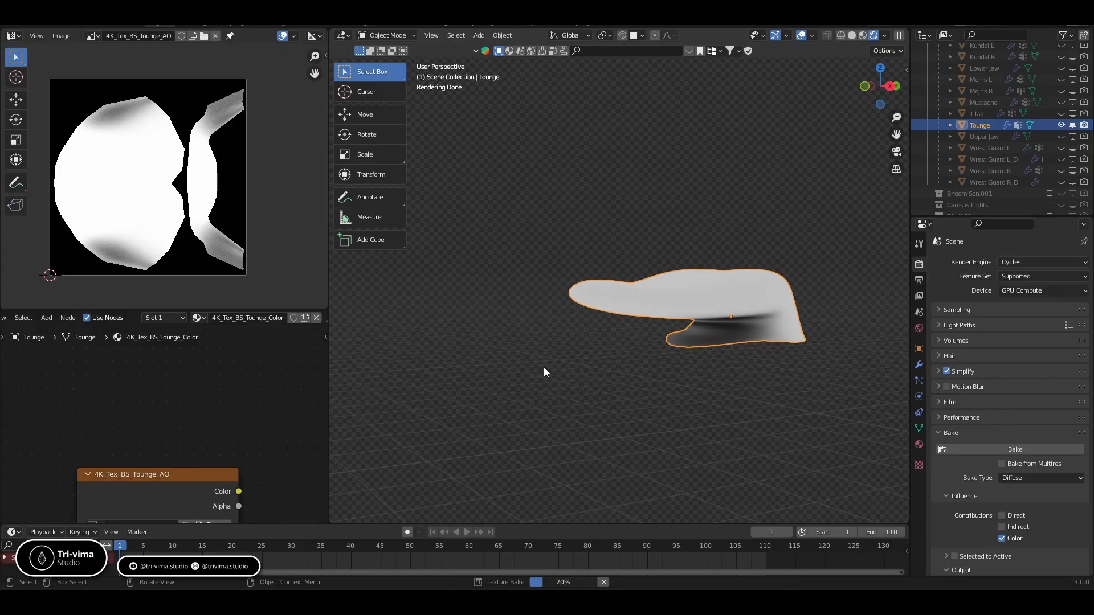
Switch to the other Blender window with the full character and go to frame 70 to view the posed wrist guards
left_click(666, 549)
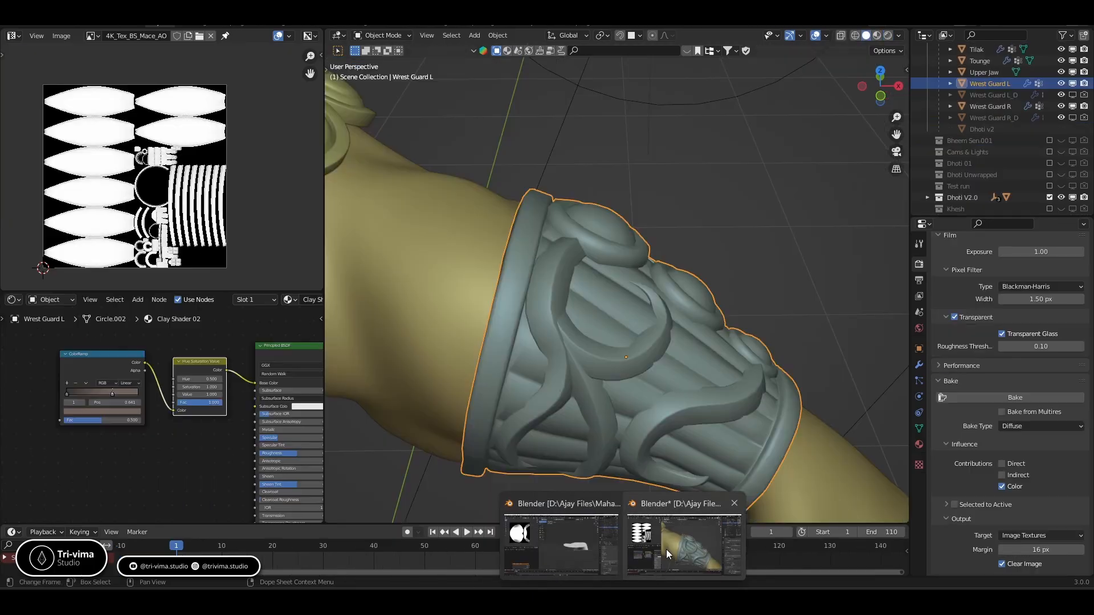
scroll(596, 326, "down", 8)
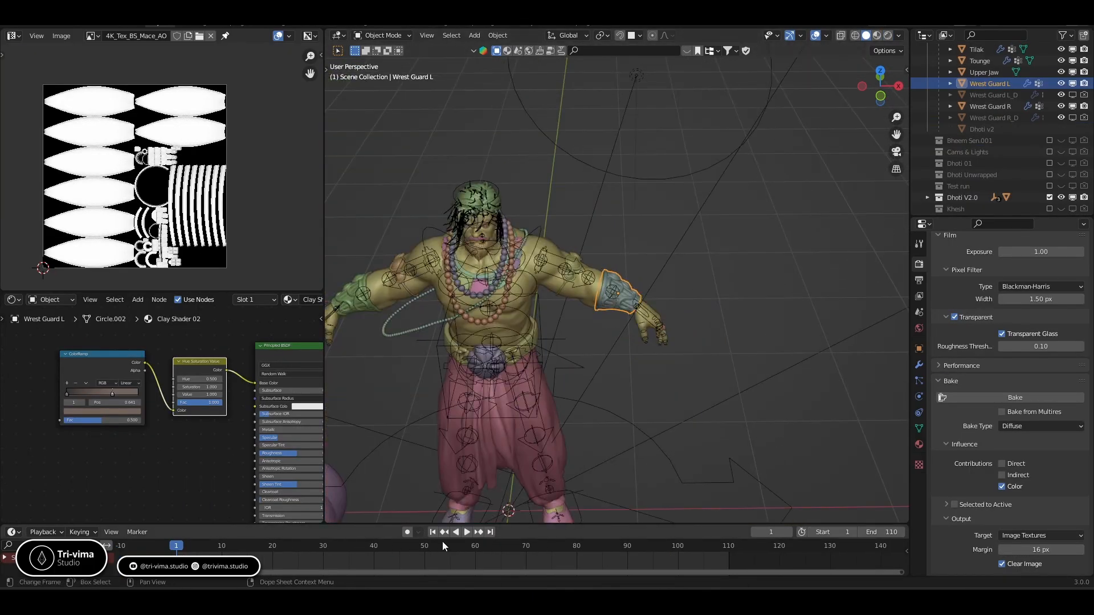
left_click(525, 545)
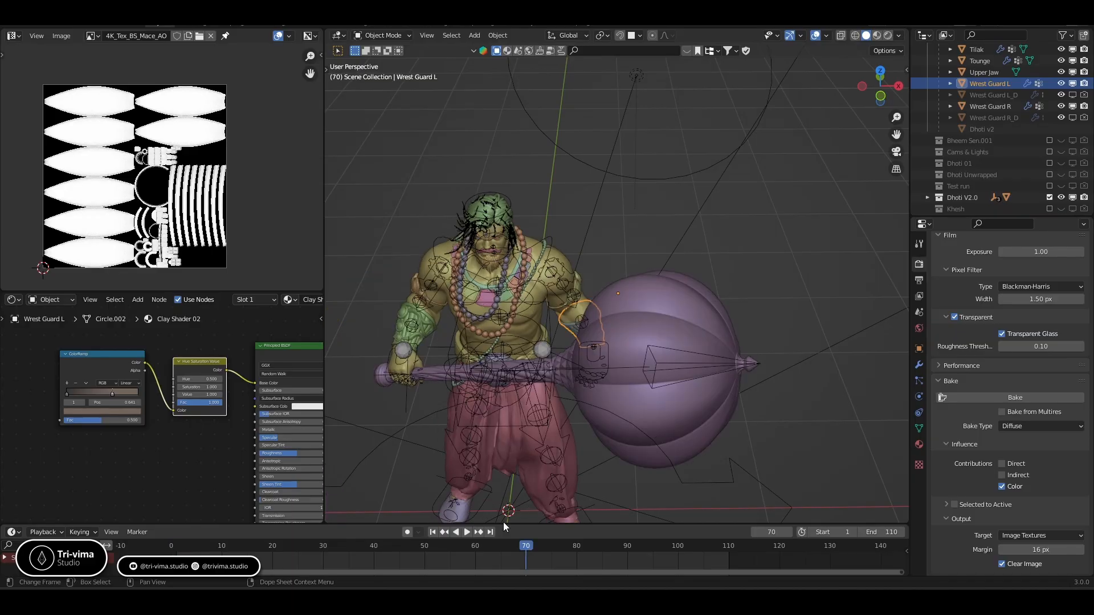
middle_click_drag(495, 501, 529, 320)
scroll(527, 341, "up", 5)
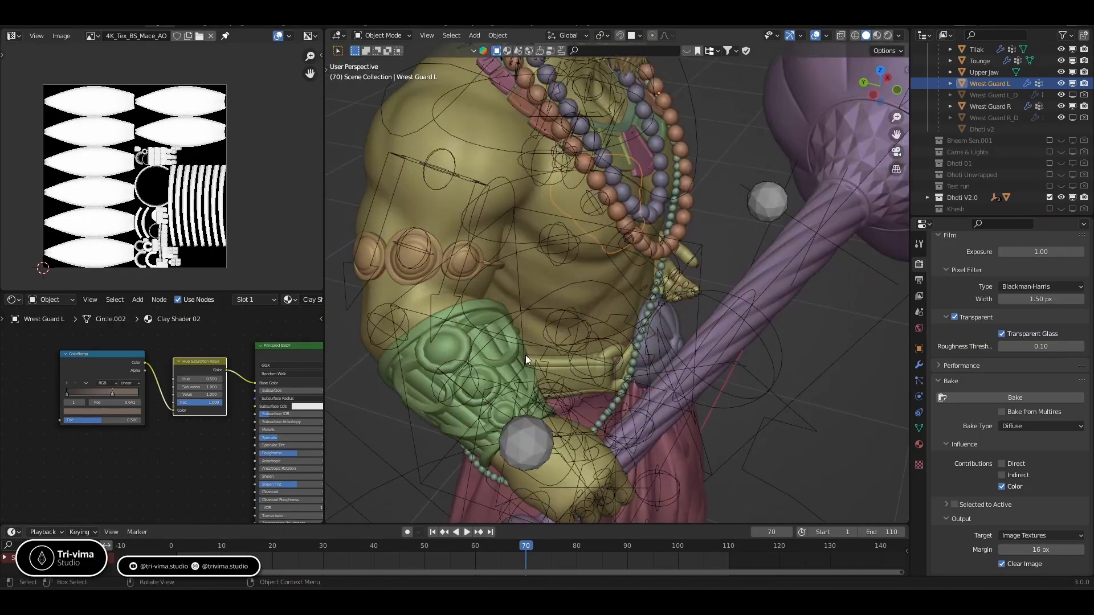
Play the animation from about frame 61 and stop at frame 80 to examine the deformation of the green wrist guard
left_click_drag(517, 548, 473, 549)
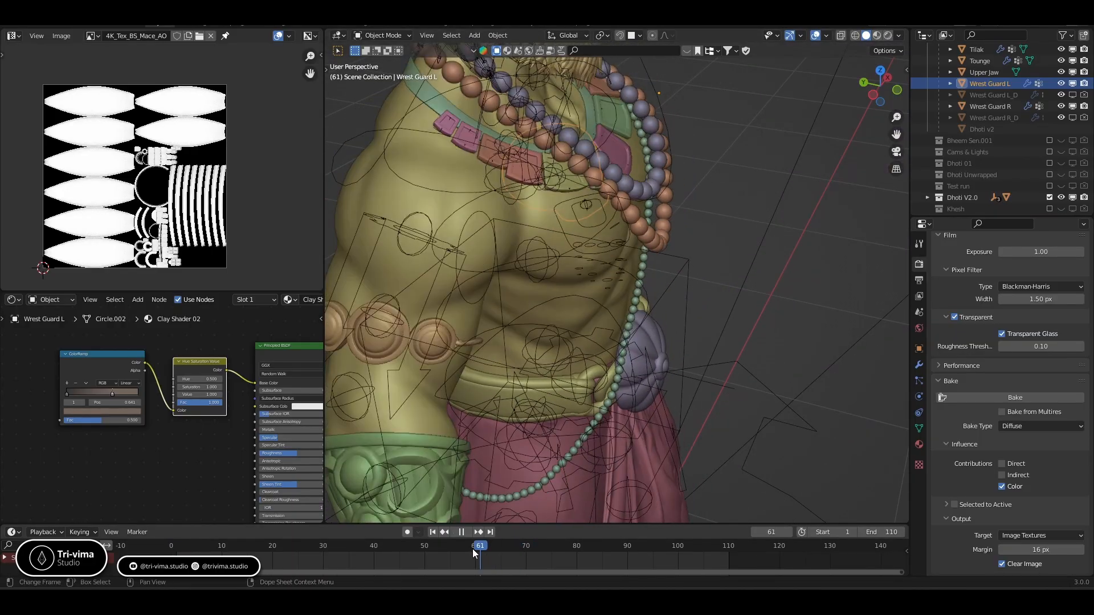
key("space")
middle_click_drag(535, 412, 546, 342, "shift")
middle_click_drag(433, 275, 531, 294, "shift")
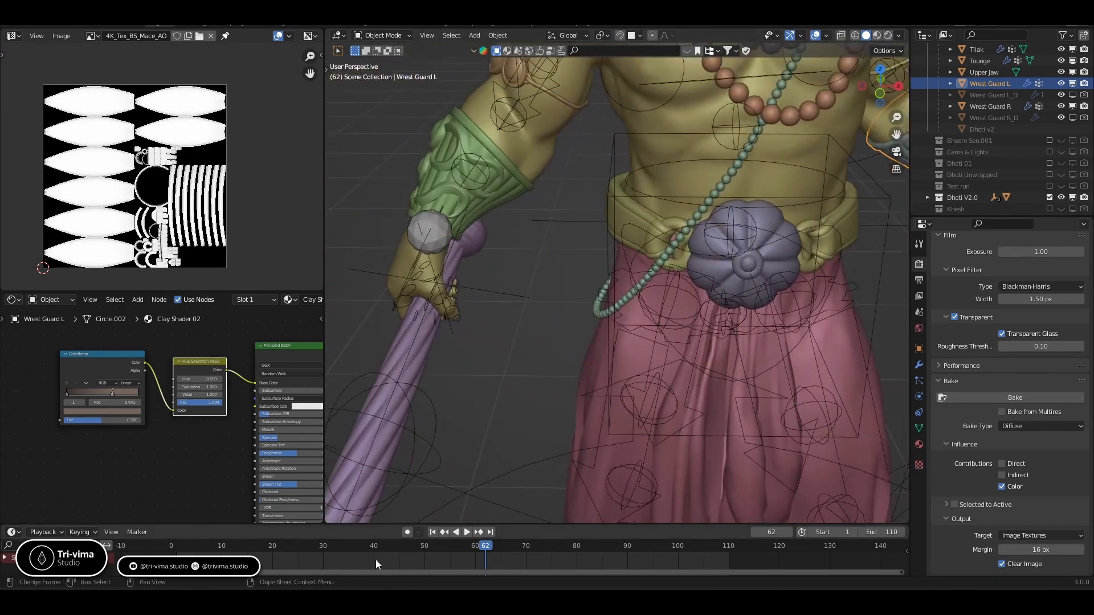
key("space")
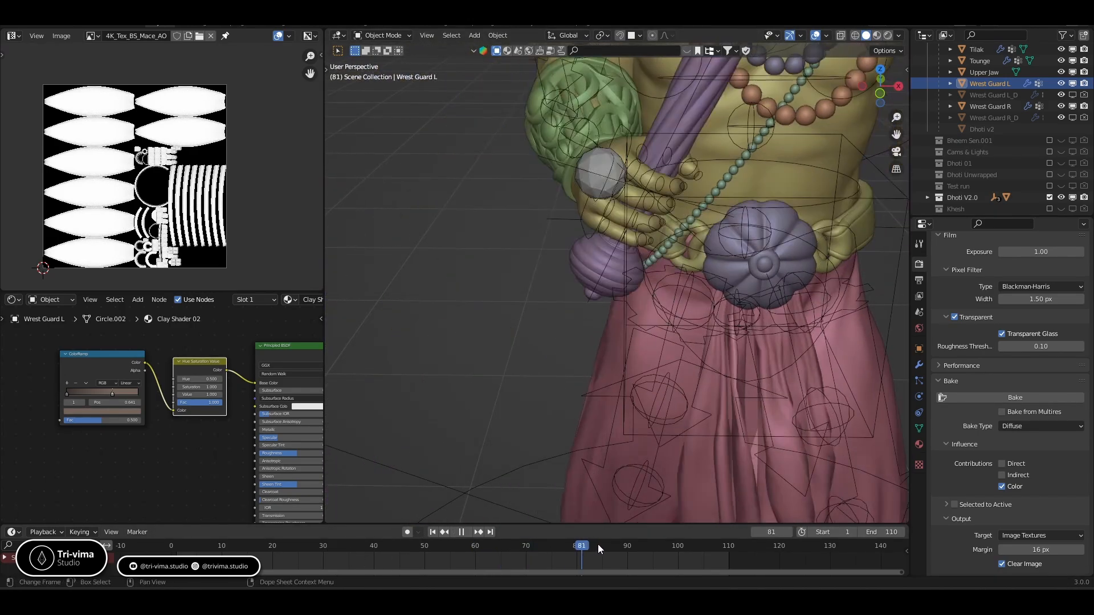
key("space")
left_click_drag(581, 549, 571, 551)
key("Right")
middle_click_drag(546, 166, 576, 297, "shift")
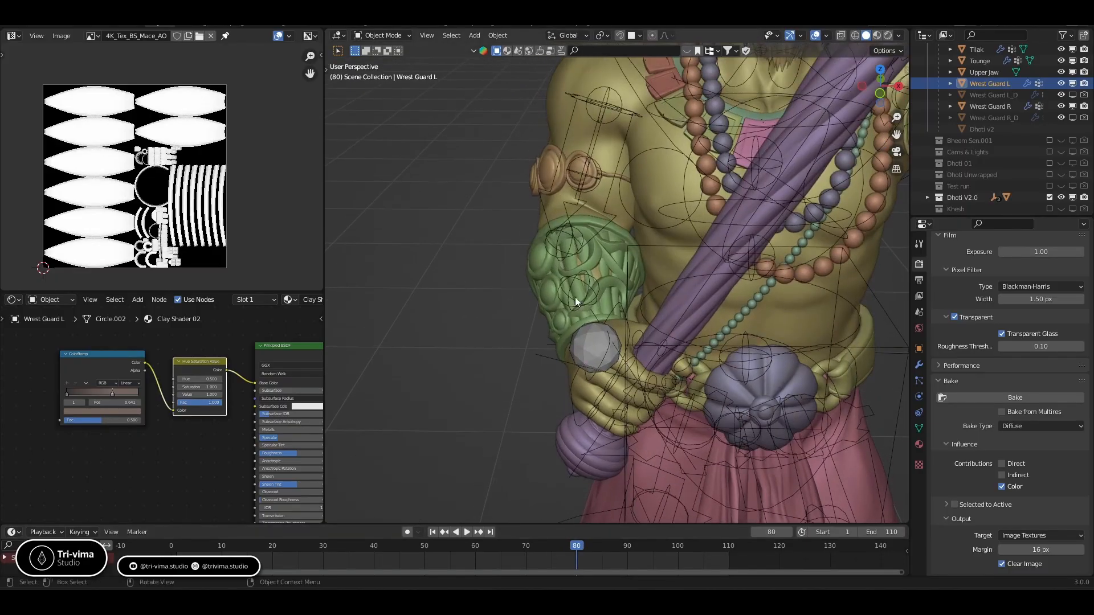
scroll(575, 291, "up", 7)
Show the MeshDeform and Armature modifiers of Wrest Guard R on its cage in Edit Mode and deselect all its geometry
left_click(571, 233)
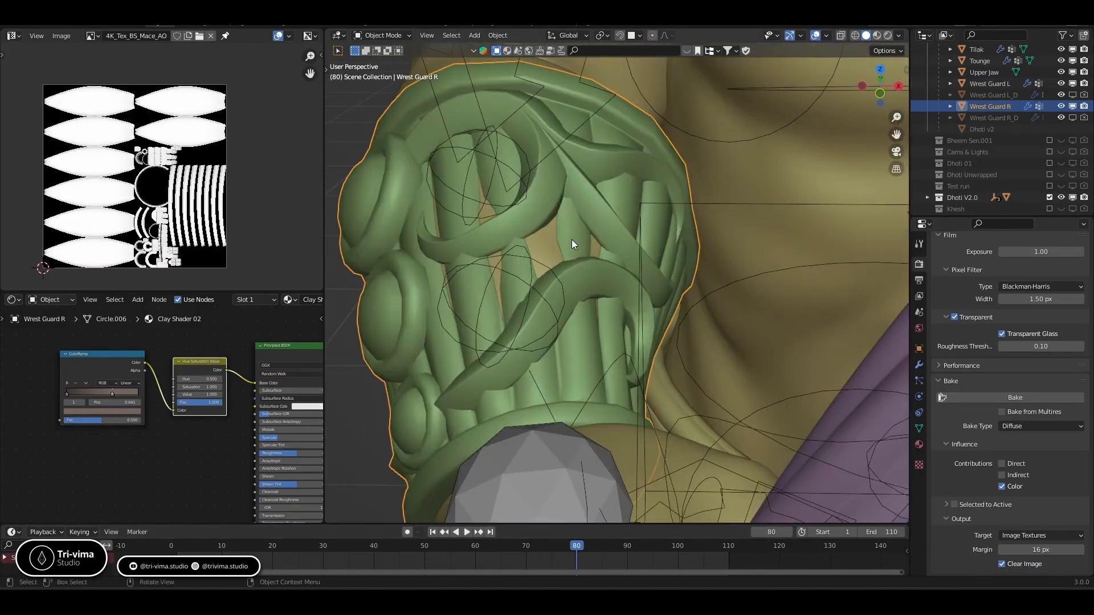
left_click(918, 365)
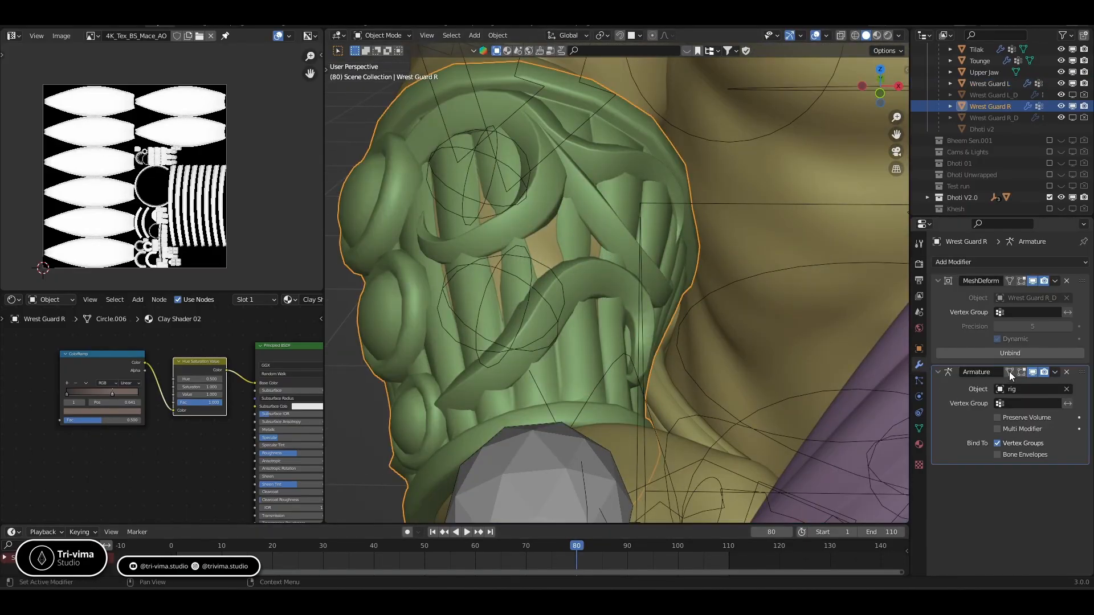
left_click(1020, 281)
key("Tab")
middle_click_drag(529, 306, 522, 321)
key("KP_Decimal")
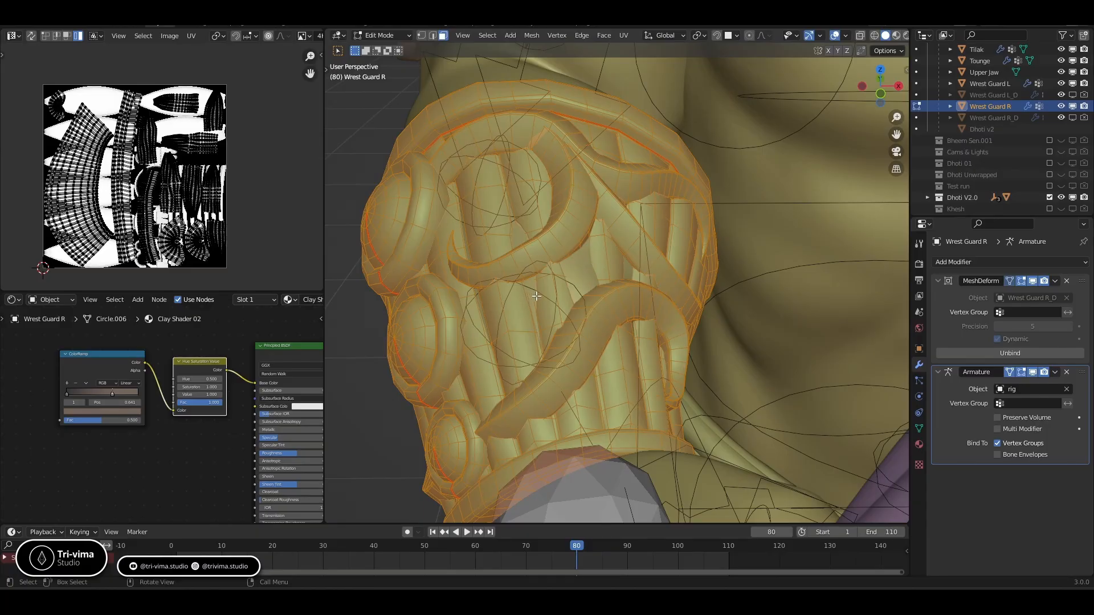
middle_click_drag(536, 296, 558, 301)
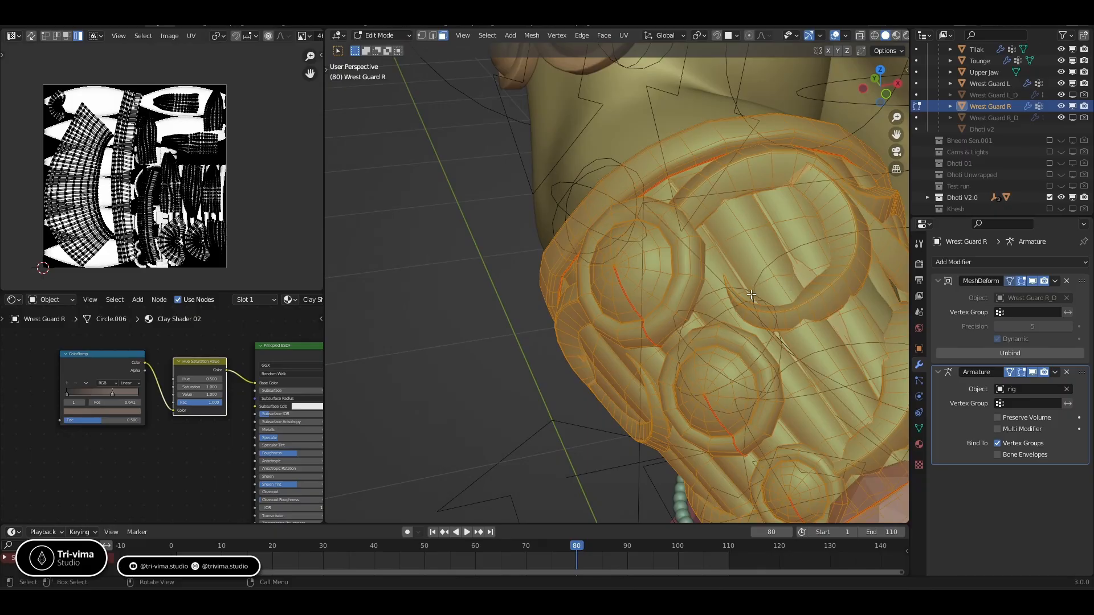
key("alt+a")
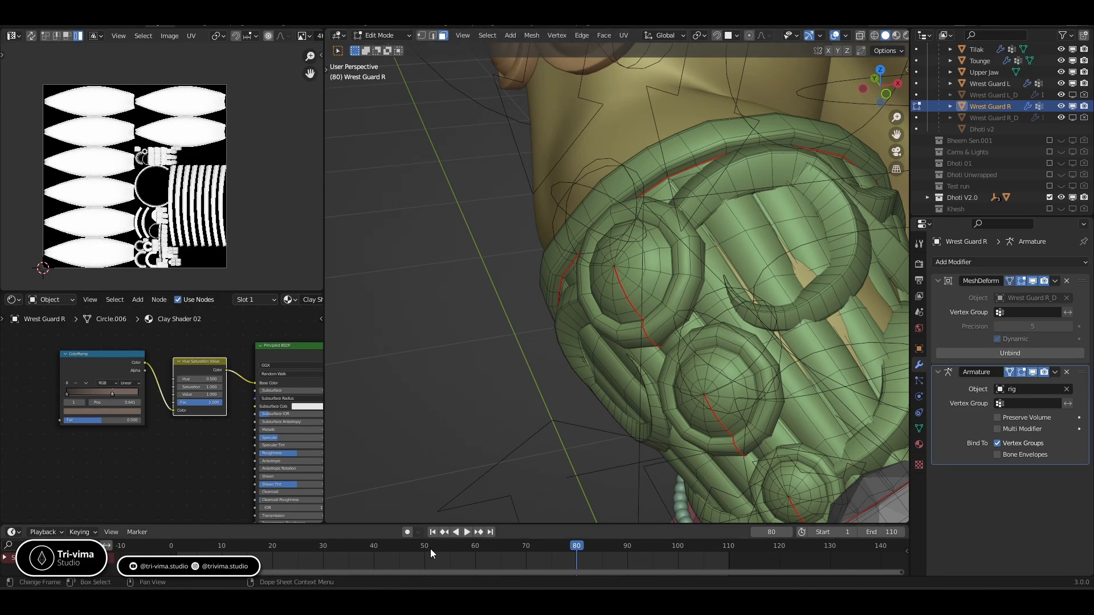
Return to frame 1 and select the edge loops encircling the fluted body of Wrest Guard R in edge select mode
left_click(432, 532)
middle_click_drag(437, 272, 739, 368, "shift")
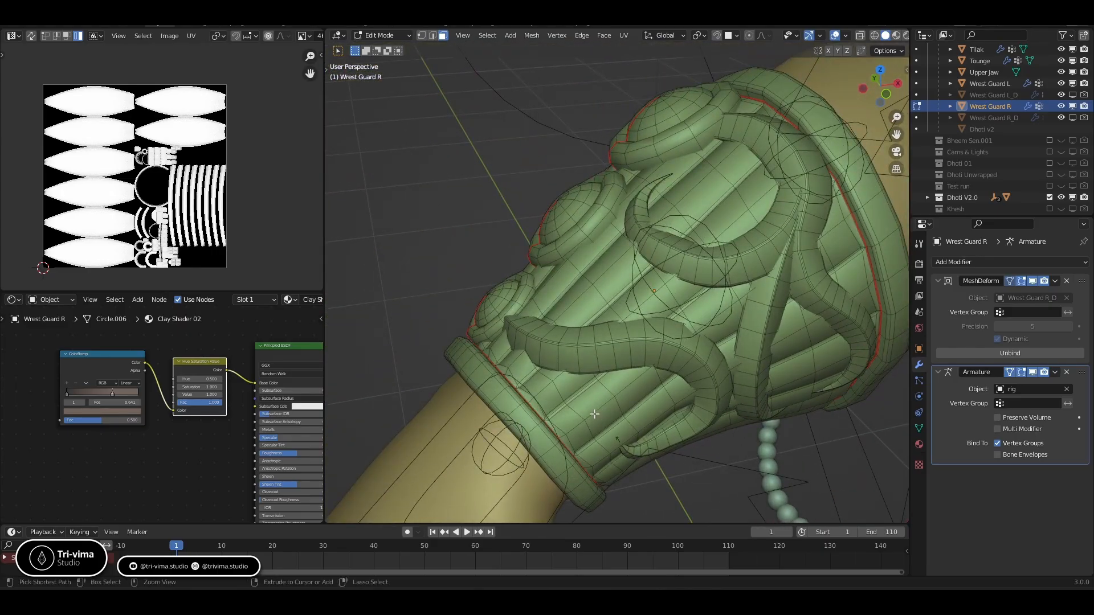
left_click(573, 415, "alt")
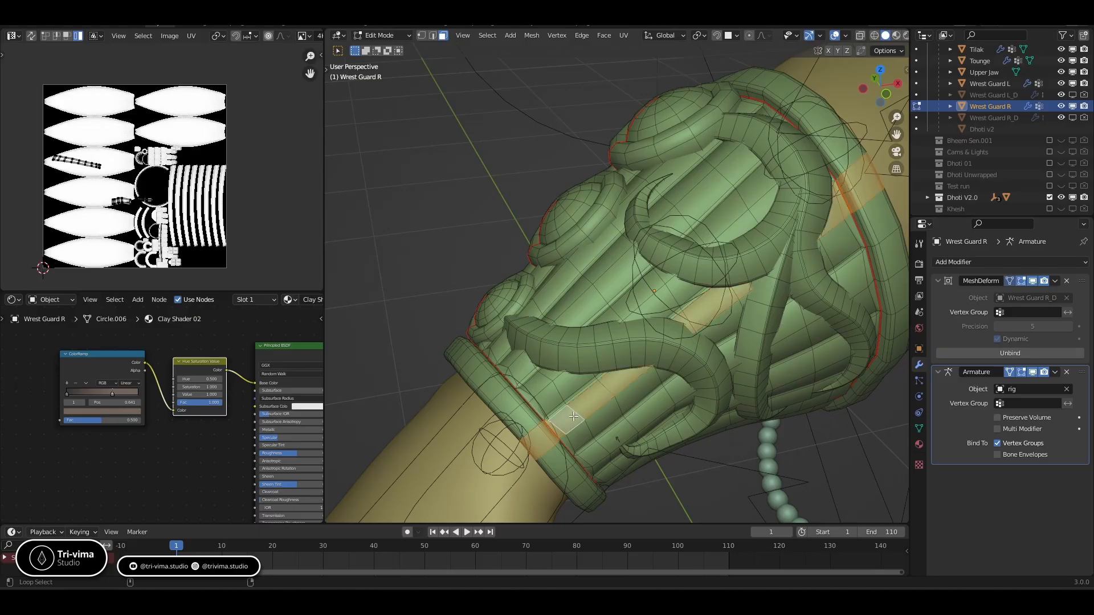
key("2")
left_click(573, 417, "alt")
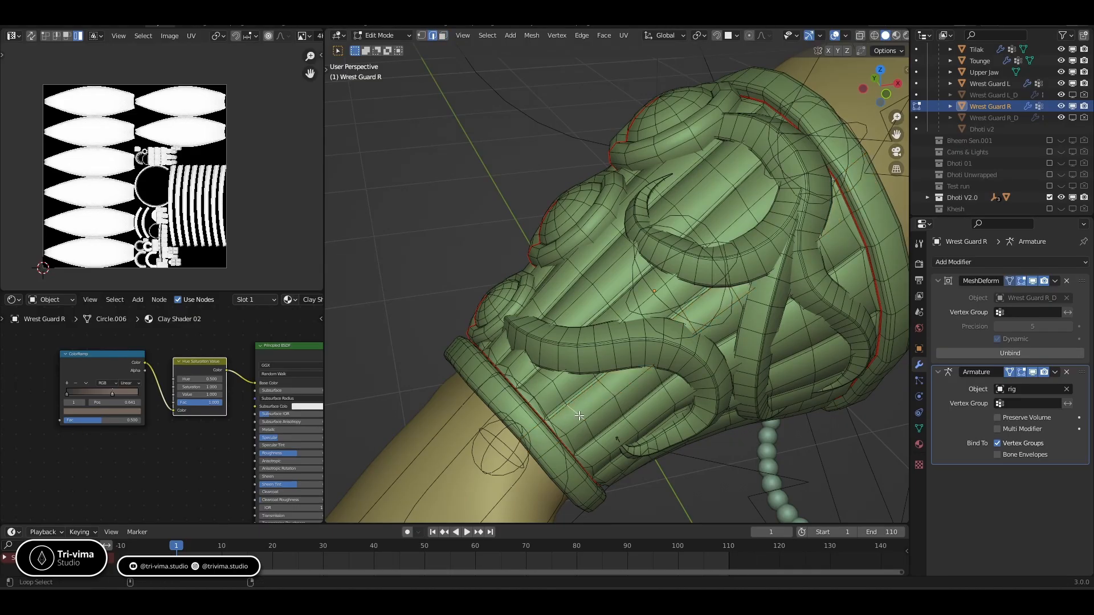
left_click(578, 411, "alt+shift")
left_click(603, 390, "alt+shift")
left_click(657, 377, "alt+shift")
left_click(671, 292, "alt+shift")
left_click(737, 294, "alt+shift")
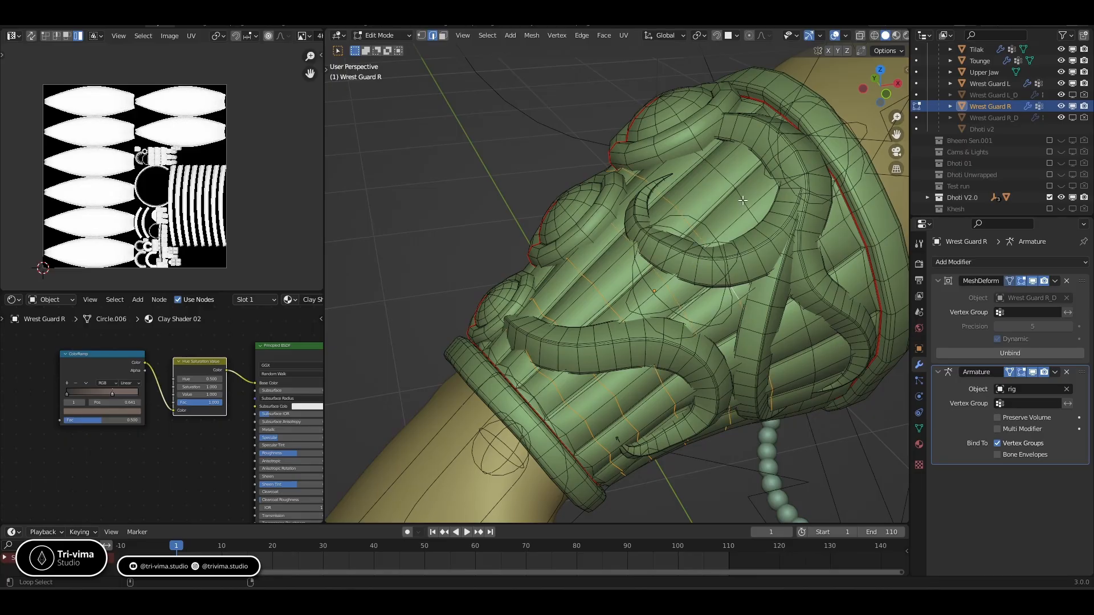
left_click(827, 255, "alt+shift")
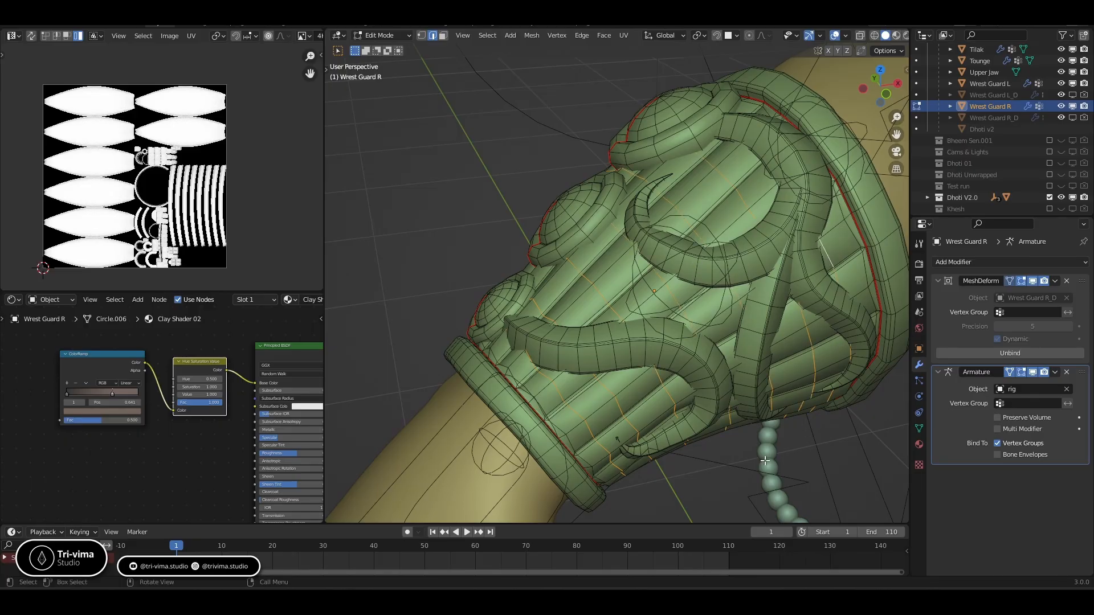
Bevel the selected edge loops with 2 segments and a width of about 0.0076 m
key("ctrl+b")
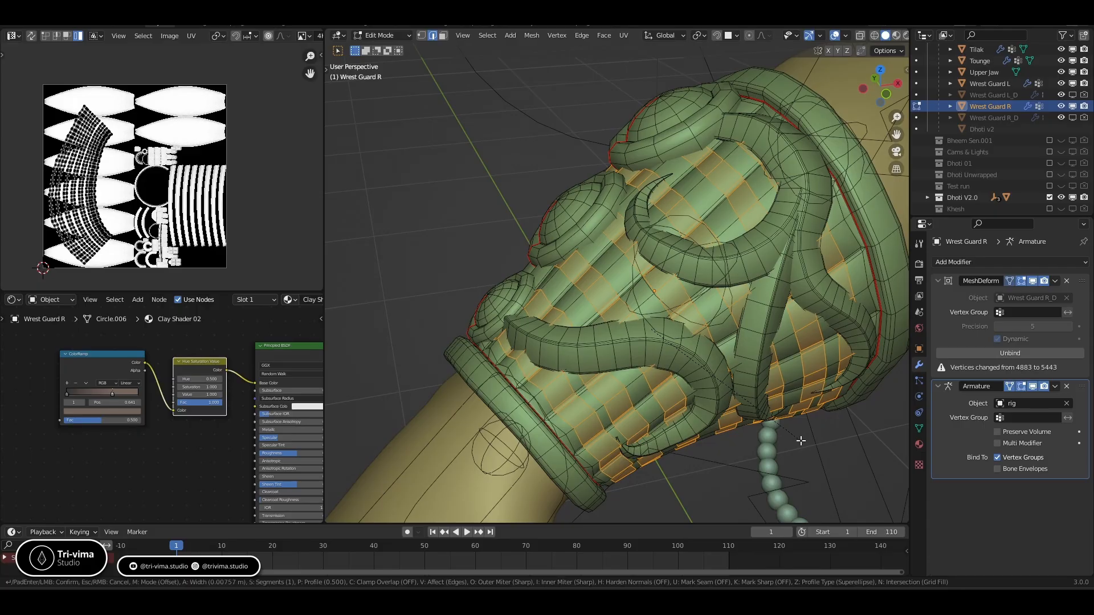
scroll(800, 440, "up", 1)
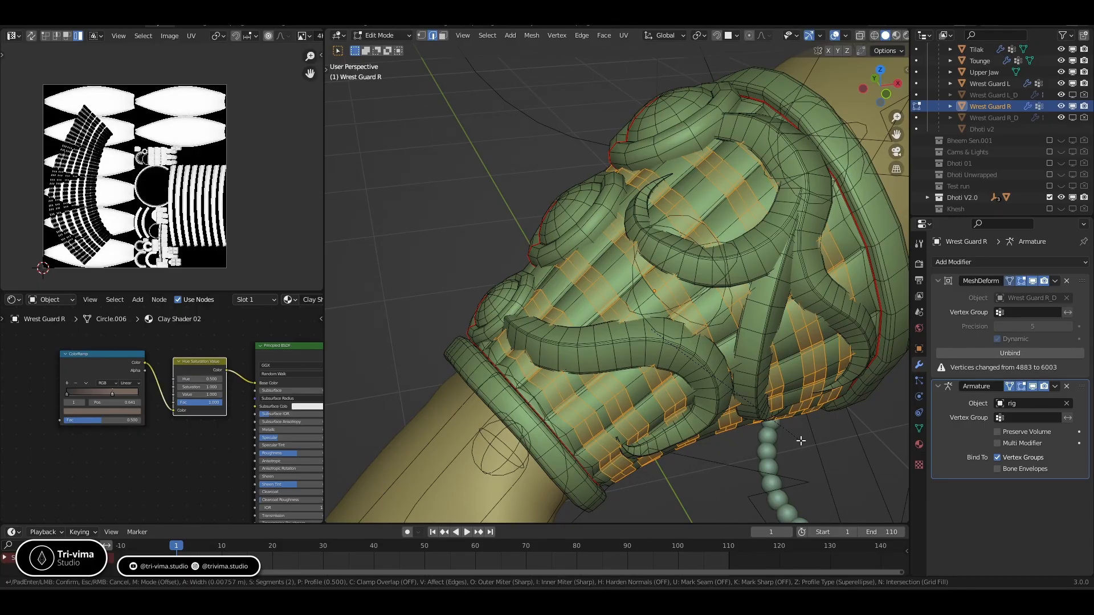
left_click(799, 441)
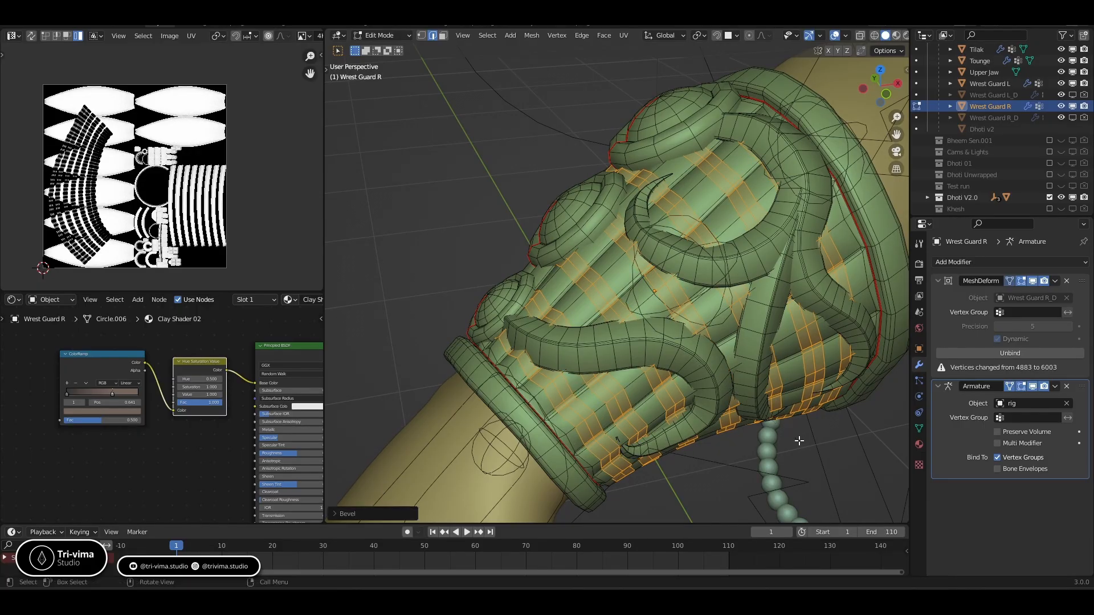
Add three single loop cuts around the fluted body, working from its middle towards the wide upper rim
middle_click_drag(796, 357, 755, 304)
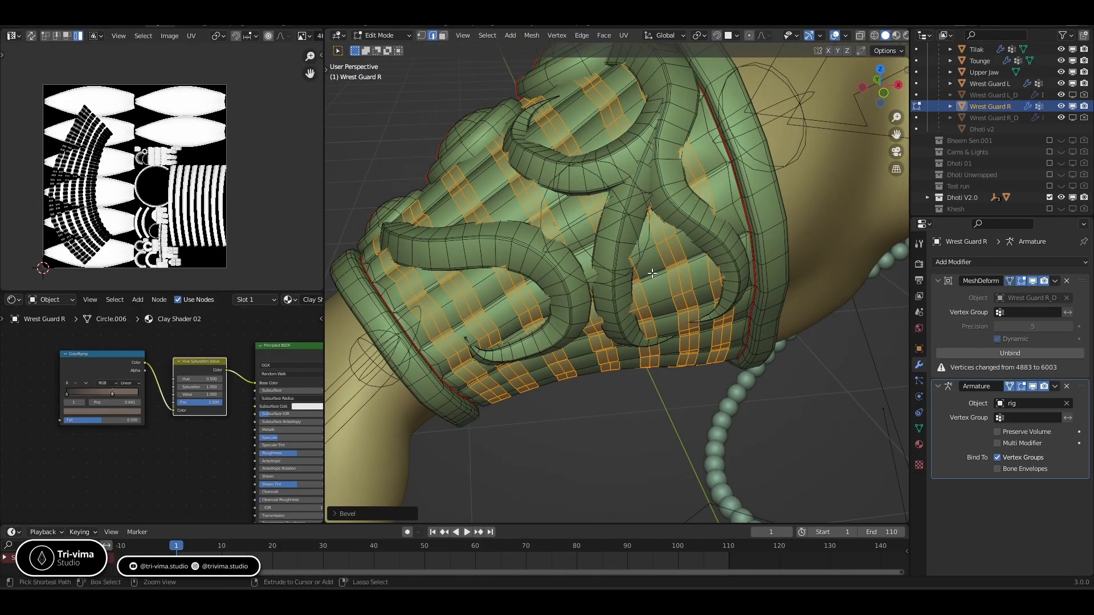
key("ctrl+r")
left_click(652, 271)
left_click(693, 266)
key("ctrl+r")
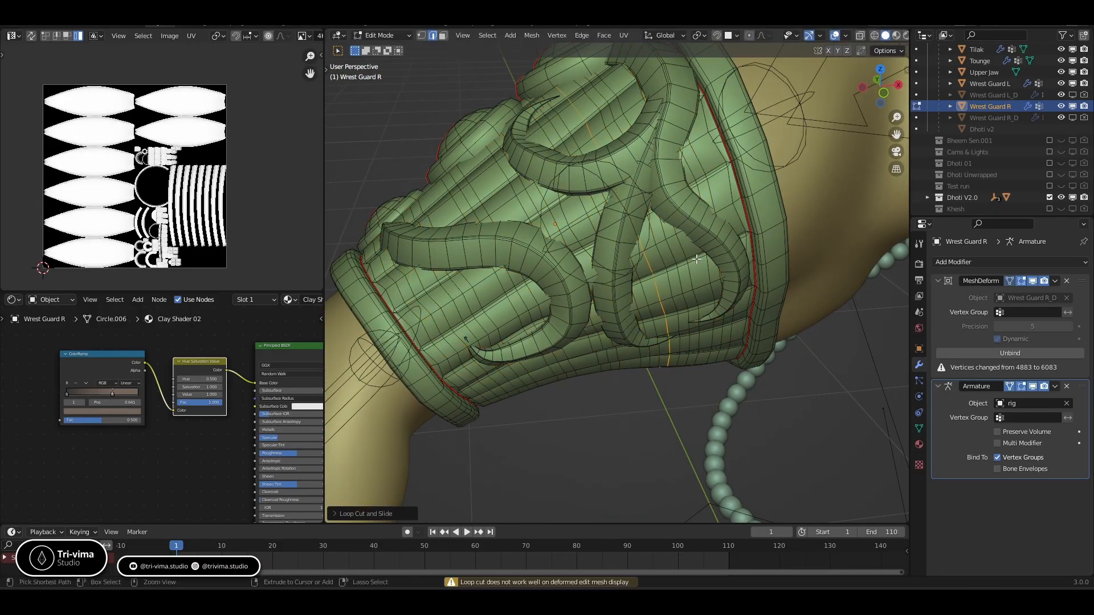
left_click(695, 261)
left_click(695, 260)
key("ctrl+r")
left_click(727, 214)
left_click(727, 213)
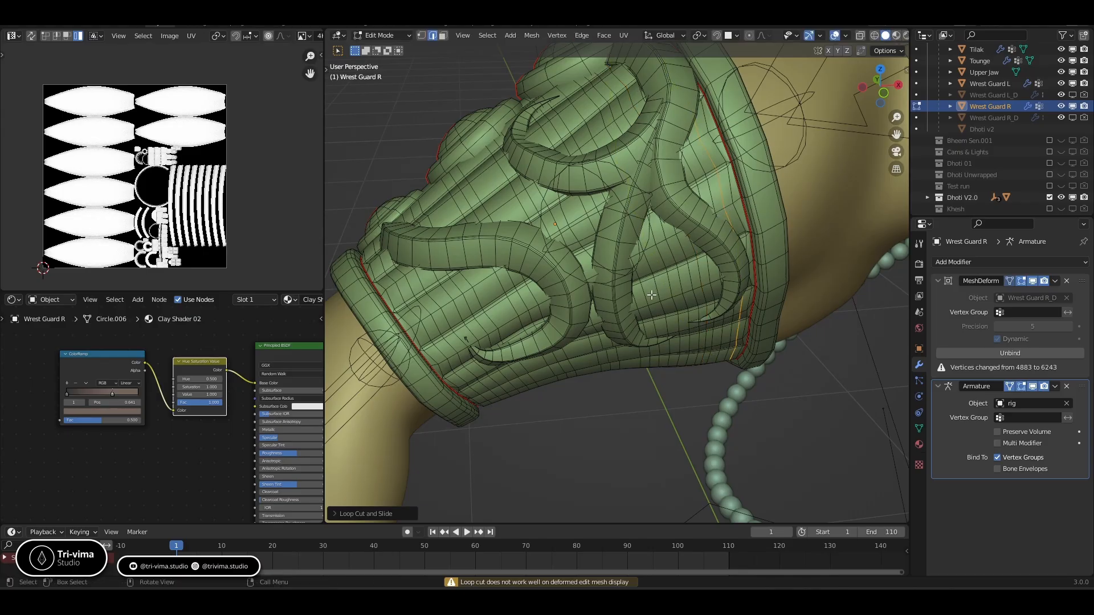
key("ctrl+r")
left_click(579, 221)
left_click(579, 221)
middle_click_drag(600, 273, 686, 265)
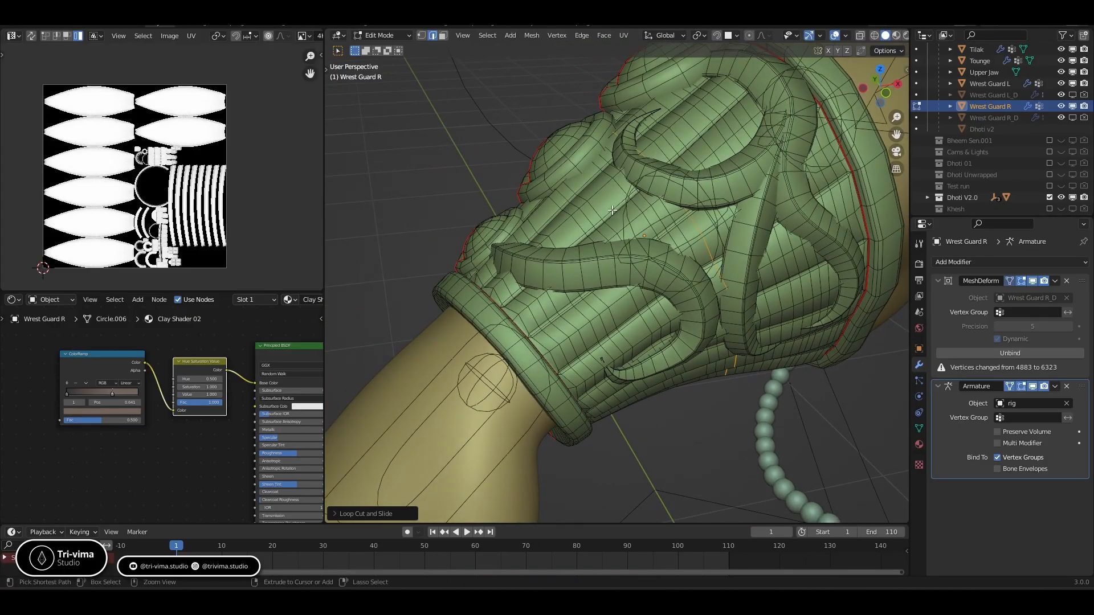
key("ctrl+z")
Add three unslid loop cuts of 2 cuts each around the fluted body, from its middle towards the narrow wrist end
key("ctrl+r")
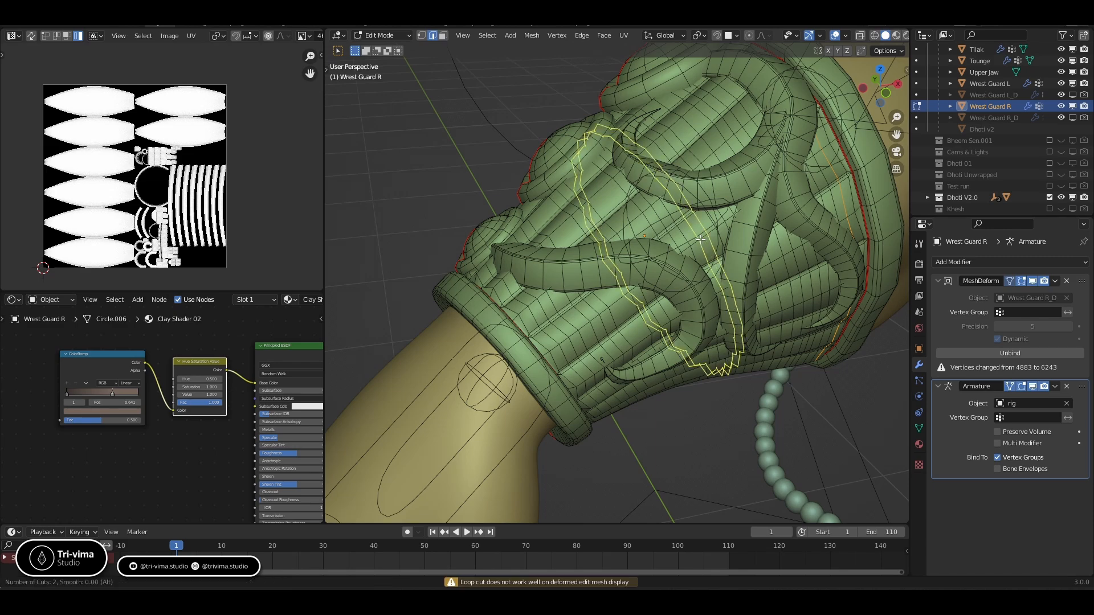
left_click(700, 240)
right_click(700, 239)
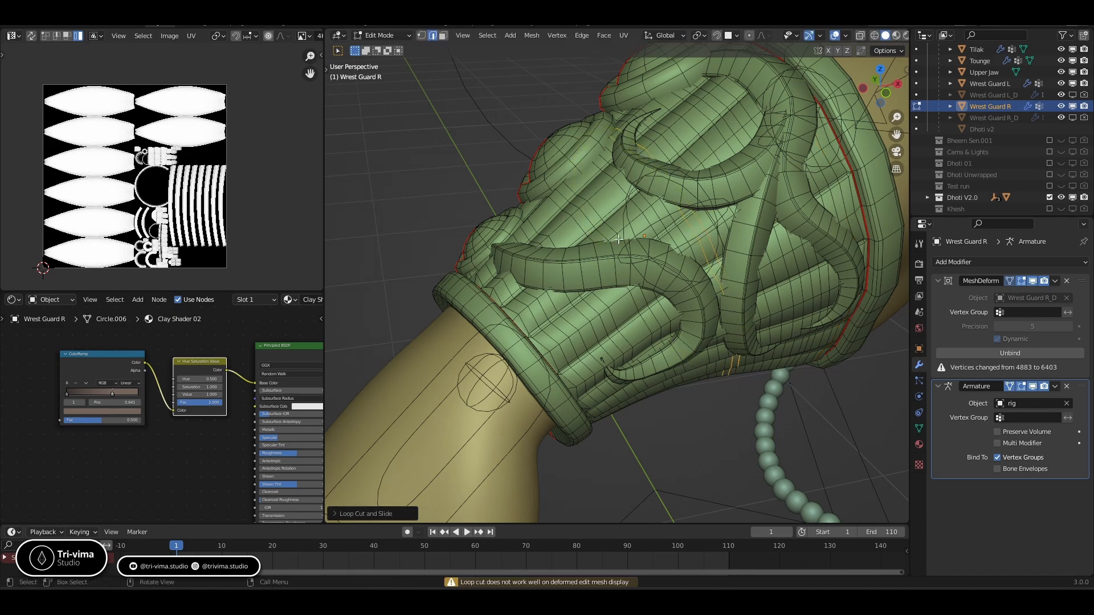
key("ctrl+r")
left_click(594, 194)
right_click(594, 195)
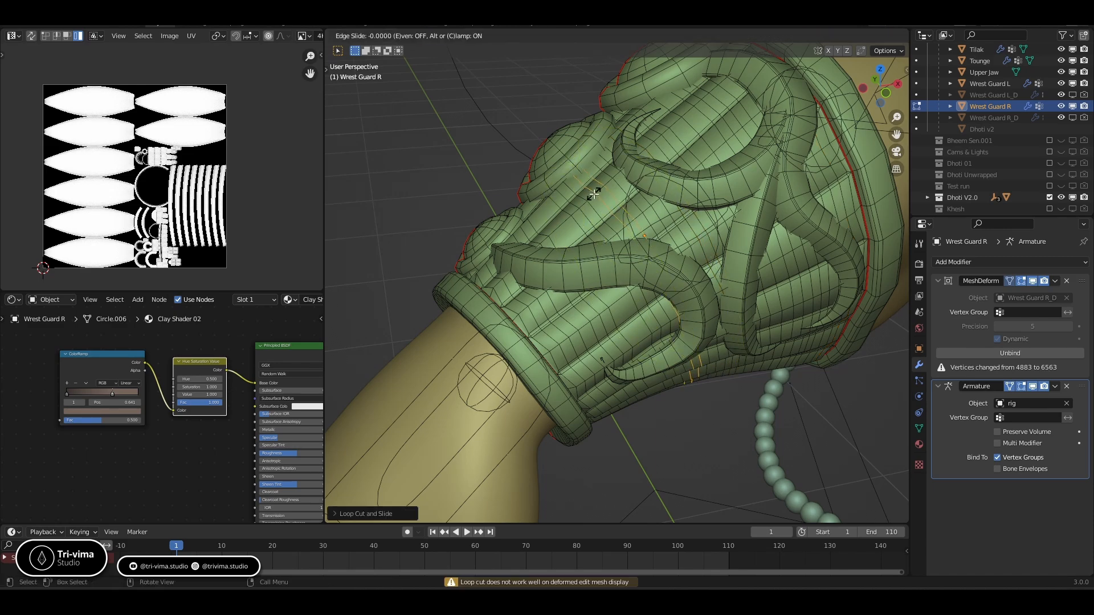
key("ctrl+r")
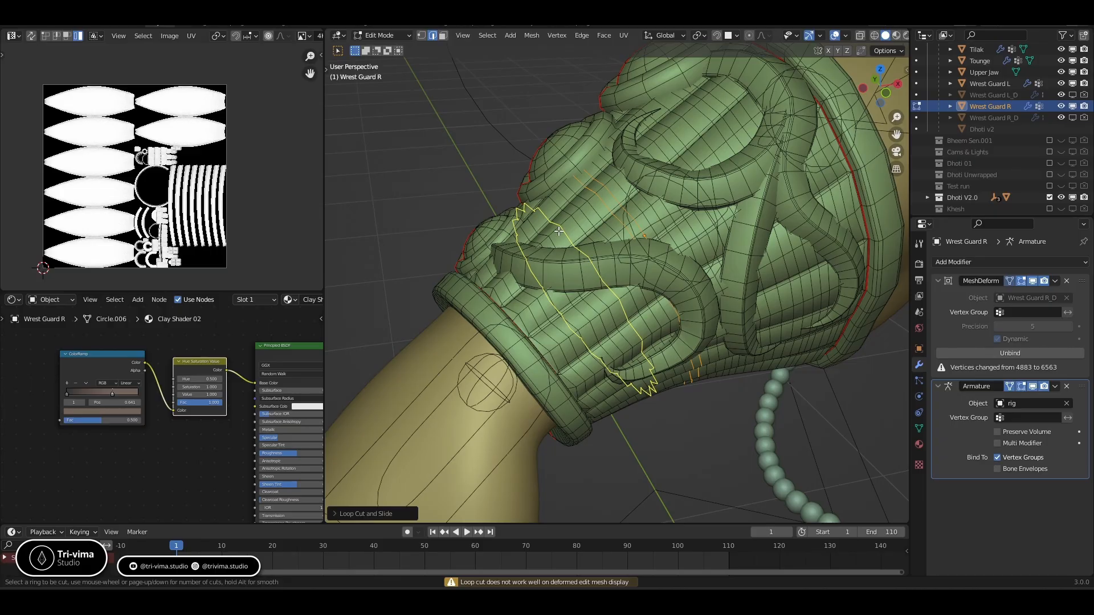
scroll(559, 230, "up", 1)
left_click(558, 230)
right_click(558, 230)
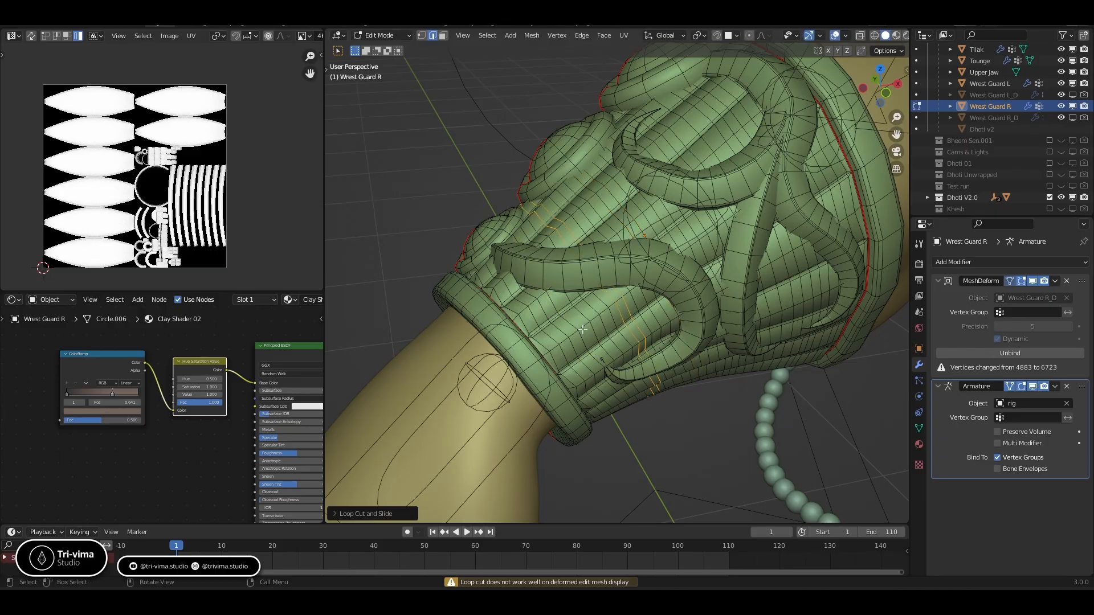
Go back to Object Mode at frame 1, then unbind and rebind the MeshDeform modifier of Wrest Guard R
key("Tab")
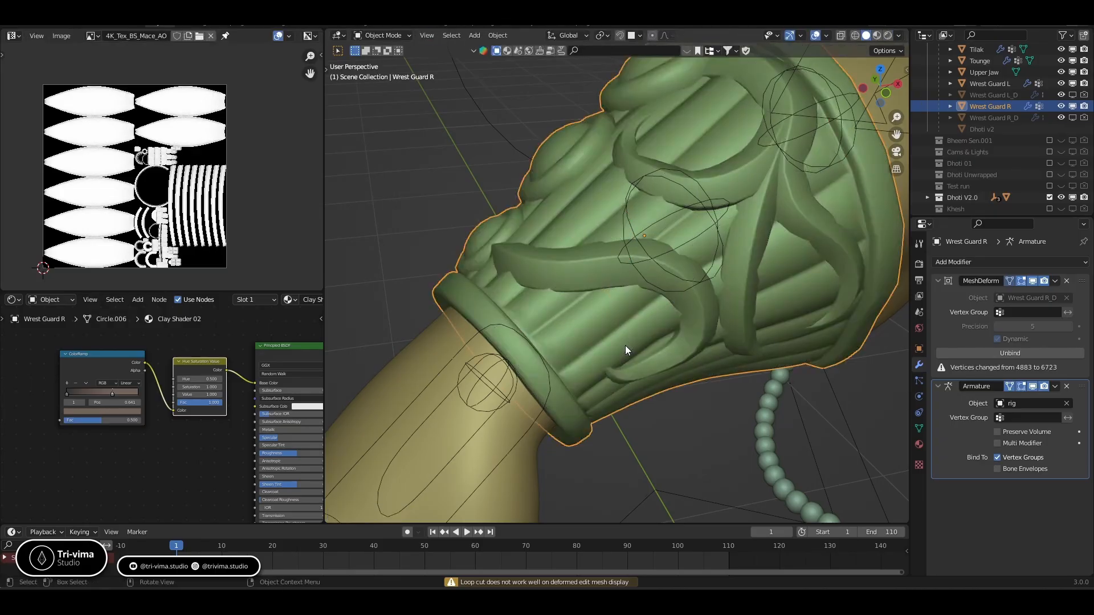
left_click_drag(319, 547, 359, 543)
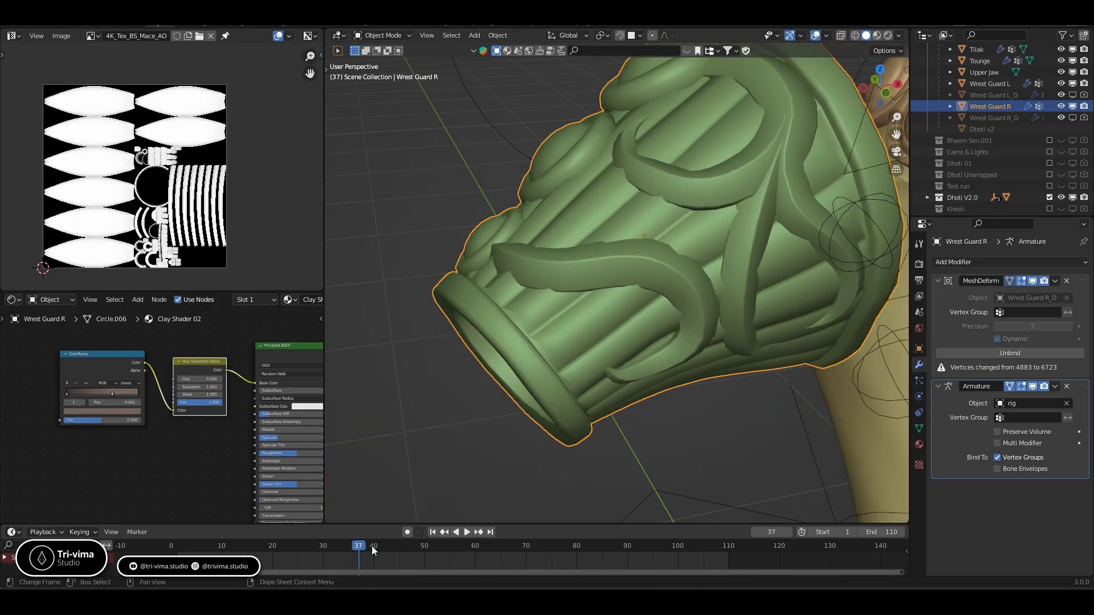
left_click(432, 532)
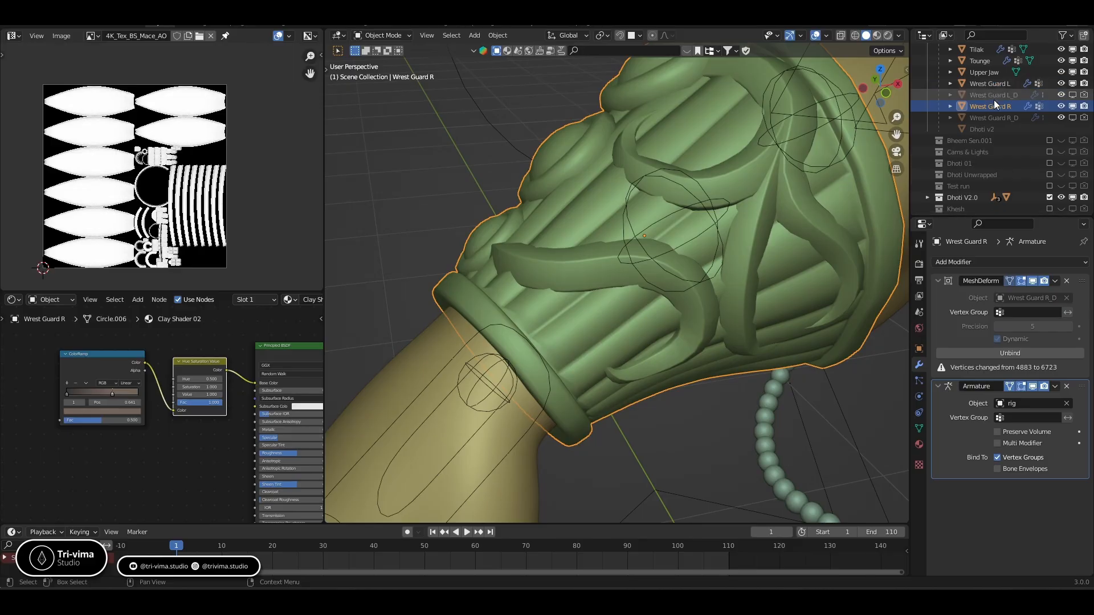
left_click(1005, 352)
left_click(1007, 354)
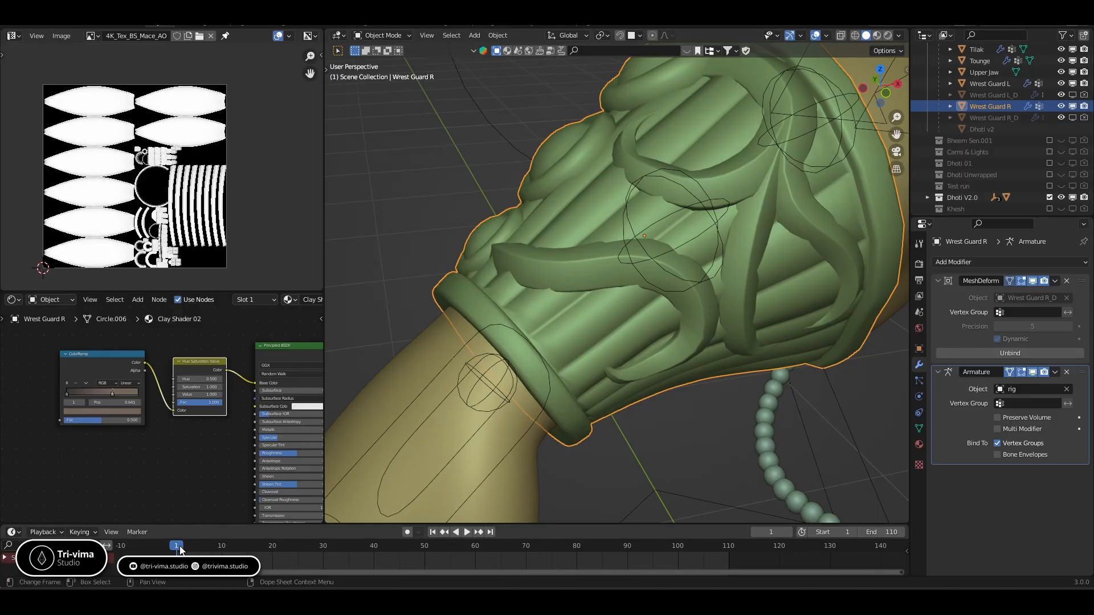
Play the animation from frame 1 and stop at frame 83, examining the wrist guard's deformation along the way
key("space")
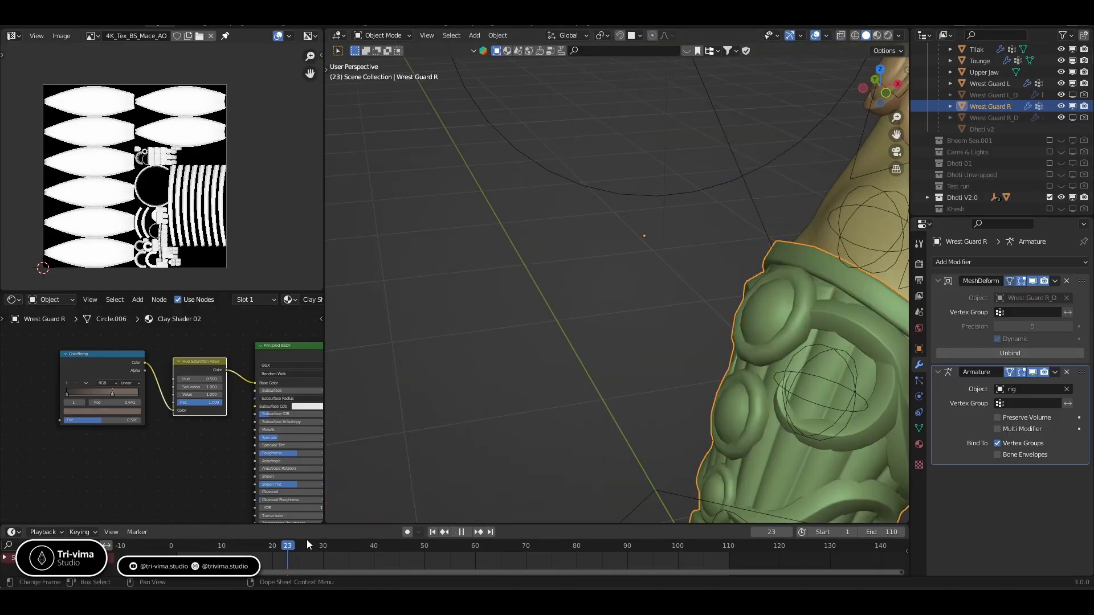
key("space")
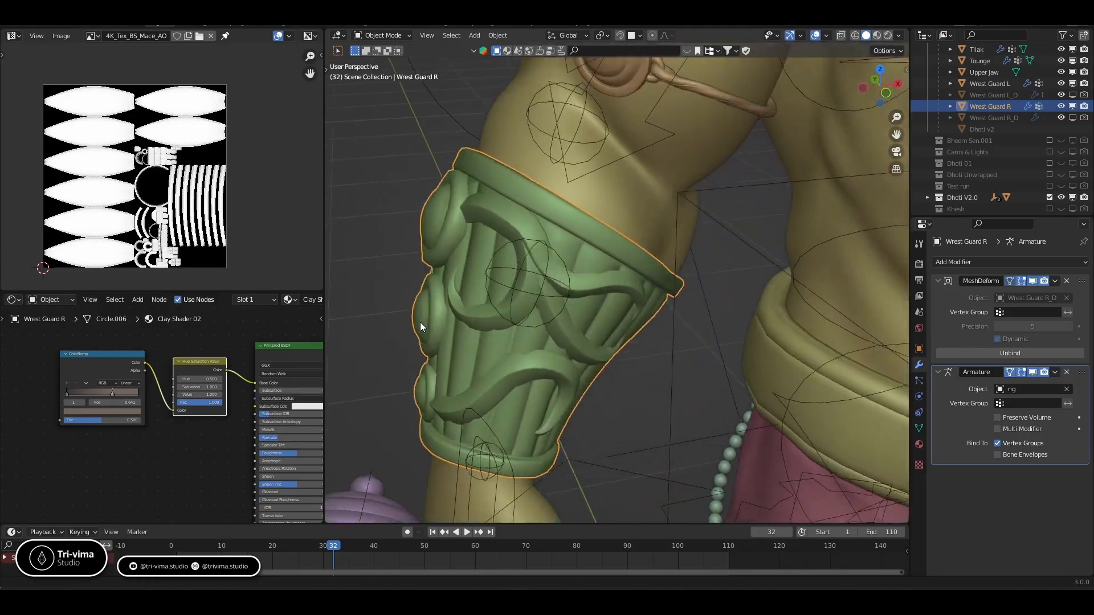
key("space")
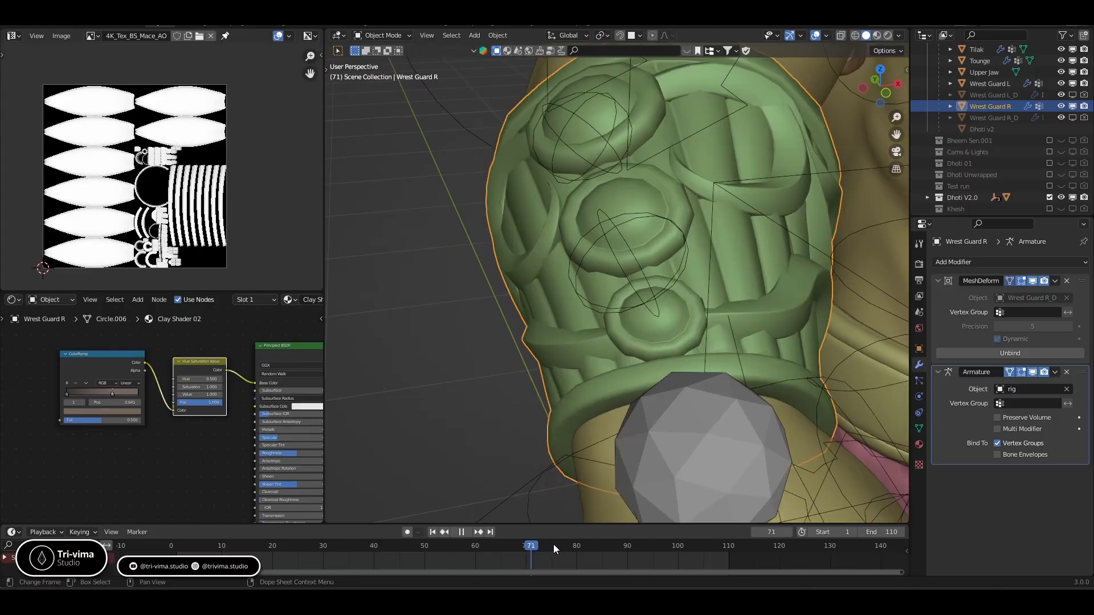
left_click_drag(553, 545, 536, 548)
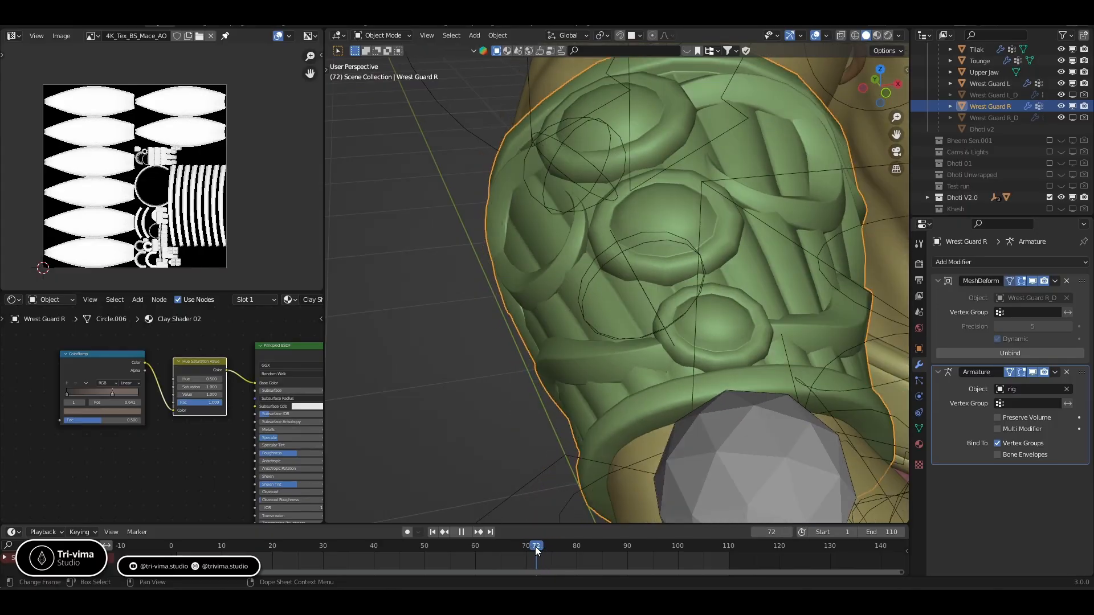
key("space")
scroll(593, 316, "down", 3)
mouse_move(593, 316)
middle_mouse_down()
mouse_move(606, 303)
mouse_move(517, 342)
mouse_move(590, 334)
middle_mouse_up()
key("space")
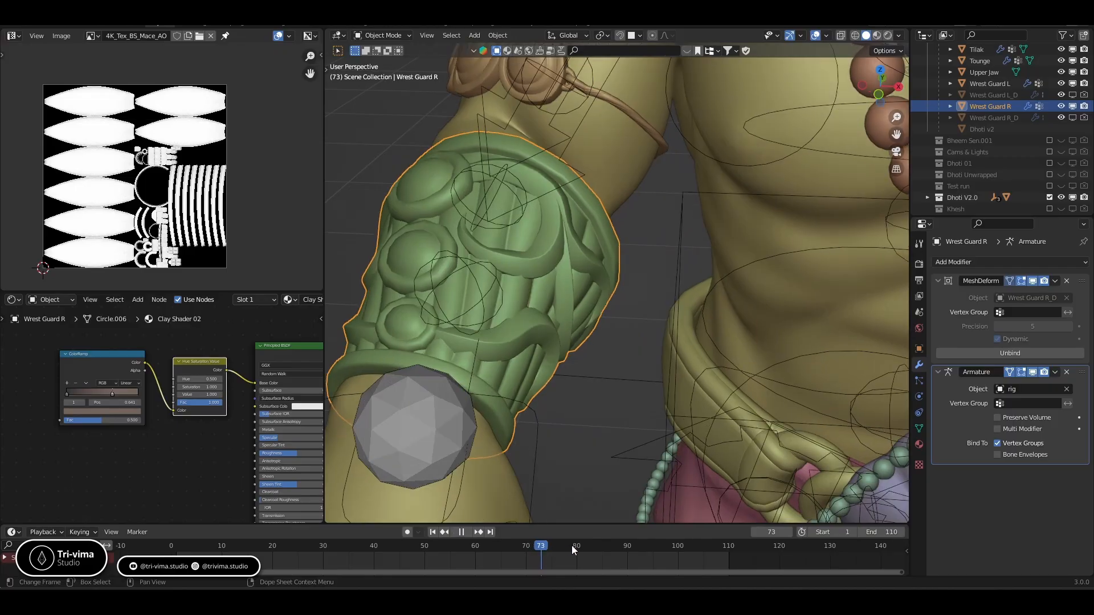
key("space")
left_click(590, 549)
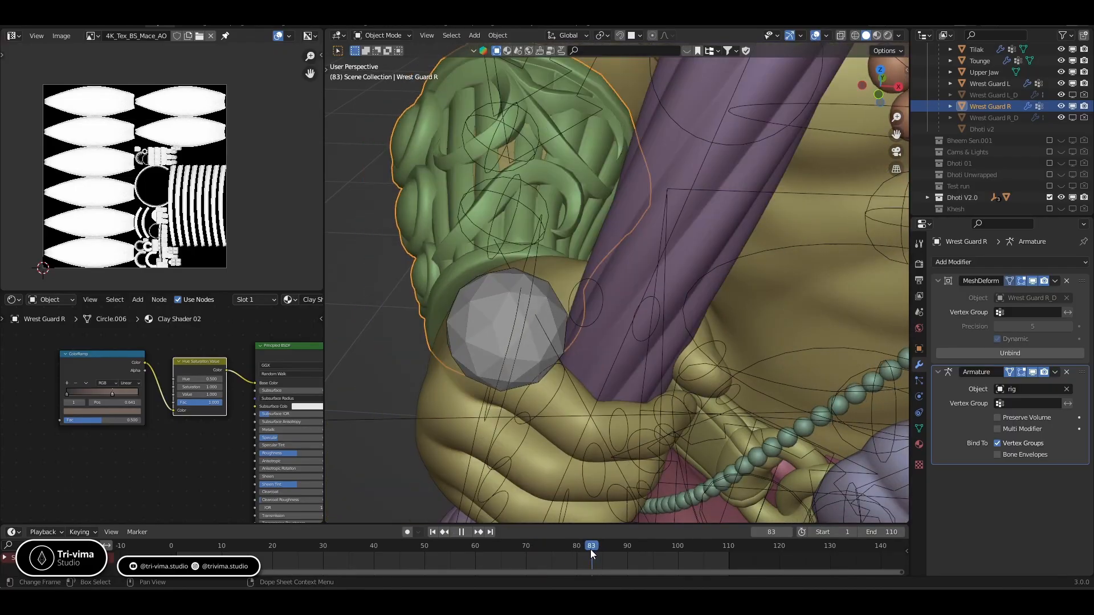
middle_click_drag(484, 333, 522, 340)
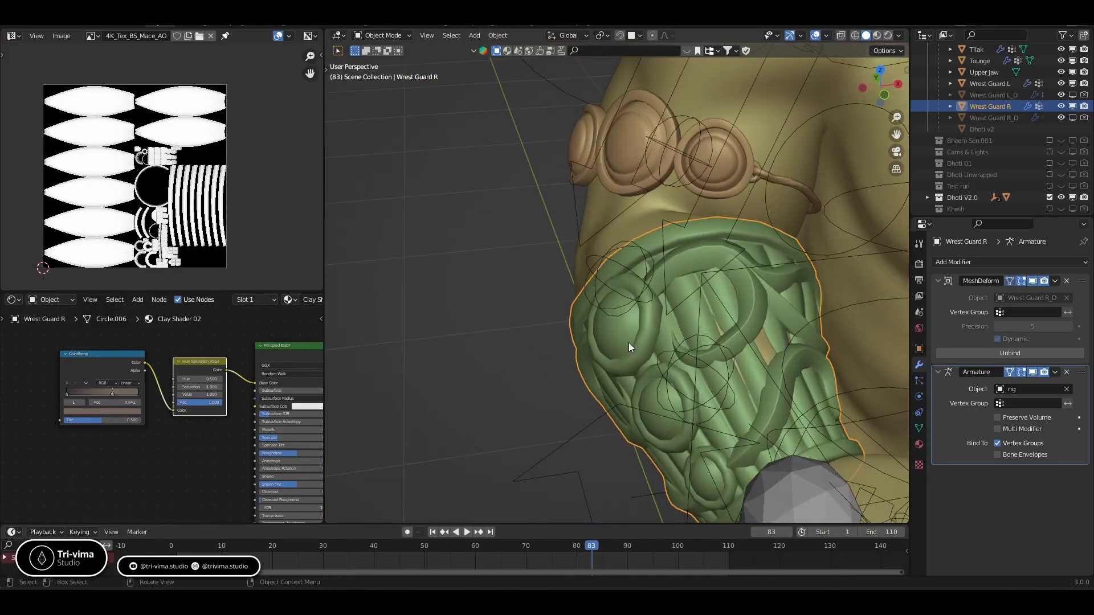
Fatten the entire Wrest Guard R mesh outward by about 0.0027 m and return to Object Mode
key("Tab")
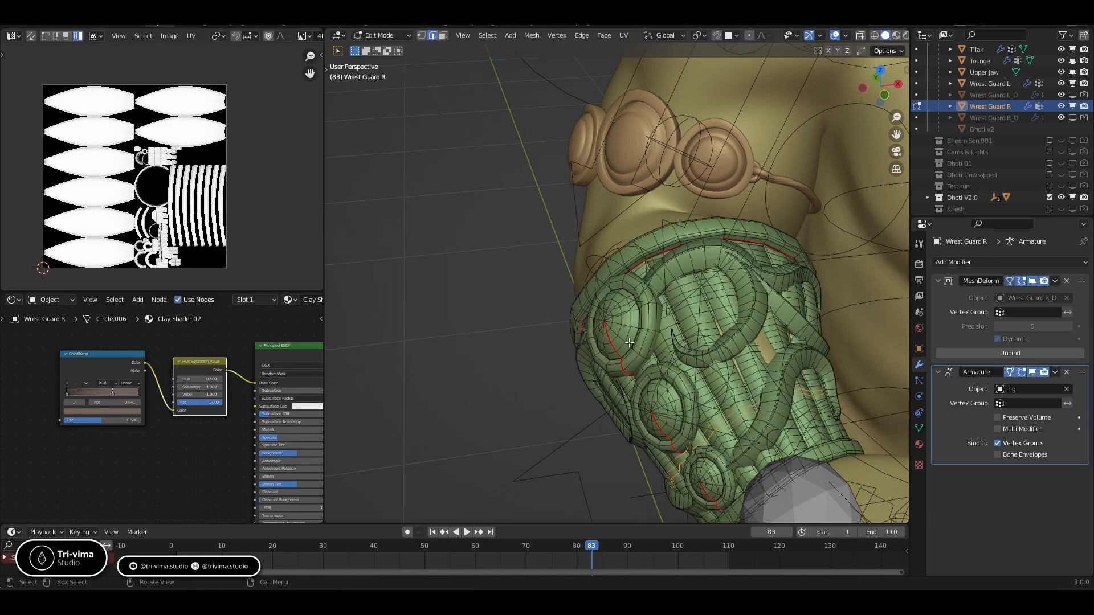
key("a")
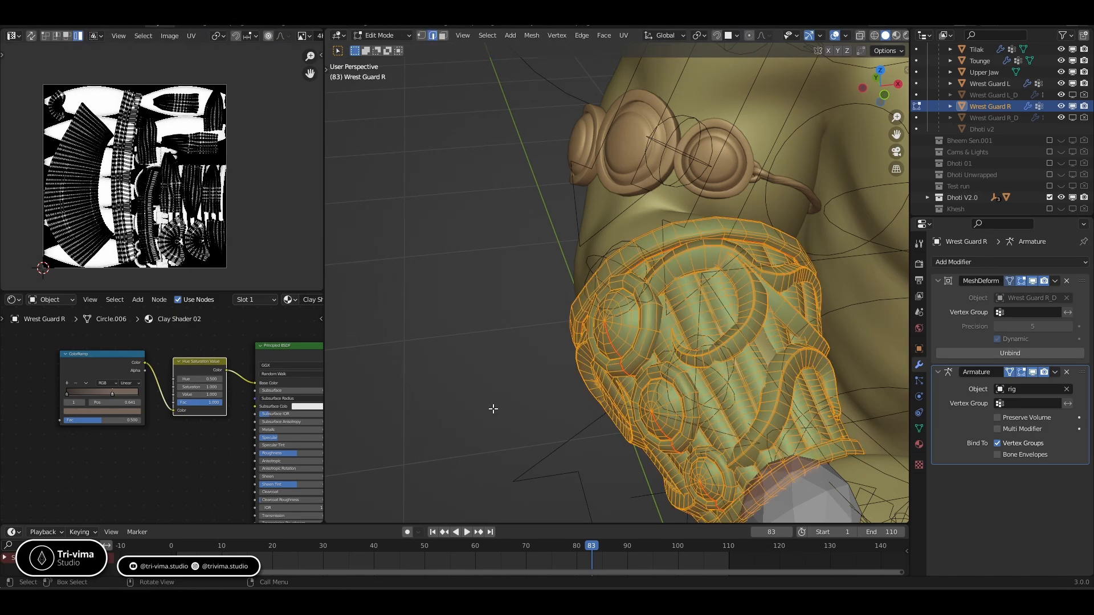
key("alt+s")
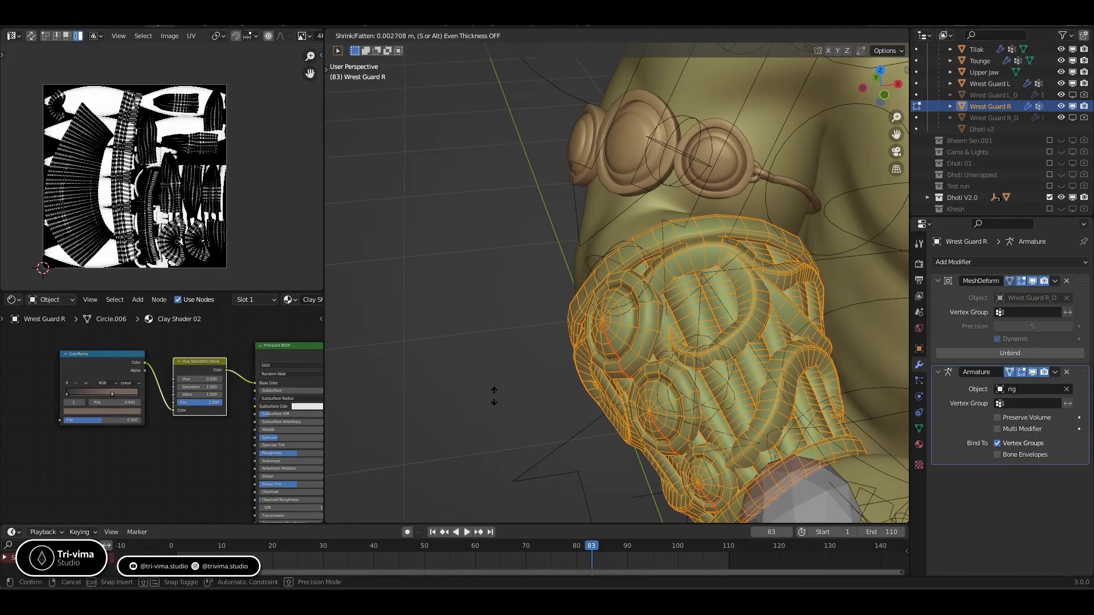
left_click(494, 396)
key("Tab")
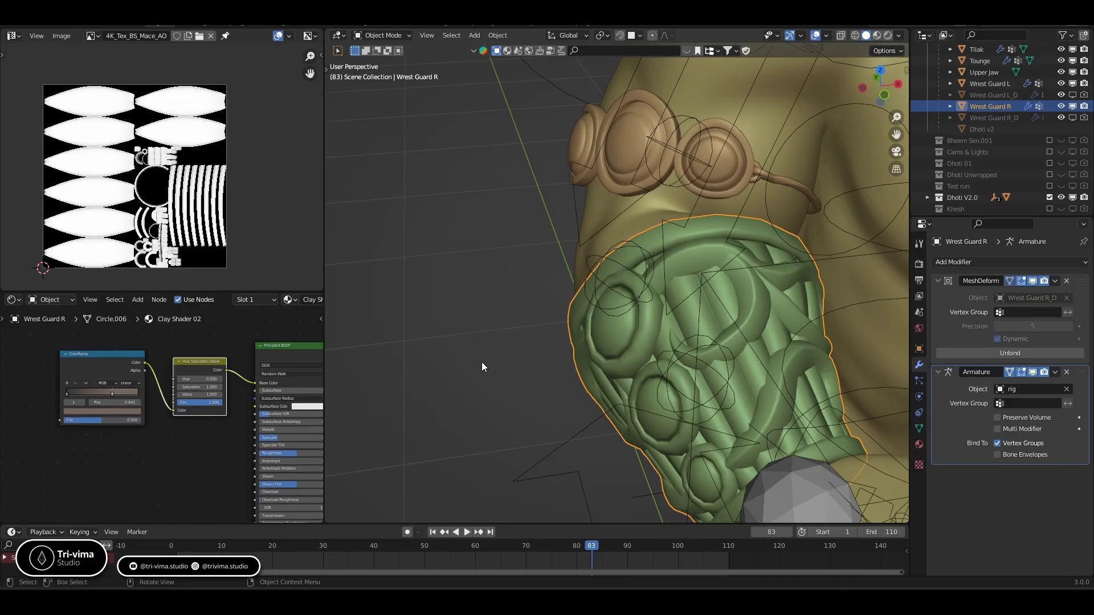
Add a Subdivision Surface modifier to Wrest Guard R and set its viewport level to 2
left_click(976, 261)
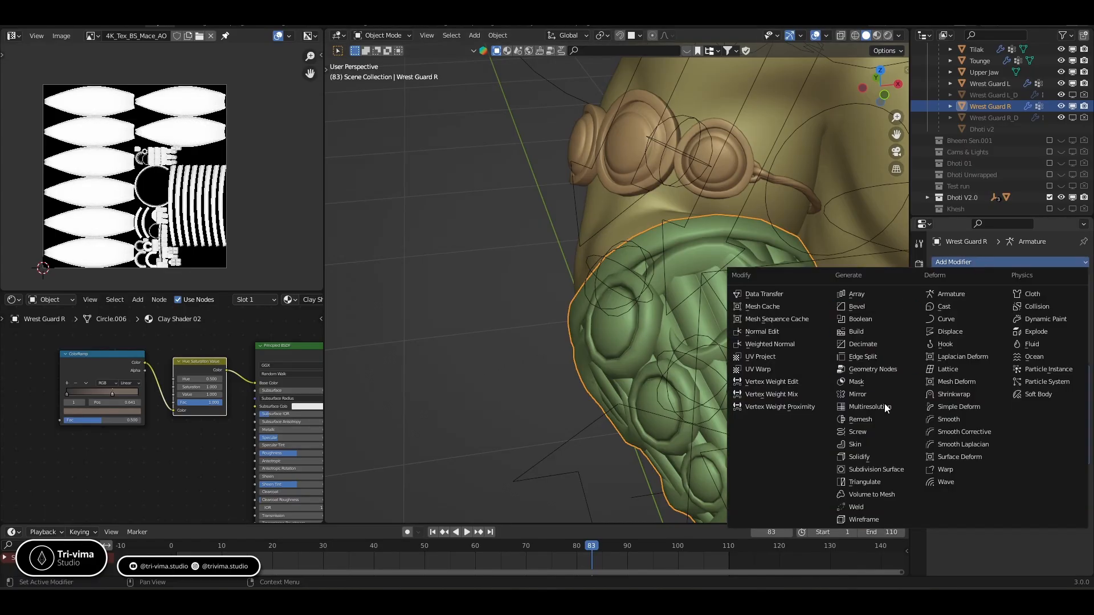
left_click(871, 477)
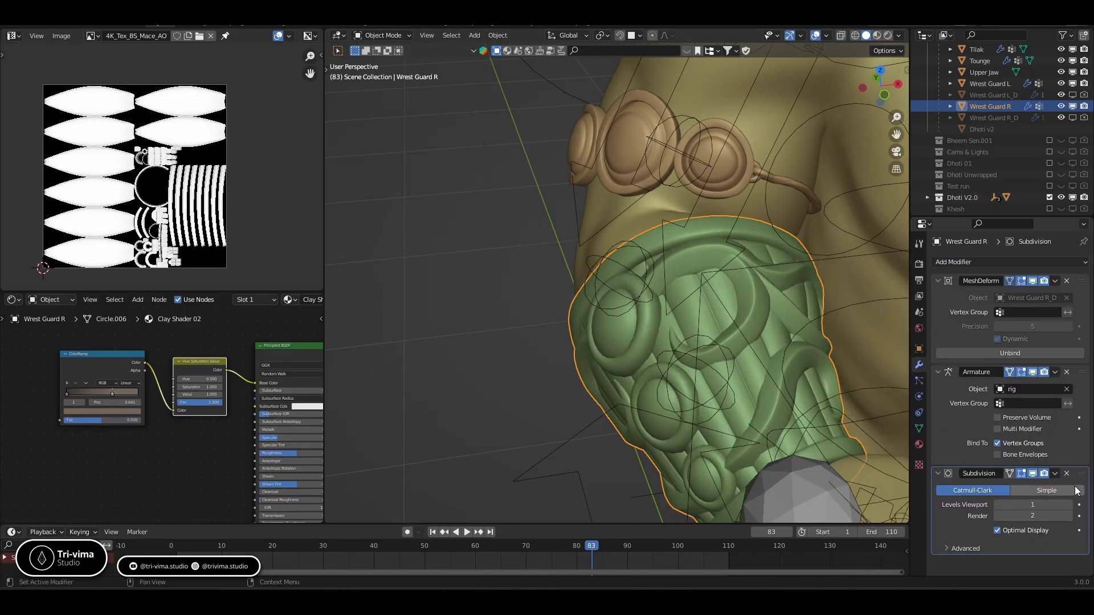
left_click(1070, 505)
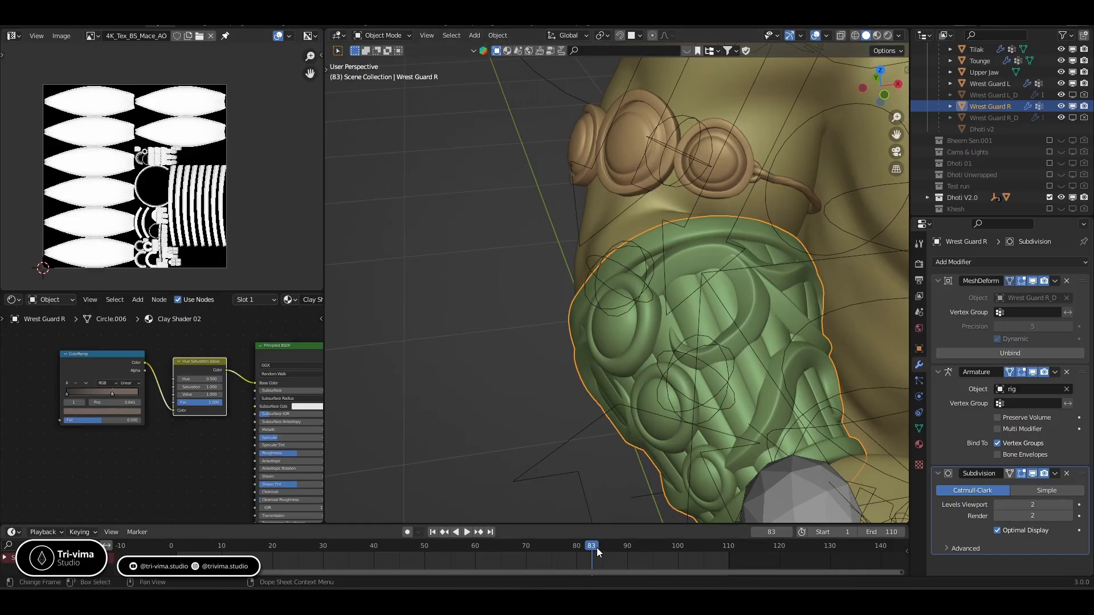
Advance the animation to frame 86 and put Wrest Guard R into Sculpt Mode
key("space")
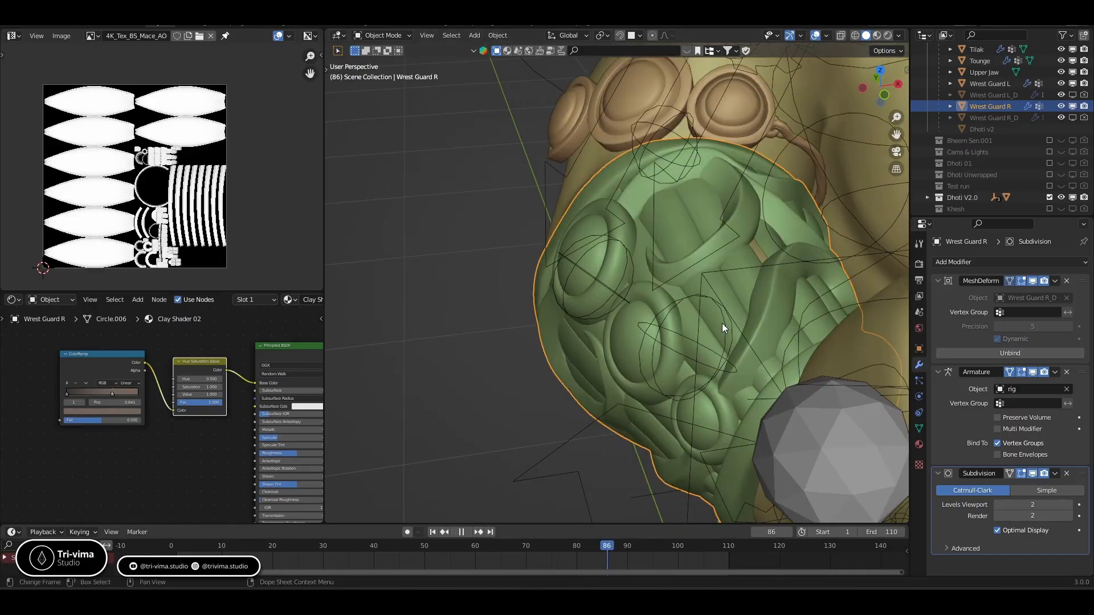
middle_click_drag(723, 323, 698, 341)
scroll(606, 377, "down", 2)
middle_click_drag(606, 377, 627, 387, "shift")
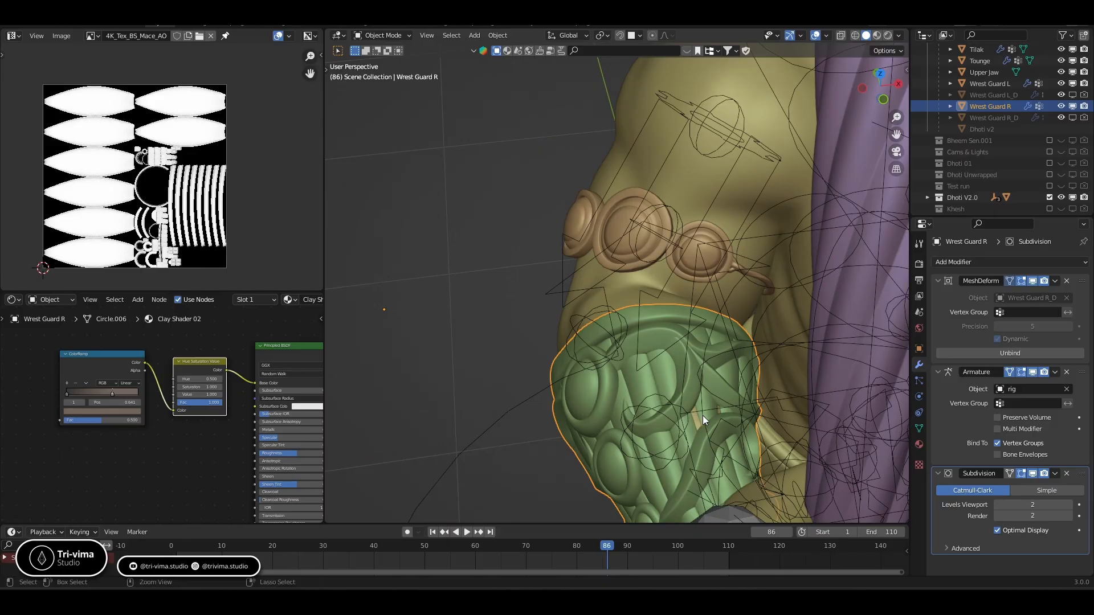
key("ctrl+Tab")
left_click(705, 449)
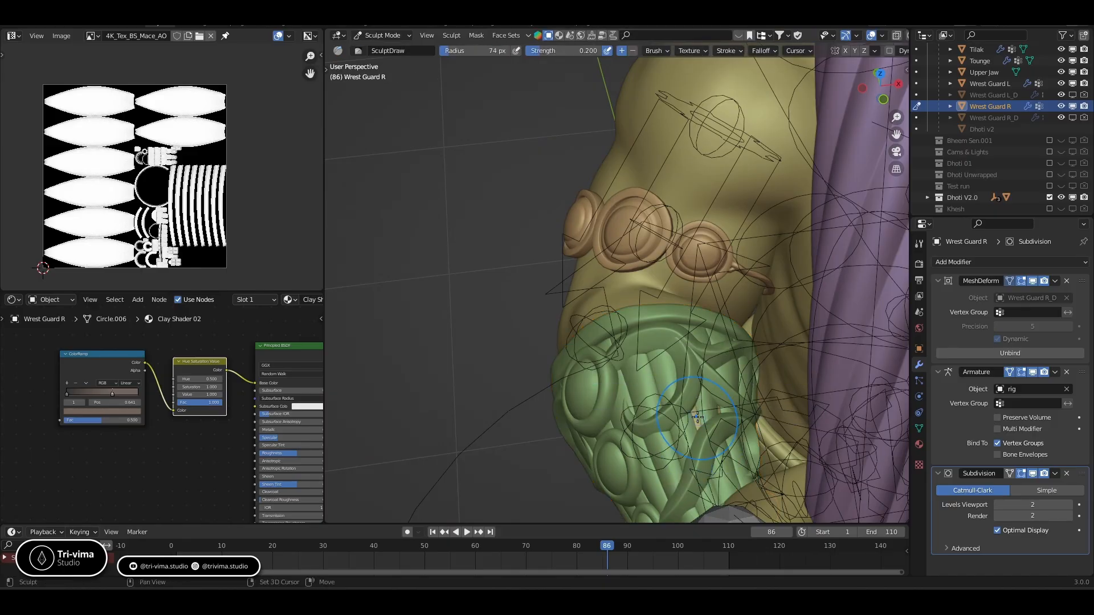
Nudge the wrist guard's surface with the Elastic Deform brush where the arm pokes through, and return to Object Mode
key("b")
key("Escape")
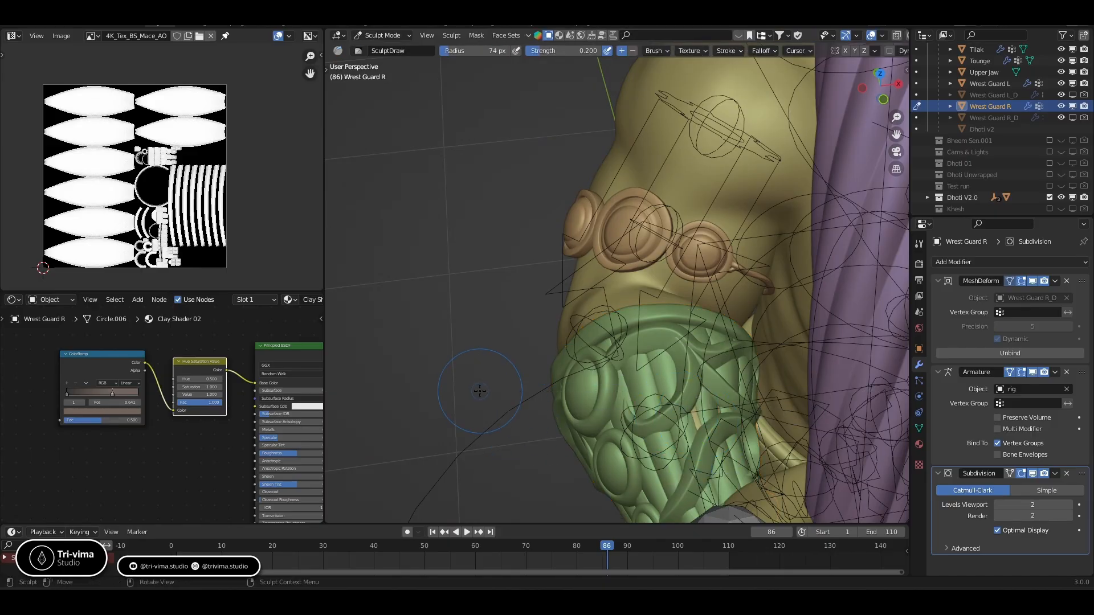
key("t")
left_click(370, 393)
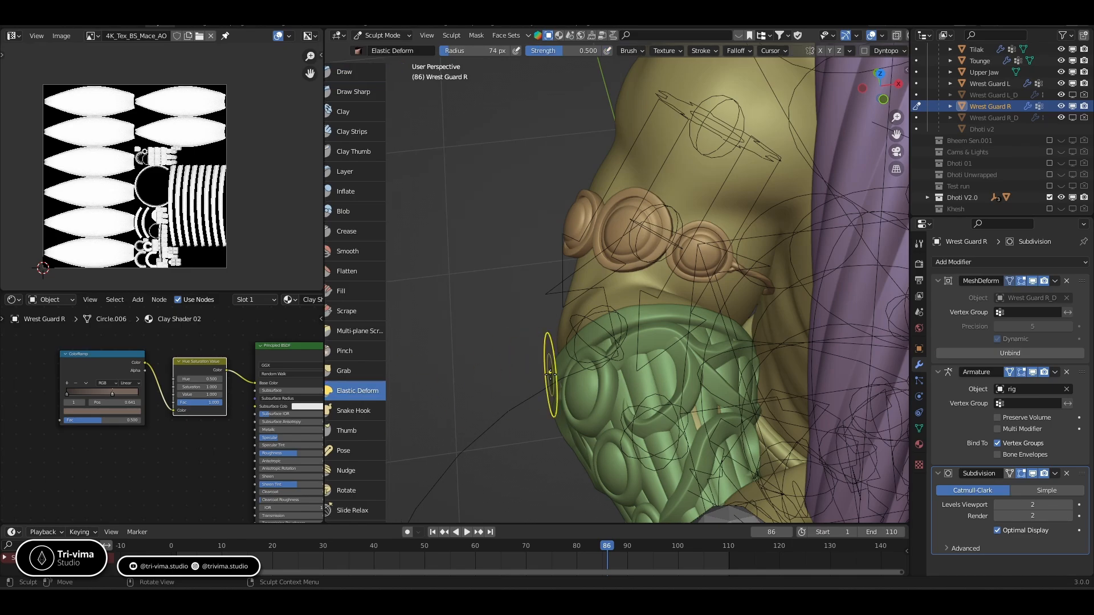
key("t")
left_click_drag(696, 416, 702, 416)
mouse_move(701, 416)
middle_mouse_down()
mouse_move(460, 397)
mouse_move(500, 308)
mouse_move(598, 376)
mouse_move(512, 239)
mouse_move(569, 447)
mouse_move(557, 323)
mouse_move(615, 452)
middle_mouse_up()
key("ctrl+Tab")
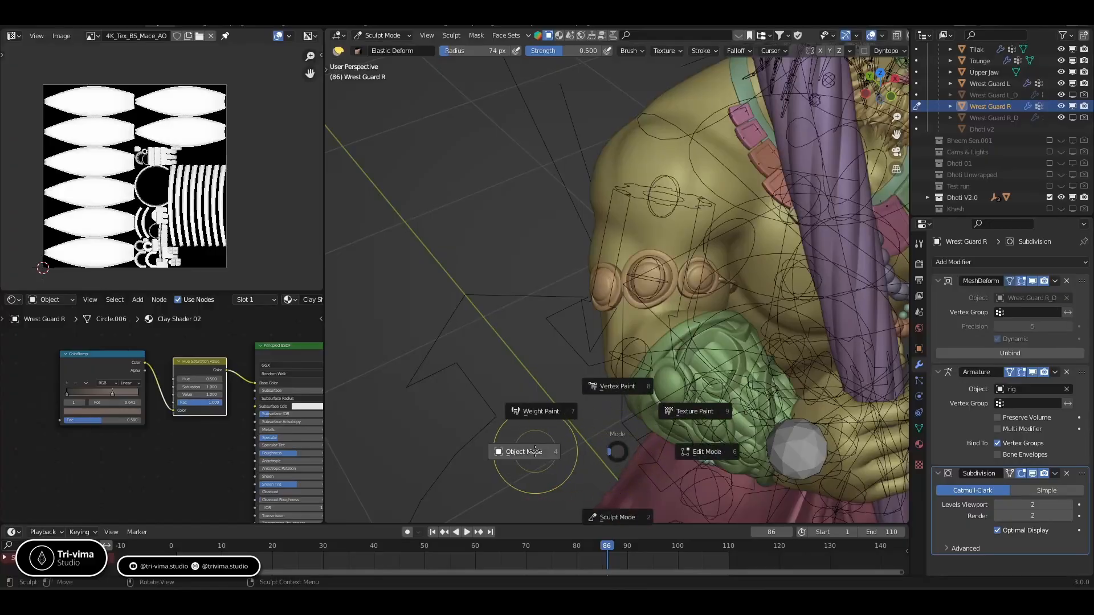
left_click(523, 453)
Scrub the animation back to frame 55 and examine how both wrist guards fit the forearms
left_click_drag(598, 548, 450, 547)
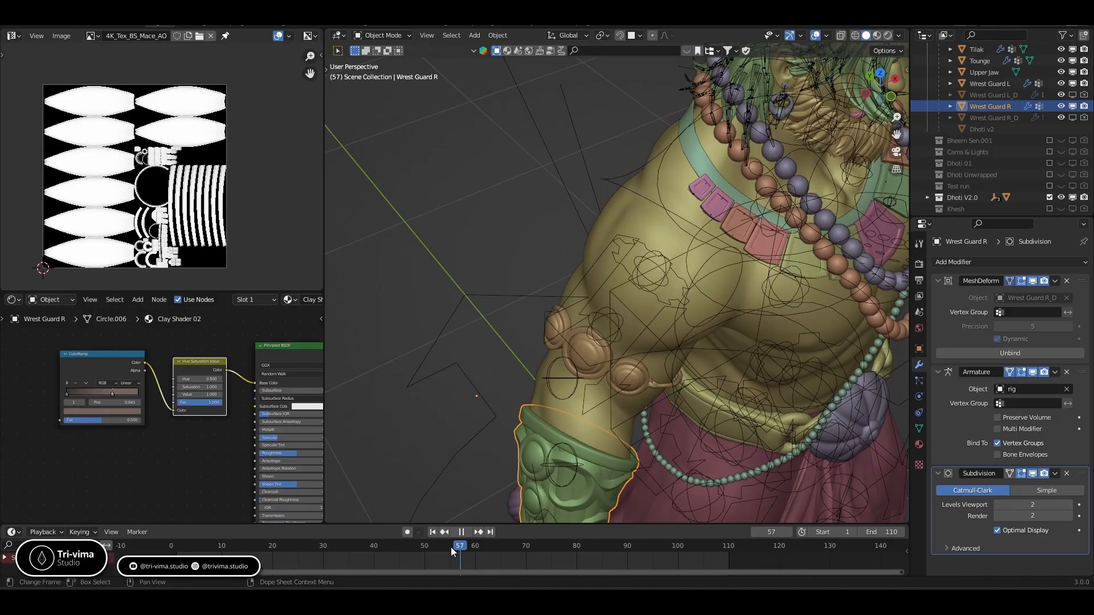
middle_click_drag(461, 502, 545, 351)
scroll(545, 351, "up", 4)
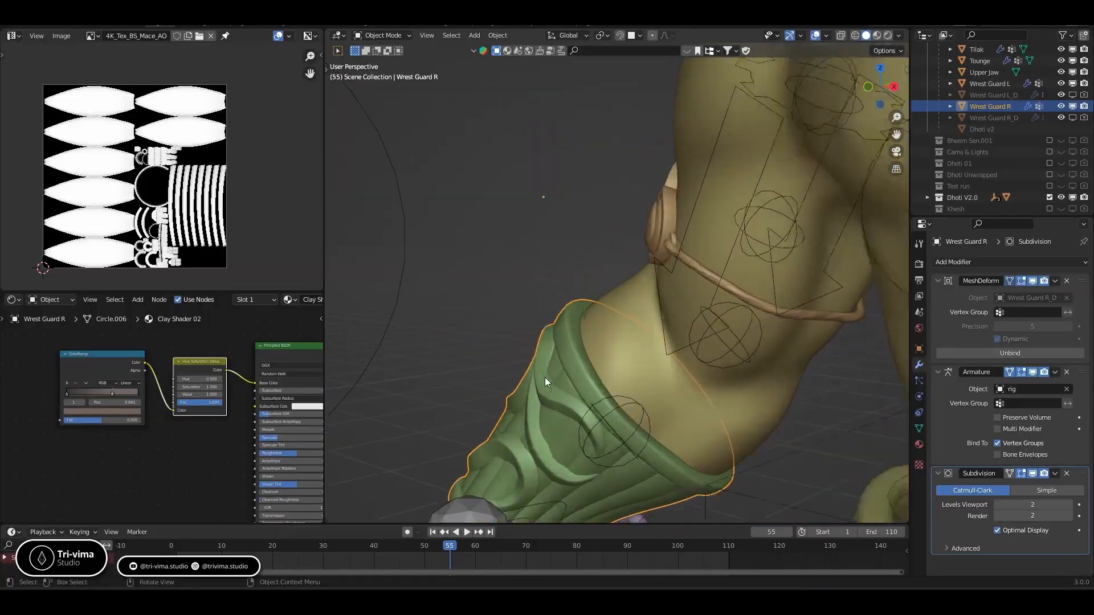
middle_click_drag(690, 422, 511, 313, "shift")
scroll(511, 313, "down", 2)
scroll(516, 313, "down", 3)
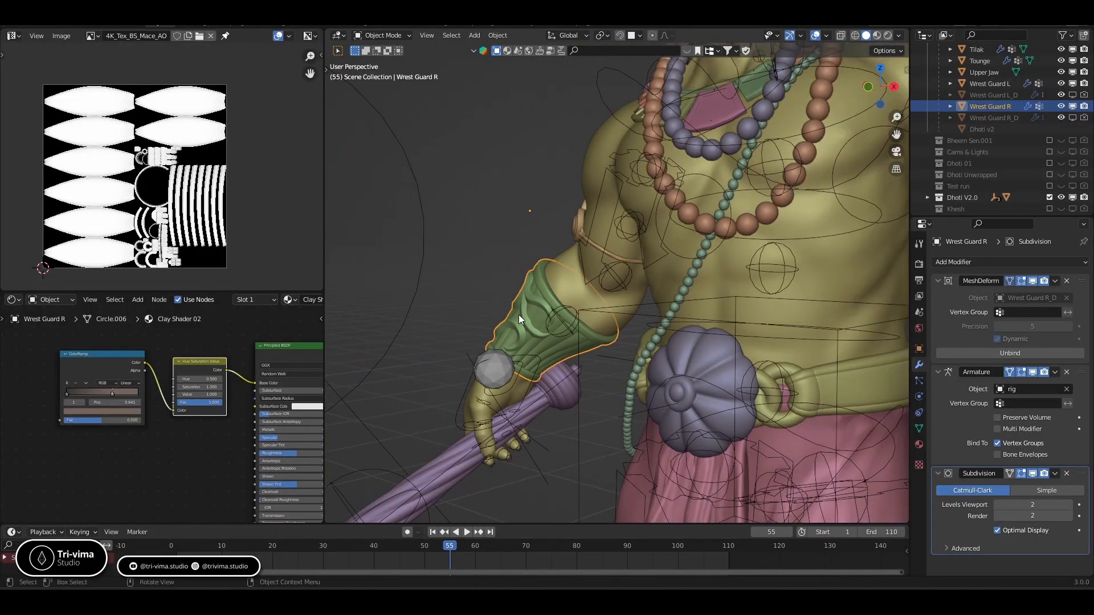
middle_click_drag(687, 398, 561, 386, "shift")
scroll(729, 432, "up", 4)
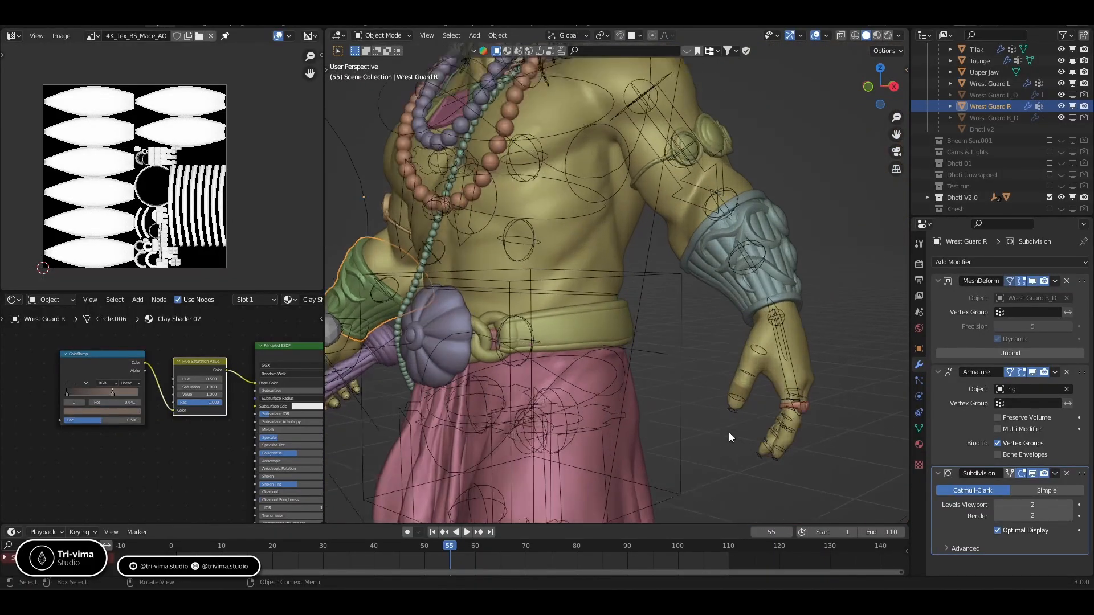
scroll(620, 364, "down", 3)
middle_click_drag(344, 325, 551, 348, "shift")
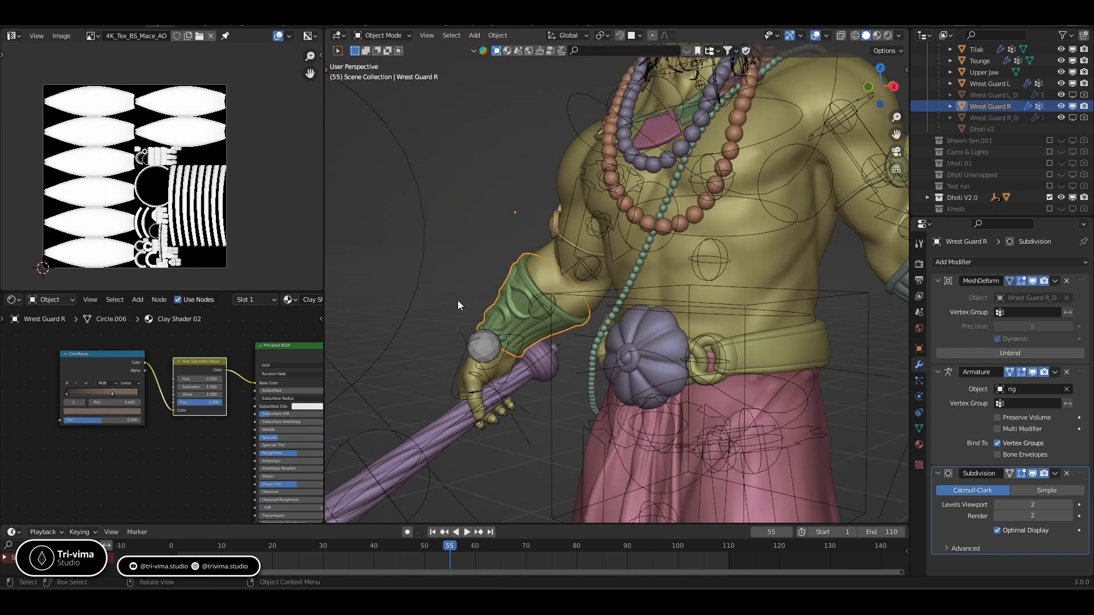
Return to frame 1 and open a Wavefront OBJ export of Wrest Guard R limited to the selection
left_click(431, 531)
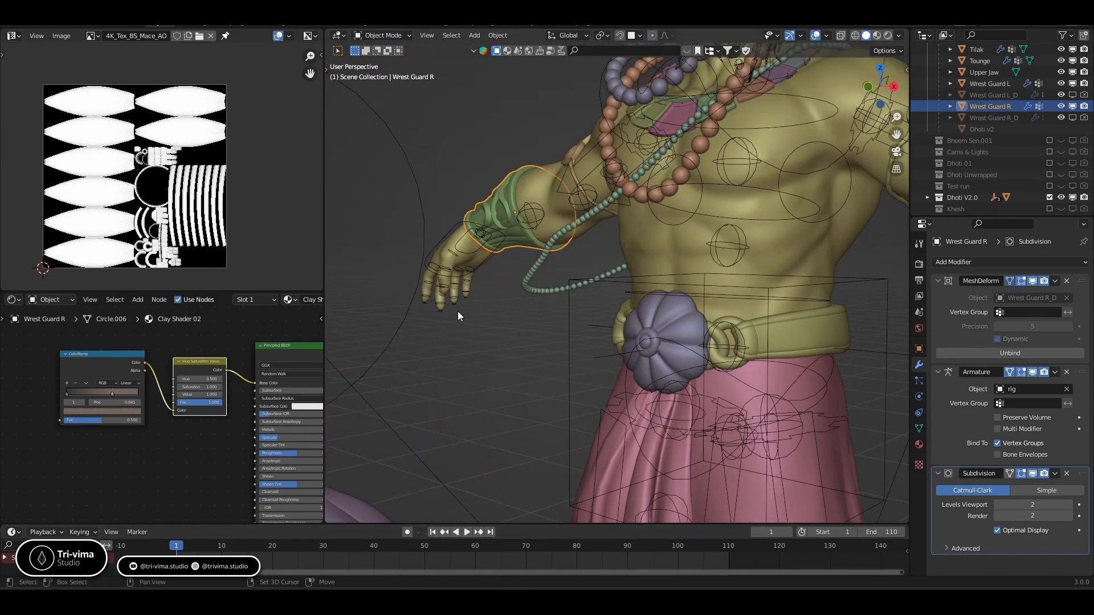
middle_click_drag(457, 311, 590, 375, "shift")
left_click(26, 25)
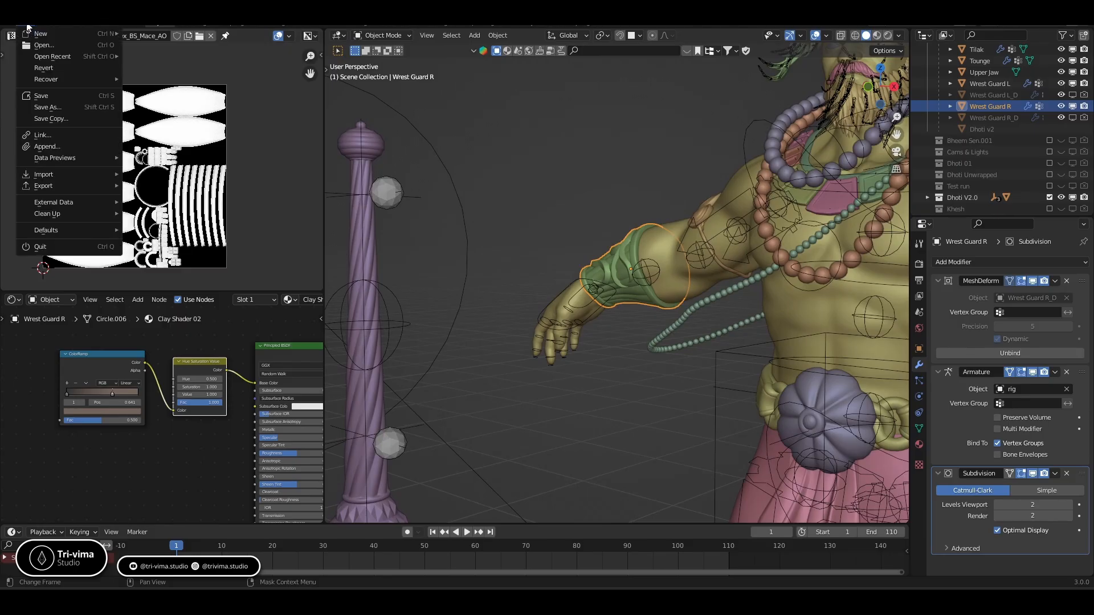
mouse_move(68, 189)
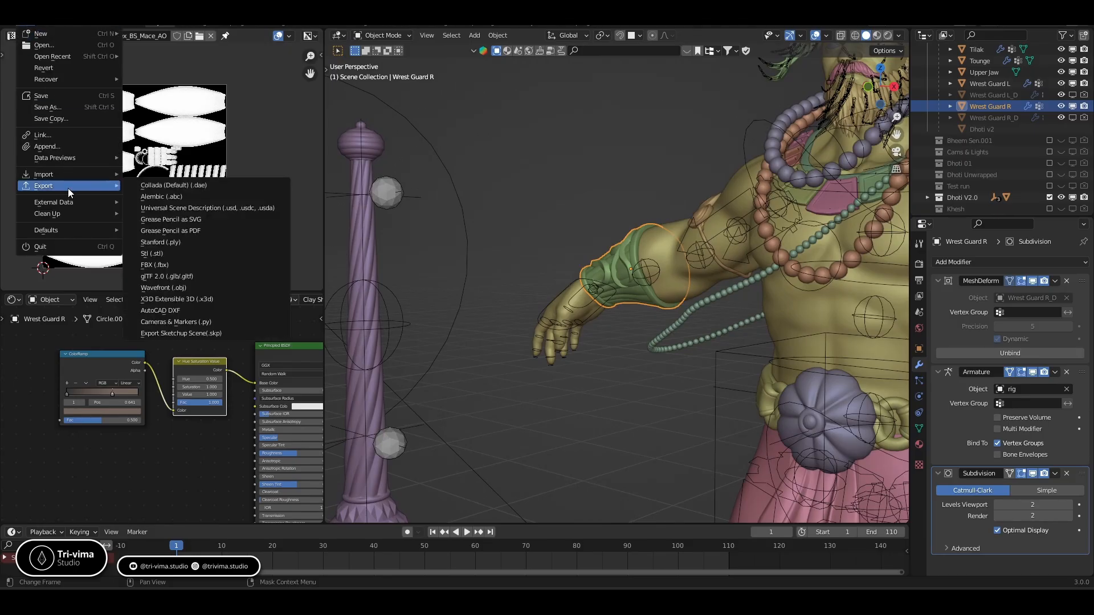
left_click(163, 288)
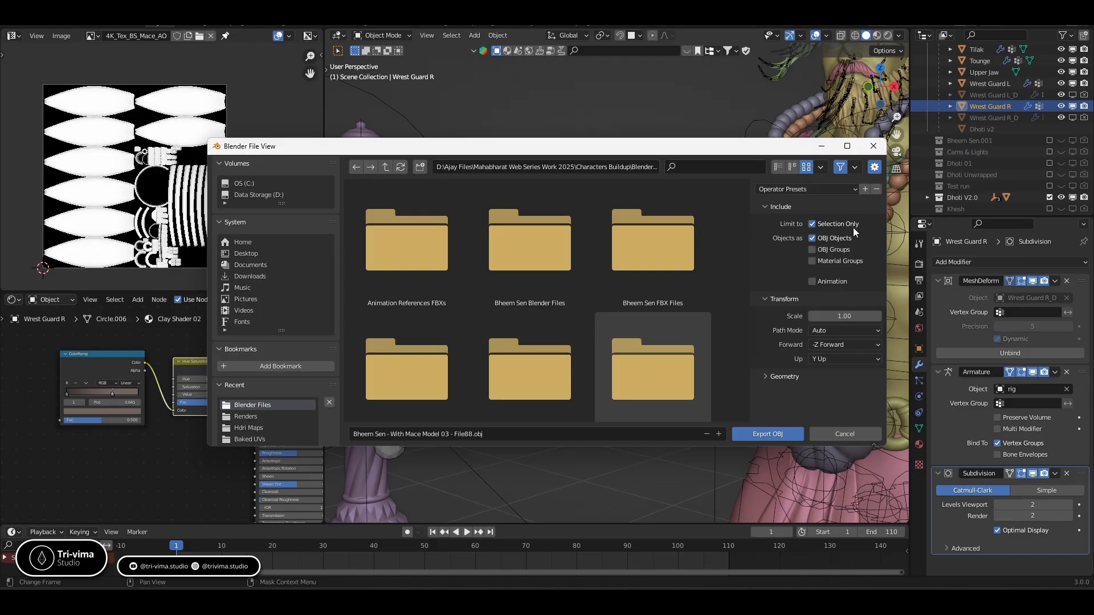
scroll(607, 385, "down", 5)
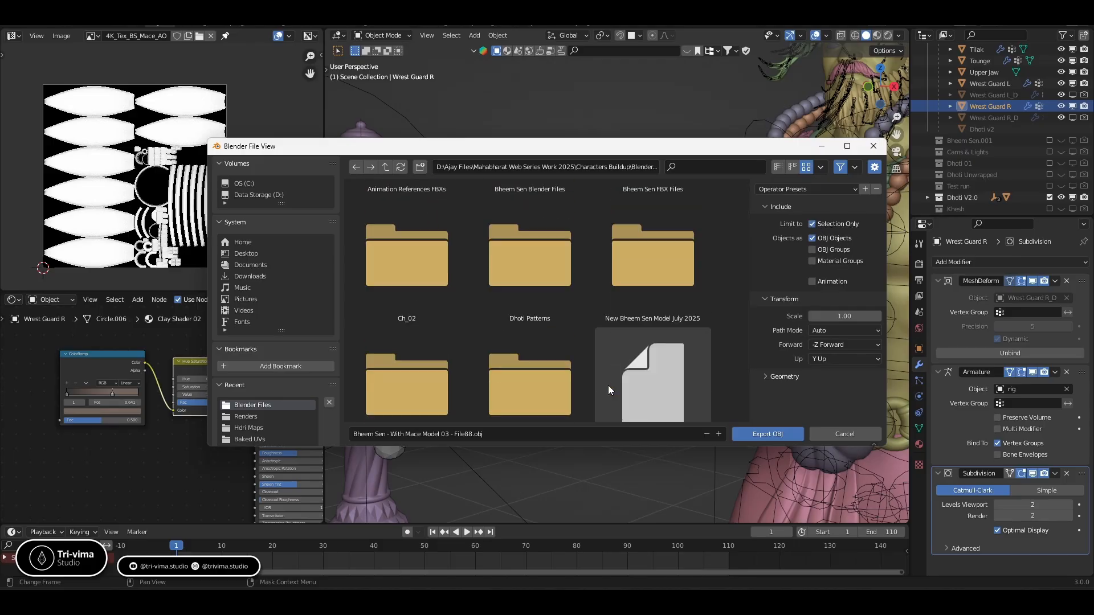
scroll(607, 384, "down", 6)
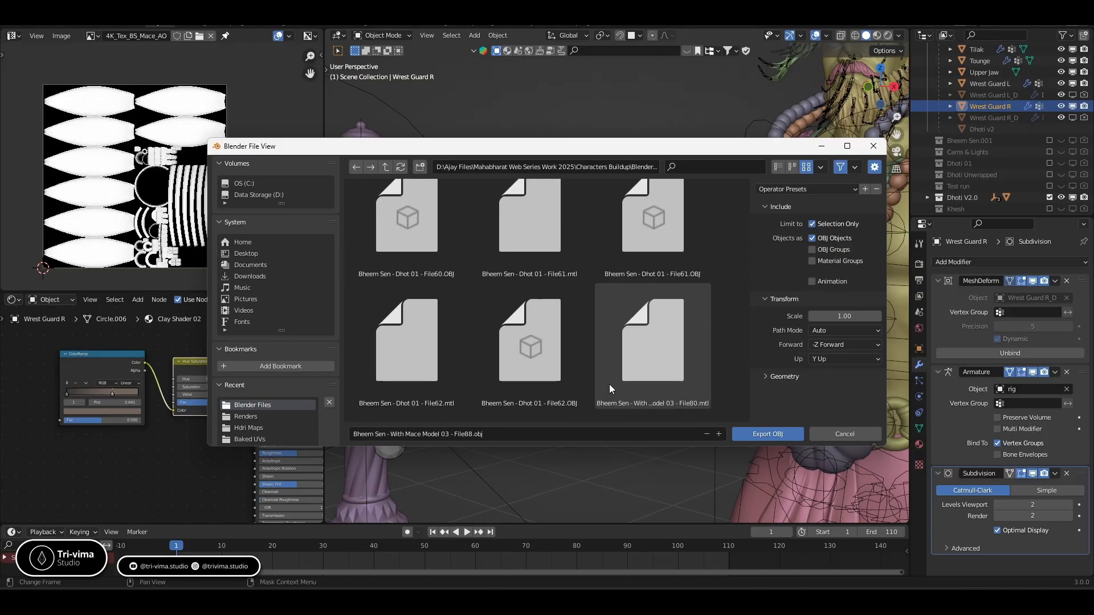
scroll(610, 383, "down", 4)
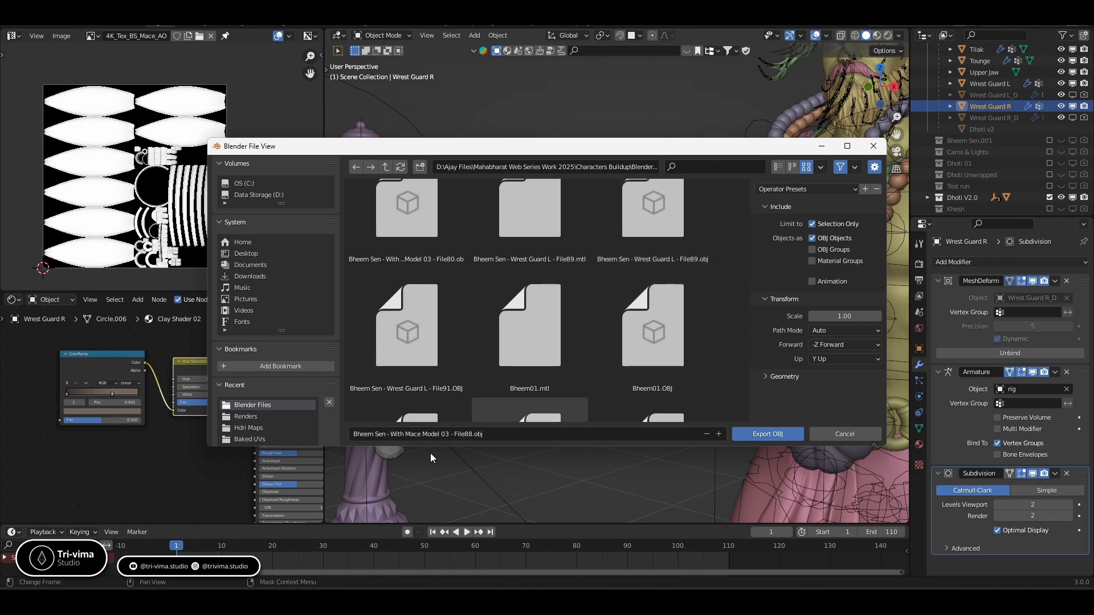
Name the export file "Bheem Sen - Wreat Gaurd R - File88.obj" and export the OBJ
left_click(421, 435)
left_click_drag(396, 436, 446, 428)
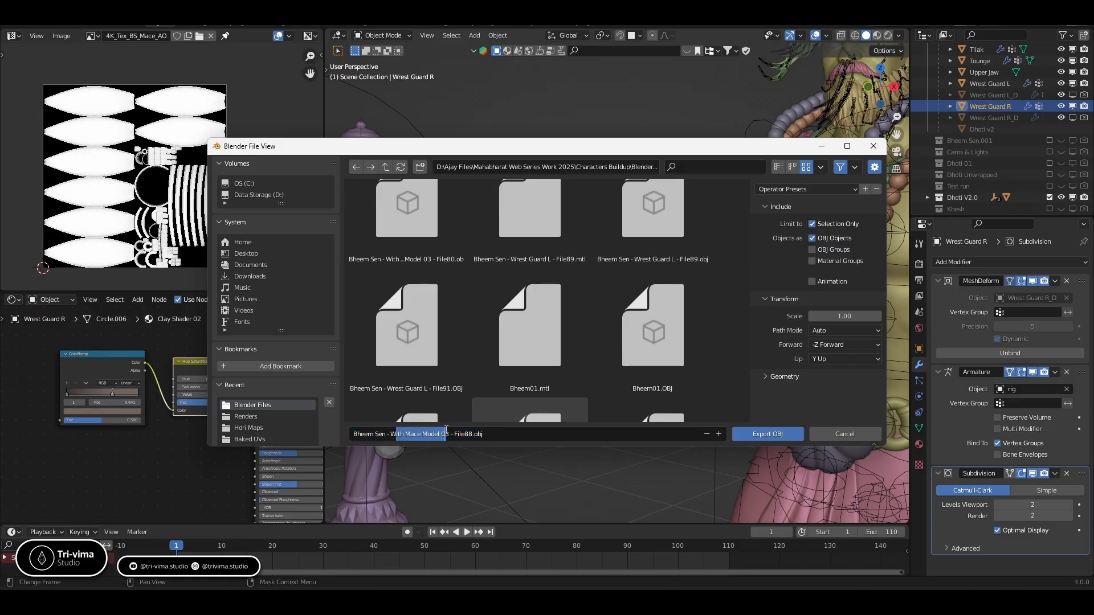
type("Wreat Ga")
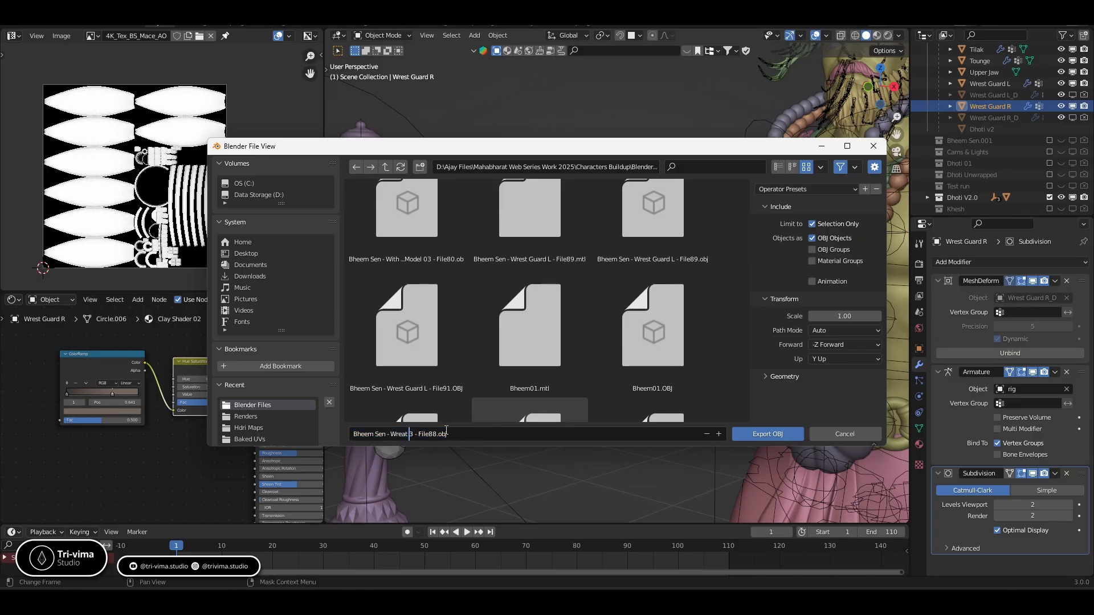
type("urd R")
key("Delete")
key("Return")
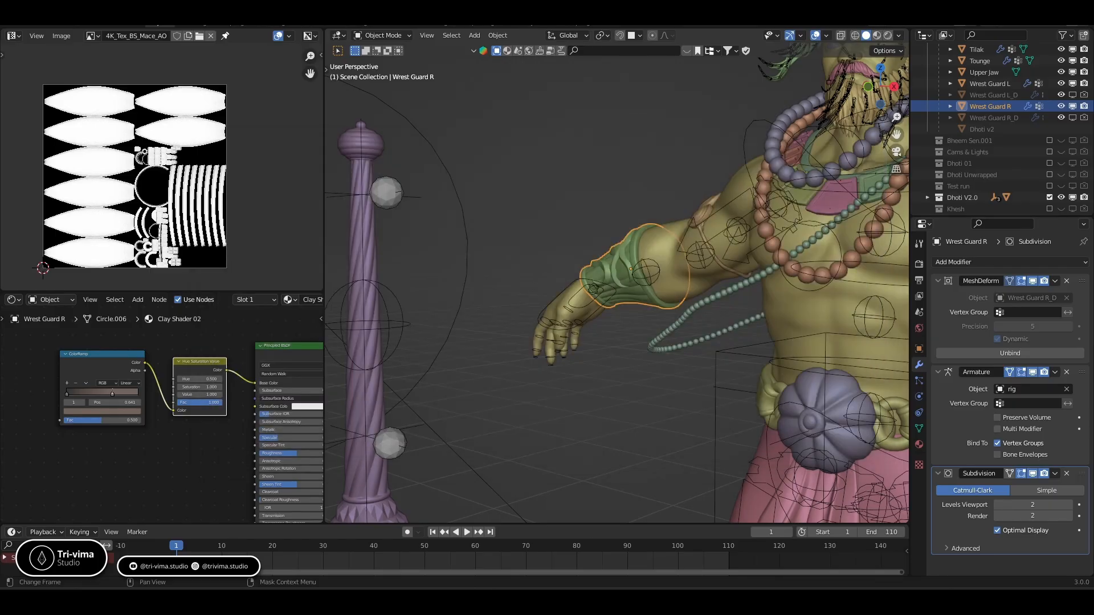
Switch to the other Blender window with the tongue mesh and save the baked 4K_Tex_BS_Tounge_AO image
left_click(593, 556)
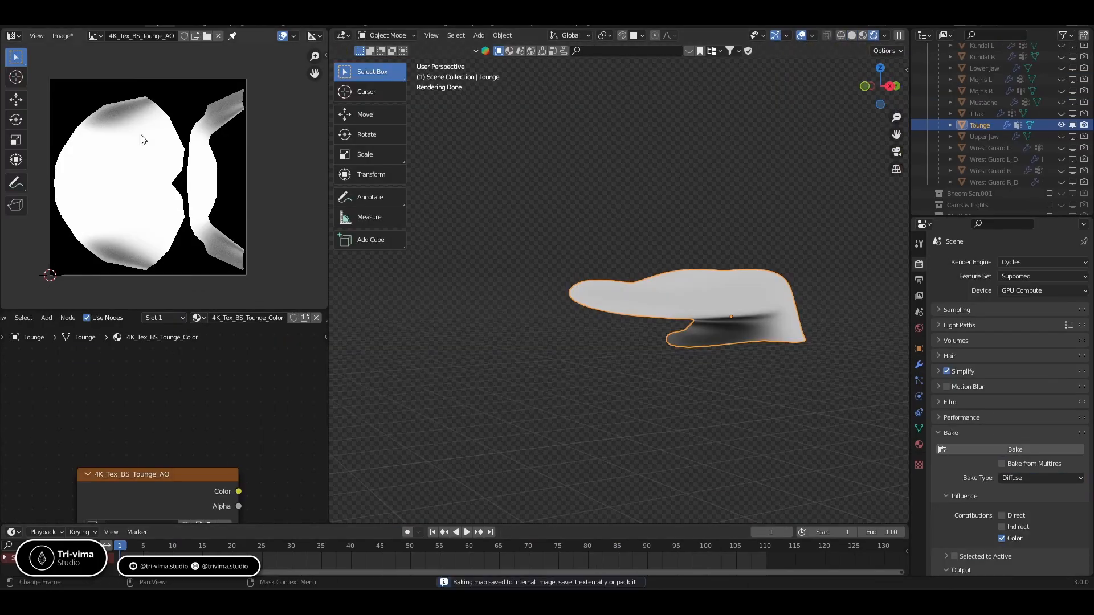
left_click(62, 35)
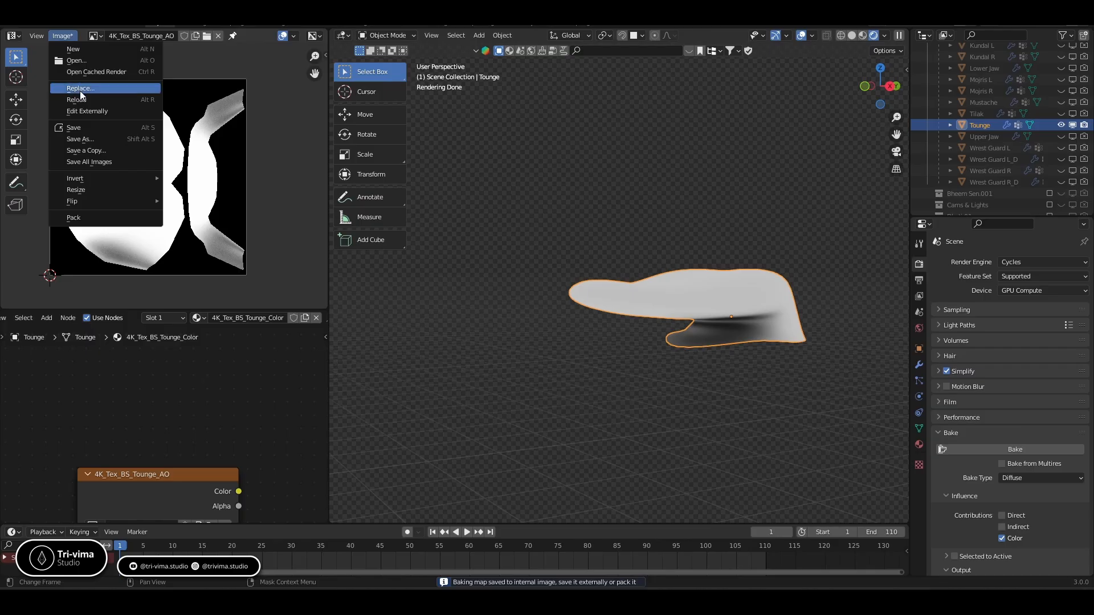
left_click(83, 132)
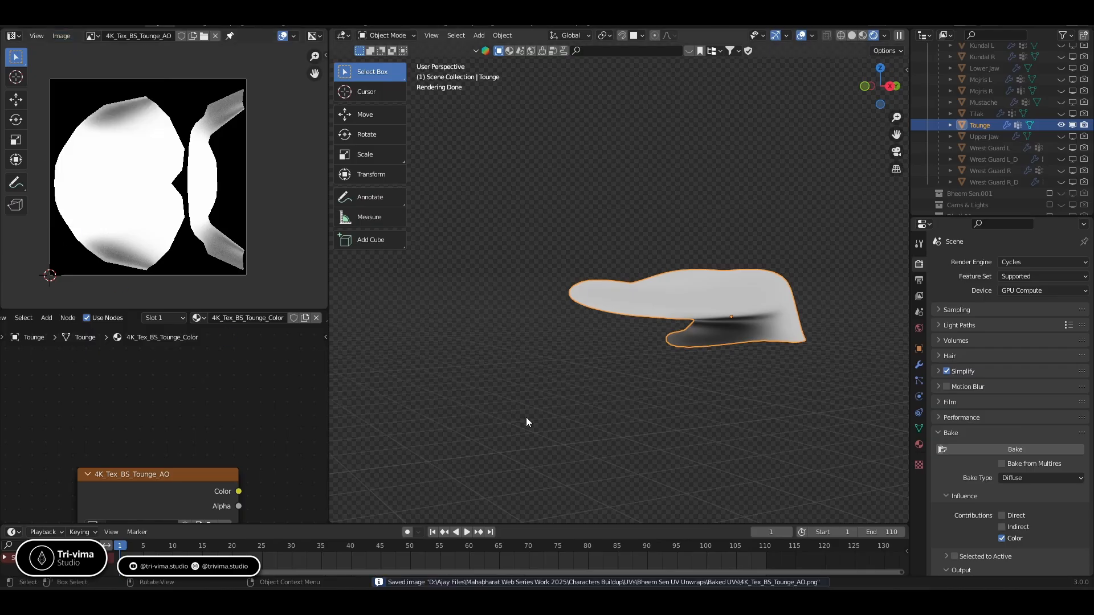
Move the AO image texture node slightly higher in the tongue's material node tree and save the blend file
key("ctrl+Tab")
left_click(441, 420)
scroll(307, 414, "down", 2)
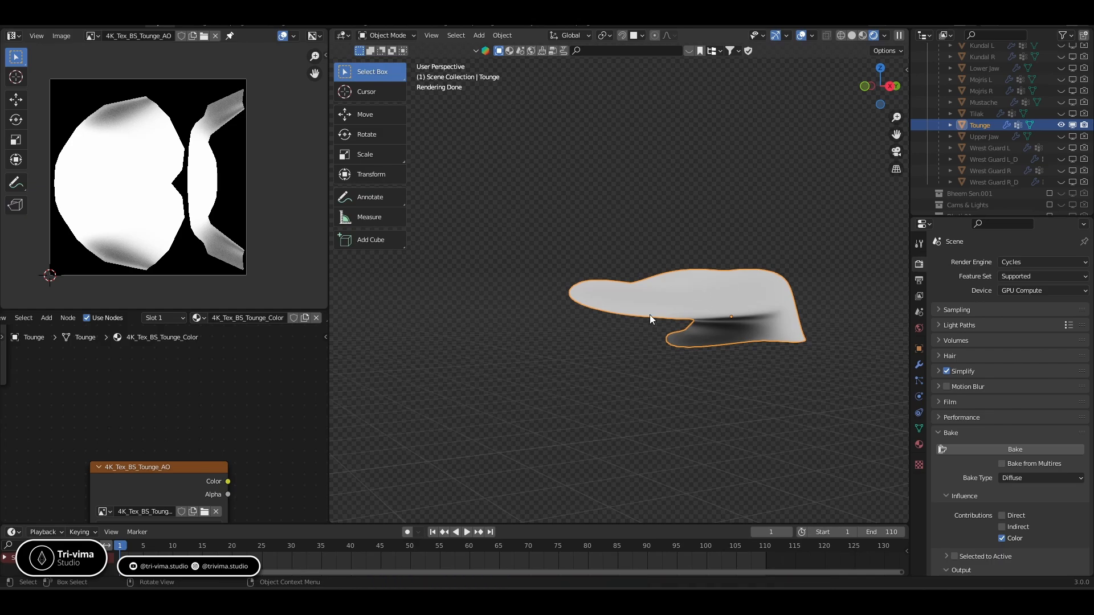
scroll(264, 433, "down", 4)
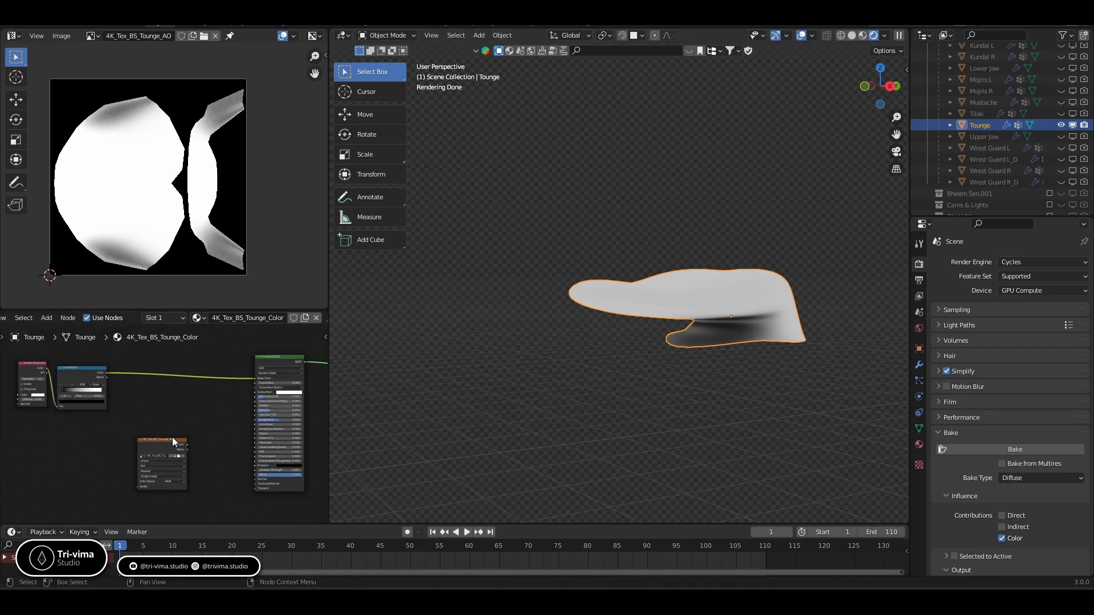
left_click_drag(172, 437, 168, 412)
key("ctrl+s")
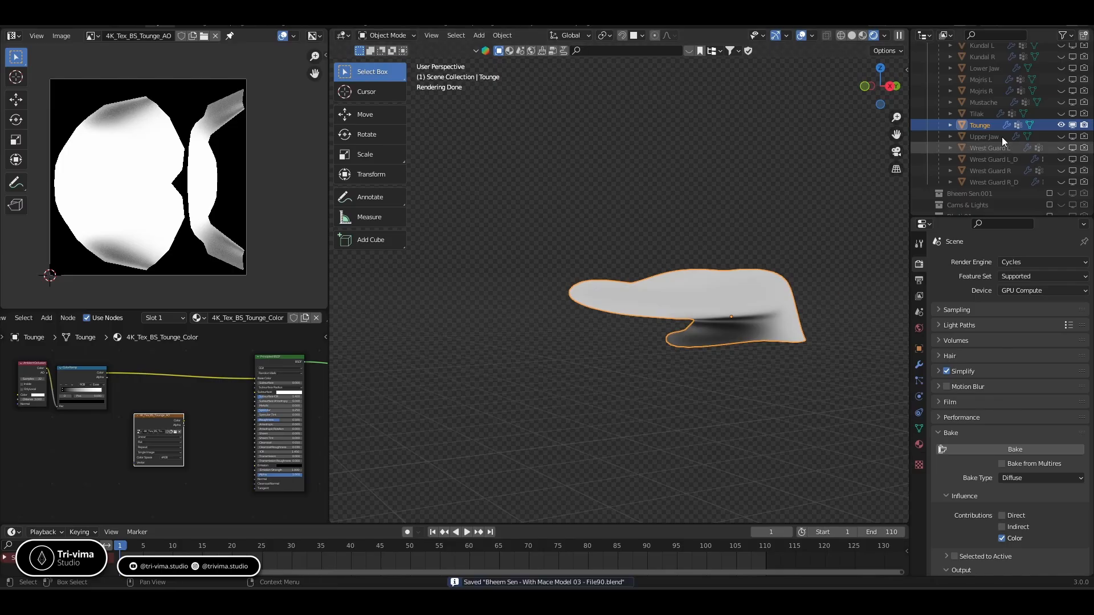
left_click(1059, 138)
left_click(1084, 138)
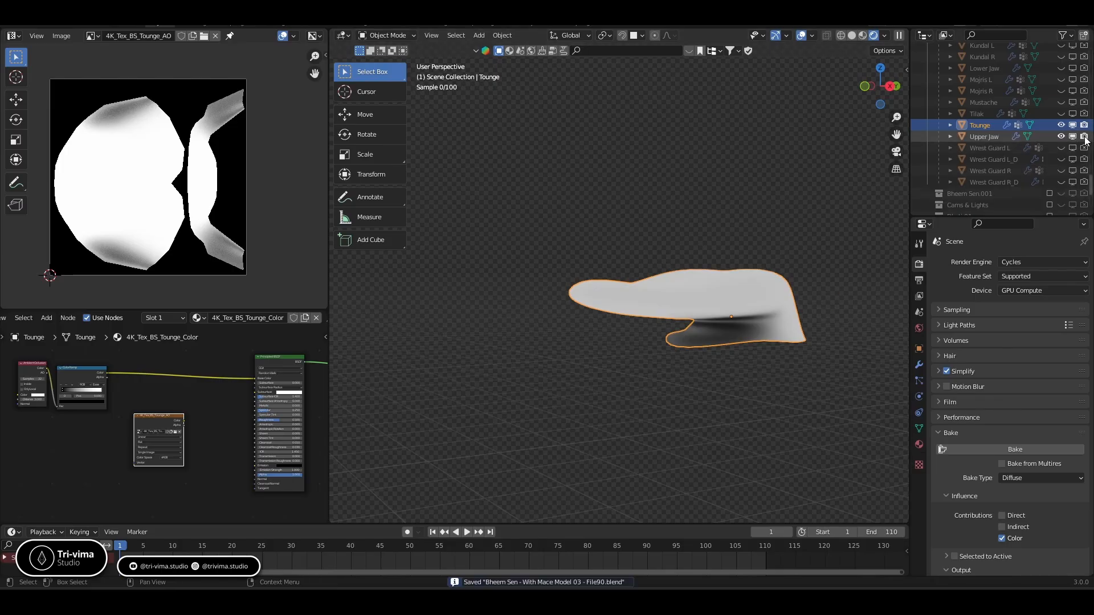
left_click(1061, 137)
Hide Tounge, enable Wrest Guard L and Wrest Guard R for viewport and render, and view them in Solid shading
left_click(1061, 125)
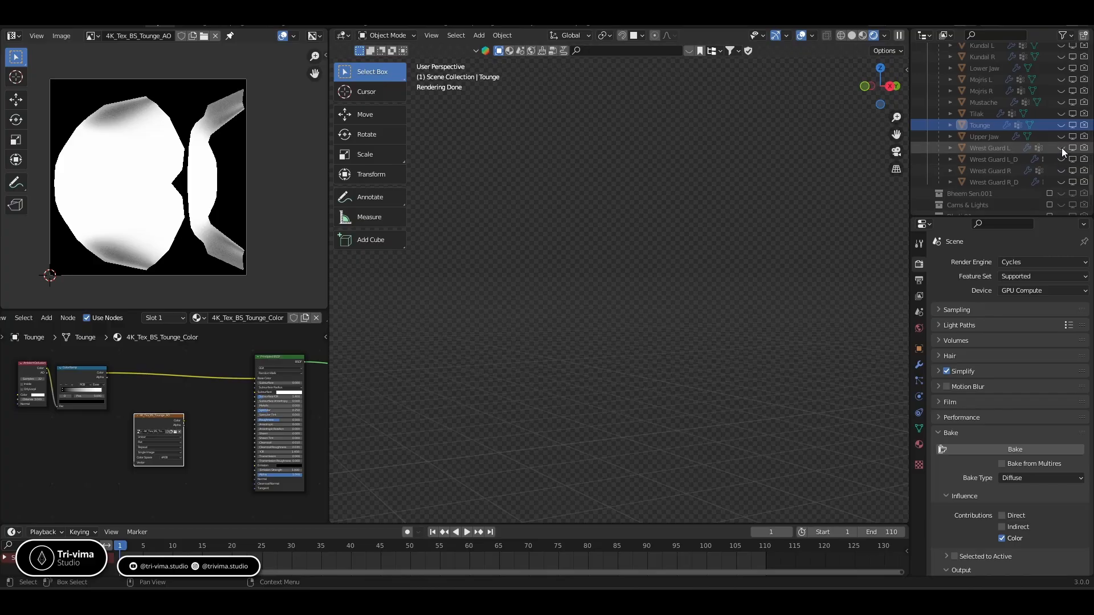
left_click(1061, 147)
left_click(1083, 148)
left_click(1060, 170)
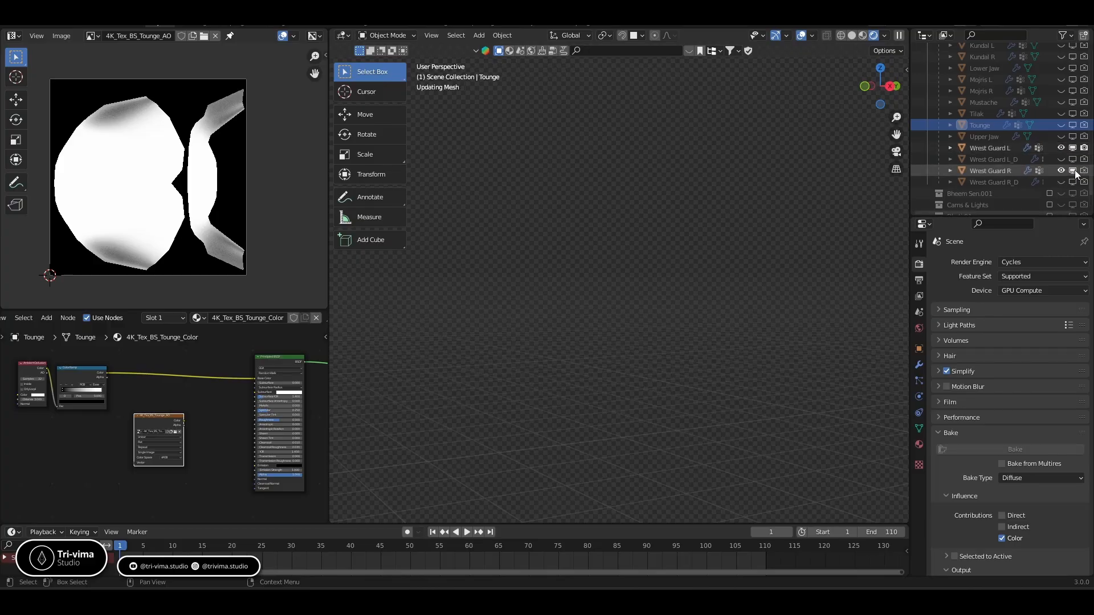
left_click(1084, 170)
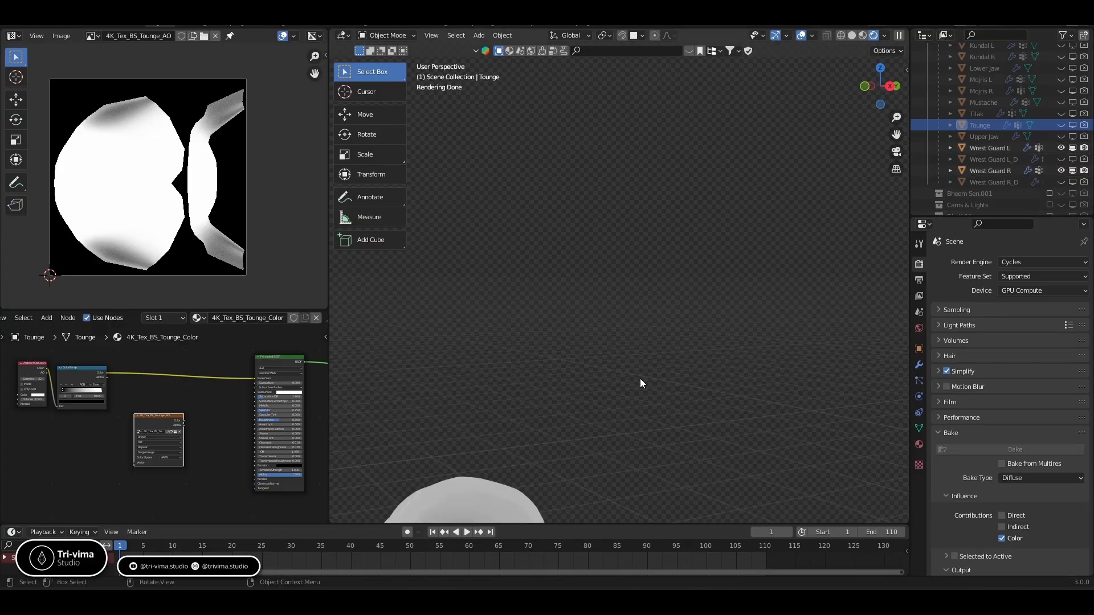
left_click(852, 36)
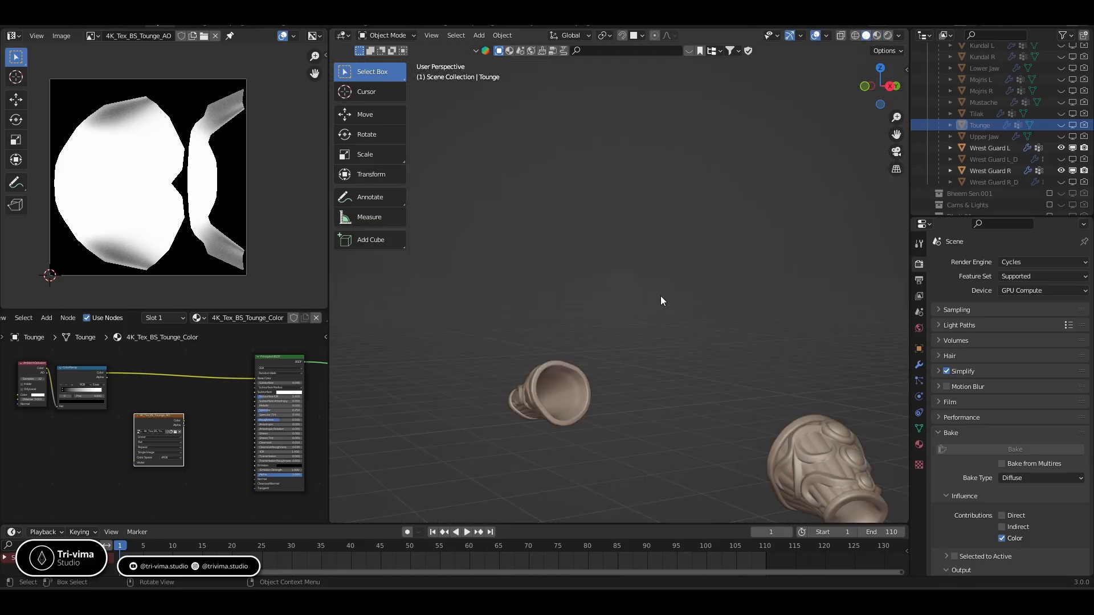
mouse_move(661, 295)
middle_mouse_down()
mouse_move(766, 333)
mouse_move(827, 251)
mouse_move(540, 318)
mouse_move(583, 348)
mouse_move(635, 350)
middle_mouse_up()
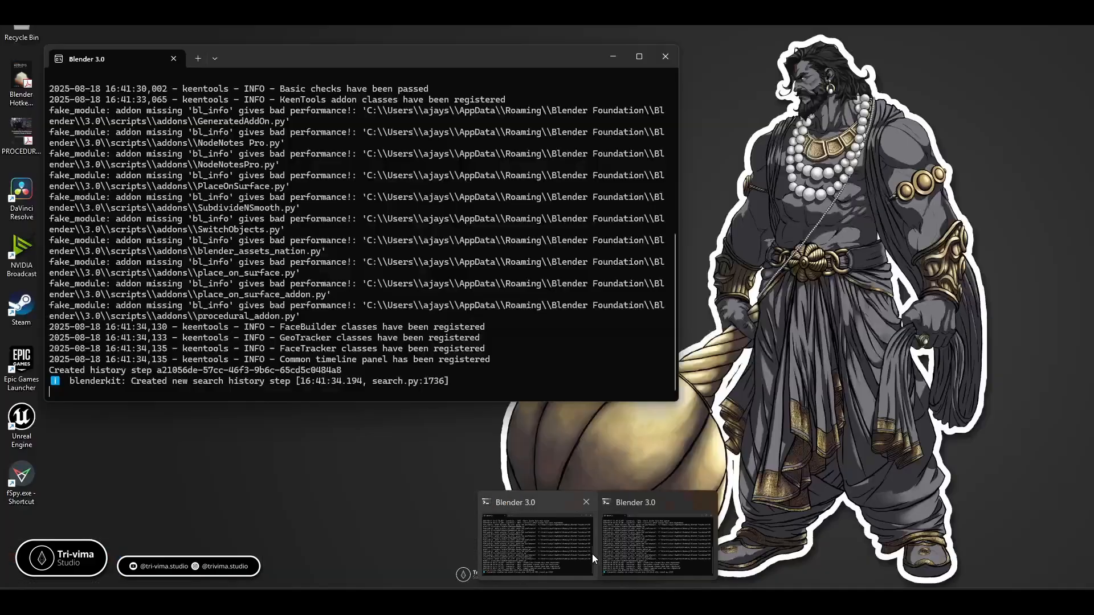
Switch back to the Blender window containing the full rigged character
mouse_move(623, 601)
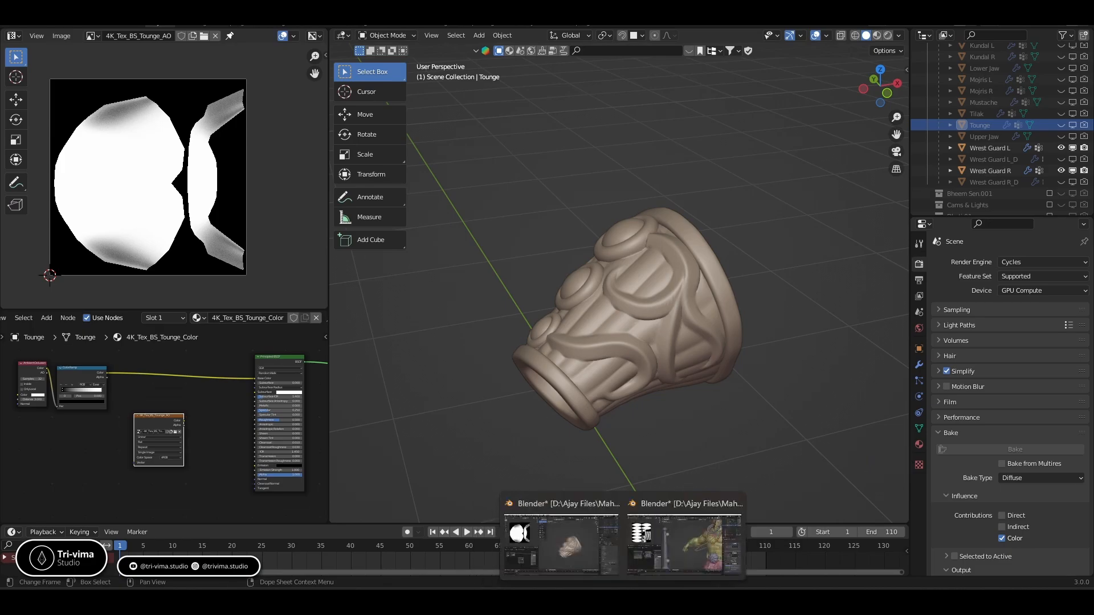
left_click(652, 559)
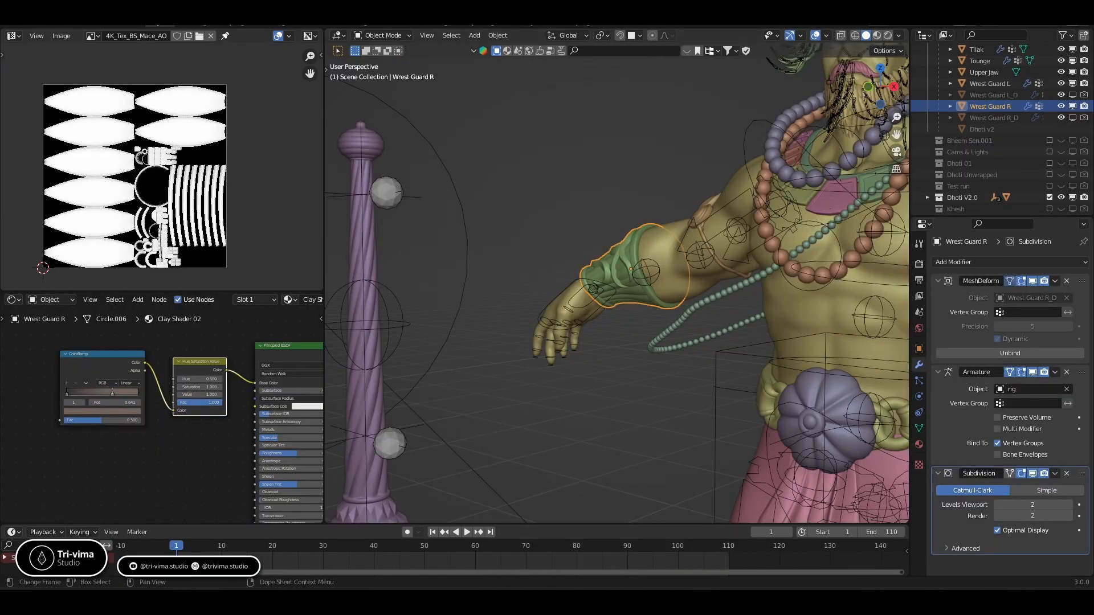
Switch to the baking Blender window and import Bheem Sen - Wreat Gaurd R - File88.obj as a Wavefront OBJ
left_click(577, 520)
scroll(451, 346, "down", 1)
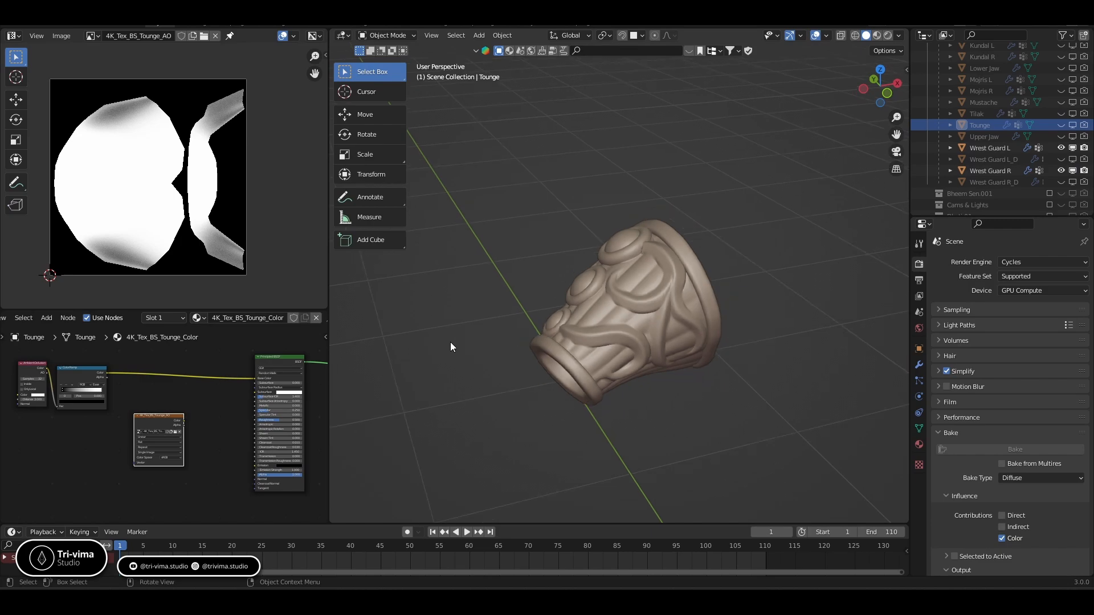
left_click(26, 24)
mouse_move(57, 176)
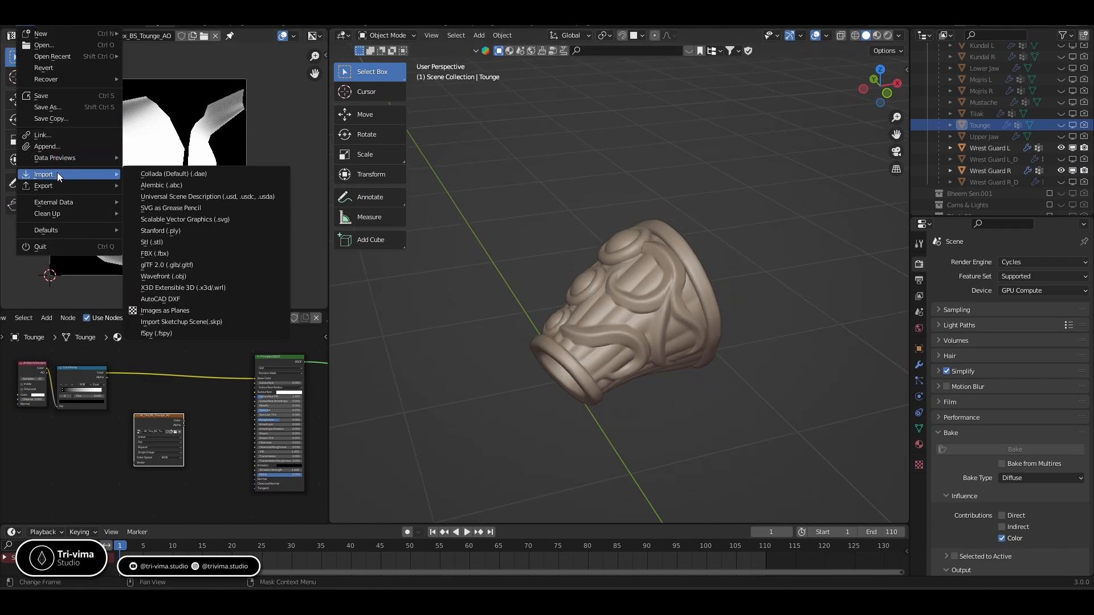
left_click(158, 276)
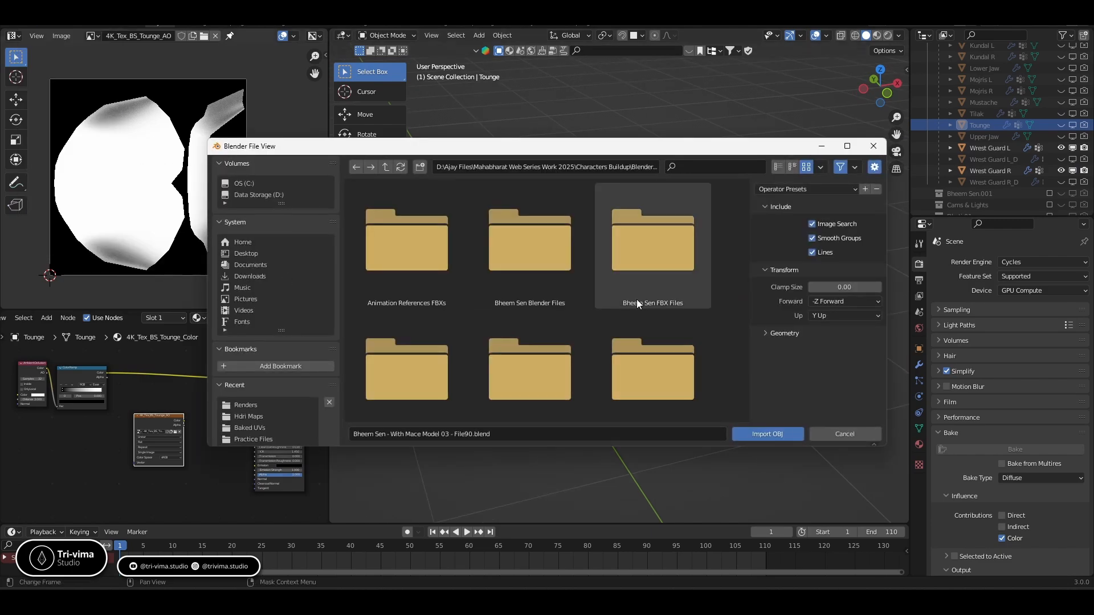
scroll(665, 298, "down", 5)
scroll(665, 299, "down", 8)
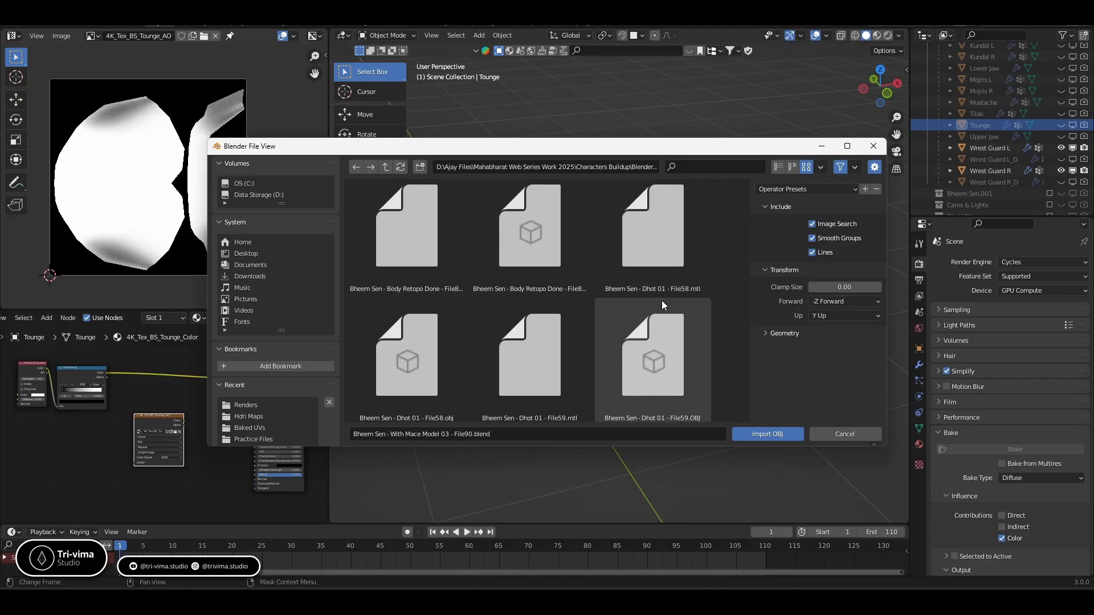
left_click(659, 330)
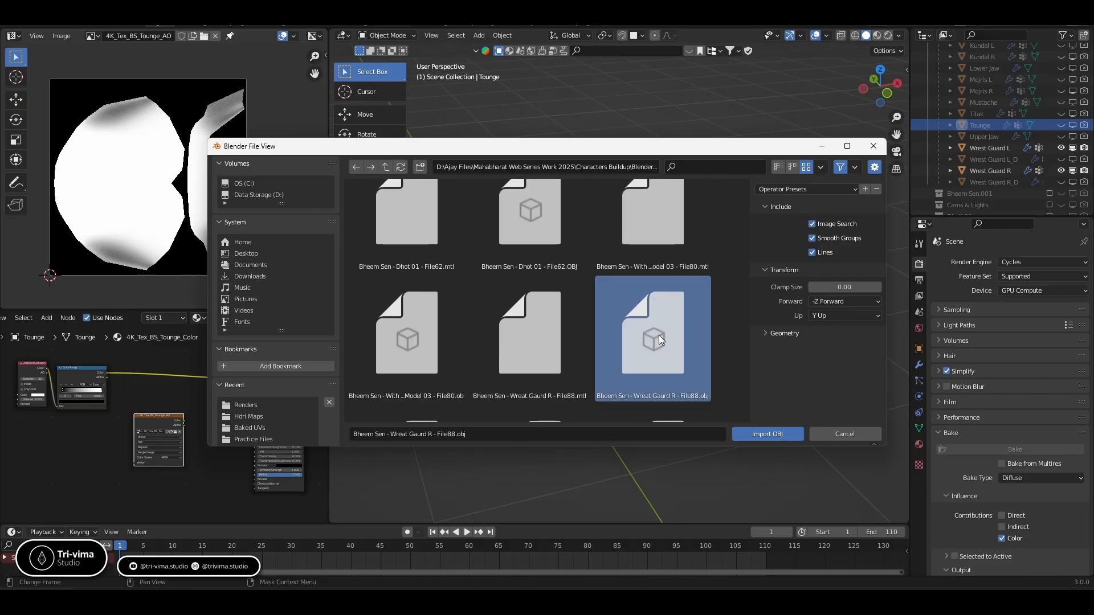
left_click(772, 437)
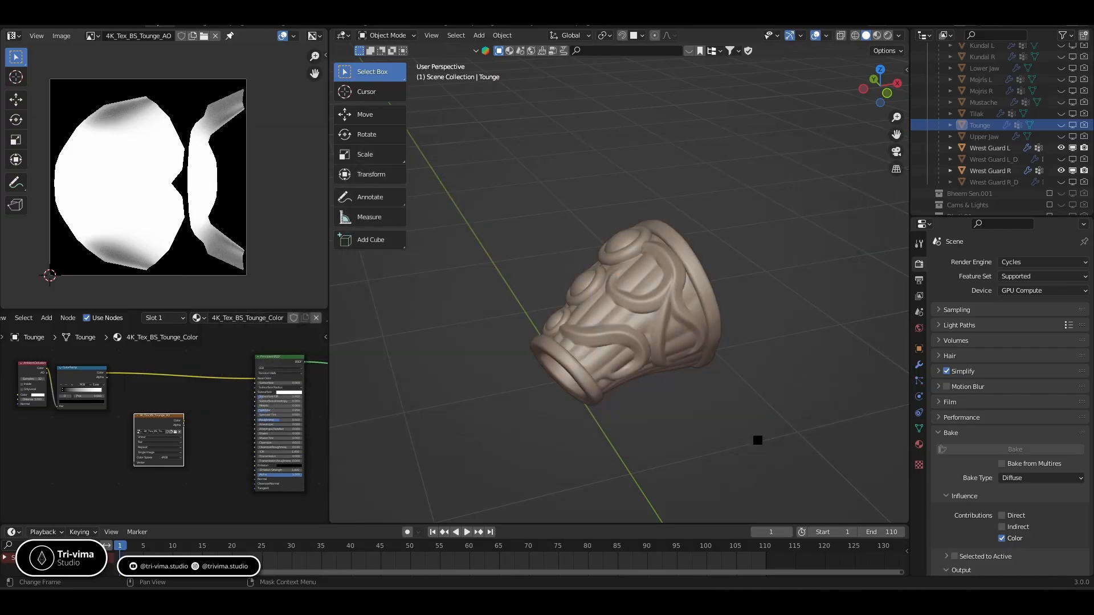
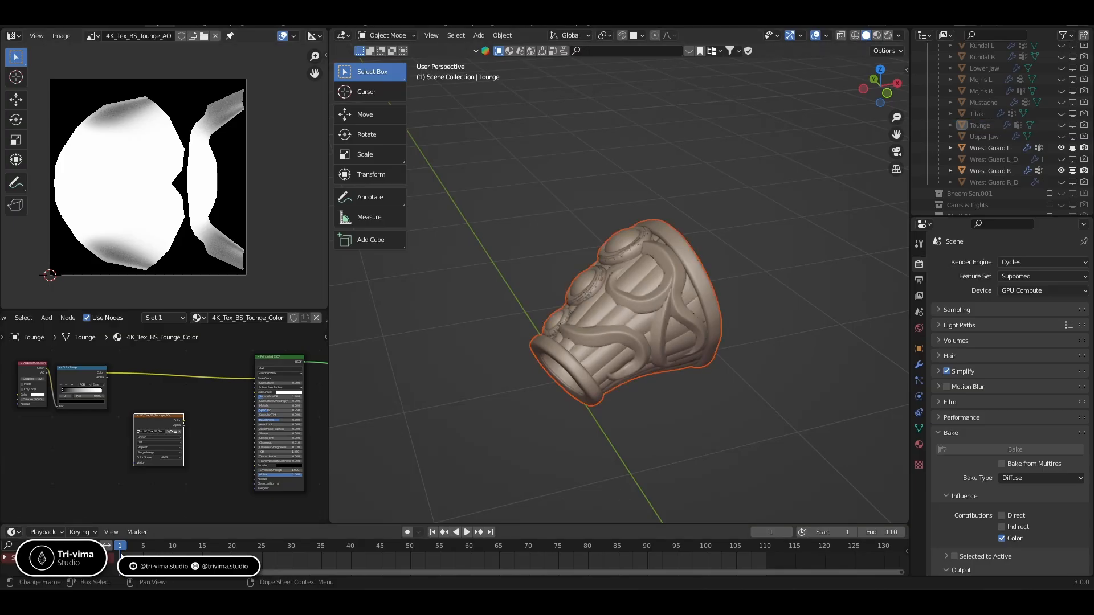
Inspect the imported wrist guard's surface and mesh density against the original Wrest Guard R, and check the imported mesh's modifiers
scroll(641, 291, "up", 6)
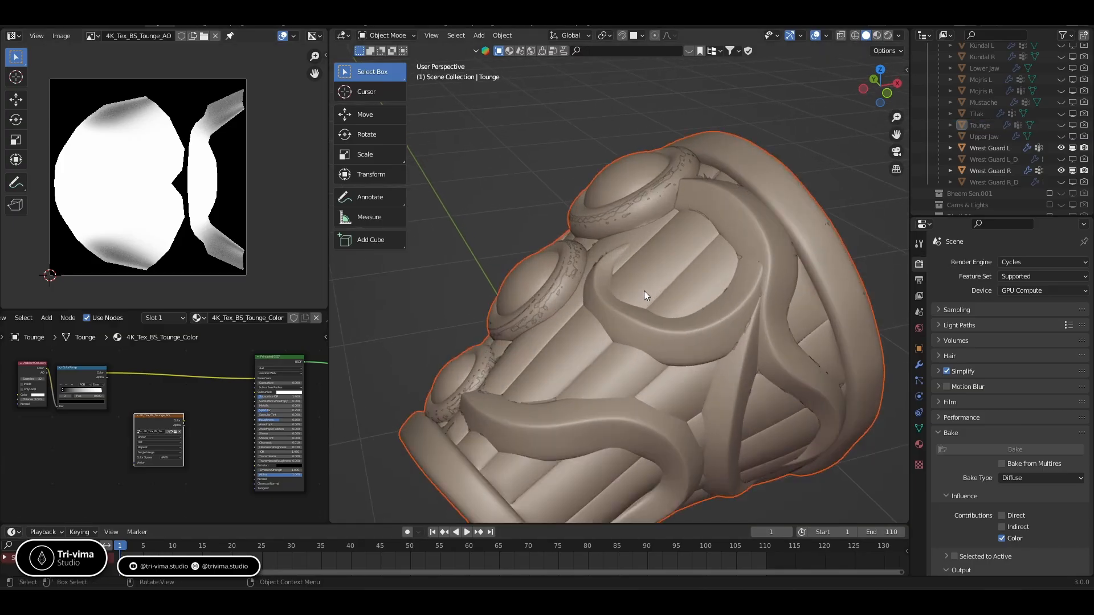
scroll(597, 290, "down", 4)
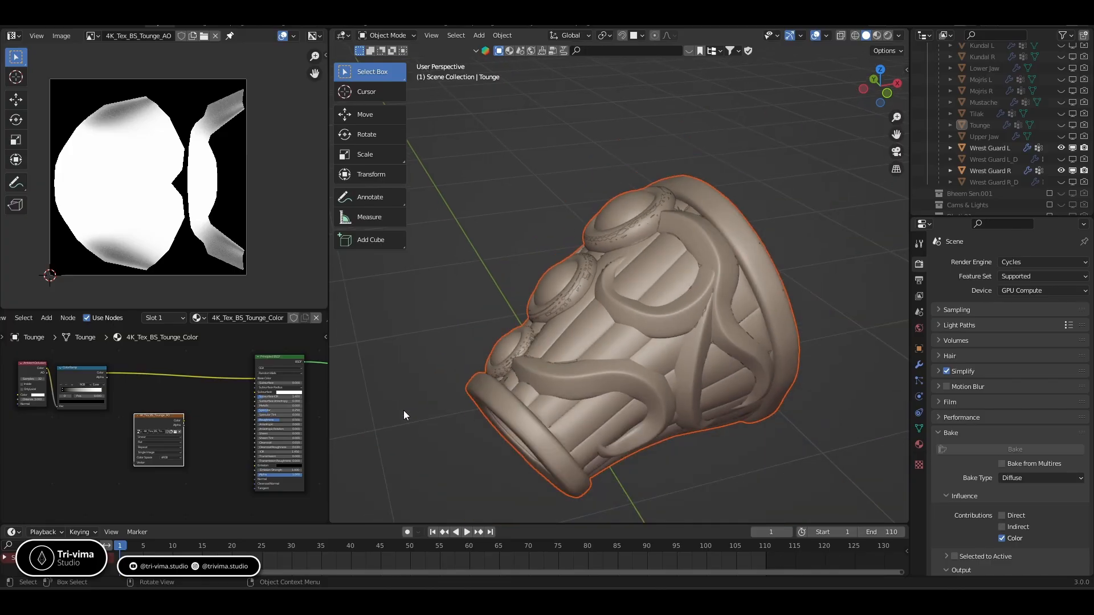
left_click(474, 387)
key("Tab")
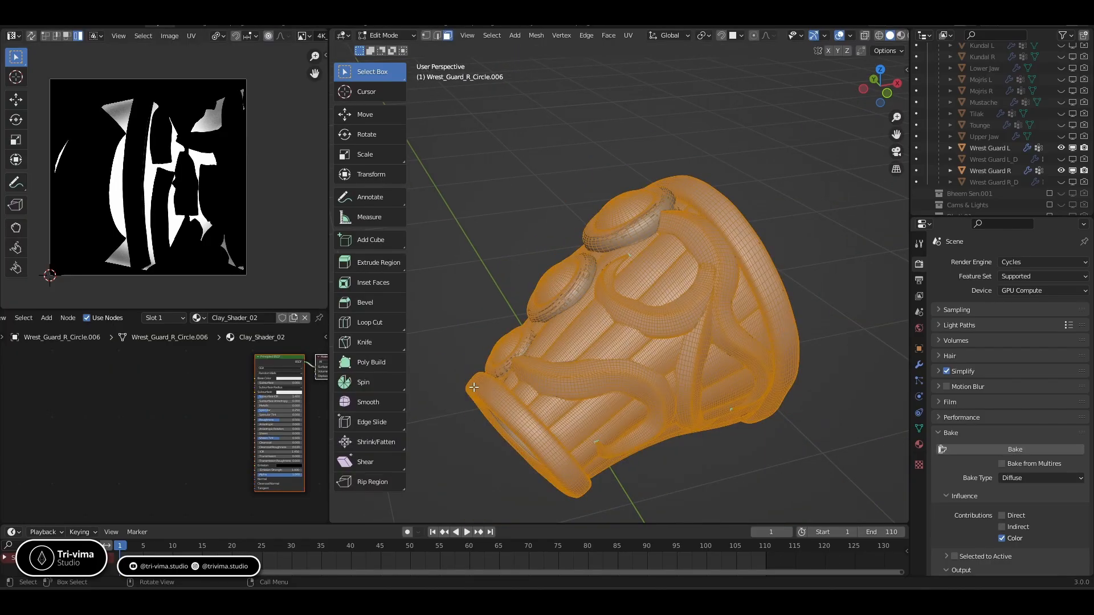
key("Tab")
left_click(578, 291)
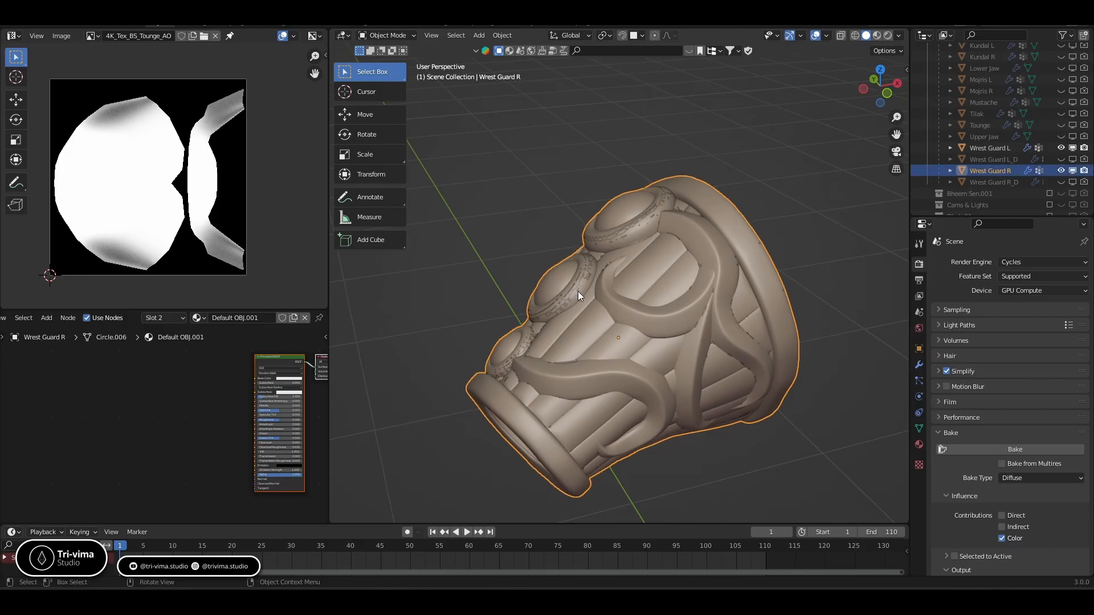
key("Tab")
key("Tab")
left_click(582, 329)
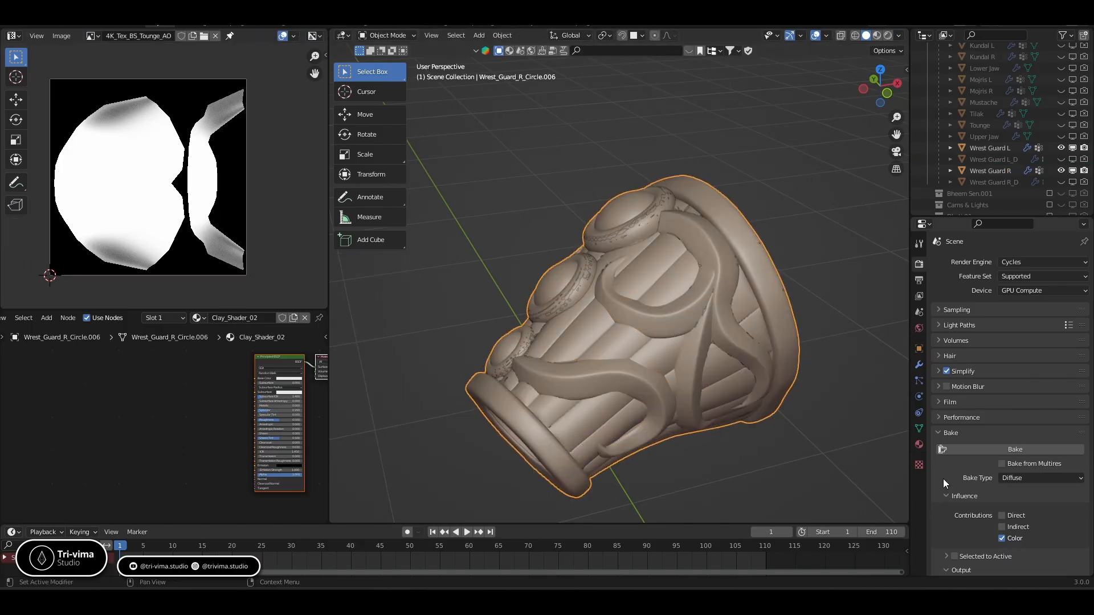
left_click(918, 365)
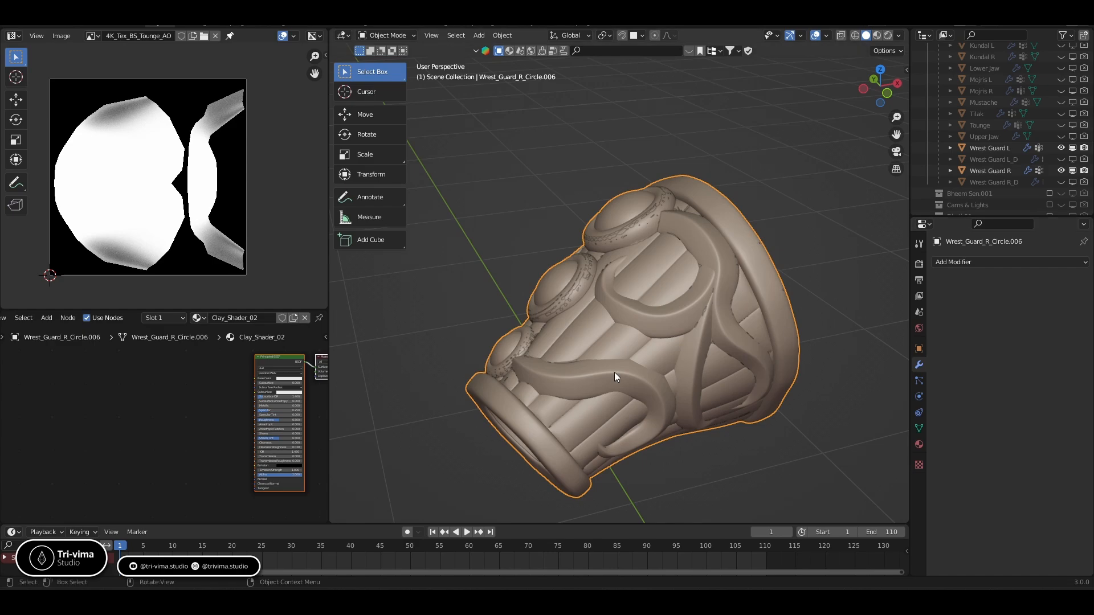
Delete the imported Wrest_Guard_R_Circle.006 mesh
scroll(982, 159, "down", 5)
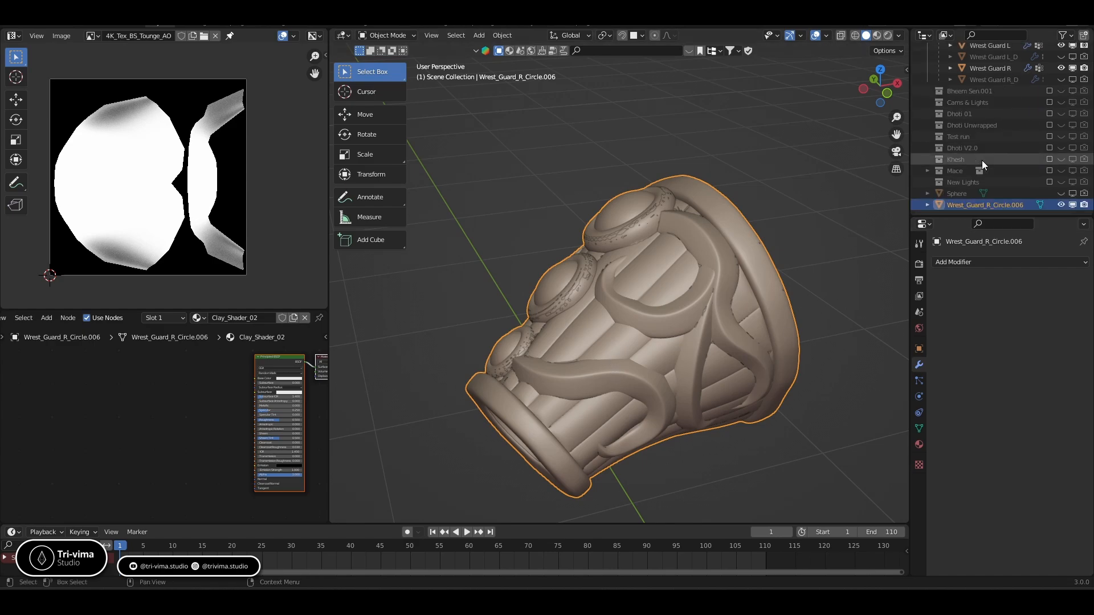
key("x")
left_click(621, 275)
Switch to the Blender window with the full rigged character and remove the Subdivision modifier from Wrest Guard R
mouse_move(622, 598)
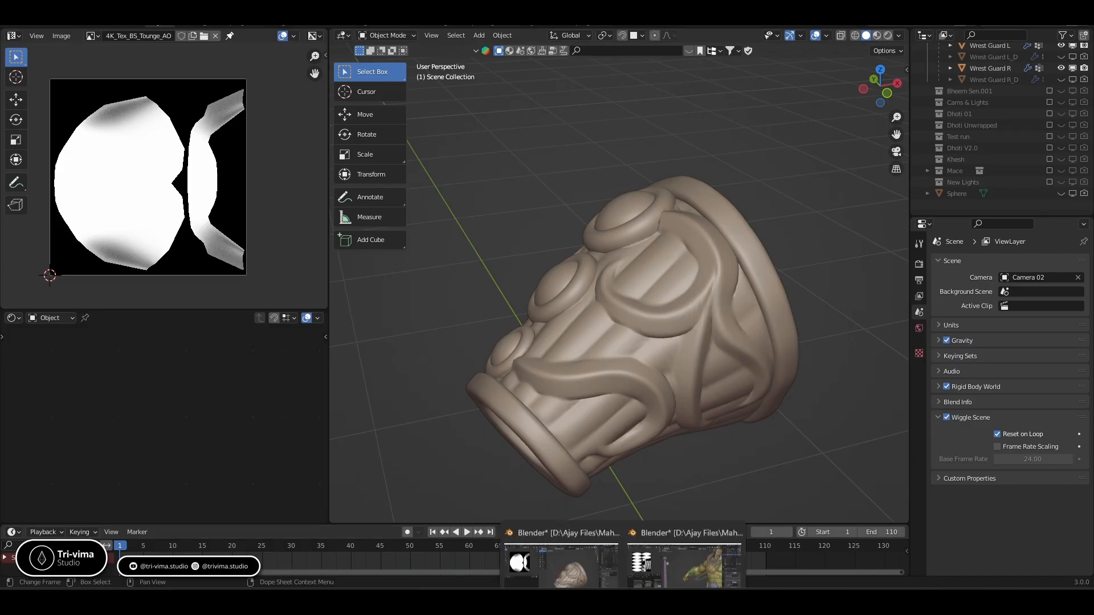
left_click(658, 552)
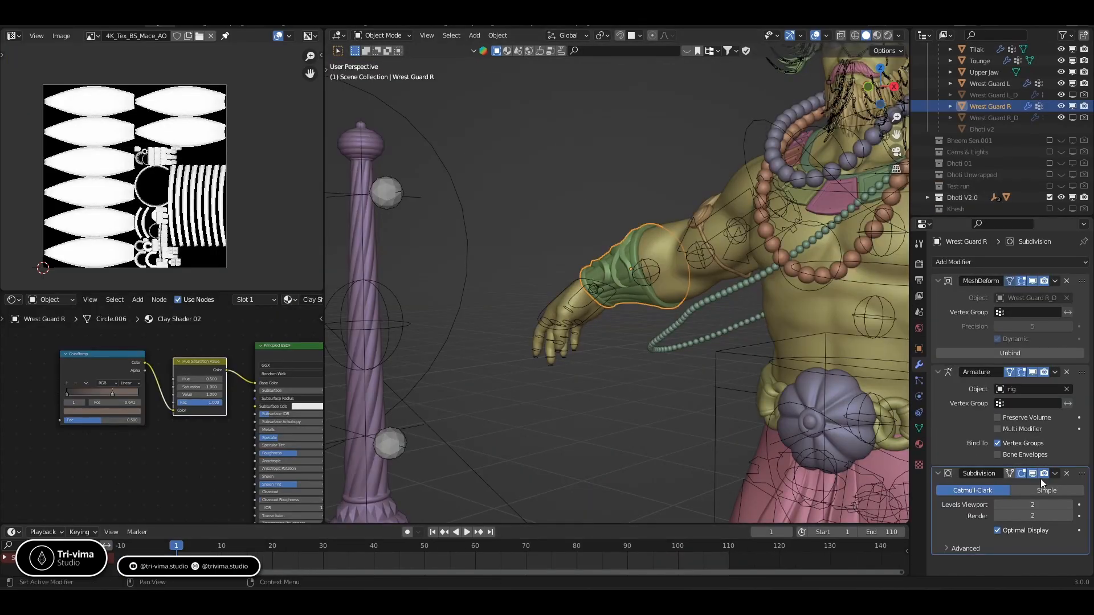
left_click(1067, 473)
key("KP_Decimal")
scroll(610, 279, "up", 2)
middle_click_drag(609, 278, 687, 285)
scroll(512, 211, "down", 2)
middle_click_drag(511, 210, 594, 292)
scroll(593, 292, "up", 2)
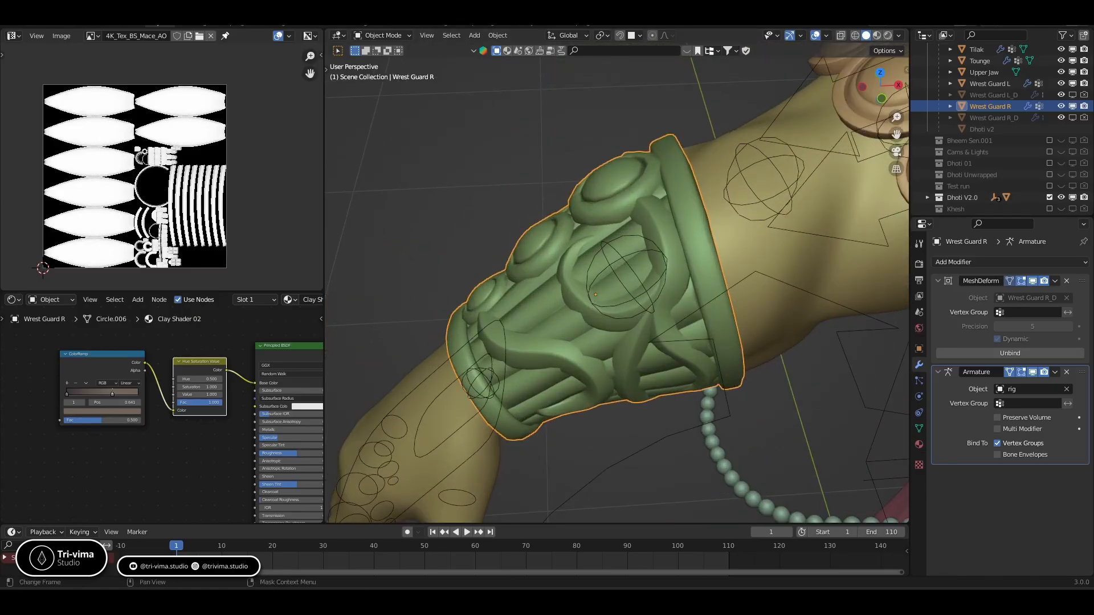
Export the selected Wrest Guard R as a Wavefront OBJ, overwriting Bheem Sen - Wreat Gaurd R - File88.obj
left_click(25, 25)
mouse_move(64, 183)
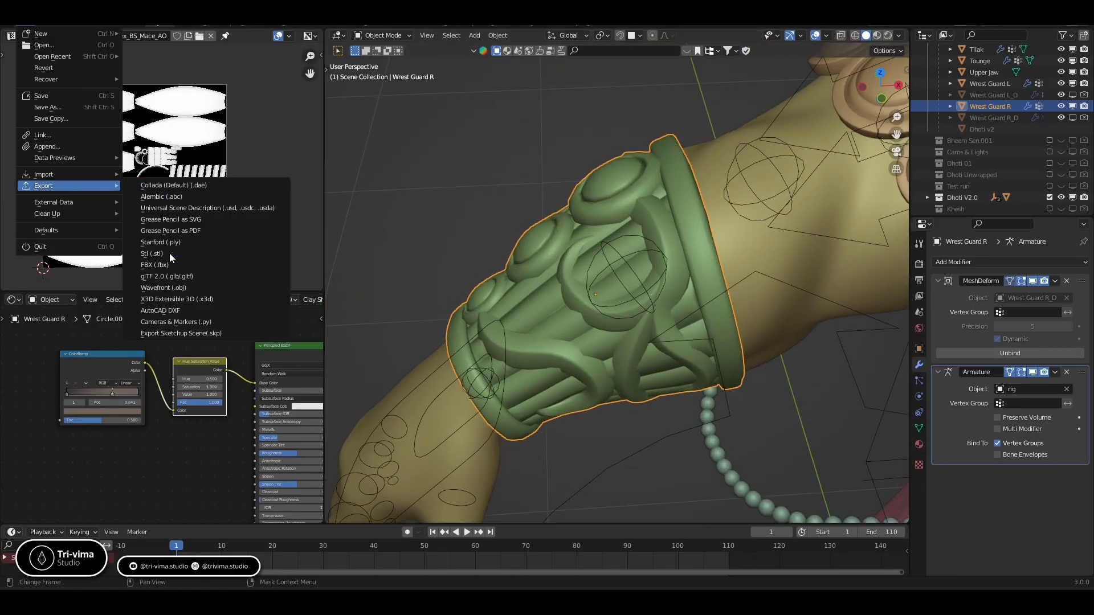
left_click(193, 288)
scroll(493, 373, "down", 5)
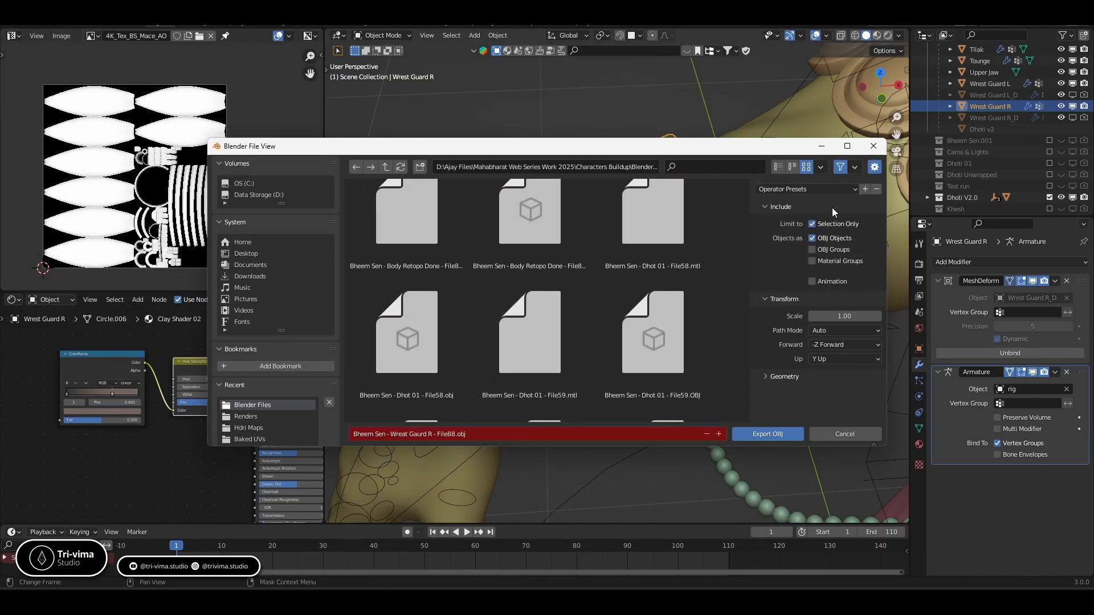
left_click(764, 435)
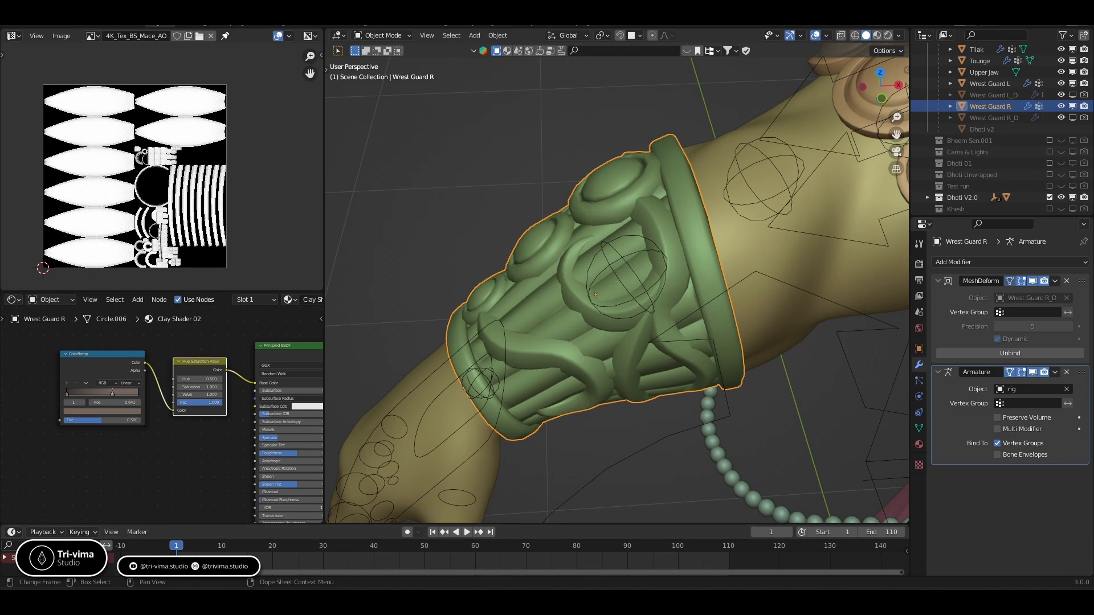
Return to the Blender window with the baking scene and save its blend file
left_click(595, 559)
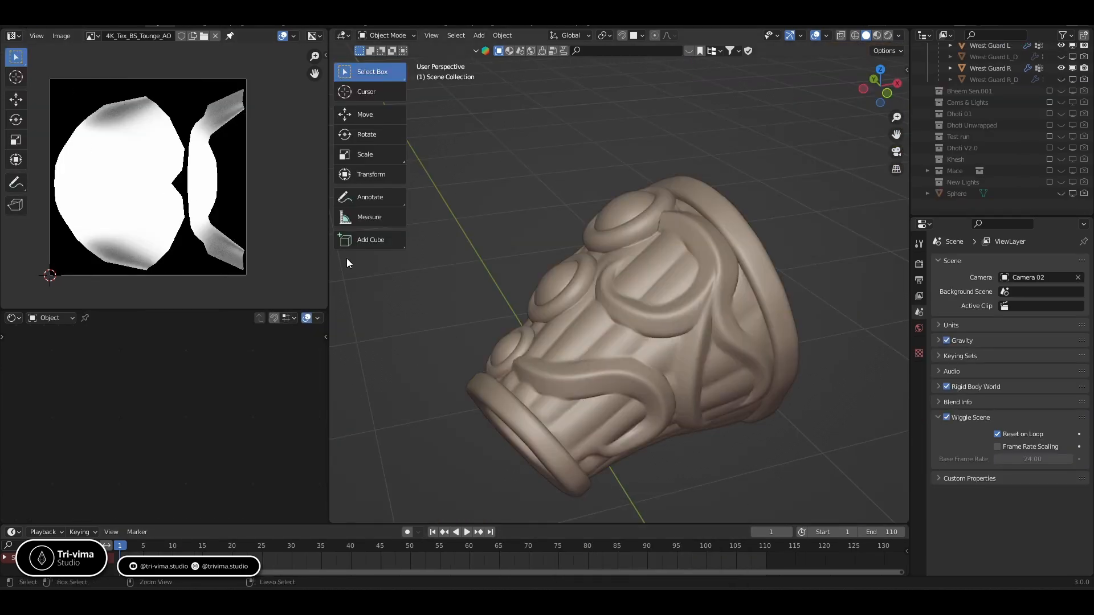
key("ctrl+s")
Import the re-exported Bheem Sen - Wreat Gaurd R - File88.obj into the baking scene
left_click(29, 26)
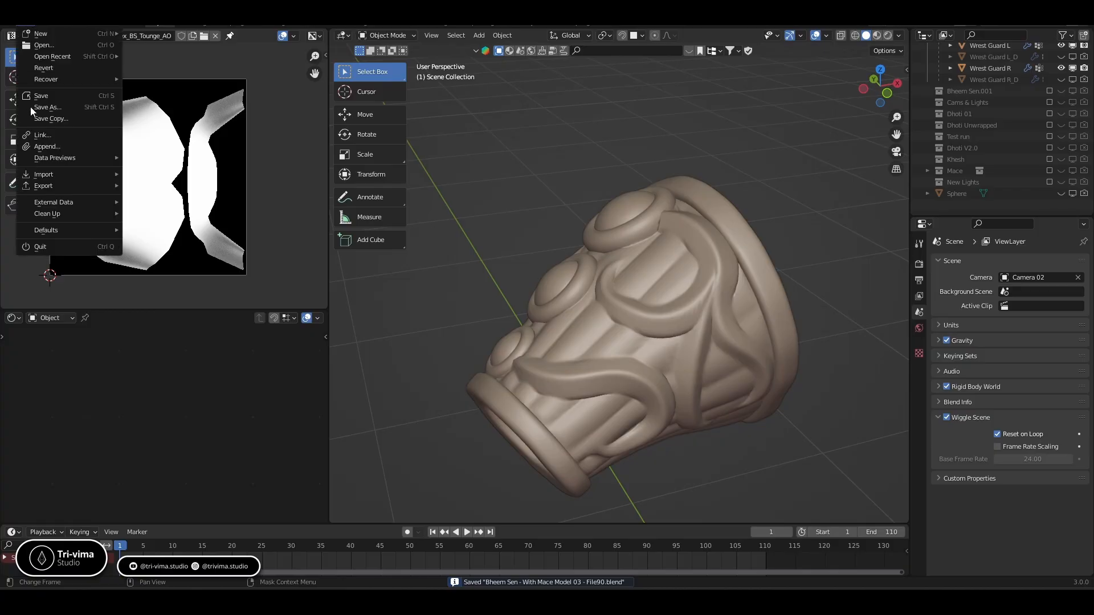
mouse_move(53, 174)
left_click(162, 276)
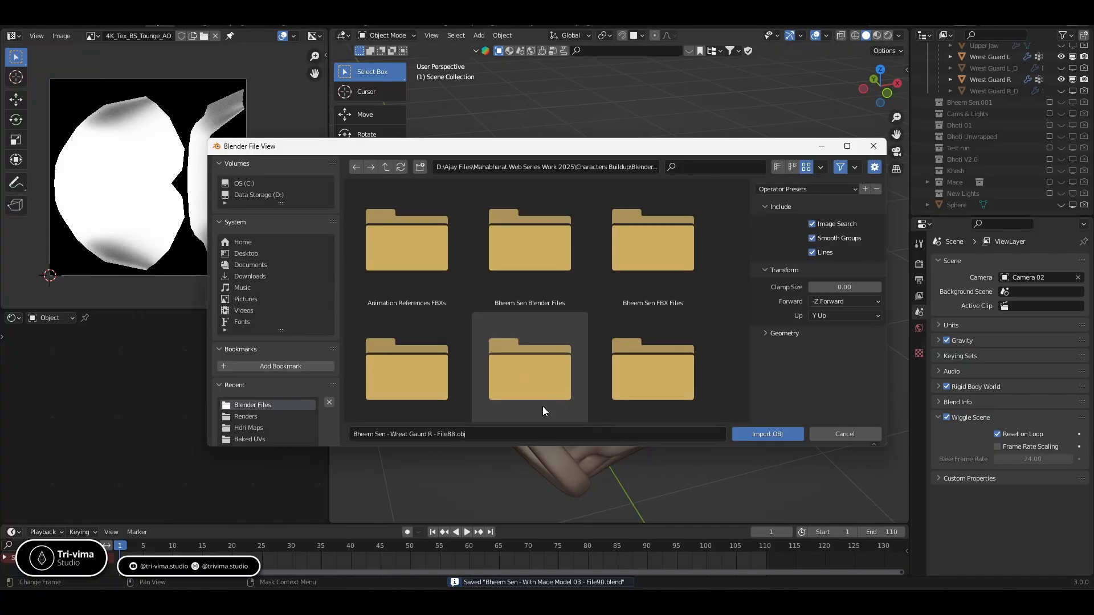
scroll(549, 361, "down", 5)
scroll(549, 364, "down", 5)
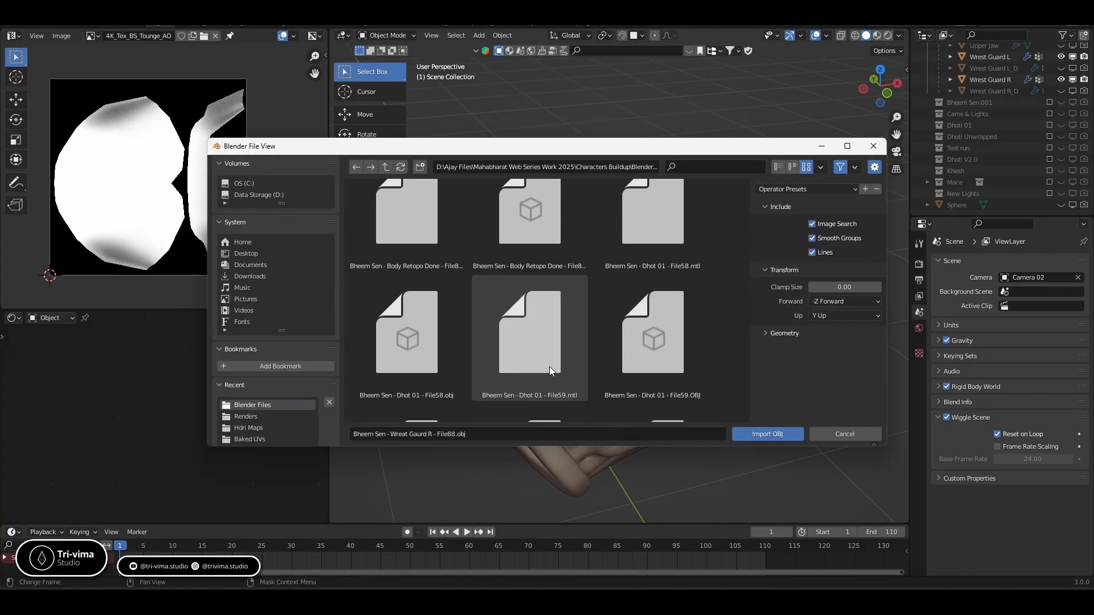
scroll(549, 367, "down", 5)
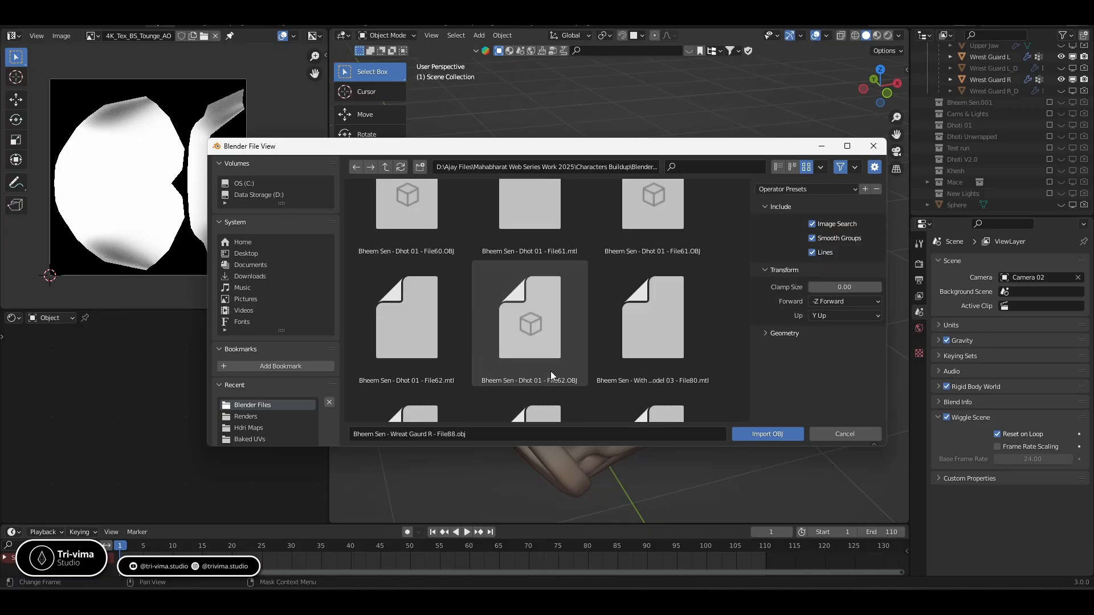
scroll(551, 373, "down", 3)
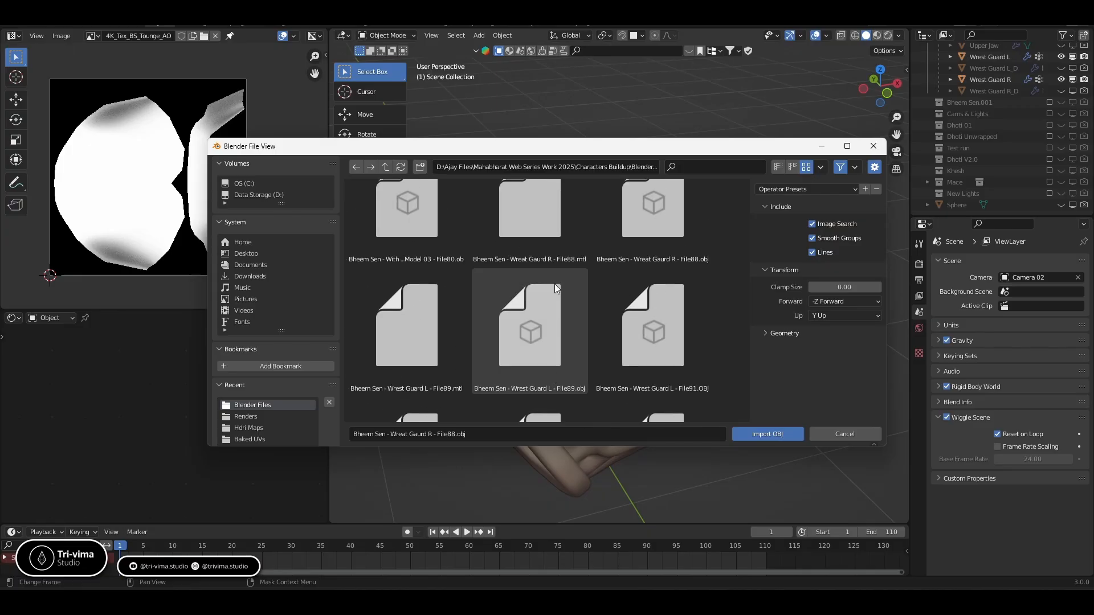
left_click(642, 223)
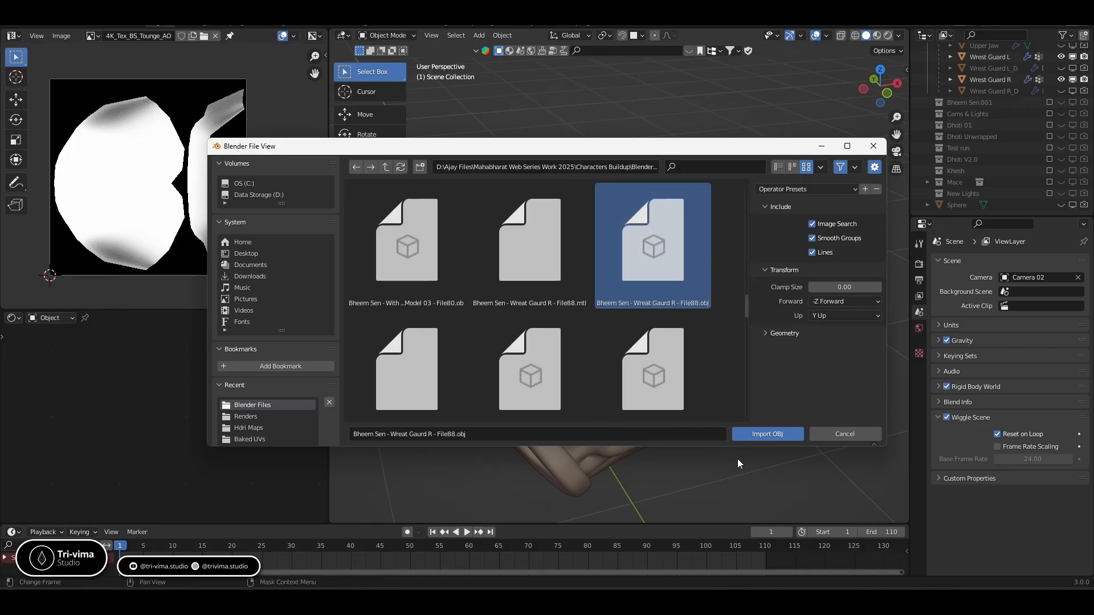
left_click(770, 435)
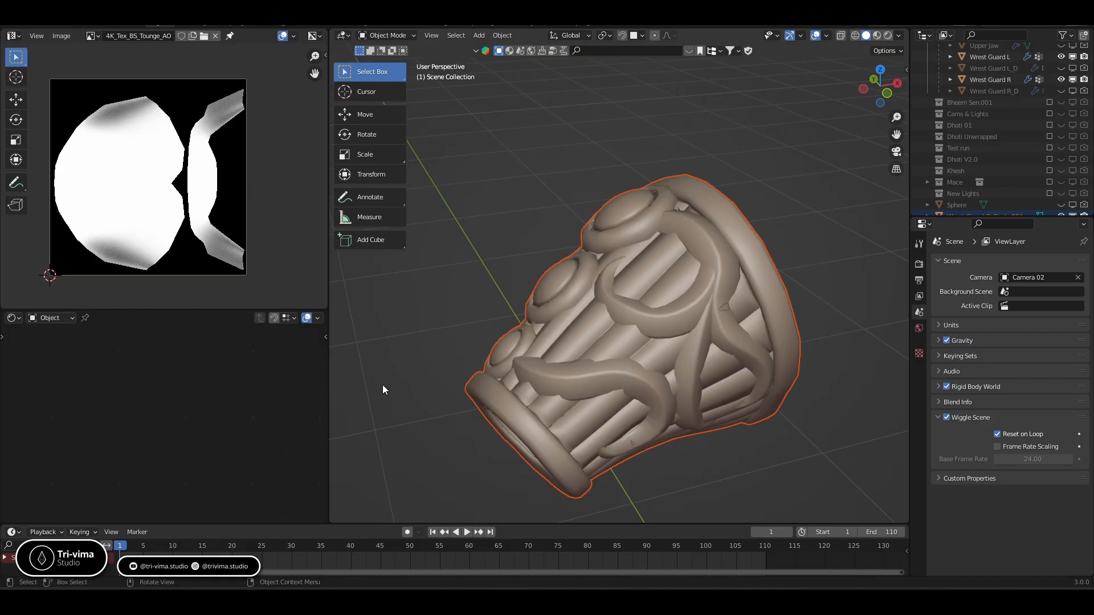
Examine the newly imported wrist guard's topology in Edit Mode, especially around the round medallions and curved ornaments
left_click(492, 350)
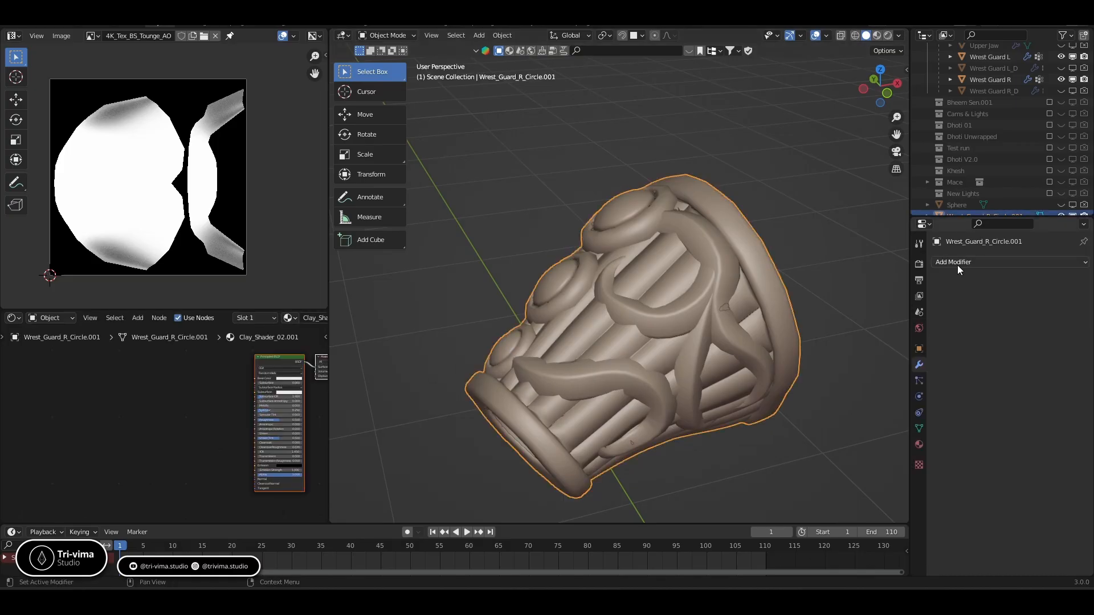
key("Tab")
scroll(633, 350, "up", 2)
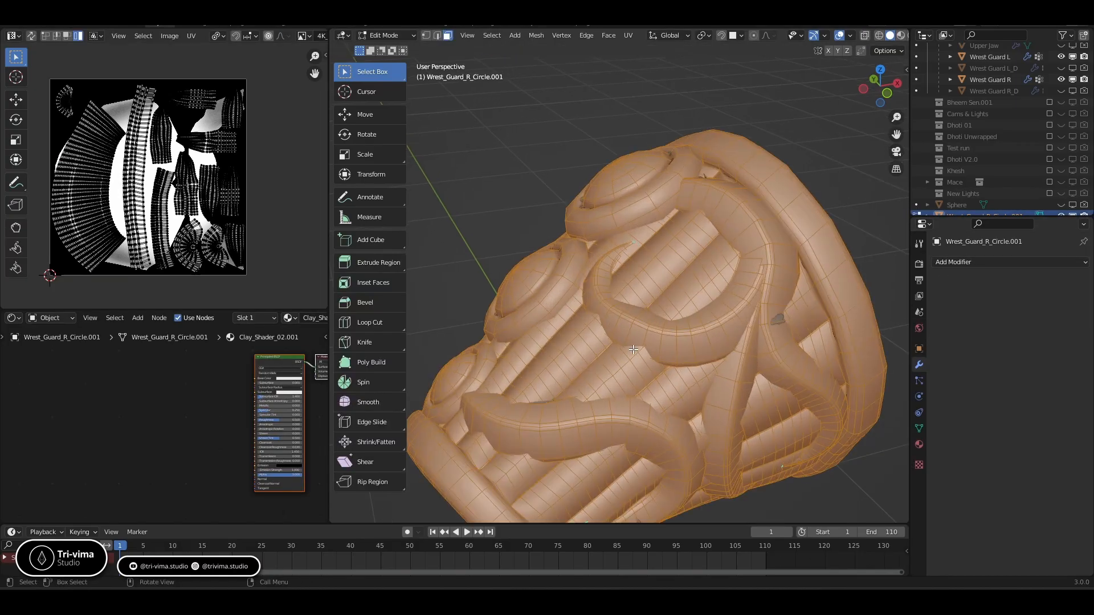
middle_click_drag(633, 349, 859, 358)
scroll(629, 339, "down", 2)
scroll(859, 358, "up", 4)
middle_click_drag(535, 374, 600, 365)
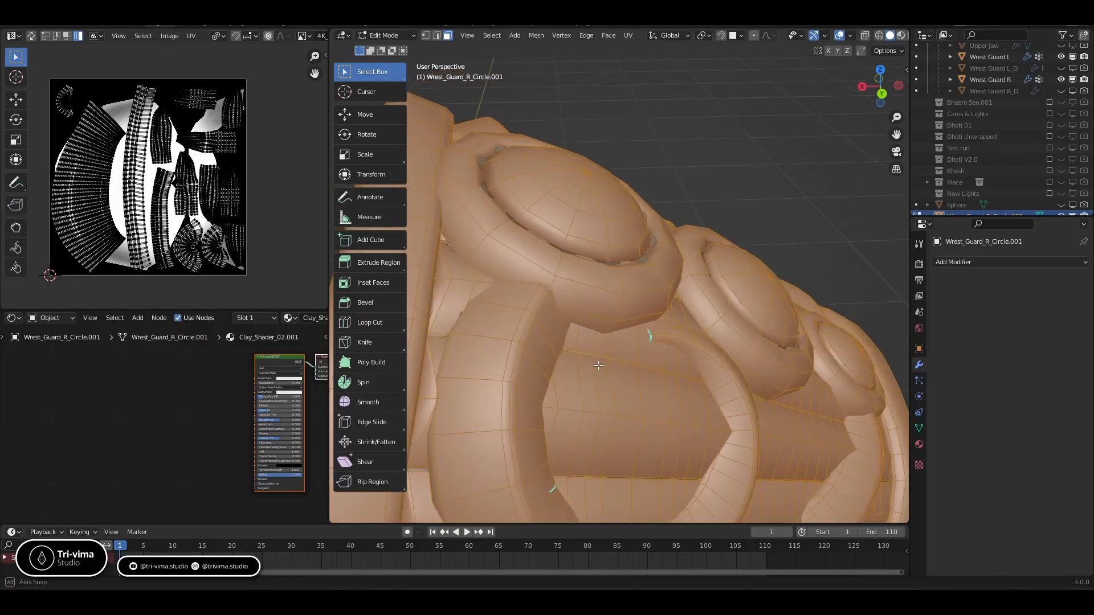
key("Tab")
key("Tab")
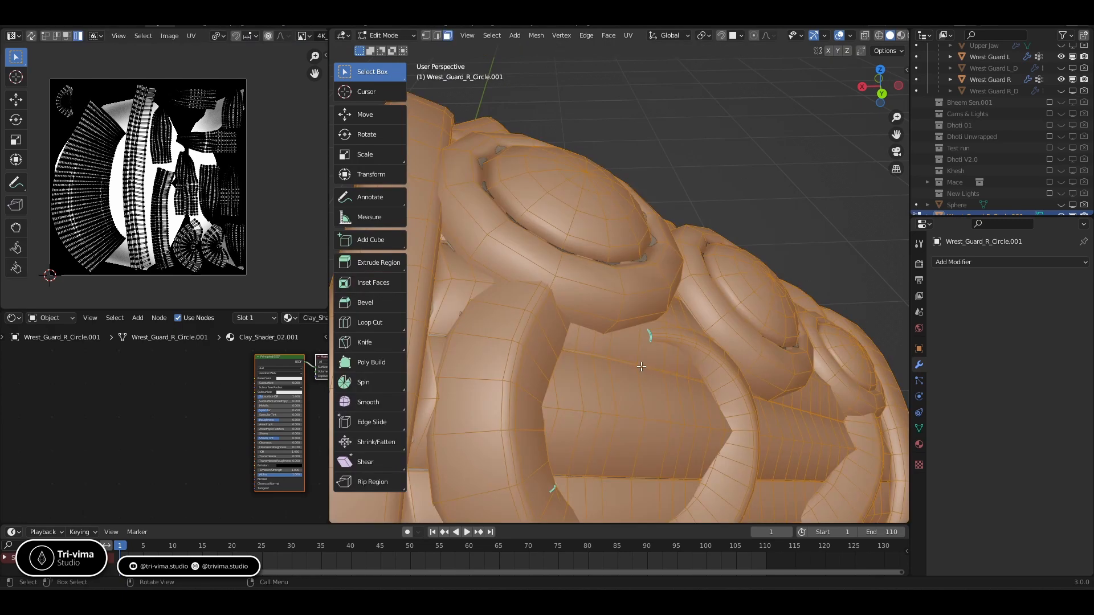
middle_click_drag(641, 365, 537, 378)
scroll(701, 323, "down", 5)
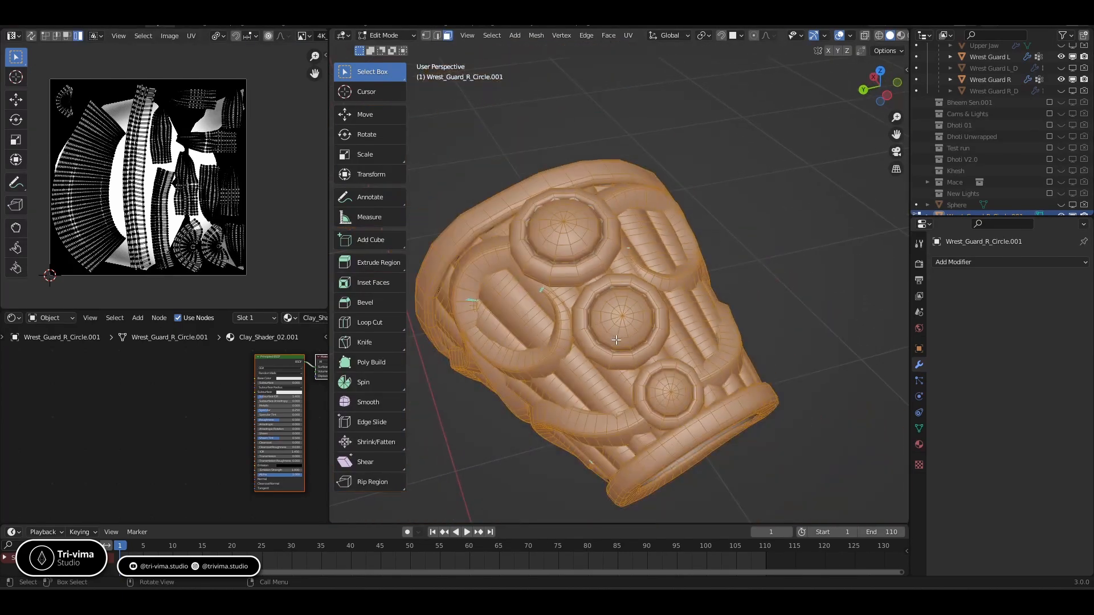
key("Tab")
scroll(982, 130, "down", 1)
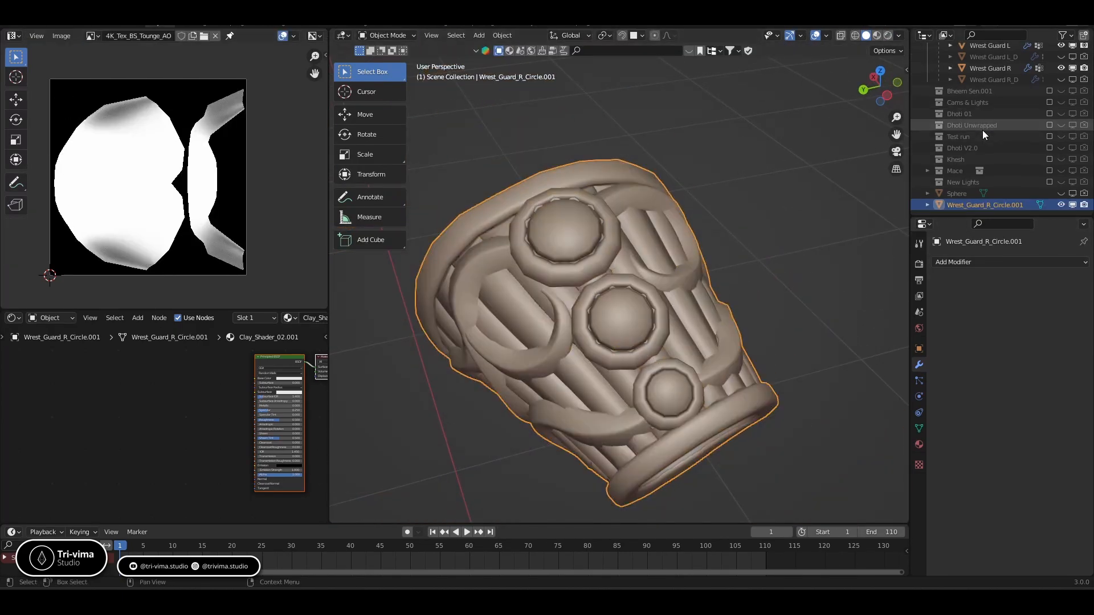
left_click(980, 71)
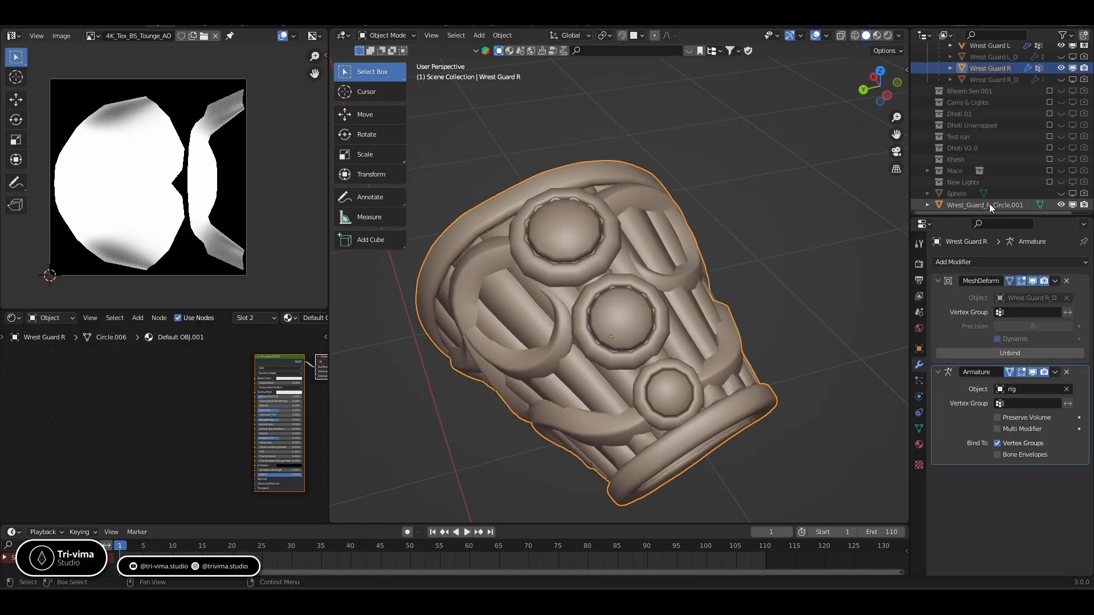
left_click(988, 204)
left_click(990, 68, "ctrl")
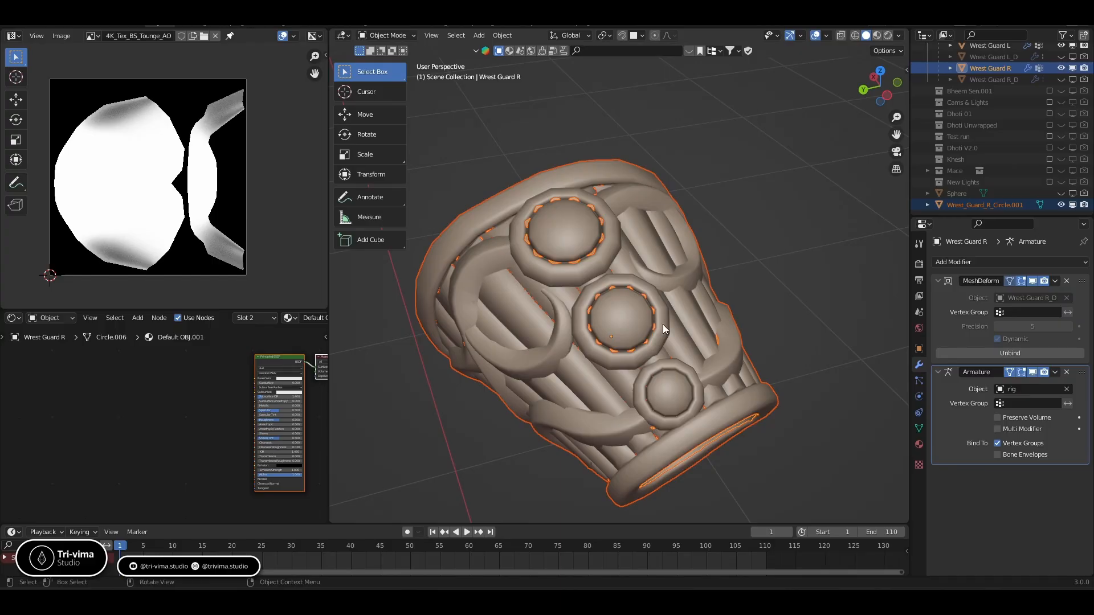
Duplicate the imported Wrest_Guard_R_Circle.001 in place and mirror the copy along the global X axis
left_click(980, 204)
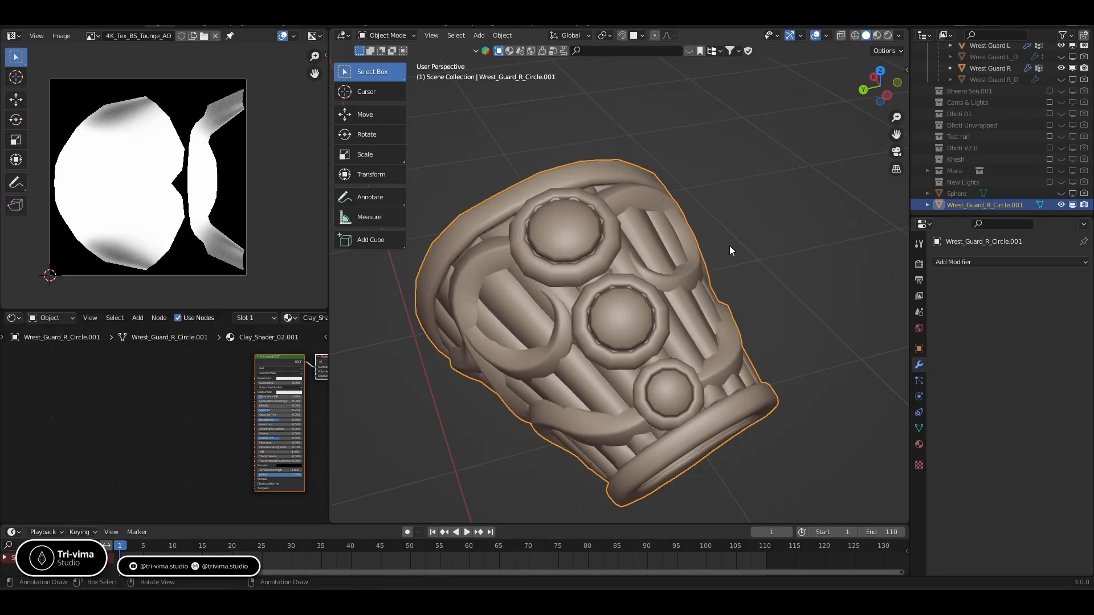
key("shift+d")
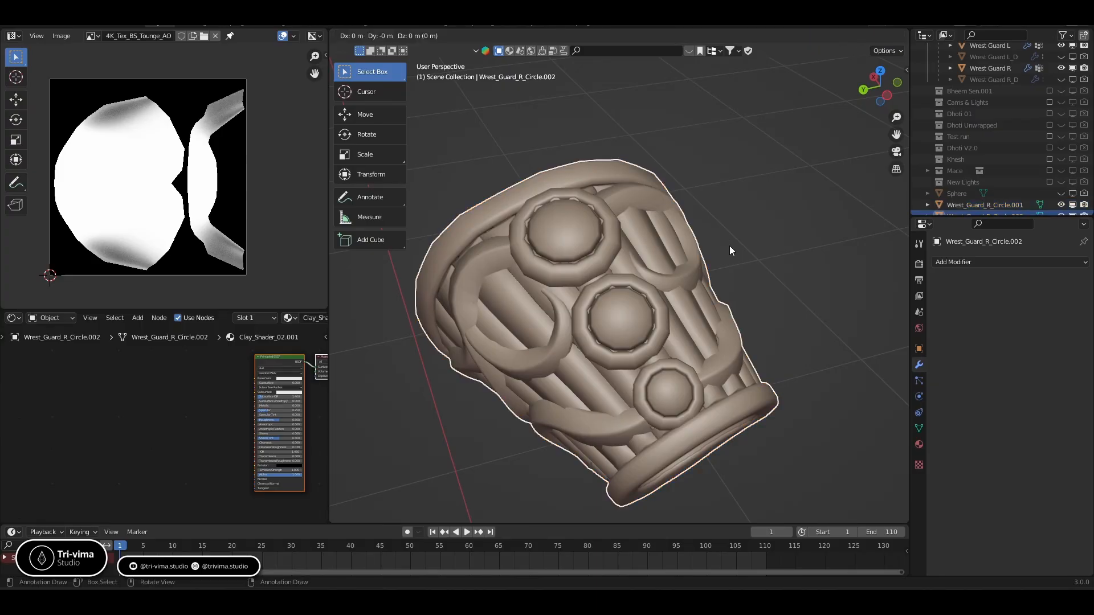
right_click(729, 246)
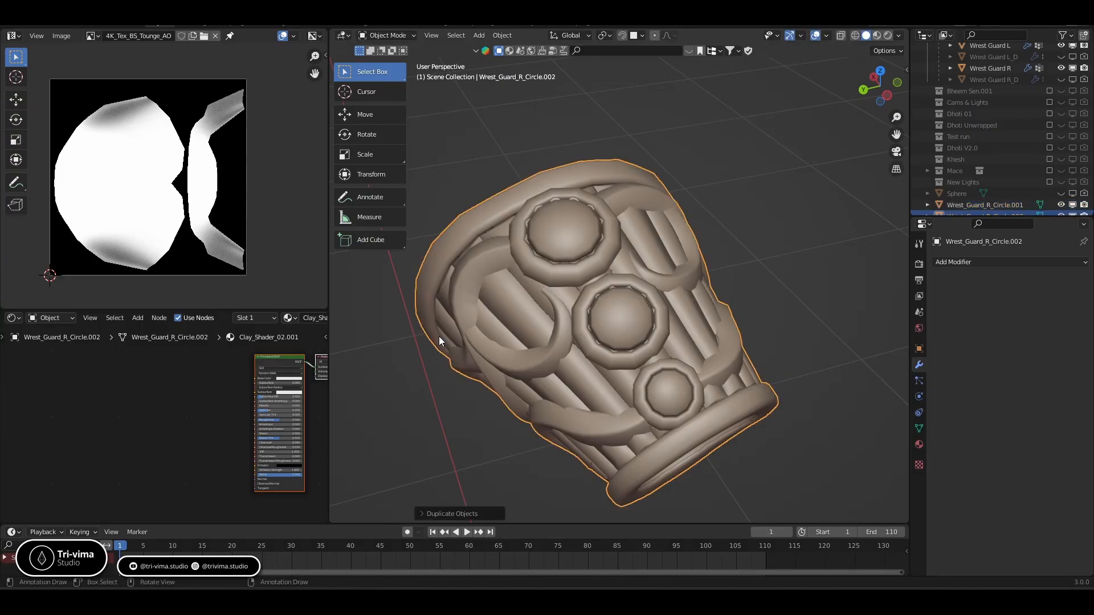
left_click(502, 35)
left_click(502, 35)
mouse_move(521, 71)
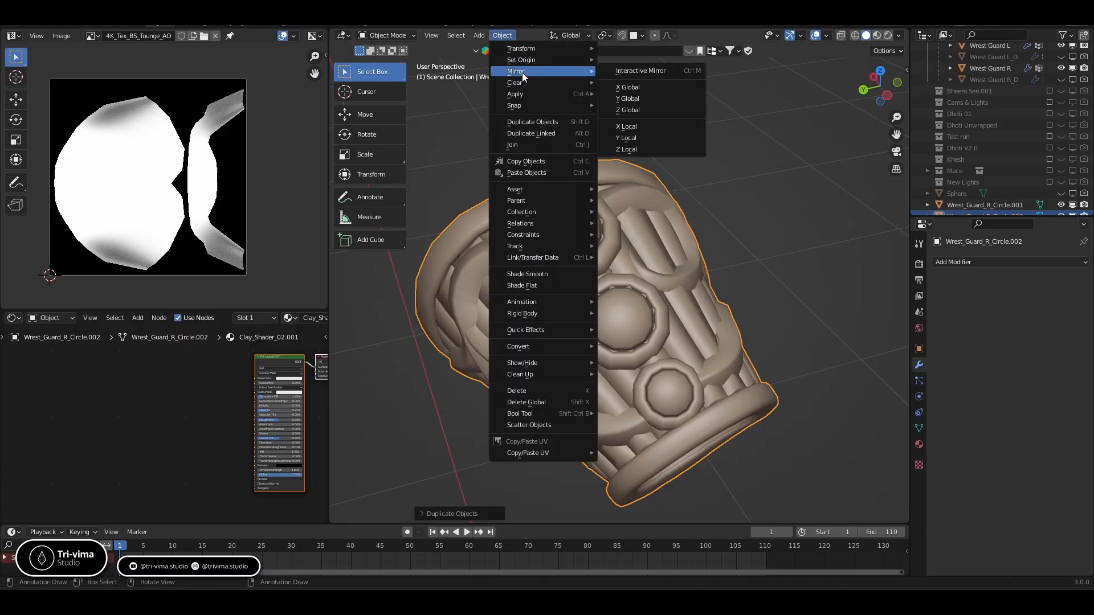
left_click(634, 85)
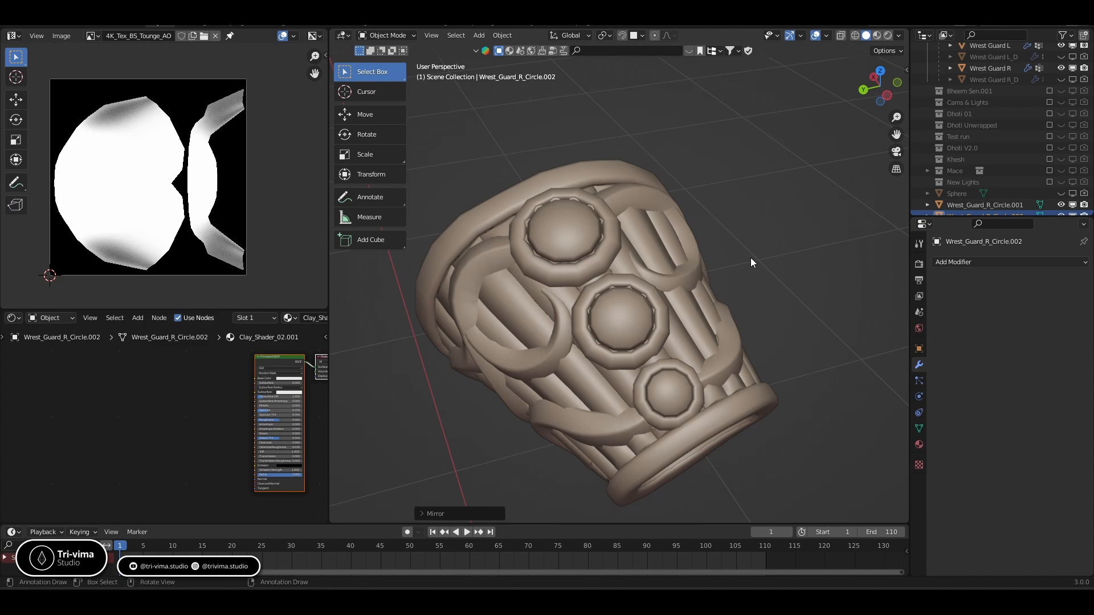
key("n")
key("n")
Join the imported Wrest_Guard_R_Circle.001 into the rigged Wrest Guard R, keeping Wrest Guard R as the active object
middle_click_drag(798, 320, 676, 310)
scroll(676, 310, "down", 3)
middle_click_drag(833, 220, 987, 225, "shift")
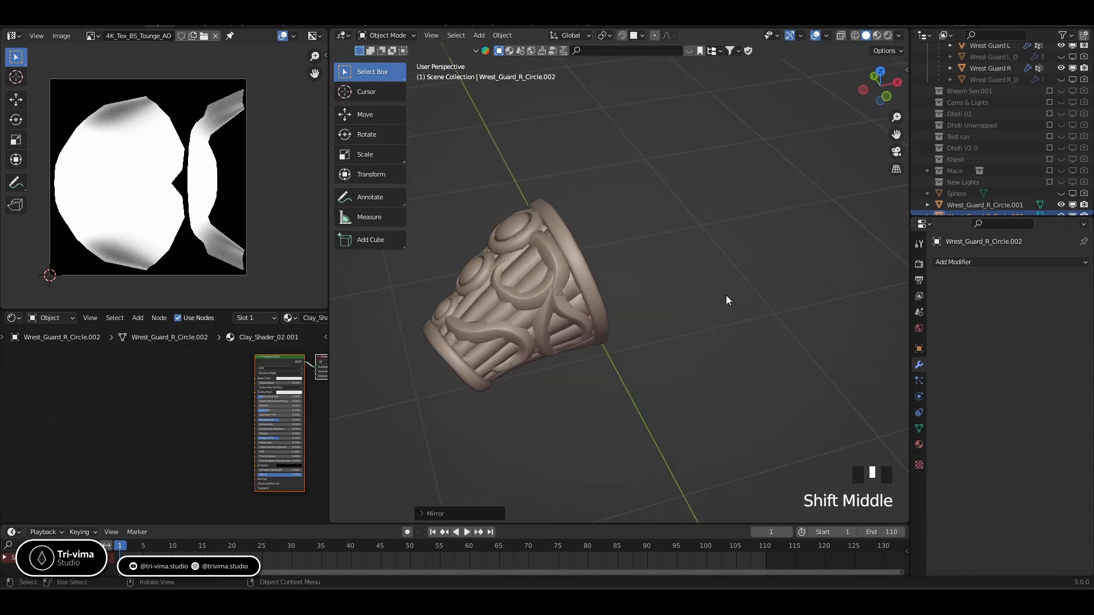
scroll(726, 300, "down", 8)
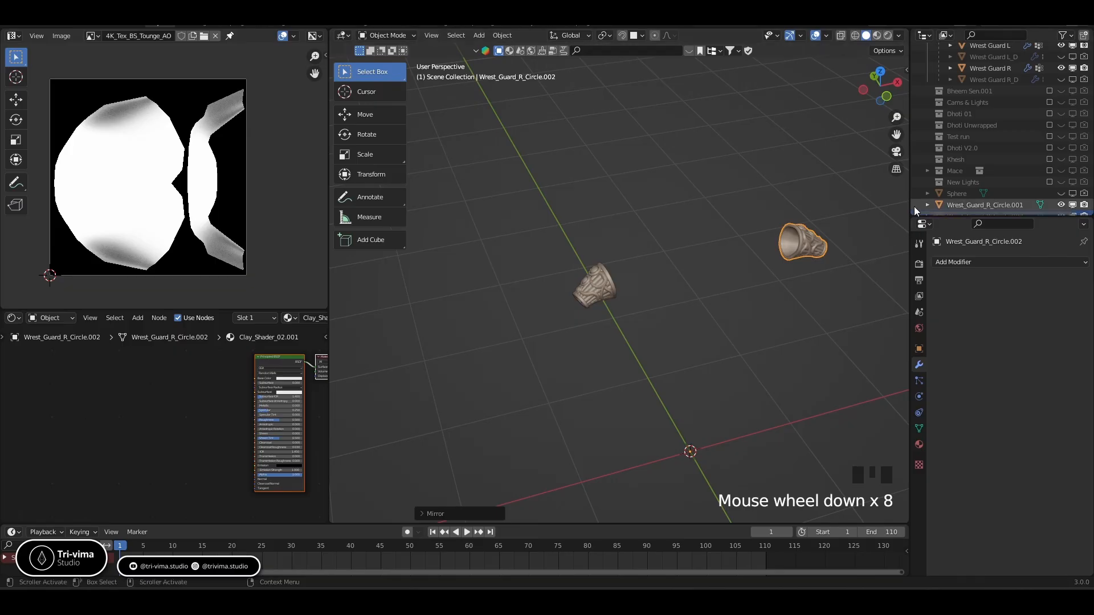
left_click(993, 204)
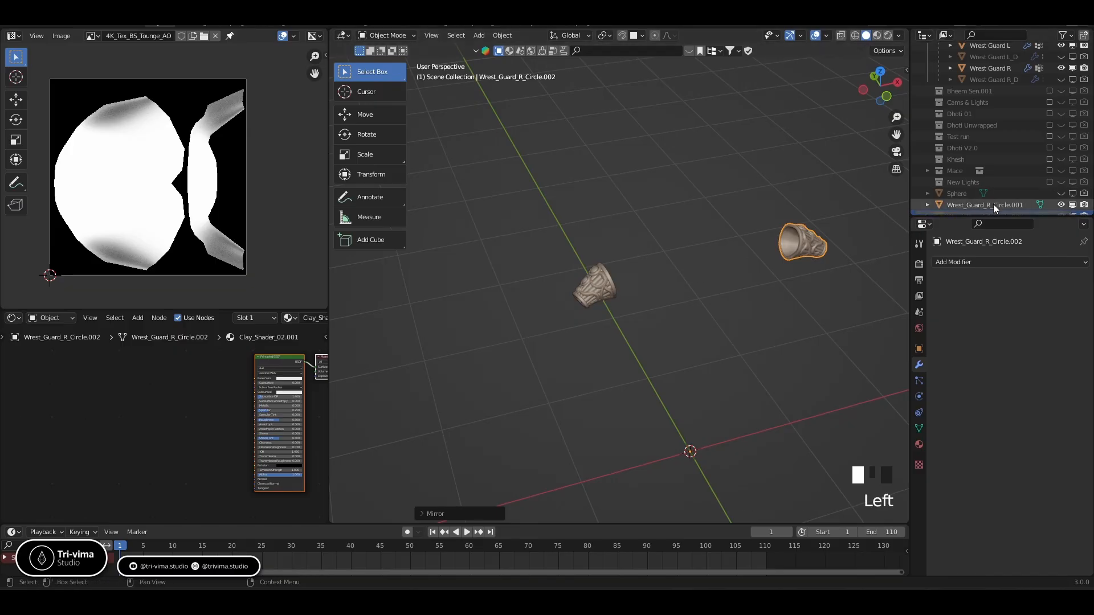
left_click(981, 70, "ctrl")
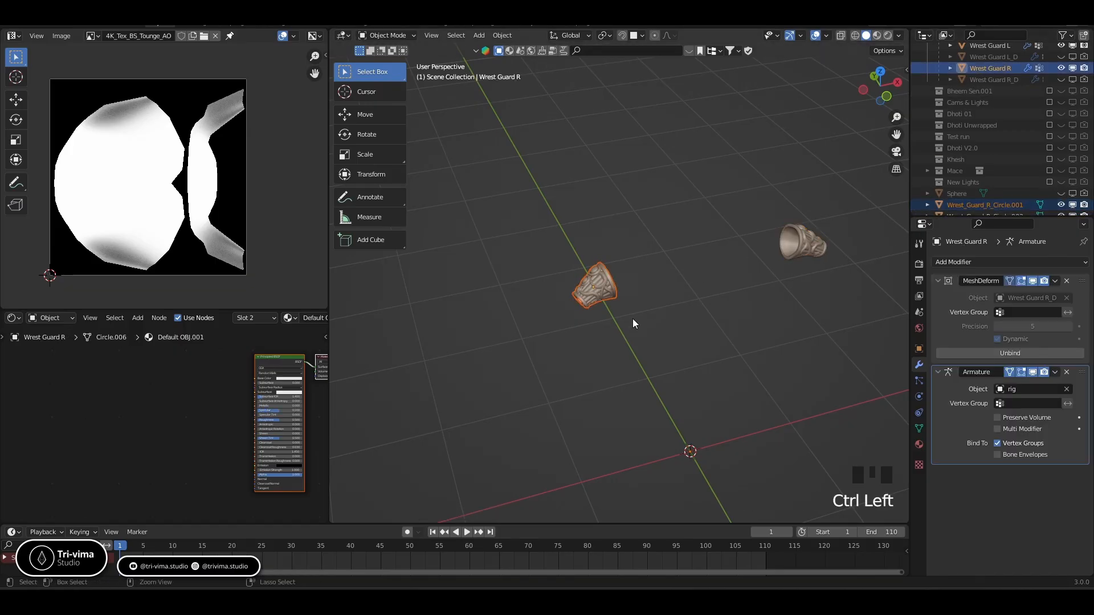
key("ctrl+j")
Examine the overlapping geometry of the joined Wrest Guard R in Edit Mode by picking faces around the curved ornaments and rim
scroll(632, 320, "up", 12)
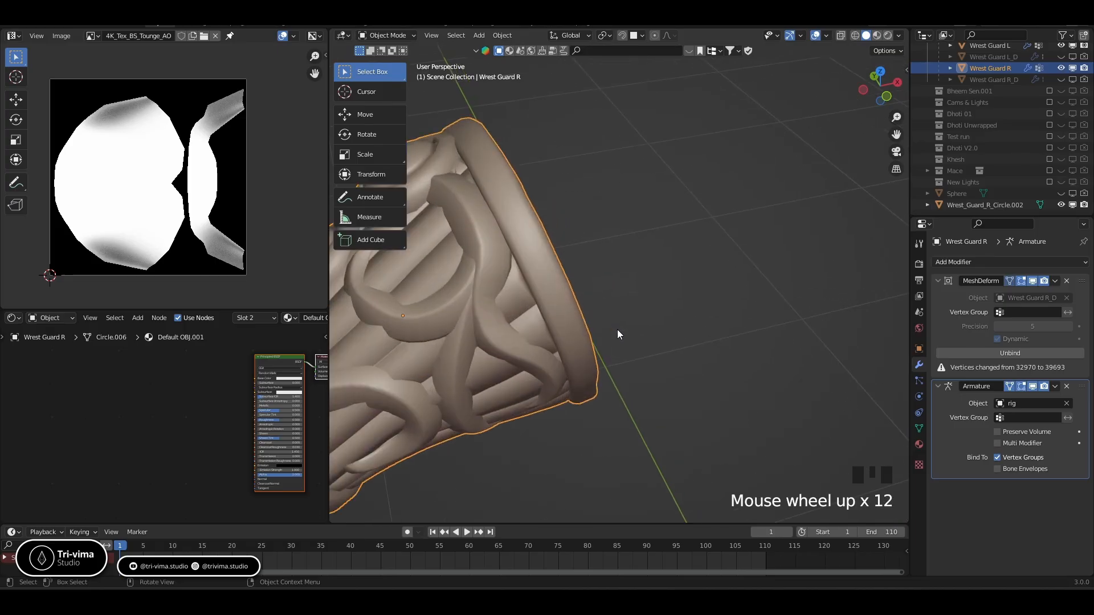
middle_click_drag(617, 329, 736, 330, "shift")
key("Tab")
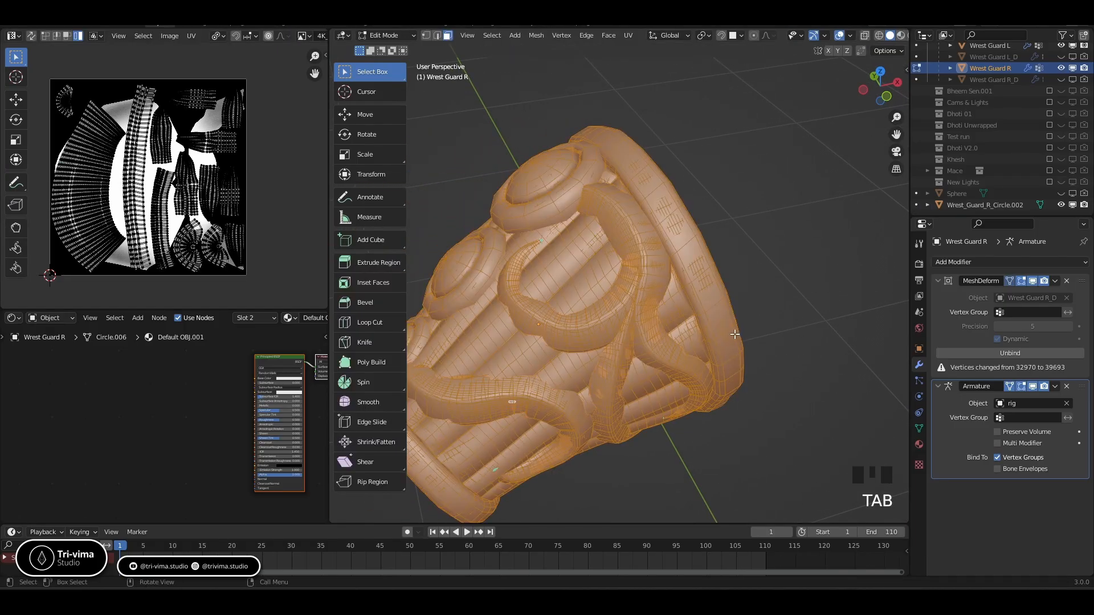
middle_click_drag(715, 294, 769, 278, "shift")
left_click(620, 262)
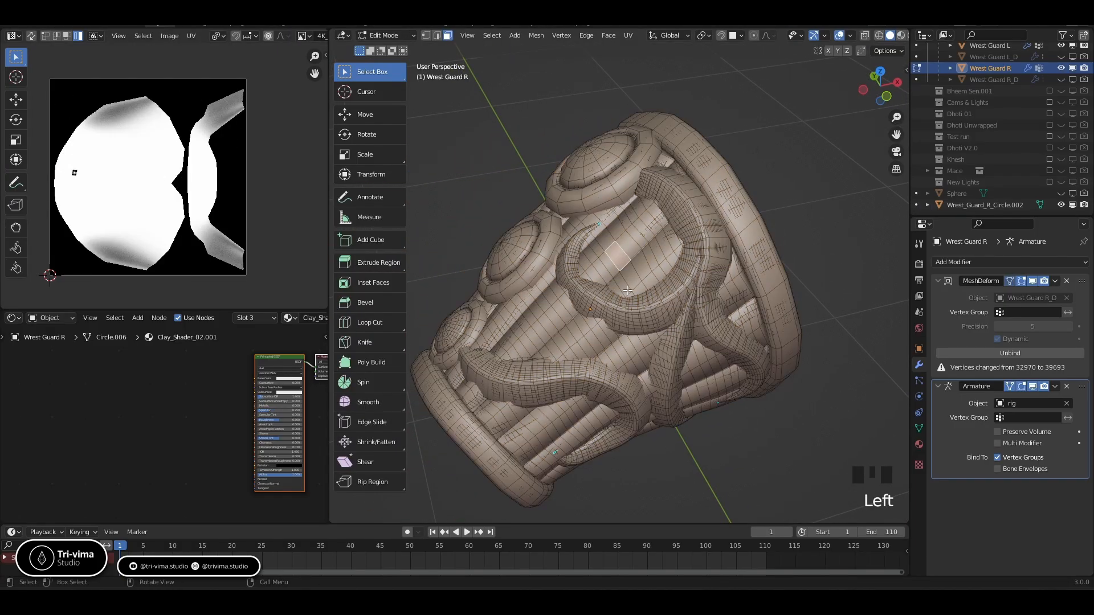
left_click(675, 285)
left_click(674, 285)
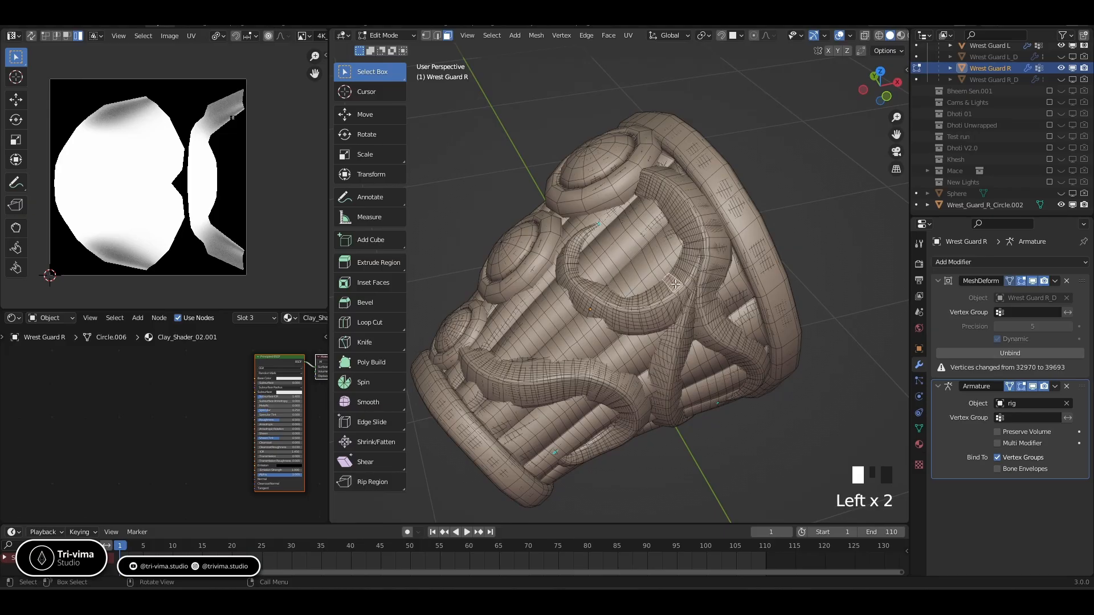
left_click(674, 284)
left_click(674, 285)
left_click(674, 285)
left_click(675, 284)
left_click(674, 285)
left_click(674, 285)
left_click(675, 284)
left_click(674, 285)
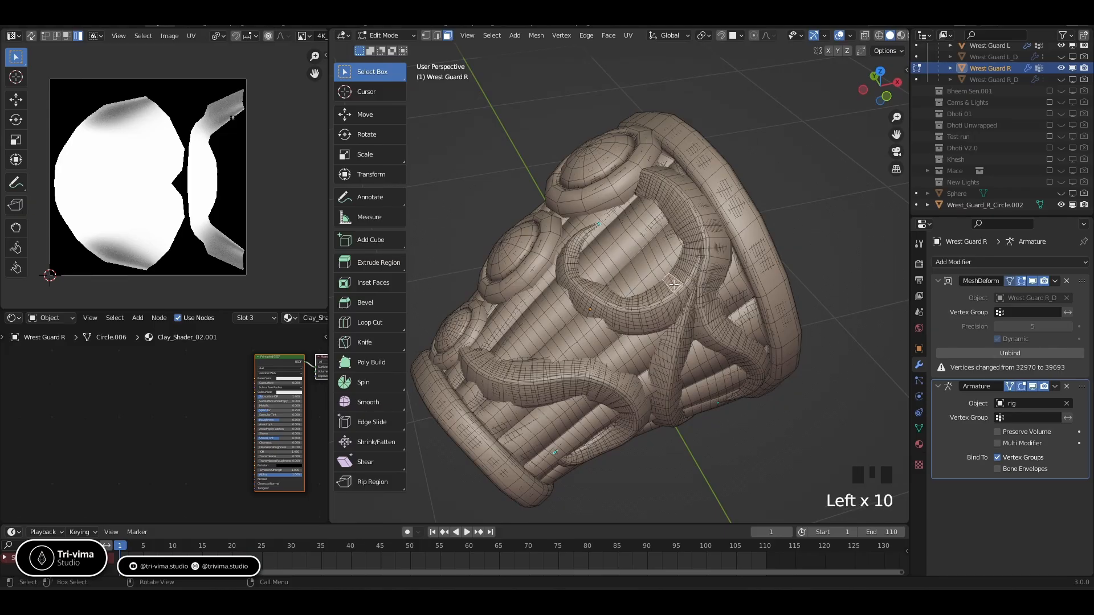
left_click(757, 255)
left_click(759, 250)
left_click(760, 250)
scroll(756, 248, "up", 3)
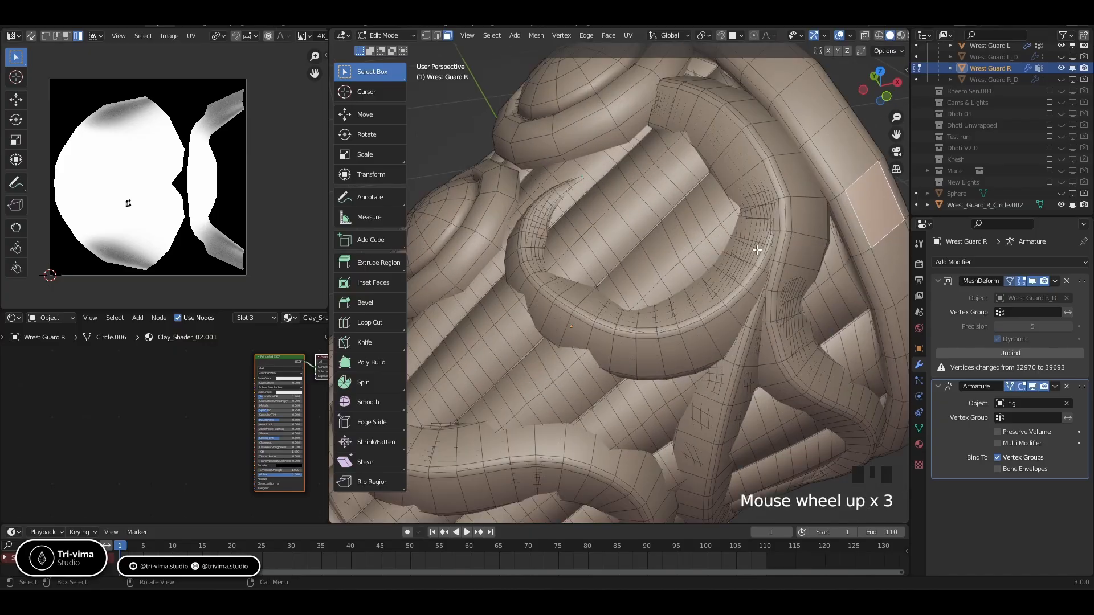
middle_click_drag(757, 248, 665, 241, "shift")
Delete the vertices of the old dense mesh within Wrest Guard R, selecting them as linked geometry, and return to Object Mode
left_click(635, 315)
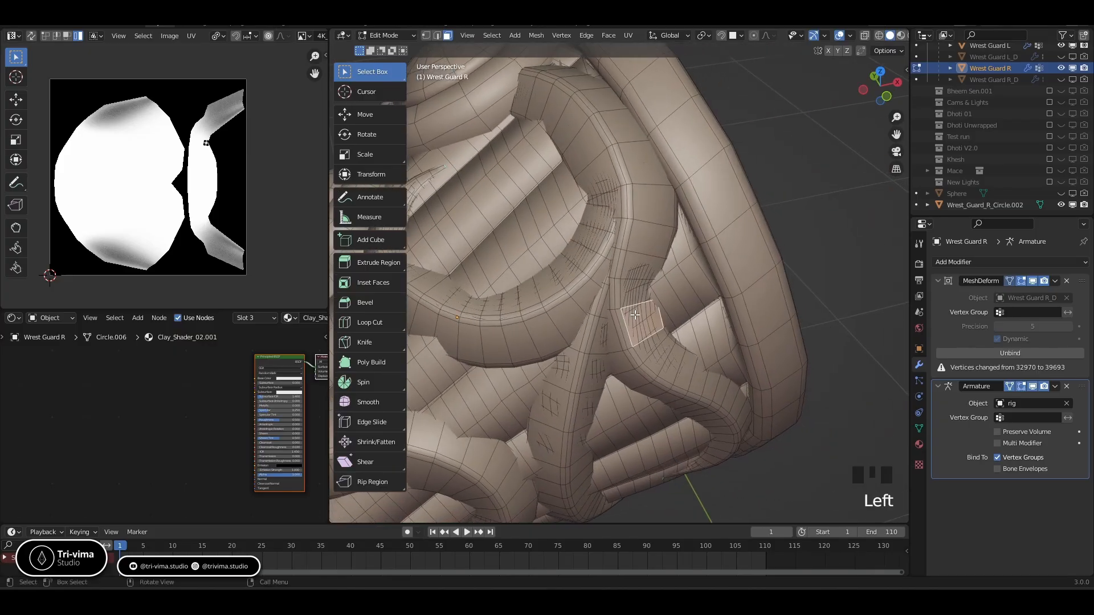
left_click(635, 315)
left_click(635, 315)
double_click(635, 315)
double_click(635, 315)
double_click(636, 315)
left_click(635, 315)
left_click(635, 300)
left_click_drag(620, 277, 606, 320, "ctrl")
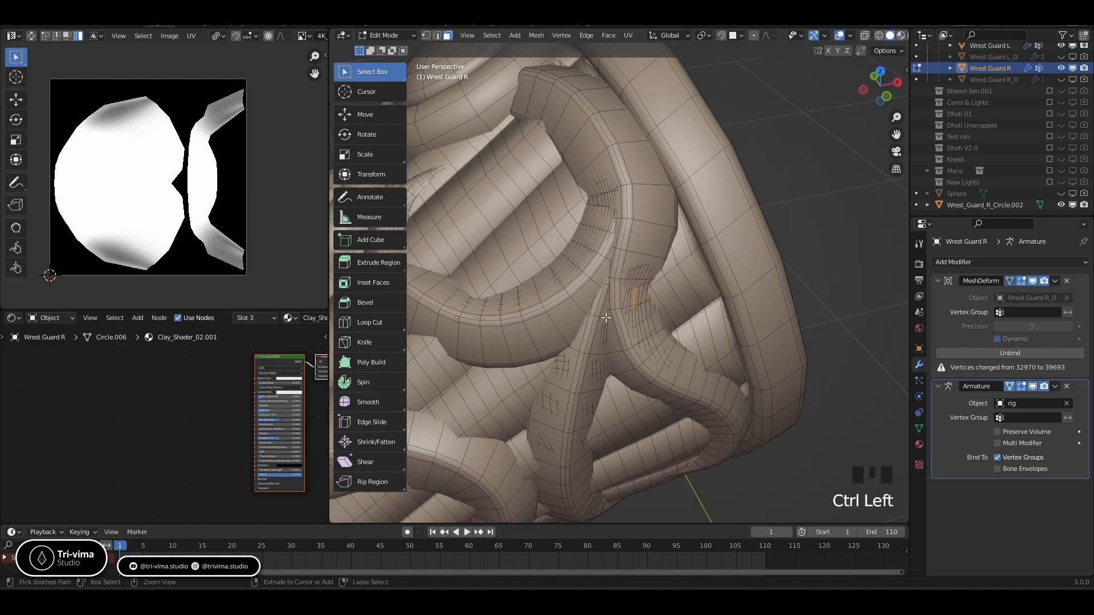
key("ctrl+l")
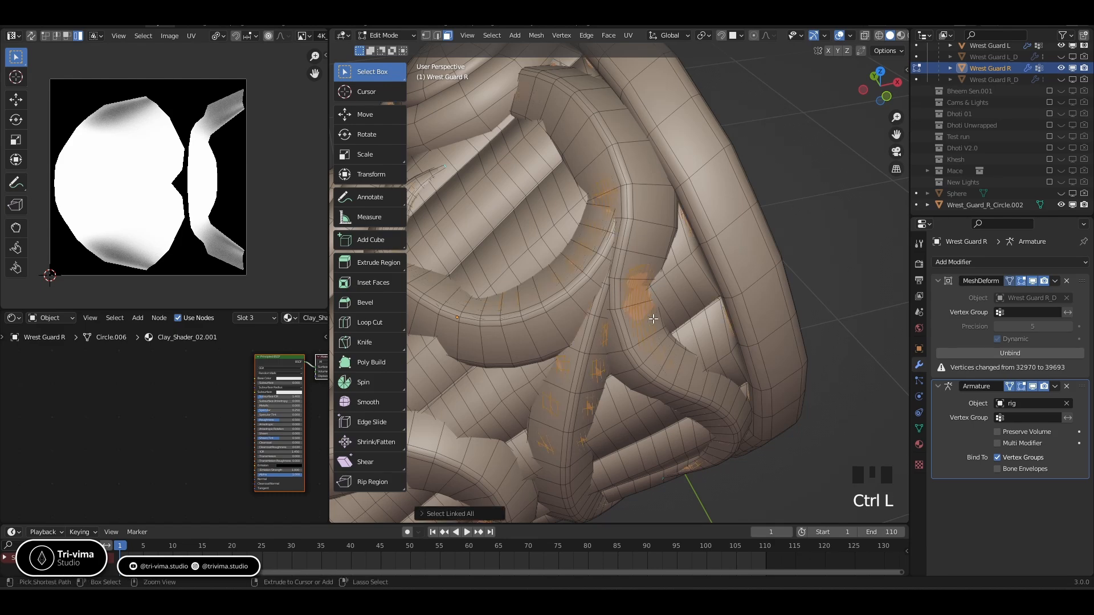
scroll(659, 320, "down", 3)
key("alt+z")
key("alt+z")
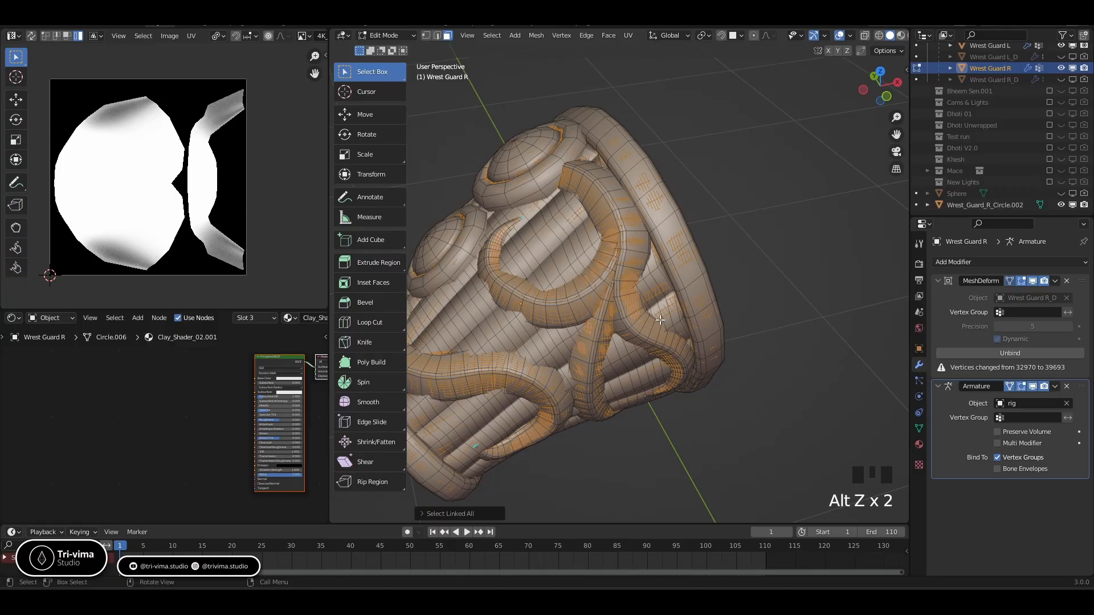
key("x")
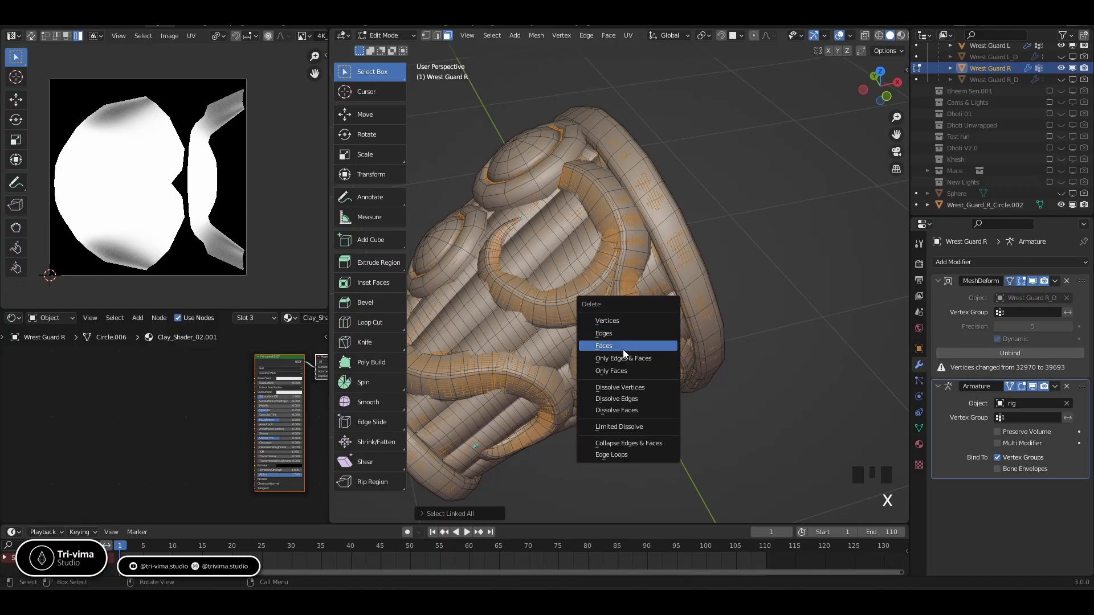
left_click(623, 321)
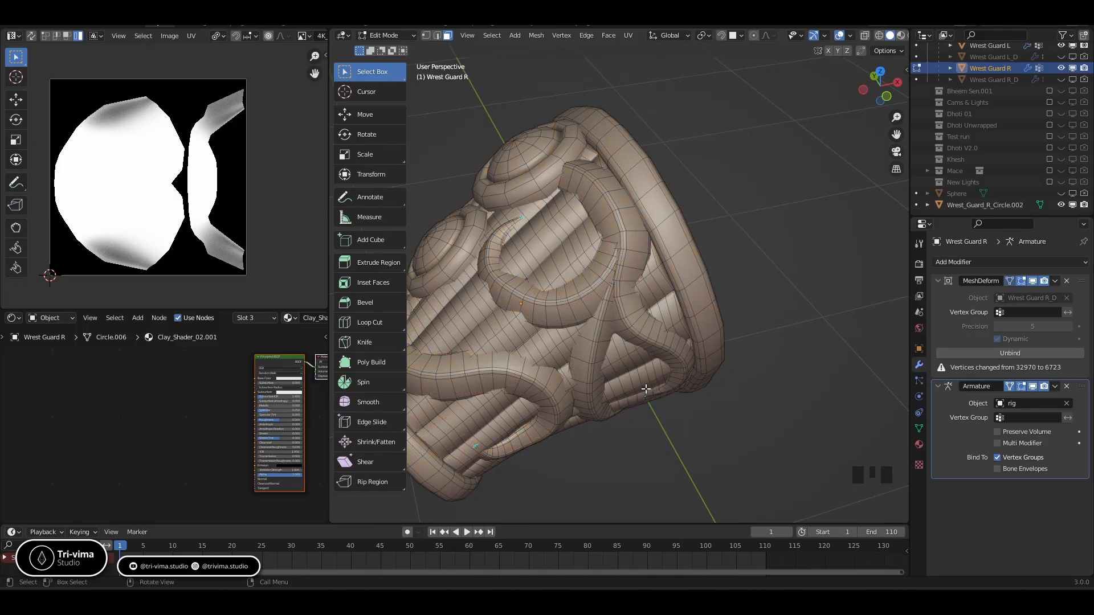
key("Tab")
Unbind Wrest Guard R's MeshDeform modifier and bind it again to Wrest Guard R_D
left_click(596, 344)
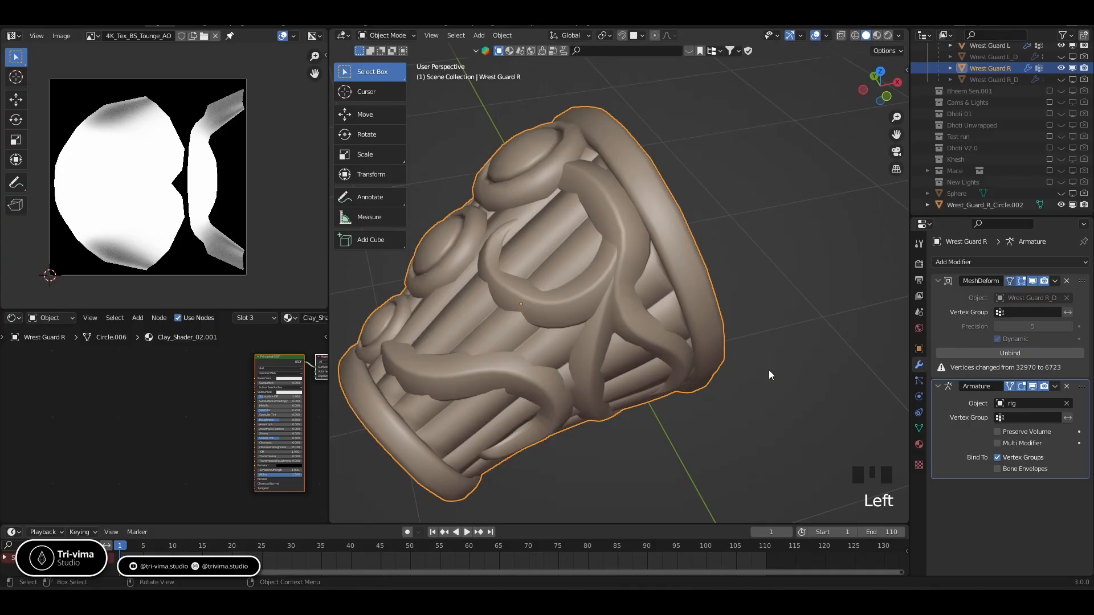
left_click(984, 354)
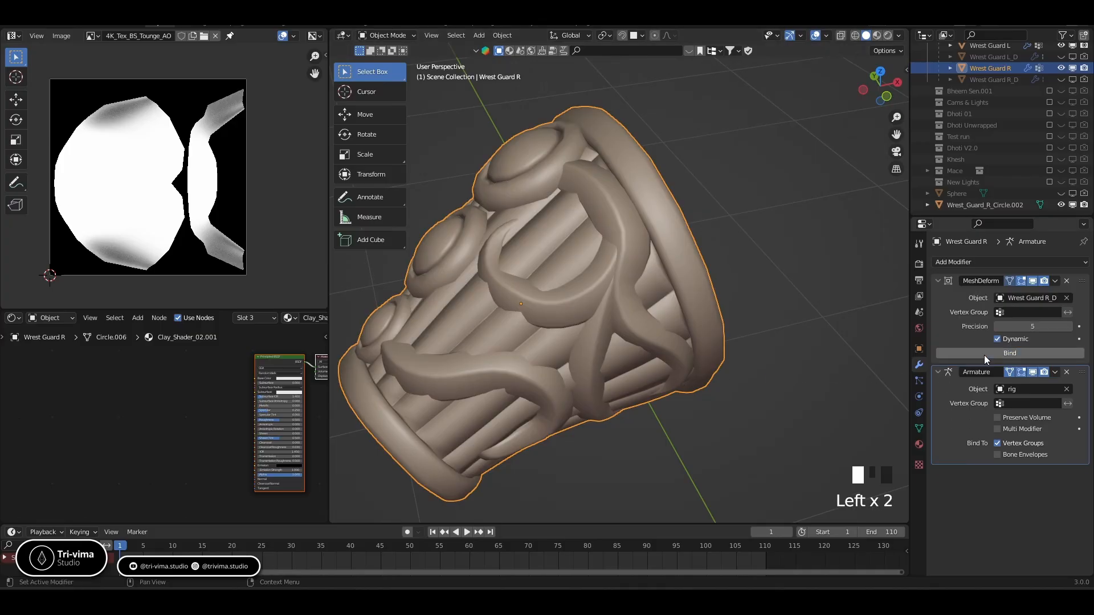
left_click(983, 354)
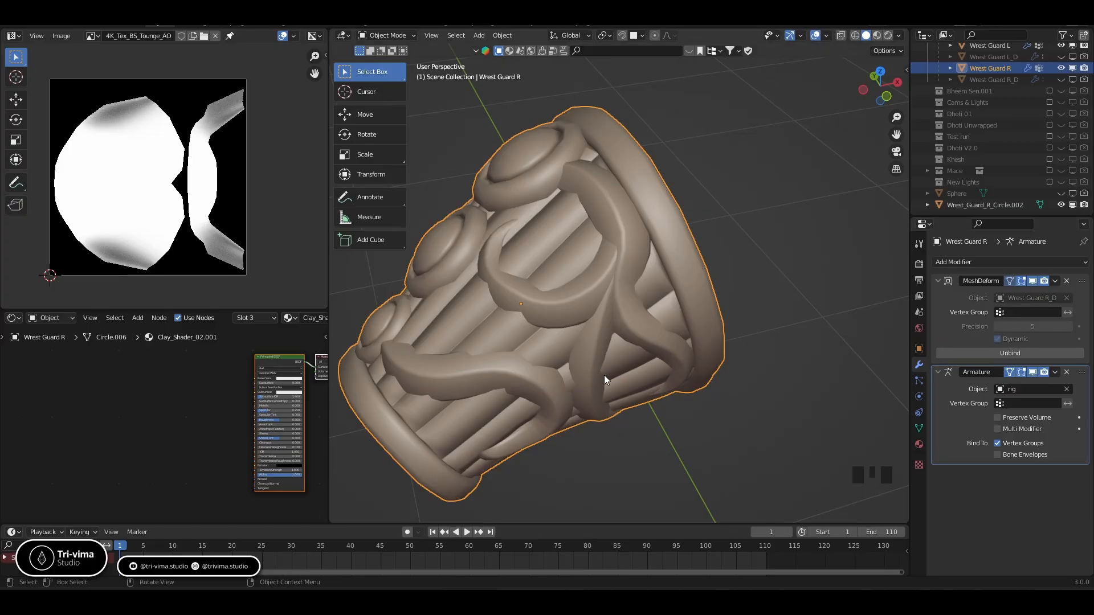
Add a Subdivision modifier to Wrest Guard R and set its viewport level to 2
scroll(587, 432, "down", 4)
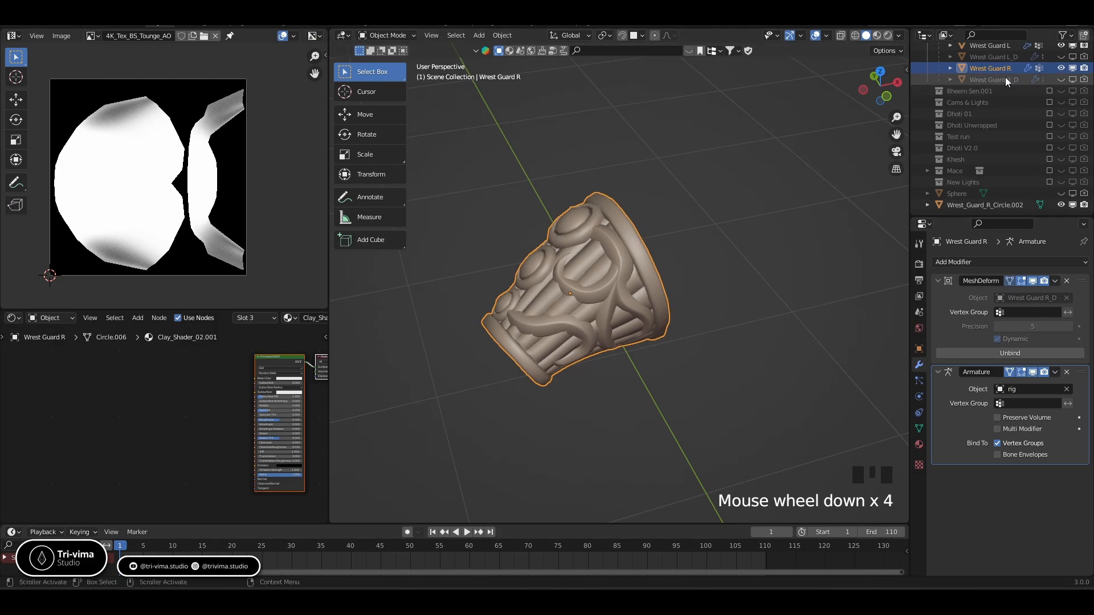
scroll(1014, 77, "up", 2)
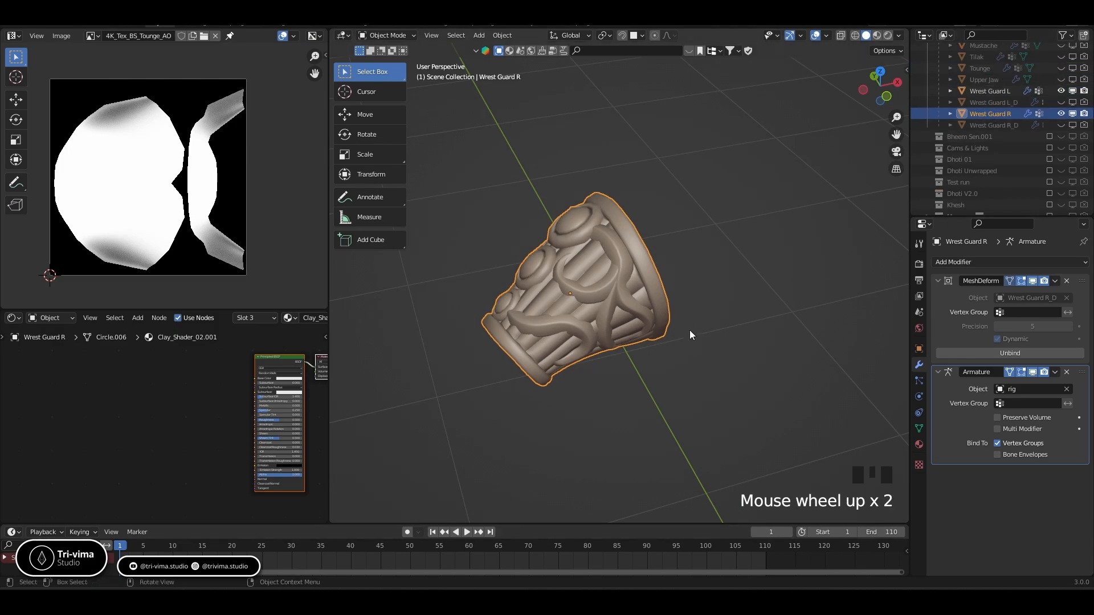
left_click(970, 262)
left_click(882, 469)
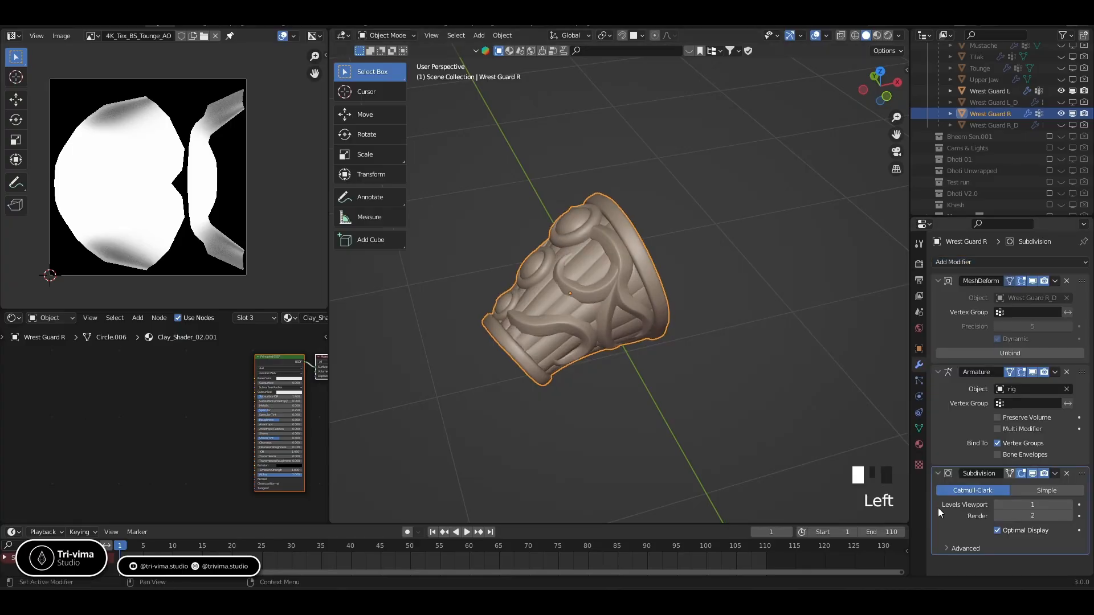
left_click(1069, 504)
scroll(600, 307, "up", 5)
scroll(599, 300, "up", 1)
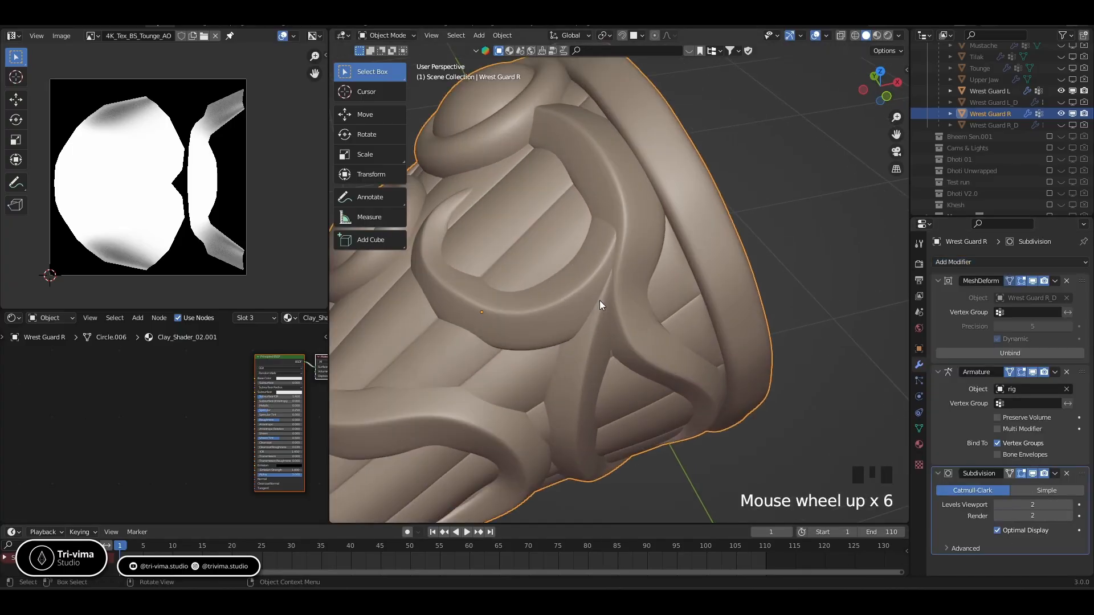
Select all of Wrest Guard R's geometry in Edit Mode and examine its UV layout
key("Tab")
key("a")
scroll(172, 147, "up", 3)
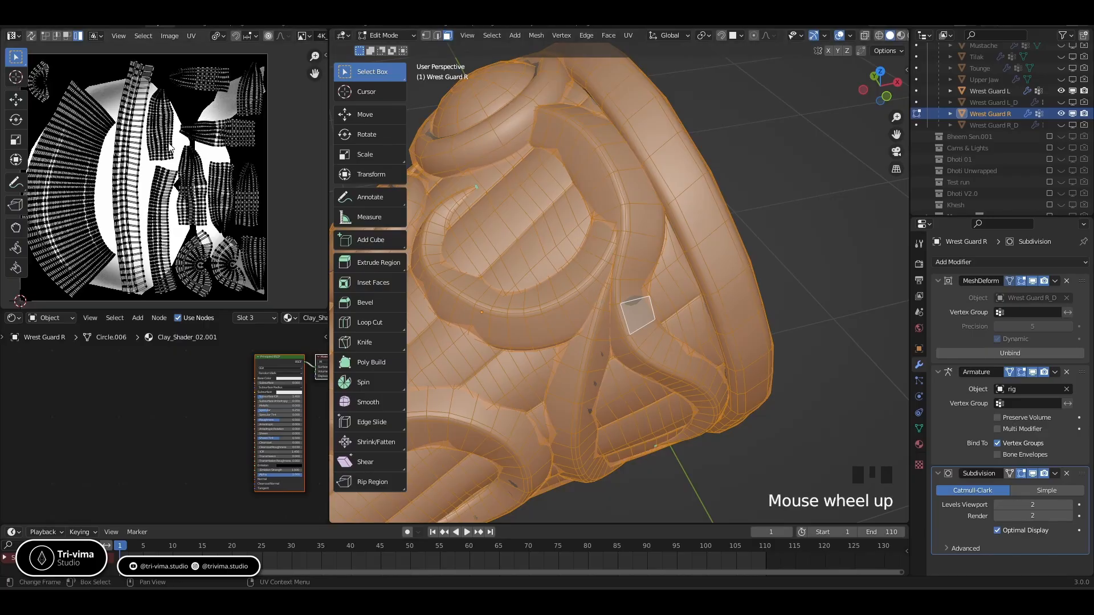
scroll(171, 147, "down", 3)
scroll(225, 34, "down", 2)
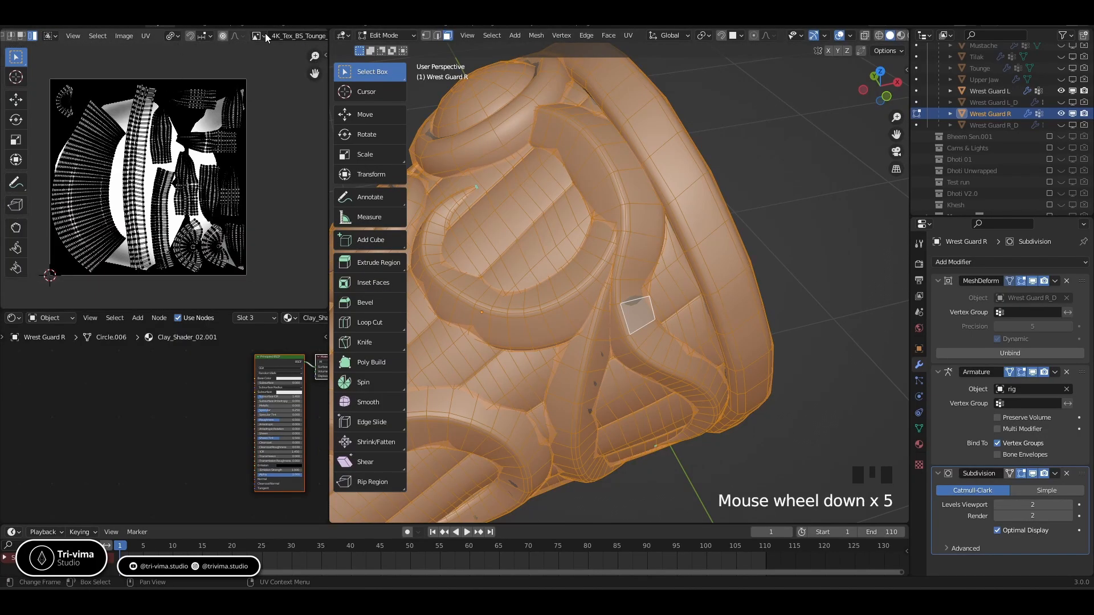
Look through the list of available image textures for a wrist guard AO map, then return Wrest Guard R to Object Mode
left_click(257, 36)
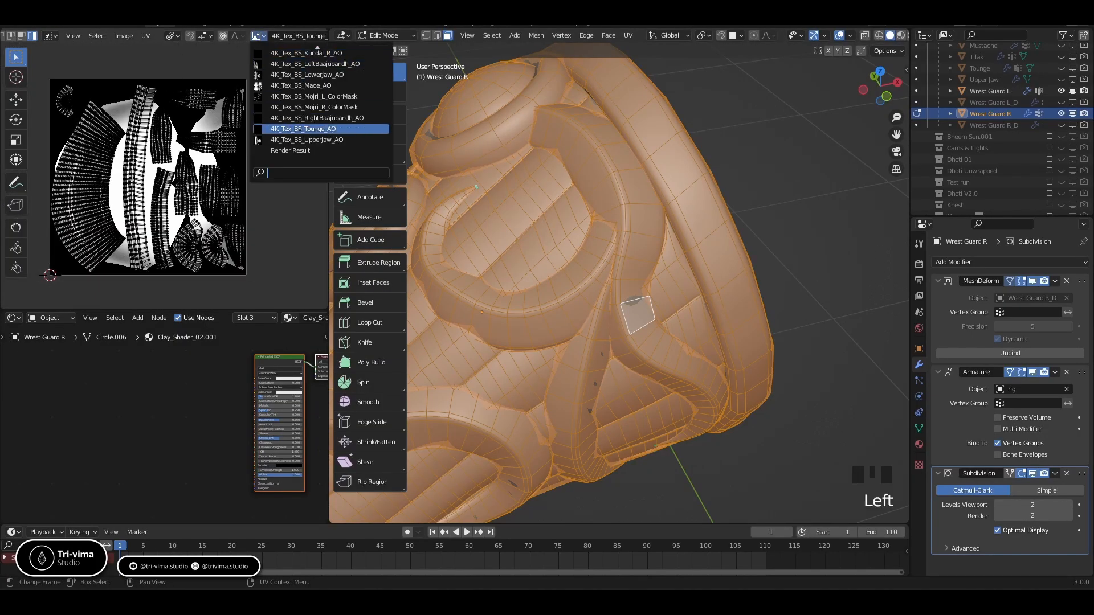
scroll(300, 126, "up", 9)
scroll(300, 125, "up", 10)
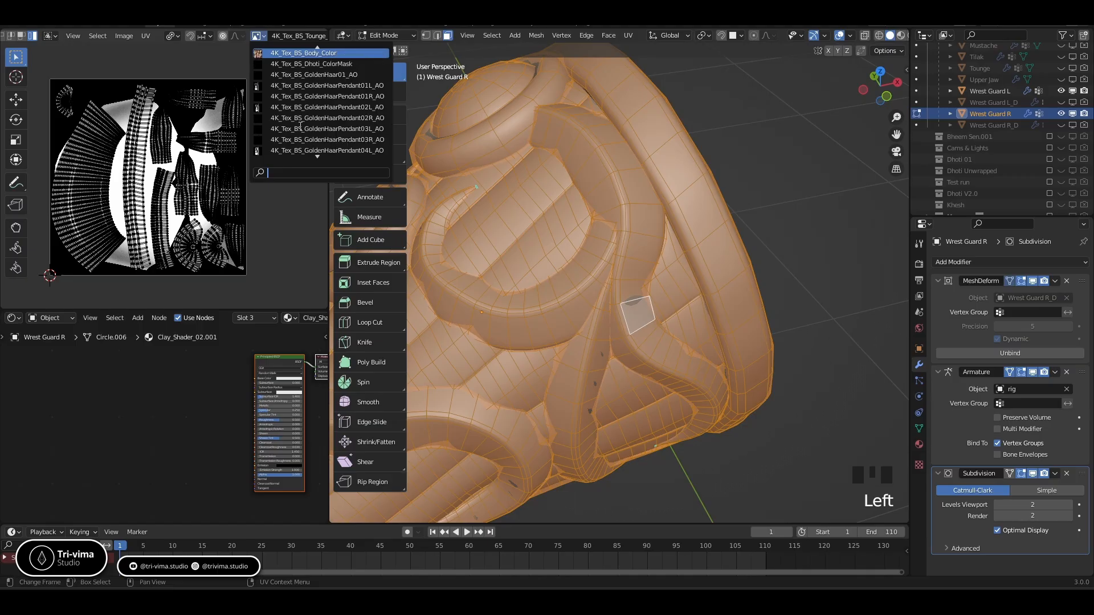
scroll(302, 124, "down", 19)
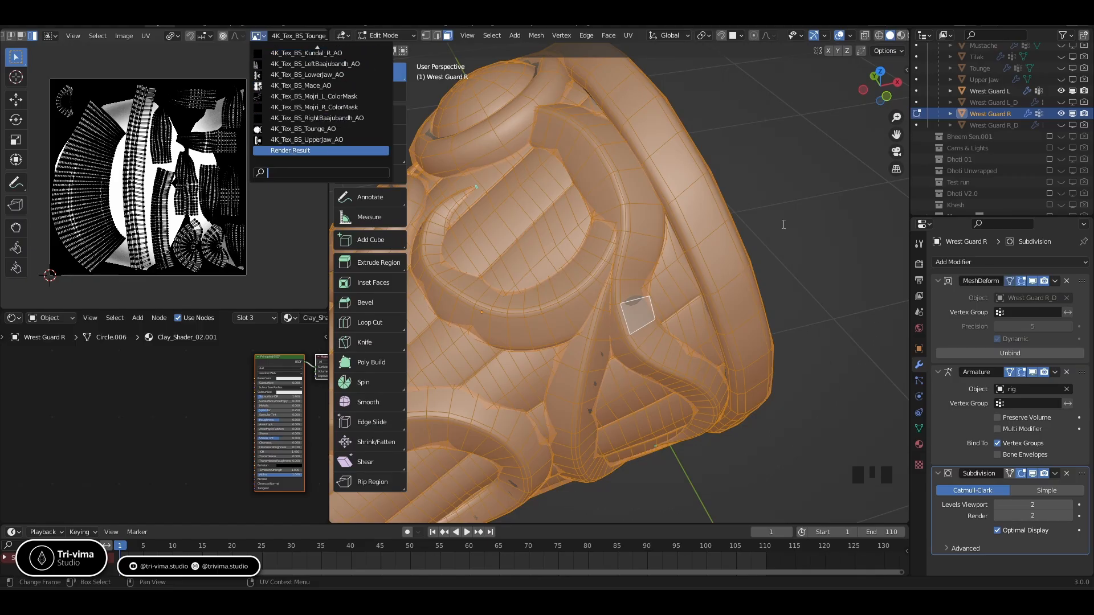
left_click(783, 257)
key("Tab")
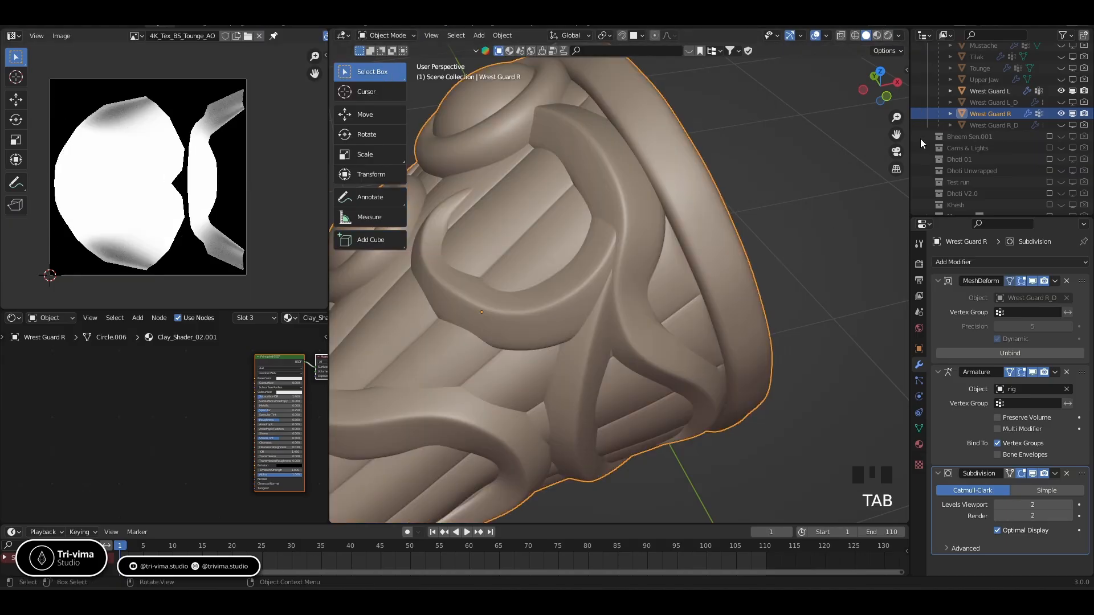
Hide Wrest Guard R, select Wrest Guard L and frame it in the viewport
left_click(1060, 113)
left_click(991, 91)
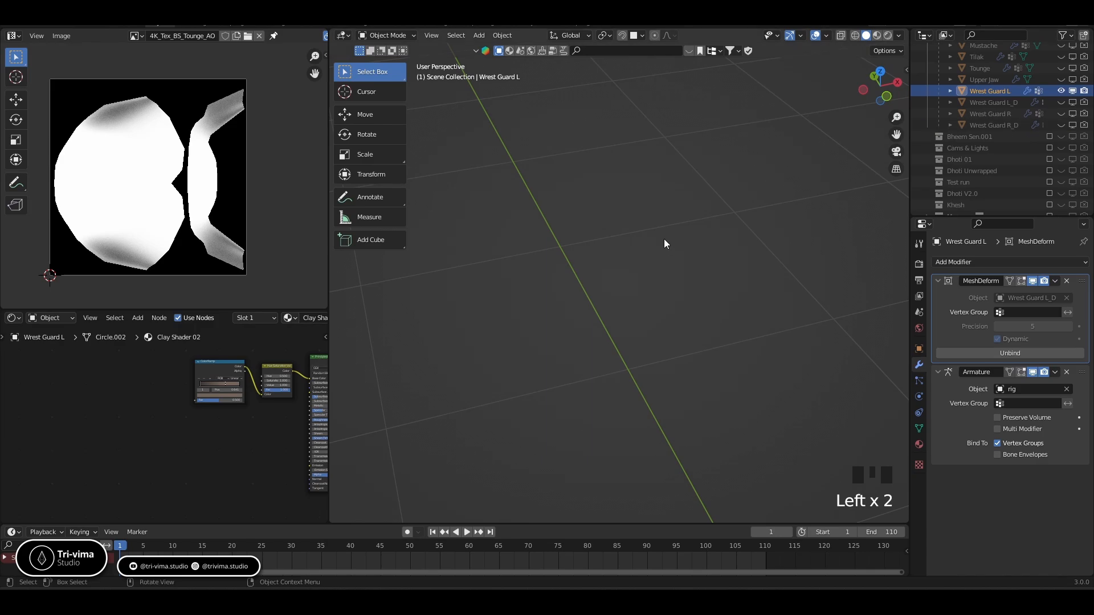
key("KP_Decimal")
scroll(1036, 122, "down", 8)
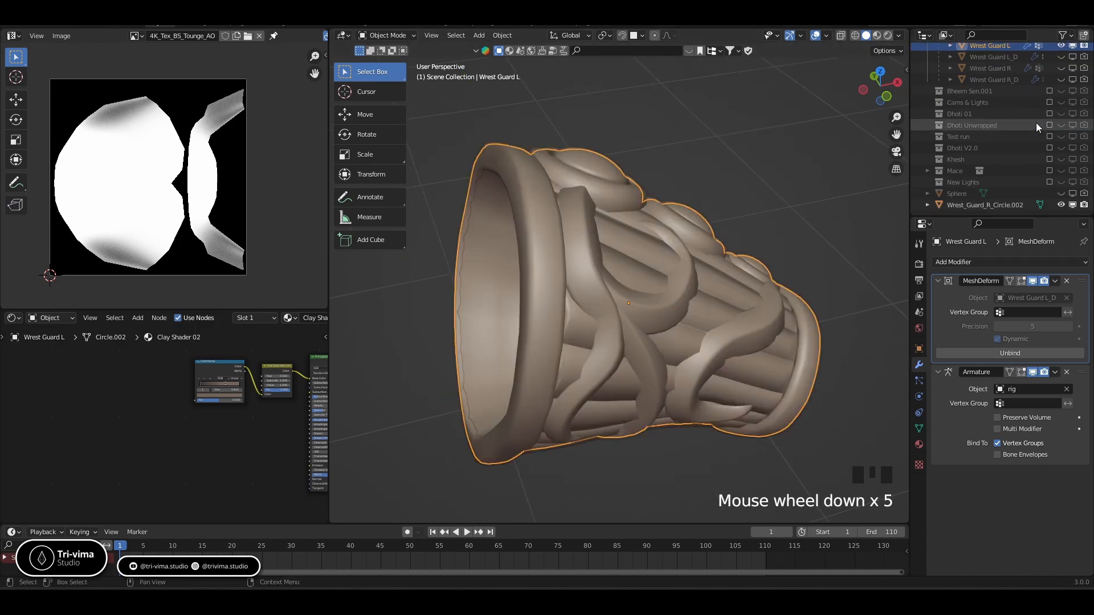
Inspect the imported Wrest_Guard_R_Circle.002 mesh in Edit Mode with the Face Orientation overlay turned on, and return to Object Mode
left_click(1015, 206)
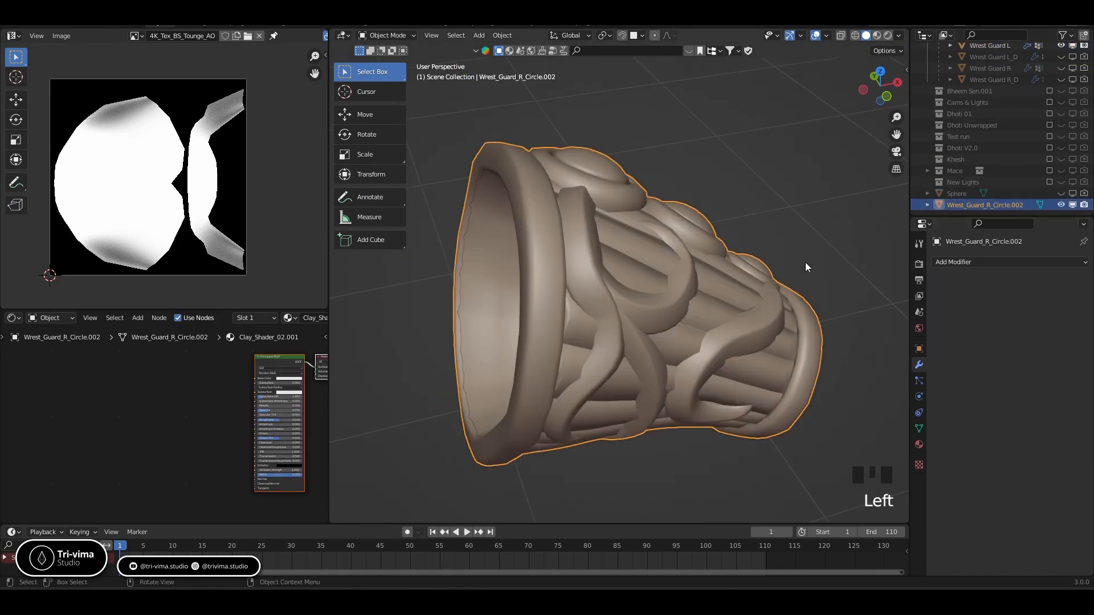
key("Tab")
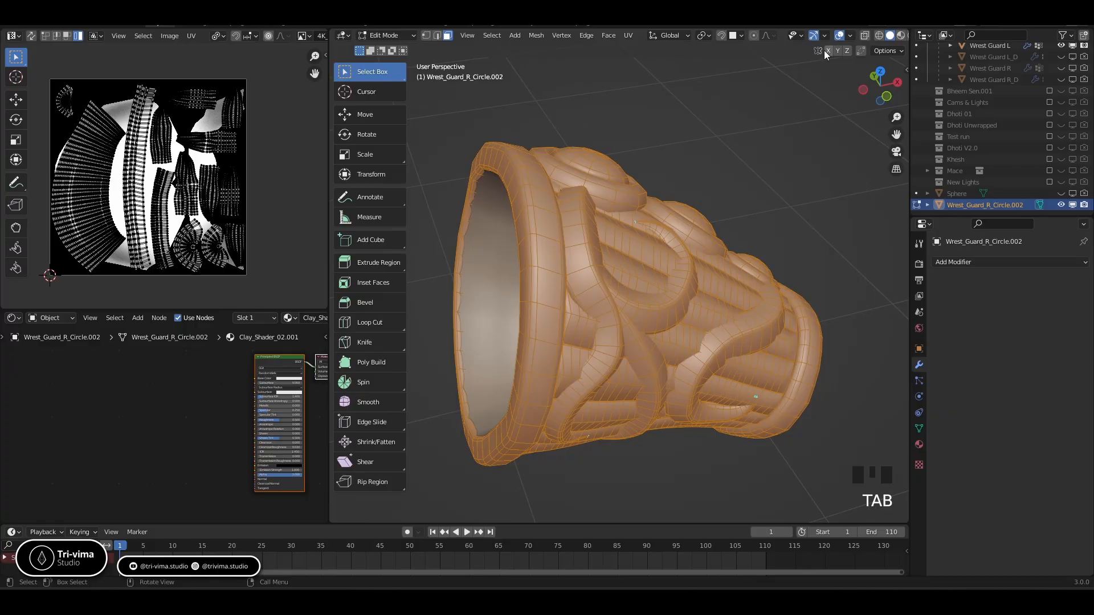
left_click(850, 37)
left_click(779, 254)
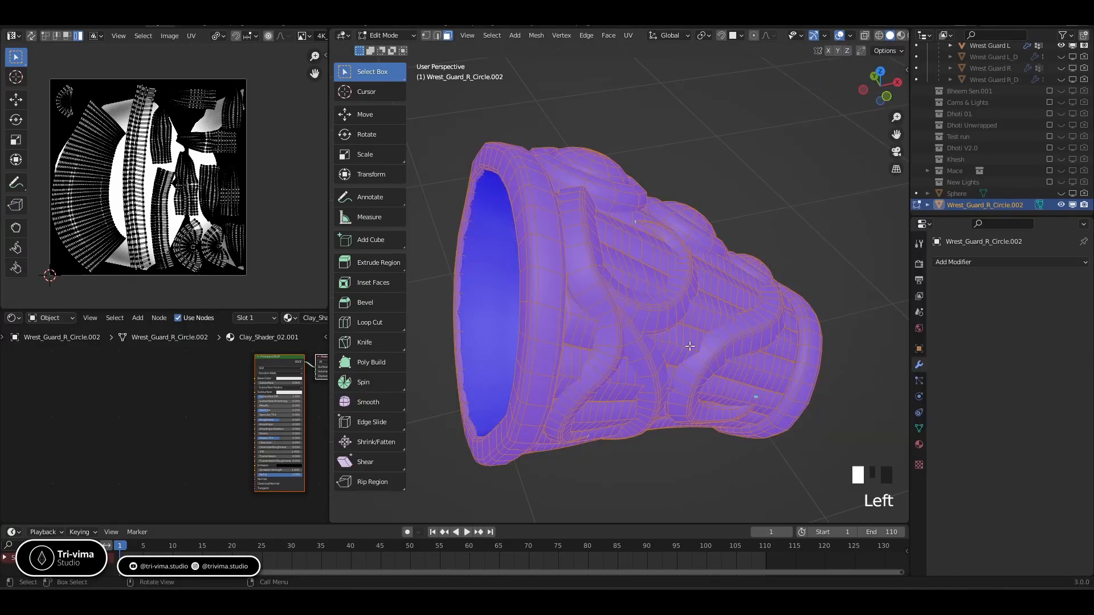
middle_click_drag(496, 339, 569, 310)
key("Tab")
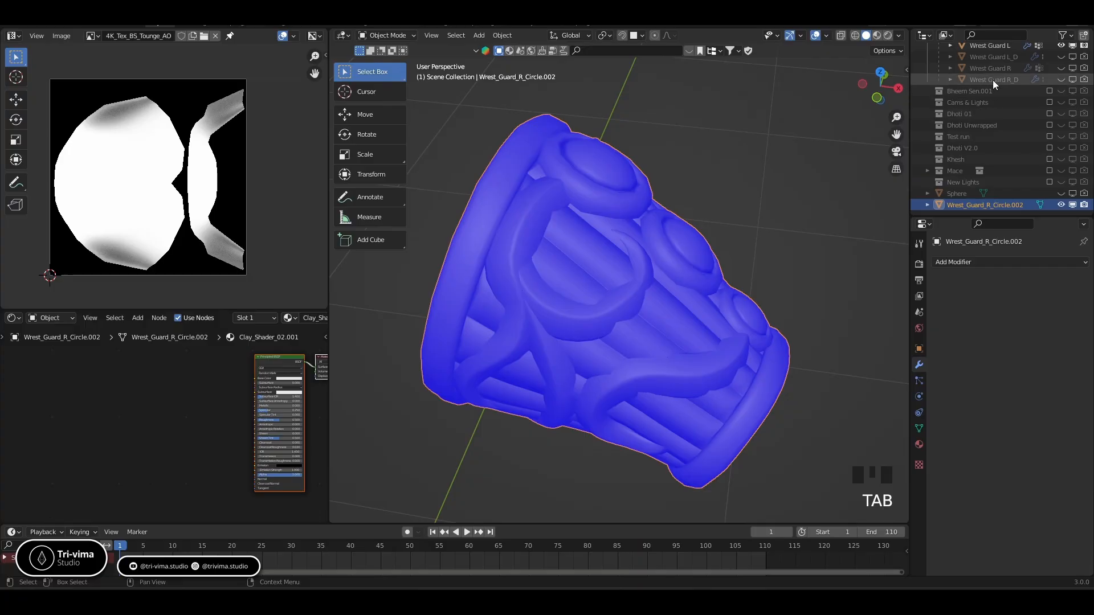
Join the imported Wrest_Guard_R_Circle.002 mesh into Wrest Guard L, keeping Wrest Guard L as the active object
left_click(991, 46, "ctrl")
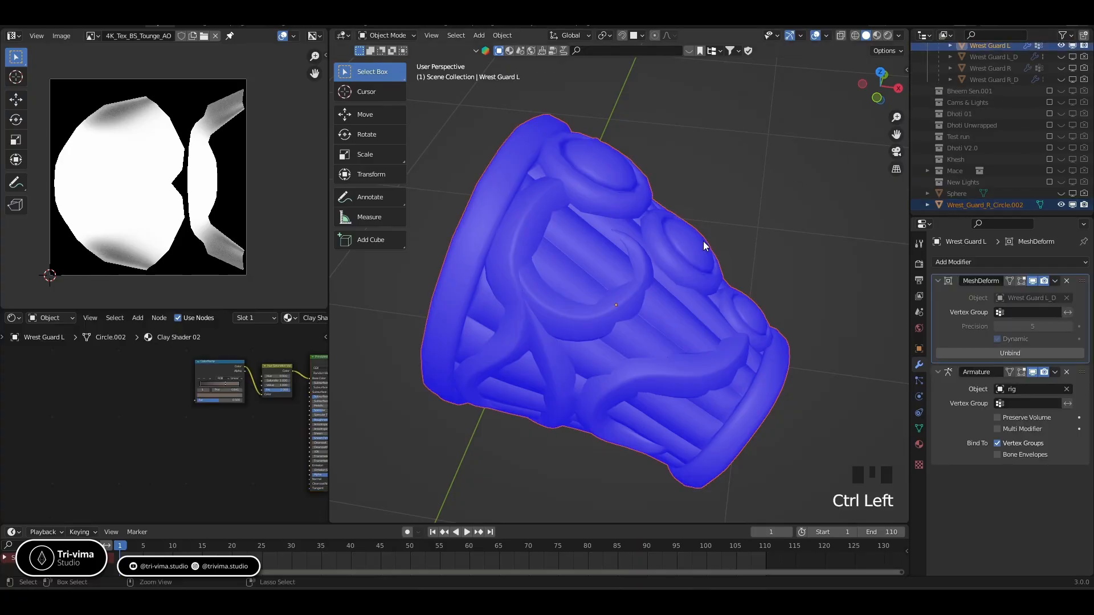
key("ctrl+j")
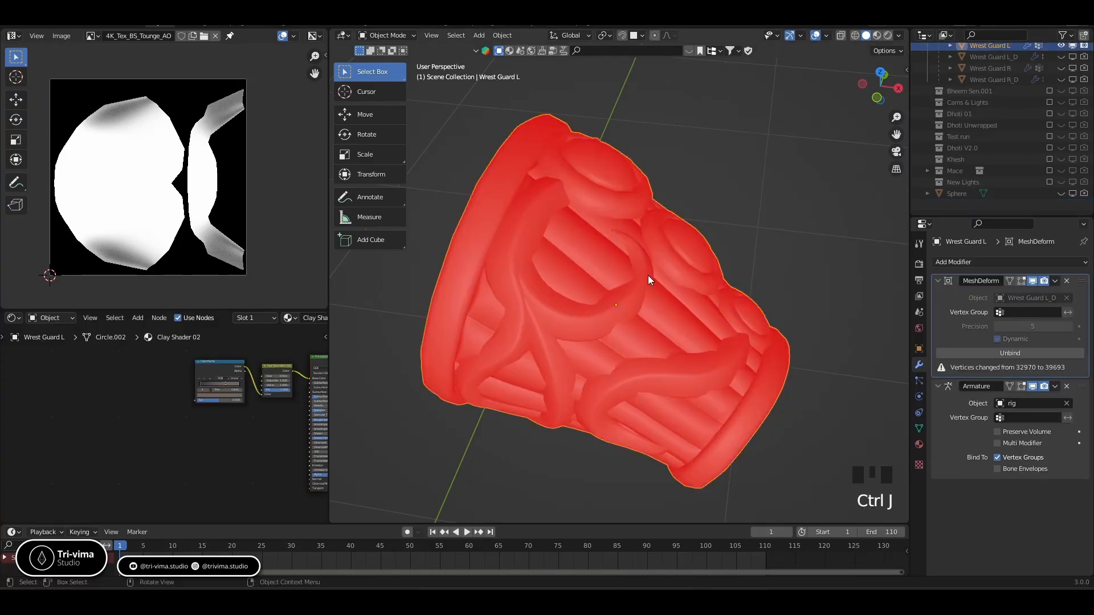
scroll(997, 114, "up", 2)
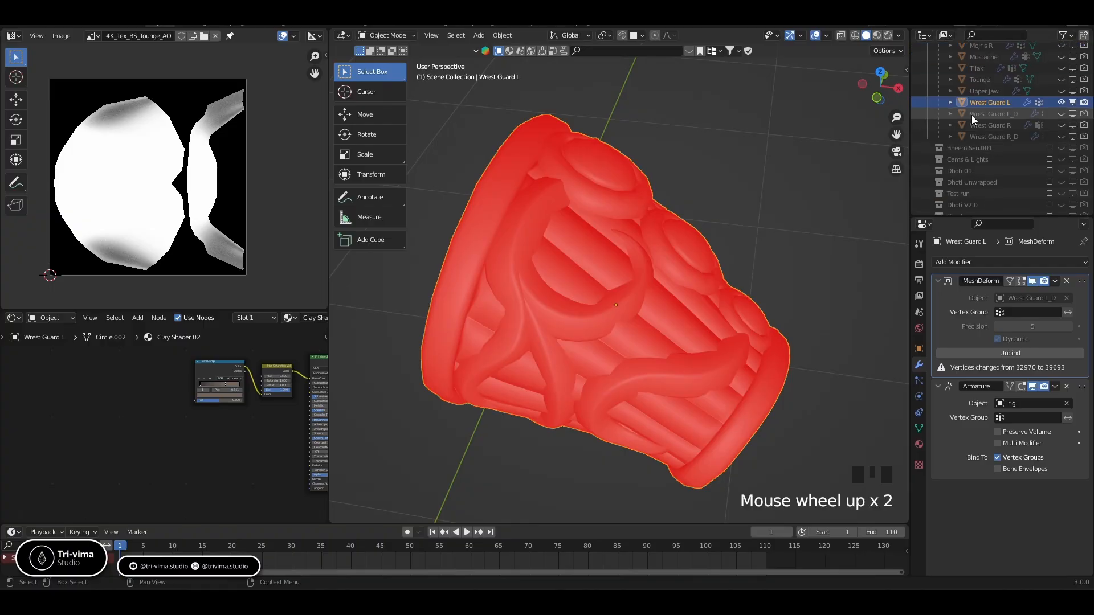
Delete the vertices of the old dense mesh within Wrest Guard L in Edit Mode, selecting them as linked geometry
key("Tab")
middle_click_drag(680, 267, 570, 296)
left_click(564, 297)
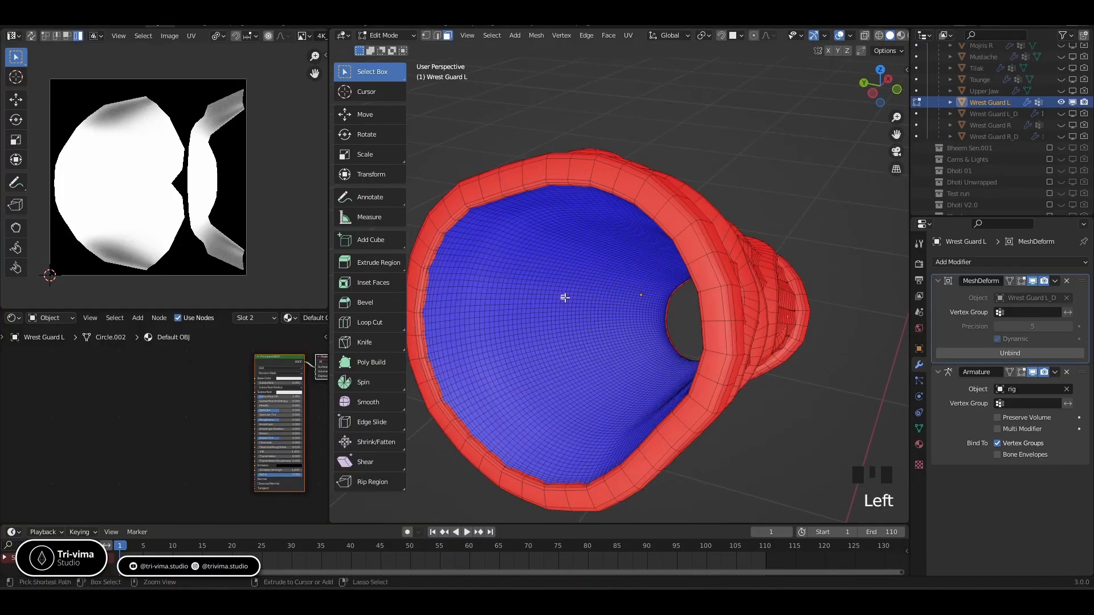
key("ctrl+l")
key("x")
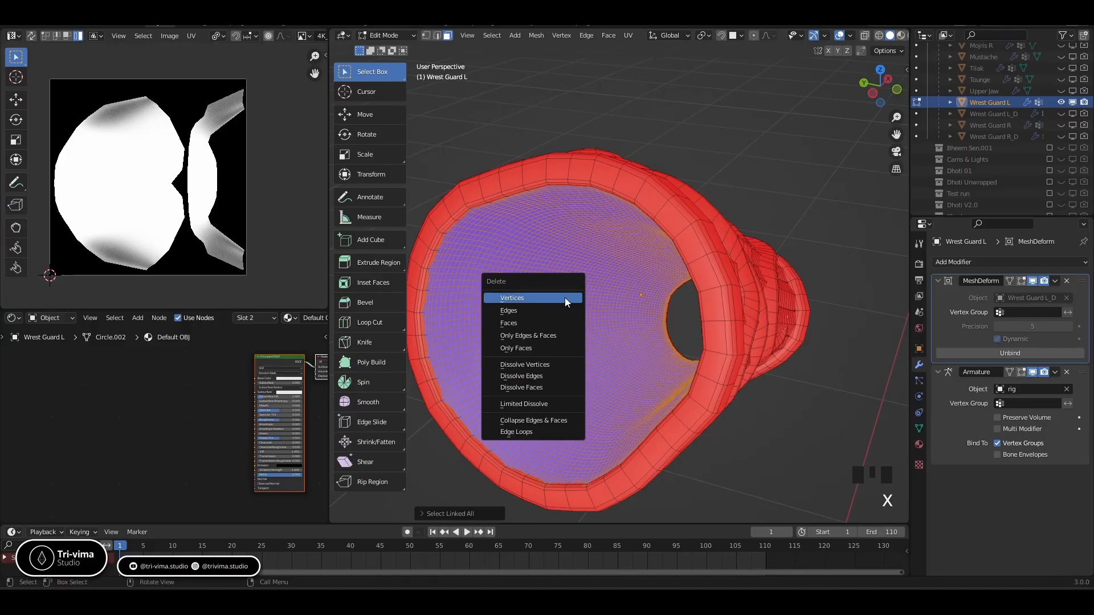
left_click(565, 298)
Select all of Wrest Guard L's remaining geometry and recalculate its normals to the outside
key("a")
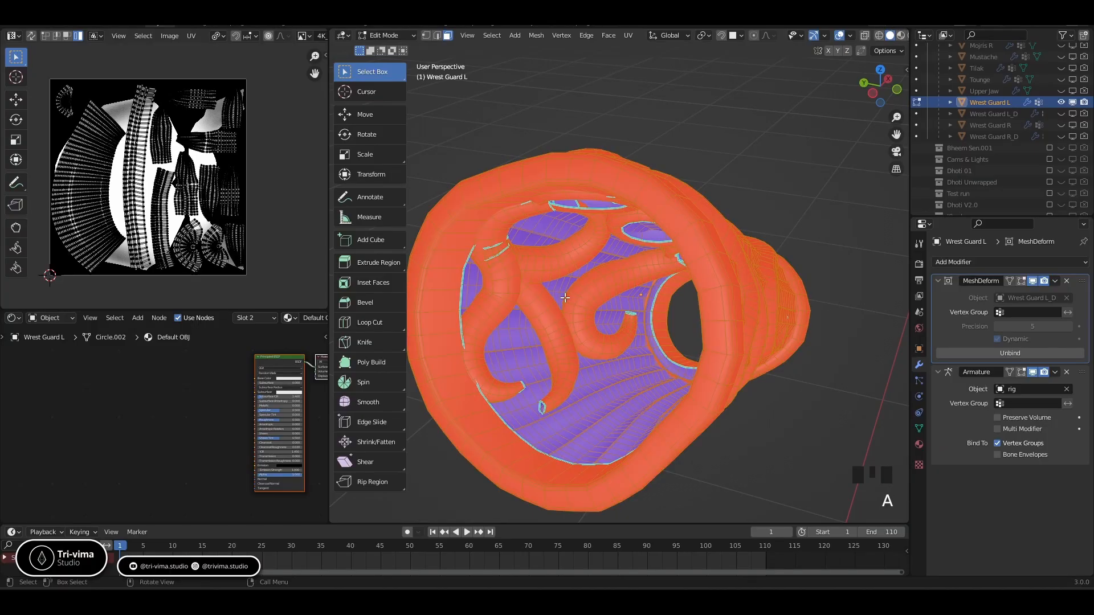
key("shift")
key("alt+n")
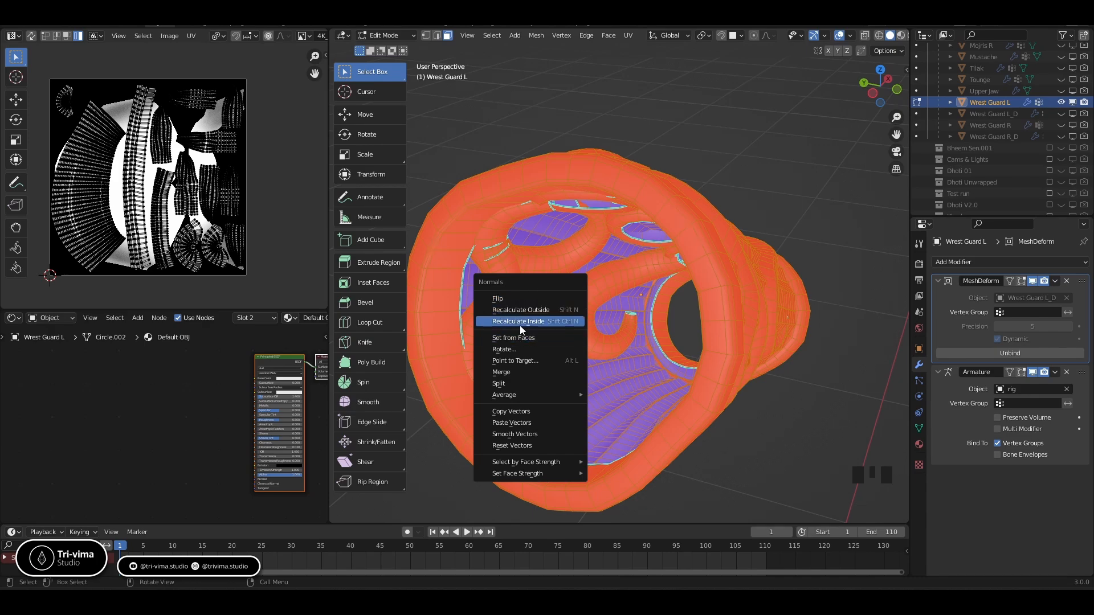
left_click(576, 323)
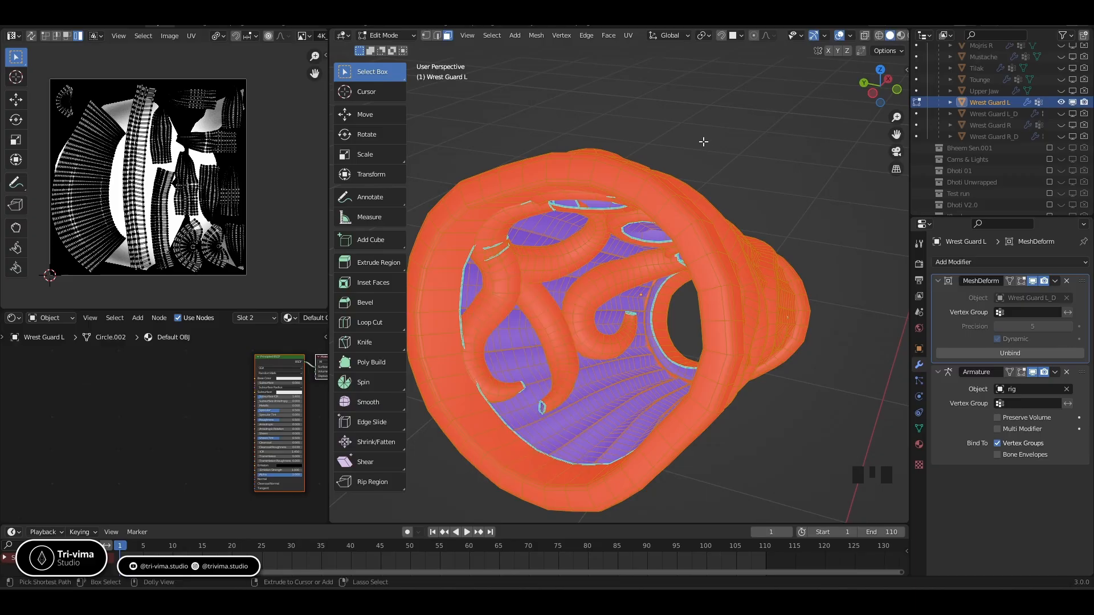
key("ctrl+shift+n")
key("shift+n")
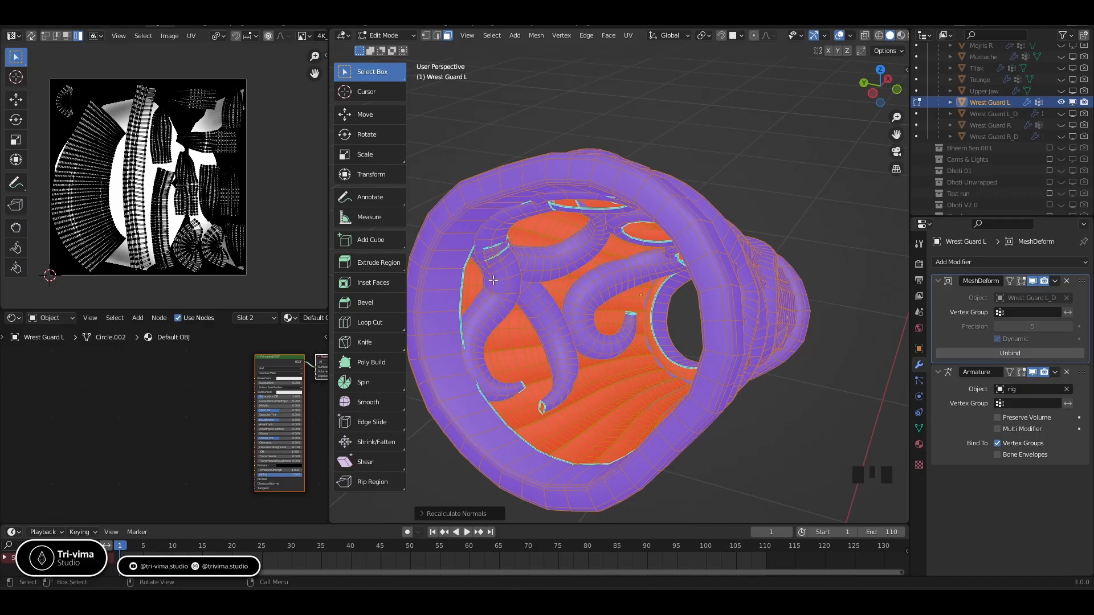
middle_click_drag(703, 191, 588, 244)
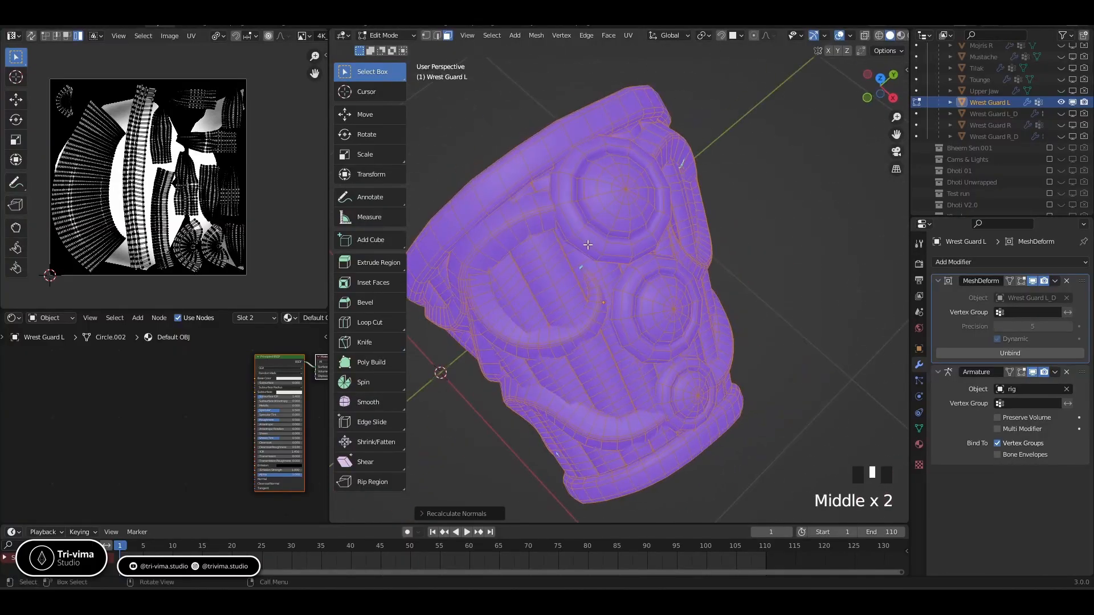
Return Wrest Guard L to Object Mode and turn off the Face Orientation overlay
key("Tab")
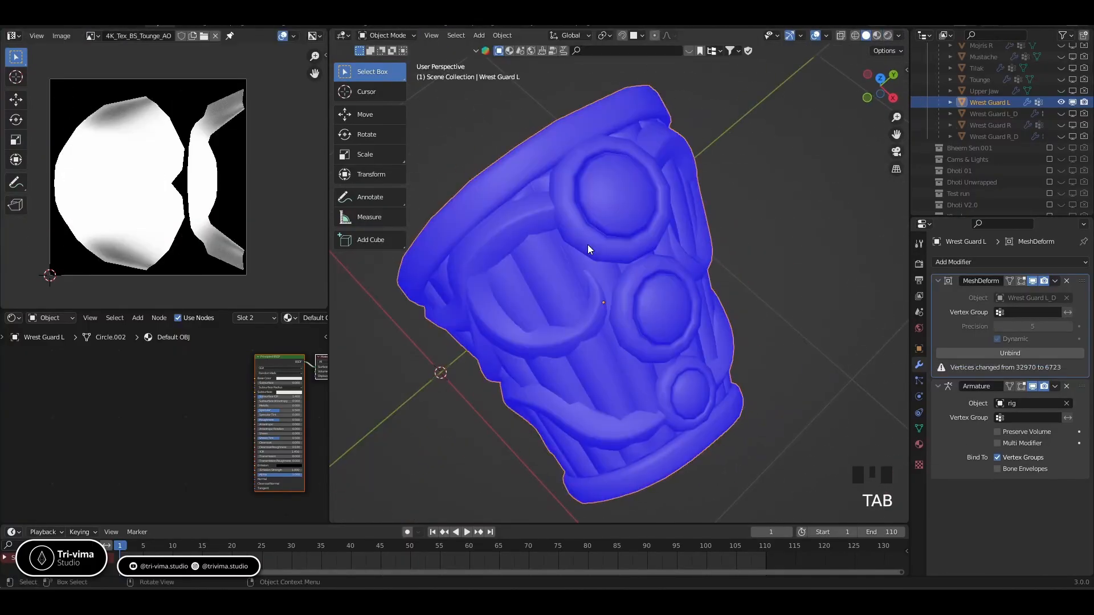
left_click(826, 35)
left_click(758, 242)
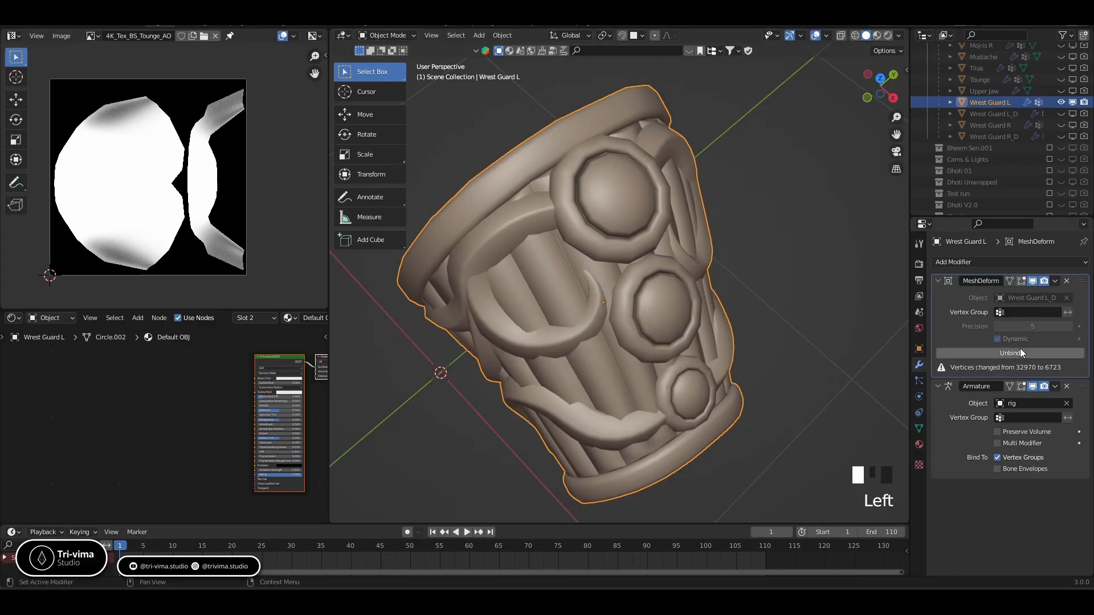
Unbind Wrest Guard L's MeshDeform modifier and bind it again to Wrest Guard L_D
left_click(997, 353)
left_click(997, 353)
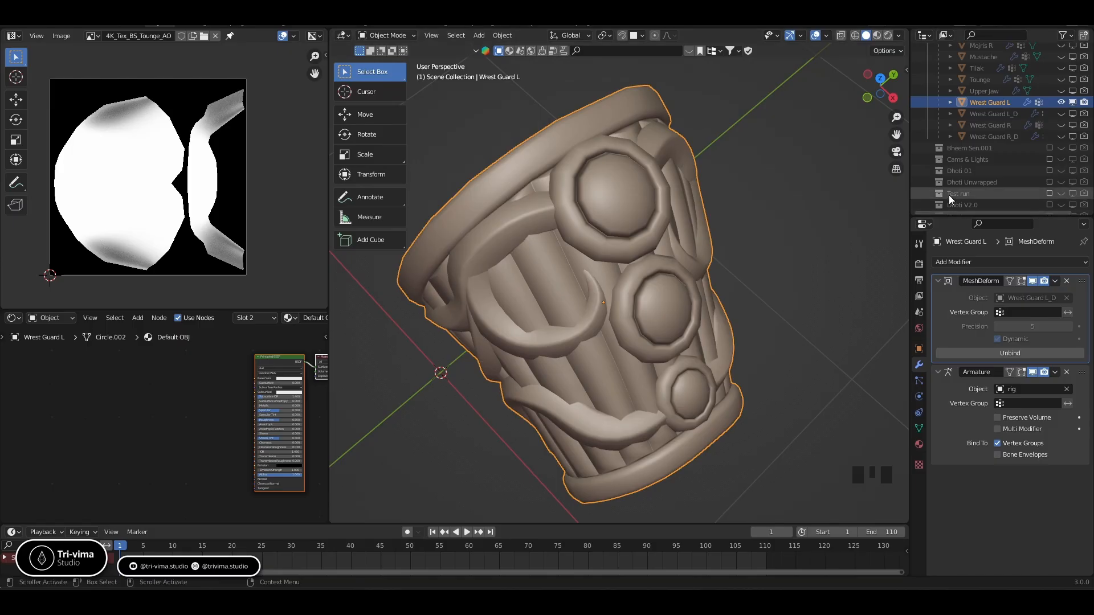
Show the Bheem Sen Body Mesh and scrub the animation to frame 83 to check how Wrest Guard L follows the arm
scroll(979, 145, "up", 9)
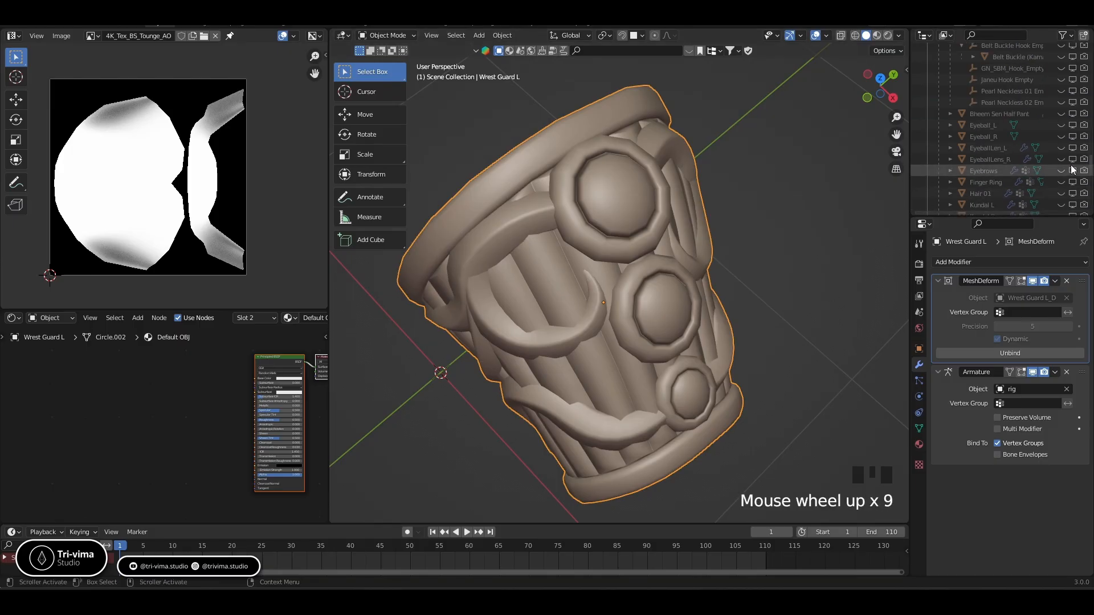
scroll(1049, 121, "up", 5)
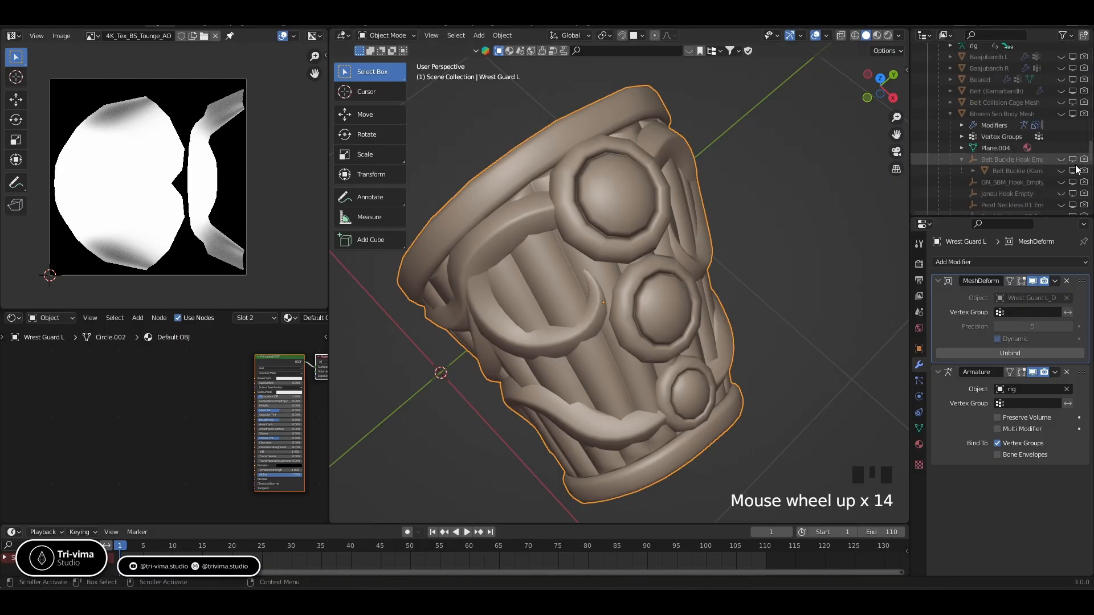
left_click(1062, 115)
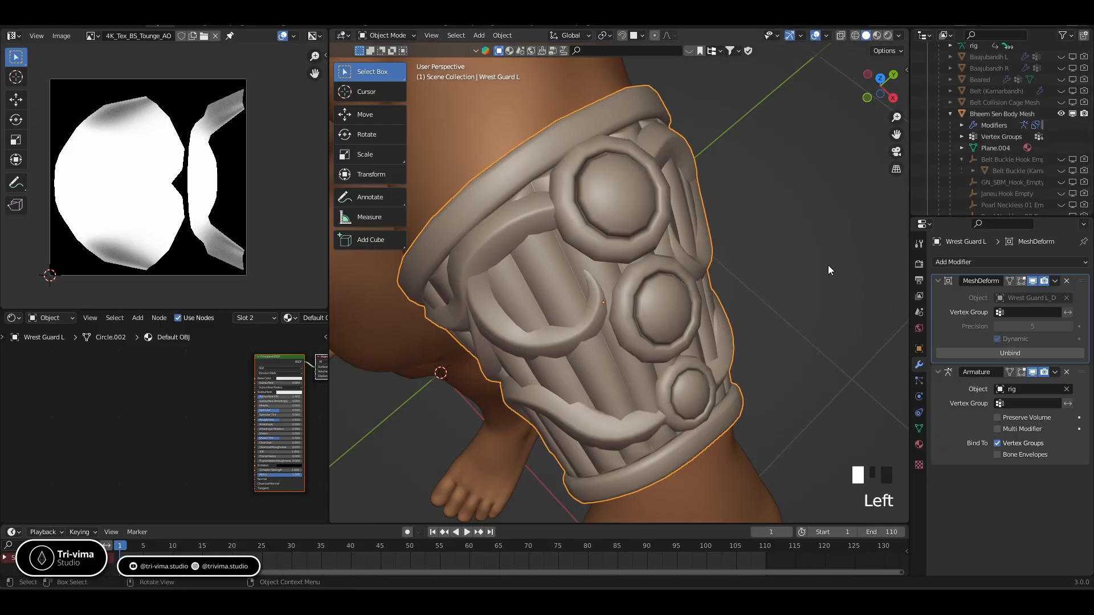
scroll(828, 265, "down", 5)
middle_click_drag(668, 313, 701, 263)
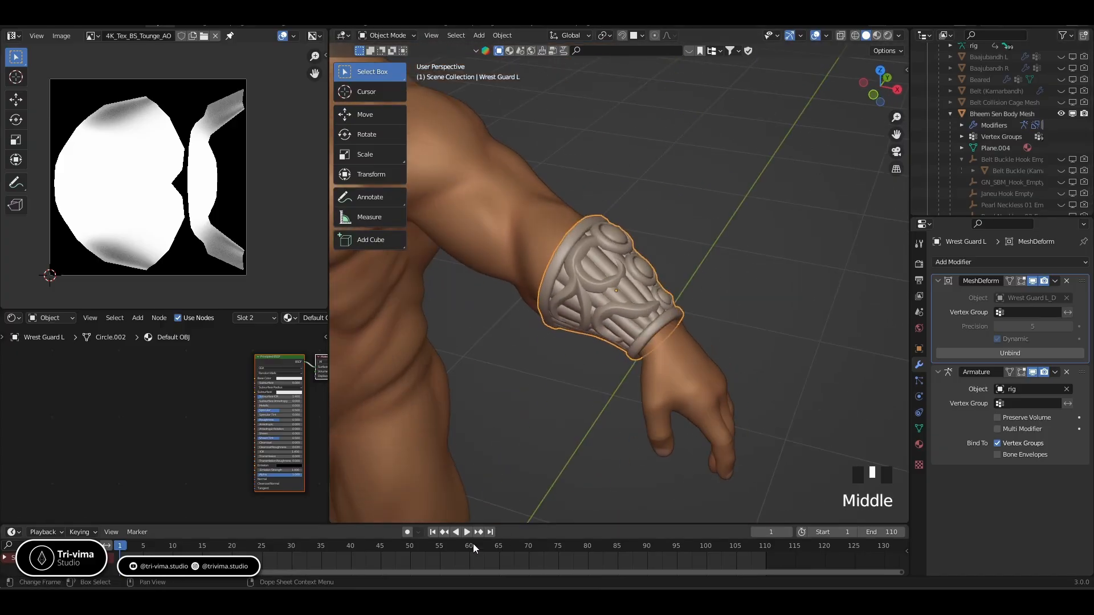
left_click_drag(121, 546, 606, 534)
middle_click_drag(477, 373, 592, 379, "shift")
scroll(982, 134, "down", 16)
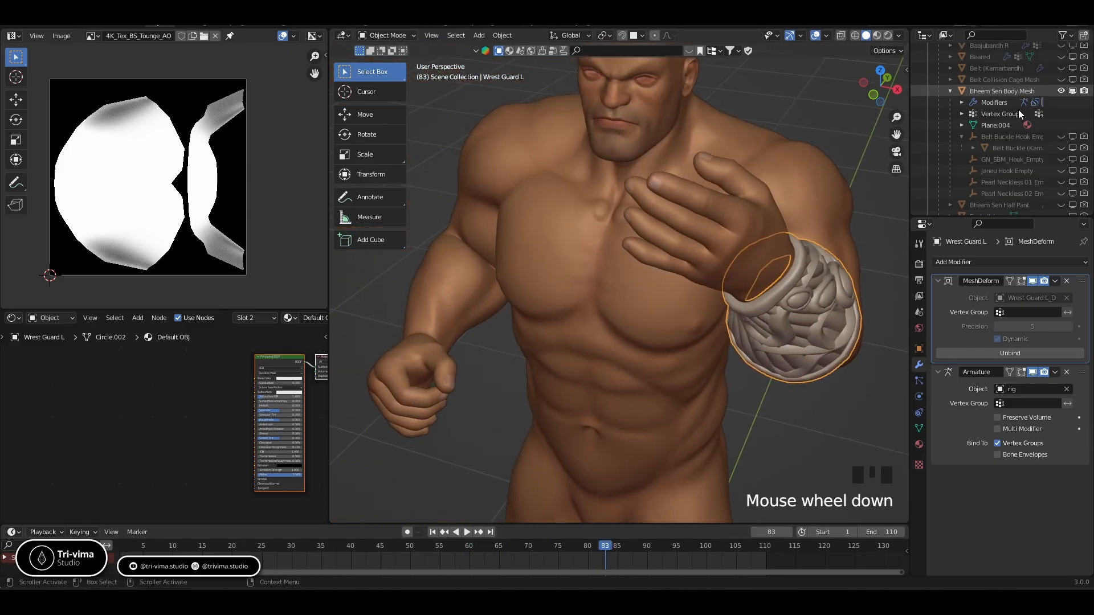
Unhide Wrest Guard R and add a Subdivision Surface modifier to Wrest Guard L with viewport level 2
left_click(1061, 79)
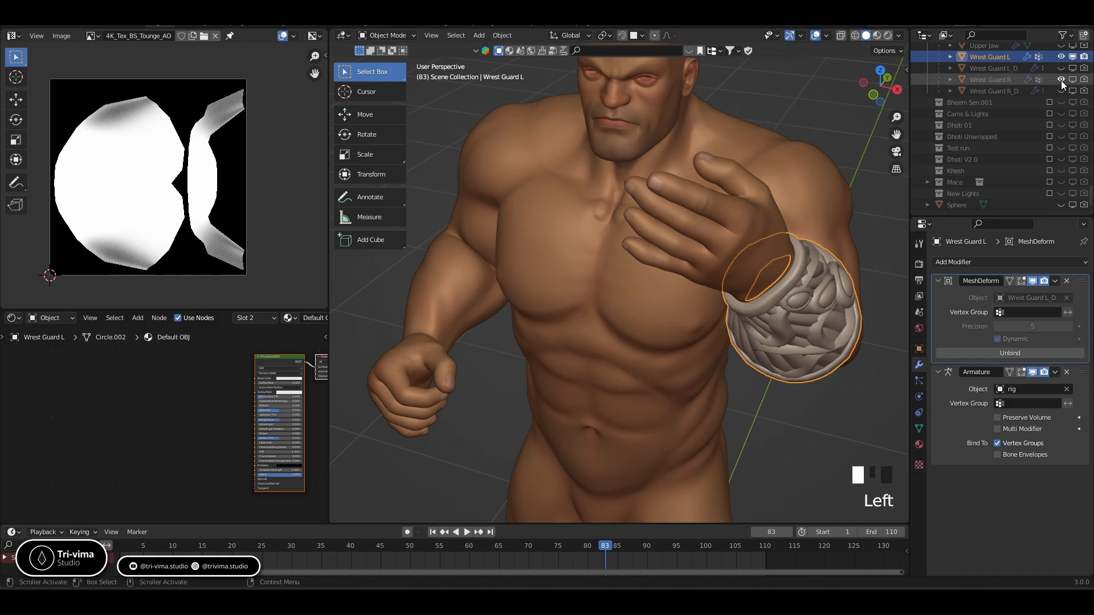
middle_click_drag(736, 306, 593, 368)
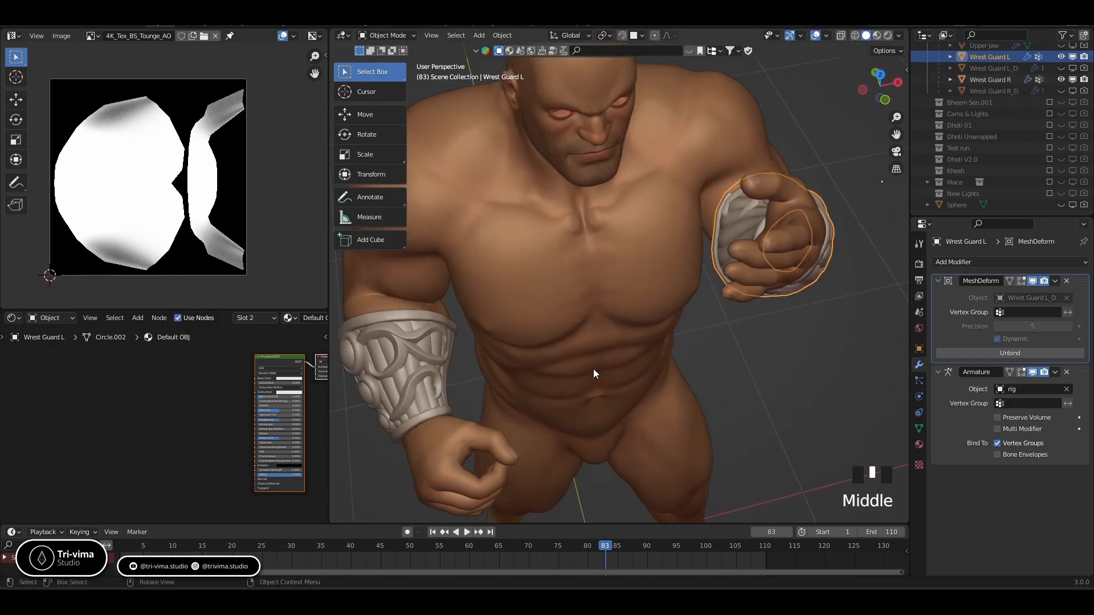
left_click(968, 261)
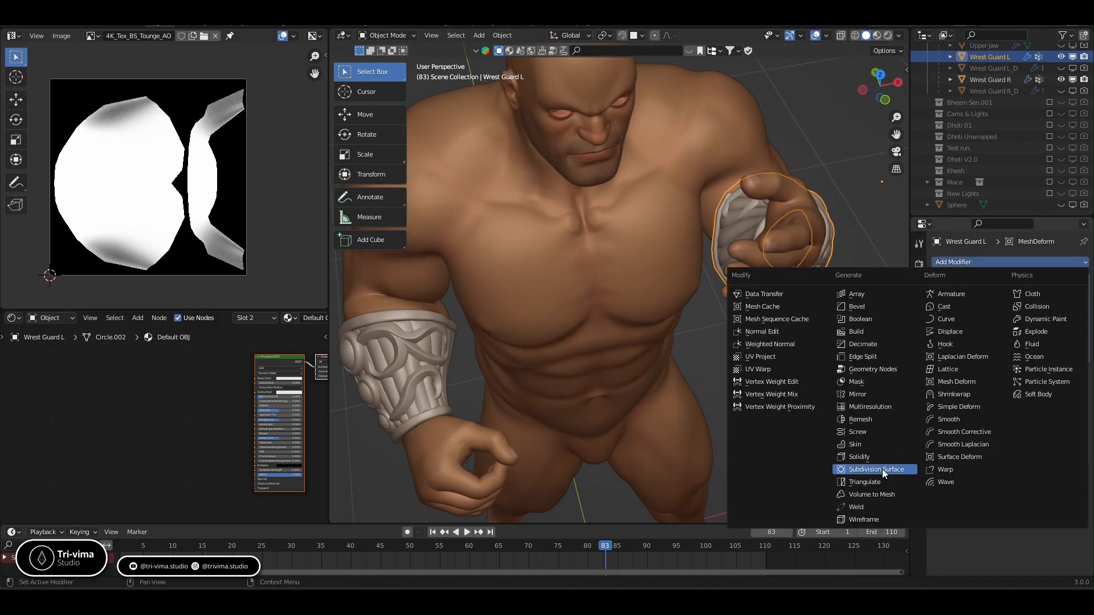
left_click(877, 470)
left_click(1068, 505)
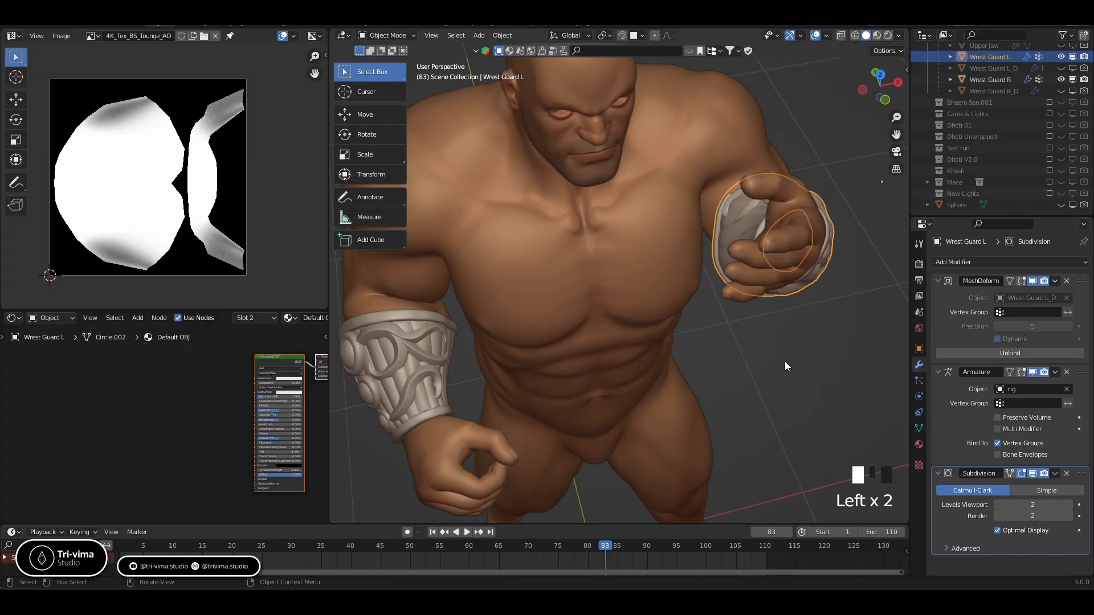
Examine how both wrist guards deform with the forearms across the animation frames, from several angles
middle_click_drag(784, 361, 586, 357)
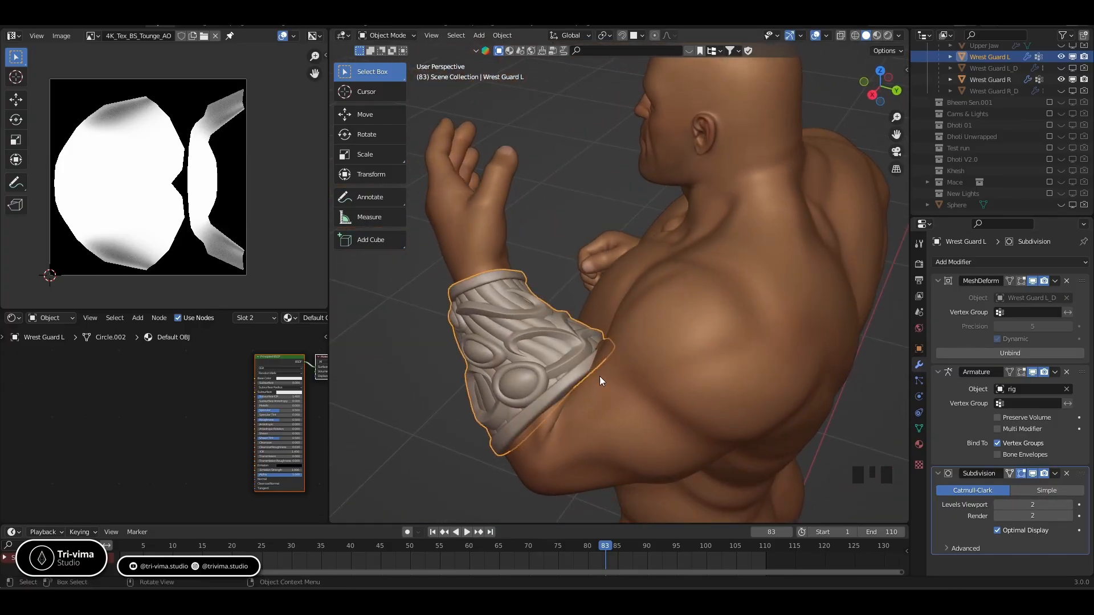
left_click_drag(605, 544, 532, 536)
middle_click_drag(520, 429, 650, 307)
left_click_drag(525, 548, 652, 542)
middle_click_drag(547, 296, 507, 425)
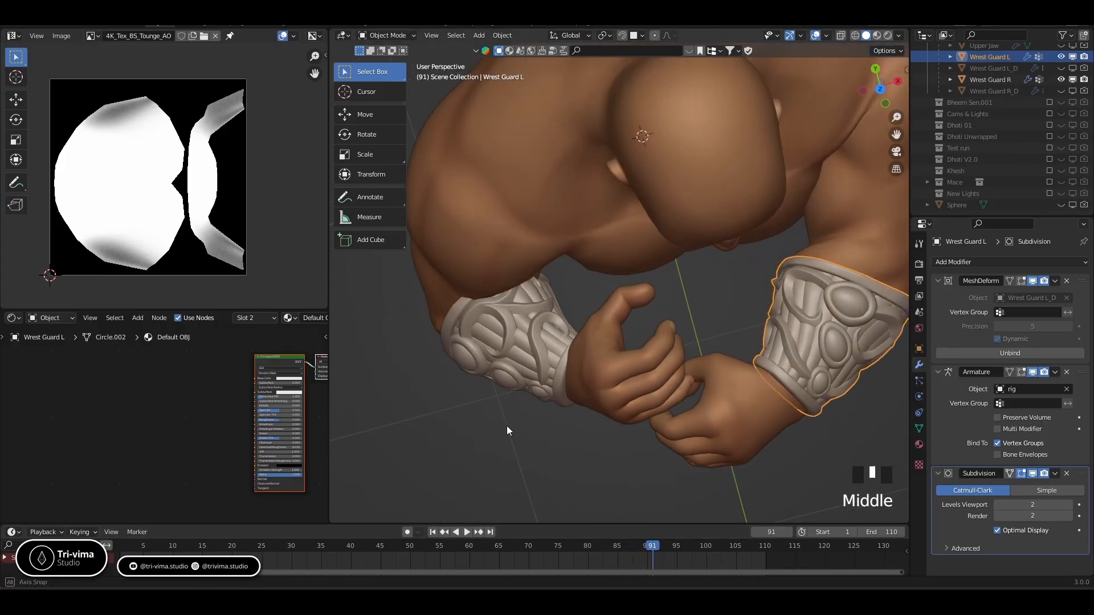
left_click_drag(647, 545, 604, 548)
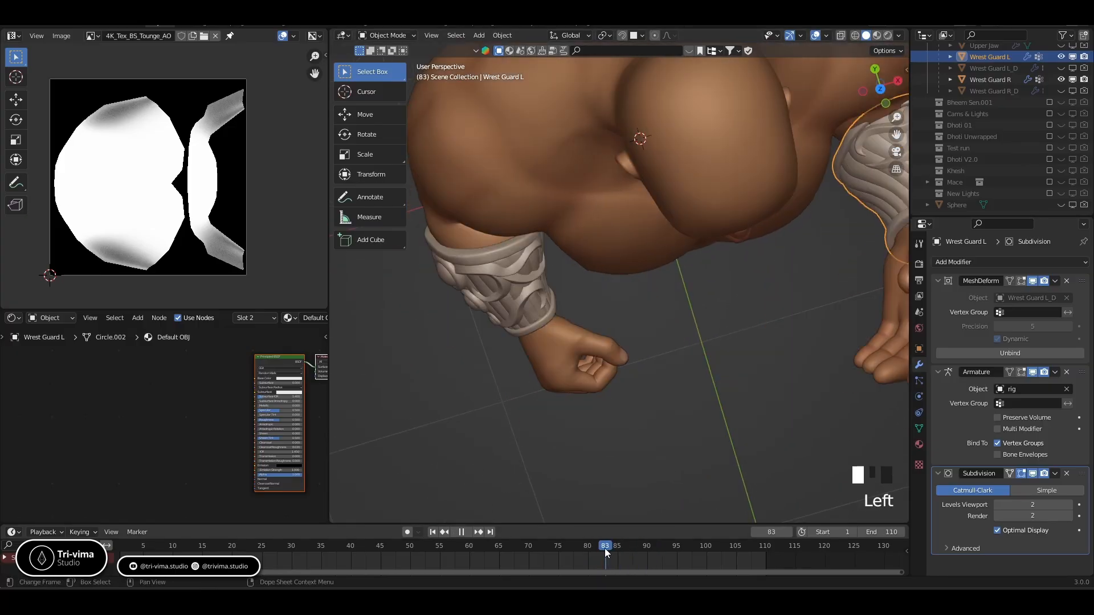
middle_click_drag(553, 305, 583, 179)
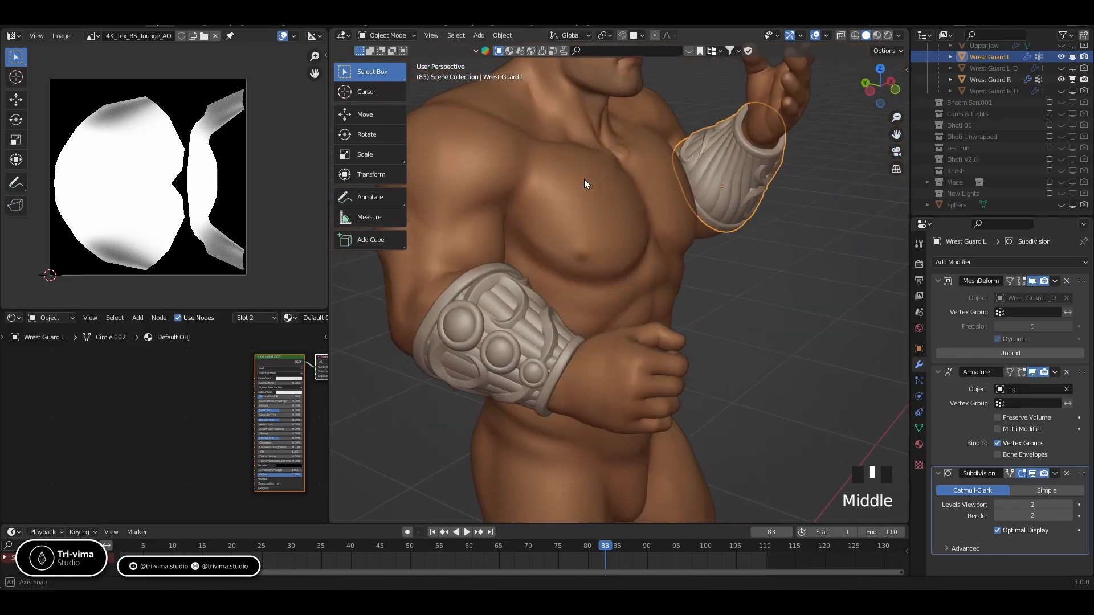
Return to frame 1 and hide Wrest Guard R and Bheem Sen Body Mesh, leaving only Wrest Guard L showing
left_click(432, 532)
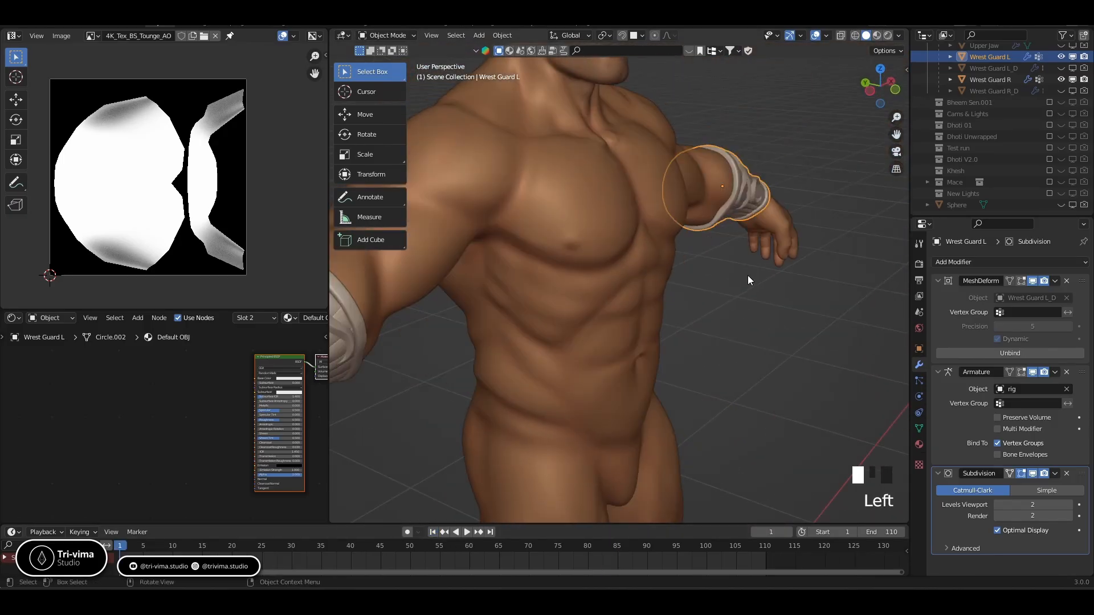
left_click(1061, 79)
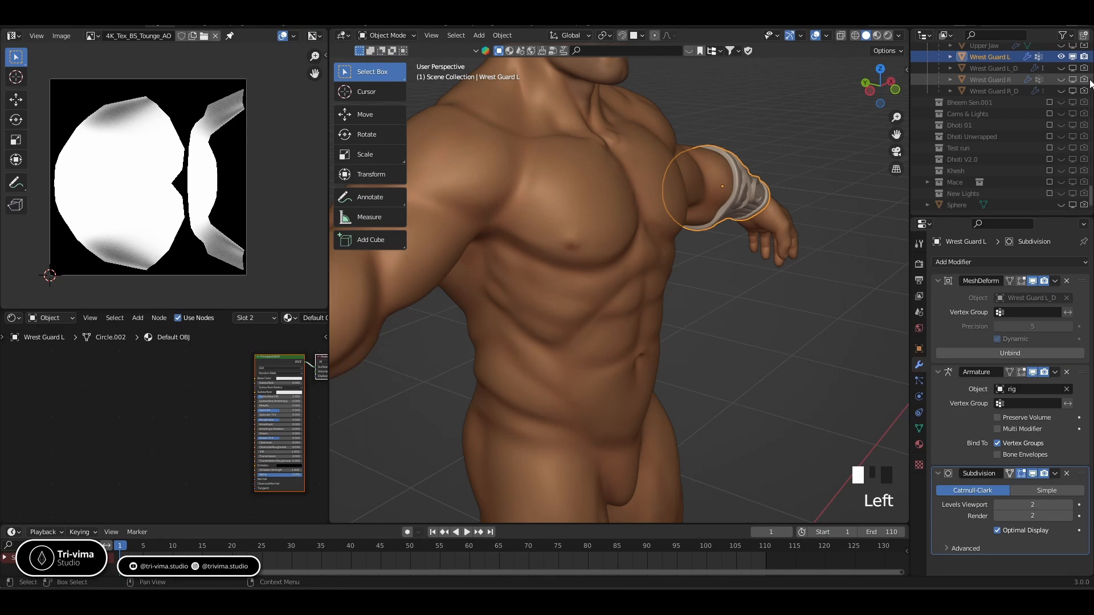
scroll(1026, 126, "up", 13)
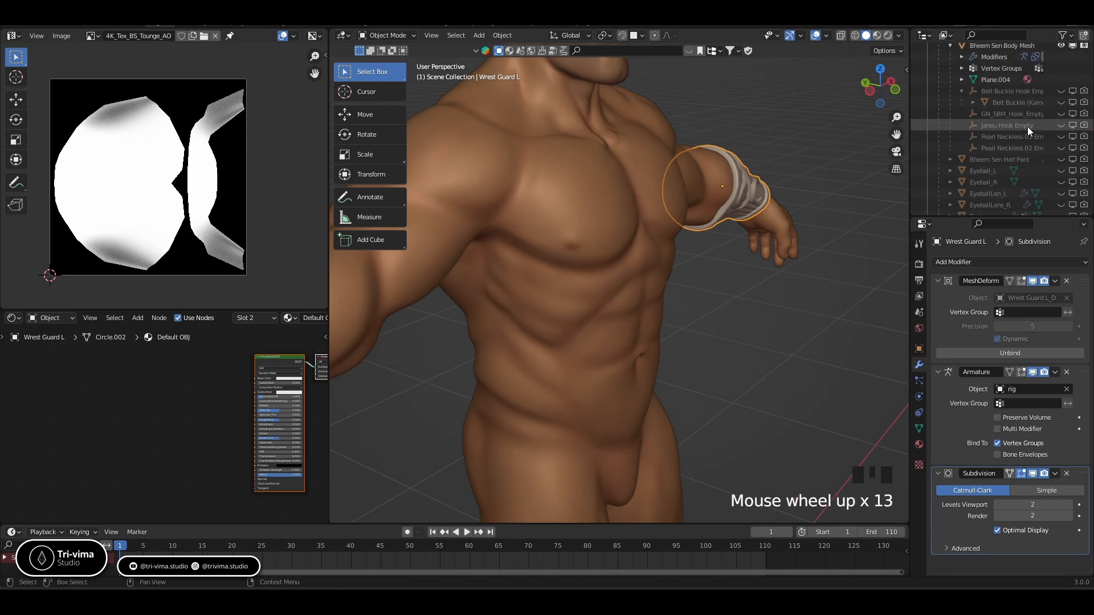
scroll(1027, 126, "up", 4)
left_click(1061, 137)
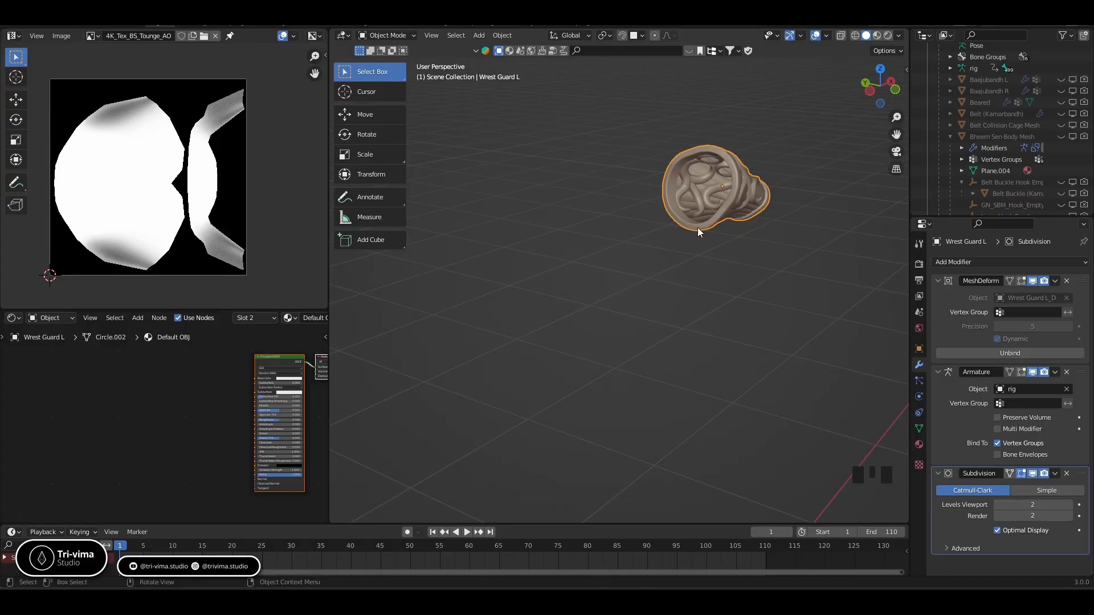
Frame Wrest Guard L and enter Edit Mode to display its UV layout over the current image
scroll(712, 206, "up", 4)
key("KP_Decimal")
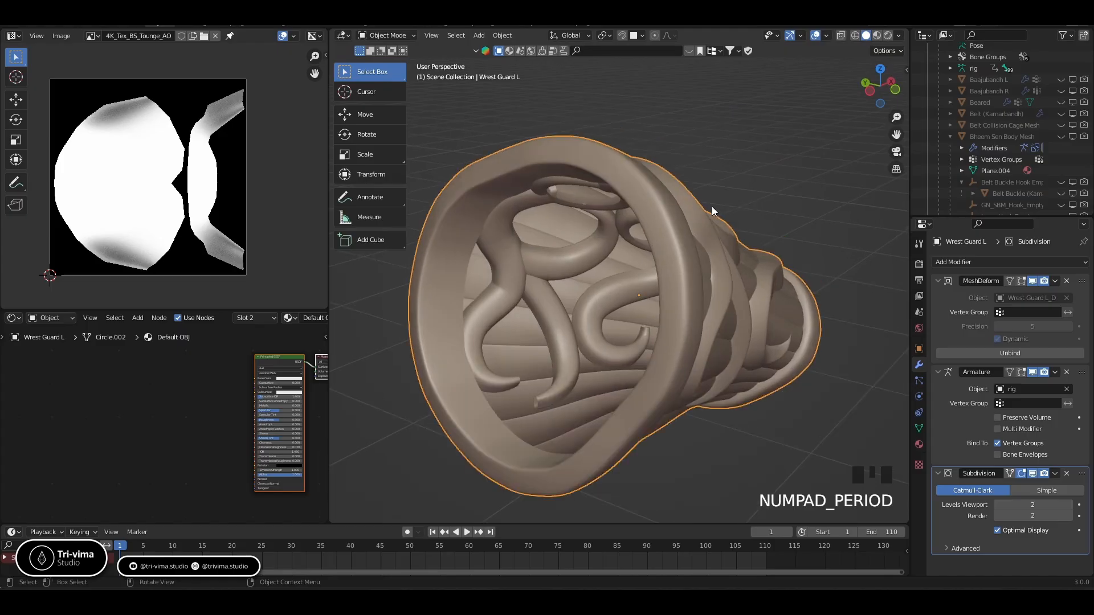
key("Tab")
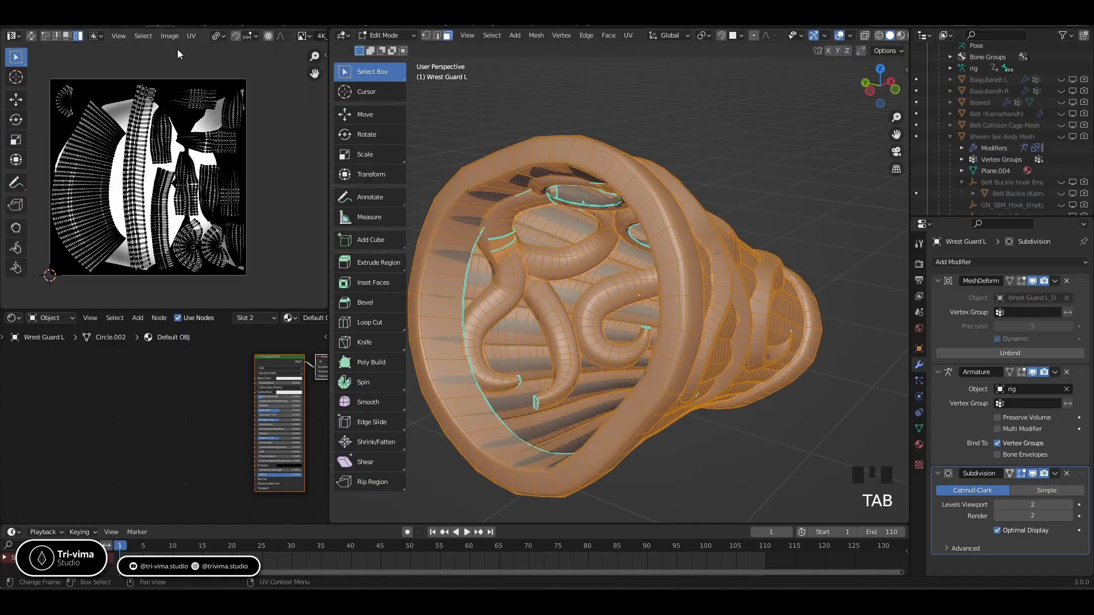
scroll(202, 35, "down", 7)
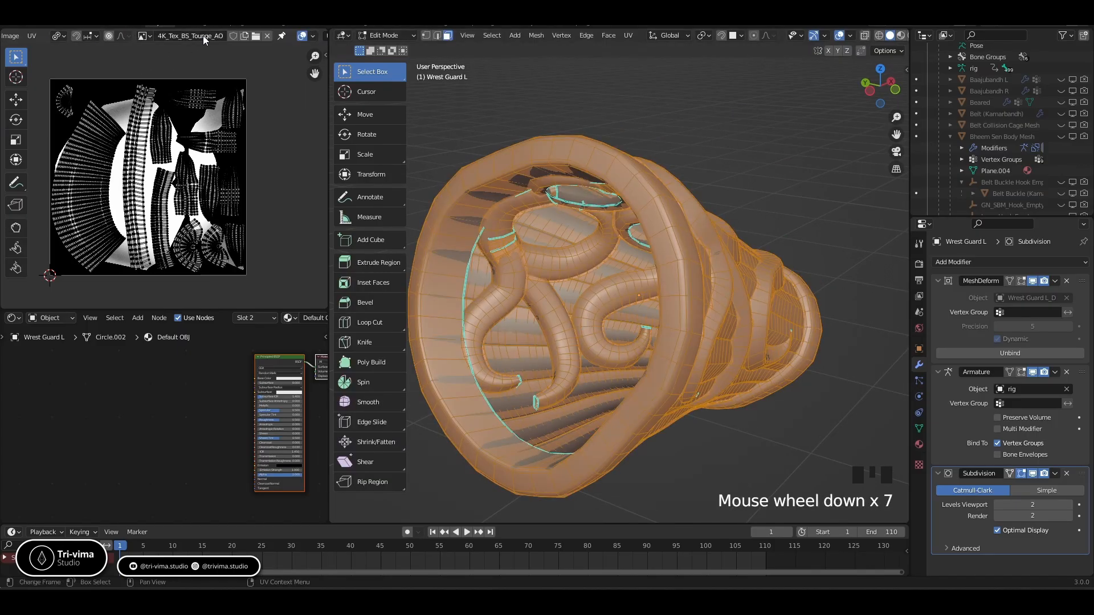
left_click(209, 36)
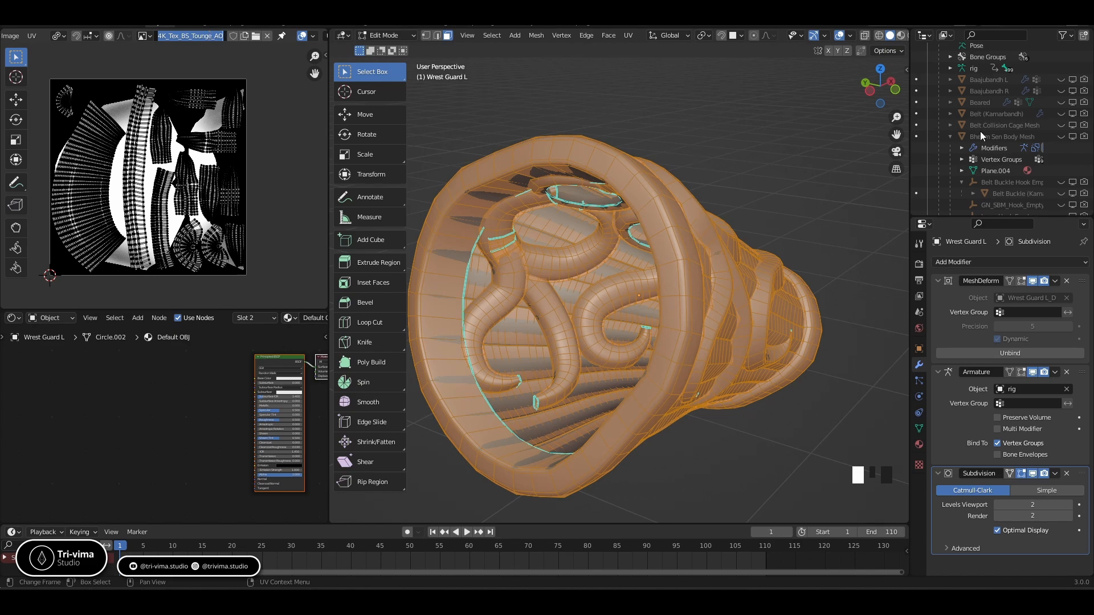
scroll(979, 131, "down", 14)
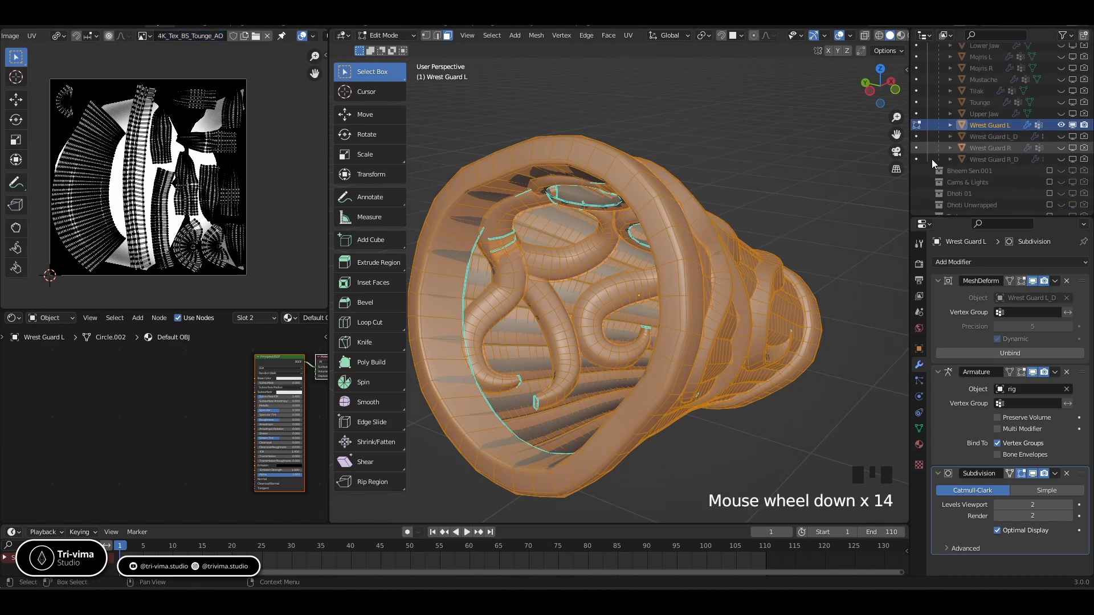
Switch the outliner to Blender File display and delete the Default OBJ and Default OBJ.001 materials
middle_click_drag(177, 407, 71, 416)
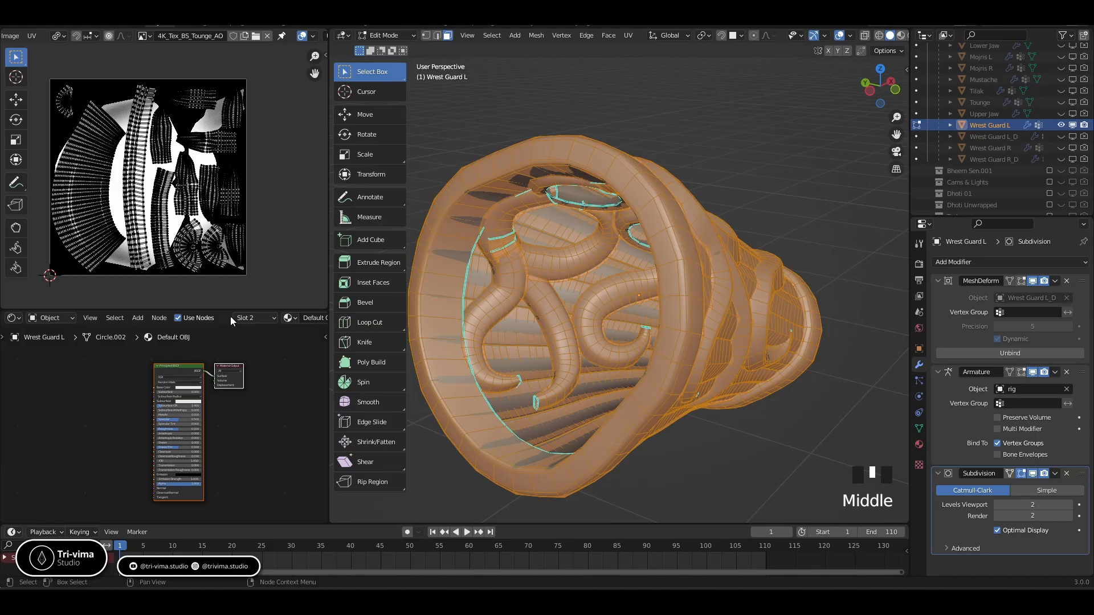
scroll(230, 317, "down", 6)
left_click(947, 36)
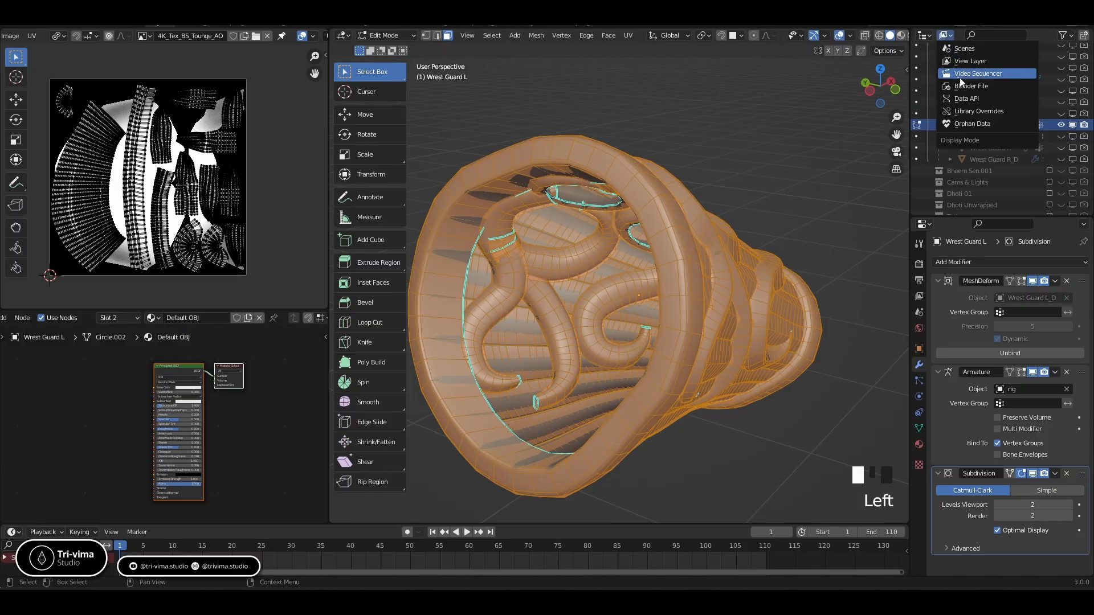
left_click(962, 85)
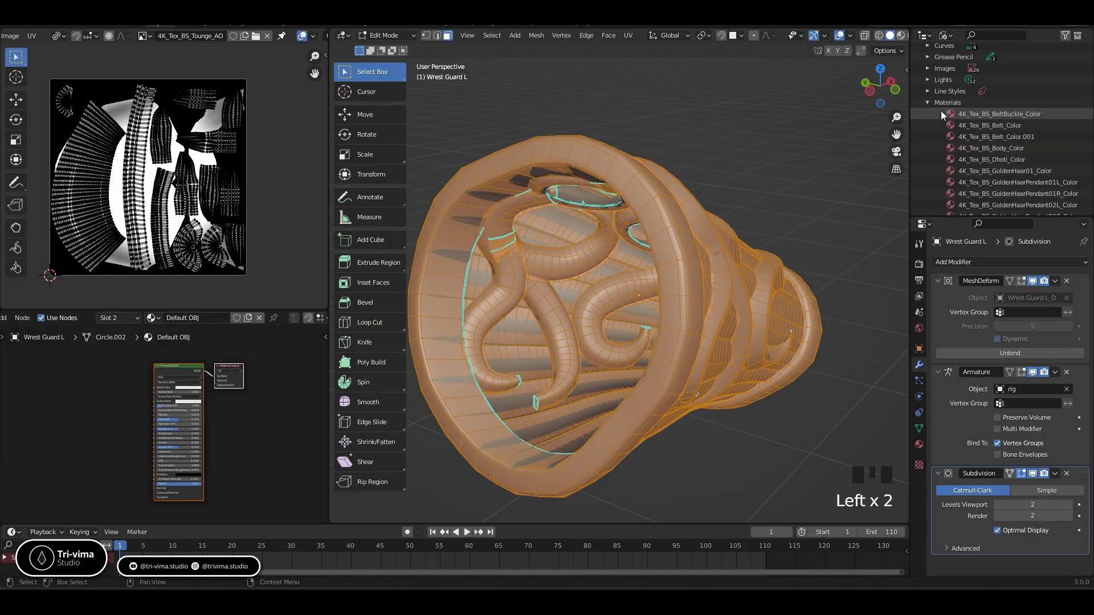
scroll(1054, 155, "down", 16)
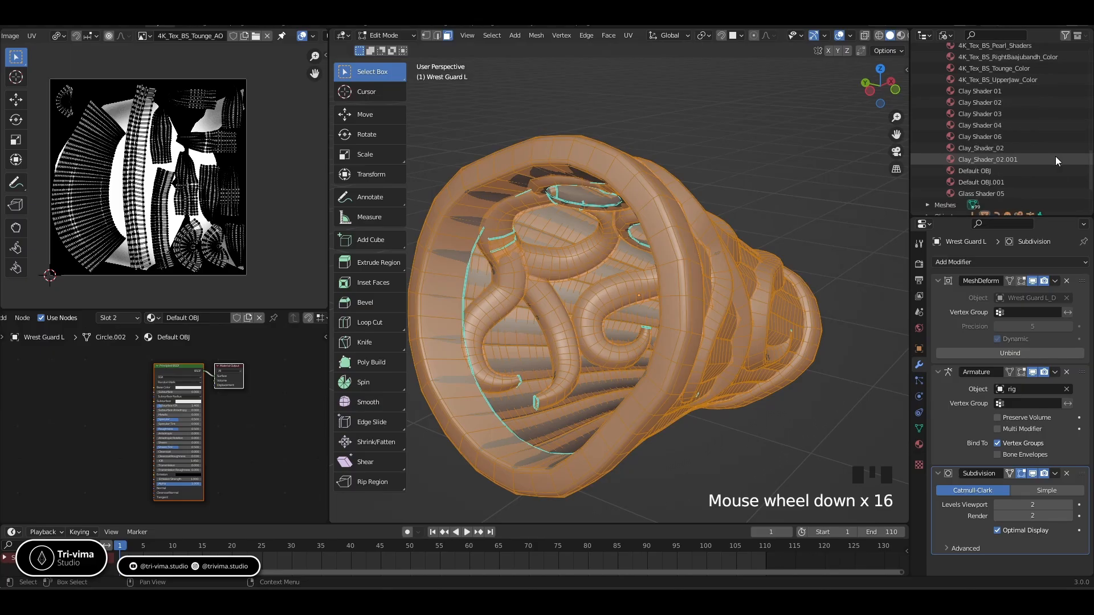
left_click(991, 171)
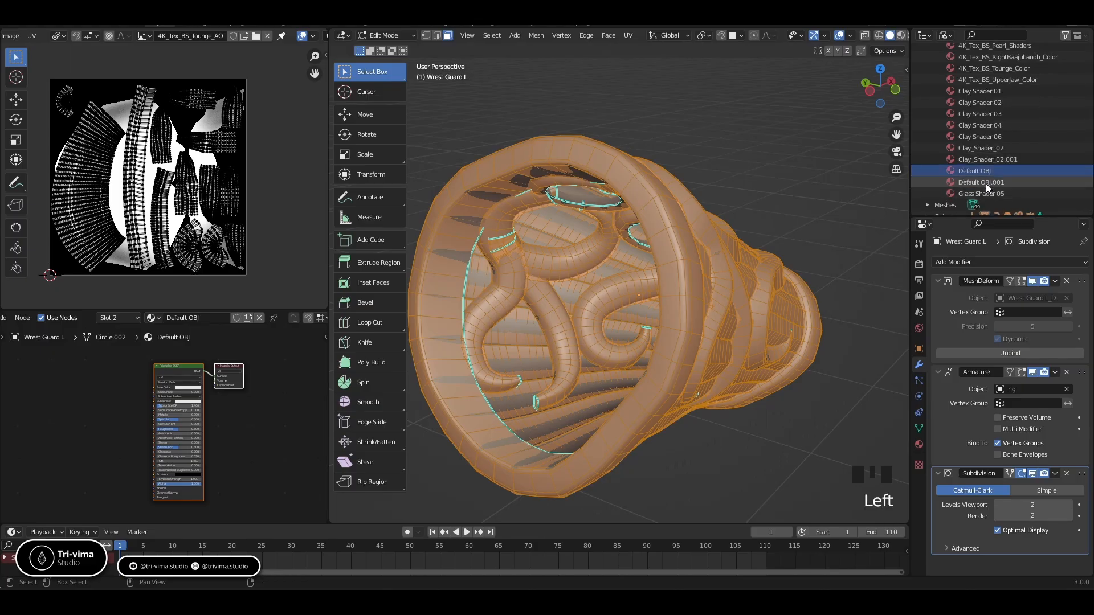
left_click(986, 183, "shift")
right_click(984, 177)
left_click(947, 201)
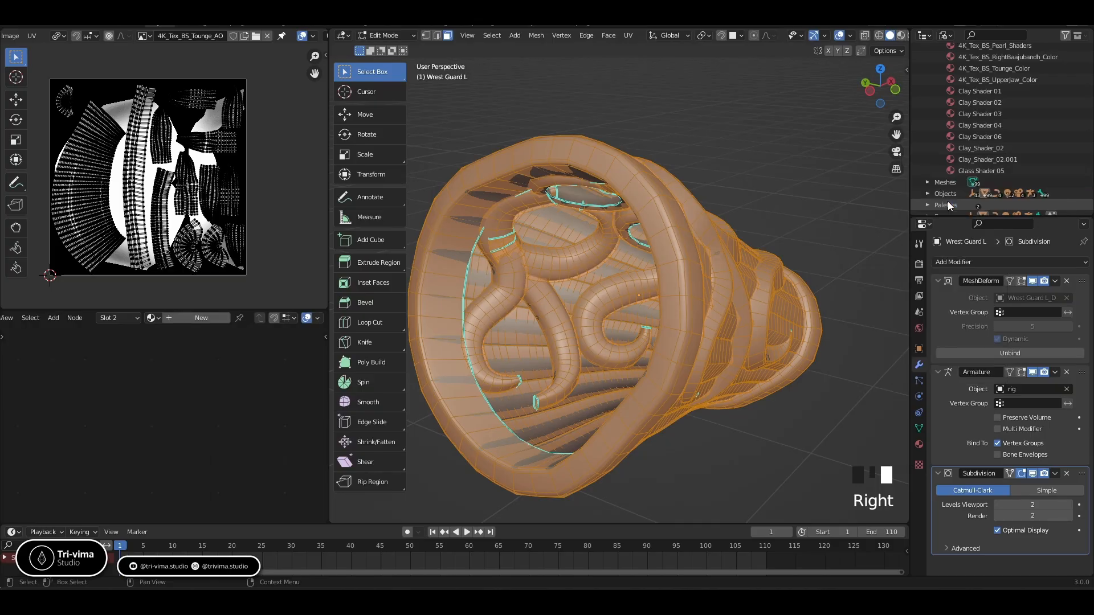
Assign the existing Clay_Shader_02.001 material to slot 2 of Wrest Guard L
left_click(149, 318)
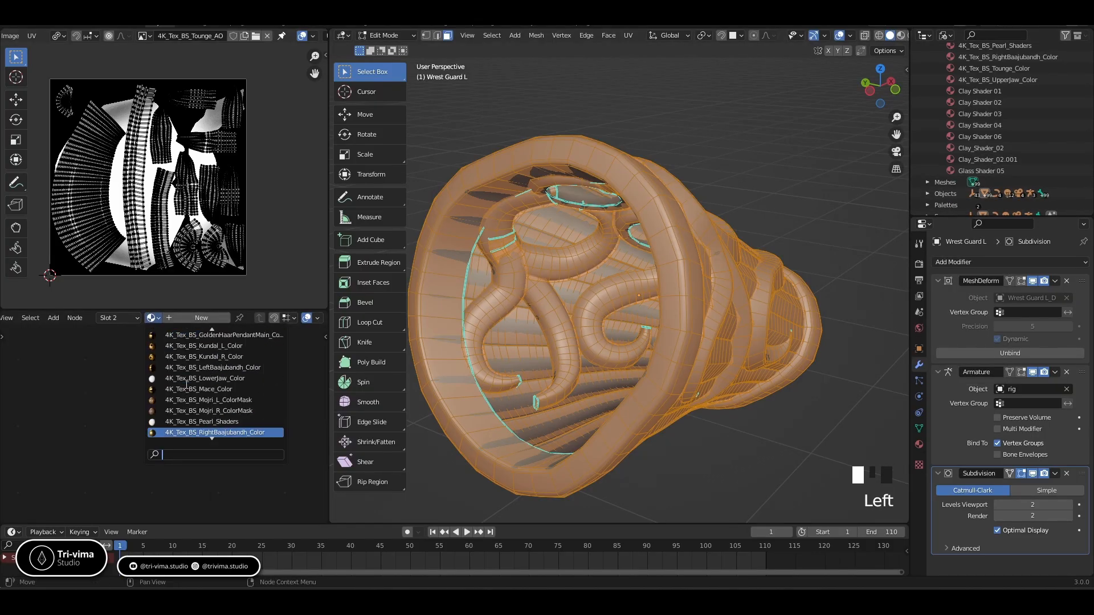
scroll(187, 385, "down", 10)
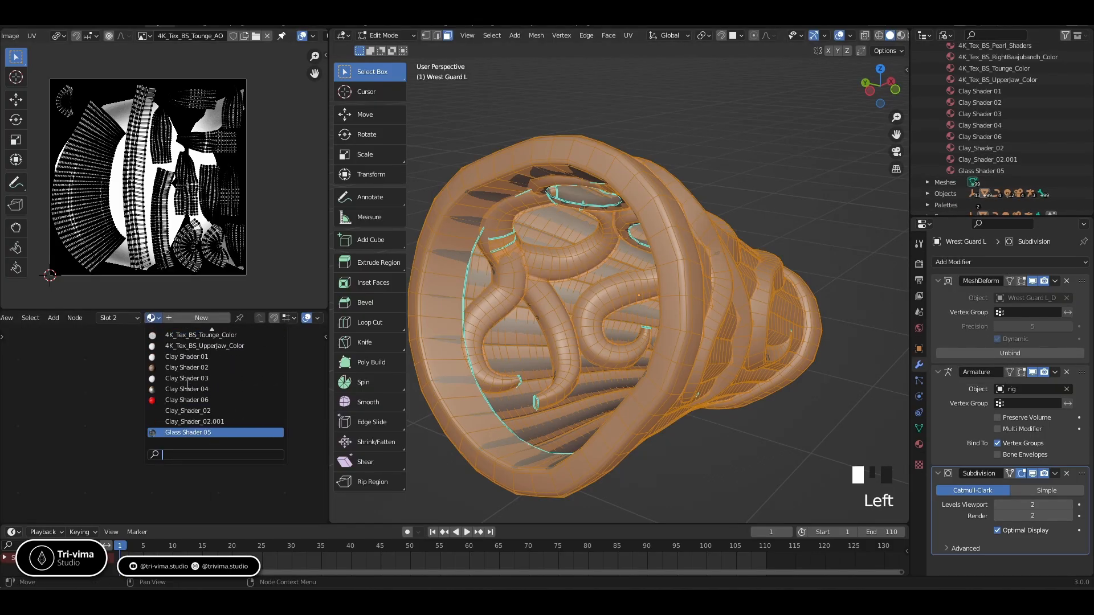
left_click(192, 422)
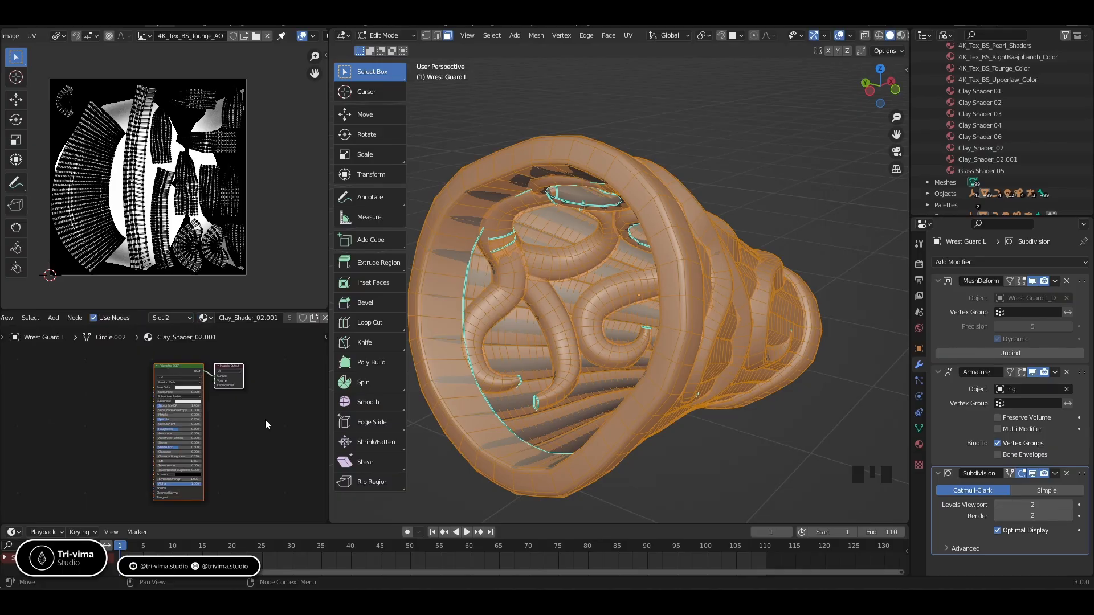
Switch the viewport to Rendered shading and return Wrest Guard L to Object Mode
scroll(901, 37, "down", 4)
left_click(888, 35)
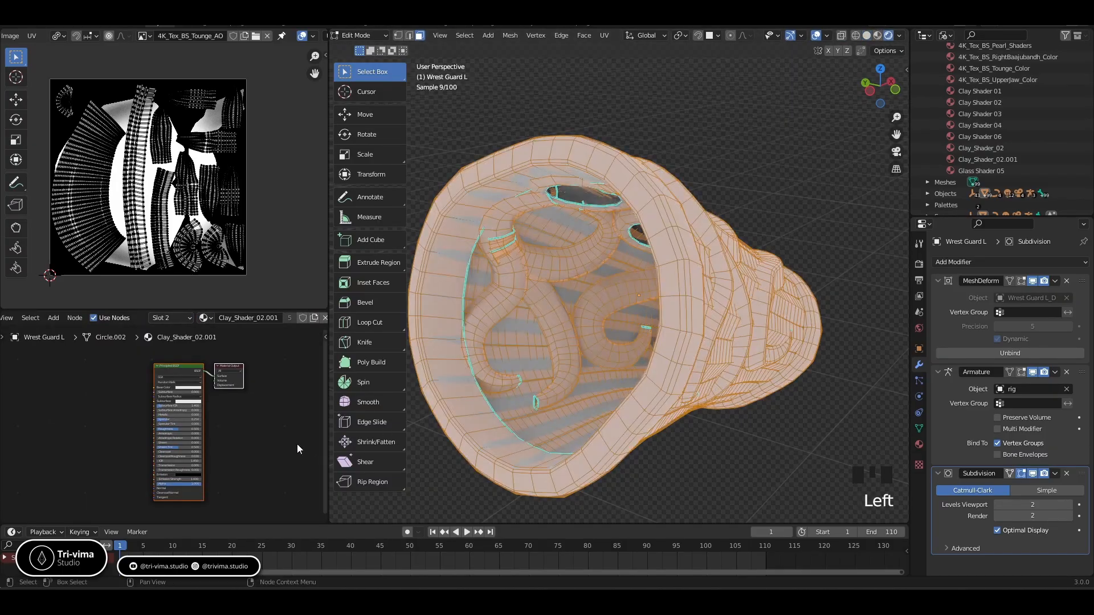
key("Tab")
middle_click_drag(643, 296, 599, 352)
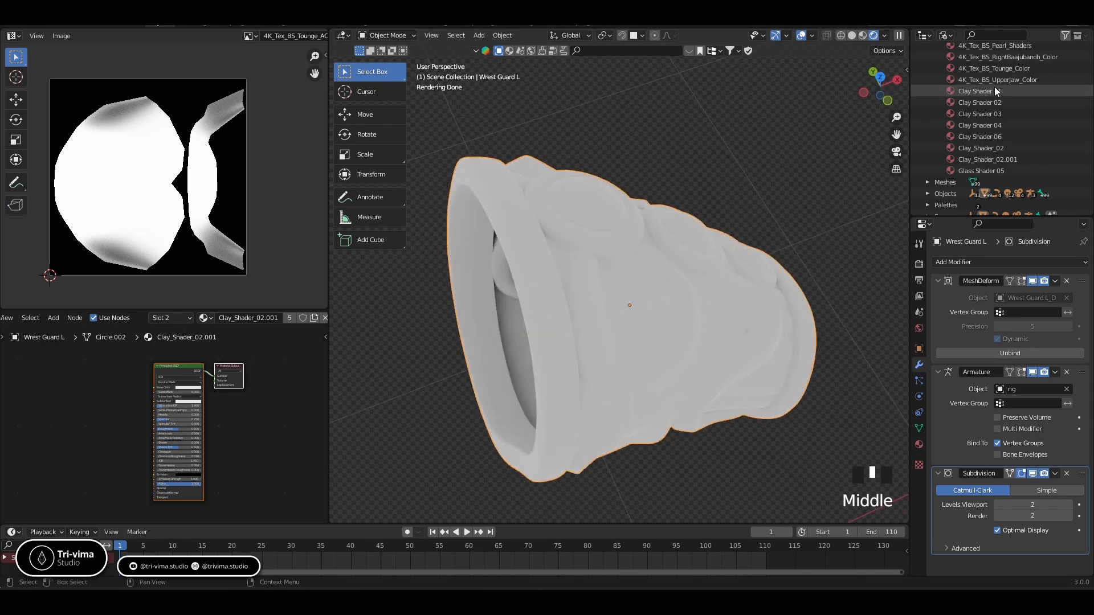
Set the outliner back to View Layer display and select the Upper Jaw object
left_click(994, 70)
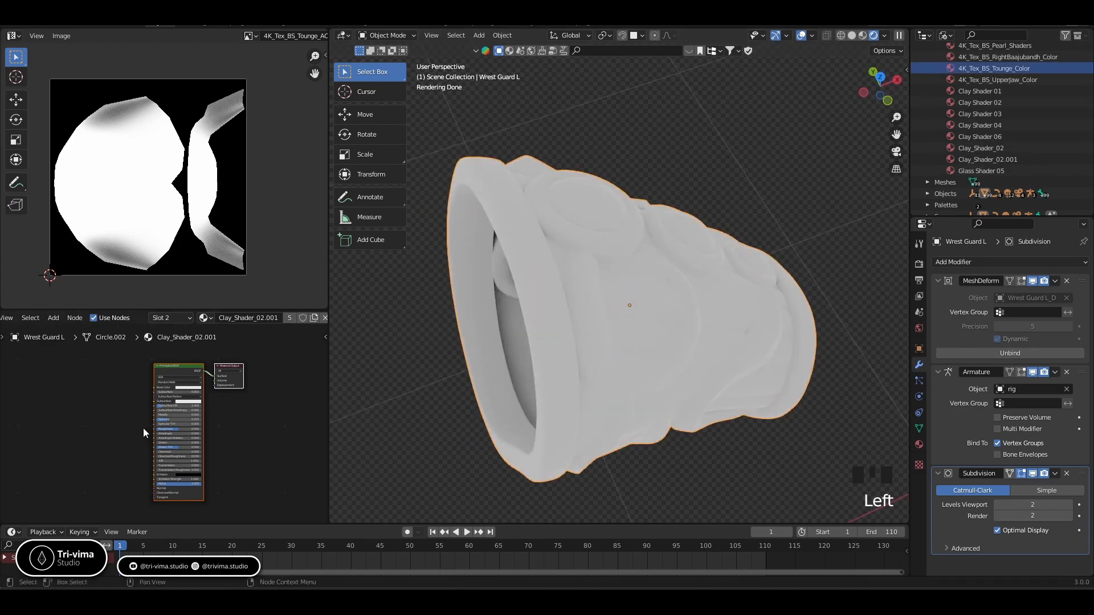
left_click(933, 67)
left_click(945, 35)
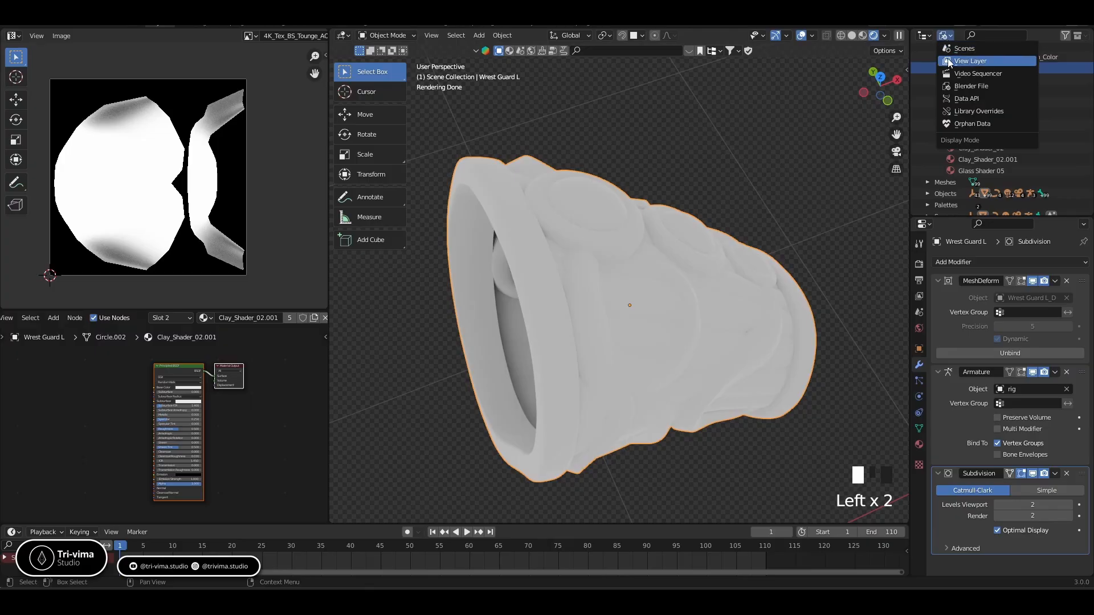
left_click(953, 63)
scroll(993, 153, "down", 20)
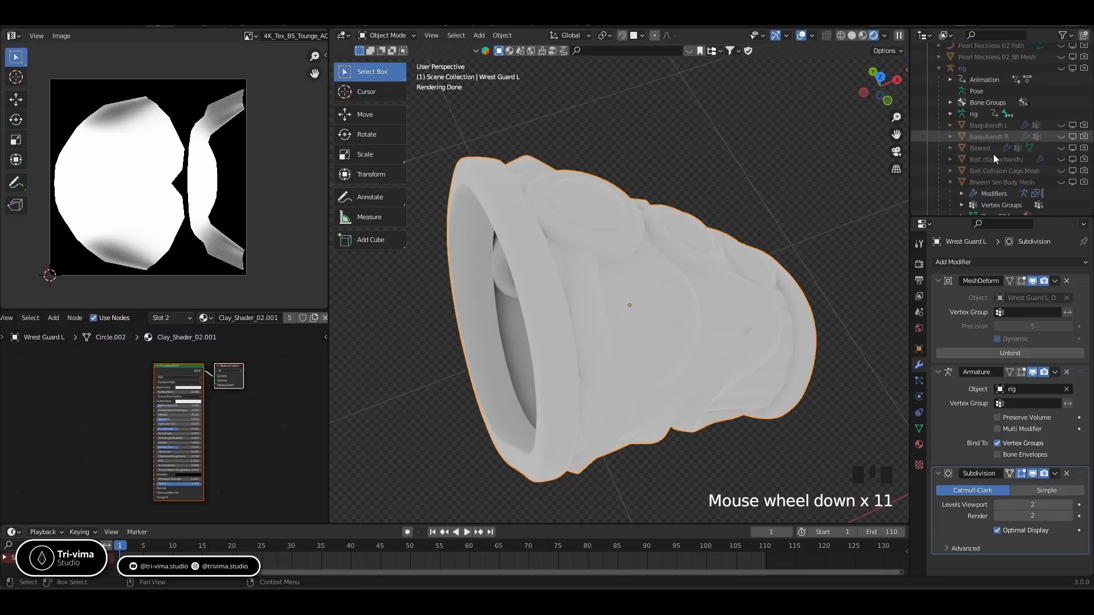
scroll(993, 157, "down", 5)
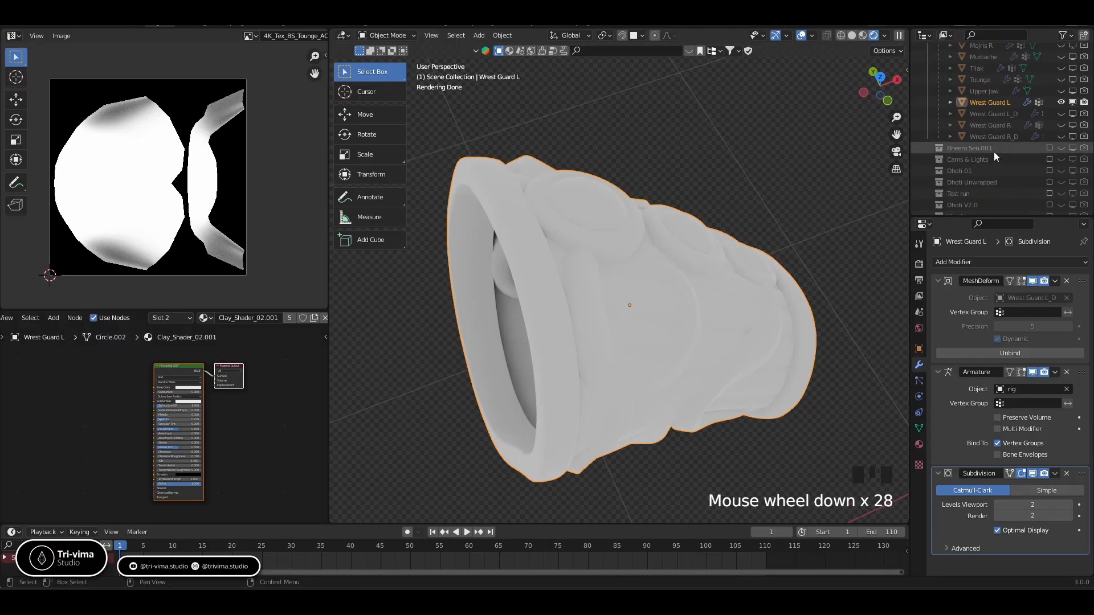
scroll(993, 152, "up", 2)
left_click(982, 136)
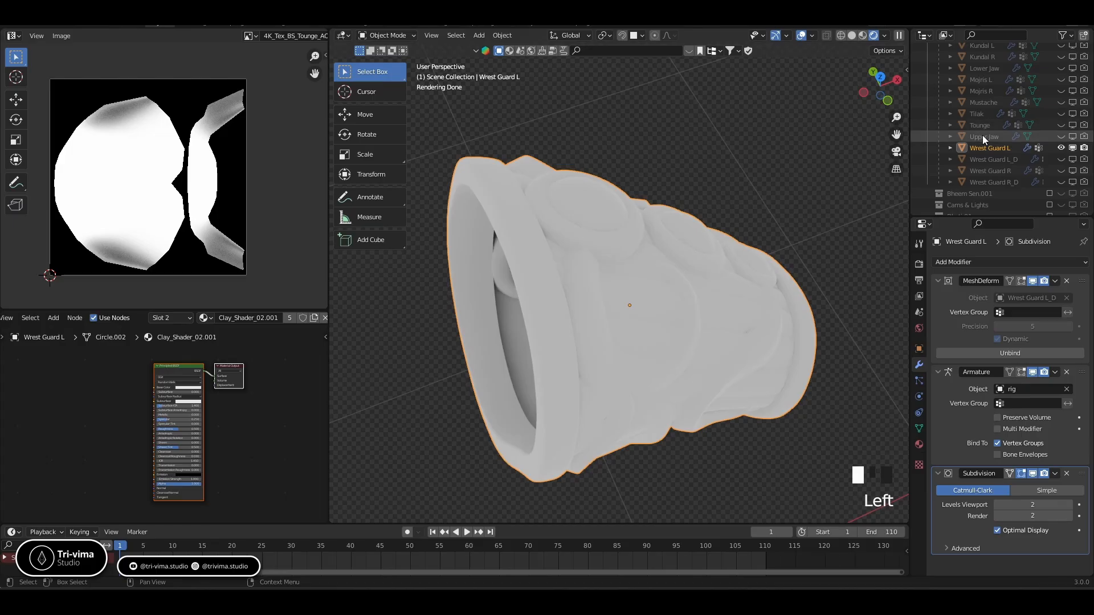
Copy the Ambient Occlusion and ColorRamp nodes from Upper Jaw's material into Wrest Guard L's Clay_Shader_02.001 material
middle_click_drag(97, 462, 248, 450)
left_click_drag(33, 369, 139, 433)
key("ctrl+c")
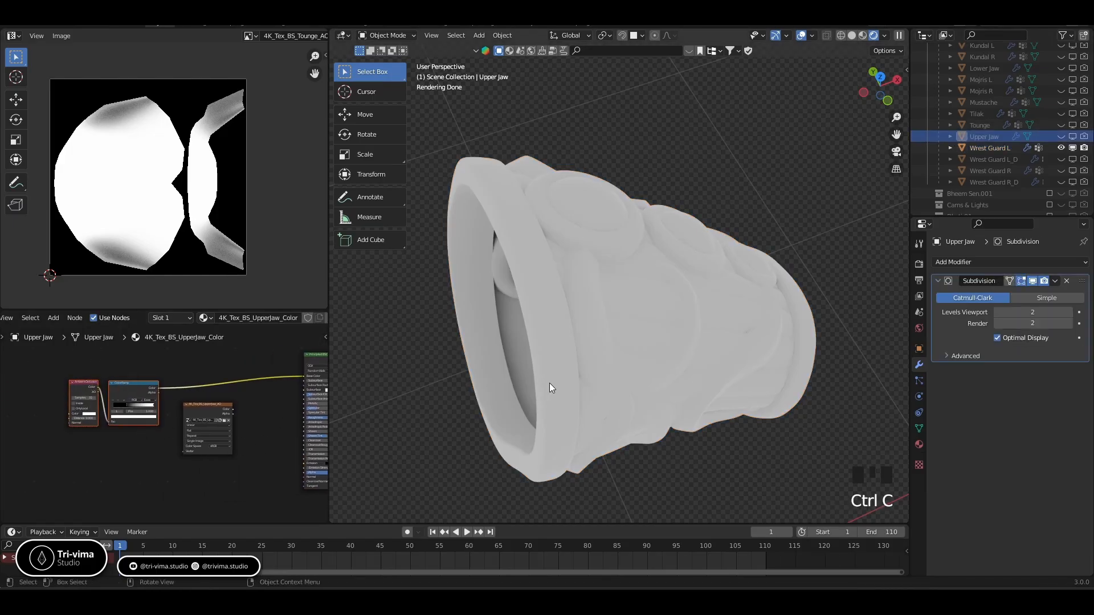
left_click(595, 337)
key("ctrl+v")
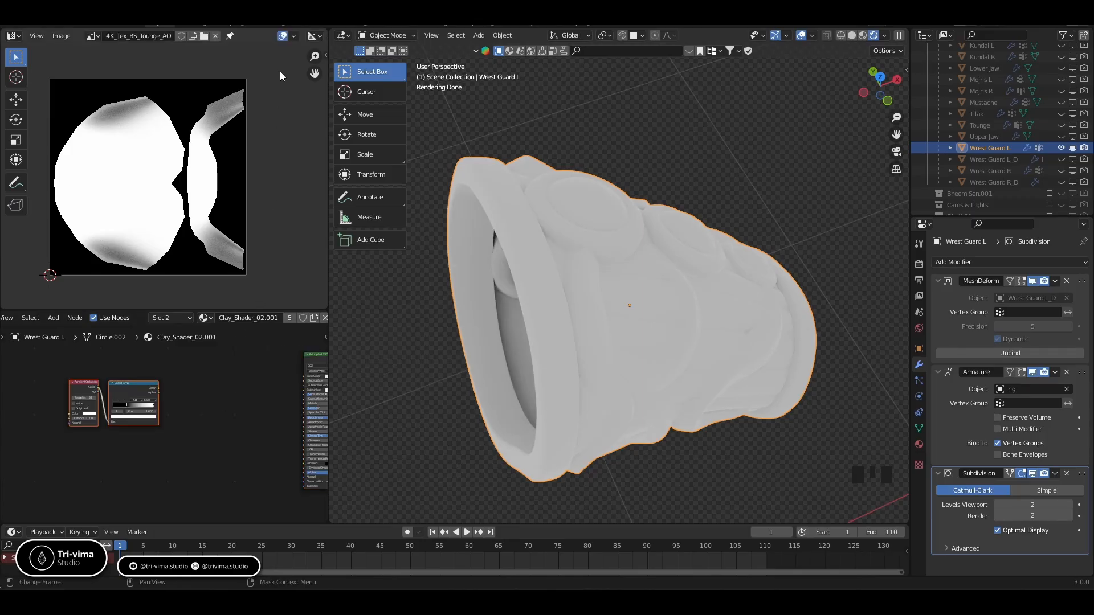
Reuse the image name 4K_Tex_BS_Tounge_AO as the name of Wrest Guard L's material, with the ending changed from AO to Color
left_click(149, 37)
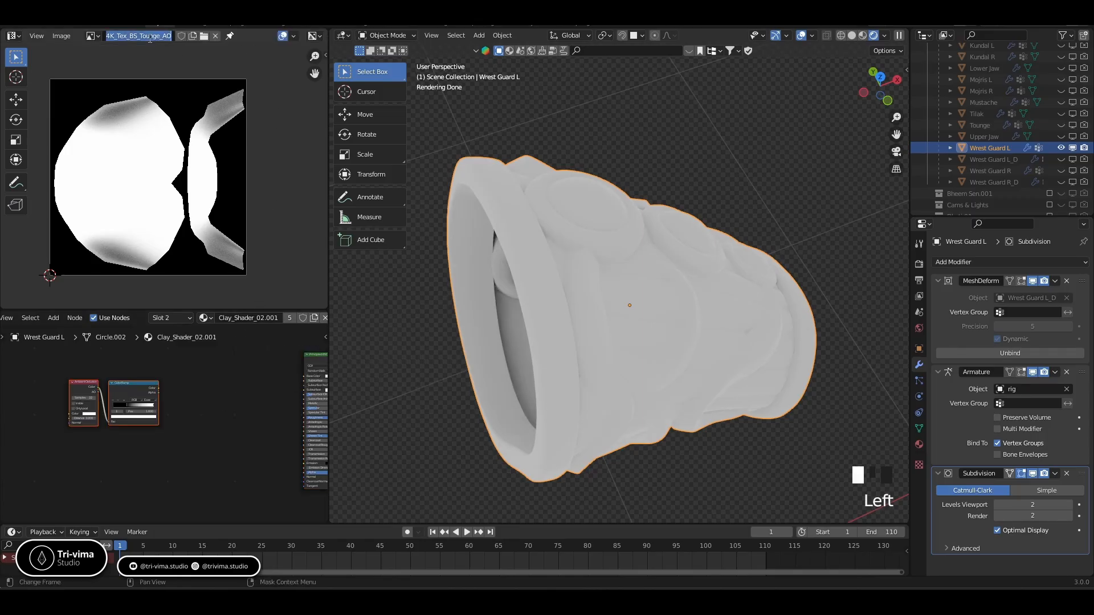
type("c")
double_click(234, 318)
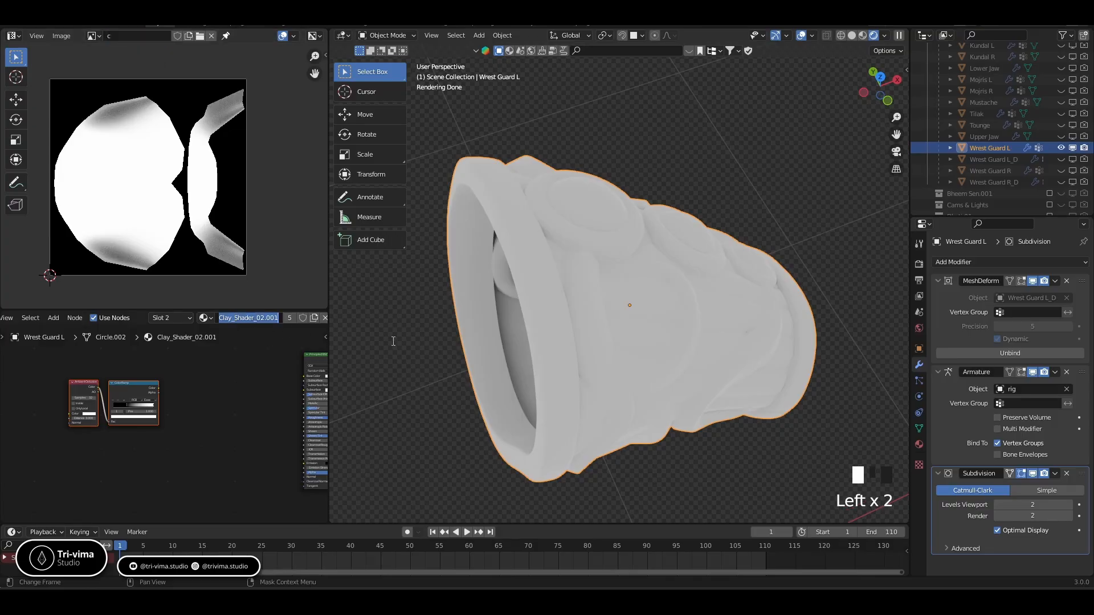
key("ctrl+v")
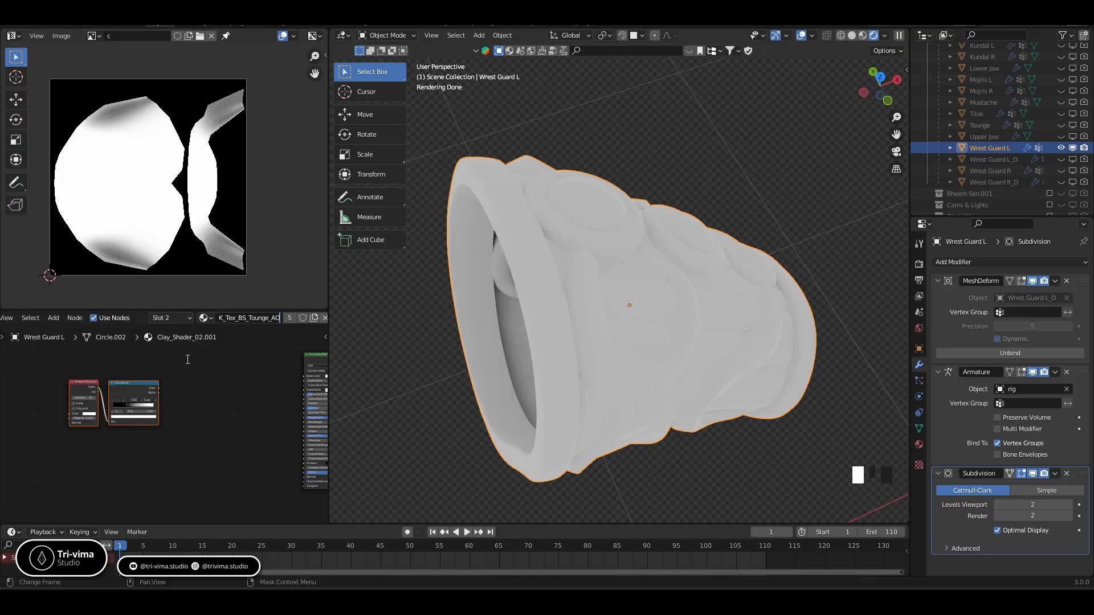
key("BackSpace")
key("BackSpace")
type("Color")
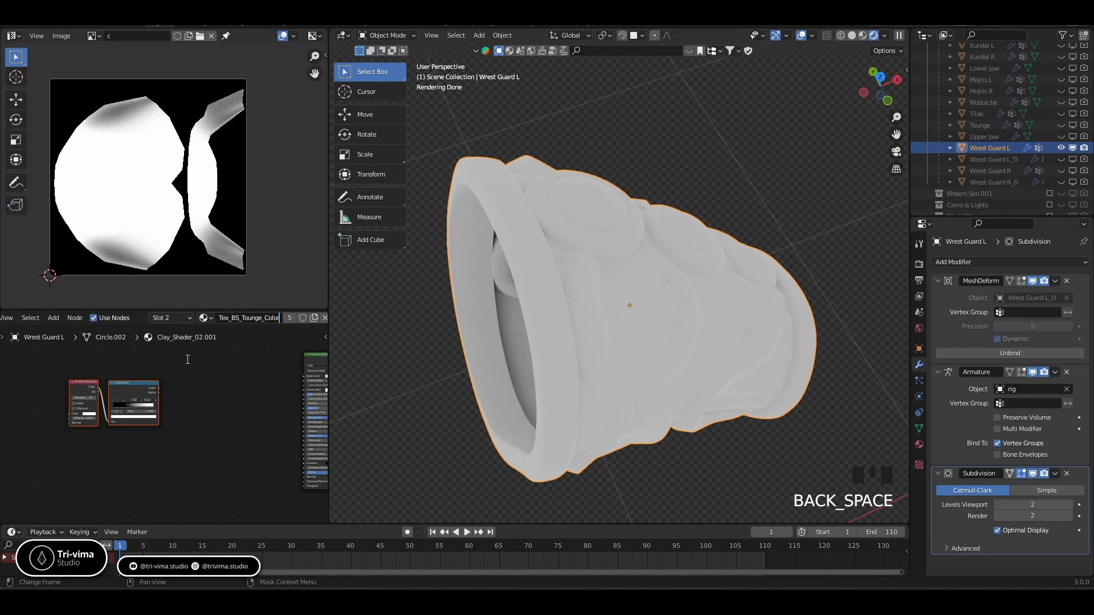
Replace Tounge in the material name with WrestGuard_L, making it 4K_Tex_BS_WrestGuard_L_Color
key("Left")
key("Left")
key("Left")
key("Left")
key("Left")
key("shift+Left")
key("shift+Left")
key("shift+Left")
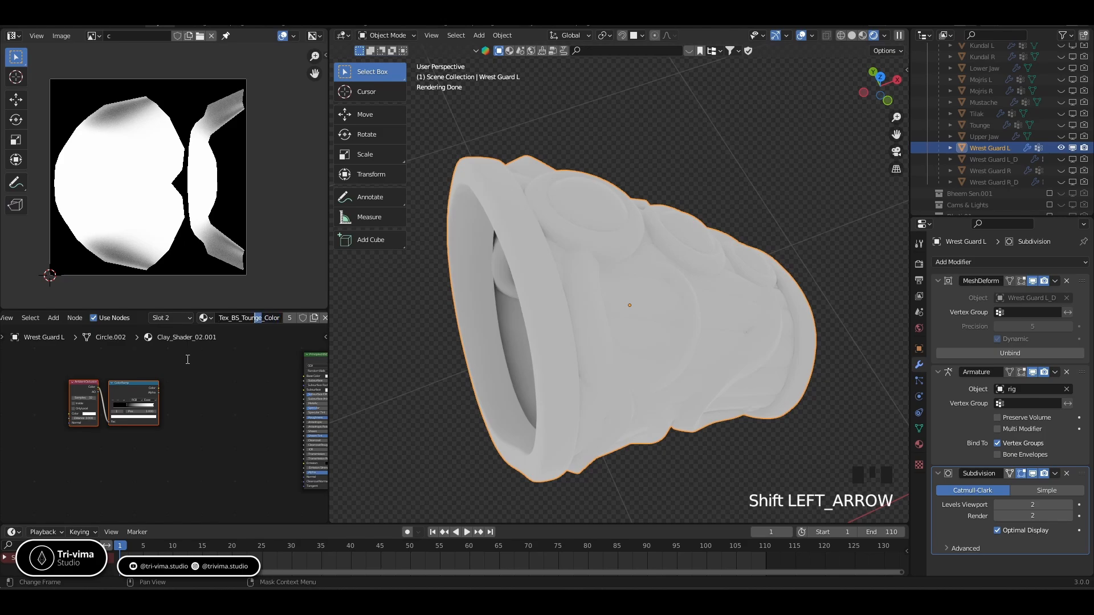
key("shift+Left")
type("Wrest")
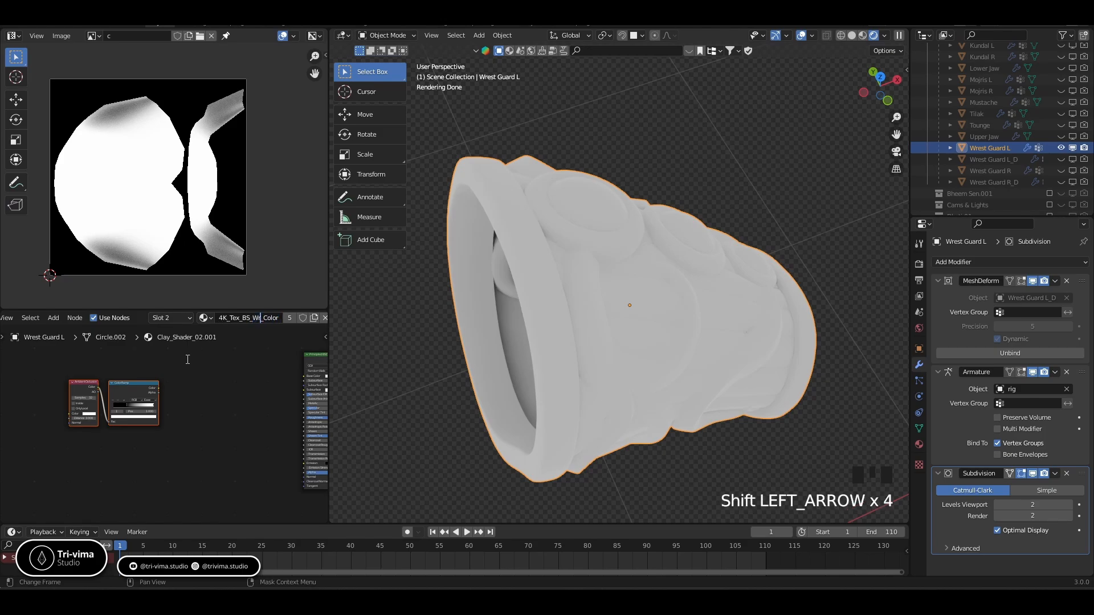
type("Gaurd")
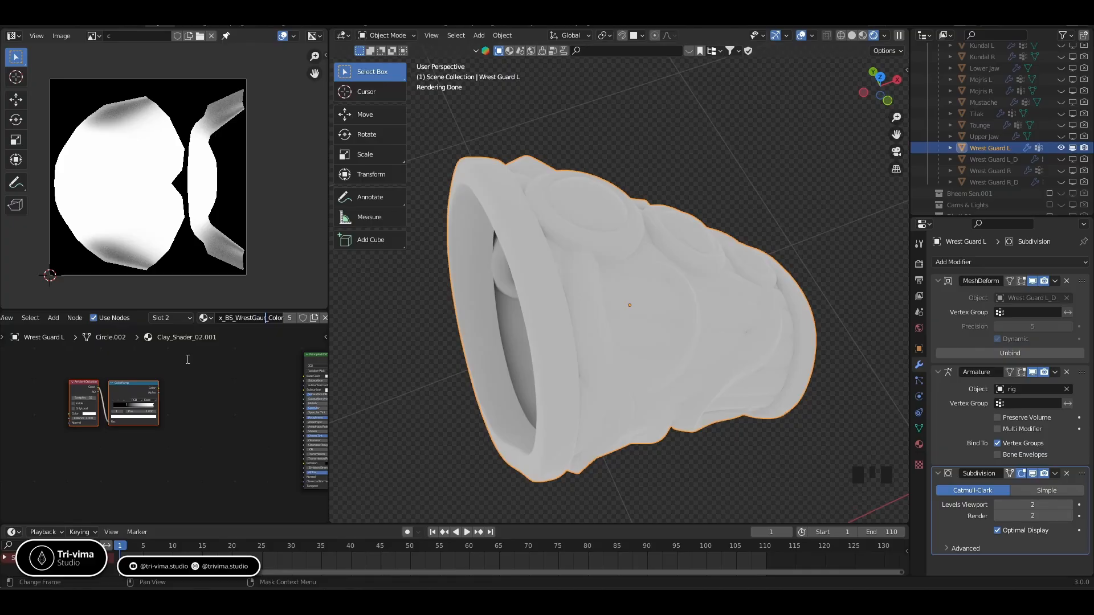
type("_L_")
key("BackSpace")
left_click_drag(253, 318, 246, 320)
type("ua")
key("Return")
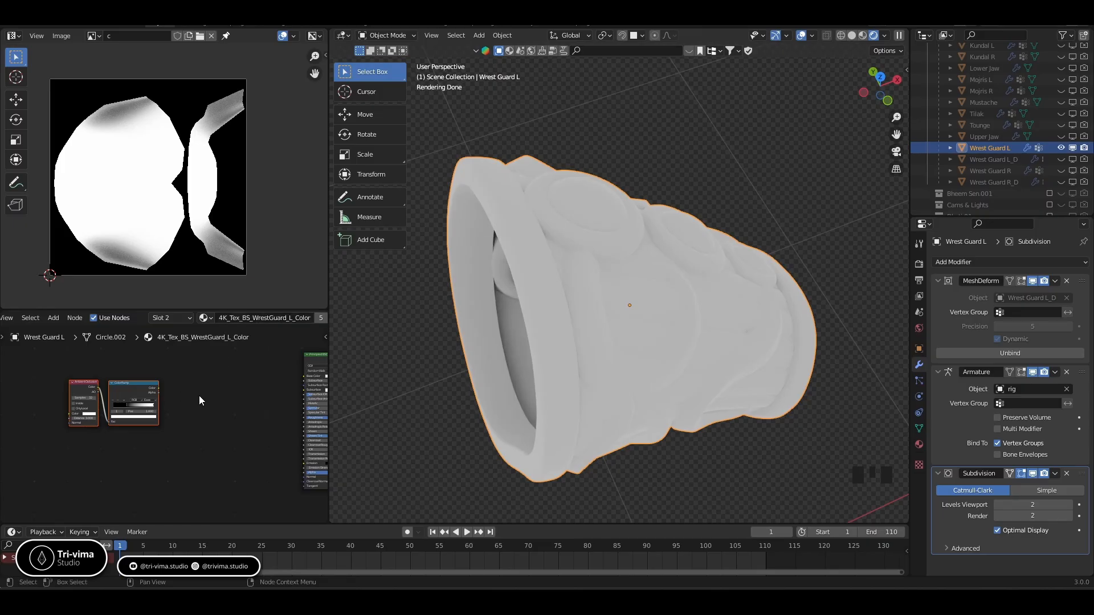
Connect the ColorRamp's color output to the shader's Base Color and set the ramp's dark stop position to 0.35
left_click_drag(158, 388, 307, 377)
scroll(165, 426, "up", 5)
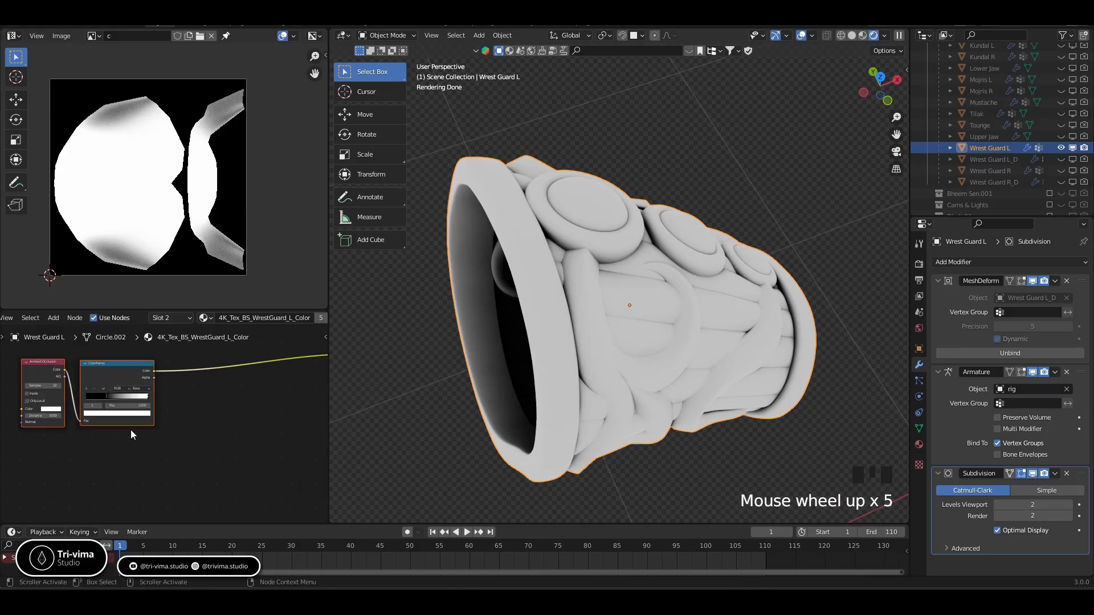
mouse_move(104, 395)
left_mouse_down()
mouse_move(93, 398)
mouse_move(107, 399)
left_mouse_up()
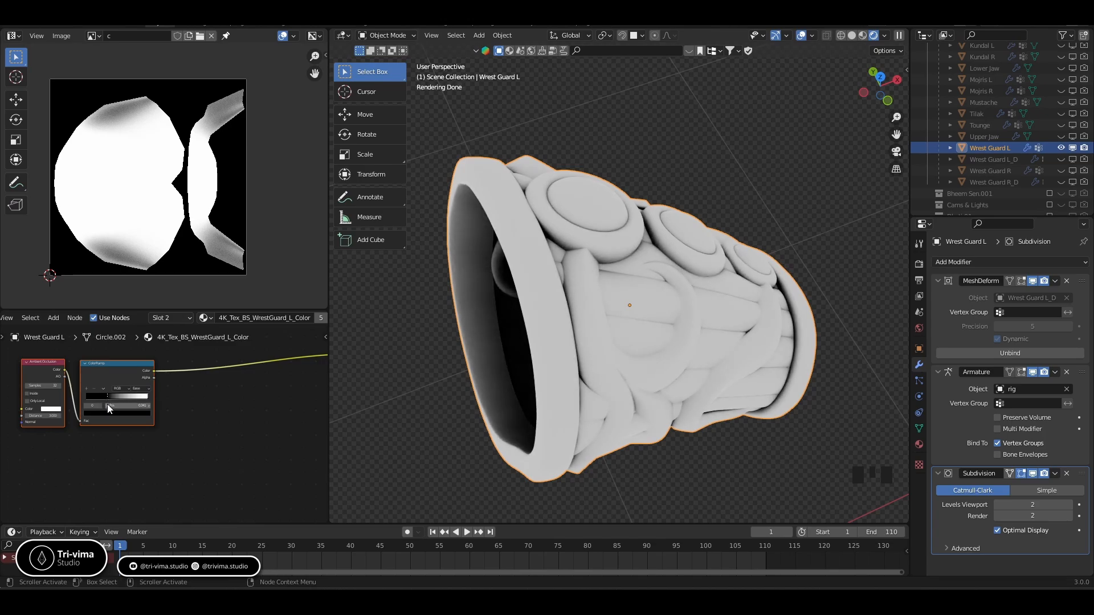
scroll(107, 433, "up", 10)
left_click(104, 386)
type("0.35")
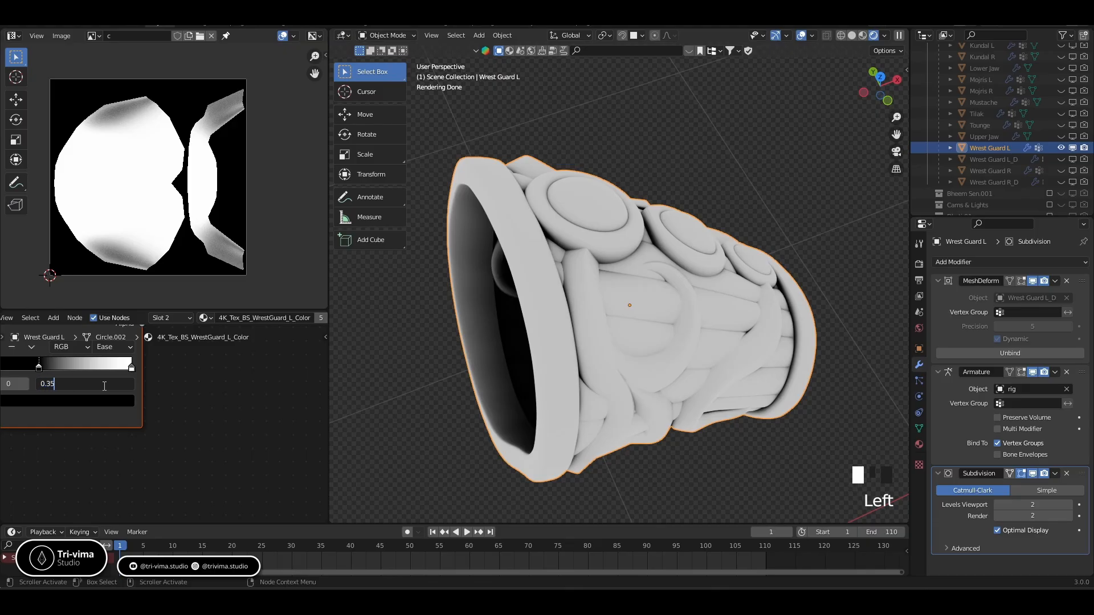
key("Return")
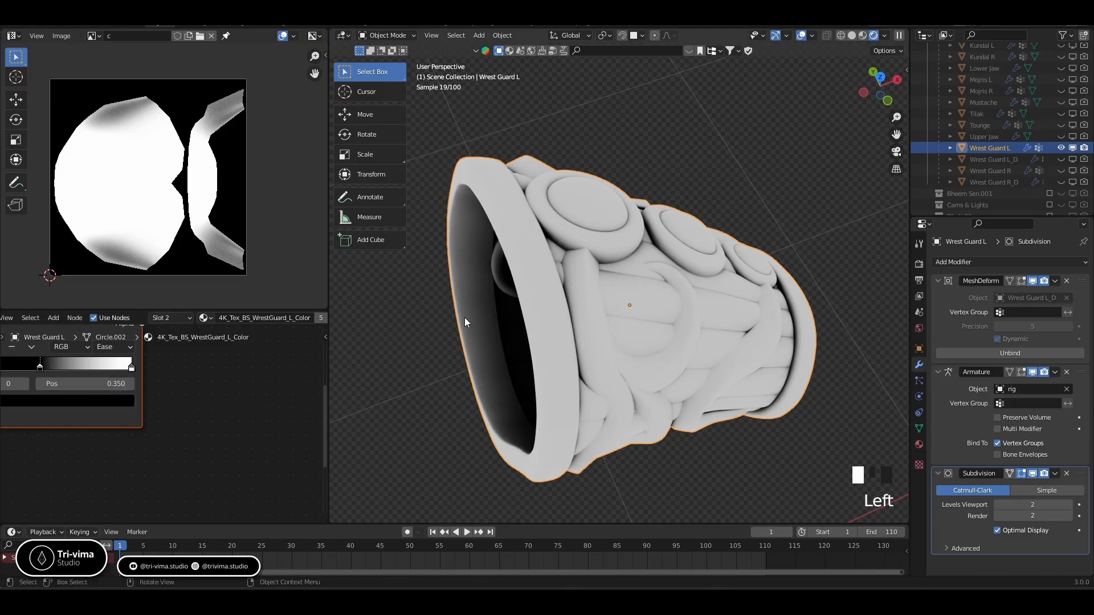
Switch to Solid shading, enter Edit Mode on Wrest Guard L, and set up edge selection in an X-ray wireframe view
middle_click_drag(464, 317, 593, 315)
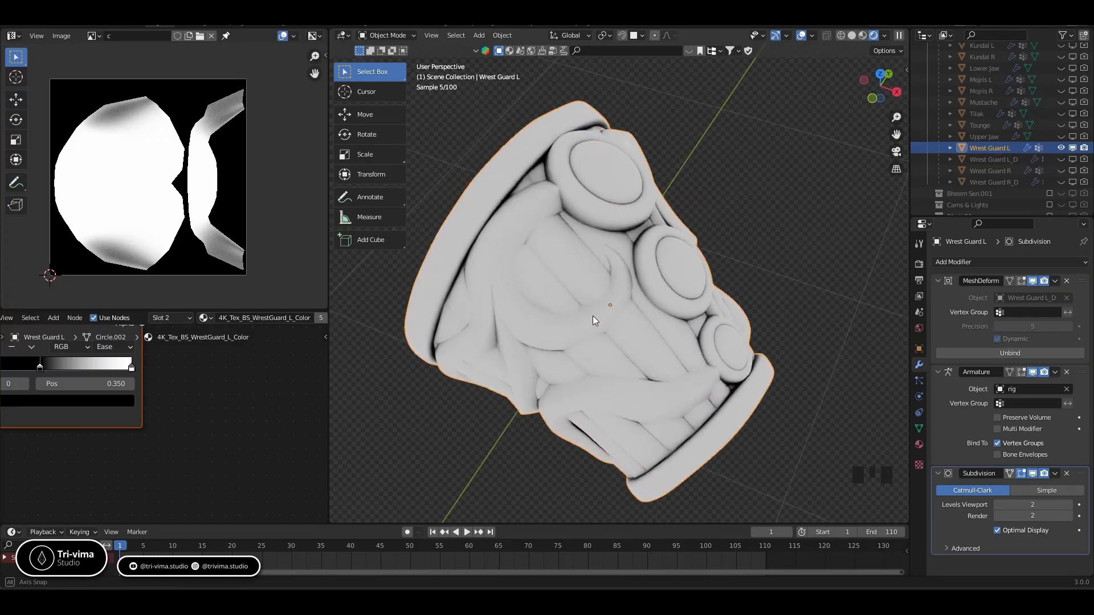
left_click(851, 36)
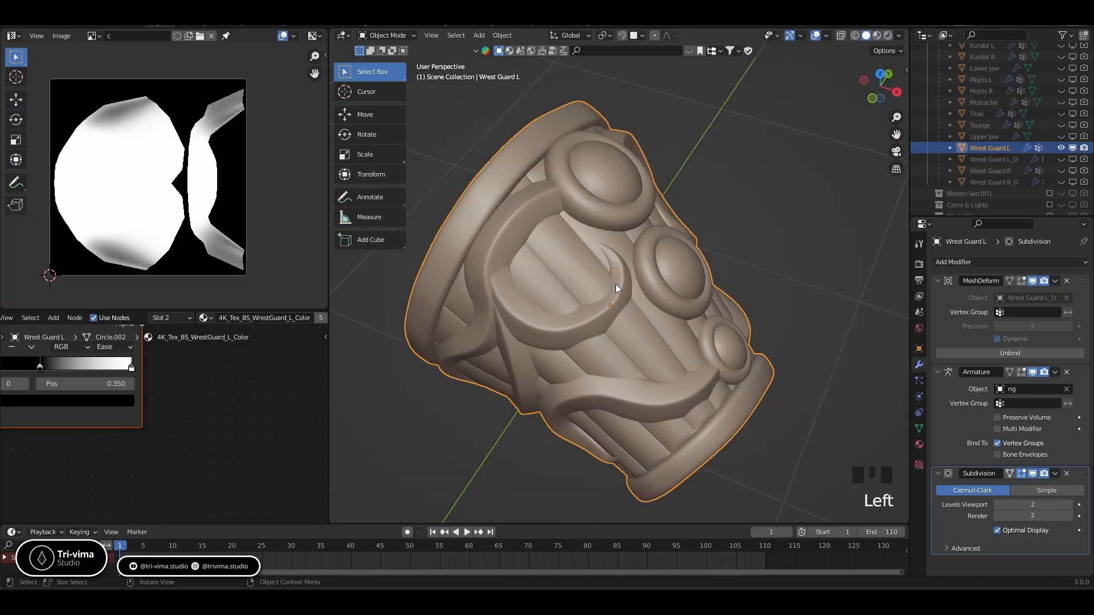
key("Tab")
scroll(615, 284, "up", 4)
middle_click_drag(615, 283, 634, 323, "shift")
scroll(649, 315, "up", 4)
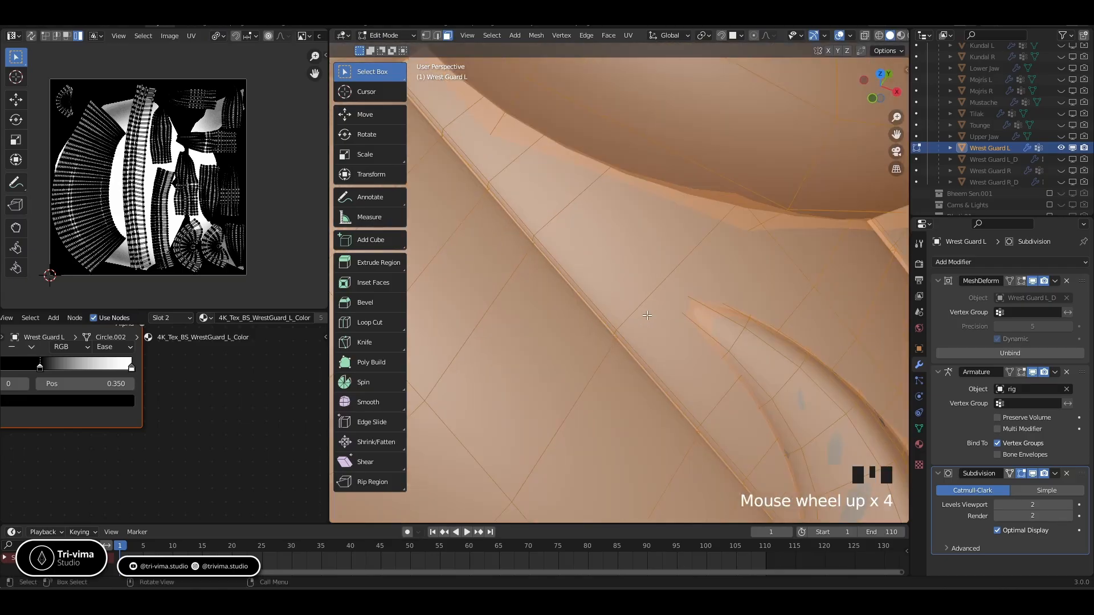
scroll(678, 311, "down", 2)
key("alt+z")
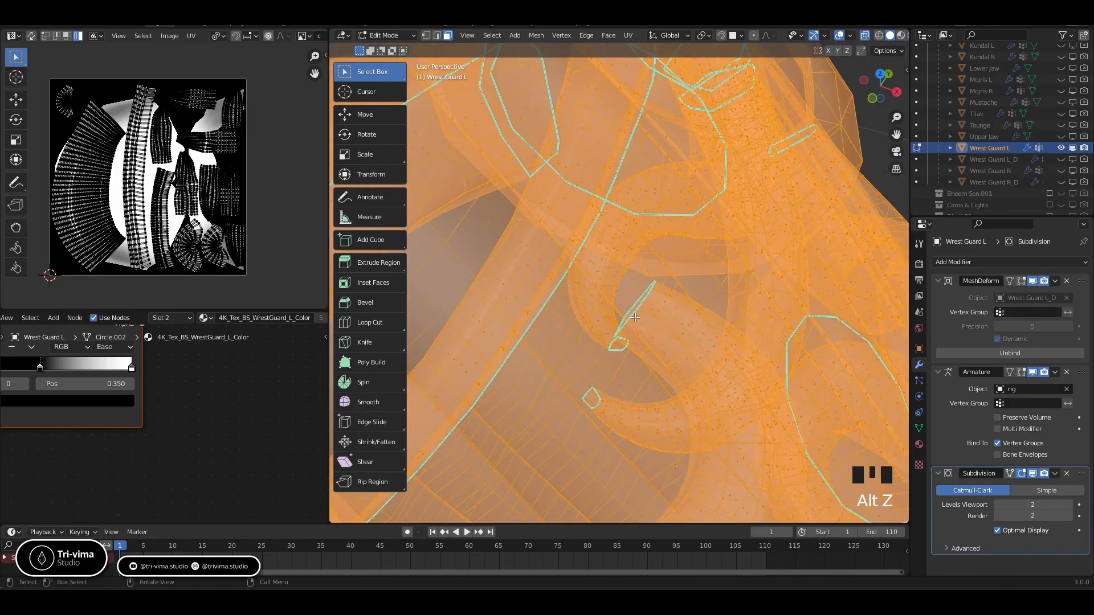
key("z")
left_click(552, 325)
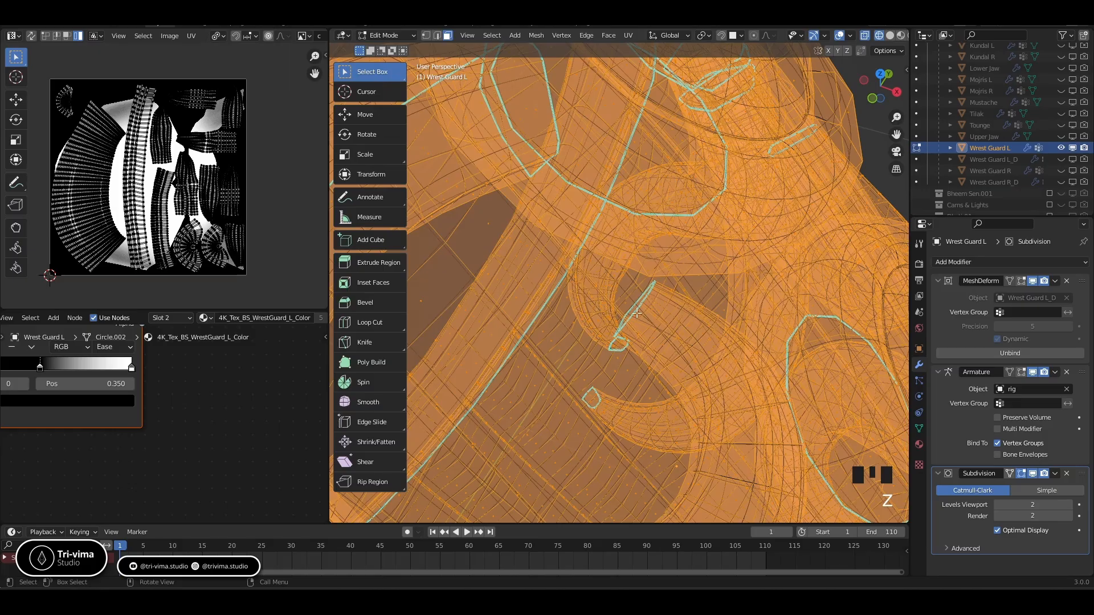
key("2")
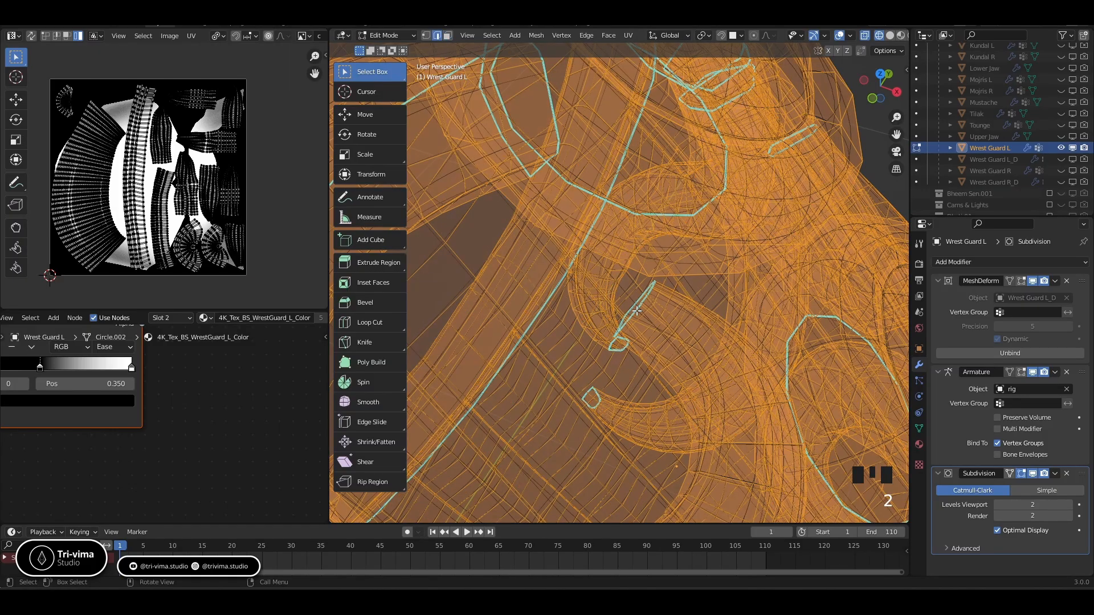
left_click(632, 312, "alt+shift")
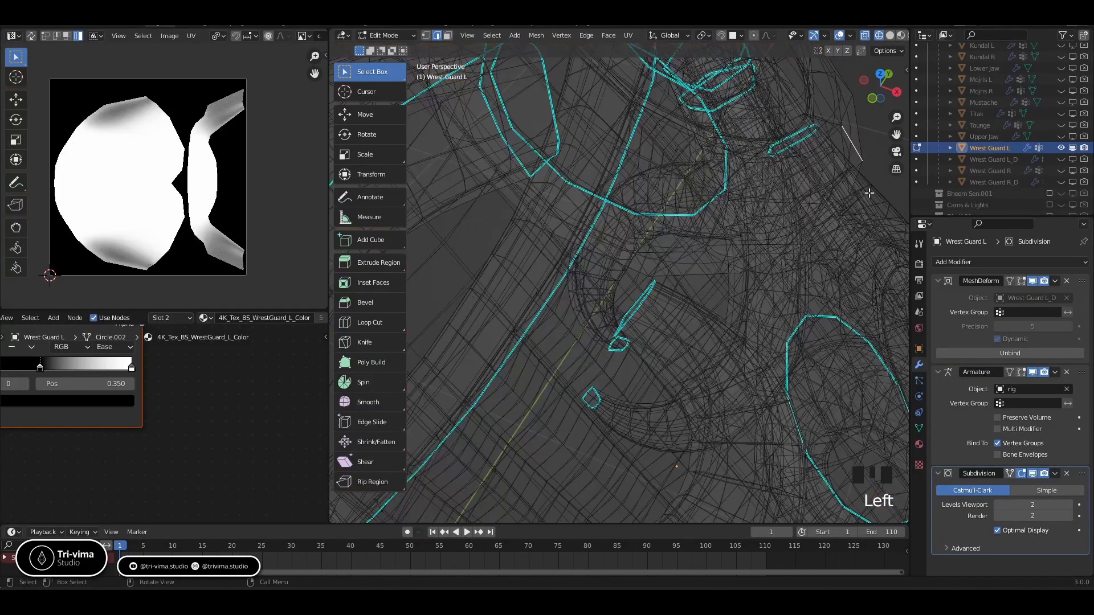
left_click(870, 193)
left_click(849, 153)
left_click(630, 313)
left_click(628, 307, "alt+shift")
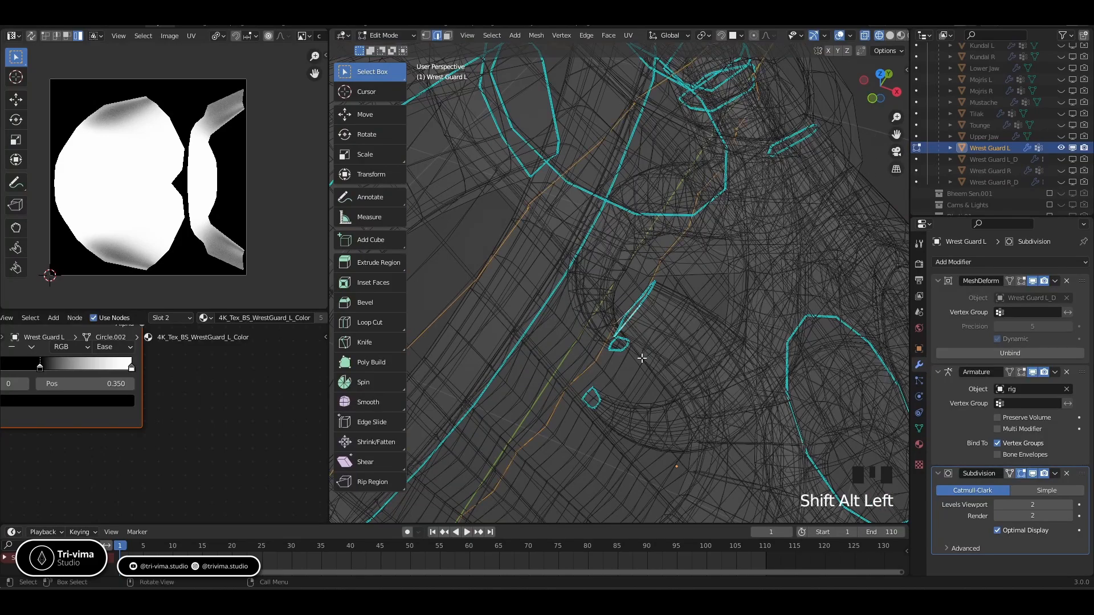
Select only the small seam loop at the open end of a curved ornament band and set the transform pivot to Individual Origins
middle_click_drag(628, 308, 498, 275)
left_click_drag(480, 292, 475, 305)
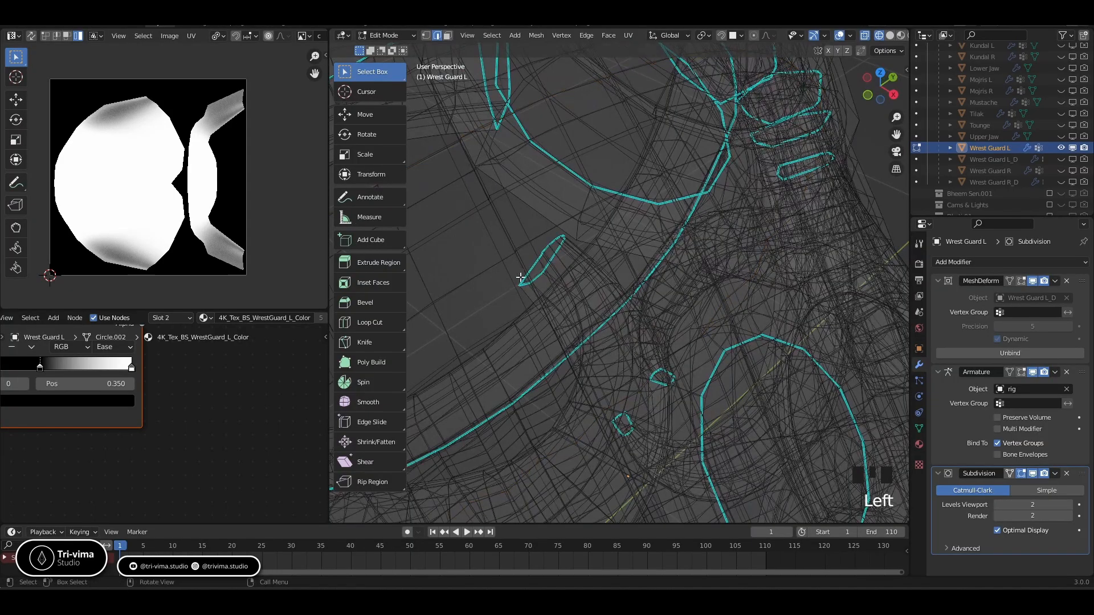
left_click(527, 274, "alt+shift")
left_click(702, 37)
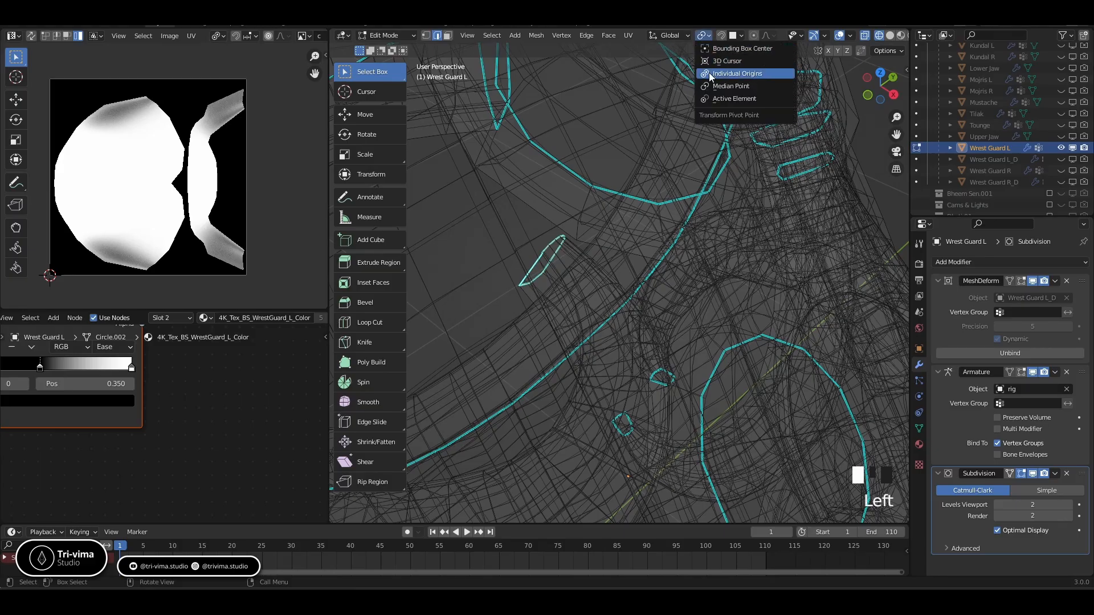
left_click(705, 73)
Turn off X-ray and pick the seam loop at the tip of the curved band to extend the selection
middle_click_drag(554, 152, 515, 185, "shift")
key("alt+z")
key("alt+z")
key("alt+z")
scroll(653, 209, "up", 3)
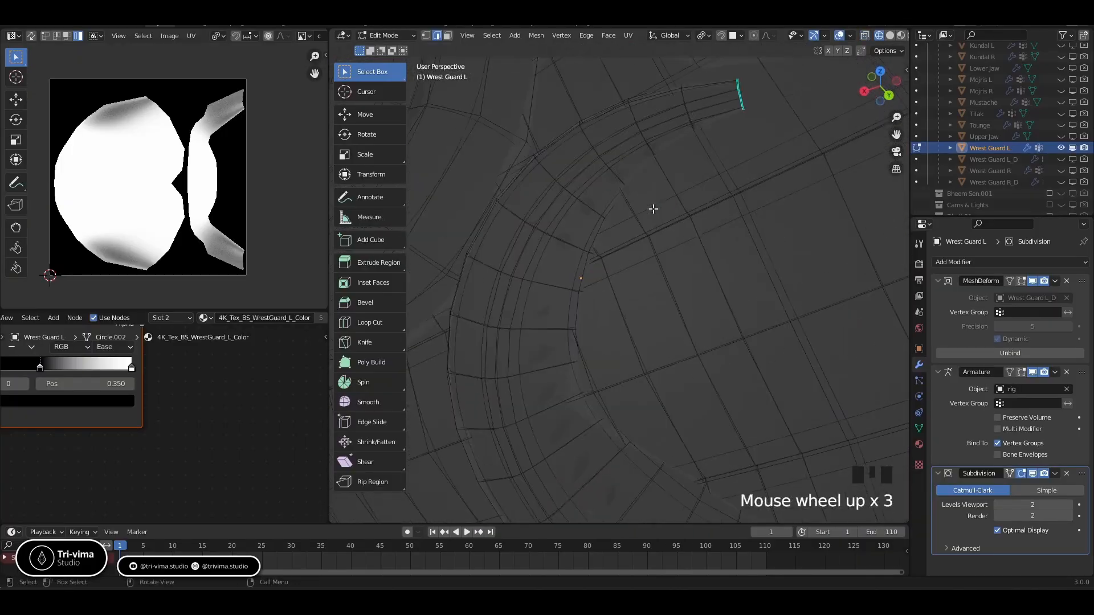
left_click(741, 102, "alt+shift")
Add the seam loops at the two facing ends of the ring-shaped band to the selection
scroll(666, 188, "down", 4)
middle_click_drag(666, 188, 613, 190, "shift")
scroll(689, 217, "up", 2)
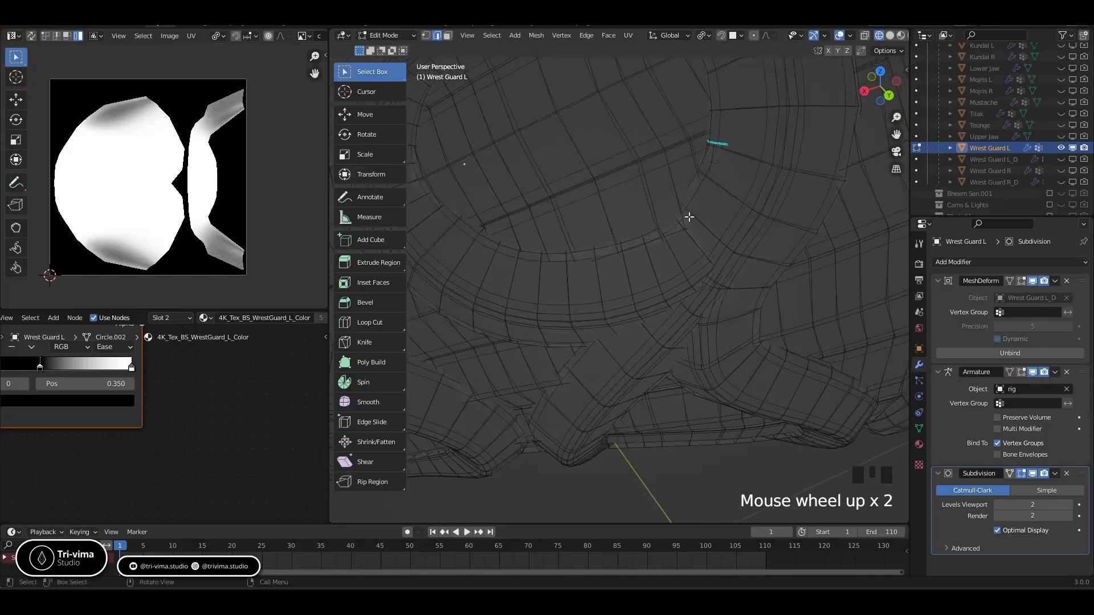
middle_click_drag(688, 217, 524, 220, "shift")
scroll(740, 178, "up", 4)
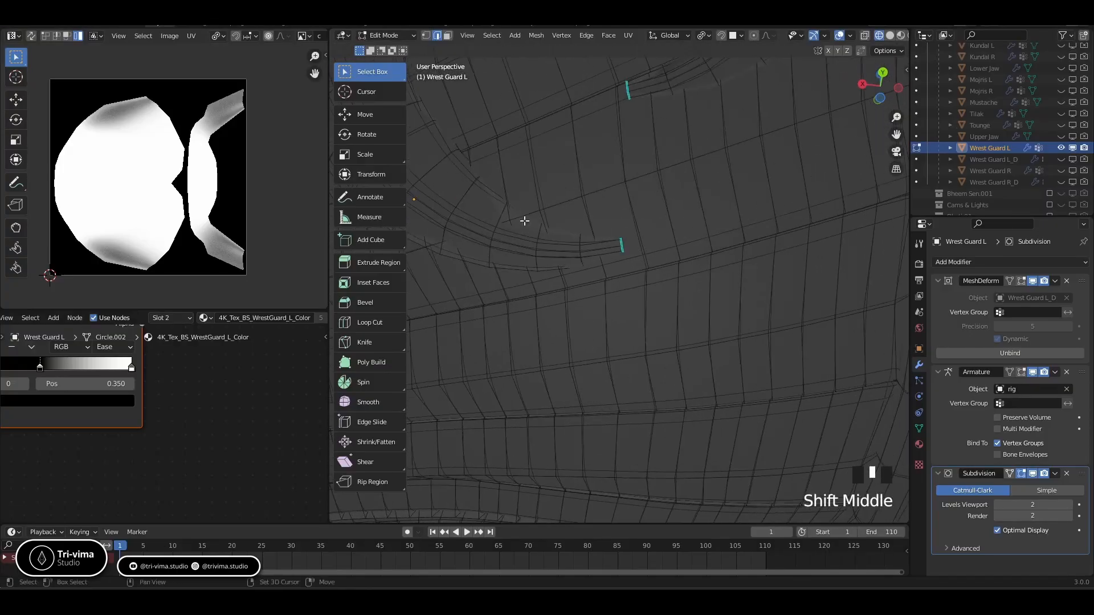
scroll(597, 233, "up", 3)
left_click(623, 214, "alt+shift")
middle_click_drag(611, 108, 629, 377, "shift")
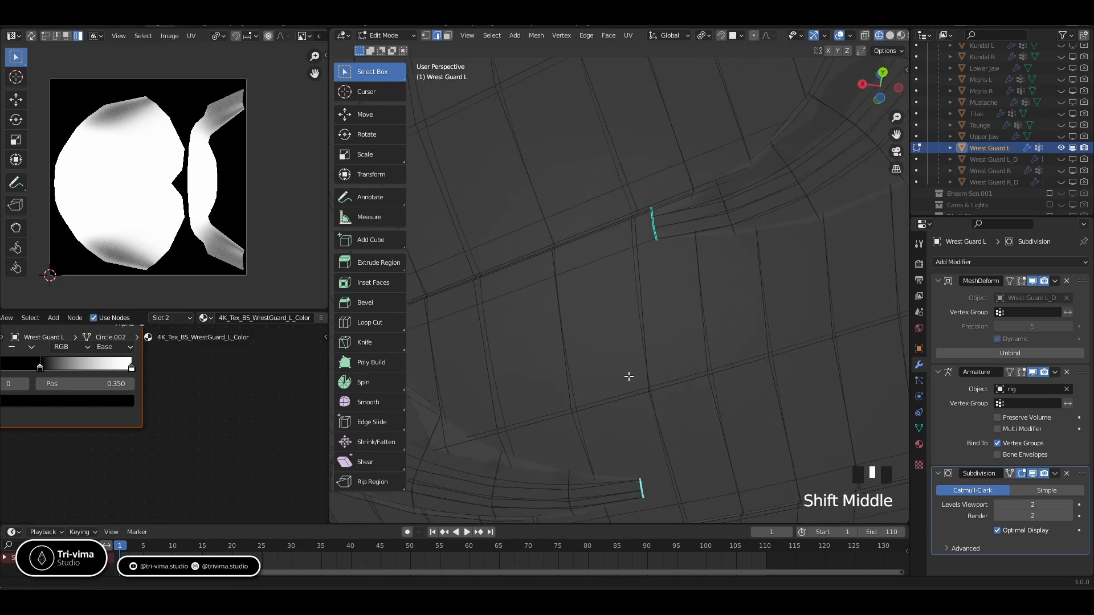
left_click(653, 223, "alt+shift")
Add the end seam loop of the hooked band near the guard's lower rim to the selection
scroll(676, 298, "down", 8)
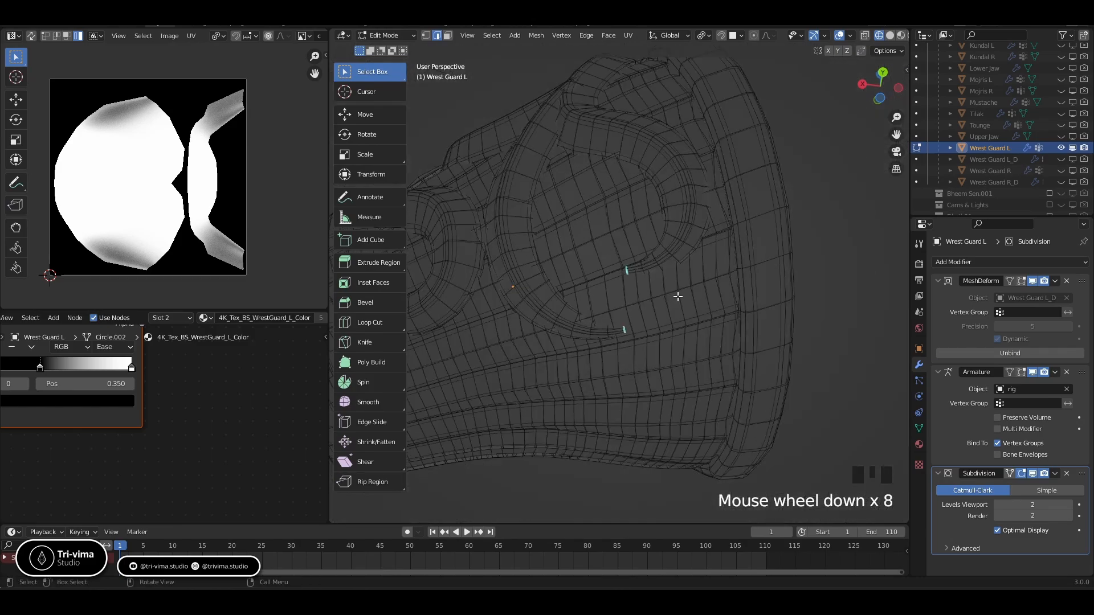
middle_click_drag(630, 298, 586, 363, "shift")
scroll(586, 244, "up", 5)
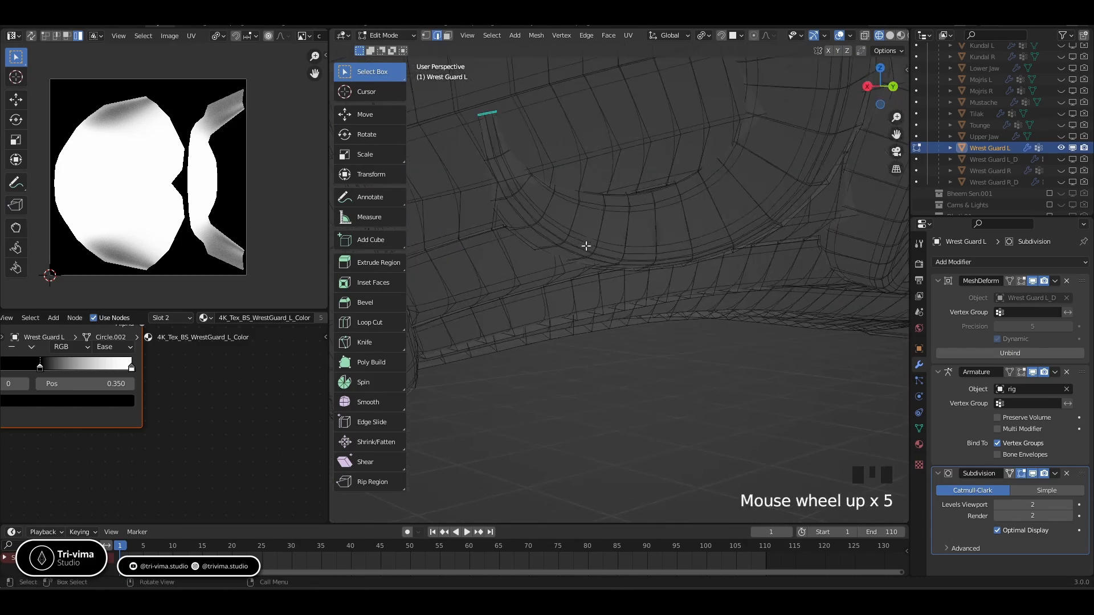
middle_click_drag(586, 244, 613, 386, "shift")
scroll(613, 386, "up", 3)
scroll(613, 386, "up", 1)
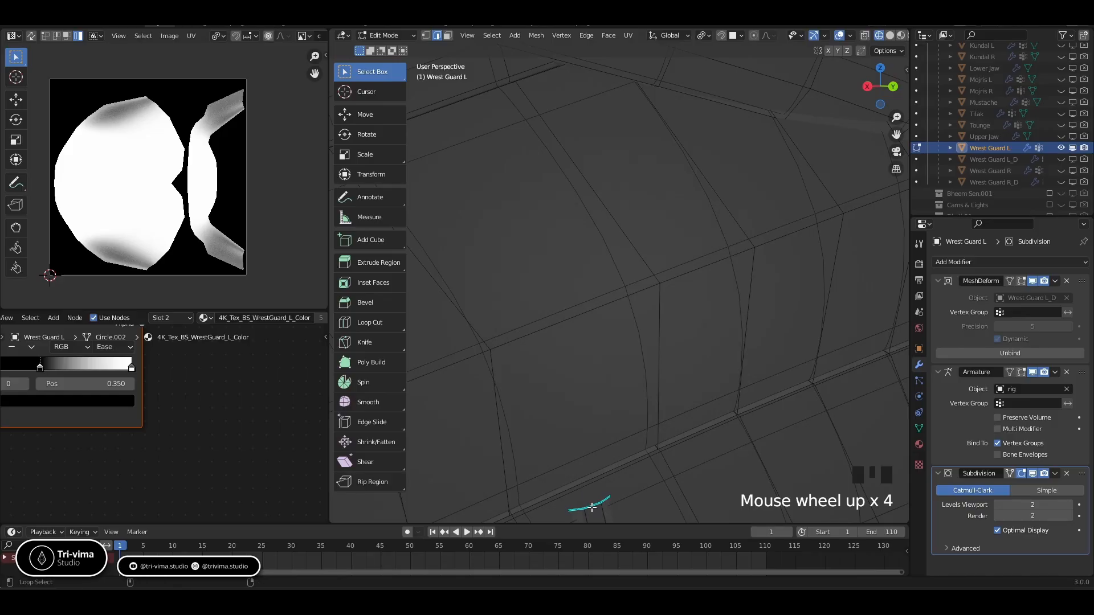
left_click(634, 434, "alt+shift")
Undo the stray loop picks, turn X-ray back on, and add the larger closed seam loop beside the hooked band to the selection
scroll(635, 434, "down", 8)
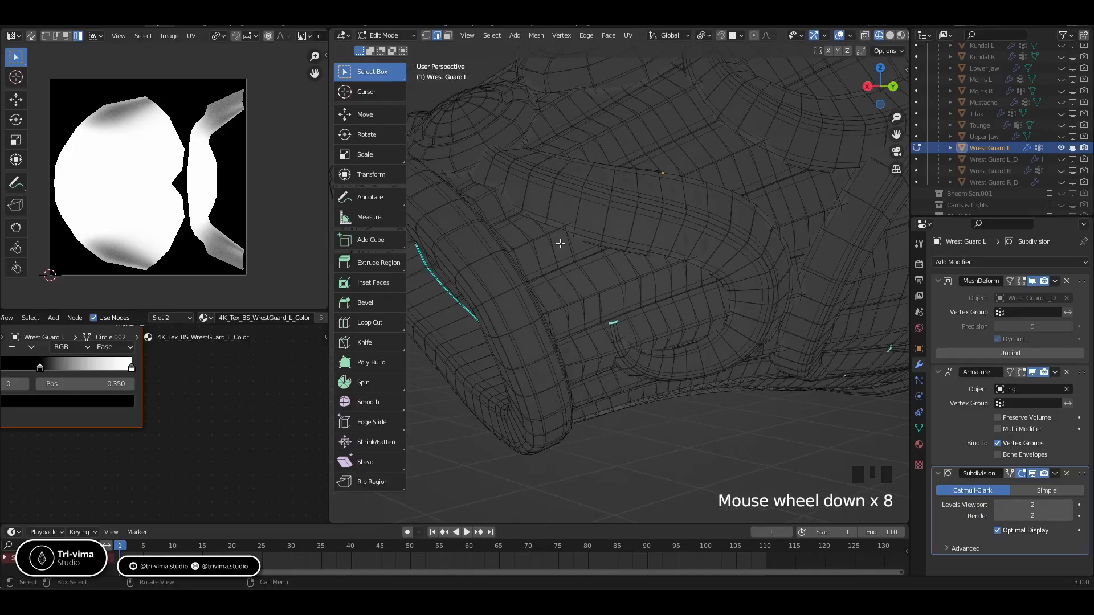
middle_click_drag(559, 241, 703, 302)
scroll(664, 373, "up", 4)
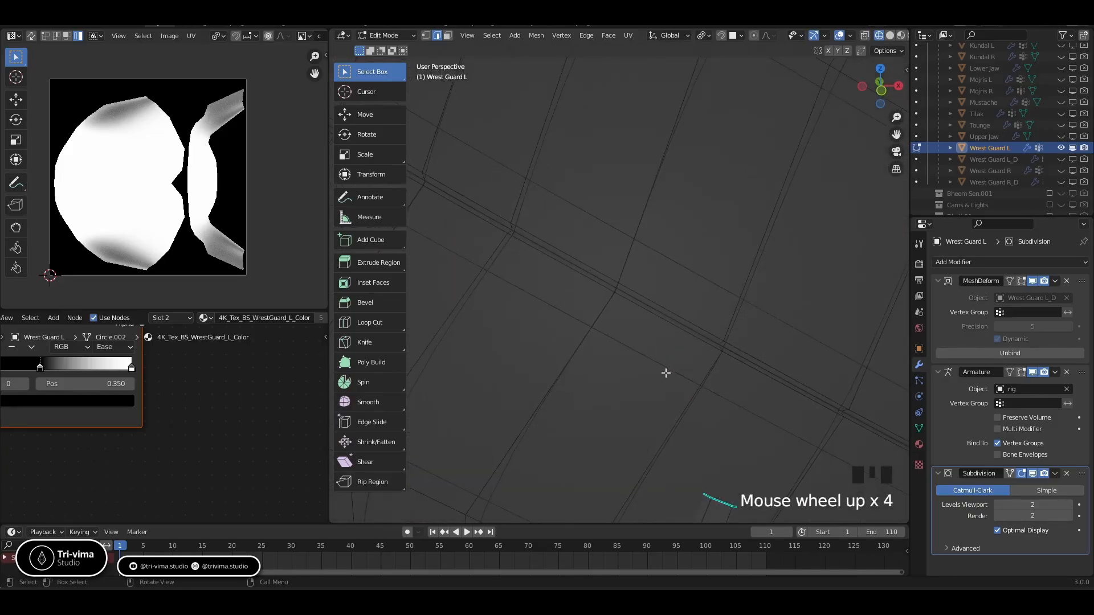
middle_click_drag(664, 374, 869, 500, "shift")
left_click(580, 321, "alt+shift")
left_click(807, 476, "alt+shift")
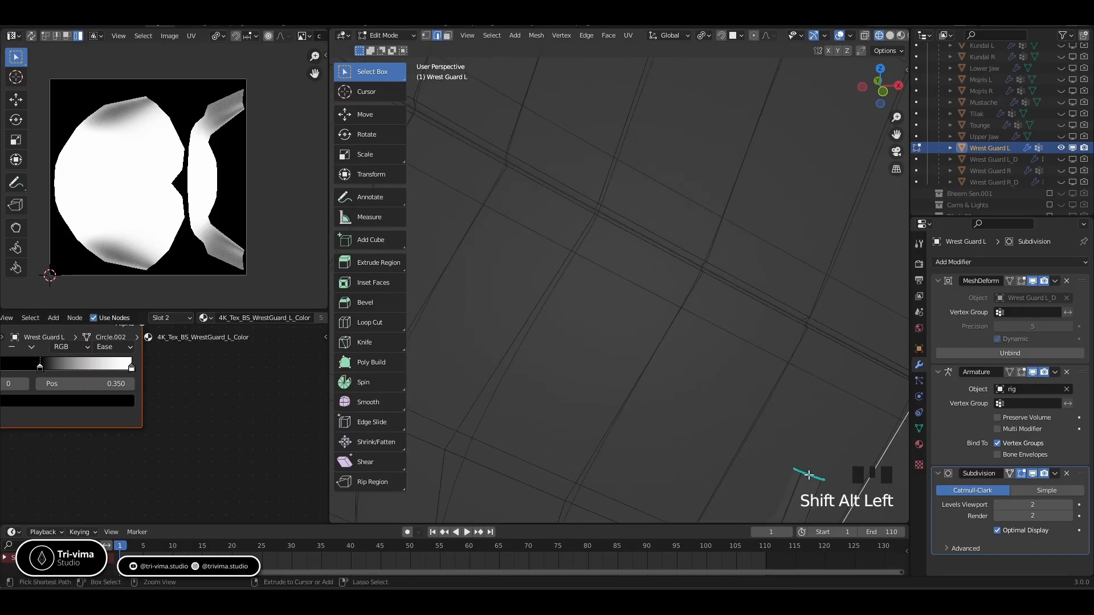
key("ctrl+z")
left_click(796, 470, "alt+shift")
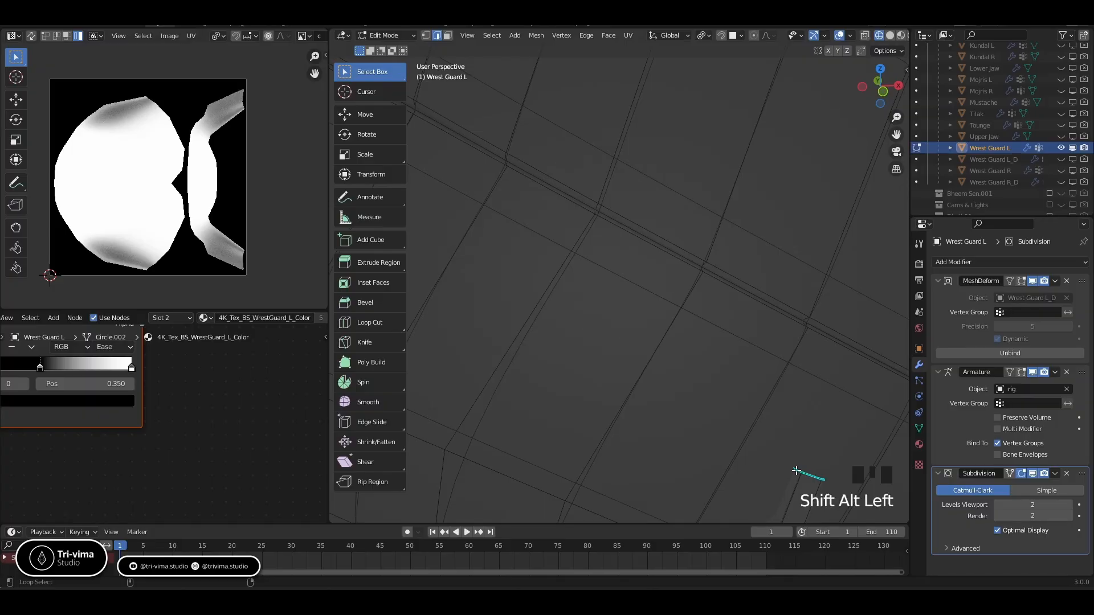
key("alt+z")
key("ctrl+z")
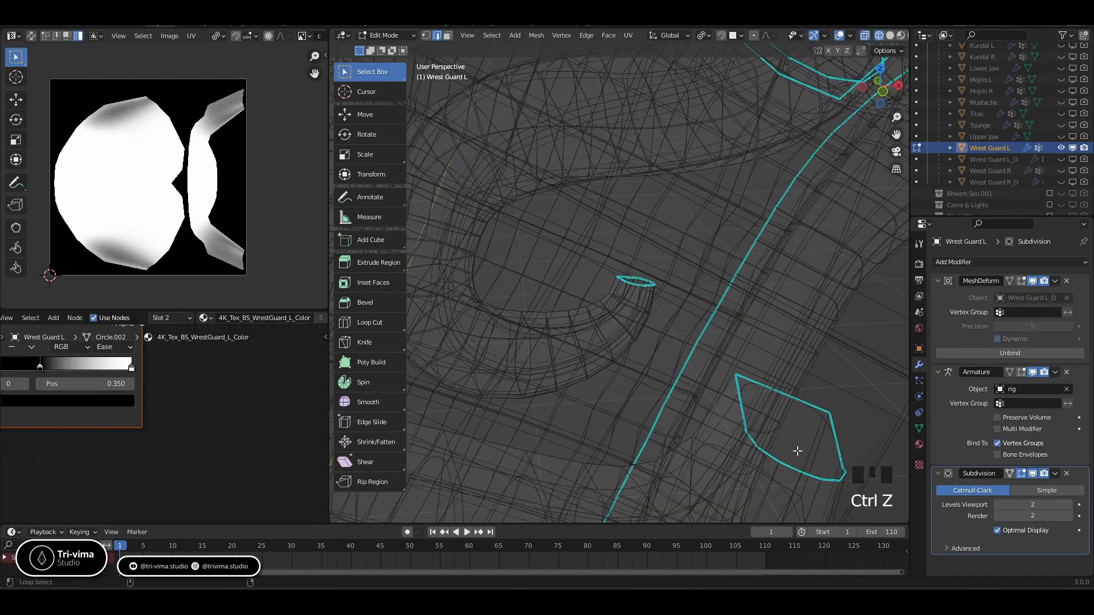
left_click(809, 405, "alt+shift")
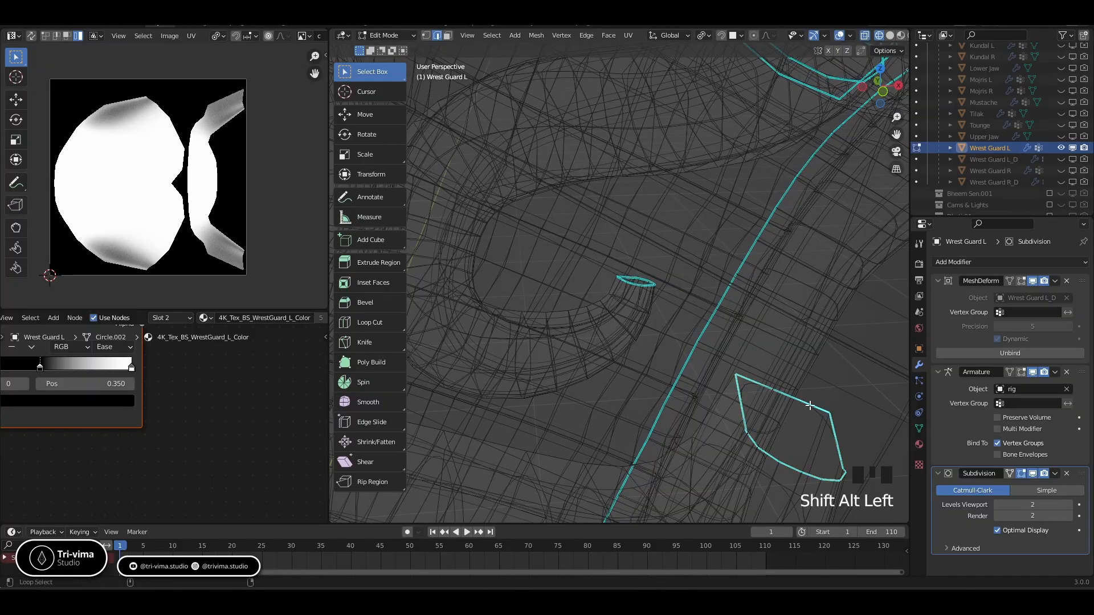
Add the small seam loop at the hooked band's inner tip to the selection
scroll(809, 405, "down", 5)
scroll(578, 312, "up", 8)
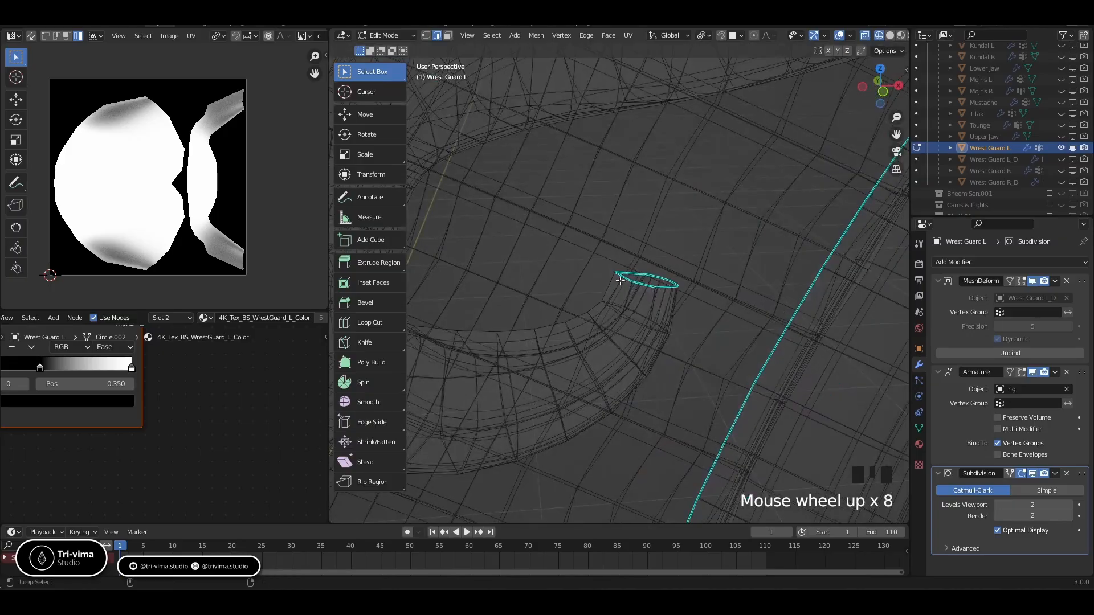
left_click(620, 272, "alt+shift")
scroll(620, 279, "down", 9)
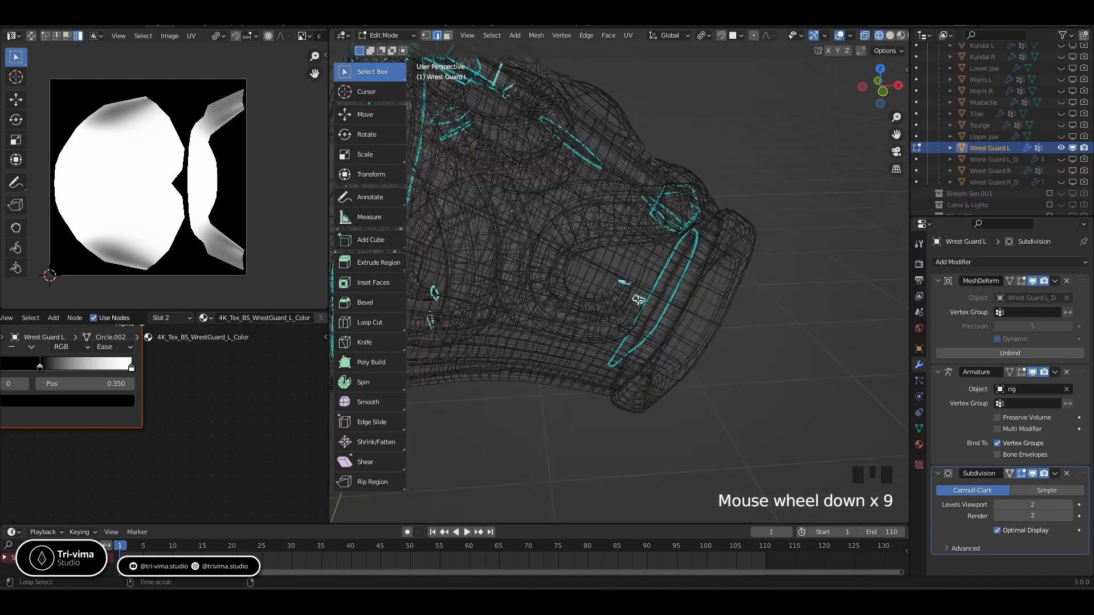
Undo the stray pick made with X-ray off, turn X-ray on, and add the two neighbouring closed seam loops at the curved bands' ends to the selection
key("alt+z")
middle_click_drag(531, 376, 647, 252, "shift")
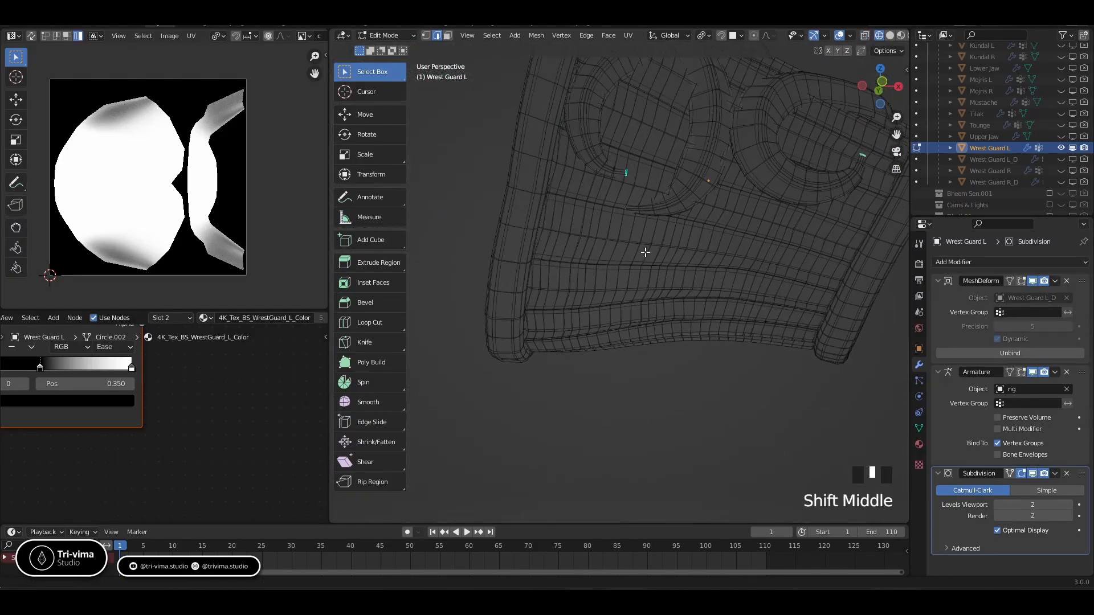
scroll(598, 258, "up", 3)
scroll(598, 257, "up", 3)
left_click(562, 157, "alt+shift")
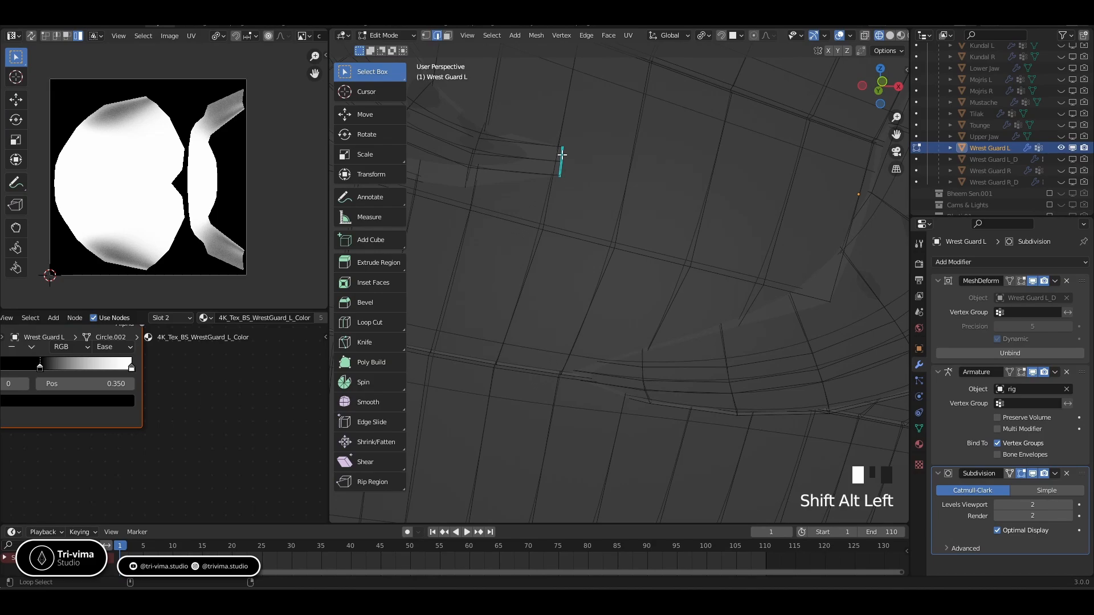
key("ctrl+z")
key("alt+z")
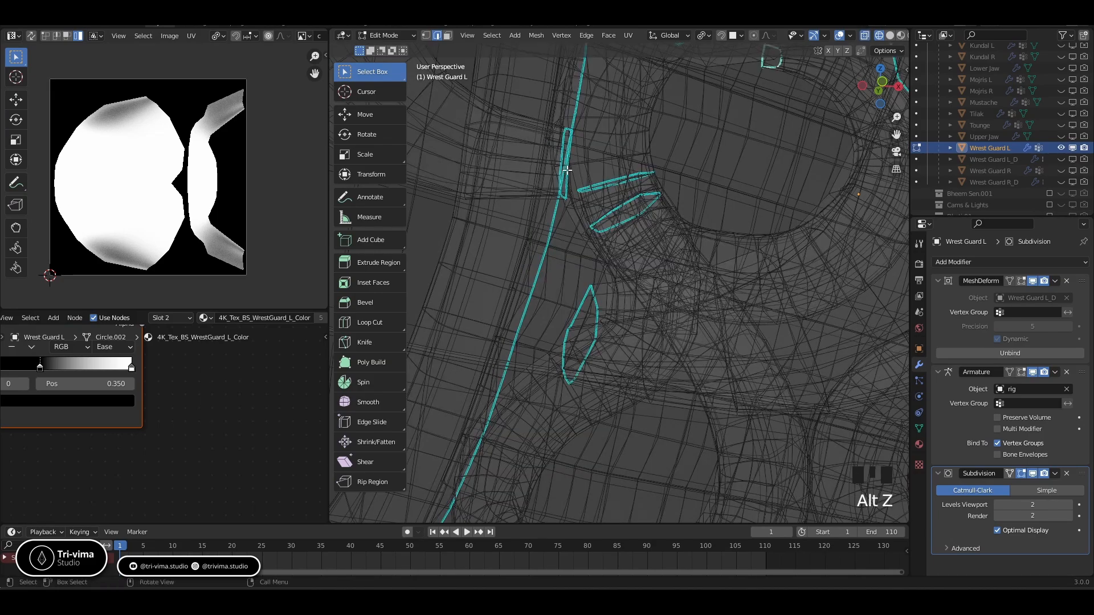
middle_click_drag(569, 184, 505, 227)
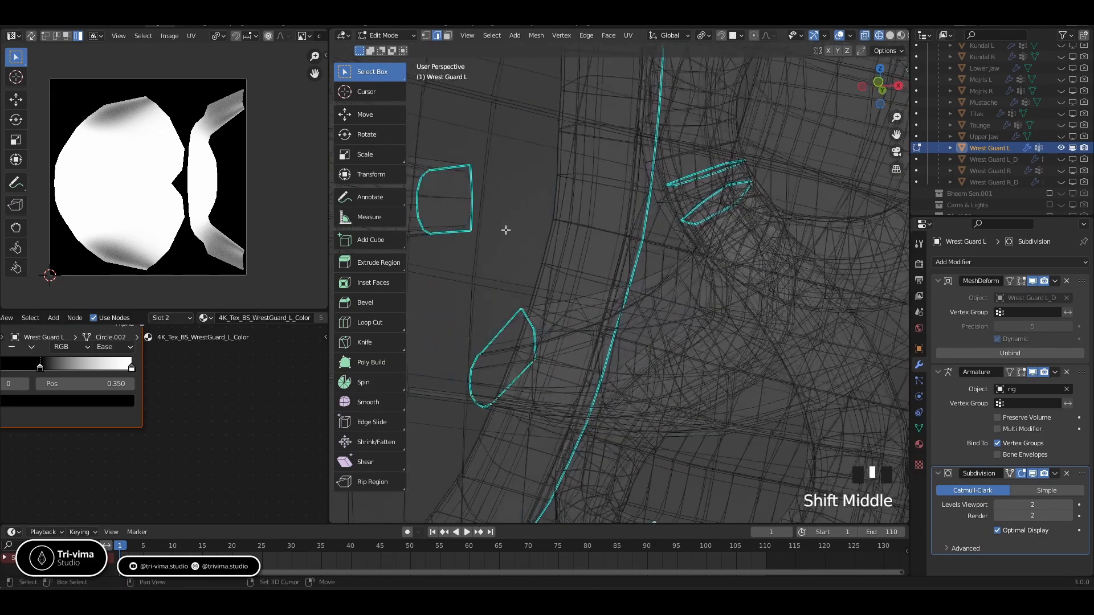
left_click(470, 185, "alt+shift")
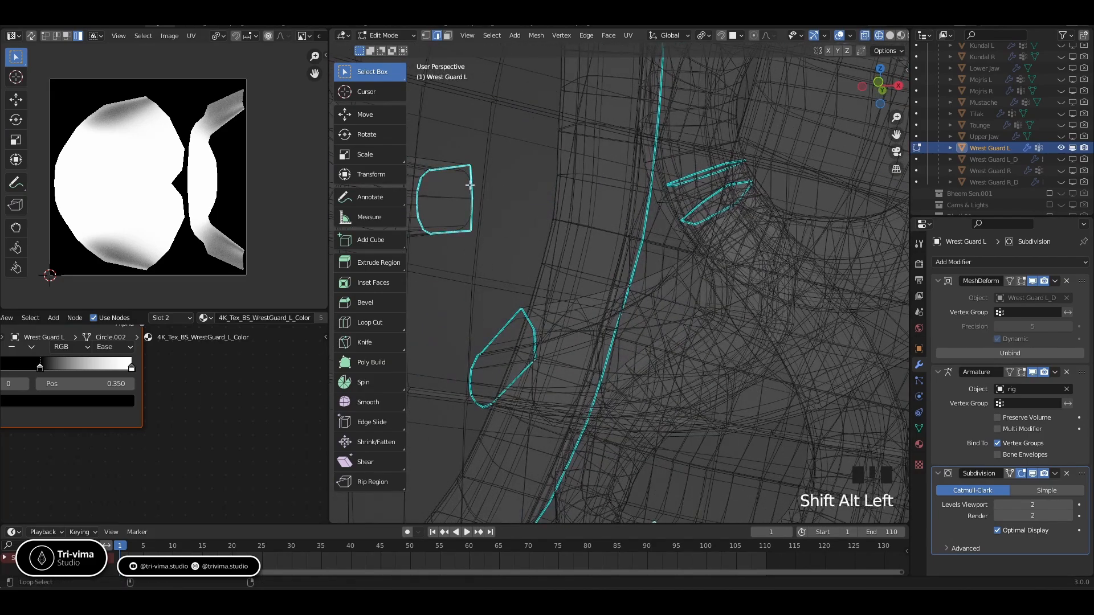
left_click(497, 335, "alt+shift")
Turn off X-ray and scale the selected ornament-end loops down to about 0.8
key("alt+z")
scroll(536, 293, "down", 4)
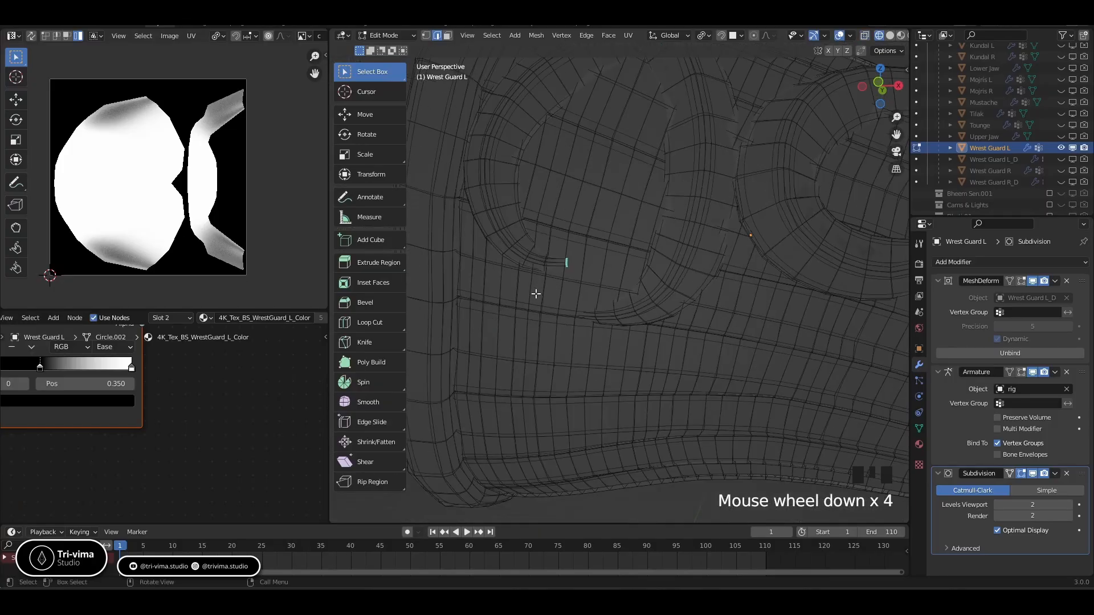
scroll(536, 294, "down", 6)
middle_click_drag(535, 294, 529, 336)
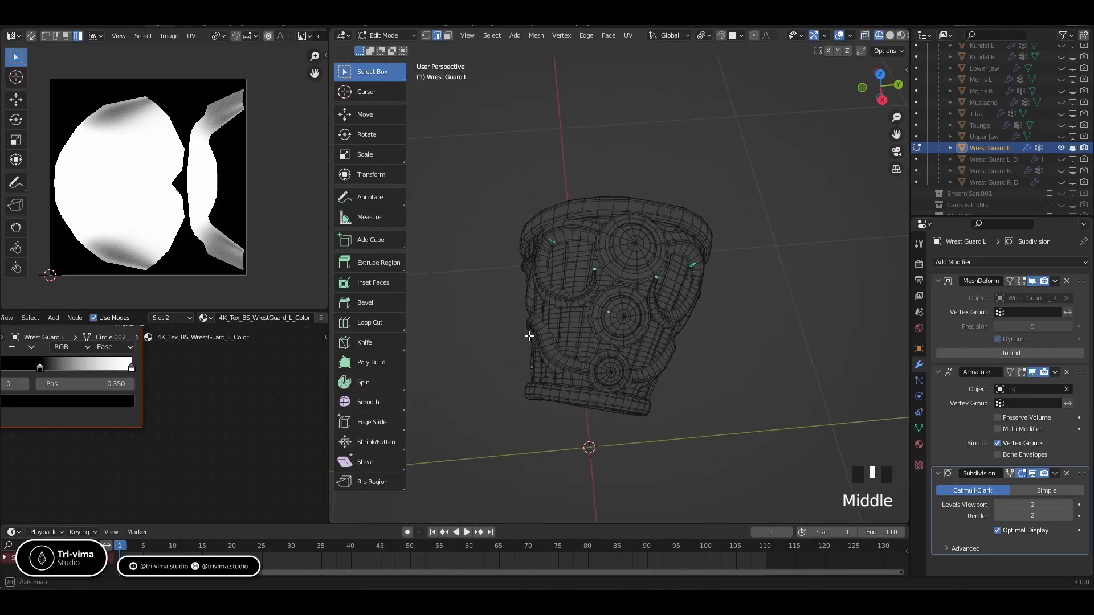
scroll(586, 264, "up", 9)
scroll(589, 266, "down", 2)
middle_click_drag(589, 266, 663, 295, "shift")
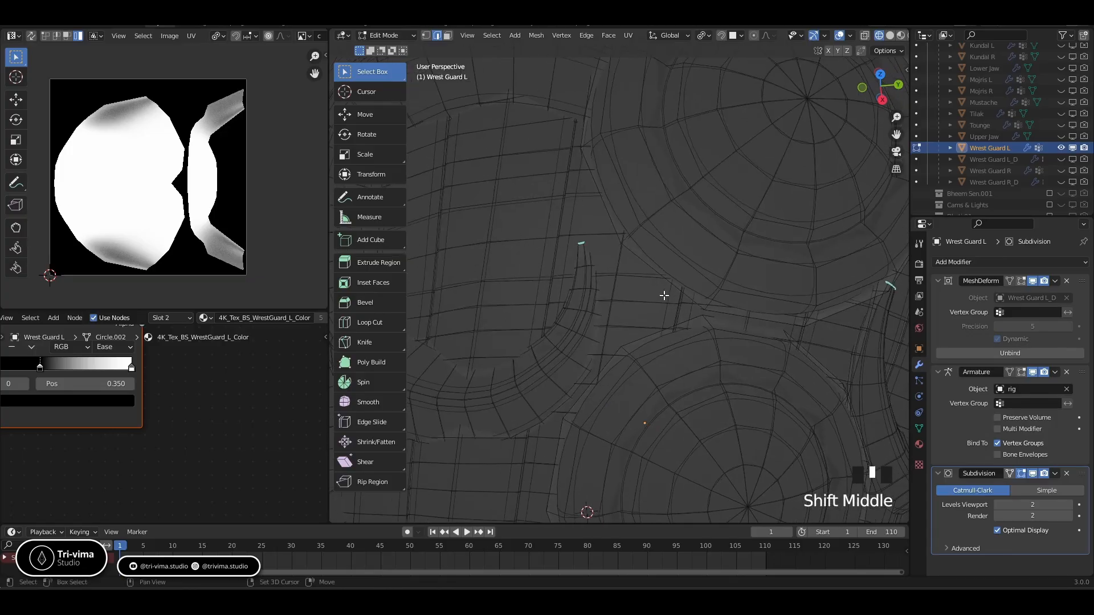
key("s")
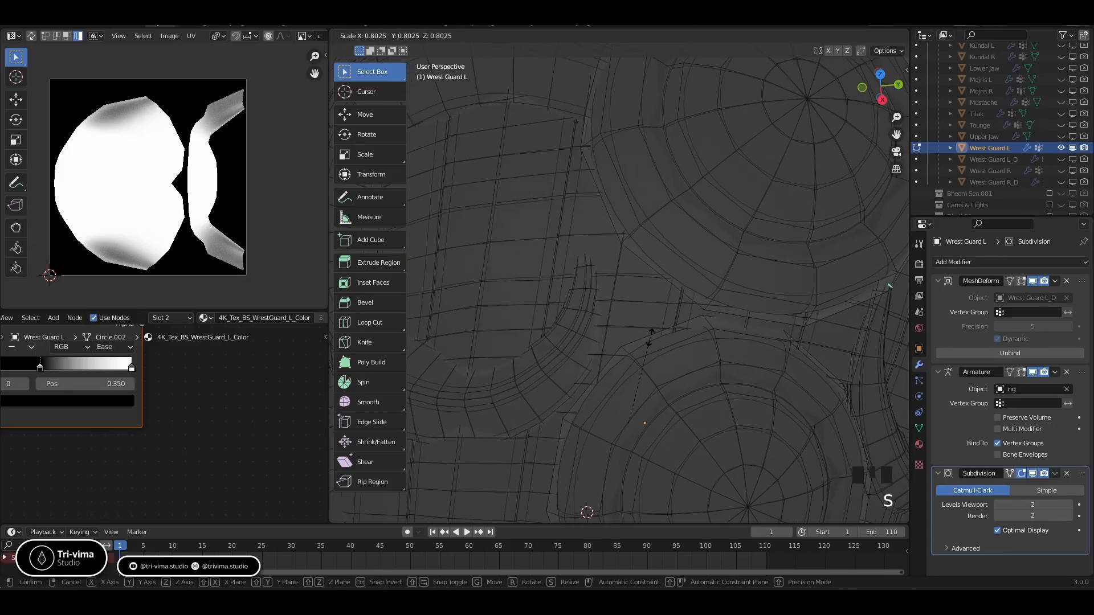
left_click(649, 321)
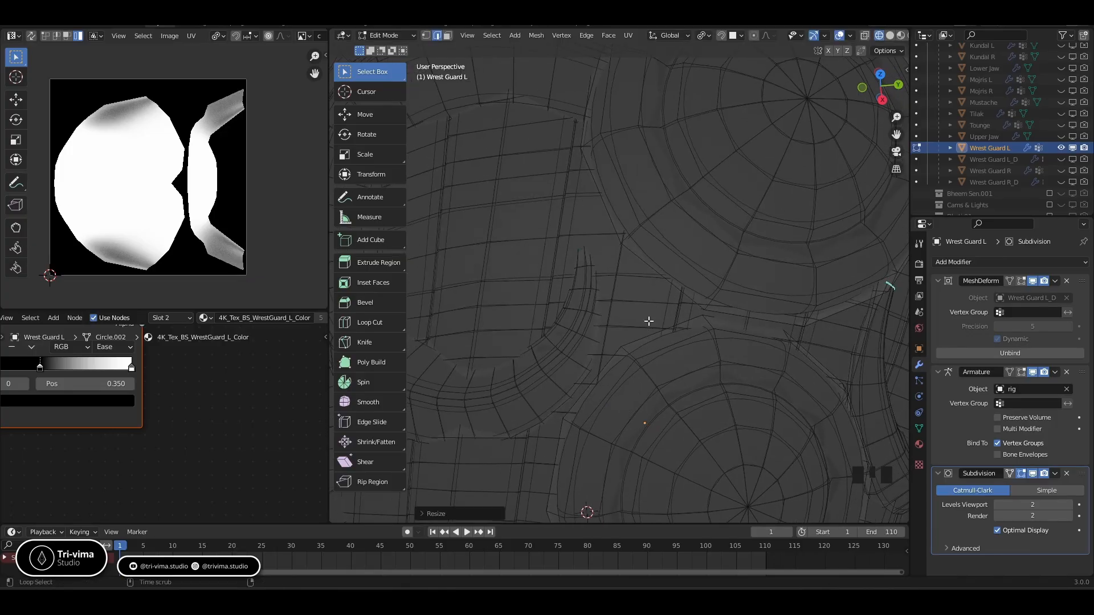
Turn X-ray back on in wireframe shading and scale the selected end loops down again, by about 0.52
key("alt+z")
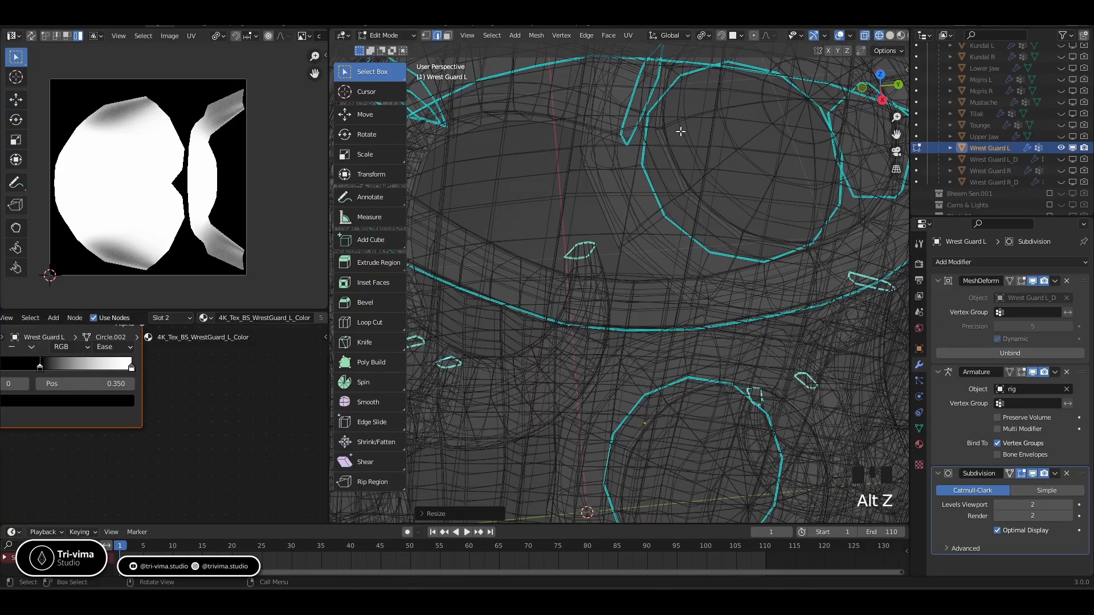
key("z")
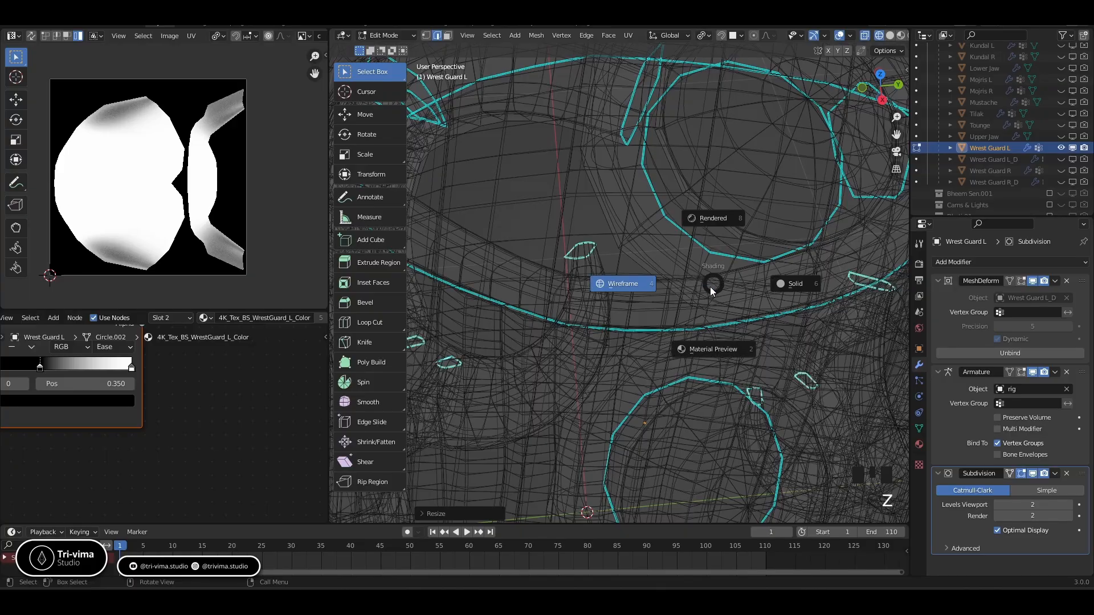
left_click(615, 285)
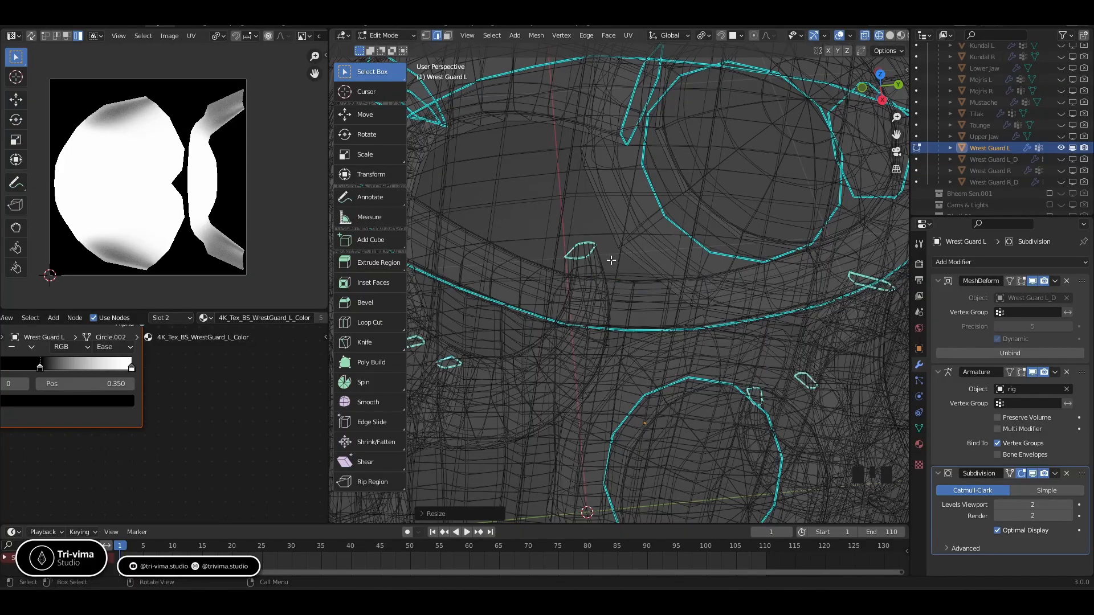
key("s")
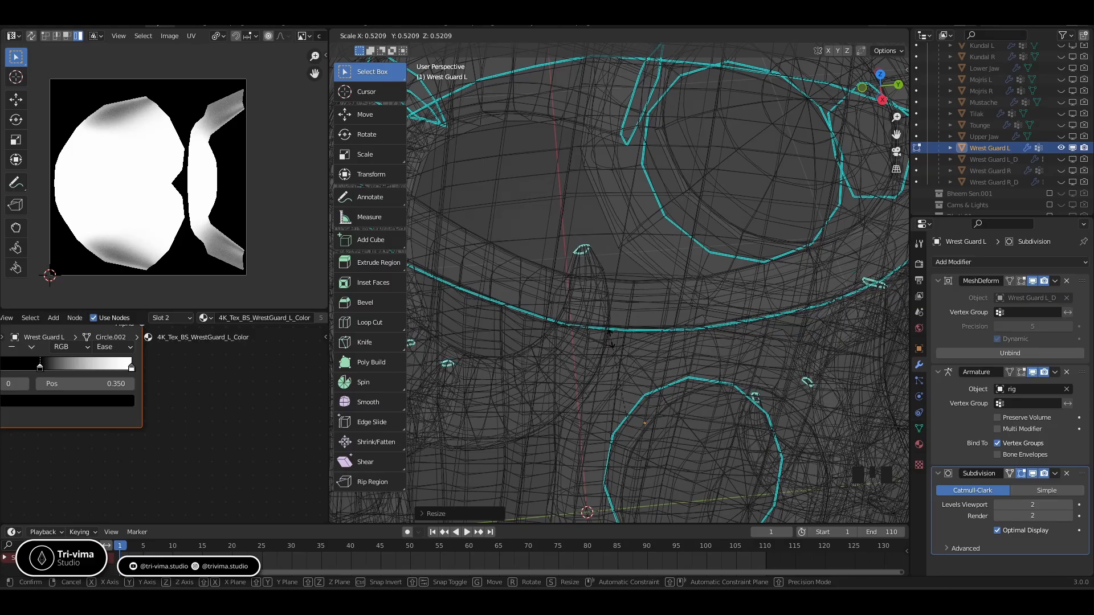
left_click(600, 349)
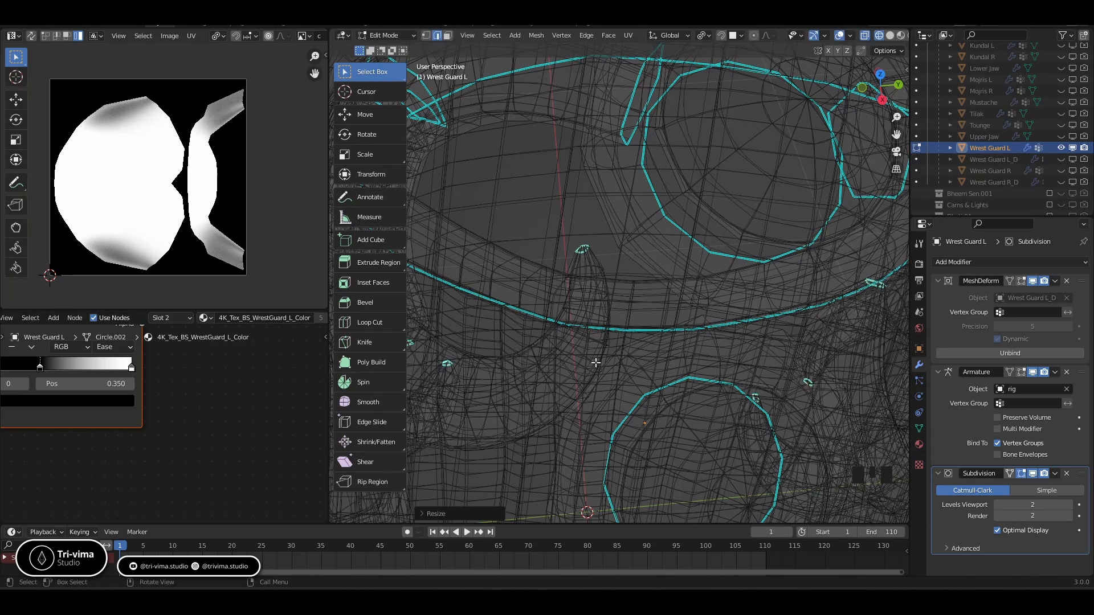
Return to Object Mode, switch to Solid shading without X-ray, and inspect the tapered tips of the ornament bands
key("Tab")
key("alt+z")
key("alt+z")
key("z")
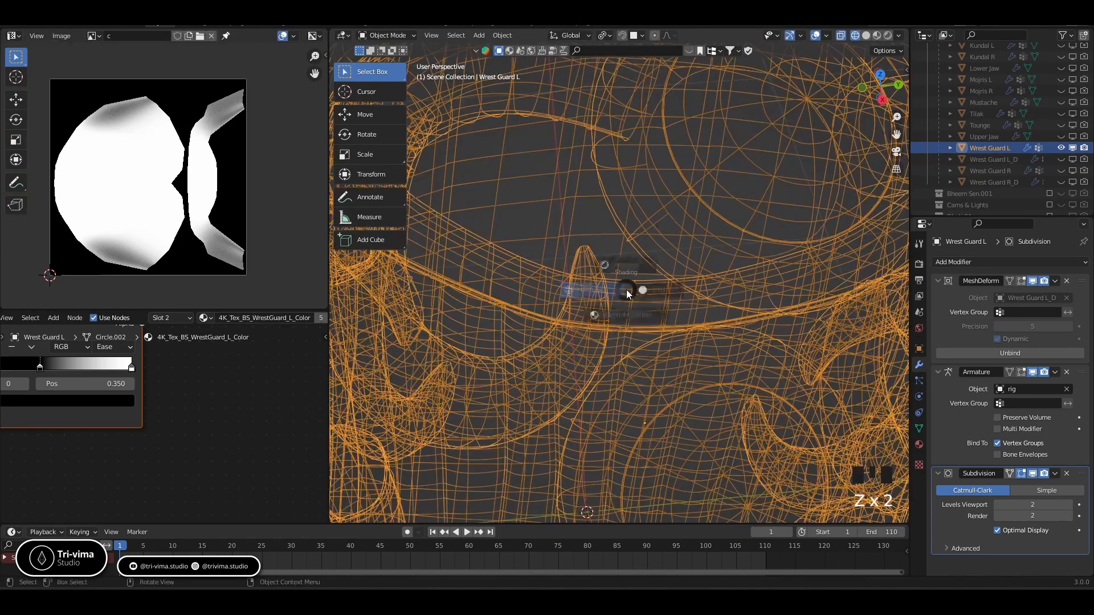
left_click(701, 292)
scroll(610, 331, "down", 2)
scroll(611, 331, "down", 8)
middle_click_drag(611, 332, 613, 354)
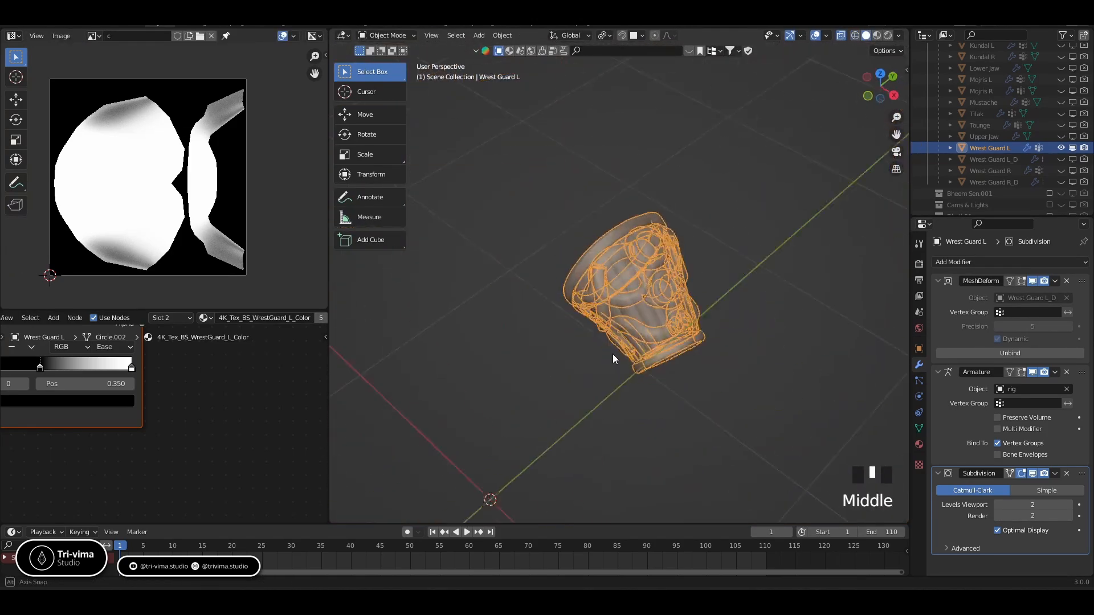
key("alt+z")
scroll(565, 340, "up", 4)
scroll(565, 340, "up", 4)
scroll(655, 285, "down", 3)
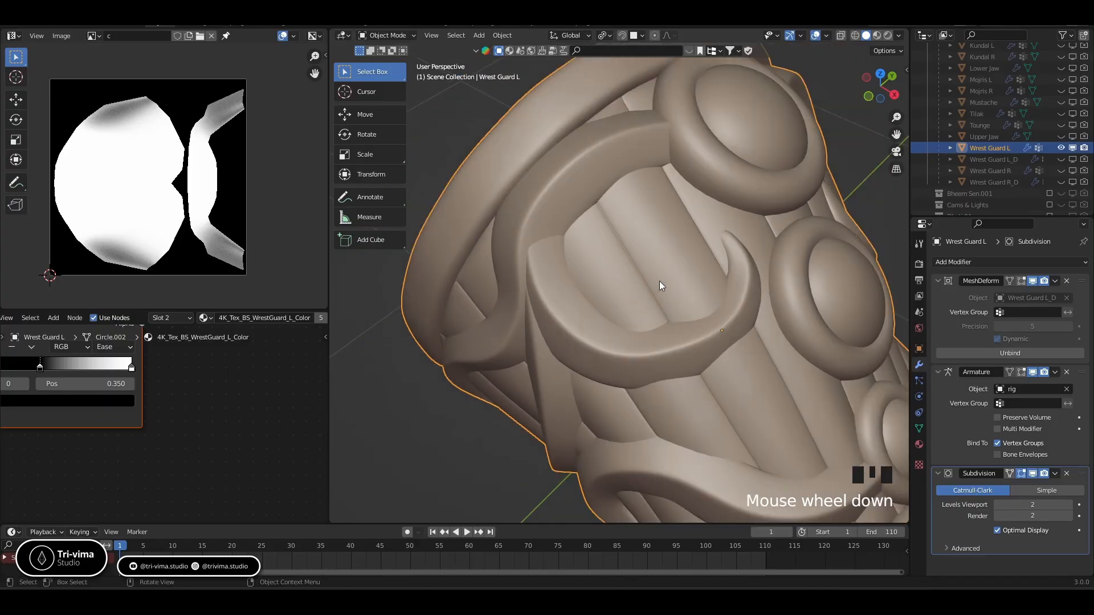
middle_click_drag(631, 309, 578, 289)
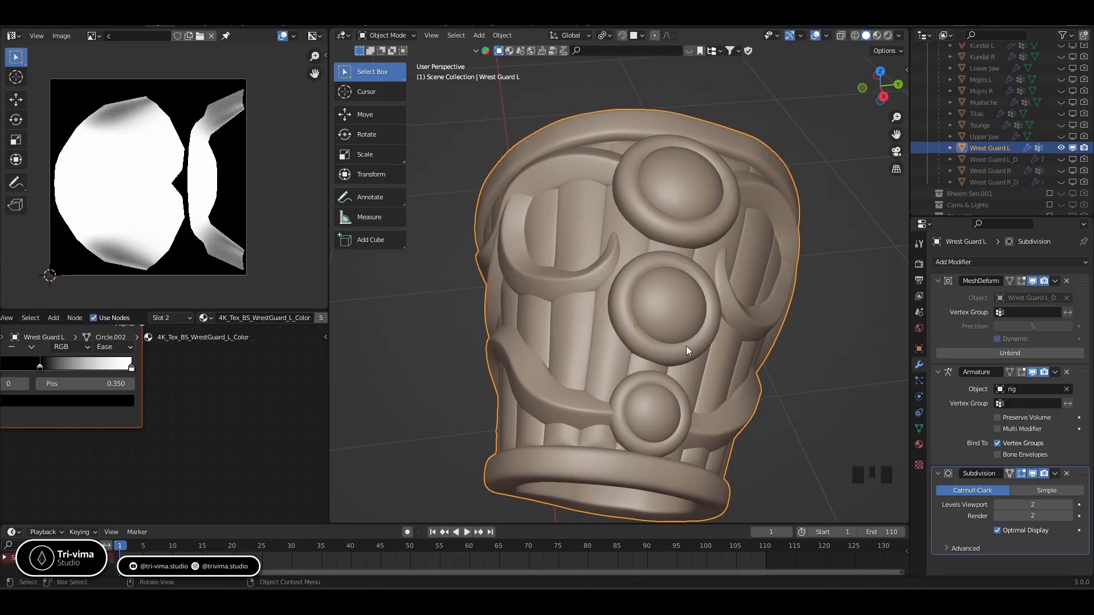
Collapse the Armature and MeshDeform modifier settings and reopen the guard mesh in Edit Mode with nothing selected
left_click(937, 372)
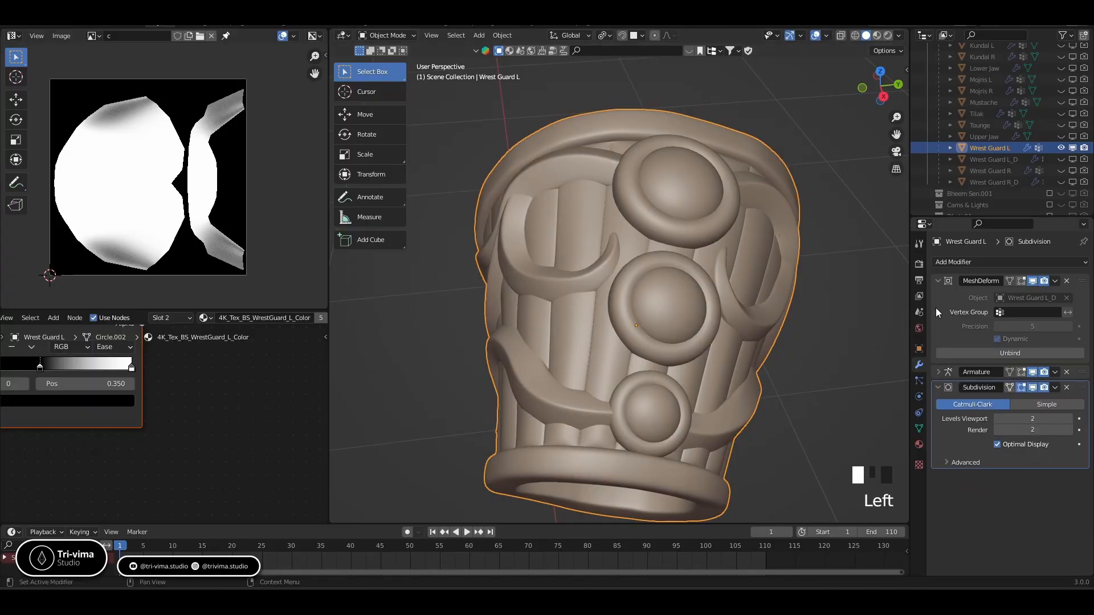
left_click(937, 281)
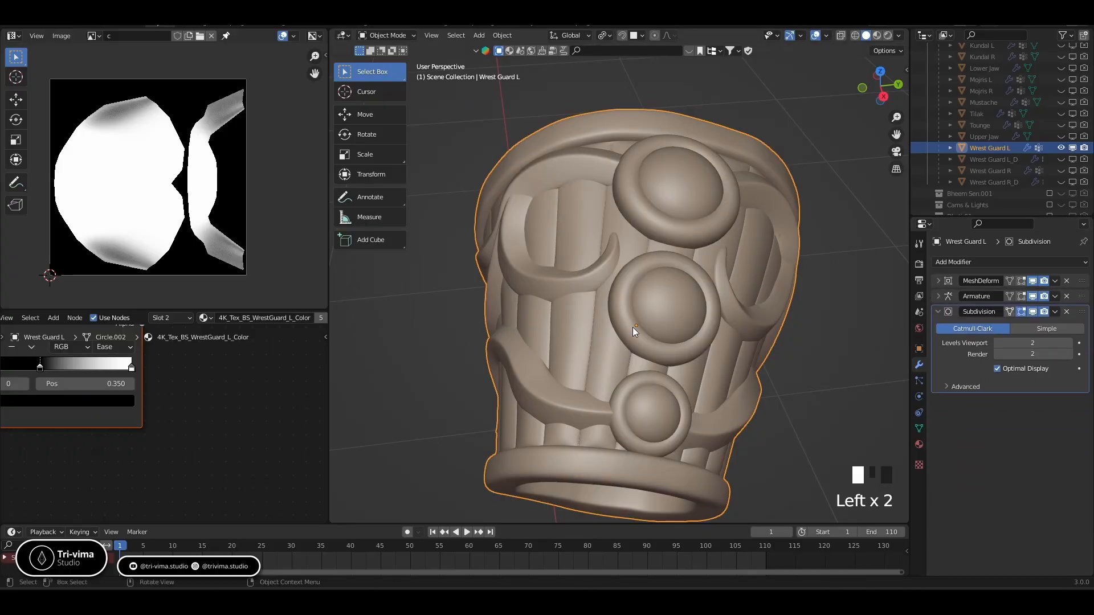
key("Tab")
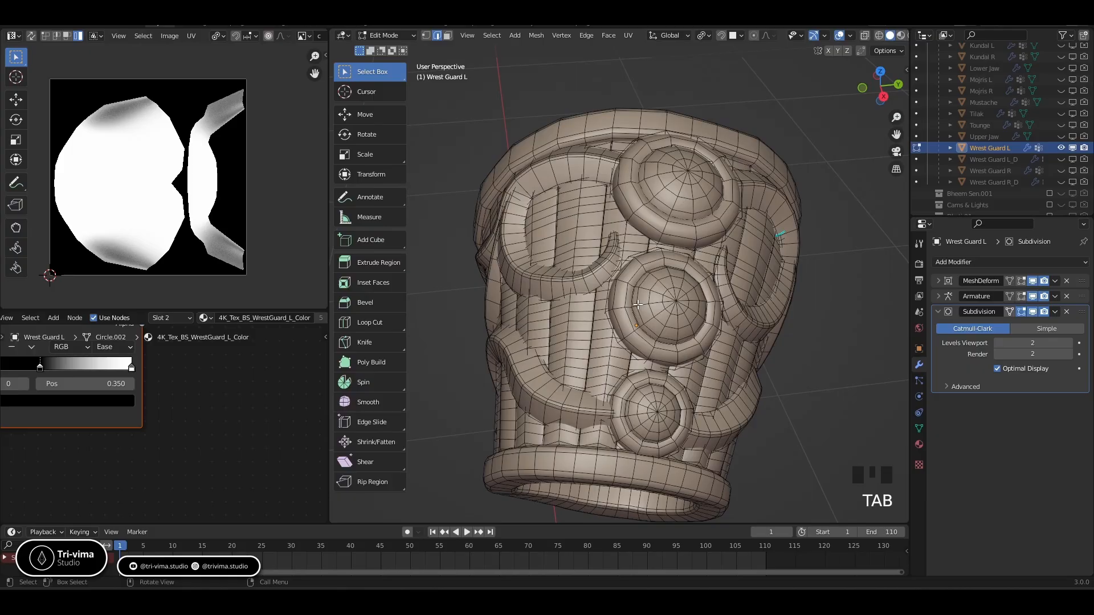
key("a")
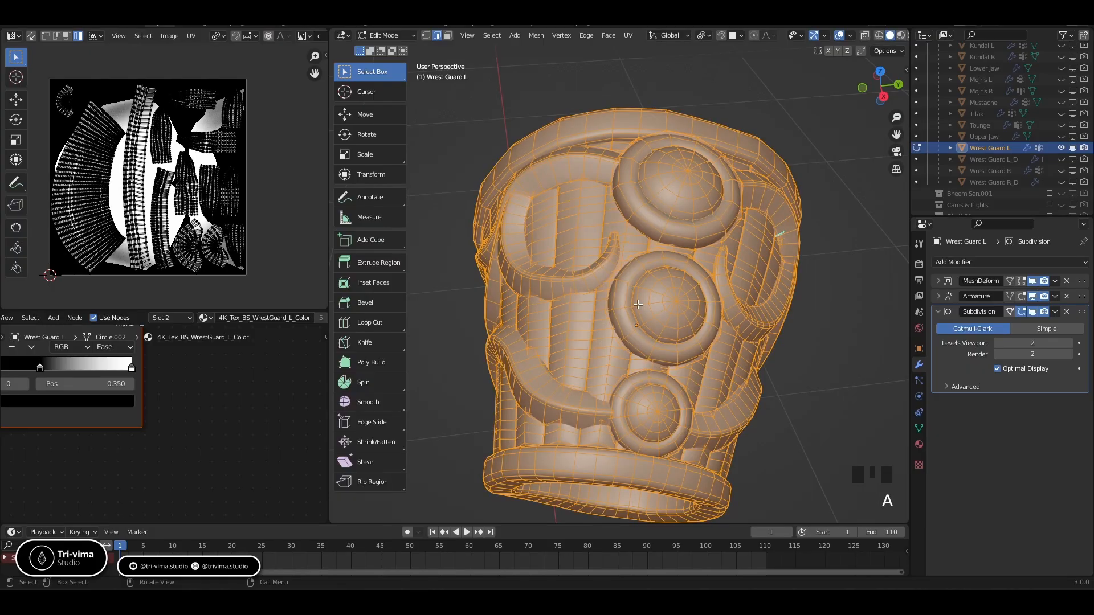
left_click(856, 297)
key("Tab")
key("Tab")
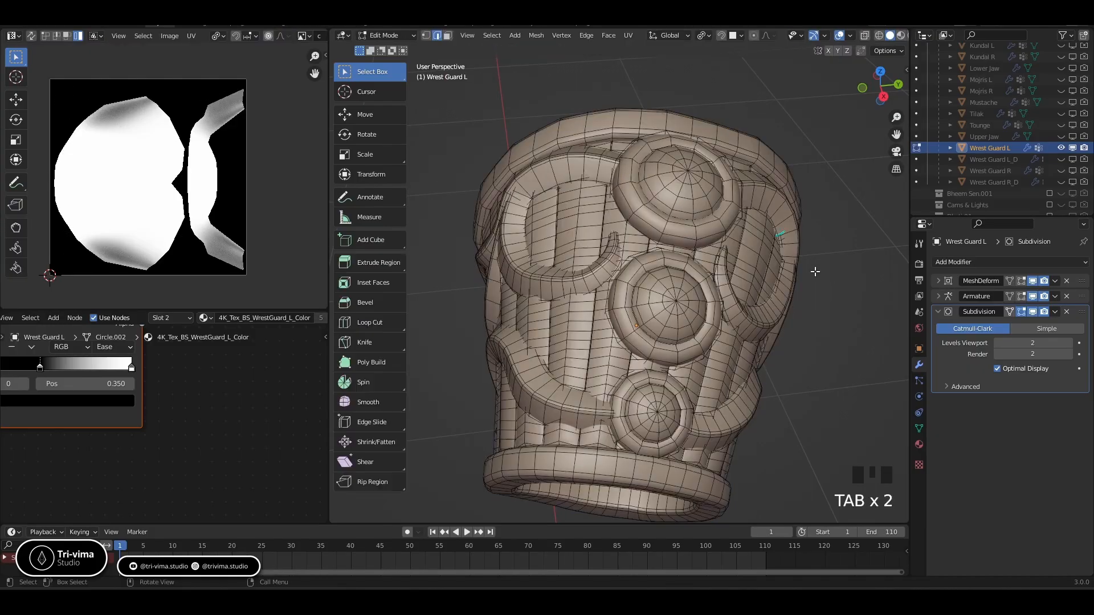
Select the exposed seam loop poking through the inner side of the curved band and move it slightly along the band
left_click(781, 234)
left_click(780, 233, "alt+shift")
left_click(780, 233, "alt+shift")
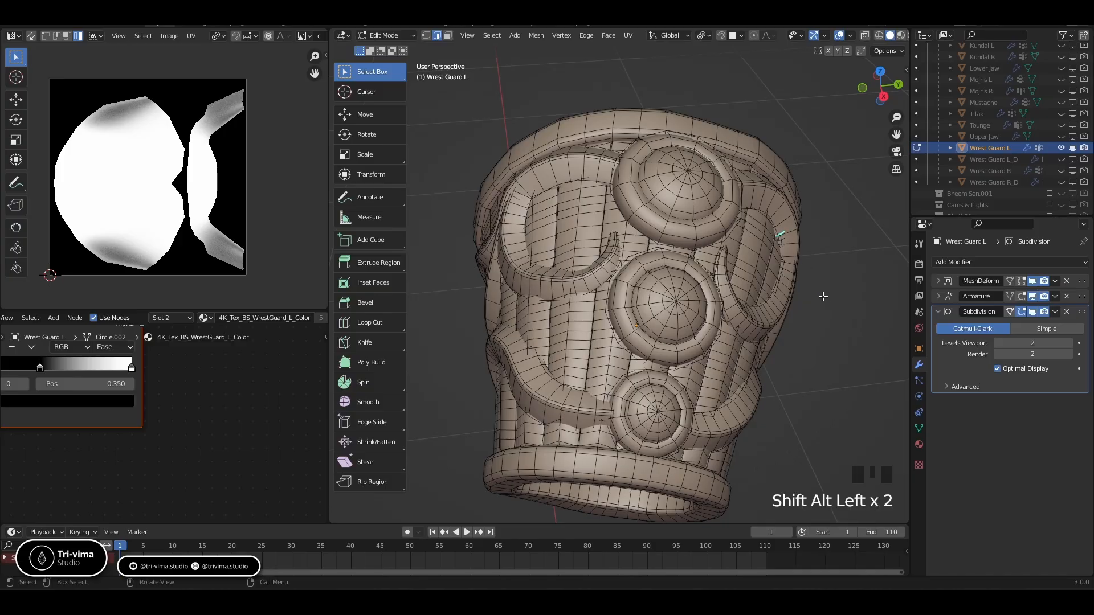
middle_click_drag(780, 233, 707, 280)
scroll(706, 280, "up", 3)
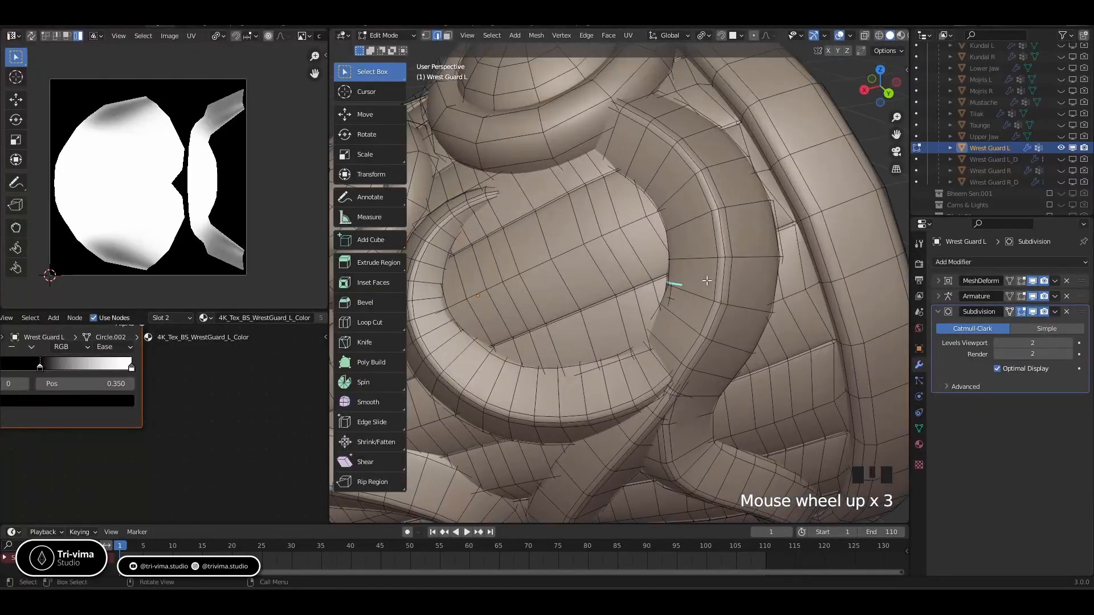
key("g")
left_click(682, 304)
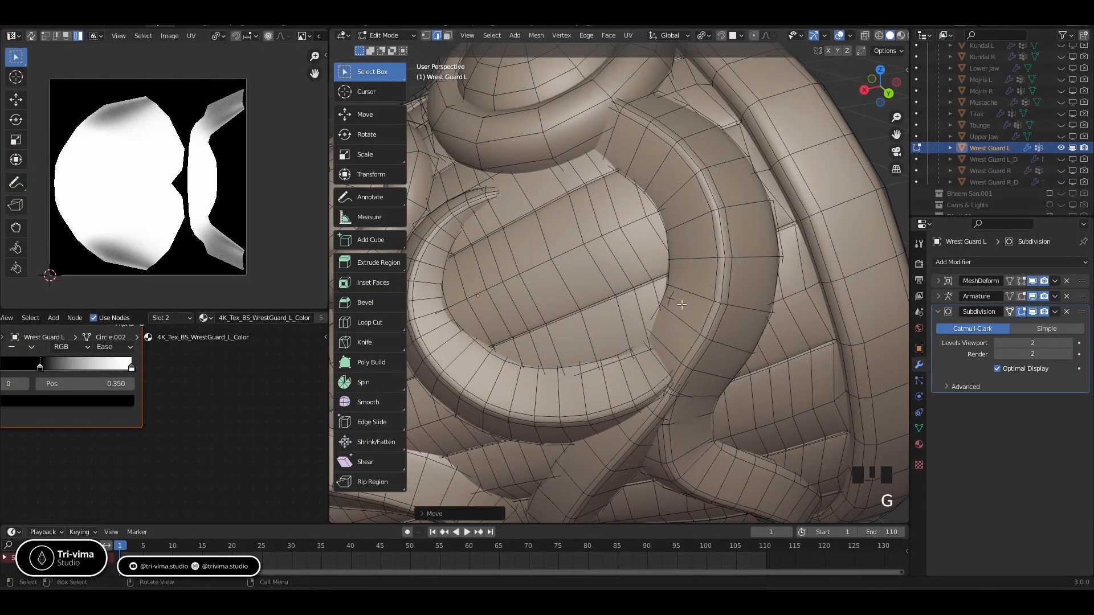
Turn off the Subdivision modifier's viewport display and turn on X-ray around the protruding band end
left_click(673, 298)
left_click(673, 299)
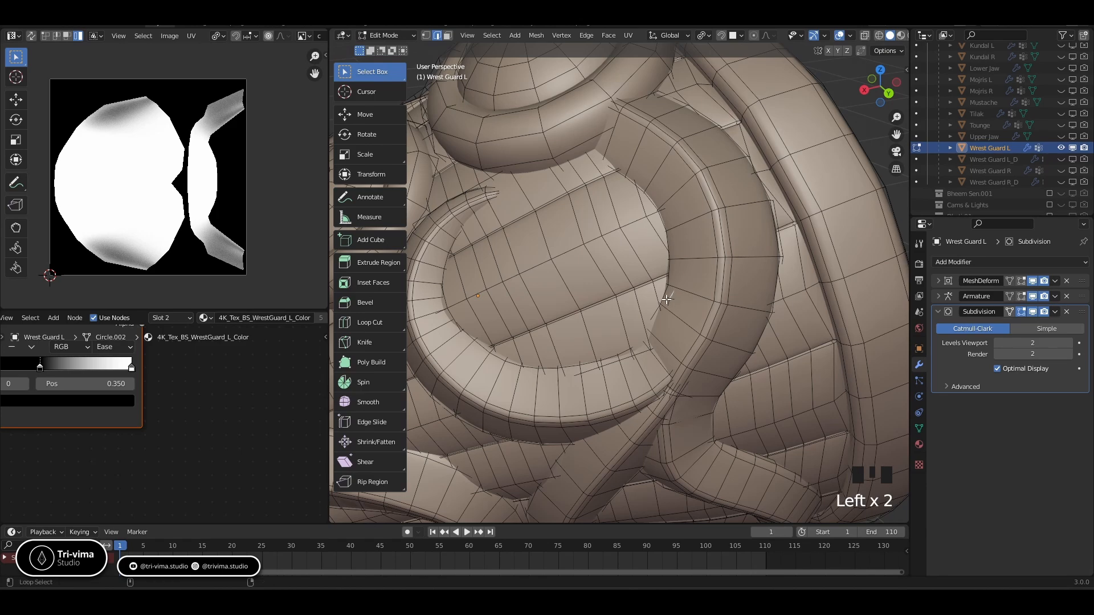
left_click(673, 299)
scroll(672, 299, "up", 3)
left_click(764, 338)
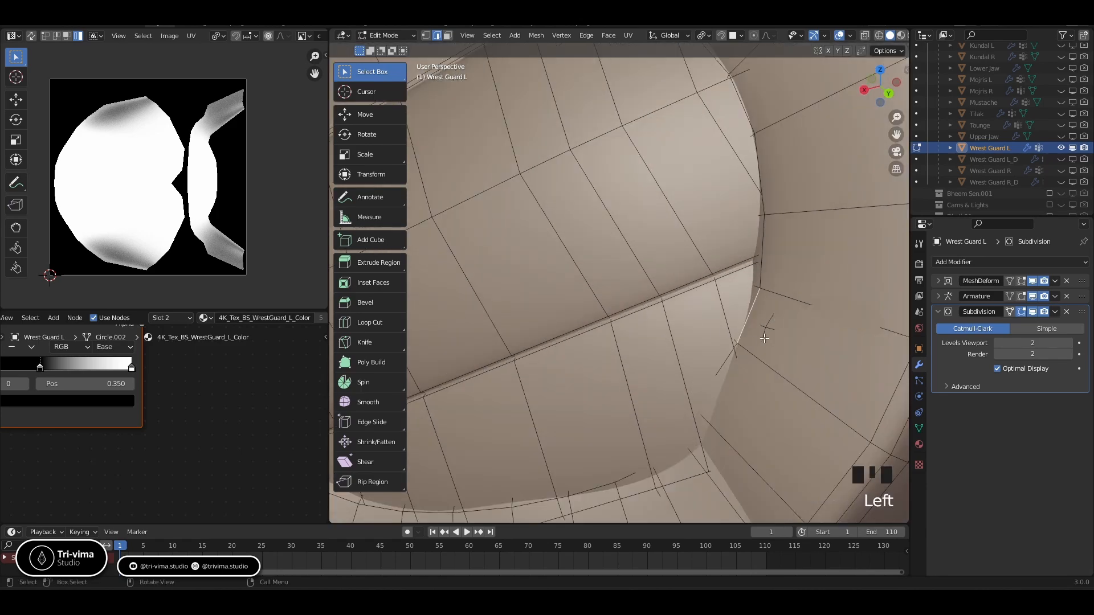
left_click(1030, 342)
left_click(1033, 313)
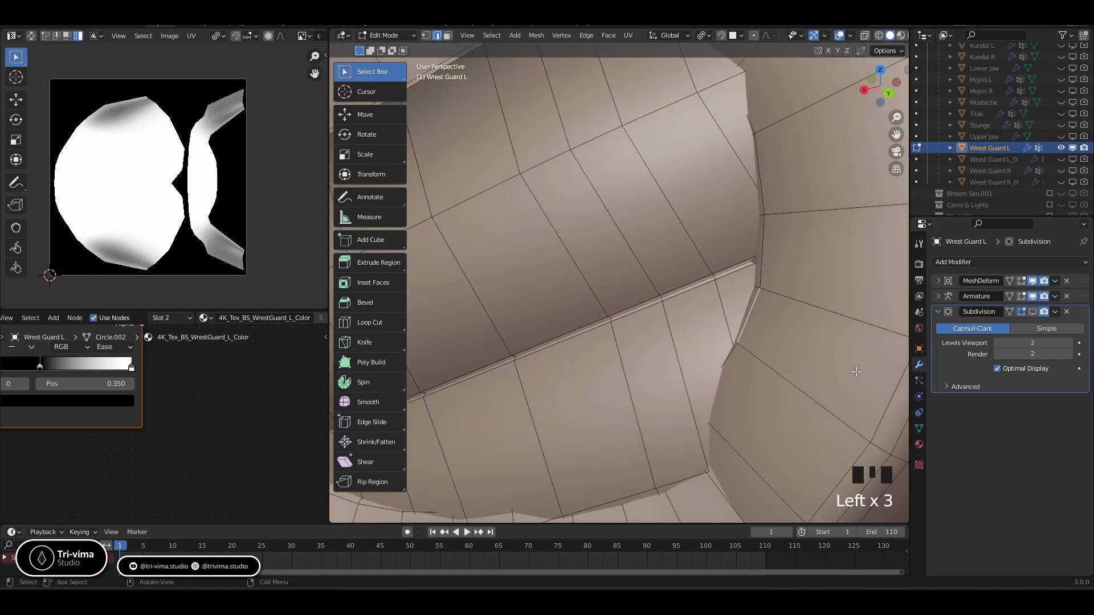
key("alt+z")
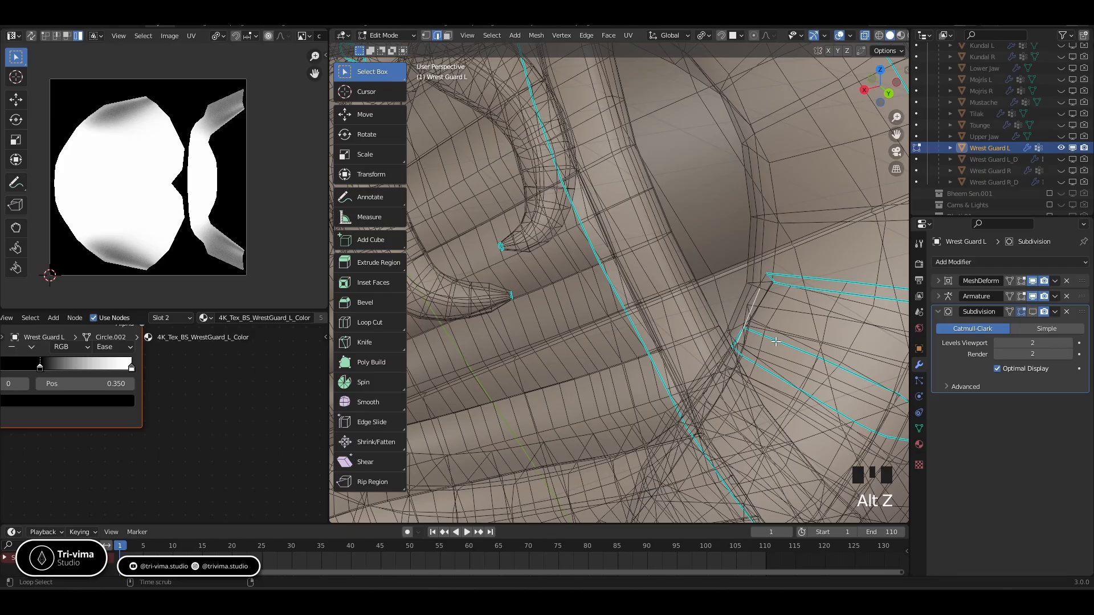
Select the edge loop between the two facing seam loops at the band's end and move it slightly into the band
left_click(797, 351)
left_click(775, 344, "alt+shift")
left_click(777, 316)
left_click(786, 314, "alt+shift")
left_click(787, 324, "alt+shift")
key("g")
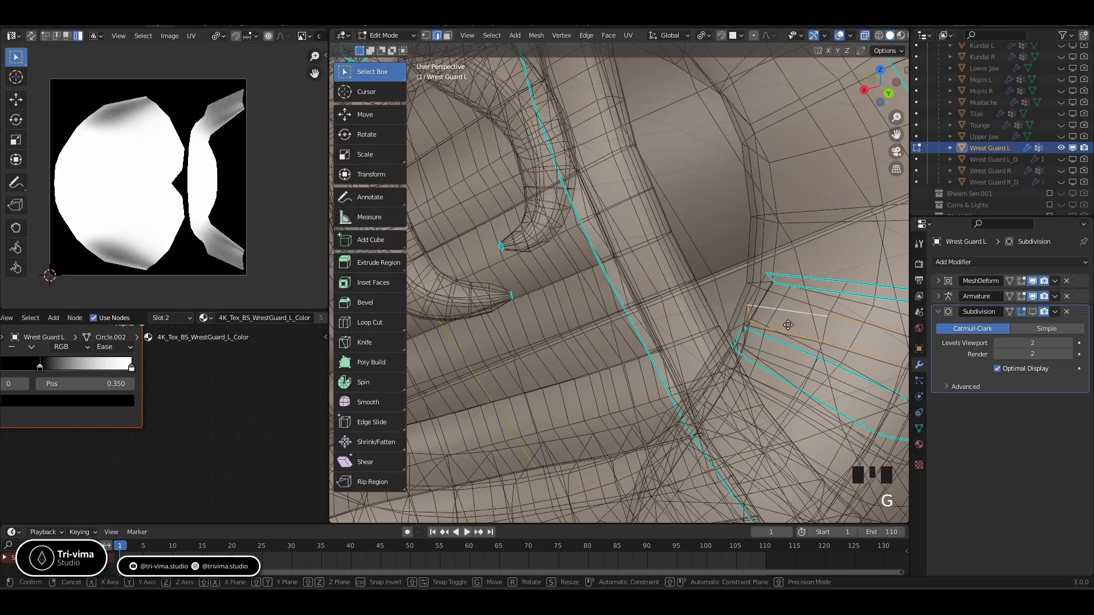
left_click(795, 327)
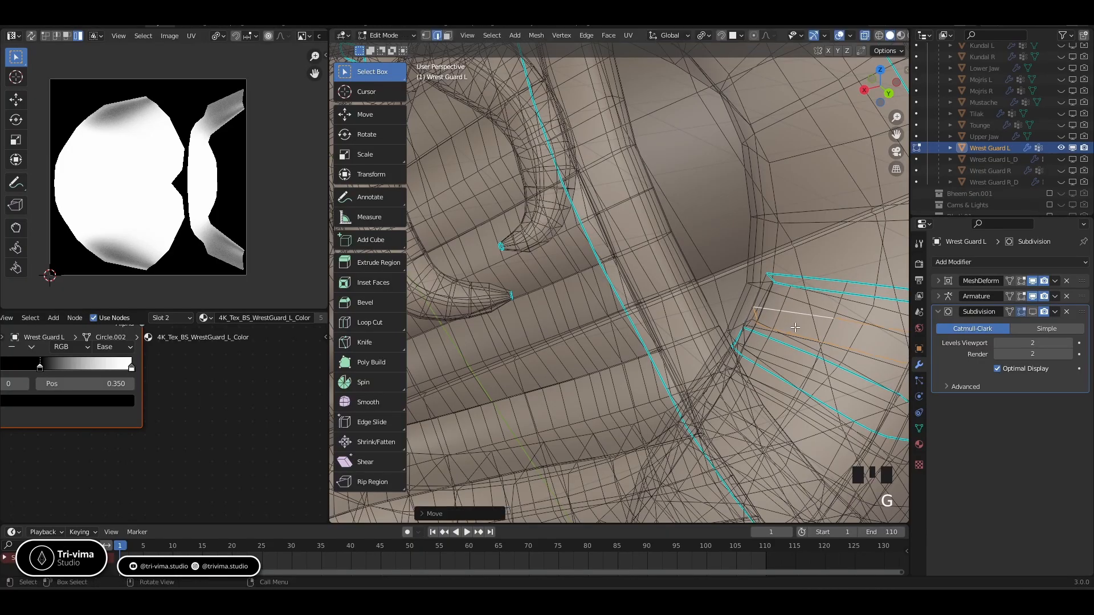
Turn the Subdivision modifier's viewport display back on, clear the edge selection and turn off X-ray
left_click(723, 249)
left_click(734, 325)
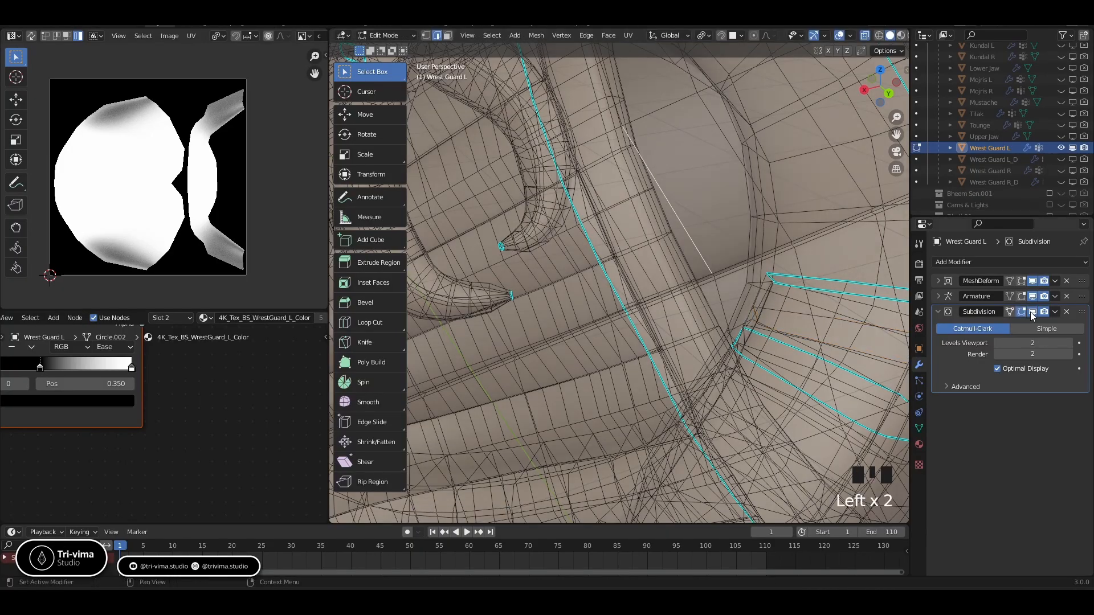
scroll(738, 334, "down", 4)
scroll(738, 333, "down", 3)
left_click(791, 285)
key("alt+z")
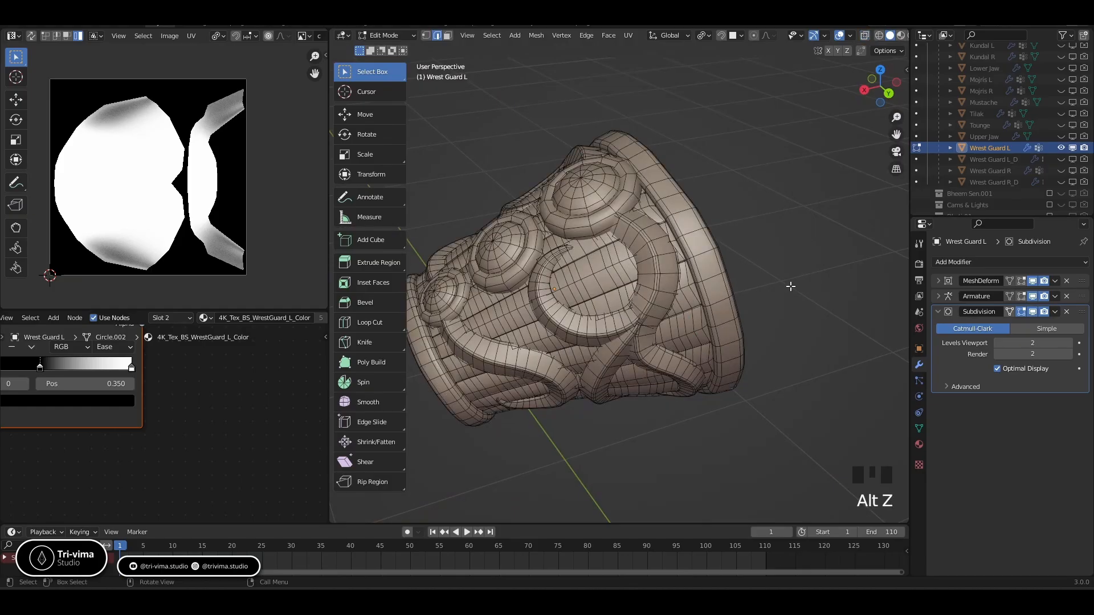
Return the guard to Object Mode and switch the 3D viewport to Rendered shading
key("Tab")
middle_click_drag(616, 363, 790, 380)
middle_click(233, 495)
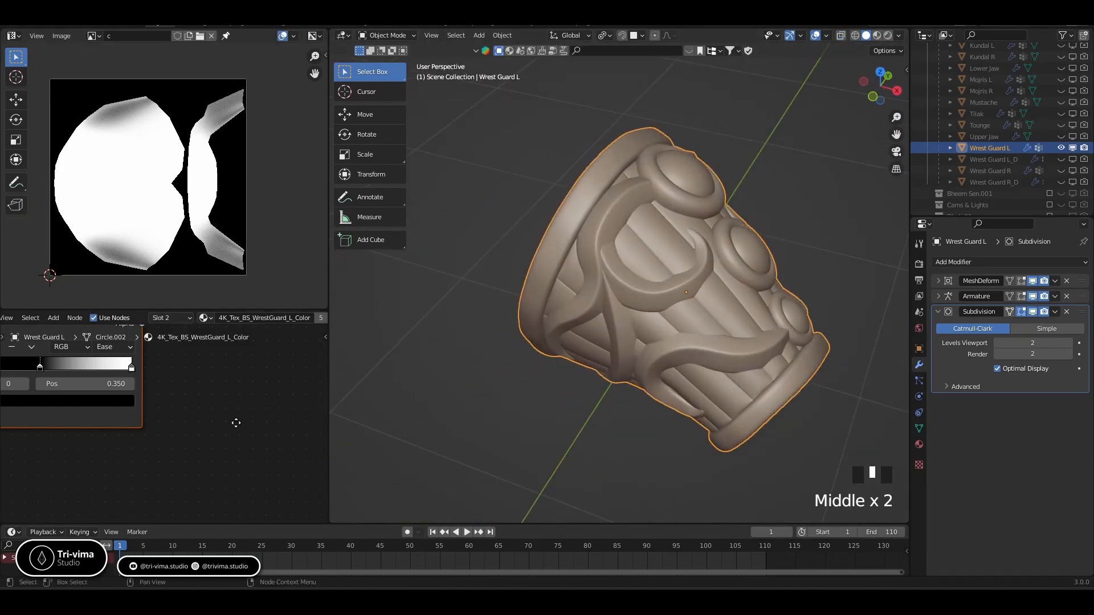
scroll(233, 495, "down", 5)
scroll(233, 496, "down", 4)
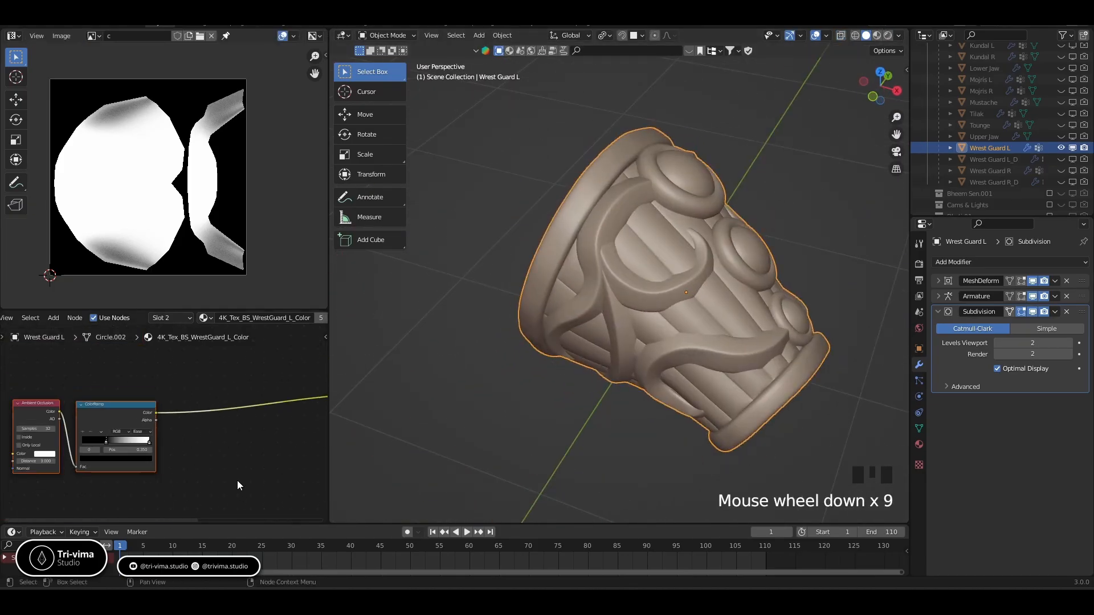
left_click(888, 35)
Select the guard's whole mesh in Edit Mode and show its UV islands in a maximized UV editor
key("Tab")
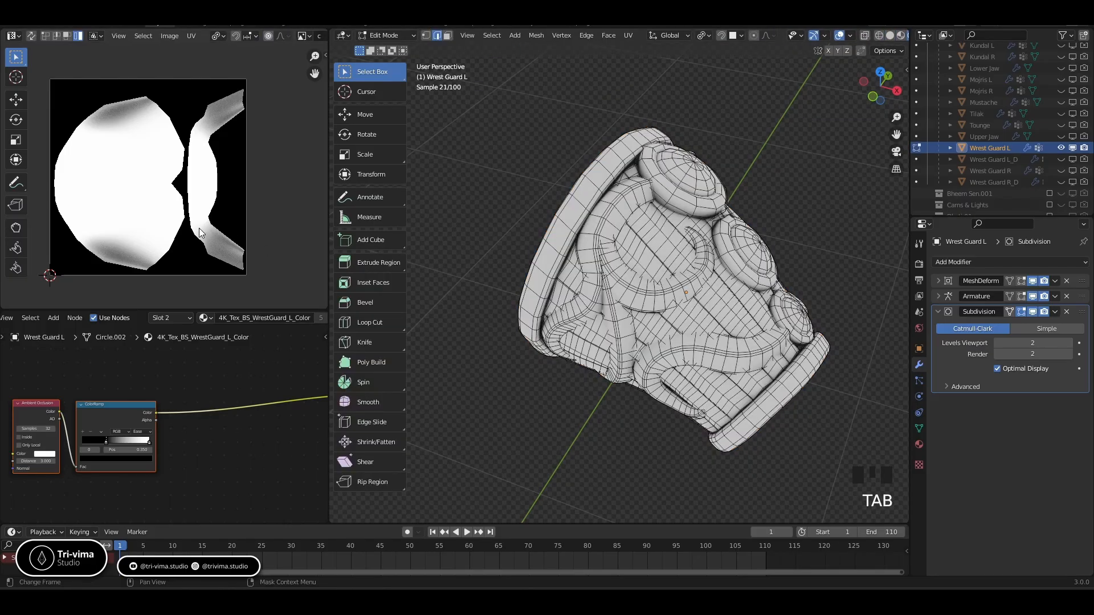
key("a")
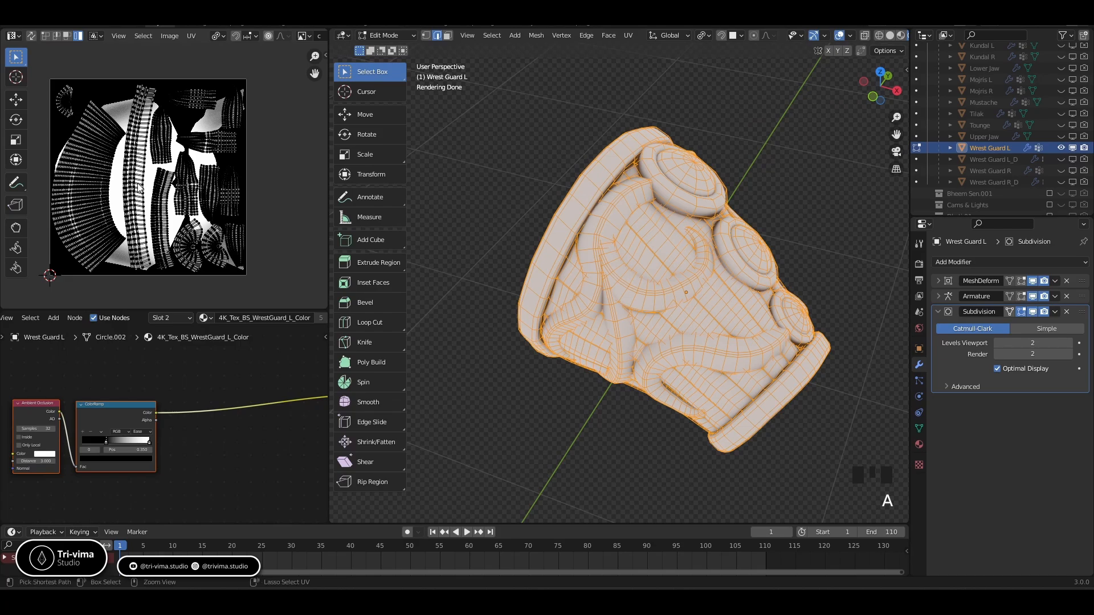
key("ctrl+space")
key("Home")
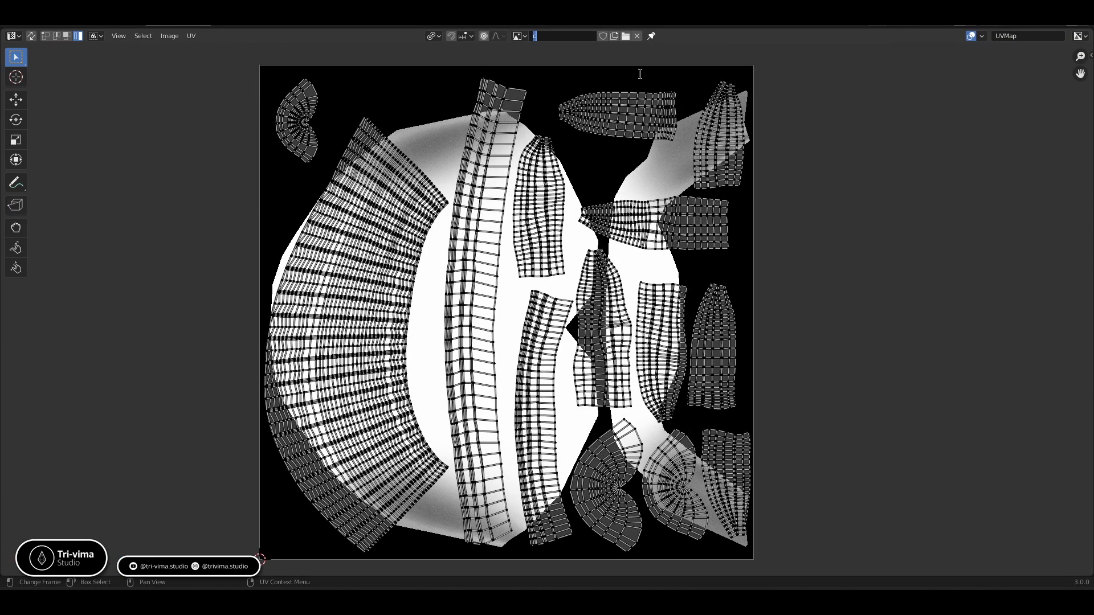
Restore the name 4K_Tex_BS_Tounge_AO on the image named c and return to the full editor layout
left_click(802, 190)
key("ctrl+z")
key("ctrl+z")
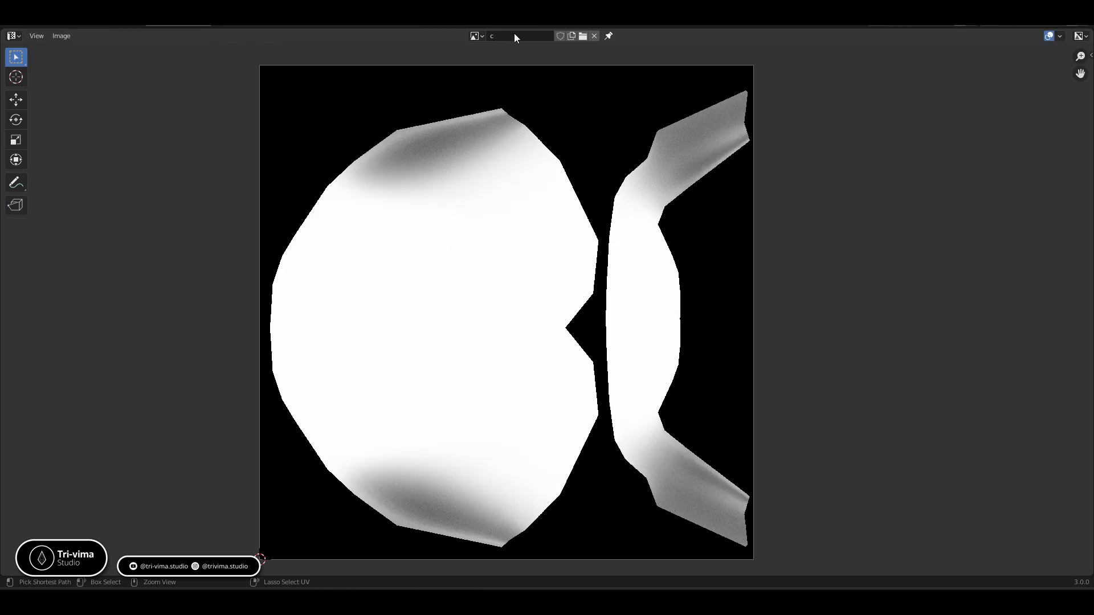
key("ctrl+shift+z")
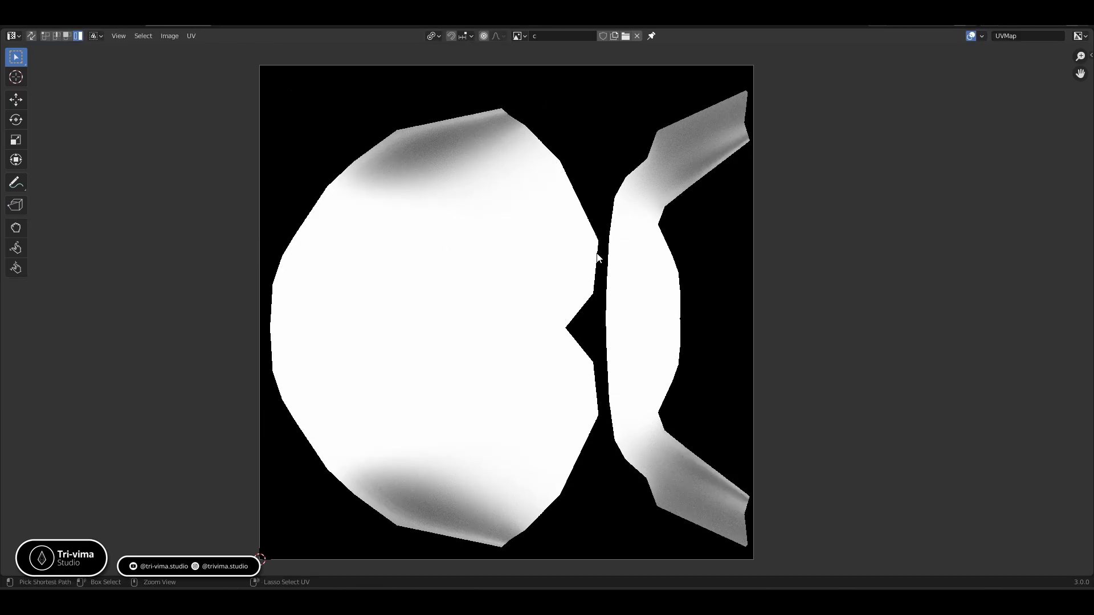
key("ctrl+space")
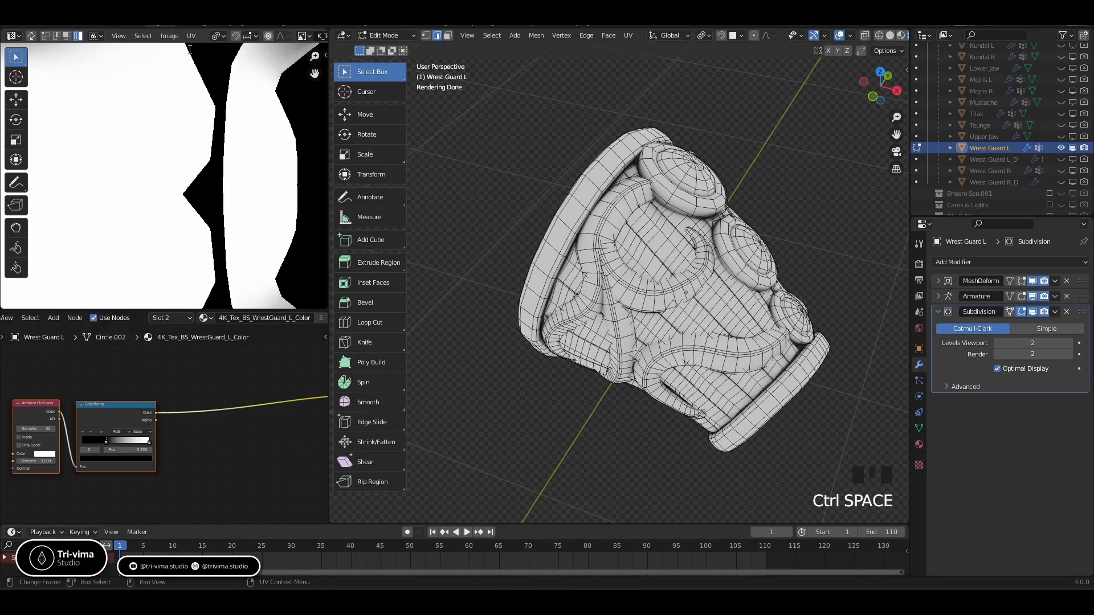
scroll(171, 36, "down", 5)
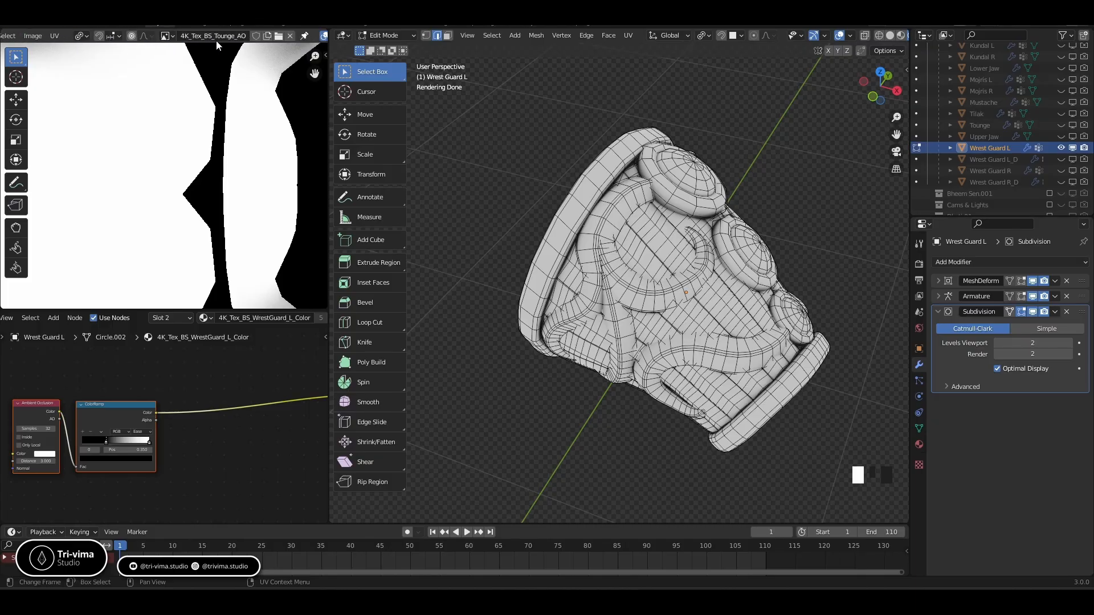
left_click(235, 387)
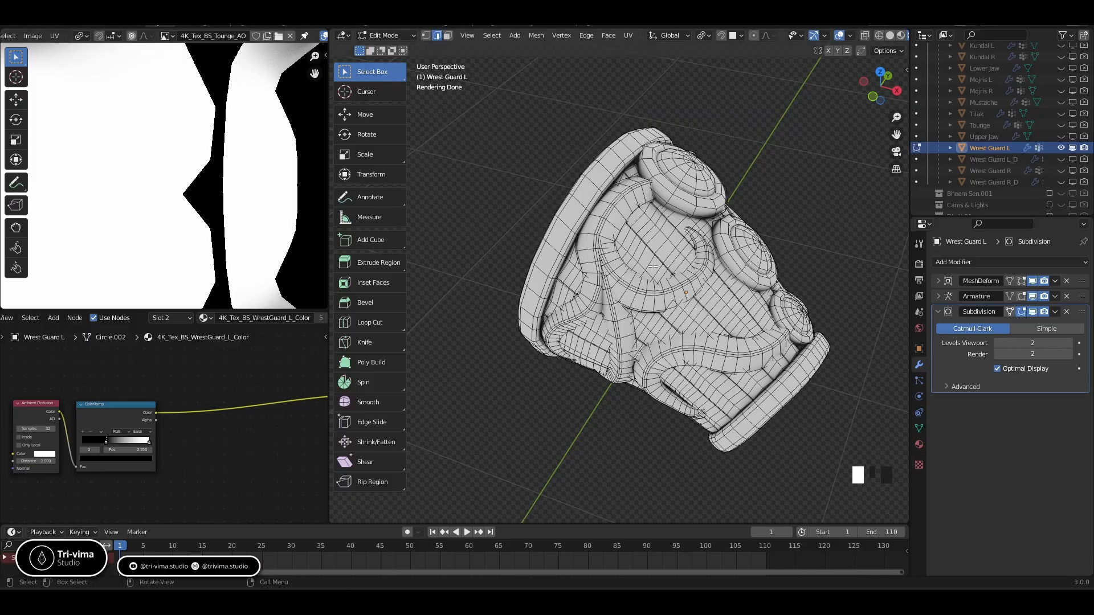
Select the guard's entire mesh and save the 4K_Tex_BS_Tounge_AO image
key("a")
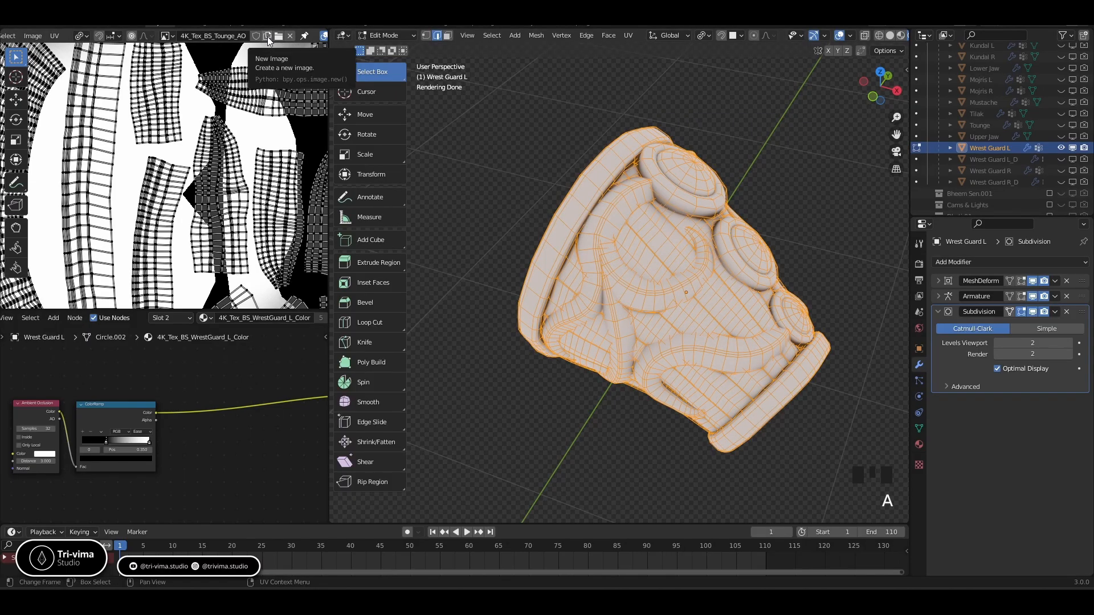
left_click(41, 40)
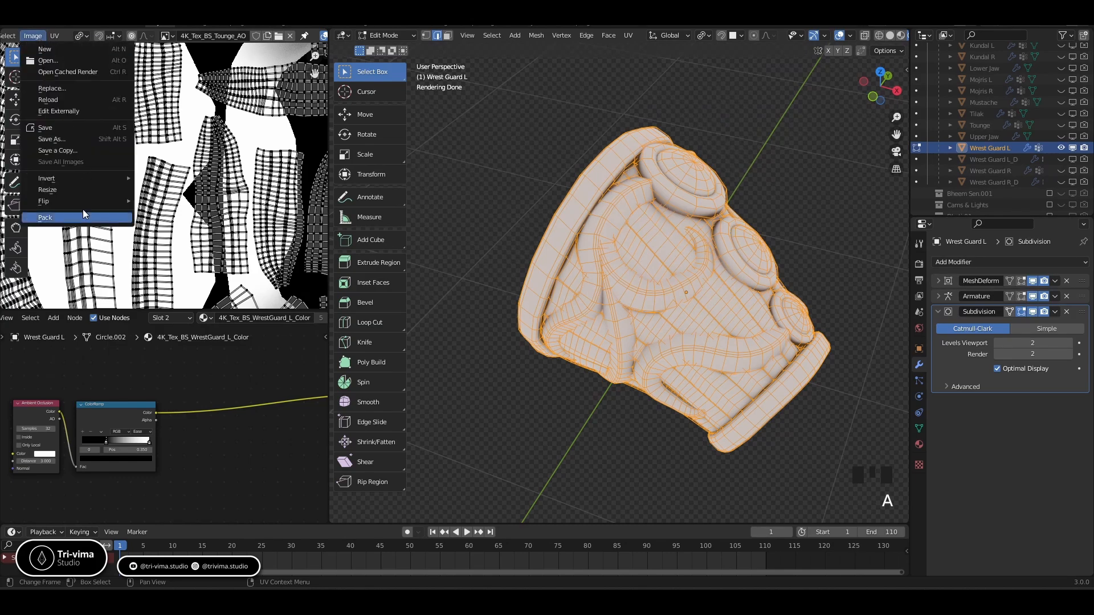
left_click(55, 127)
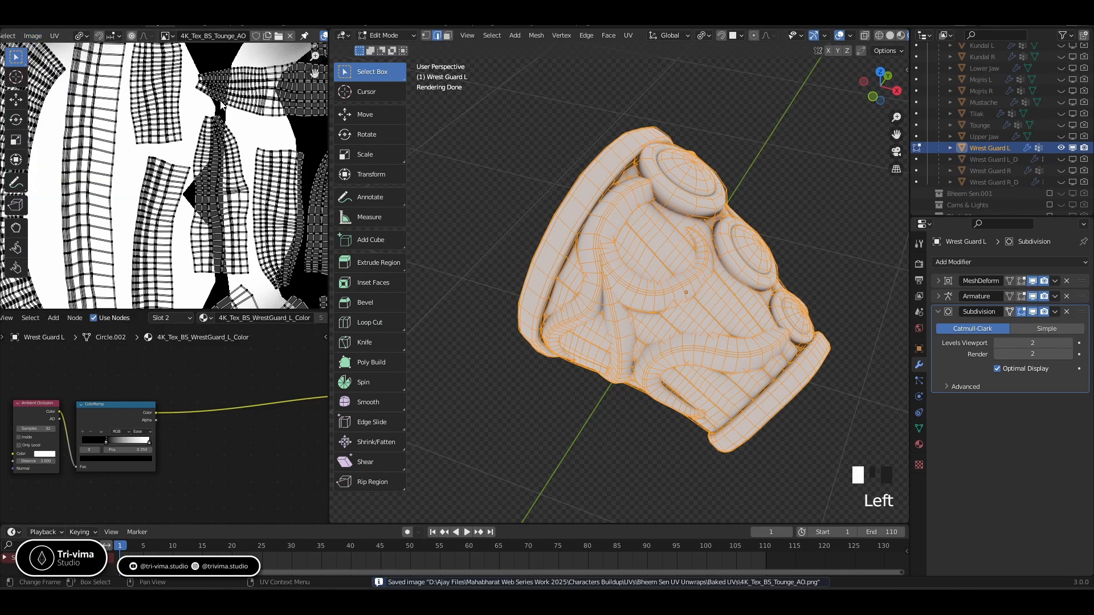
Start a new image and name it 4K_Tex_BS_WrestGuard_L_AO
left_click(268, 37)
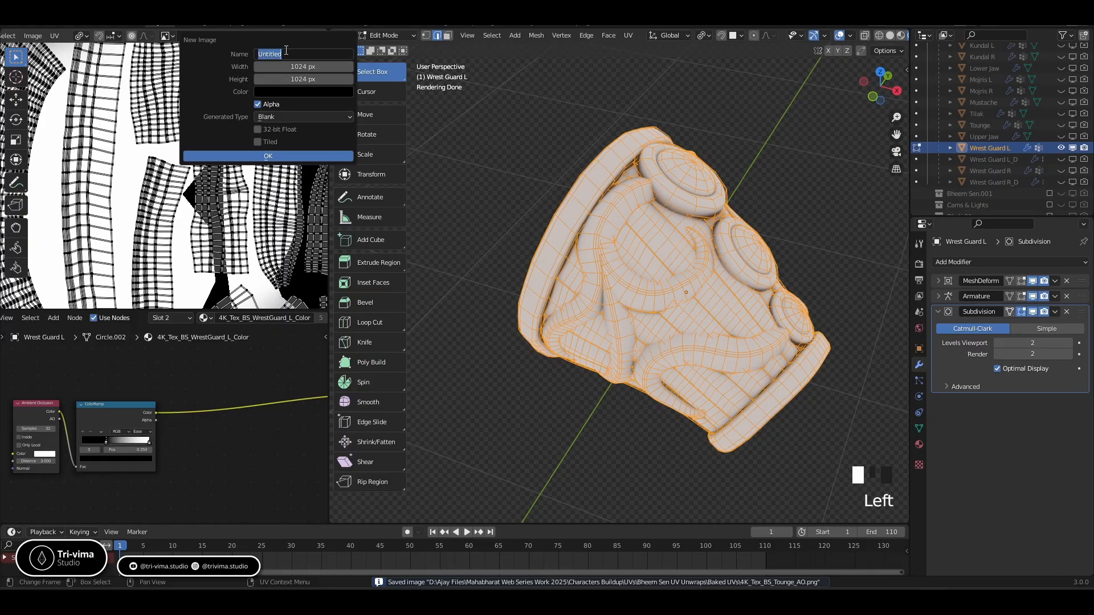
type("4K_Tex_BS_Tounge_AO")
left_click_drag(293, 54, 313, 54)
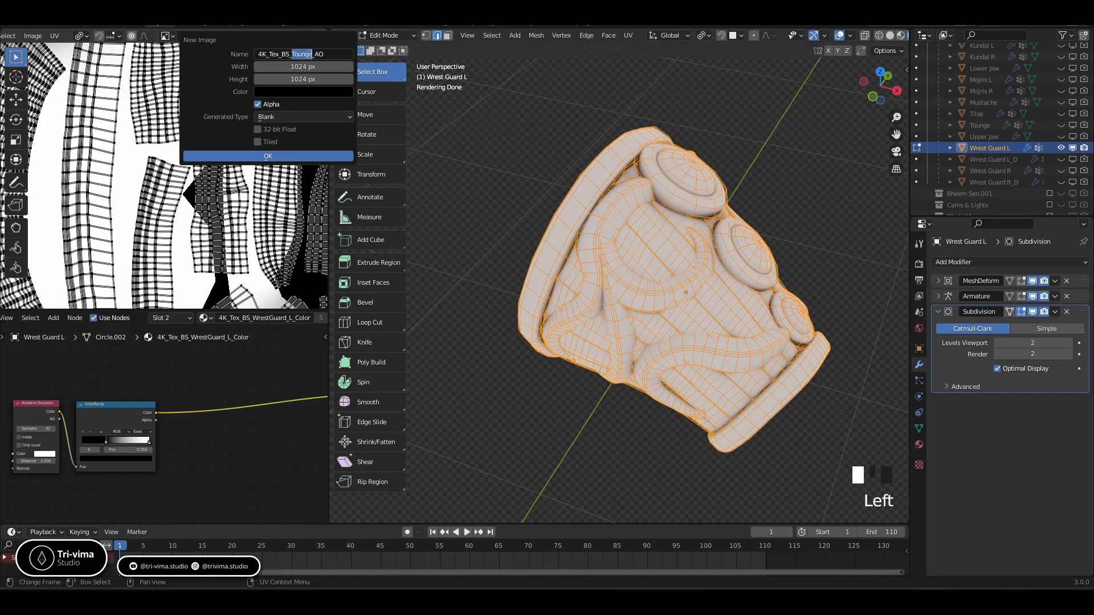
type("Wre")
type("stGuard_L_Color")
key("BackSpace")
key("BackSpace")
key("BackSpace")
key("Return")
Set the new image's width and height to 4096 px and create it
left_click(299, 66)
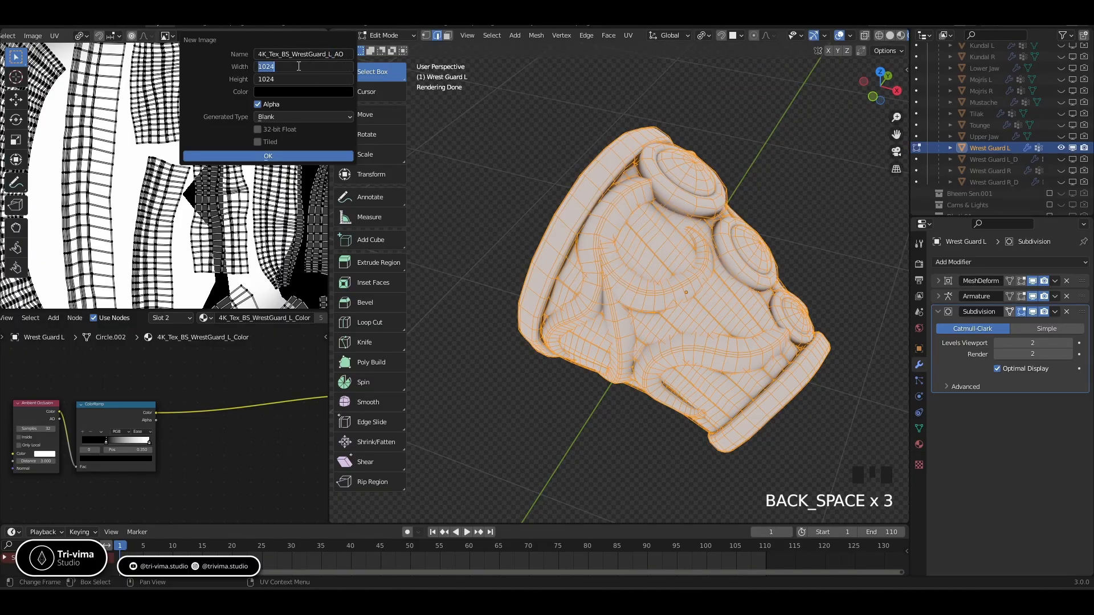
type("4096")
key("Return")
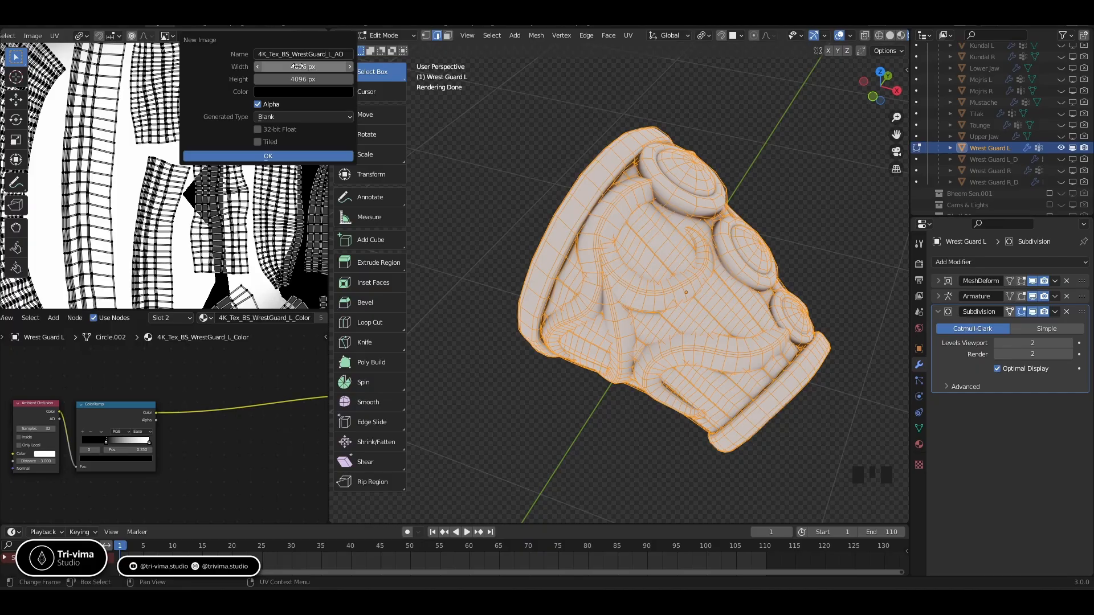
left_click(231, 153)
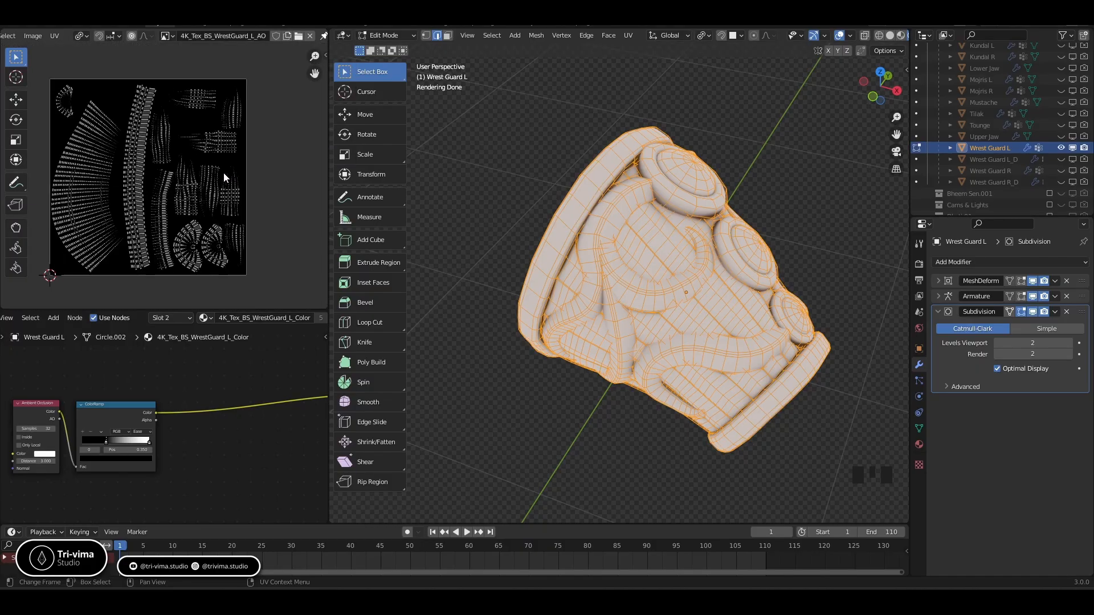
Examine the guard's UV islands closely in the maximized UV editor, checking their spacing and the tapered strip ends
key("ctrl+space")
scroll(464, 349, "up", 4)
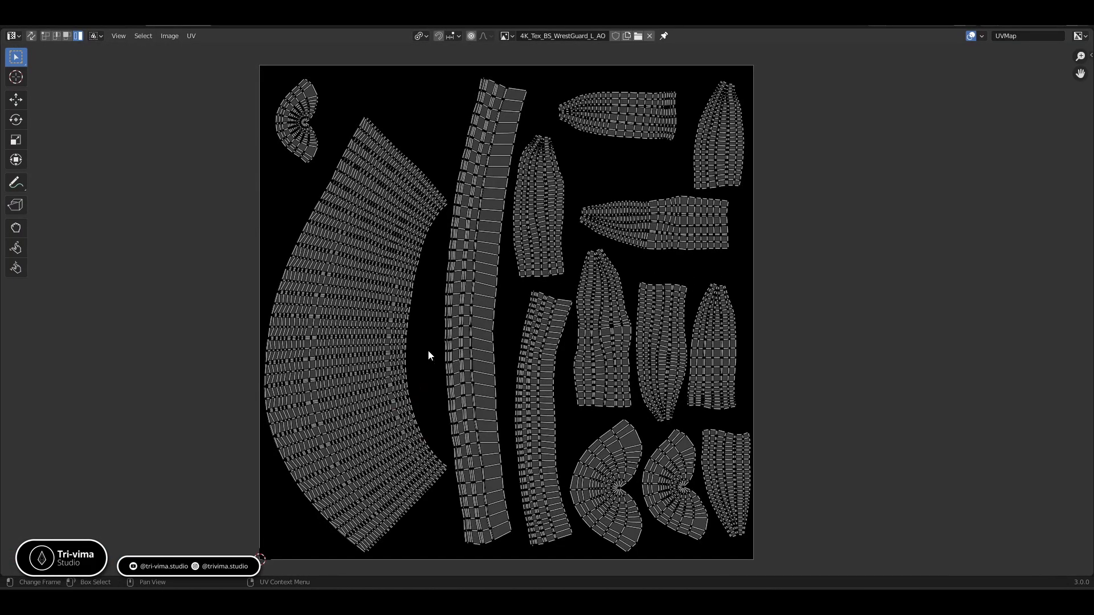
scroll(428, 350, "up", 2)
scroll(319, 362, "up", 3)
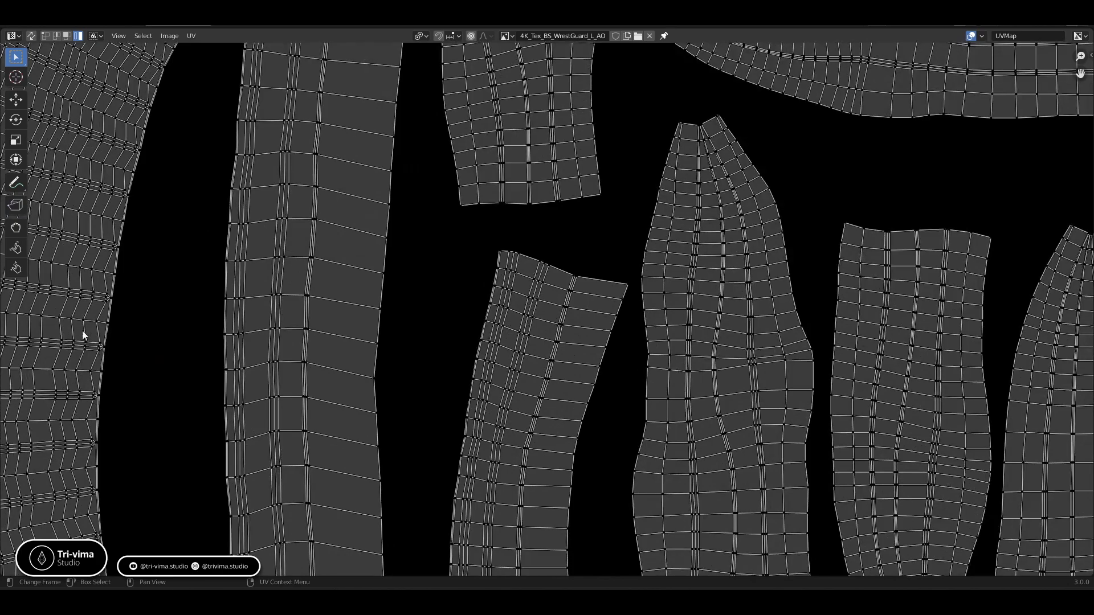
scroll(184, 325, "down", 2)
scroll(256, 344, "down", 1)
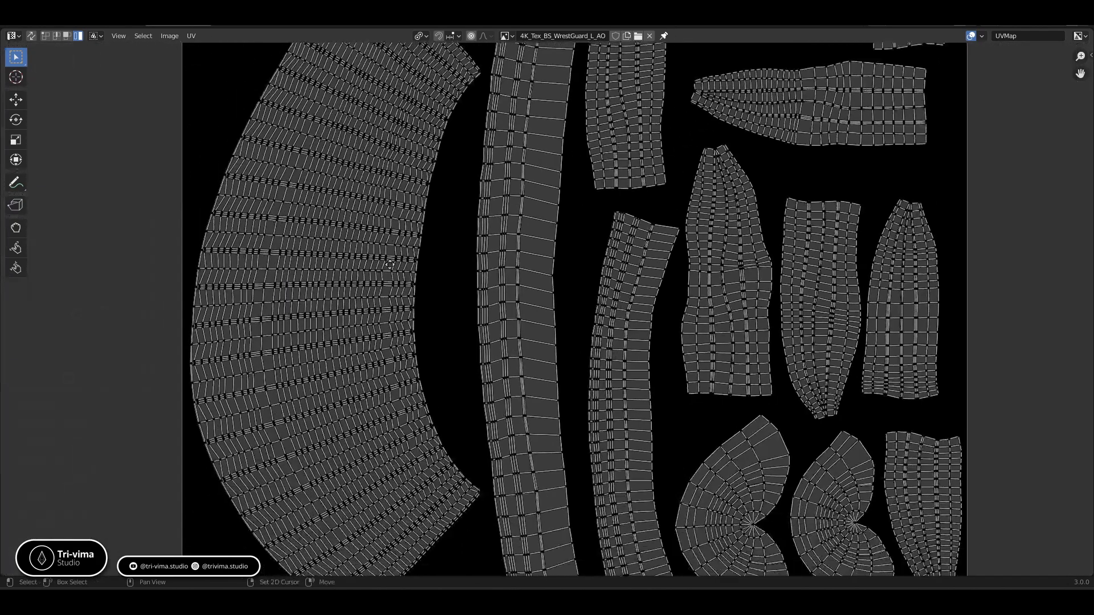
middle_click_drag(325, 422, 268, 334)
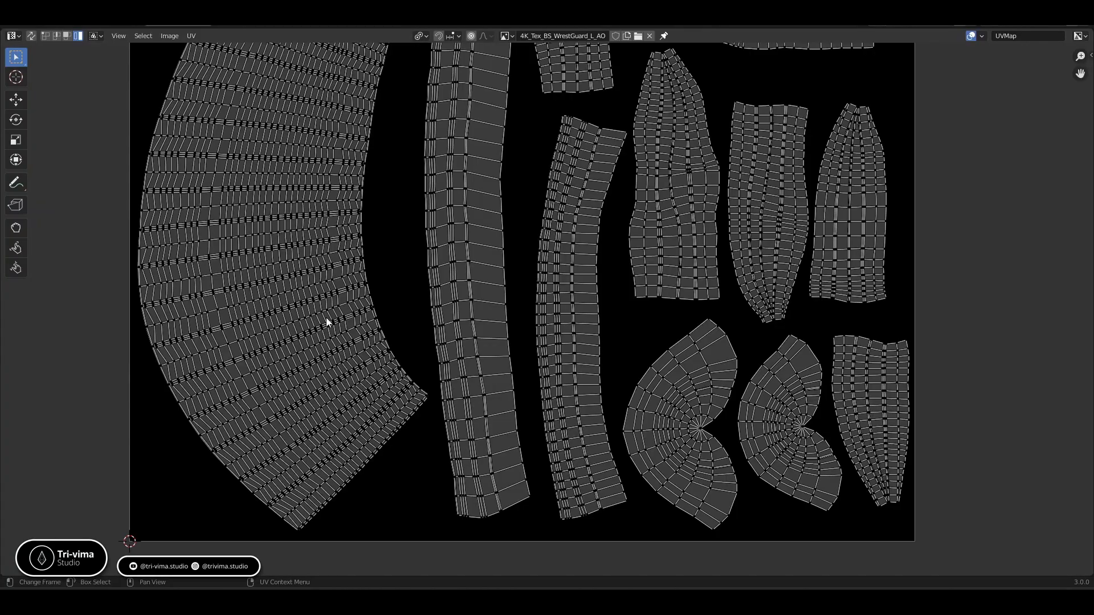
scroll(326, 317, "up", 3)
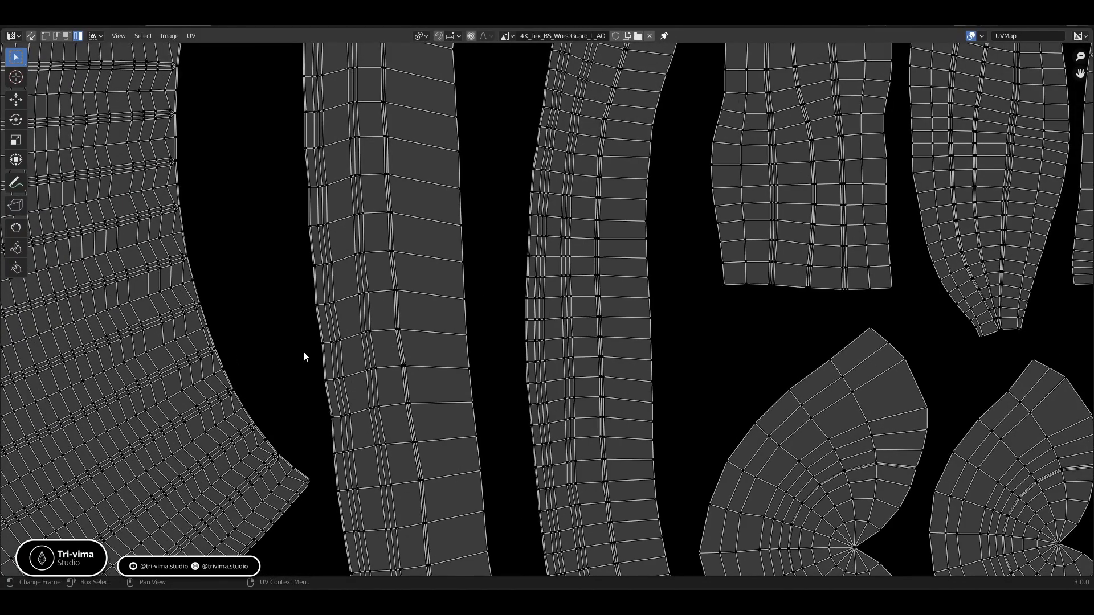
scroll(303, 352, "down", 3)
middle_click_drag(527, 288, 455, 516, "shift")
middle_click_drag(460, 320, 456, 453)
middle_click_drag(492, 382, 444, 334)
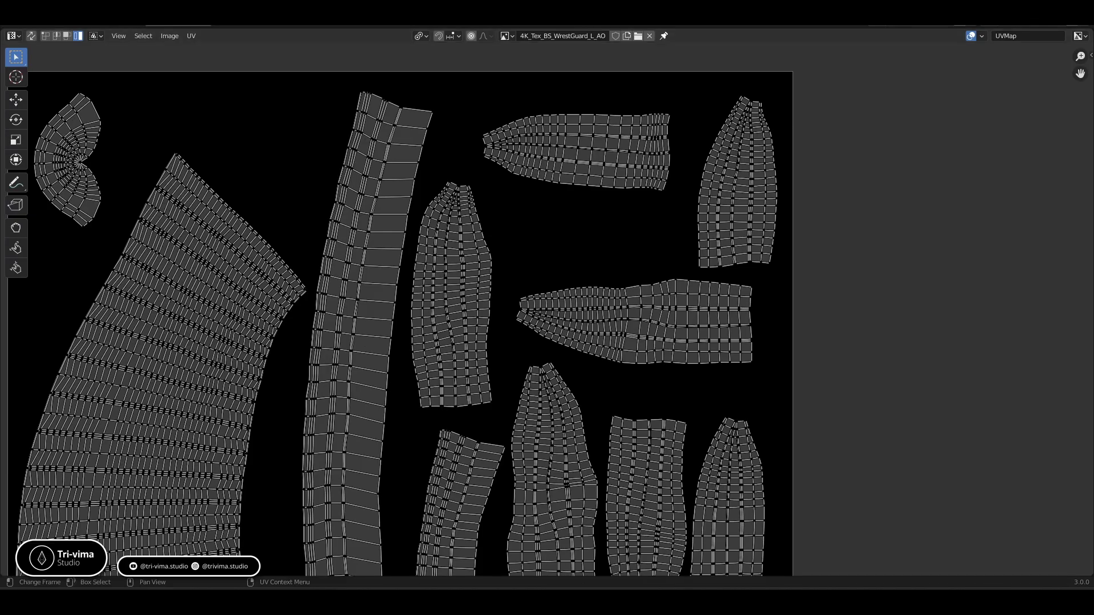
scroll(427, 287, "up", 4)
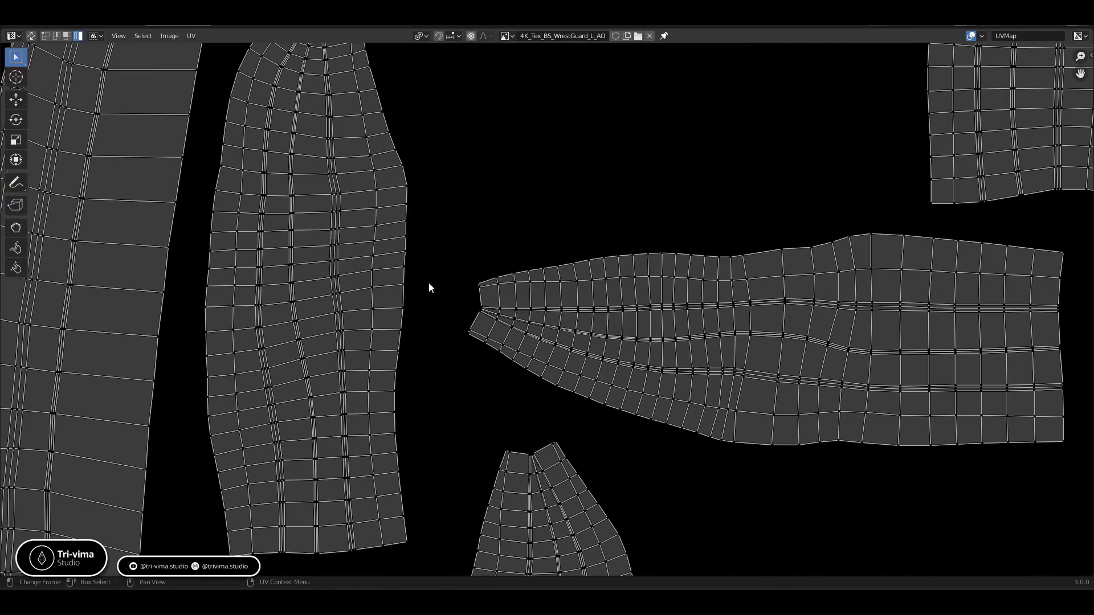
scroll(676, 401, "up", 2)
scroll(536, 187, "up", 2)
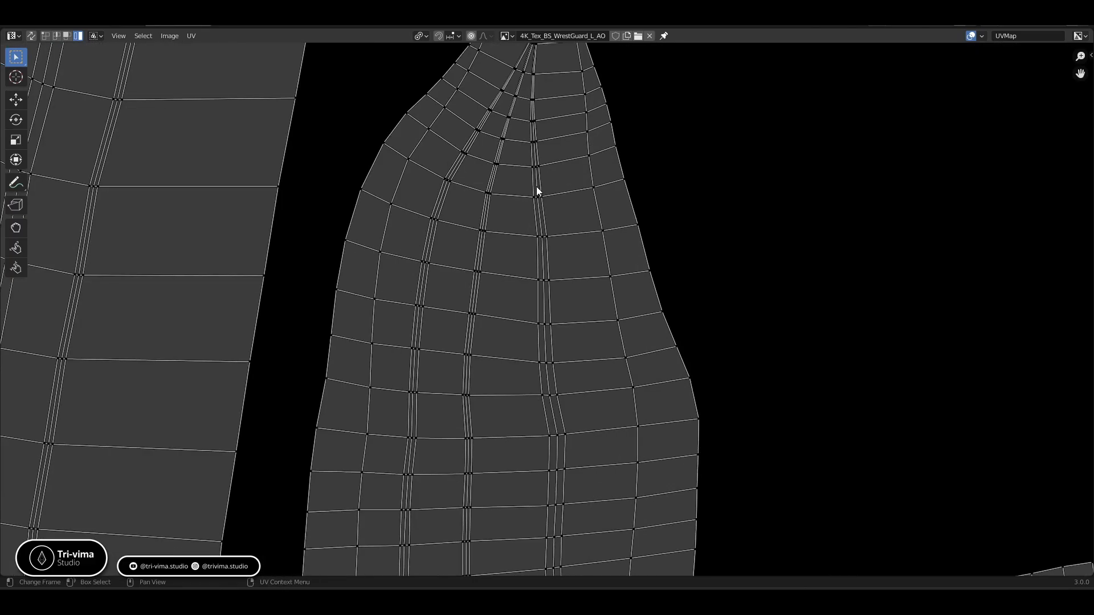
middle_click_drag(536, 186, 546, 356)
scroll(544, 247, "up", 3)
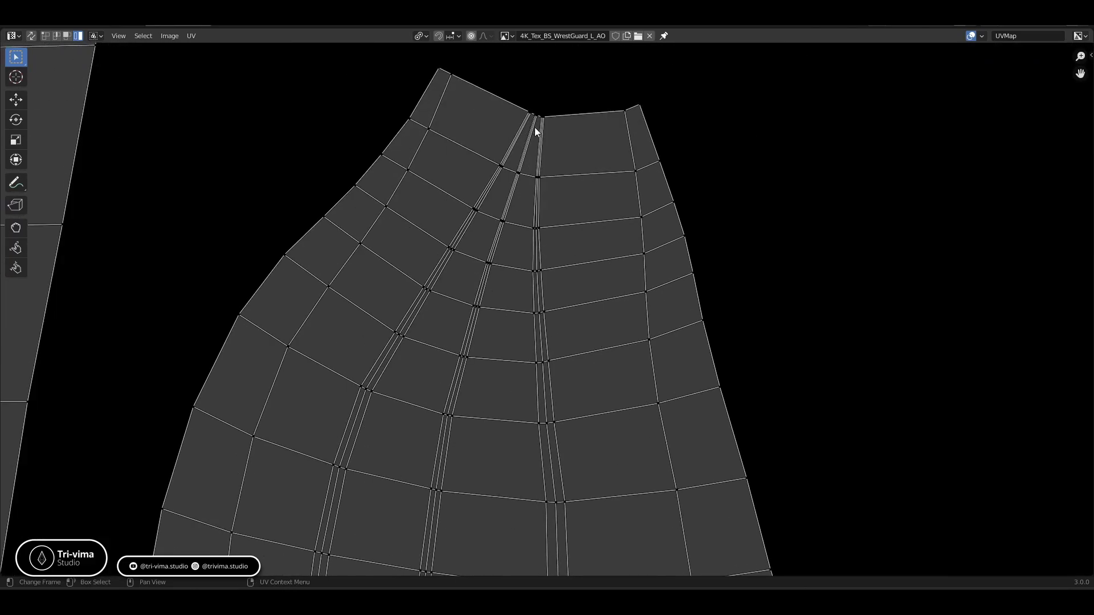
scroll(553, 160, "down", 4)
scroll(556, 165, "down", 8)
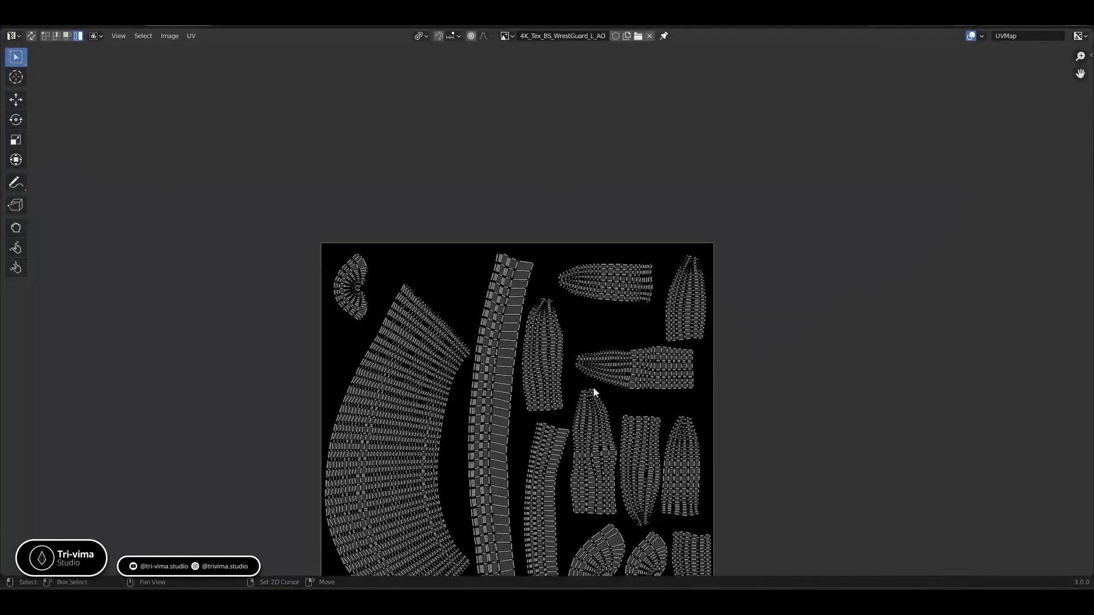
middle_click_drag(591, 390, 536, 327)
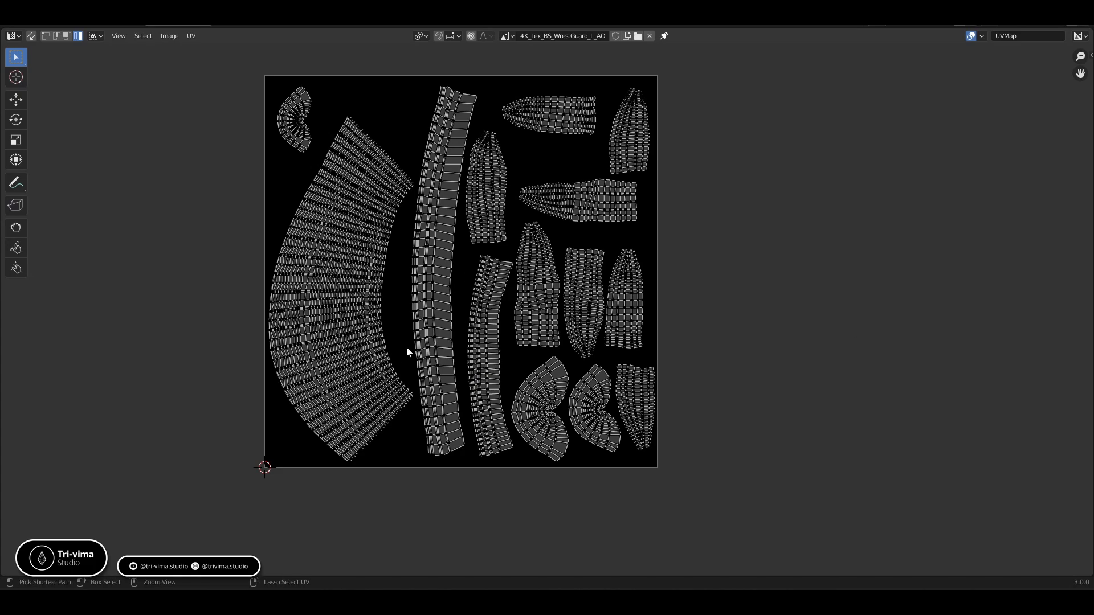
Copy the AO image's name and open the UV layout export in the Baked UVs folder
left_click(192, 36)
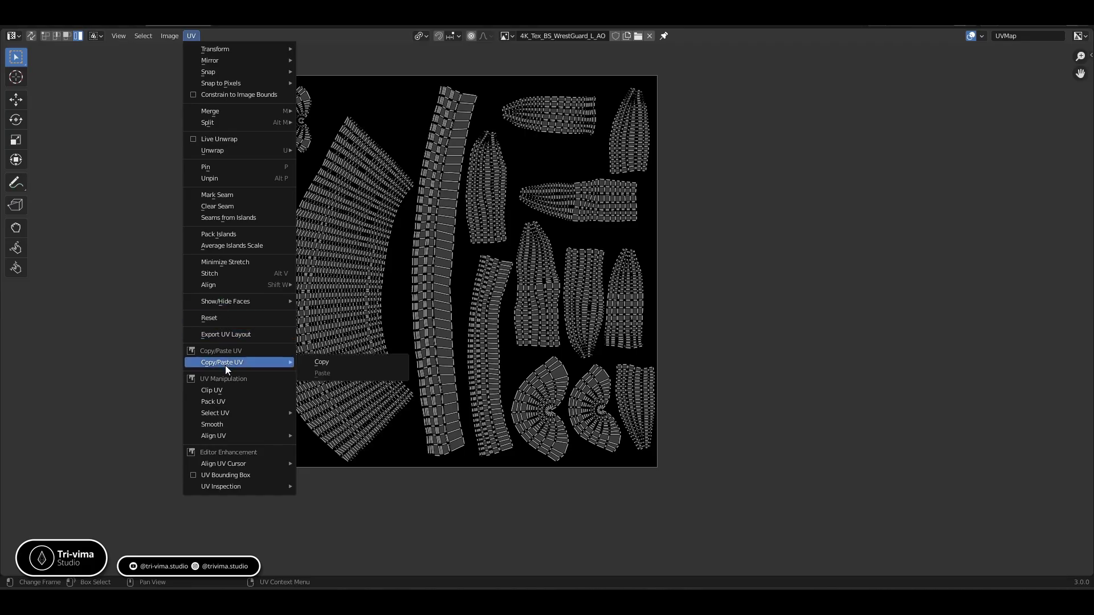
left_click(226, 335)
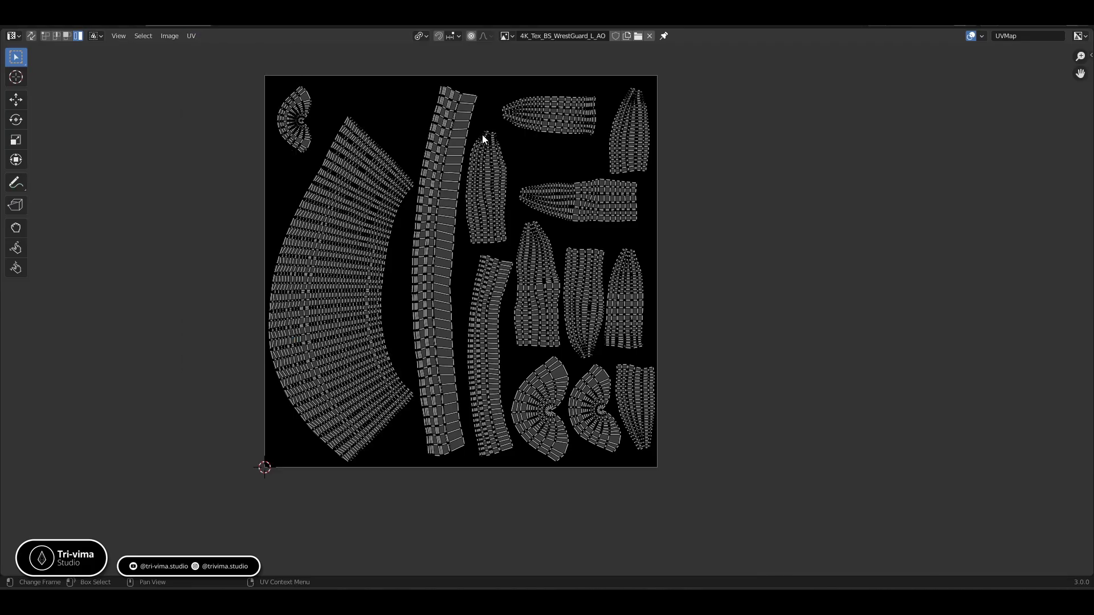
double_click(561, 36)
left_click(168, 180)
left_click(192, 36)
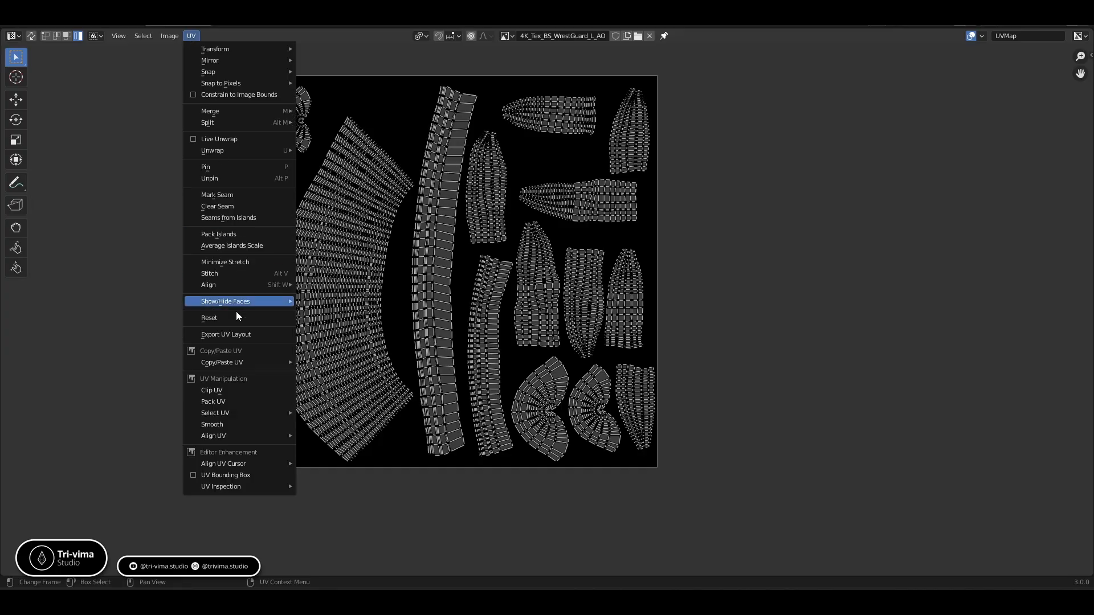
left_click(229, 336)
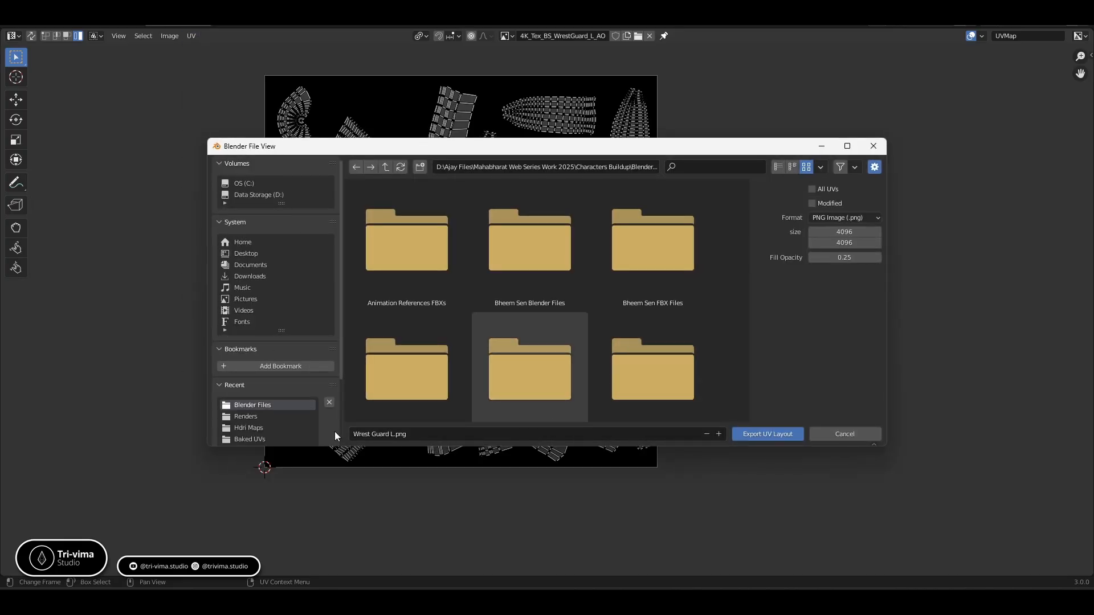
left_click(256, 440)
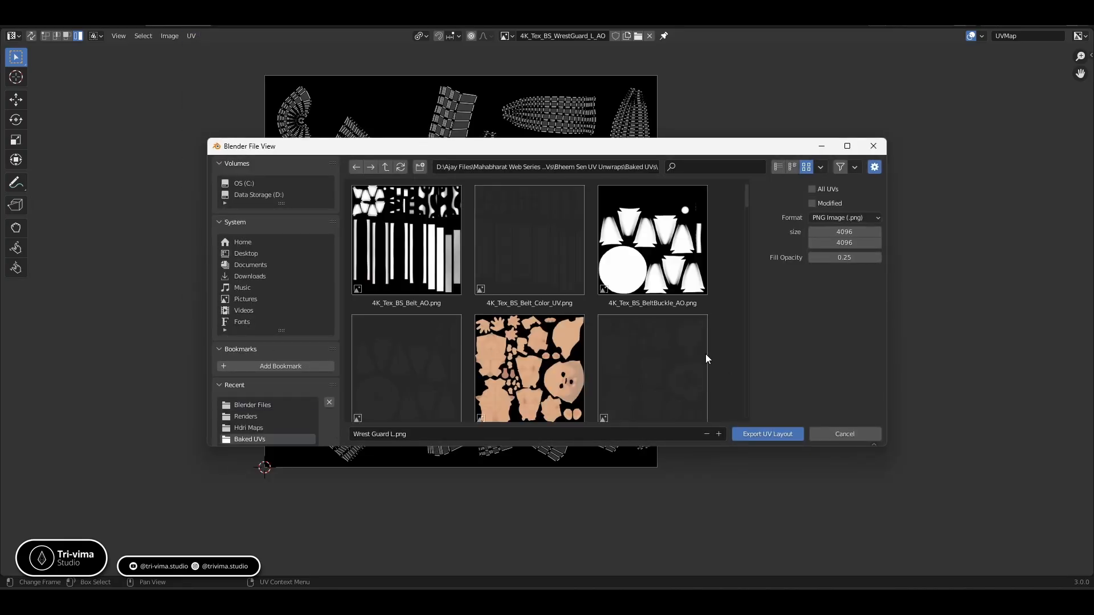
scroll(709, 350, "down", 3)
Name the UV layout file 4K_Tex_BS_WrestGuard_L_Color_UV and export it as a 4096 px PNG
left_click(635, 435)
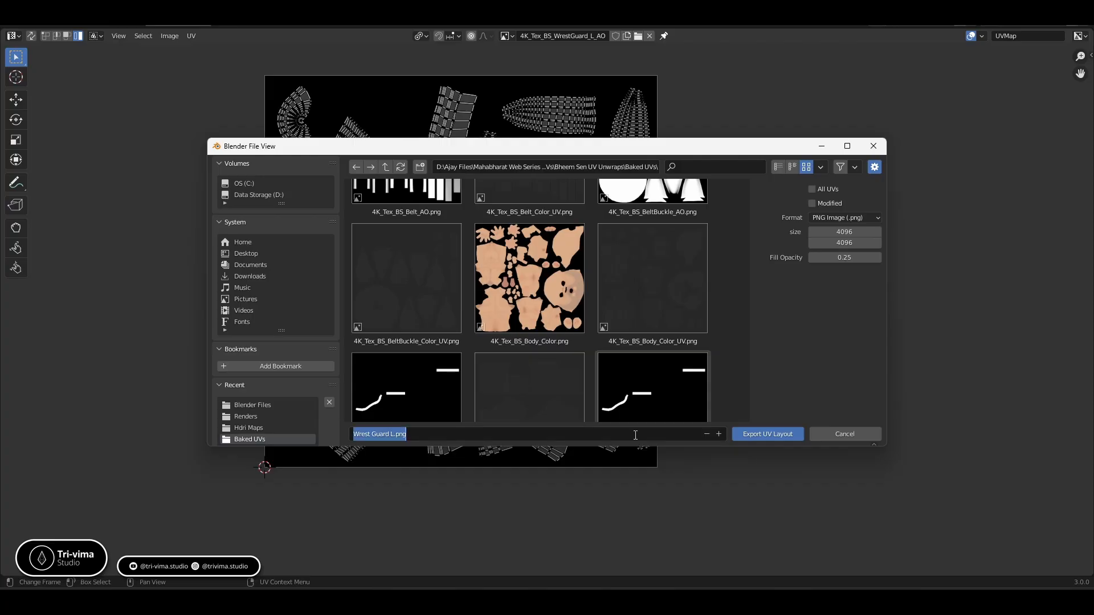
type("4K_Tex_BS_WrestGuard_L_AO")
key("BackSpace")
key("BackSpace")
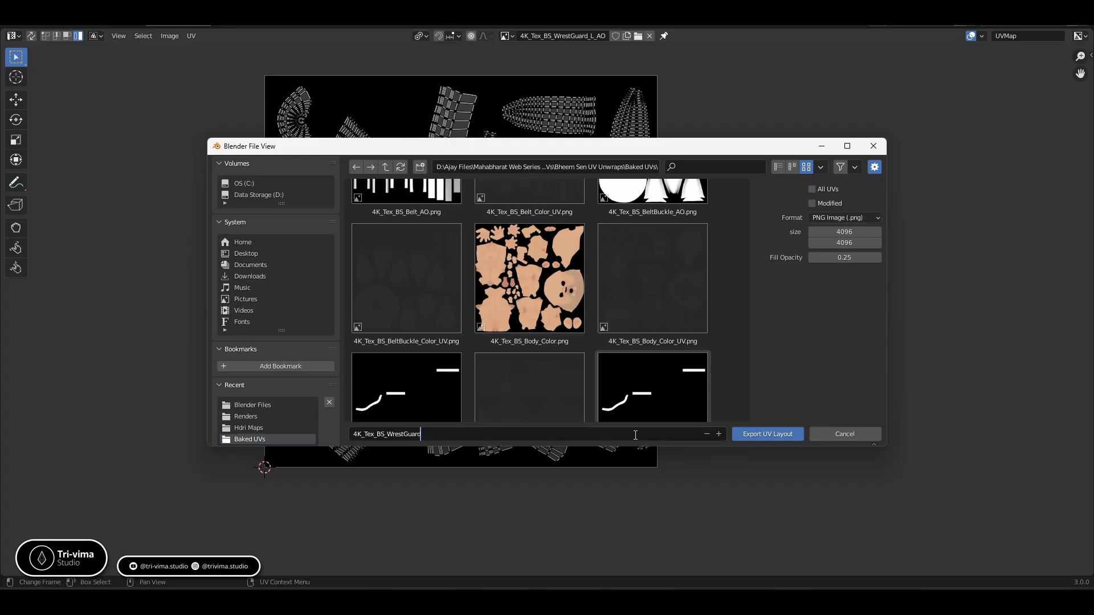
type("L")
key("BackSpace")
type("_L_Color_UV")
key("Return")
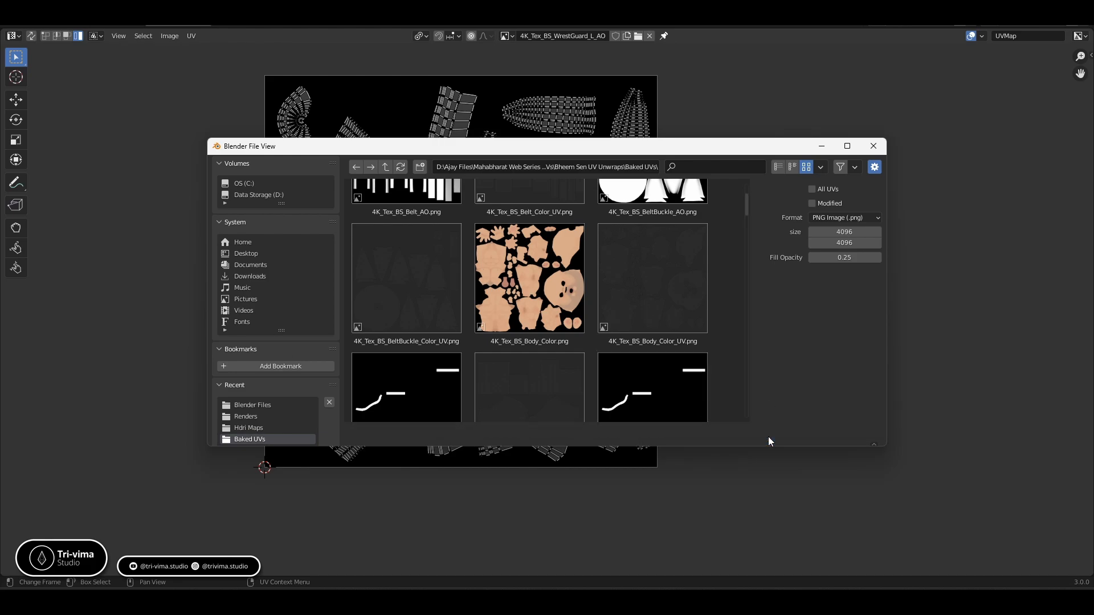
left_click(767, 435)
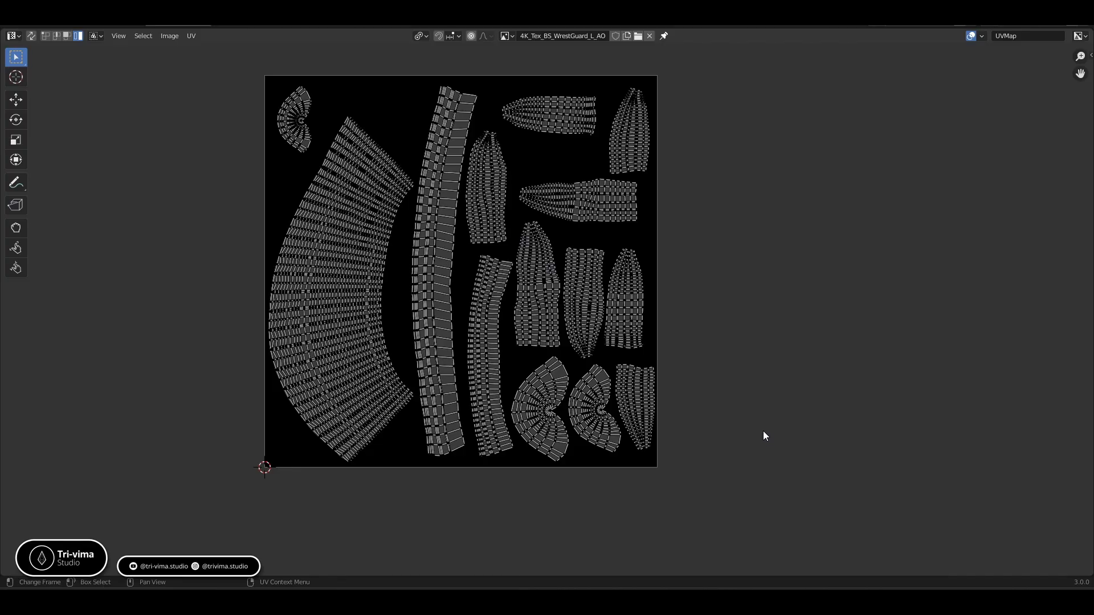
Restore the full workspace layout, save the 4K_Tex_BS_WrestGuard_L_AO image and return the guard to Object Mode
key("ctrl+space")
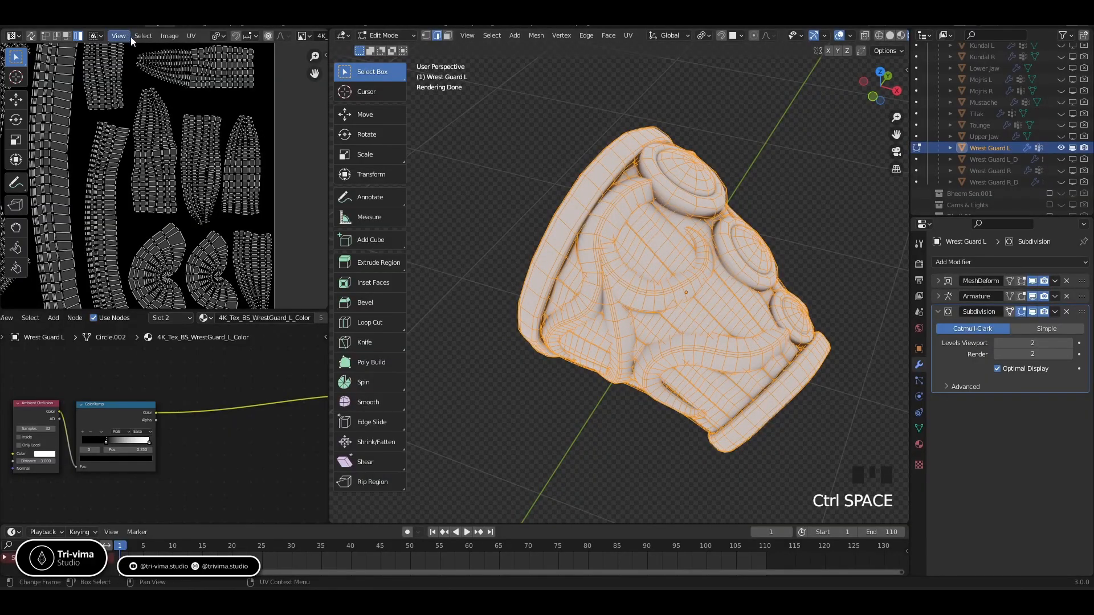
left_click(175, 34)
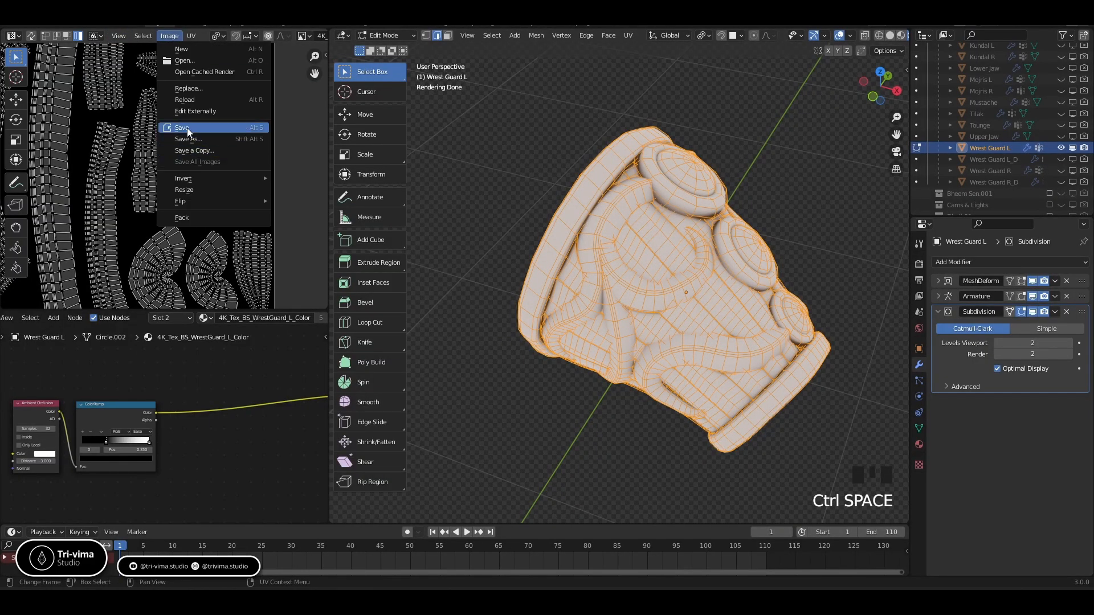
left_click(188, 130)
left_click(749, 435)
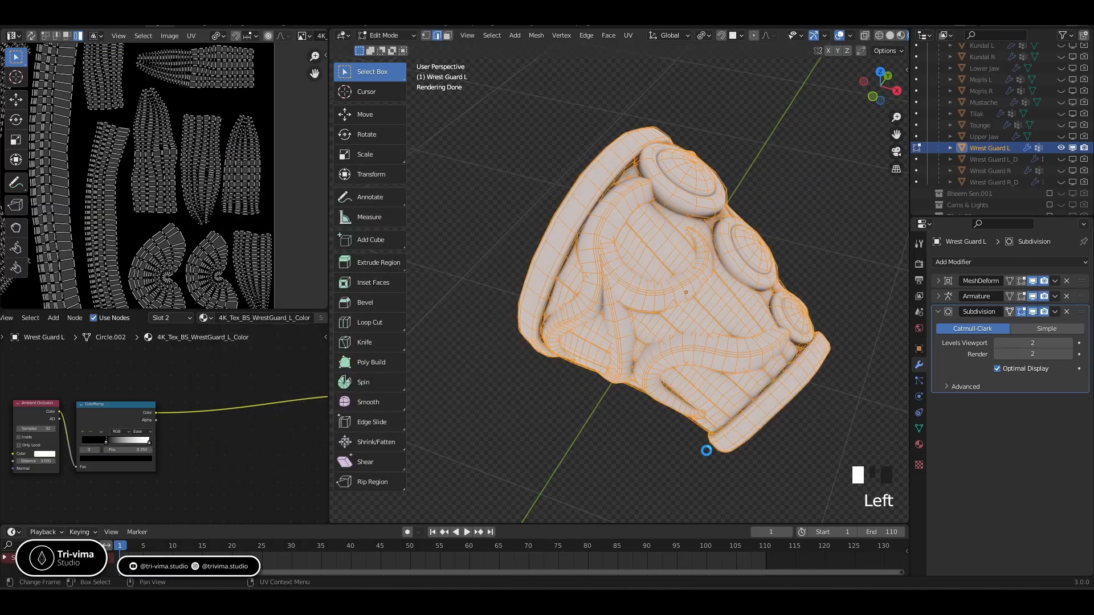
key("Tab")
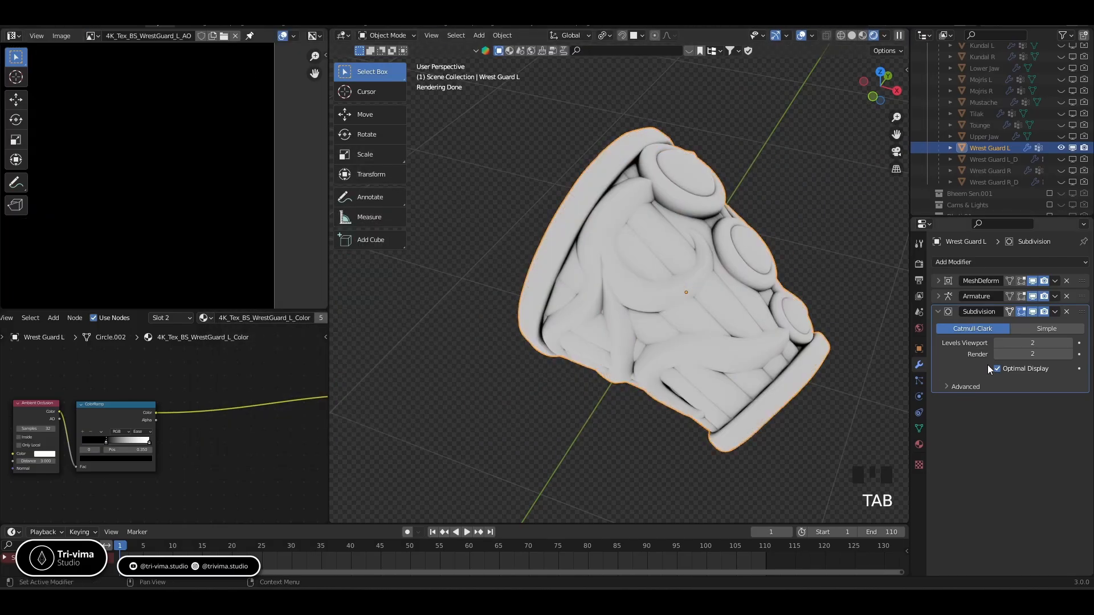
Add an Image Texture node below the ColorRamp in the 4K_Tex_BS_WrestGuard_L_Color material
scroll(696, 284, "up", 2)
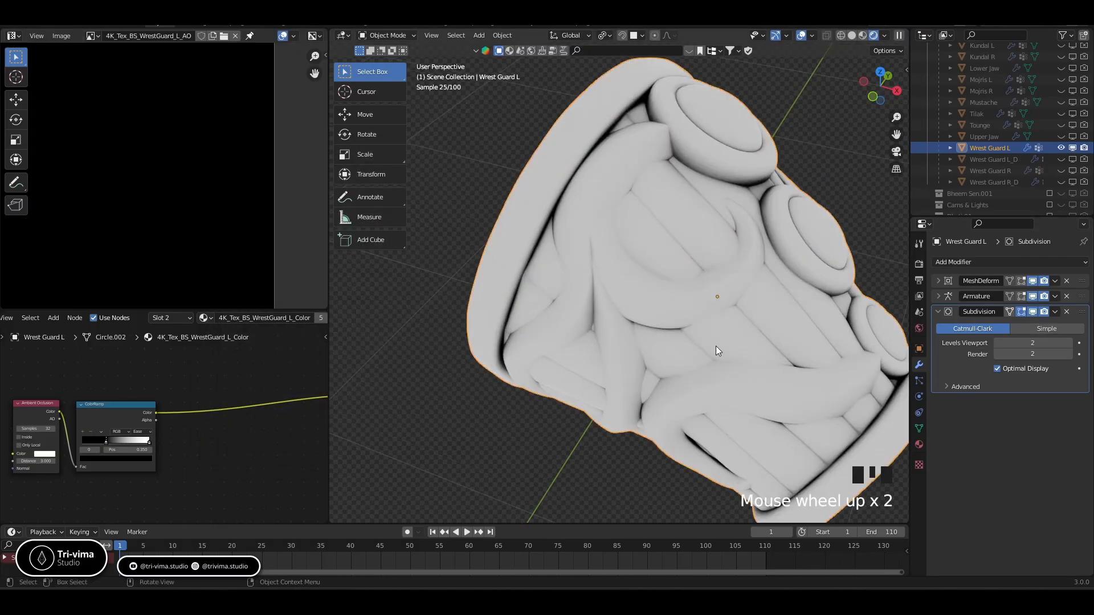
scroll(190, 207, "down", 2)
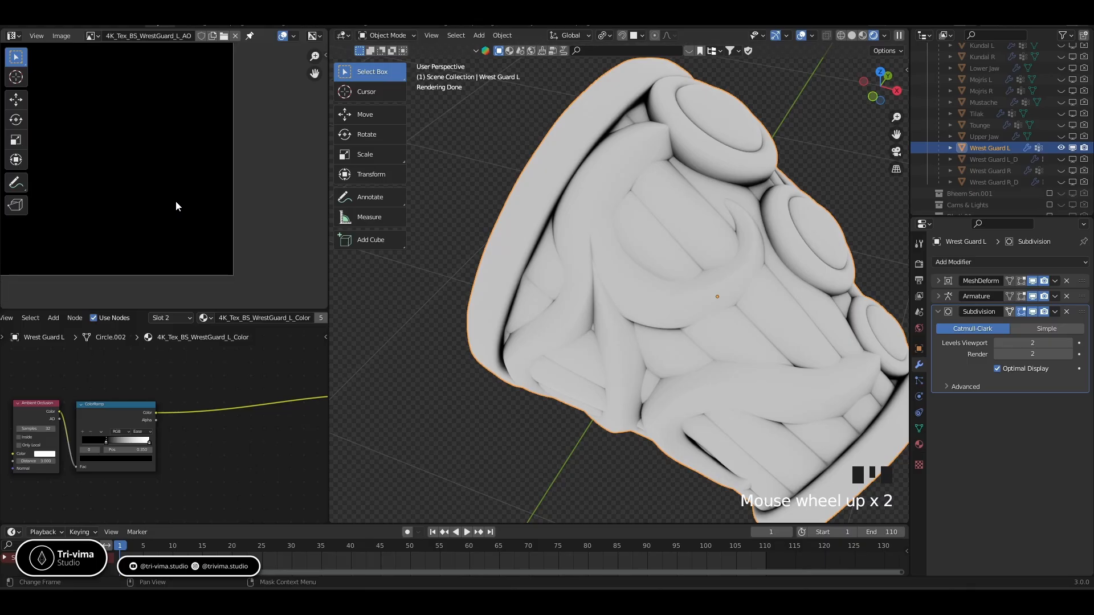
middle_click_drag(166, 199, 224, 212)
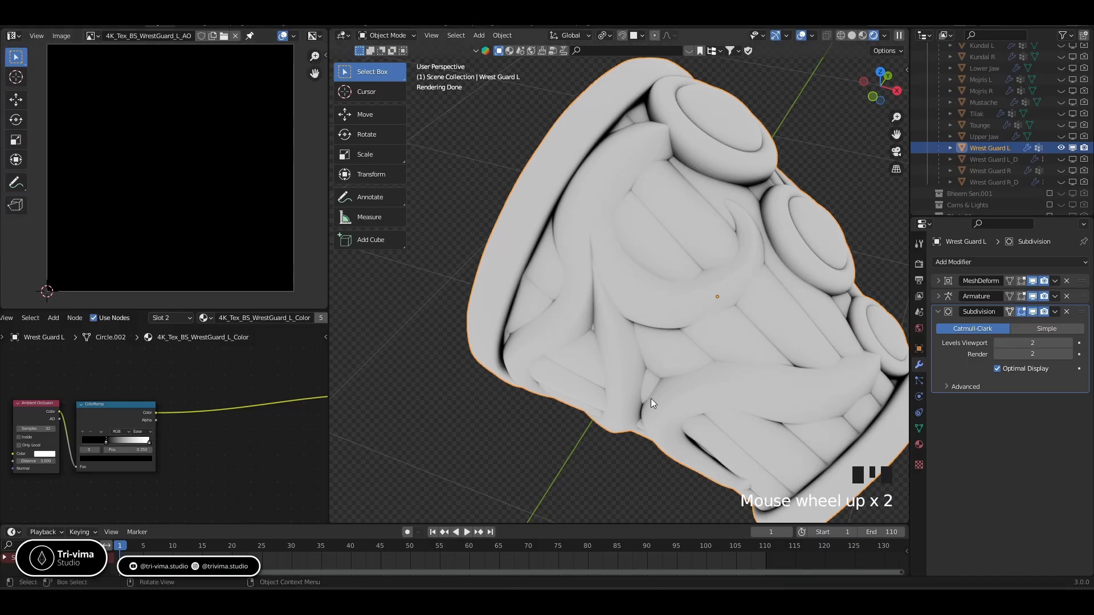
scroll(223, 438, "down", 3)
middle_click_drag(233, 461, 170, 416)
key("shift+a")
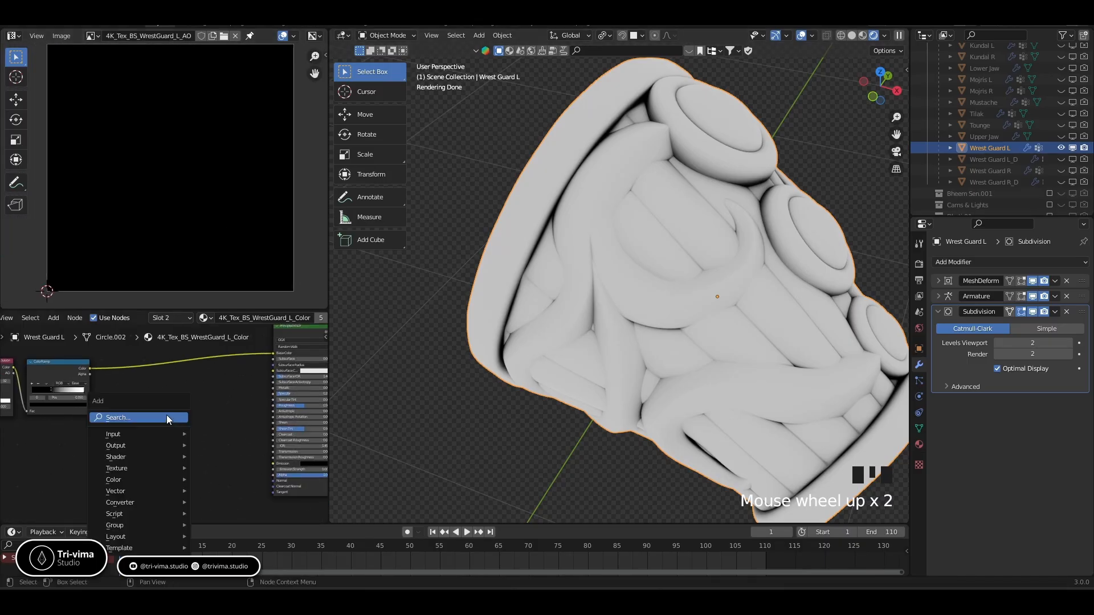
left_click(167, 416)
type("image")
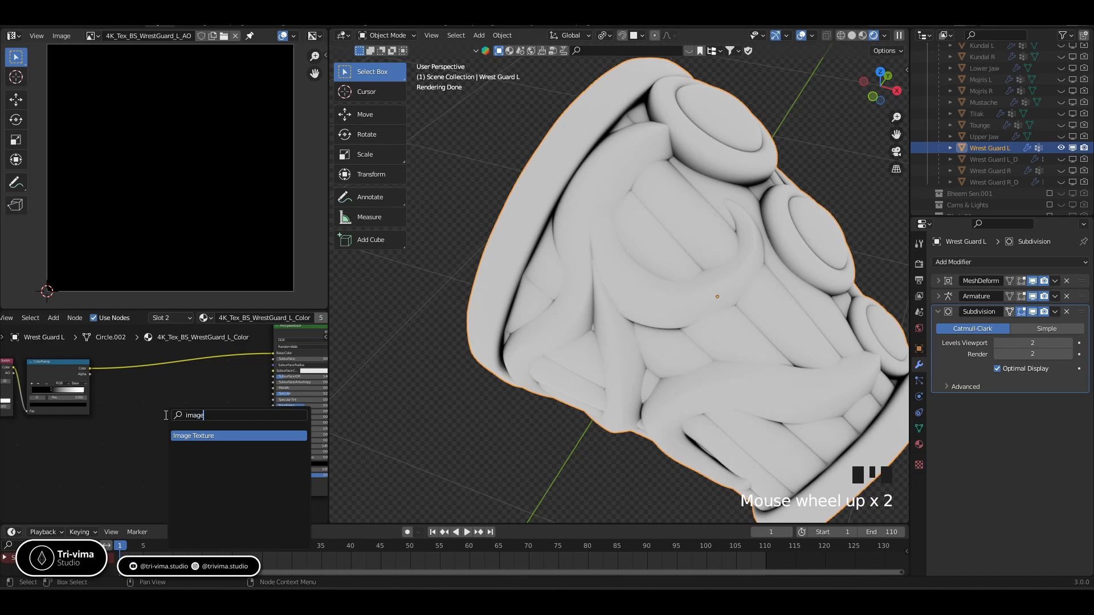
left_click(182, 435)
left_click(114, 450)
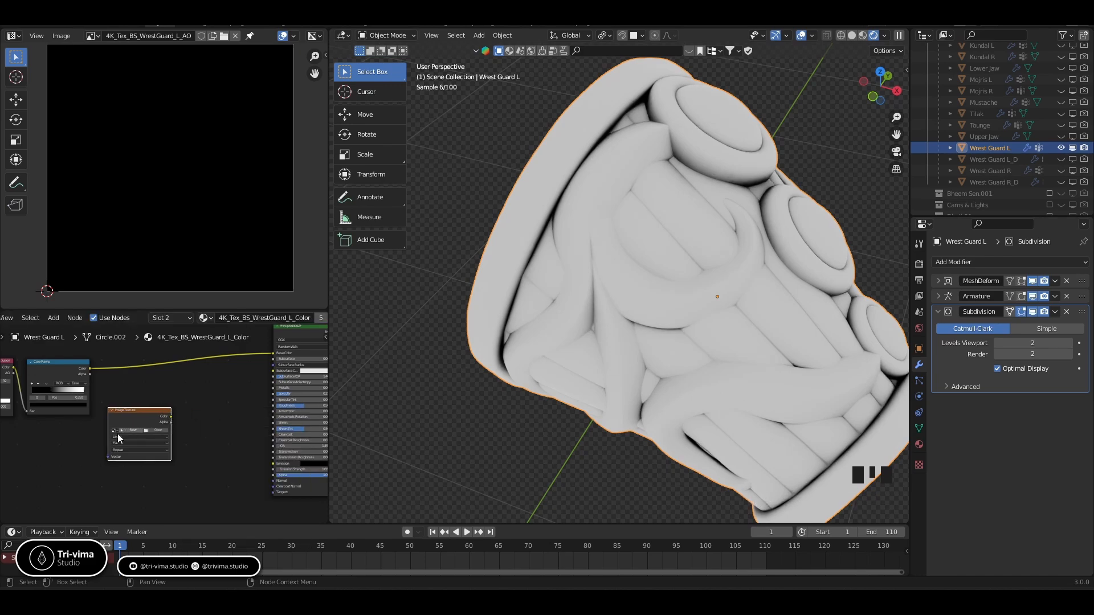
Assign the 4K_Tex_BS_WrestGuard_L_AO image to the new Image Texture node
scroll(54, 472, "up", 11)
middle_click_drag(29, 428, 99, 401)
scroll(107, 416, "up", 2)
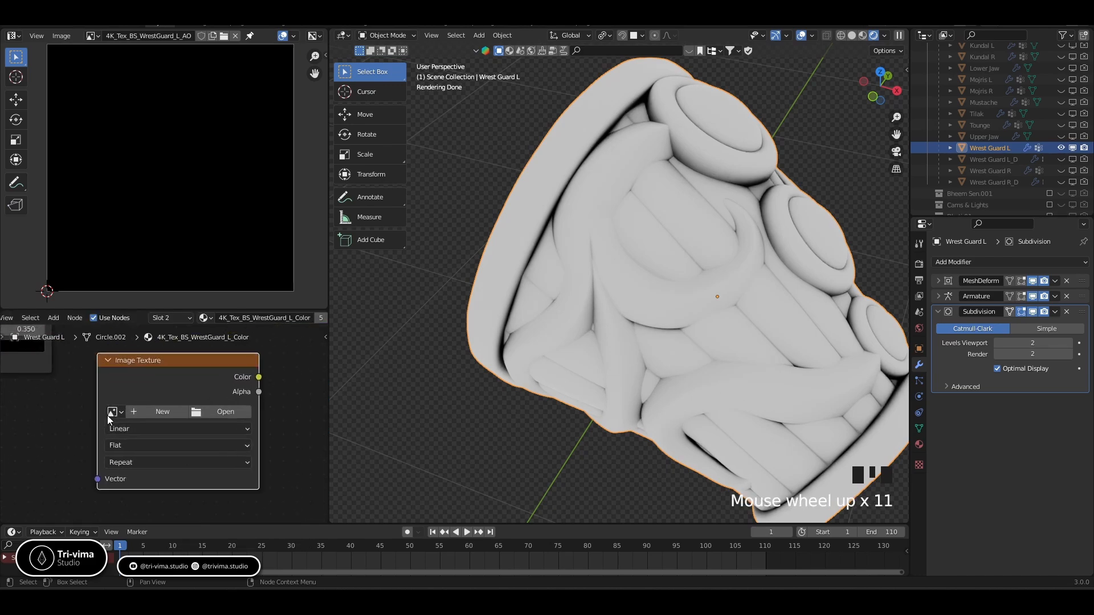
left_click(108, 415)
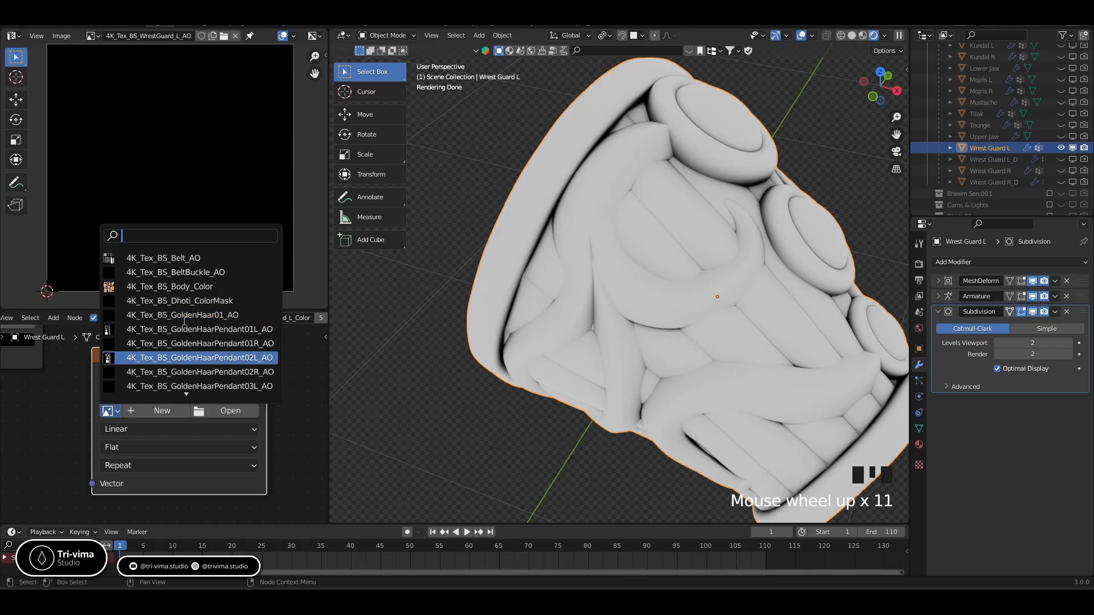
scroll(184, 321, "down", 11)
scroll(184, 321, "down", 6)
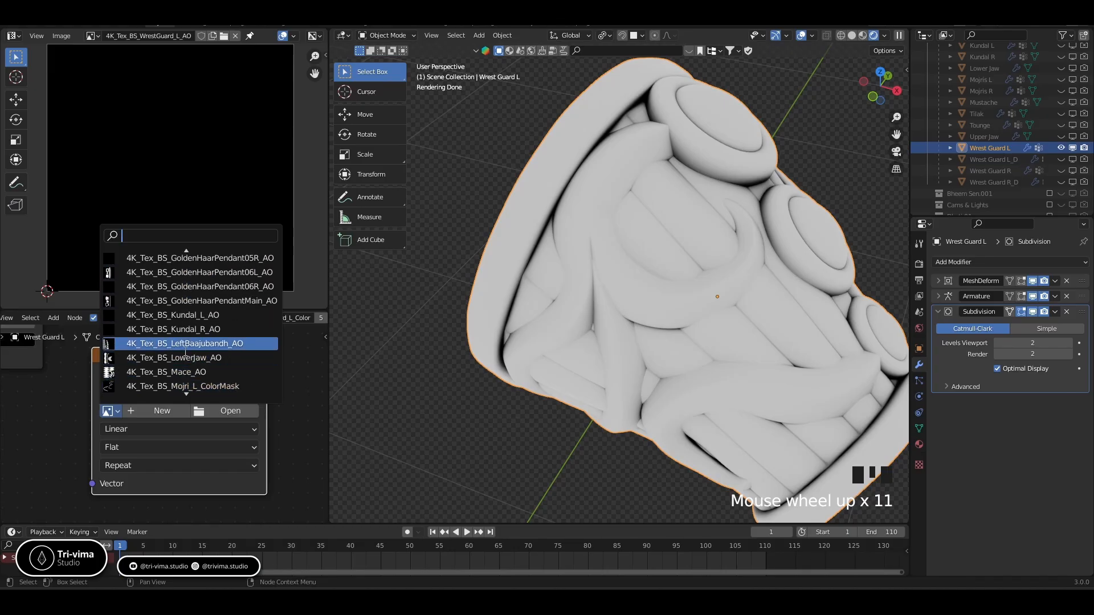
scroll(172, 377, "down", 4)
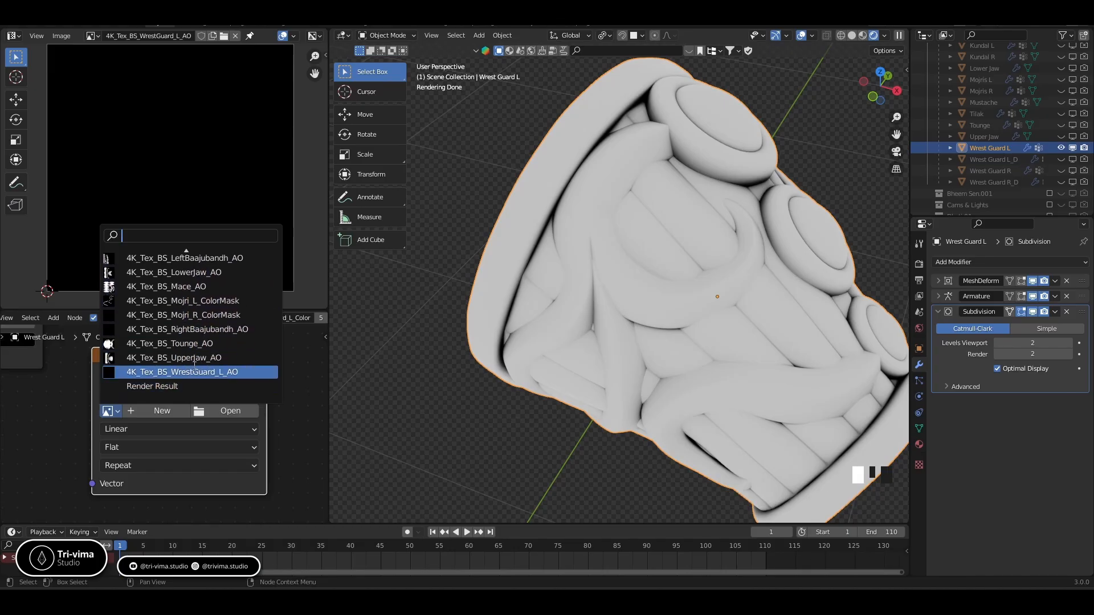
left_click(195, 372)
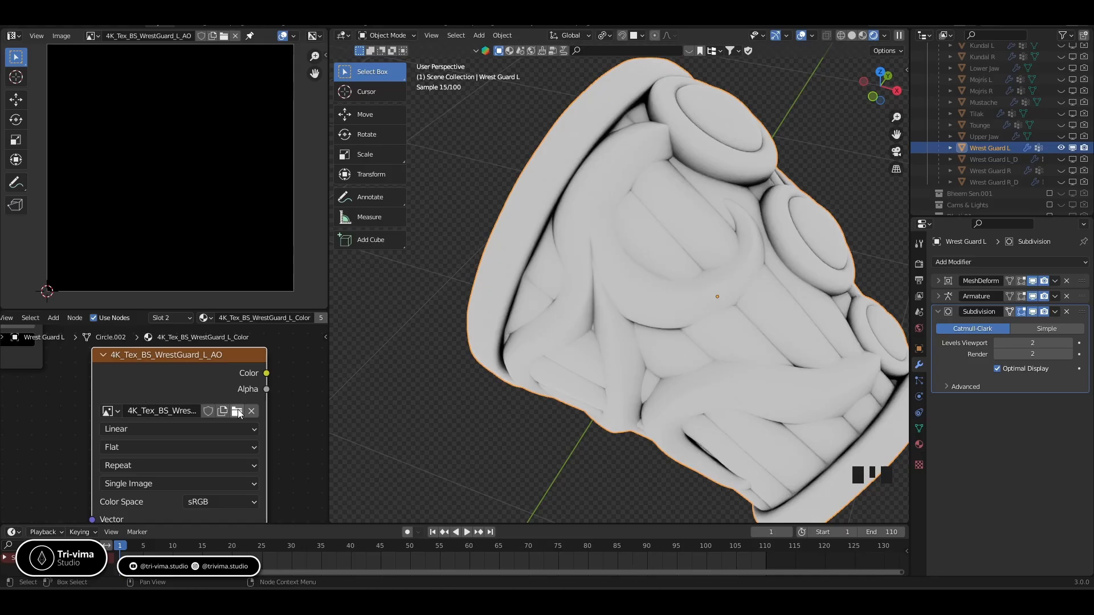
scroll(231, 406, "down", 4)
scroll(231, 405, "down", 3)
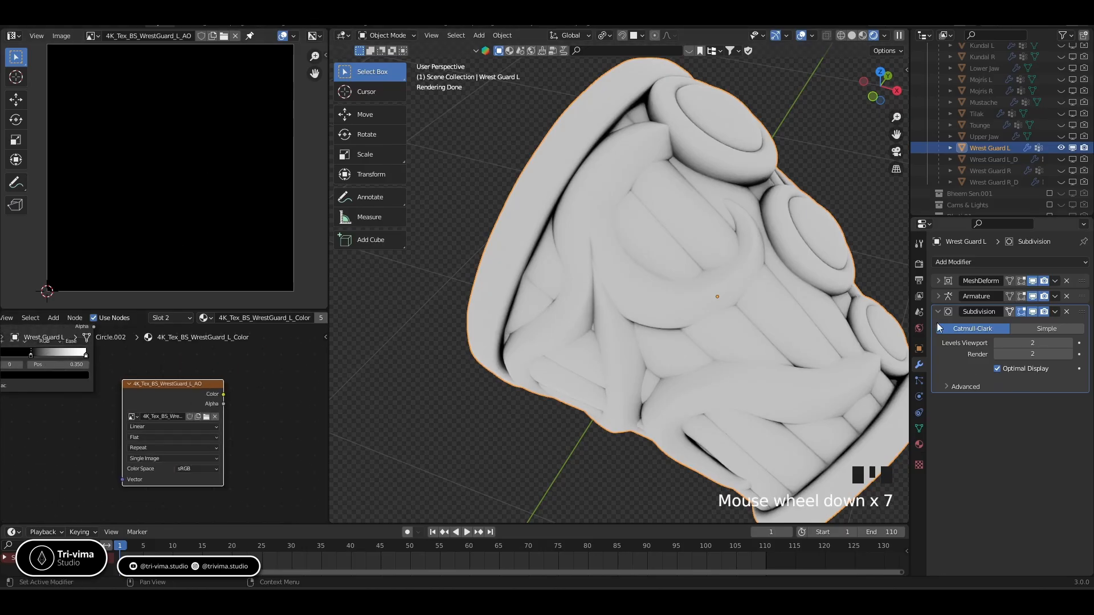
Bake Wrest Guard L with the Diffuse bake type and only the Color contribution into the AO image
left_click(919, 264)
scroll(620, 361, "down", 2)
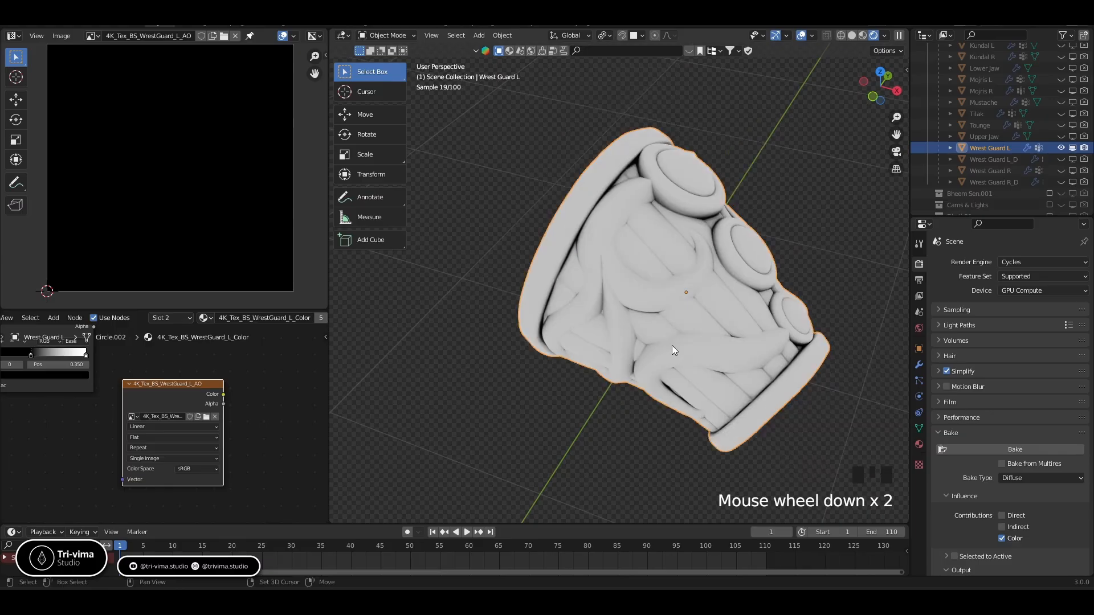
middle_click_drag(673, 350, 644, 364, "shift")
left_click(980, 450)
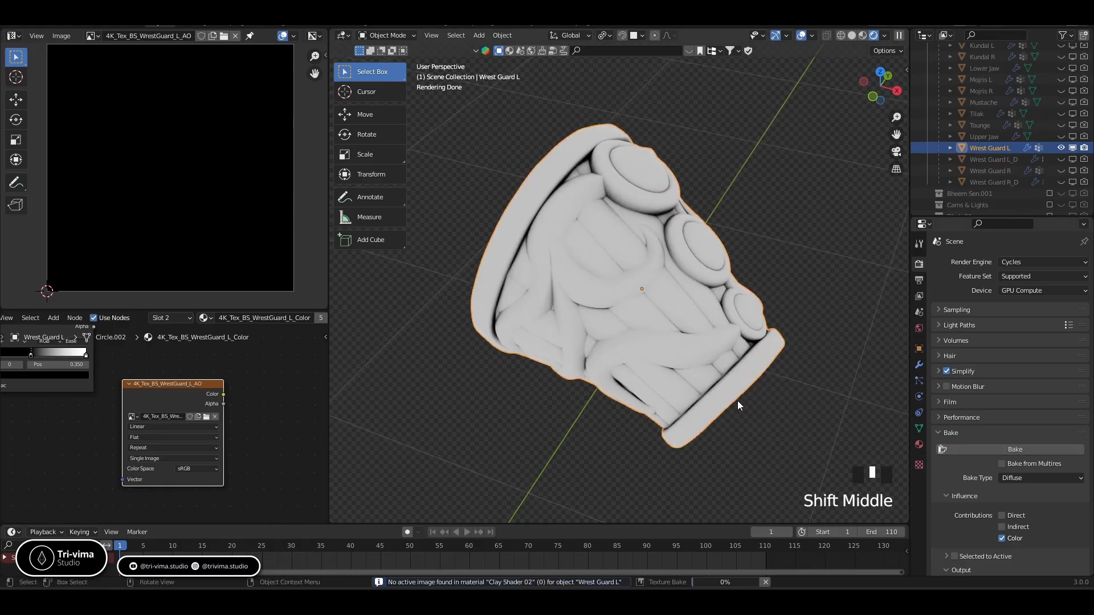
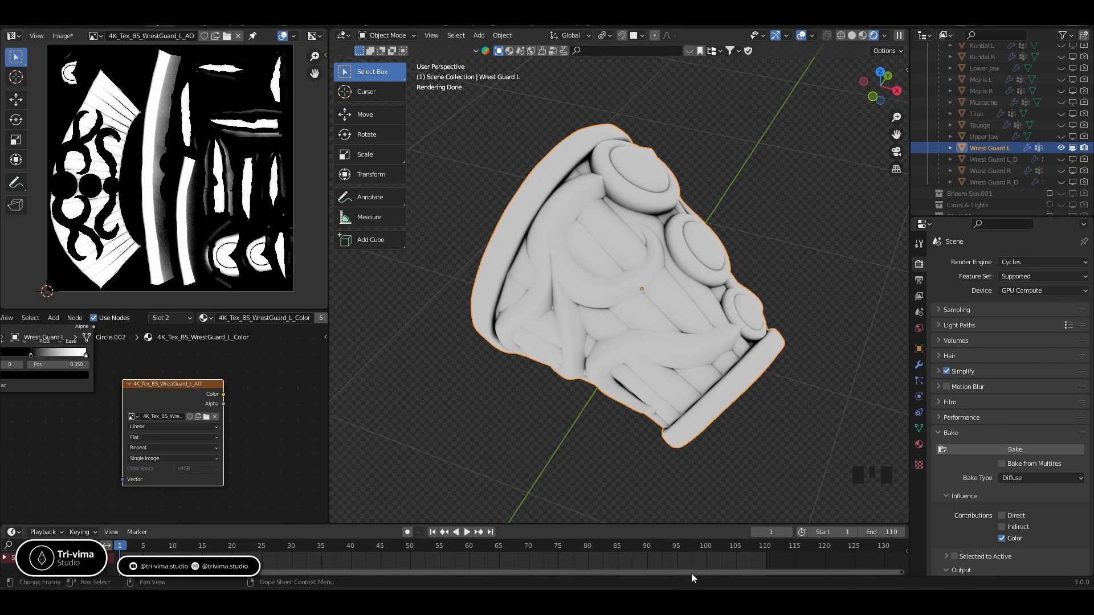
Switch to the other Blender window showing Wrest Guard R and quit it
mouse_move(622, 601)
left_click(683, 541)
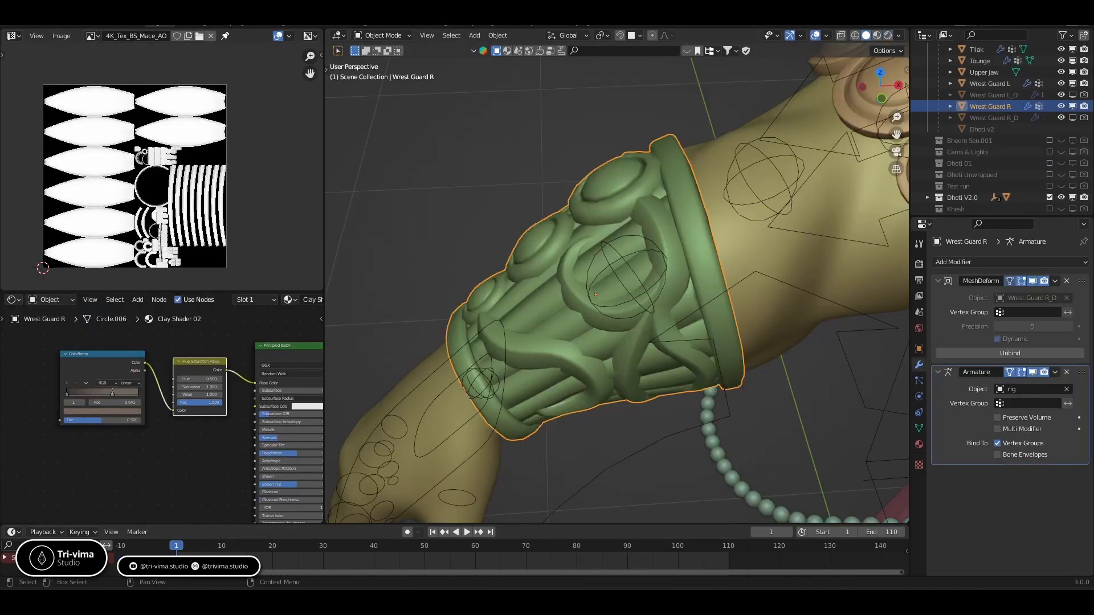
key("ctrl+q")
left_click(573, 321)
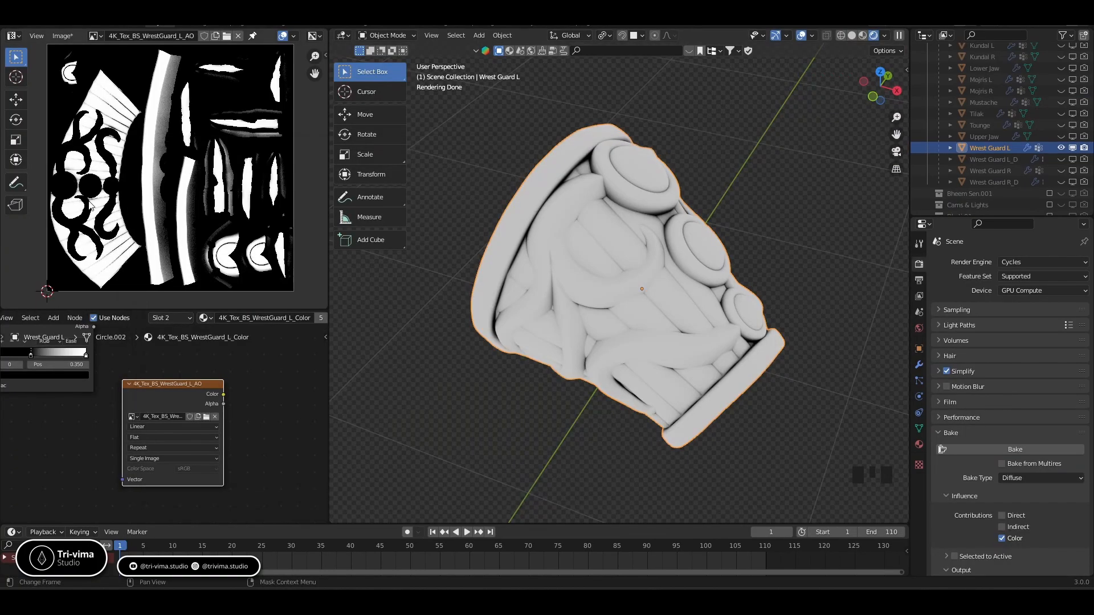
Check the baked 4K_Tex_BS_WrestGuard_L_AO texture up close and save the image
scroll(124, 209, "up", 5)
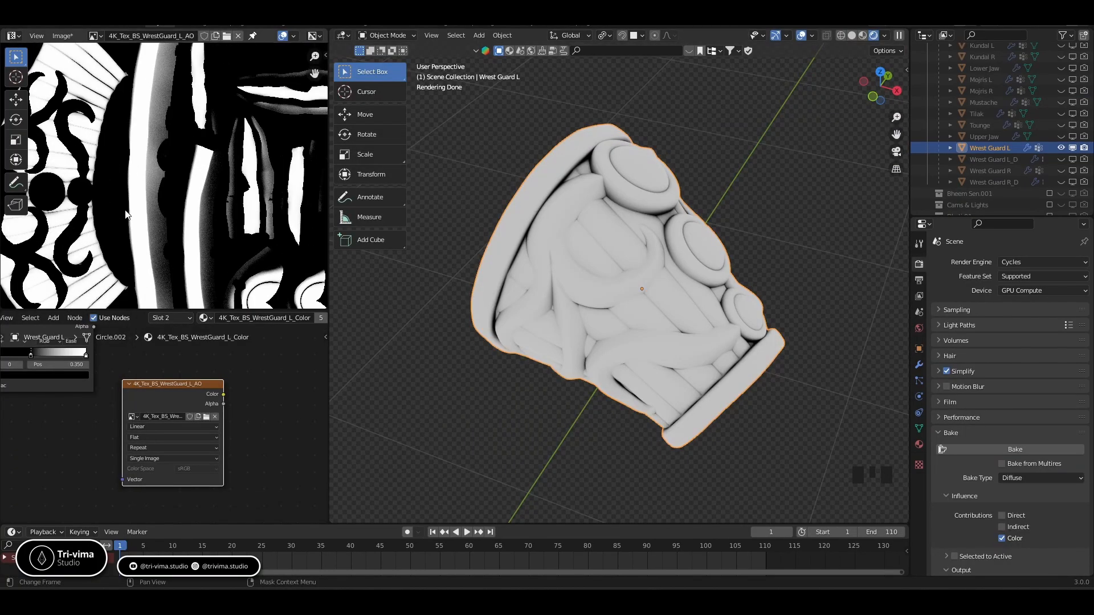
scroll(211, 149, "down", 3)
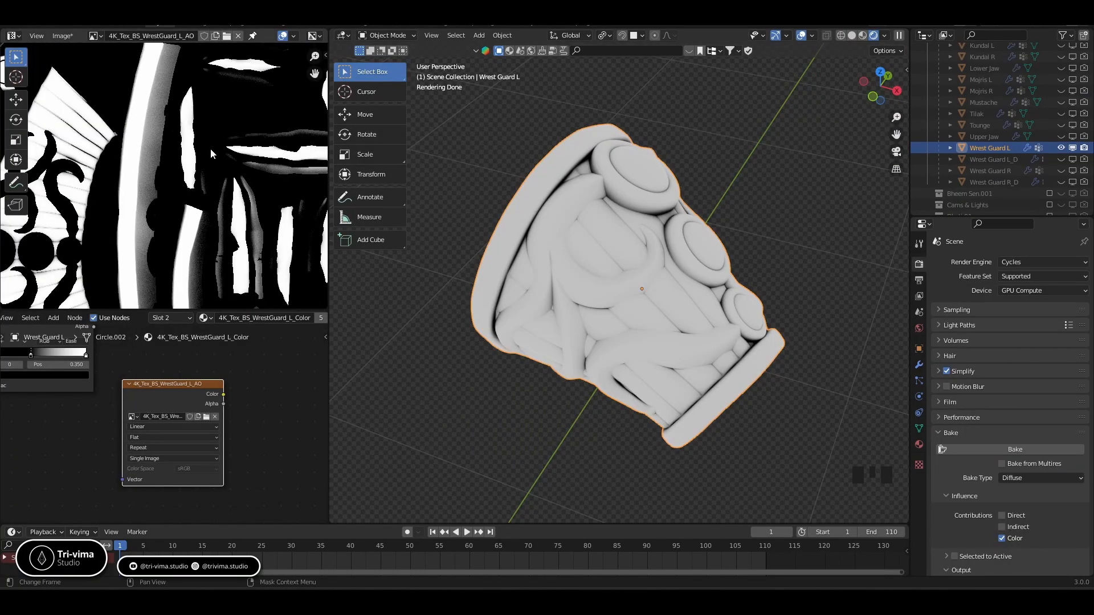
scroll(210, 180, "up", 3)
scroll(228, 189, "down", 5)
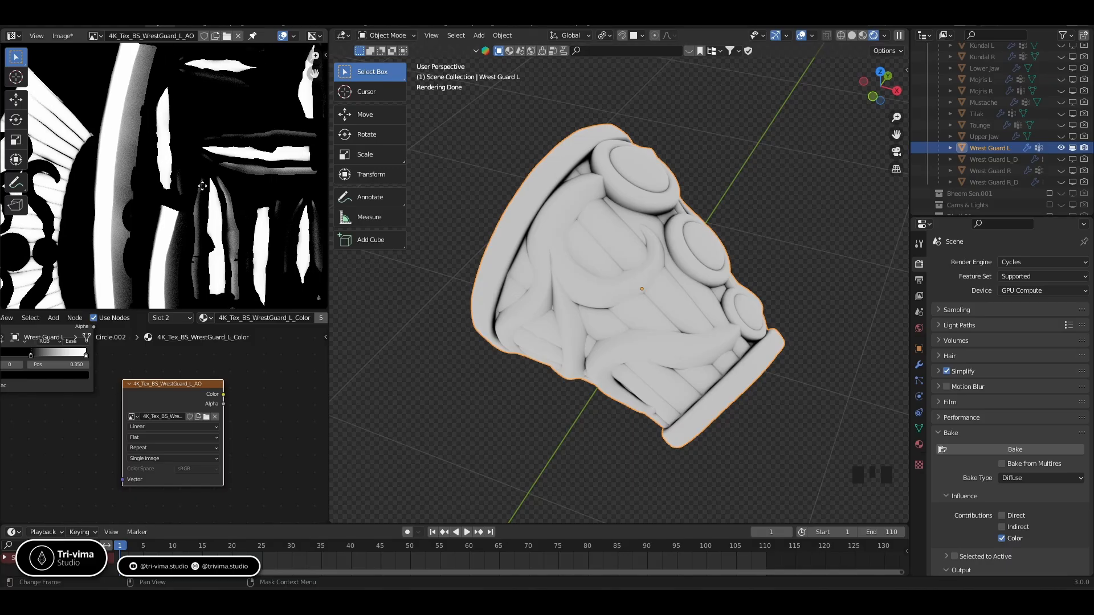
scroll(251, 194, "down", 1)
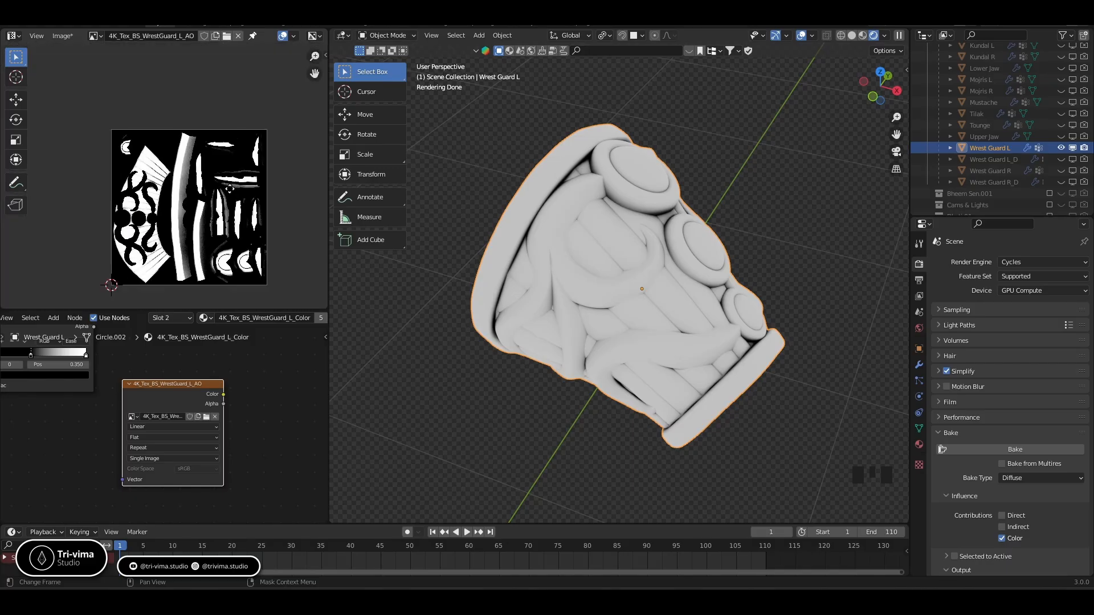
left_click(63, 35)
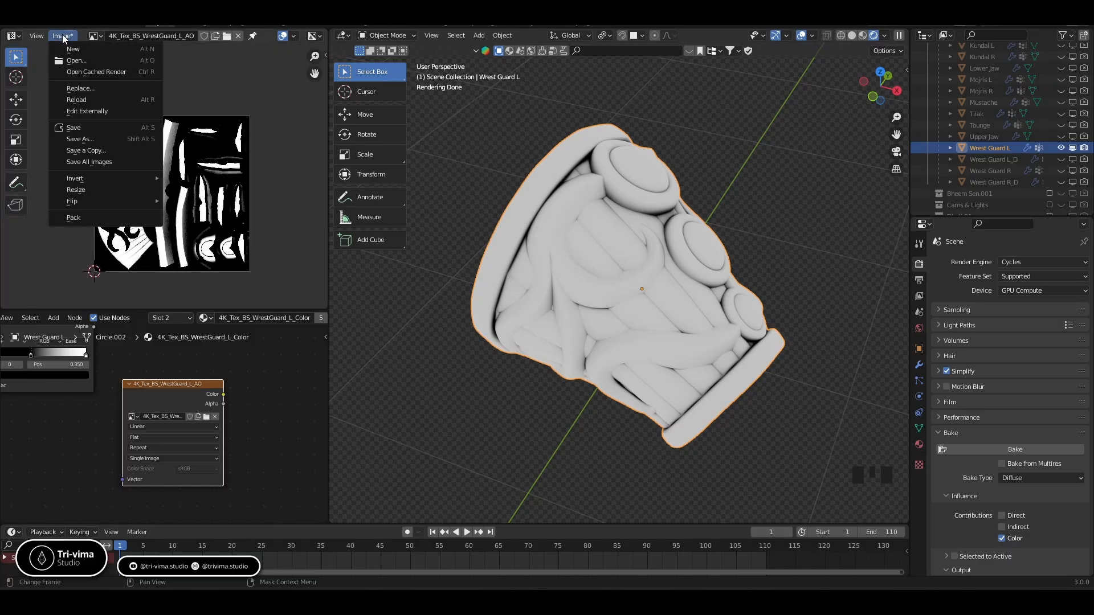
left_click(74, 129)
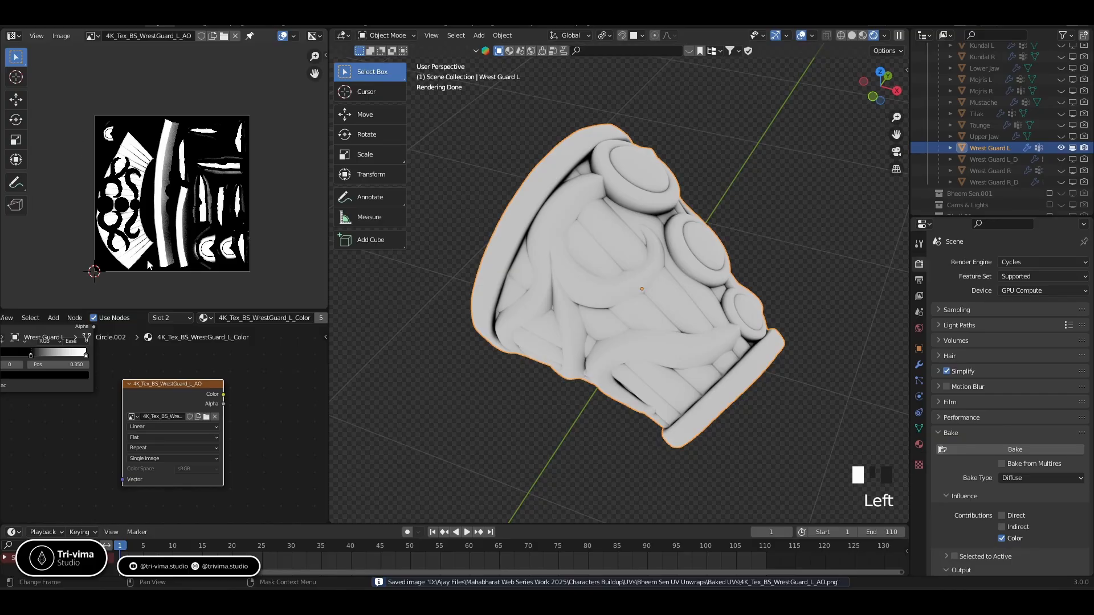
Assign the 4K_Tex_BS_Mace_Color material to Slot 2 and select its gold ColorRamp and Mix nodes for copying
middle_click_drag(292, 360, 245, 447)
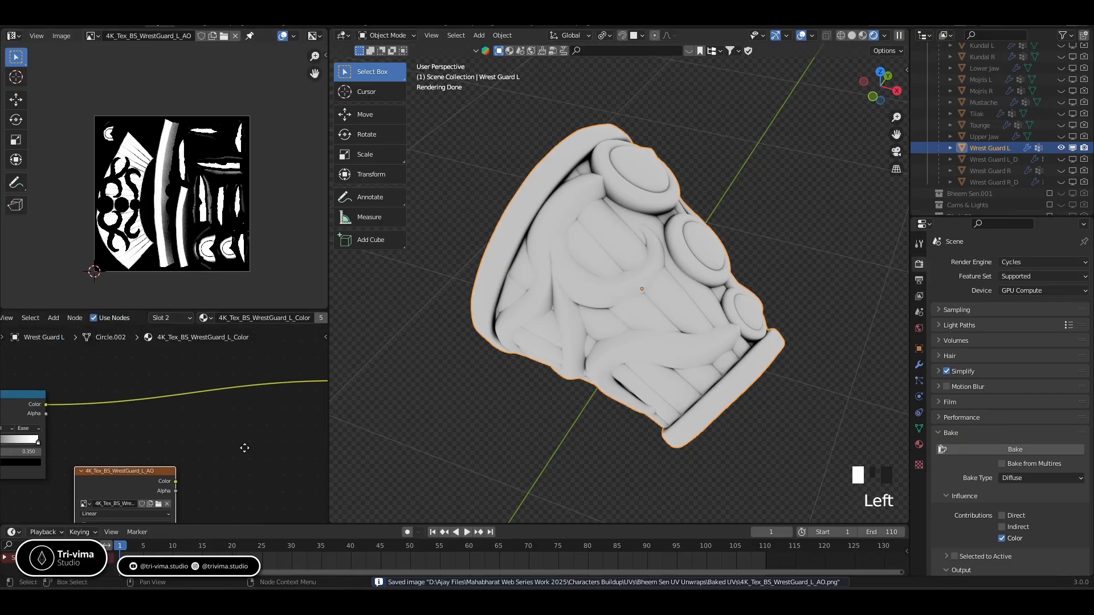
left_click(205, 318)
scroll(208, 363, "up", 6)
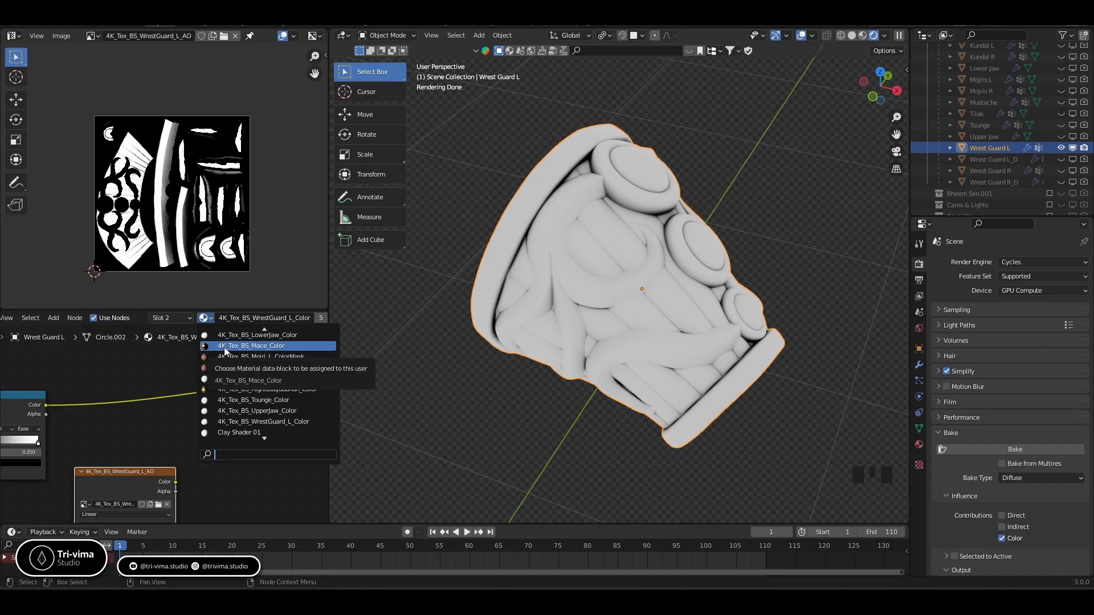
left_click(225, 346)
scroll(195, 439, "down", 10)
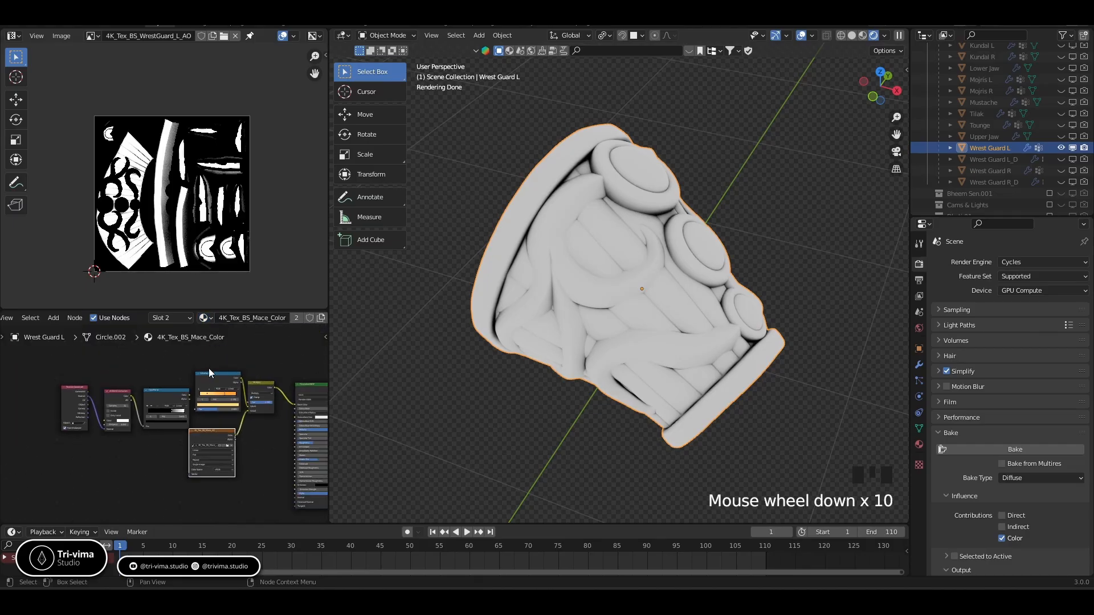
left_click_drag(208, 359, 258, 394)
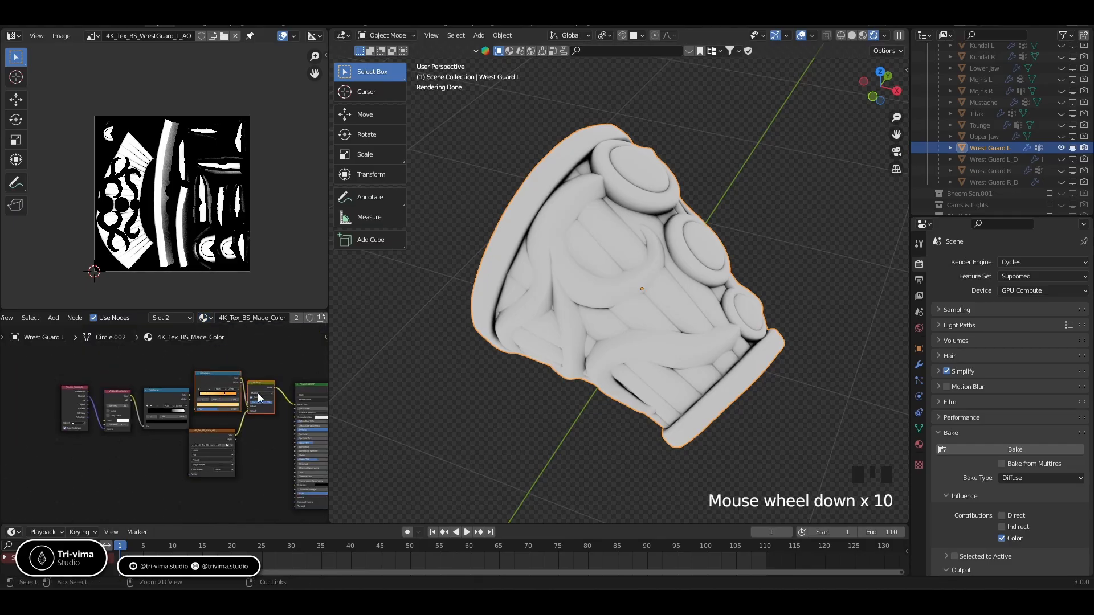
left_click(629, 326)
Reassign 4K_Tex_BS_WrestGuard_L_Color to Slot 2, try pasting the copied nodes and delete the pasted ones
left_click(205, 318)
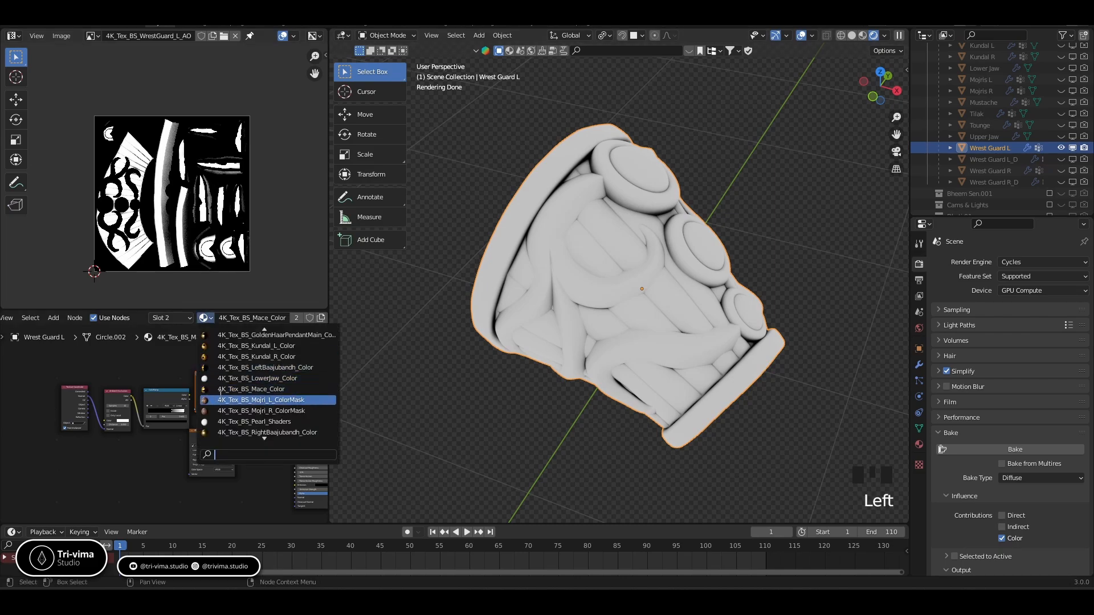
scroll(240, 405, "down", 5)
left_click(260, 399)
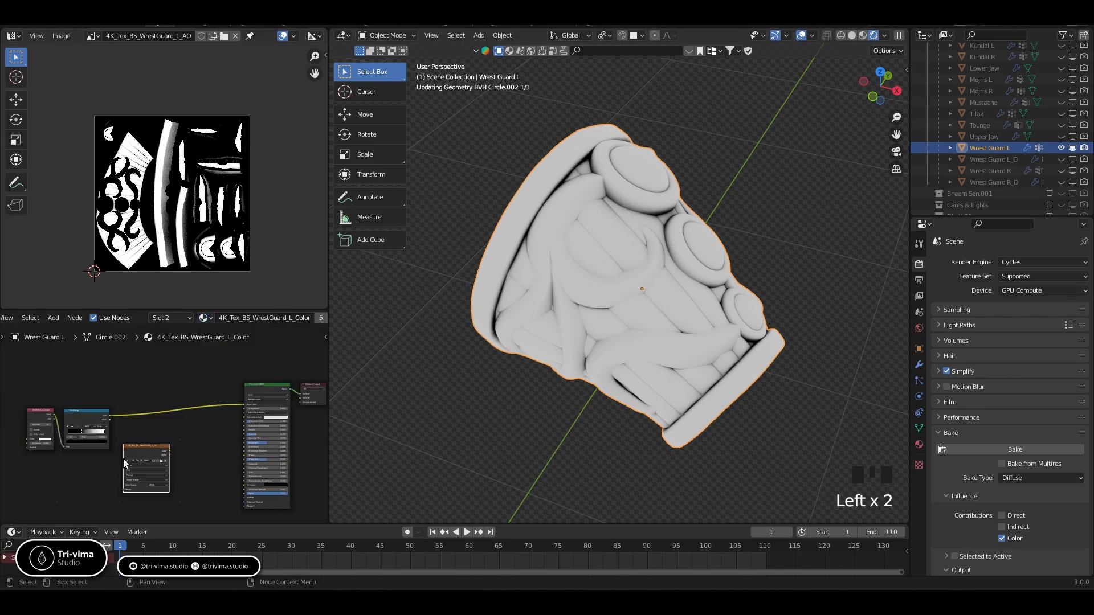
left_click(133, 386)
key("ctrl+v")
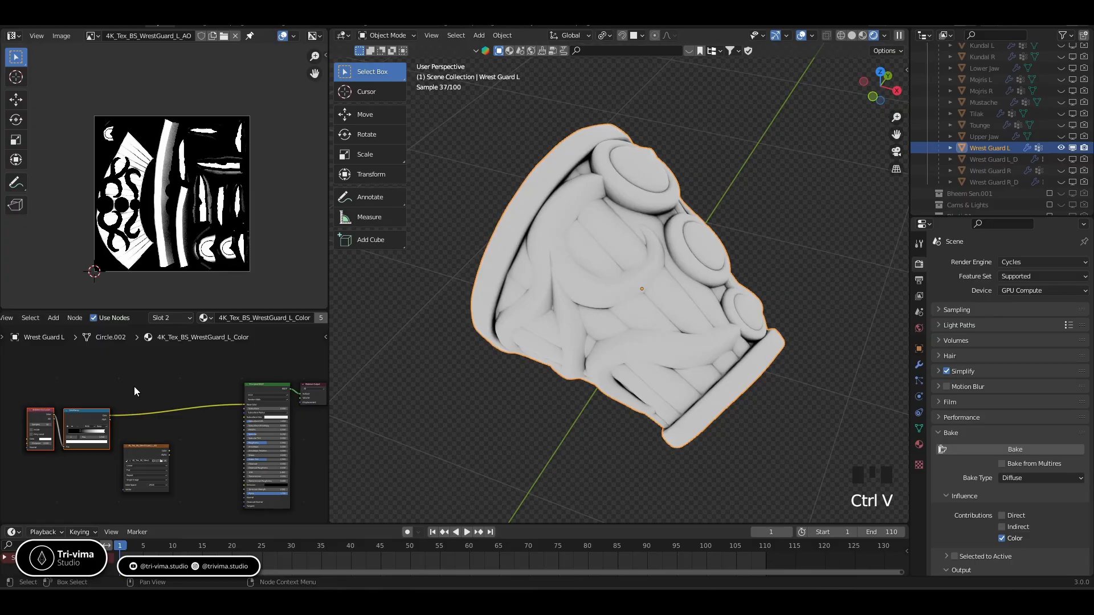
left_click_drag(76, 419, 84, 382)
key("x")
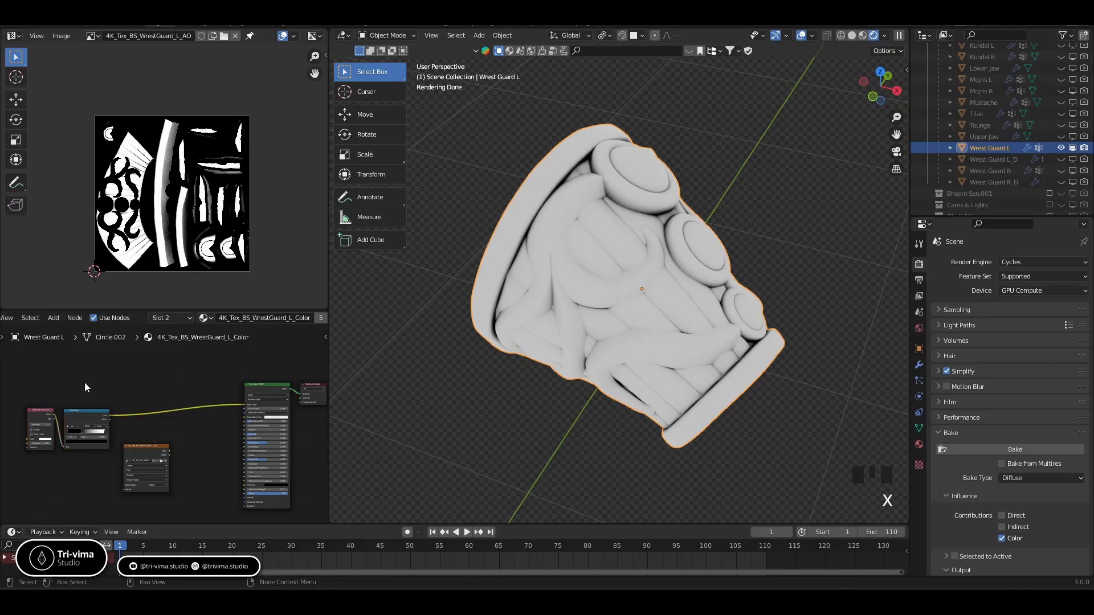
Assign the 4K_Tex_BS_RightBaajubandh_Color material to Slot 2 and copy its gold ColorRamp node
left_click(205, 319)
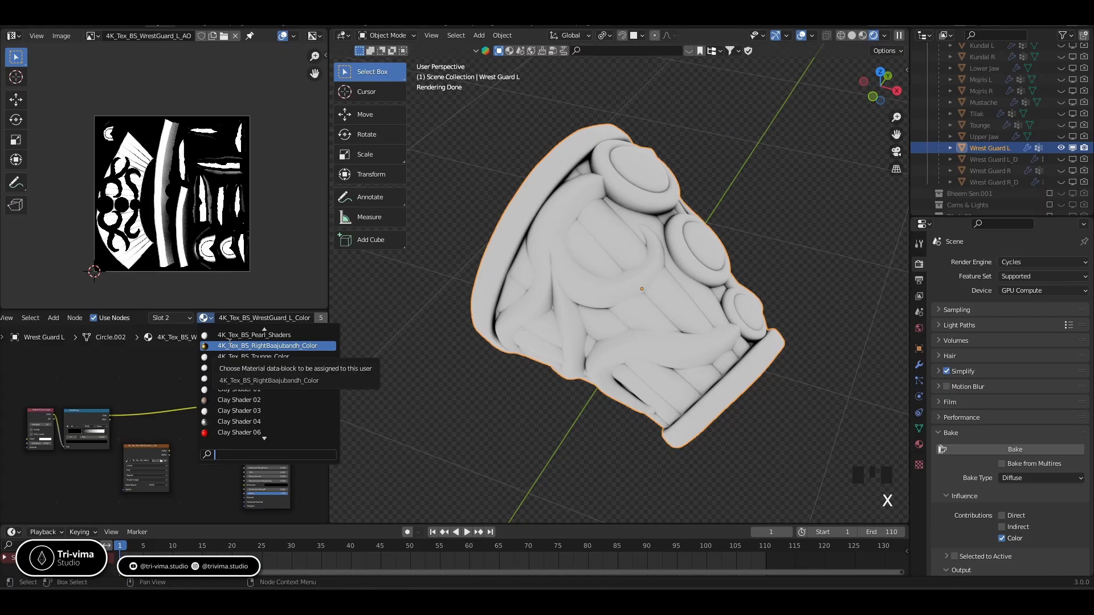
left_click(80, 371)
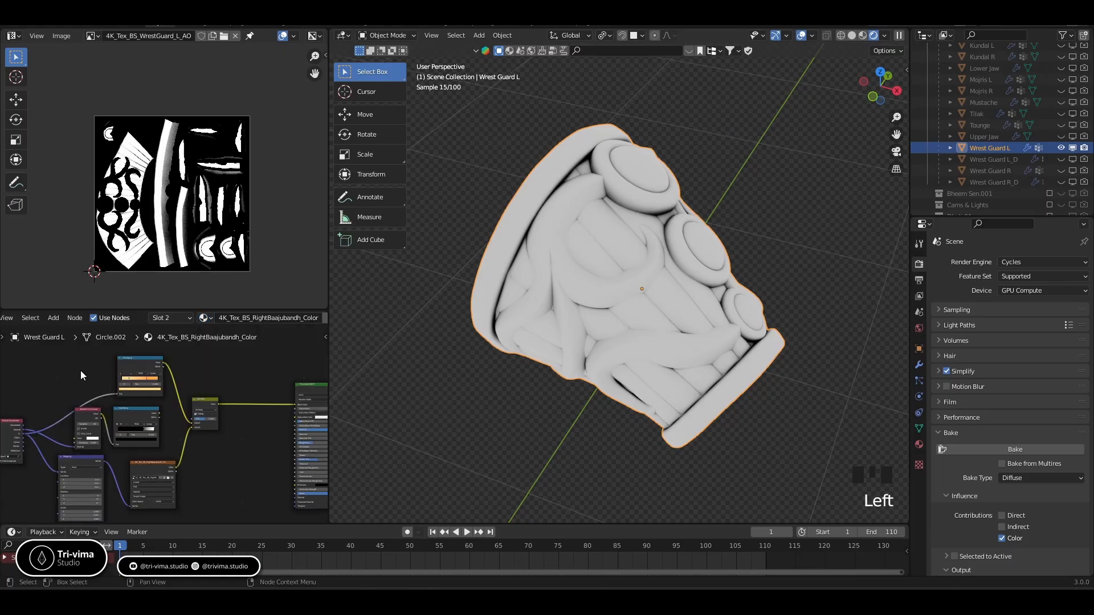
left_click_drag(66, 357, 183, 393)
scroll(57, 398, "up", 1)
middle_click_drag(57, 400, 181, 388)
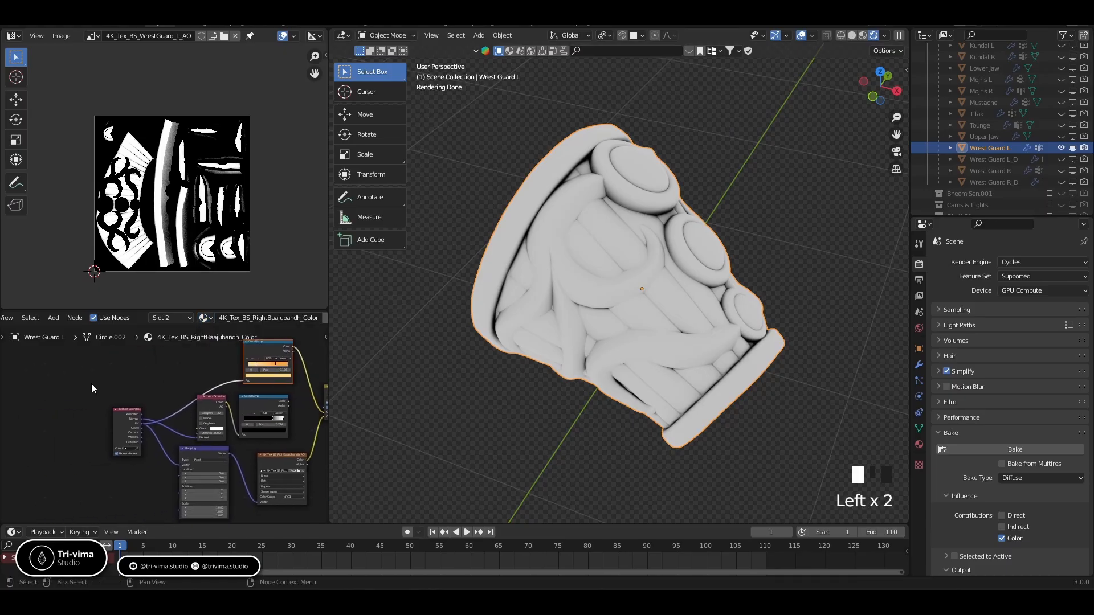
left_click_drag(91, 383, 117, 365)
left_click(261, 347)
Reassign 4K_Tex_BS_WrestGuard_L_Color and paste the gold ColorRamp node above the AO image texture
left_click(204, 318)
left_click(250, 421)
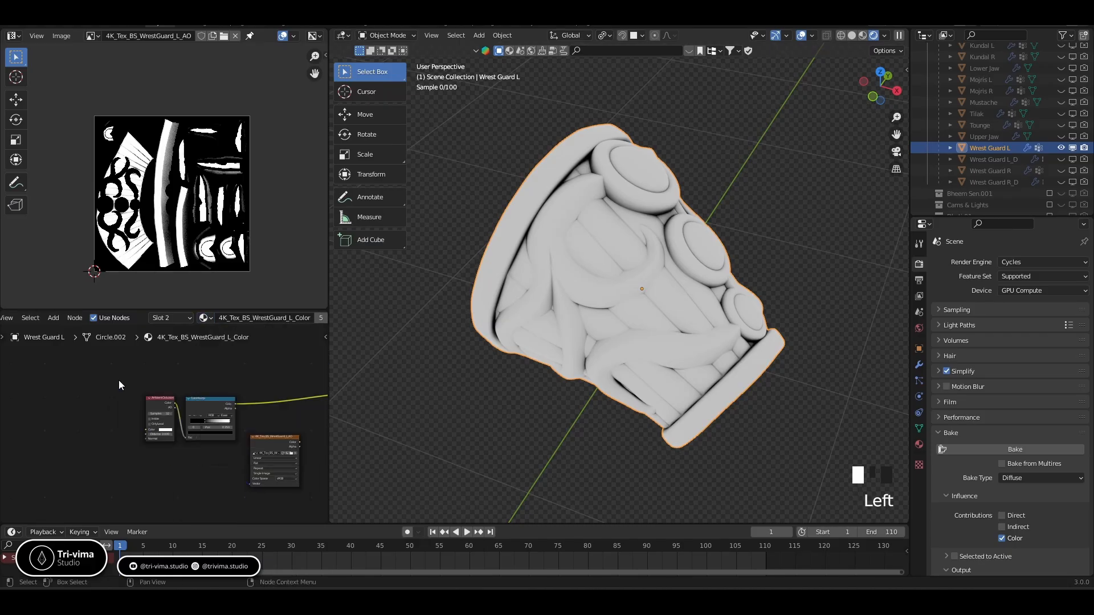
left_click(116, 379)
mouse_move(114, 377)
middle_mouse_down()
mouse_move(82, 416)
mouse_move(109, 394)
middle_mouse_up()
key("ctrl+v")
left_click_drag(107, 385, 146, 403)
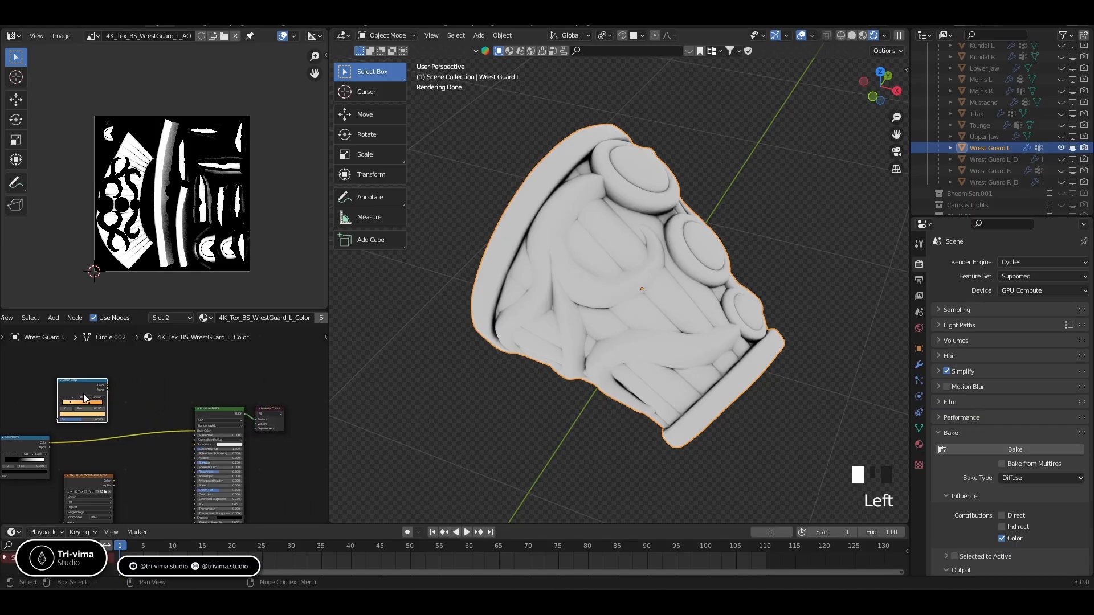
Combine the gold ColorRamp and the AO texture in a Mix node set to Multiply, feeding the Principled BSDF's Base Color
right_click_drag(84, 386, 91, 476, "ctrl+shift")
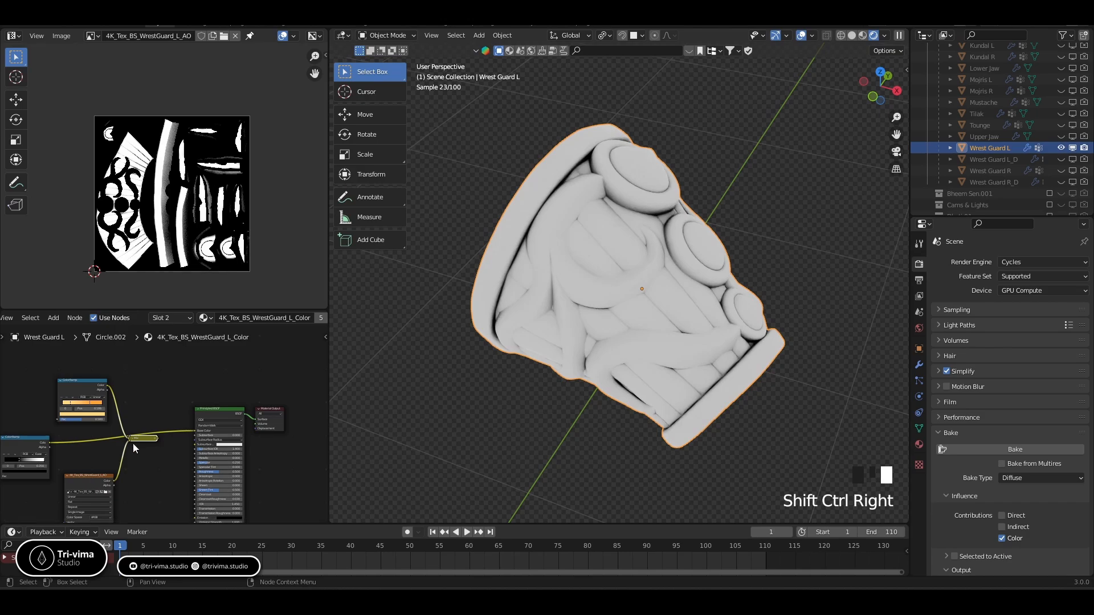
scroll(132, 443, "up", 5)
left_click(98, 454)
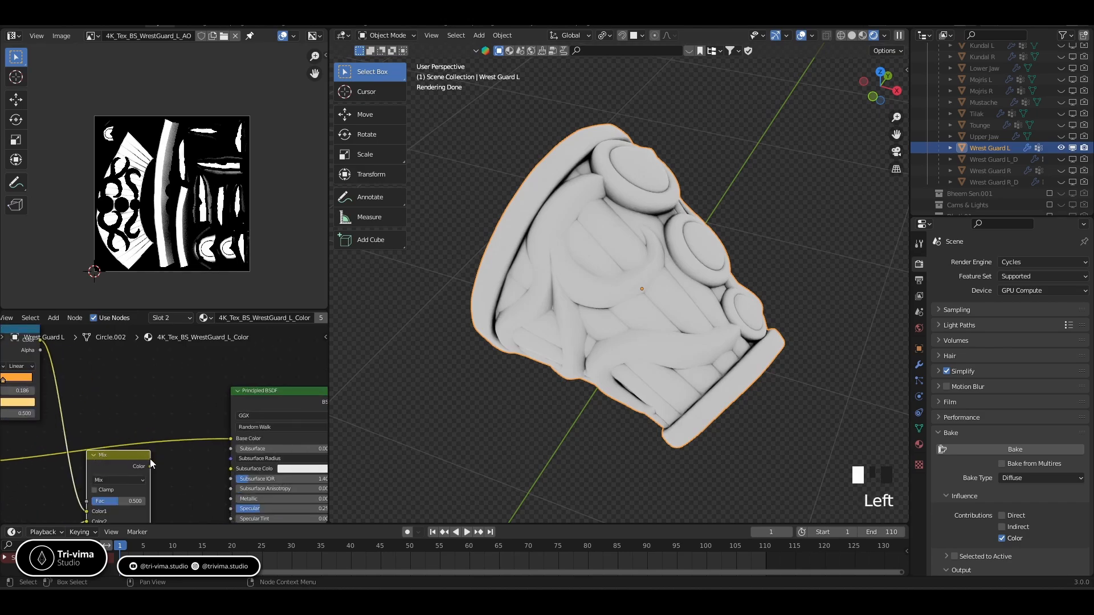
middle_click_drag(154, 480, 133, 404)
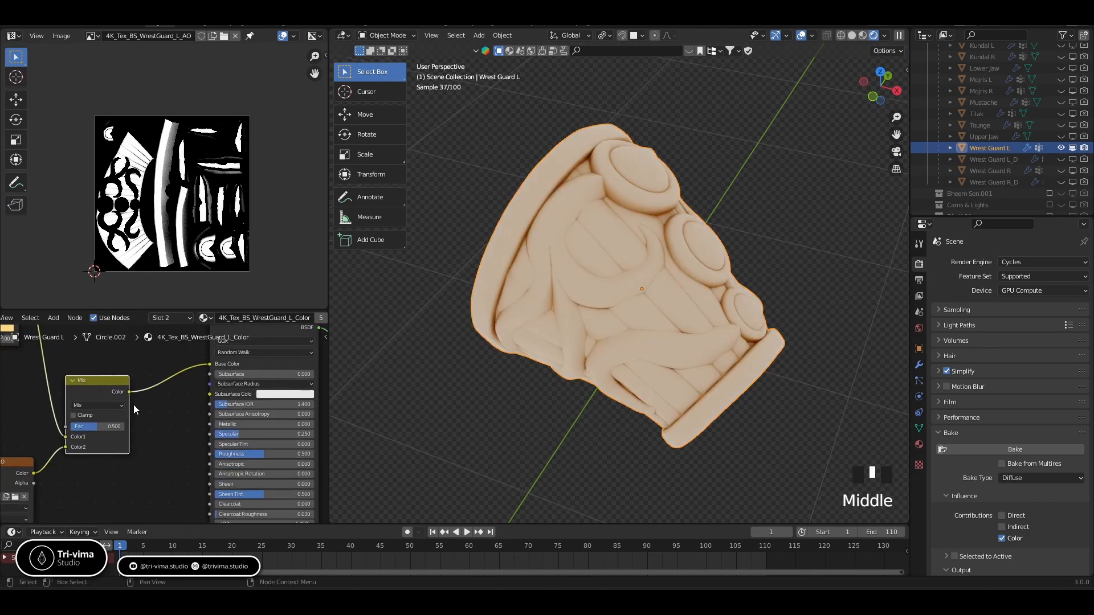
left_click(86, 405)
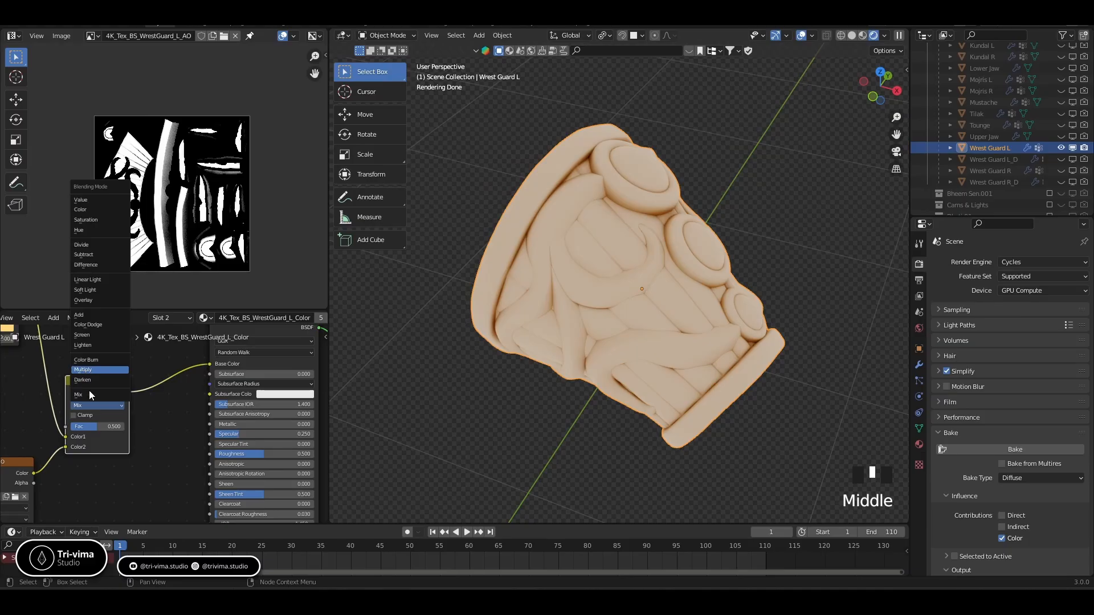
left_click(85, 370)
Set the Principled BSDF to Metallic 1, Specular 0 and Roughness 0.4, and enable Clamp on the Multiply node
left_click_drag(268, 434, 314, 425)
left_click(283, 453)
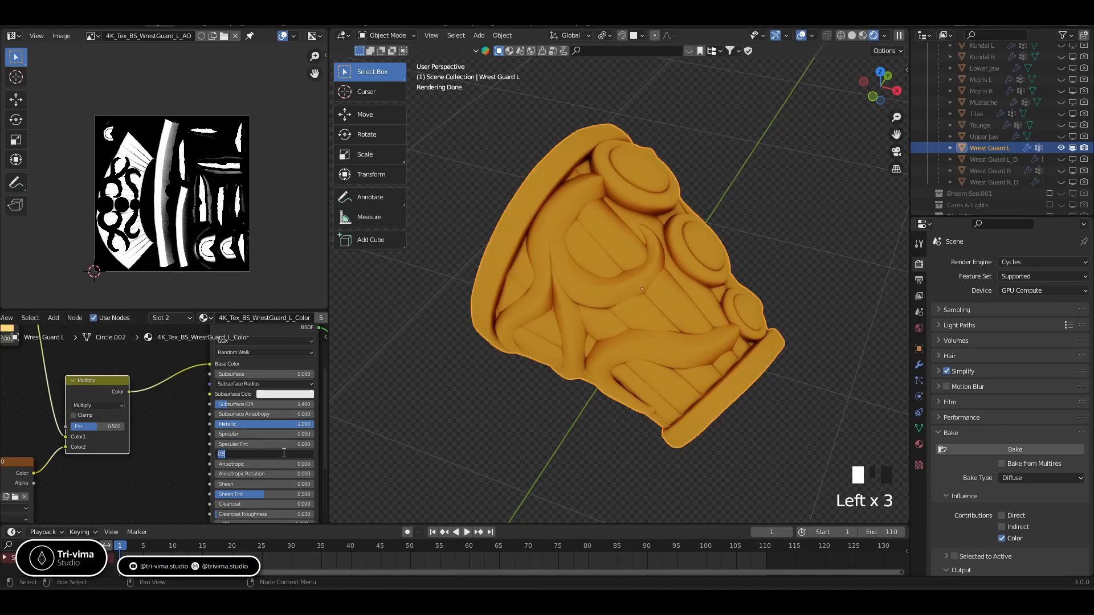
type("0.4")
key("Return")
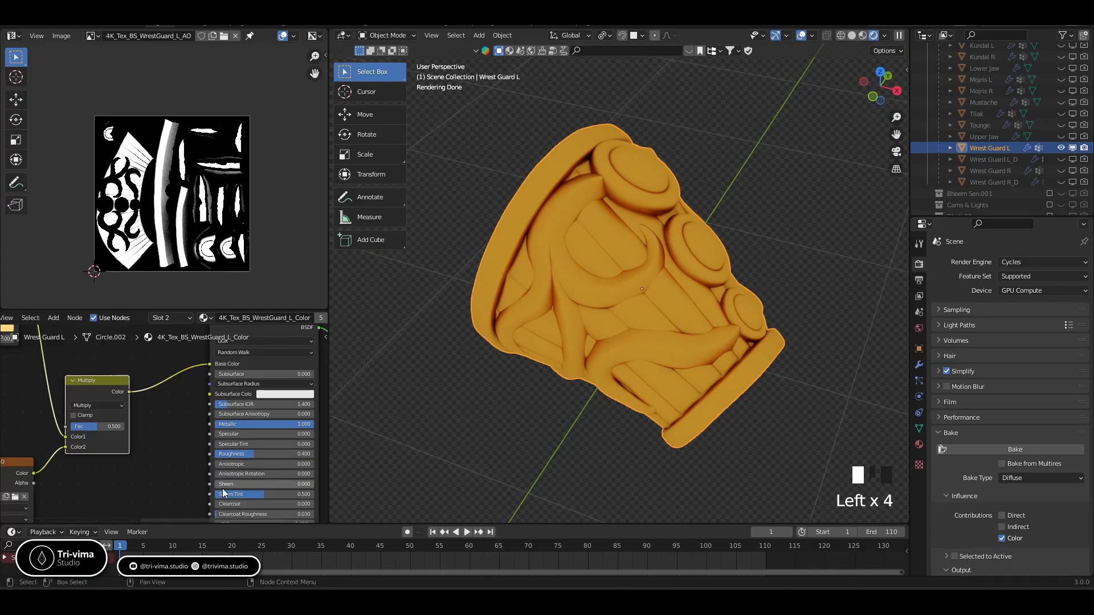
middle_click_drag(154, 466, 240, 465)
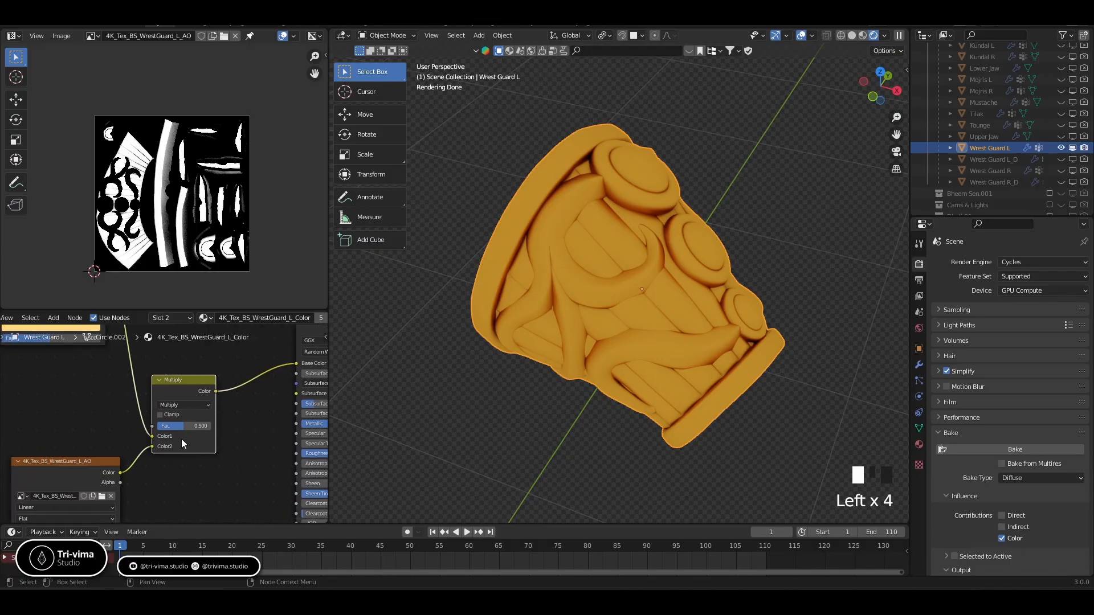
left_click(160, 414)
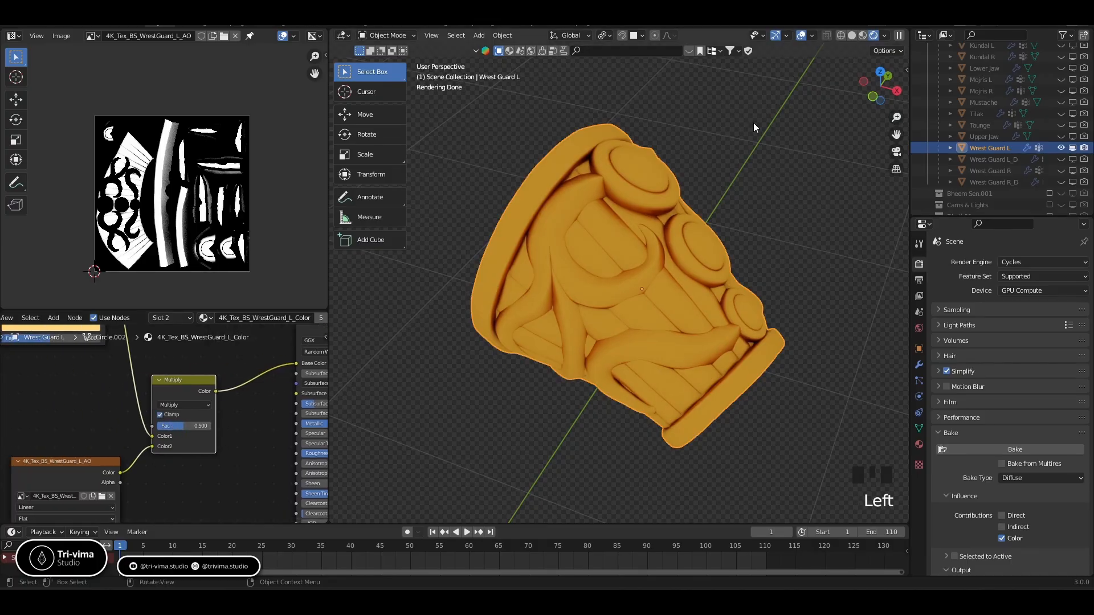
Enable the New Lights collection to light the wrest guard and view it from another side
scroll(1033, 197, "down", 4)
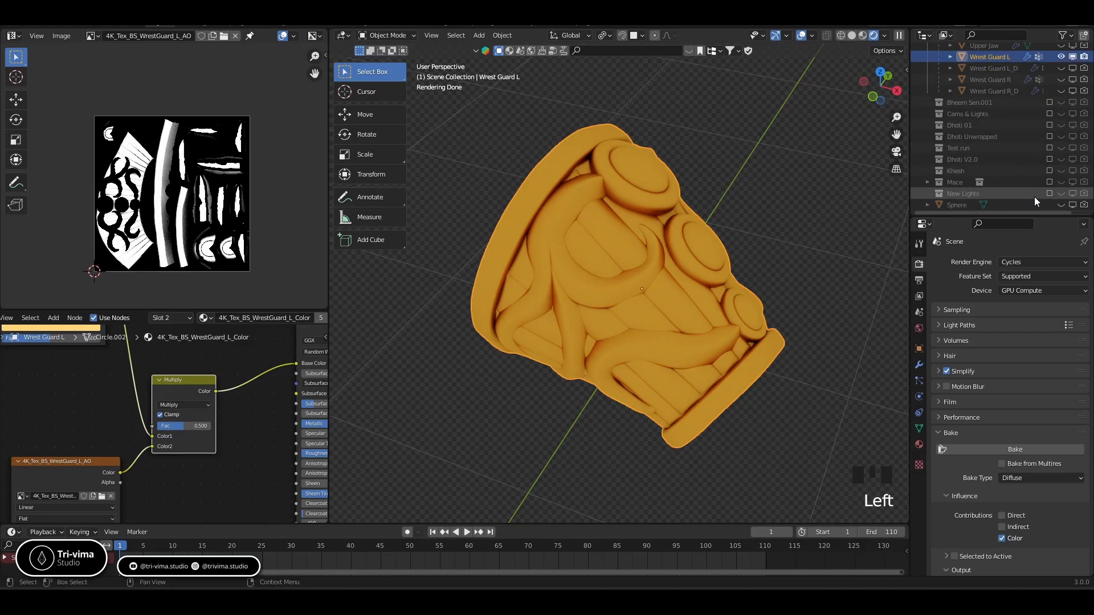
left_click(1049, 193)
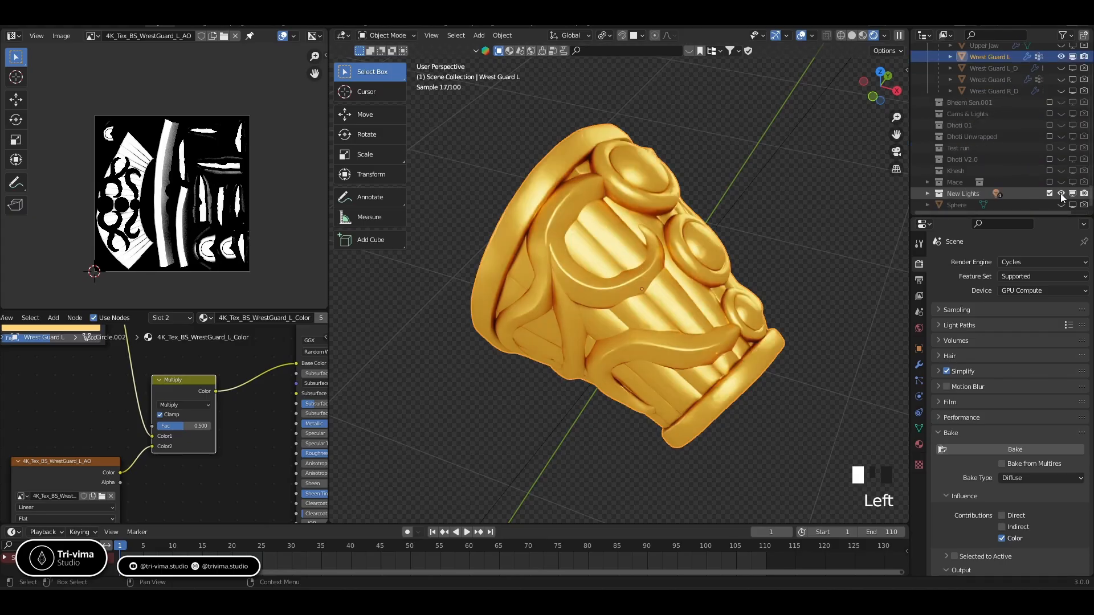
middle_click_drag(736, 295, 497, 228)
Try a Multiply factor of 1 and set it back to 0.5
left_click_drag(188, 426, 211, 426)
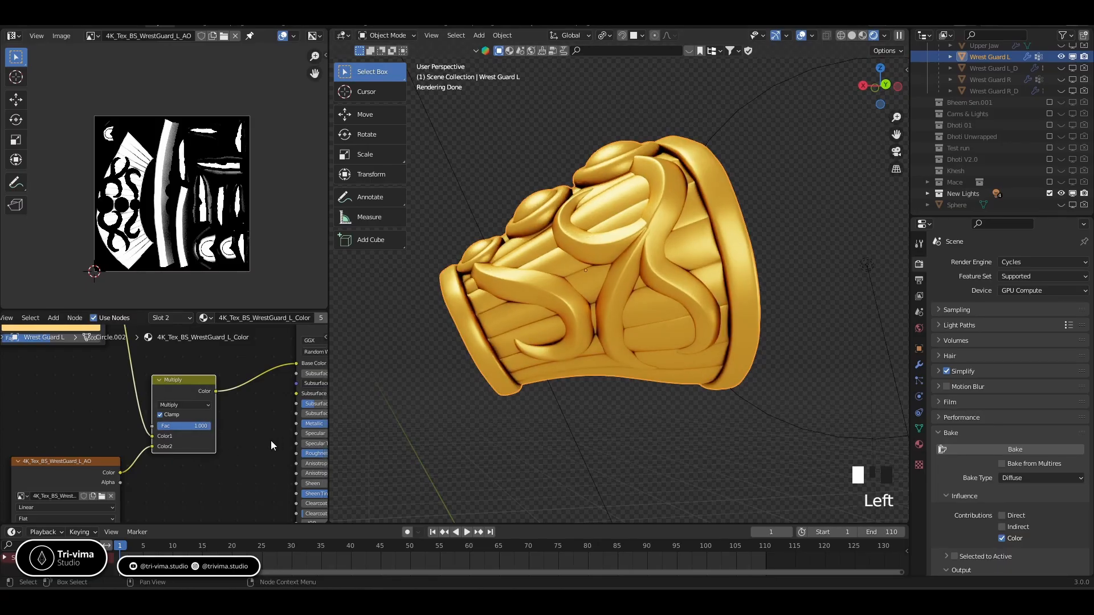
double_click(198, 429)
type("0.5")
key("Return")
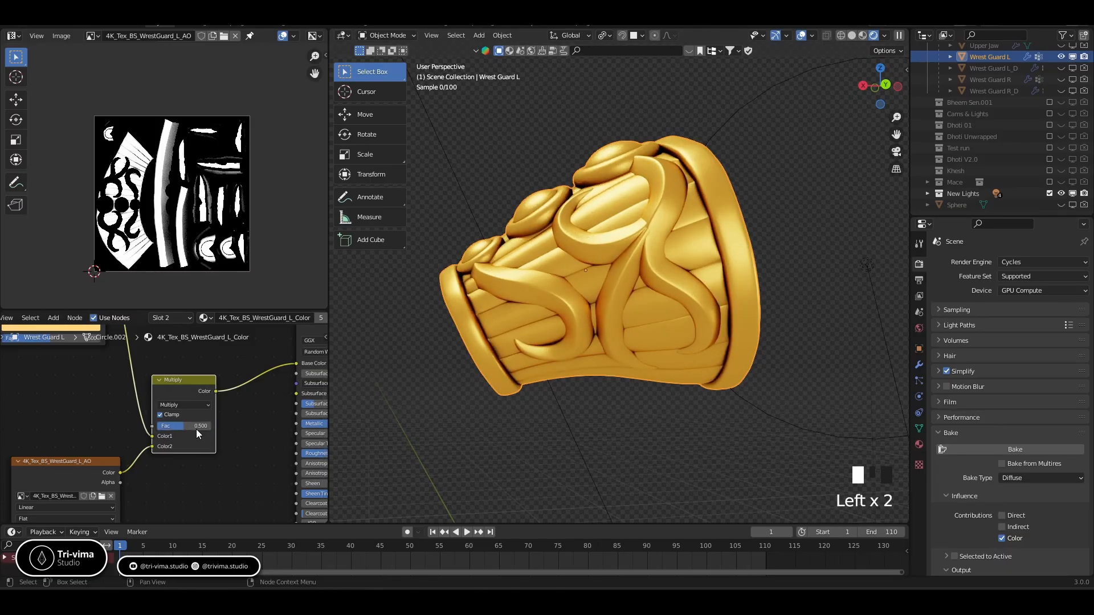
Examine the gold shading on Wrest Guard L from several angles and review the material's node layout
middle_click_drag(525, 302, 587, 330)
scroll(569, 262, "up", 3)
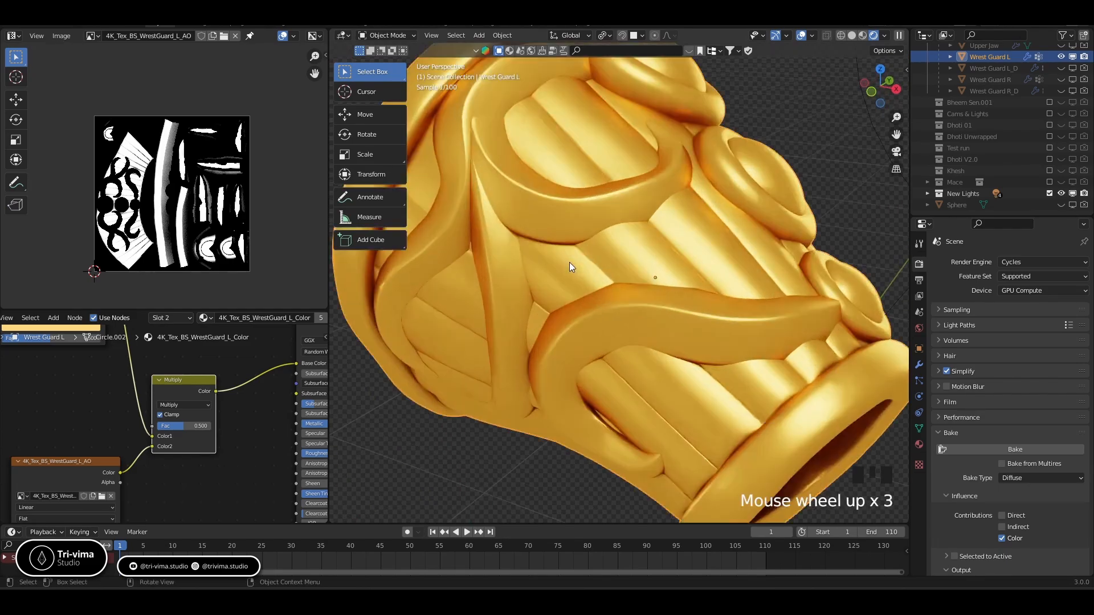
middle_click_drag(568, 264, 486, 297)
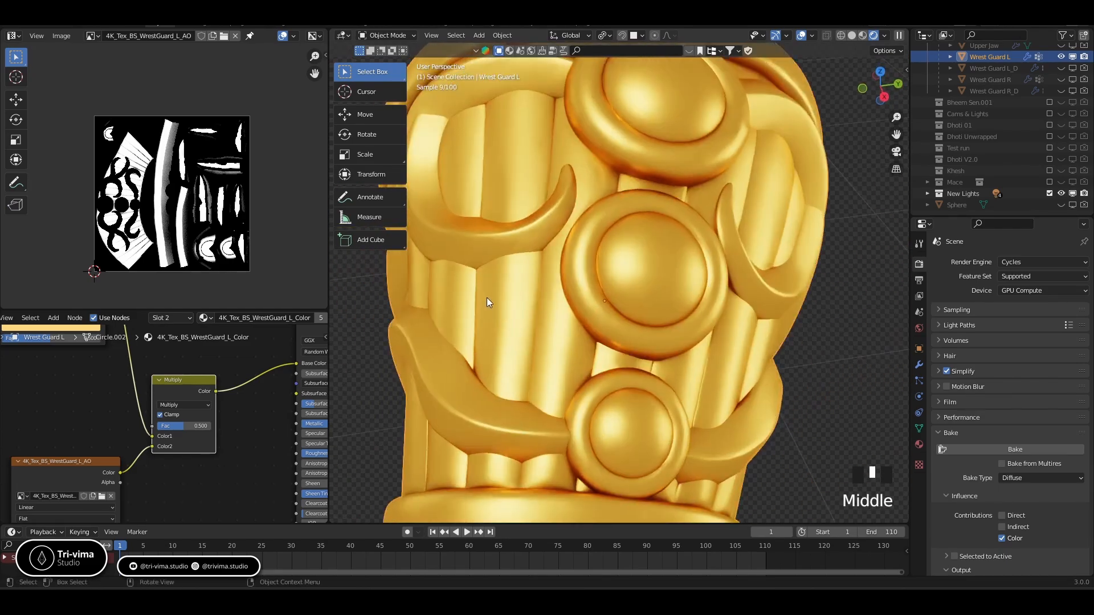
scroll(574, 278, "down", 5)
middle_click_drag(624, 377, 699, 354)
scroll(672, 364, "down", 1)
scroll(218, 462, "down", 13)
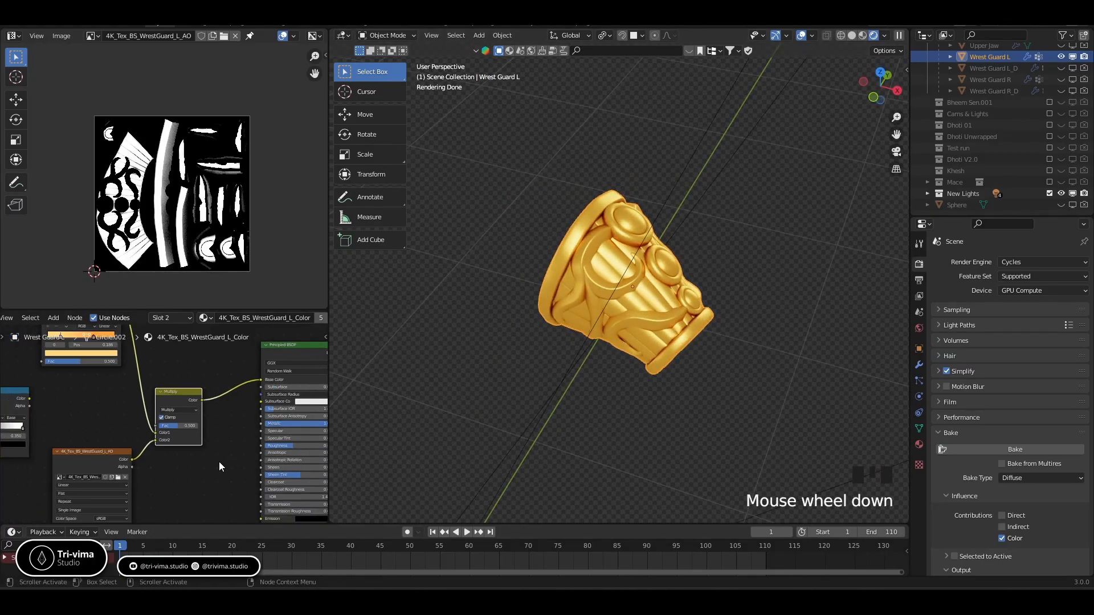
middle_click_drag(181, 476, 197, 484)
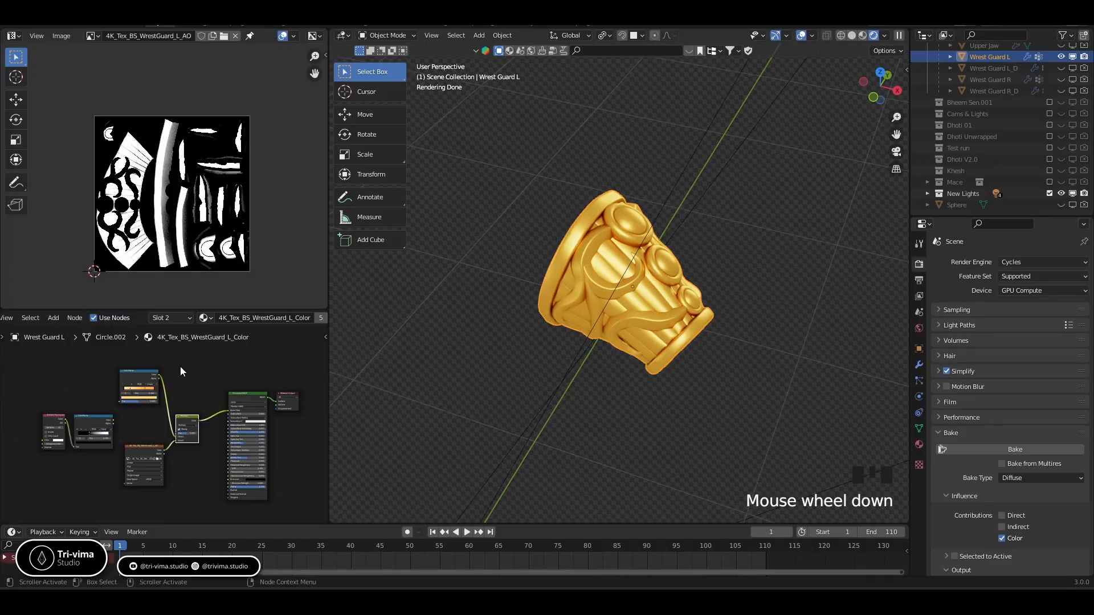
Remove the duplicate 4K_Tex_BS_WrestGuard_L_Color and Clay Shader 02 material slots from Wrest Guard L, and save the file
left_click(187, 318)
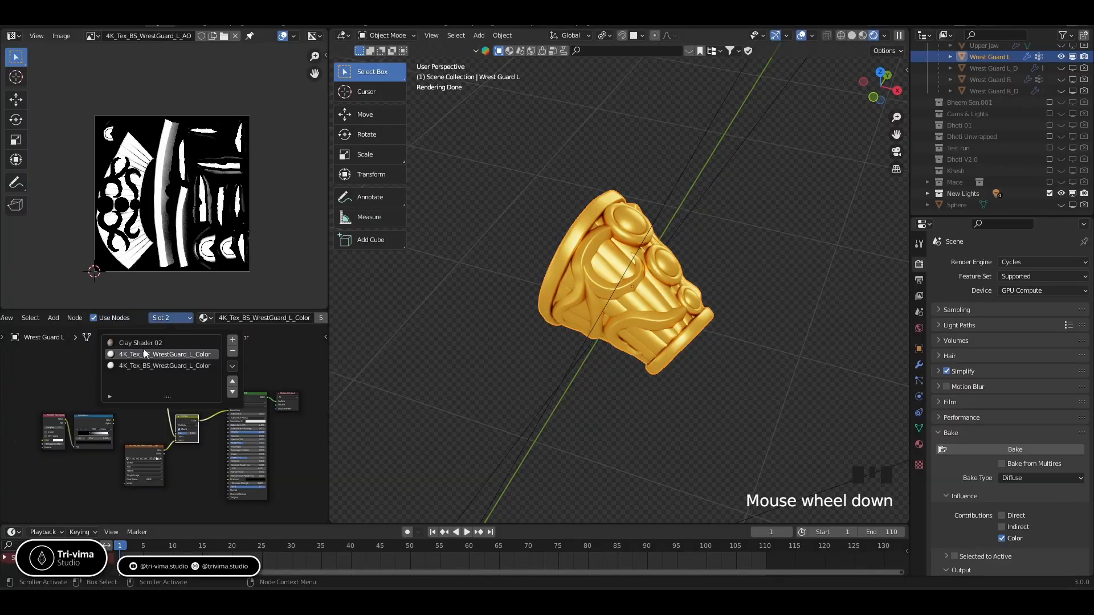
left_click(135, 366)
right_click(134, 366)
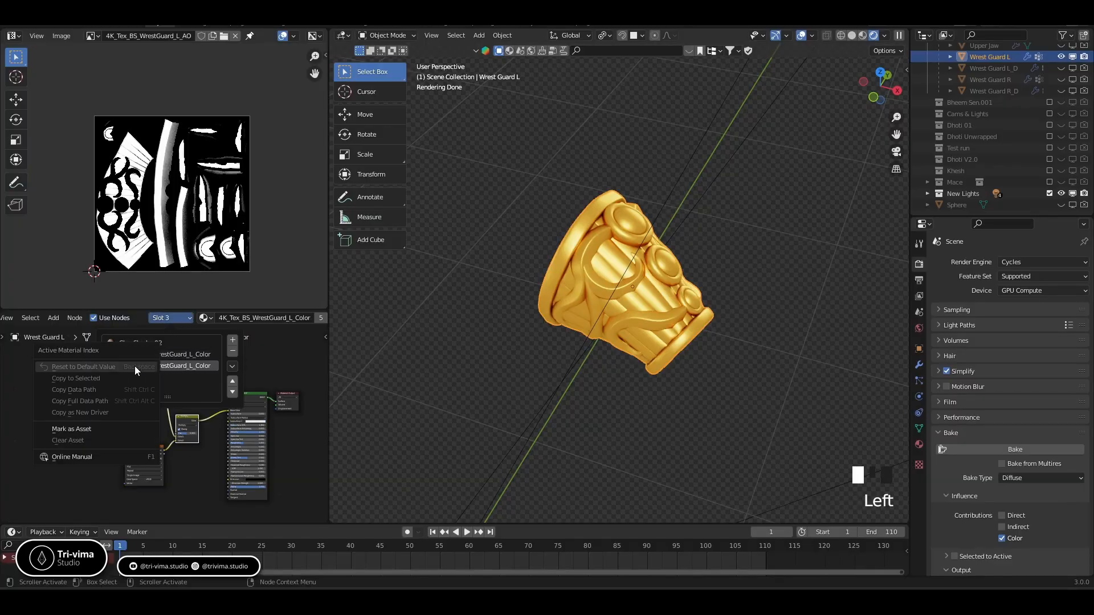
left_click(173, 318)
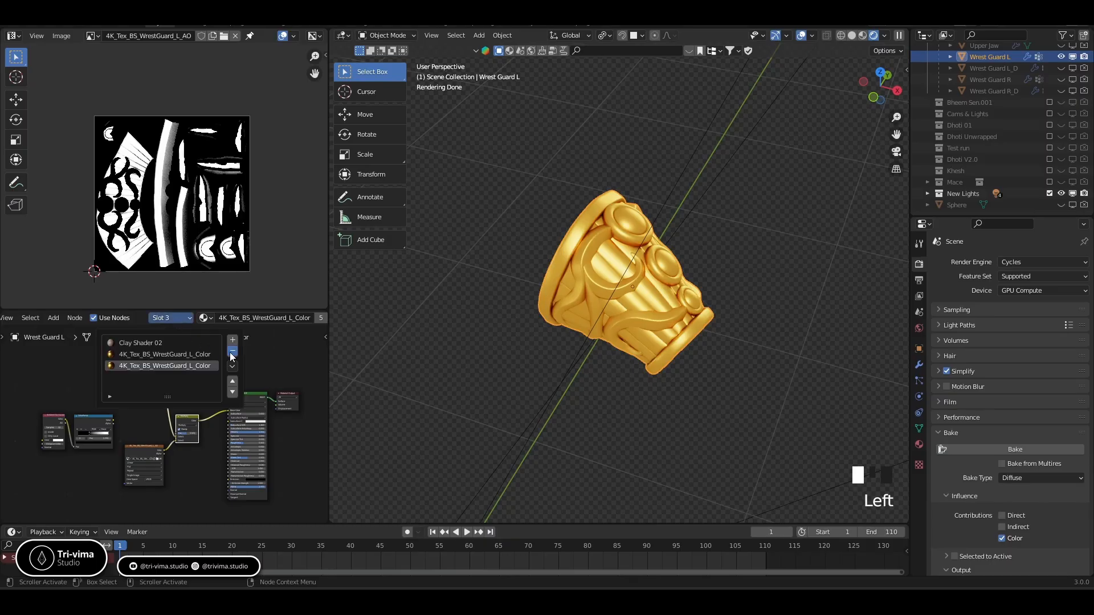
left_click(232, 352)
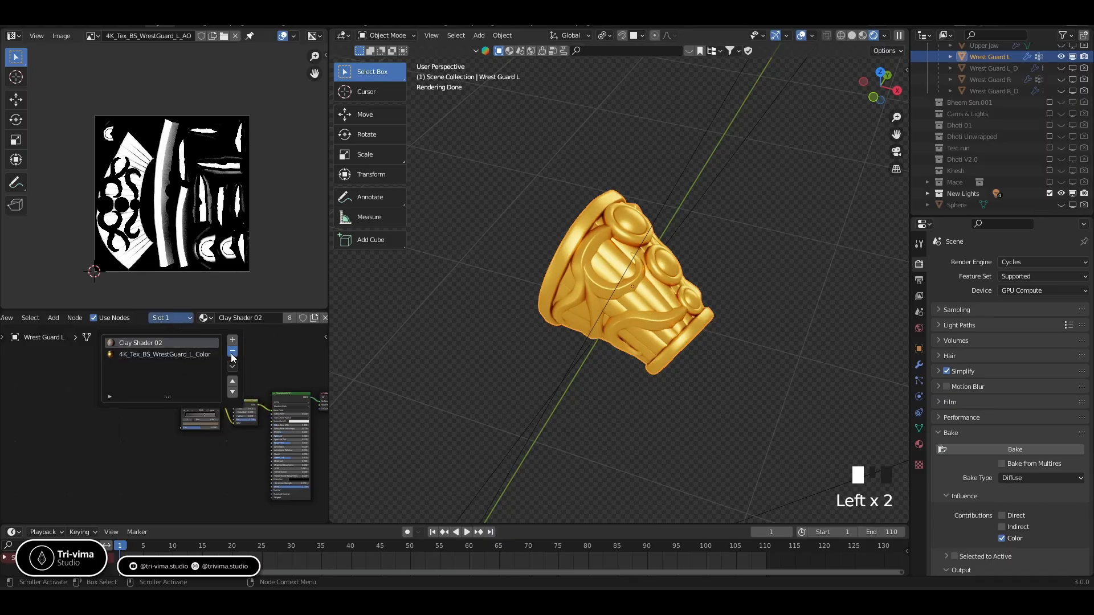
left_click(230, 353)
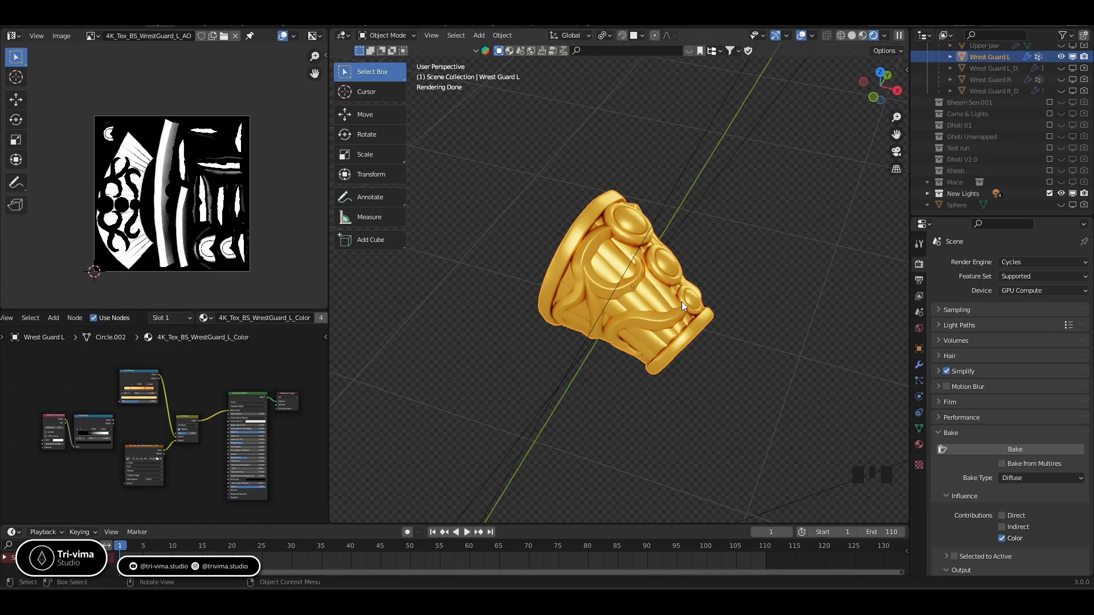
key("ctrl+s")
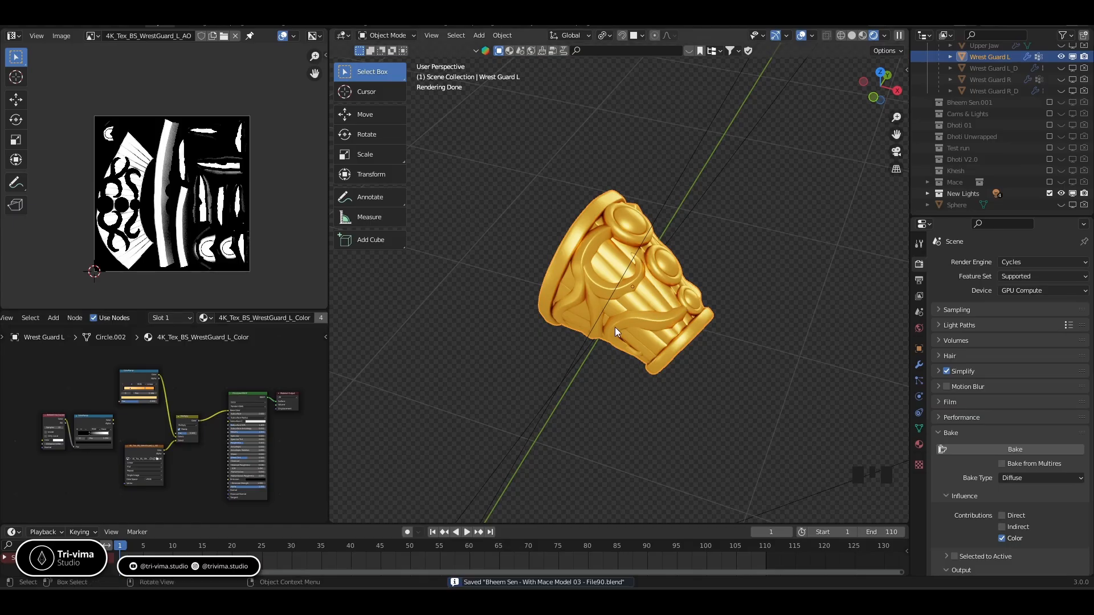
Disable the New Lights collection and show Wrest Guard R in place of Wrest Guard L, selected and framed in the 3D view
left_click(1049, 193)
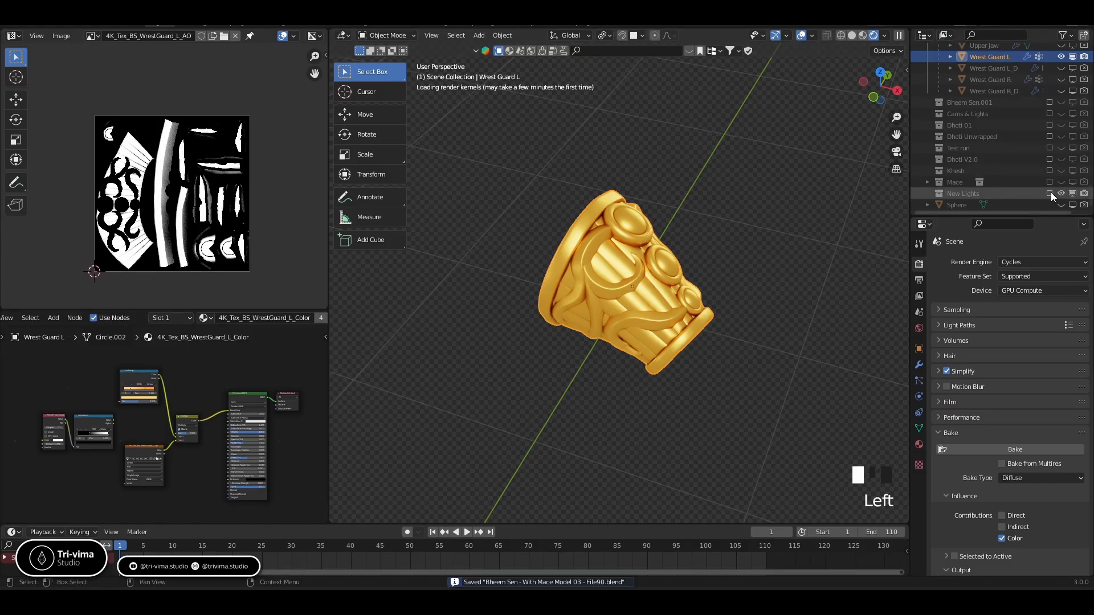
scroll(1063, 165, "up", 3)
left_click(1072, 148)
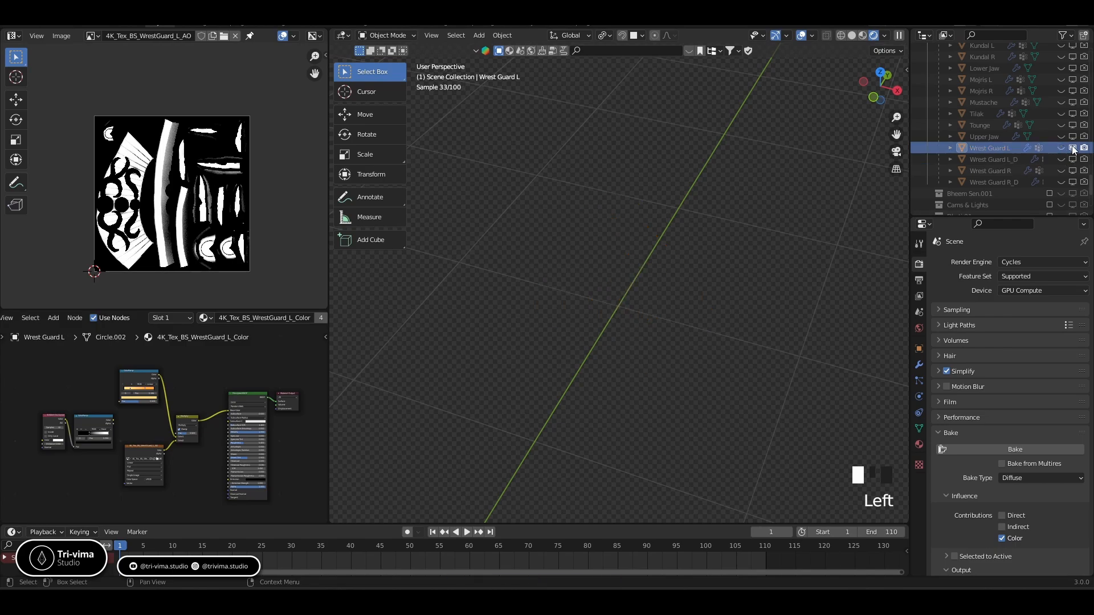
left_click(1061, 170)
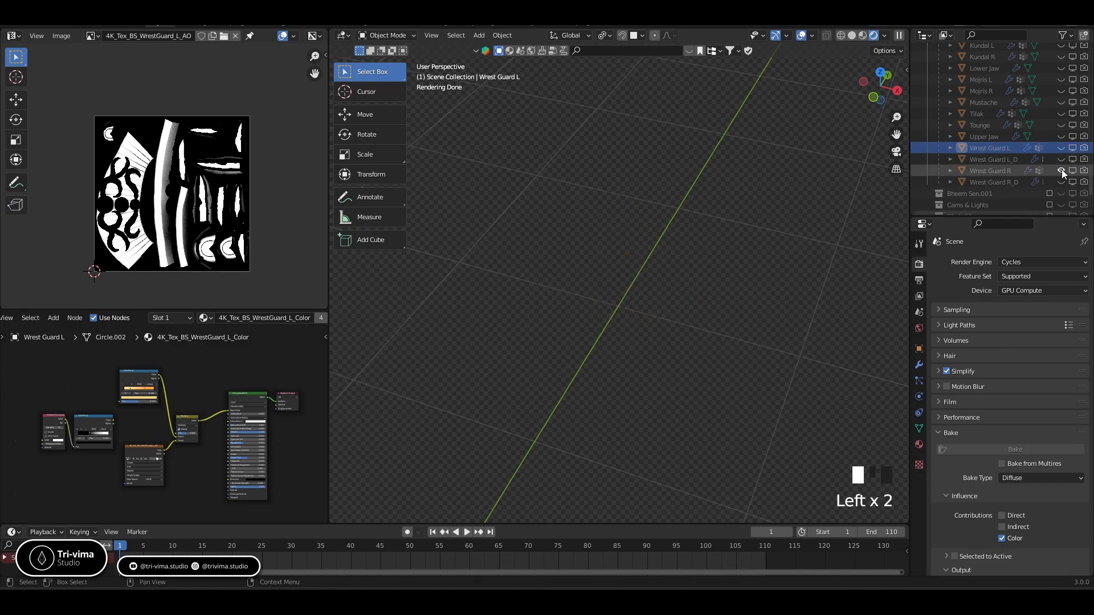
left_click(991, 169)
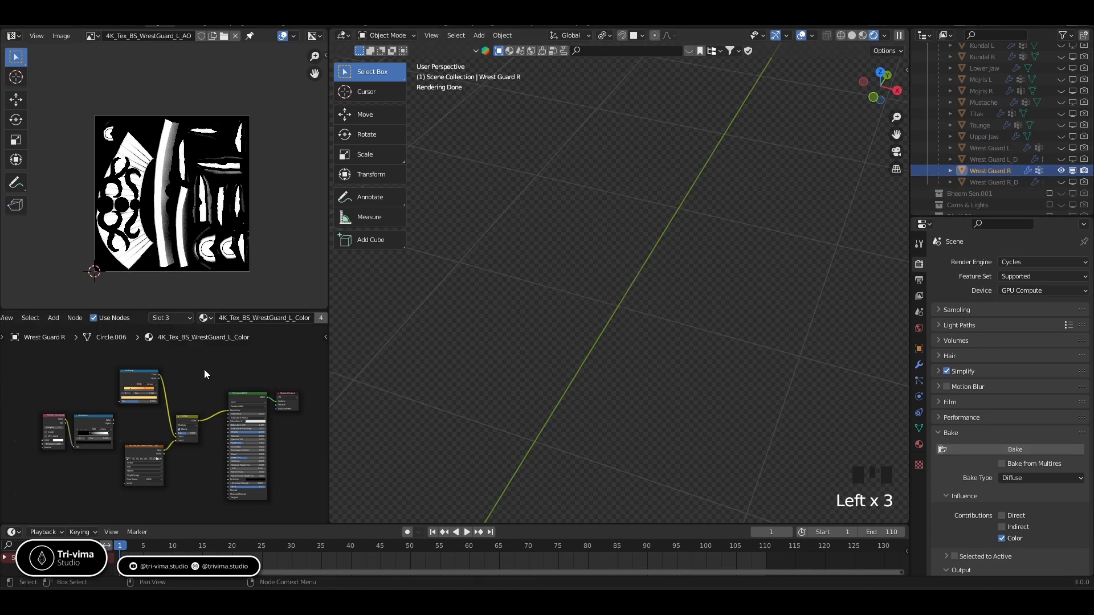
middle_click_drag(204, 369, 163, 380)
scroll(558, 308, "down", 11)
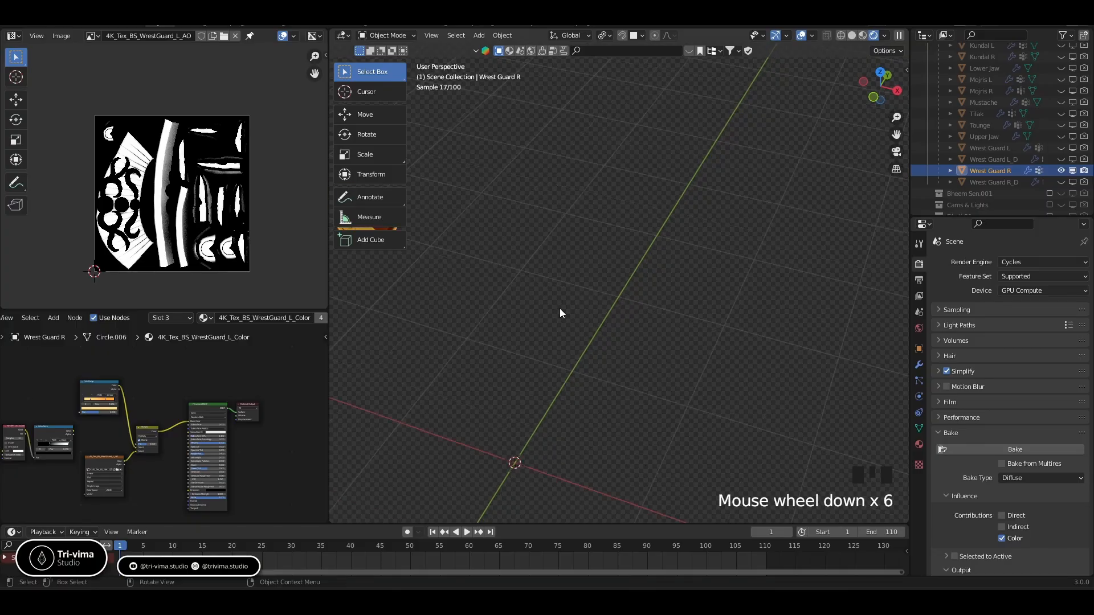
left_click(506, 257)
key("KP_Decimal")
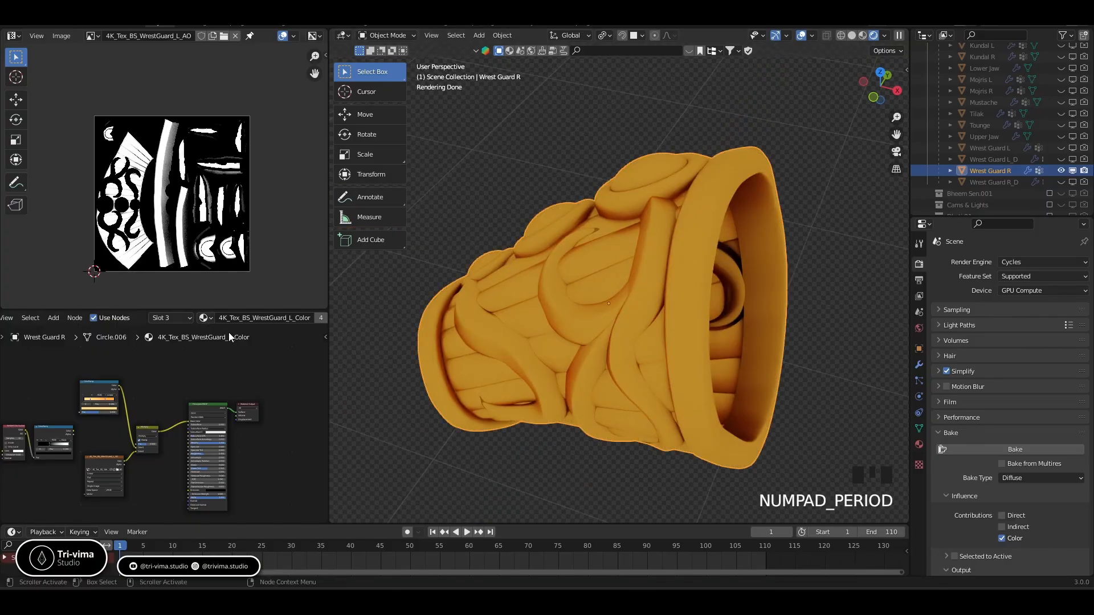
Make Wrest Guard R's slot 3 material a single-user copy and name it 4K_Tex_BS_WrestGuard_R_Color
scroll(241, 320, "right", 5)
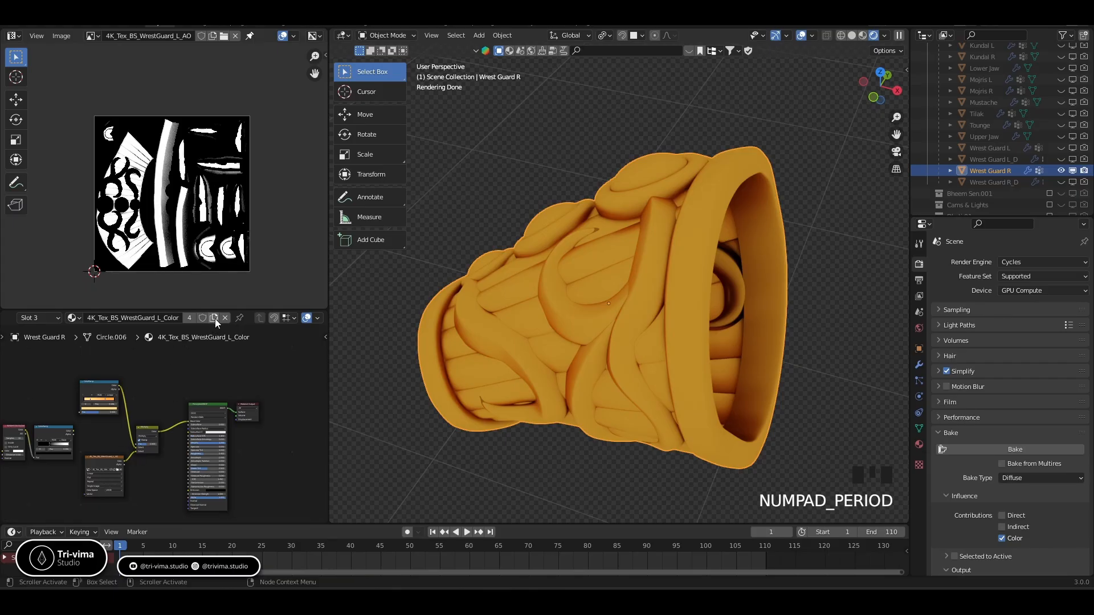
left_click(215, 319)
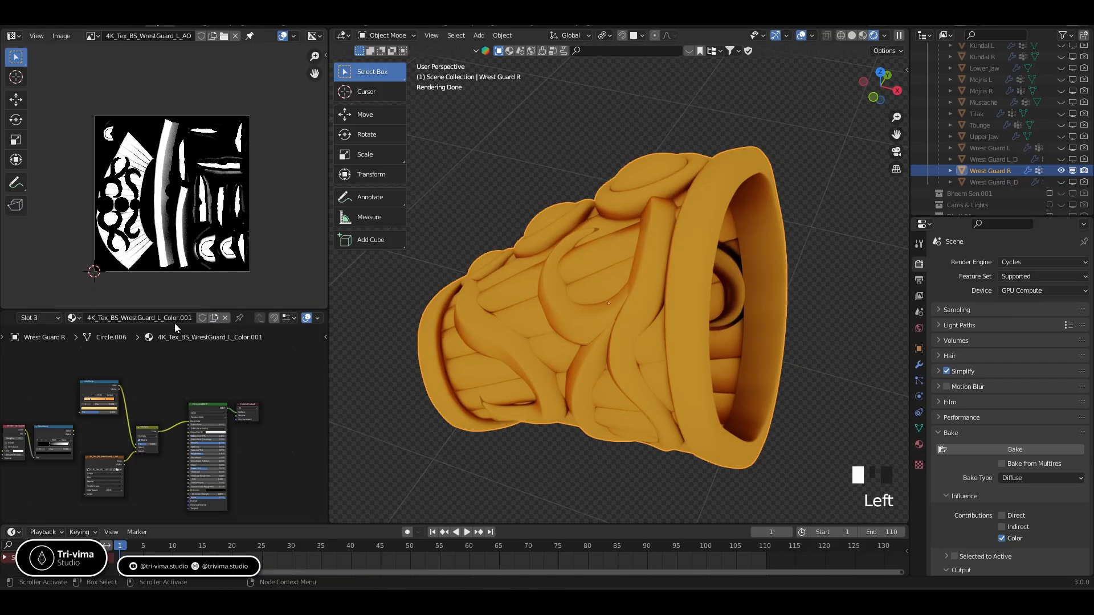
left_click(158, 321)
double_click(160, 320)
type("R")
key("Return")
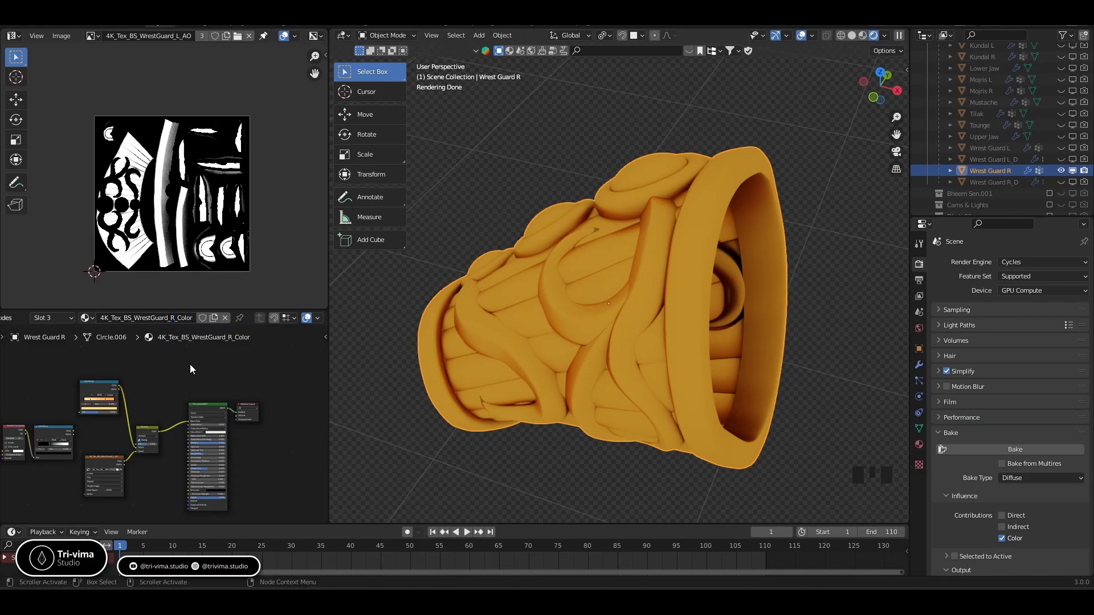
Delete the left guard's AO image texture node and feed Base Color from the black-and-white ColorRamp instead of the Multiply node
left_click(105, 460)
key("x")
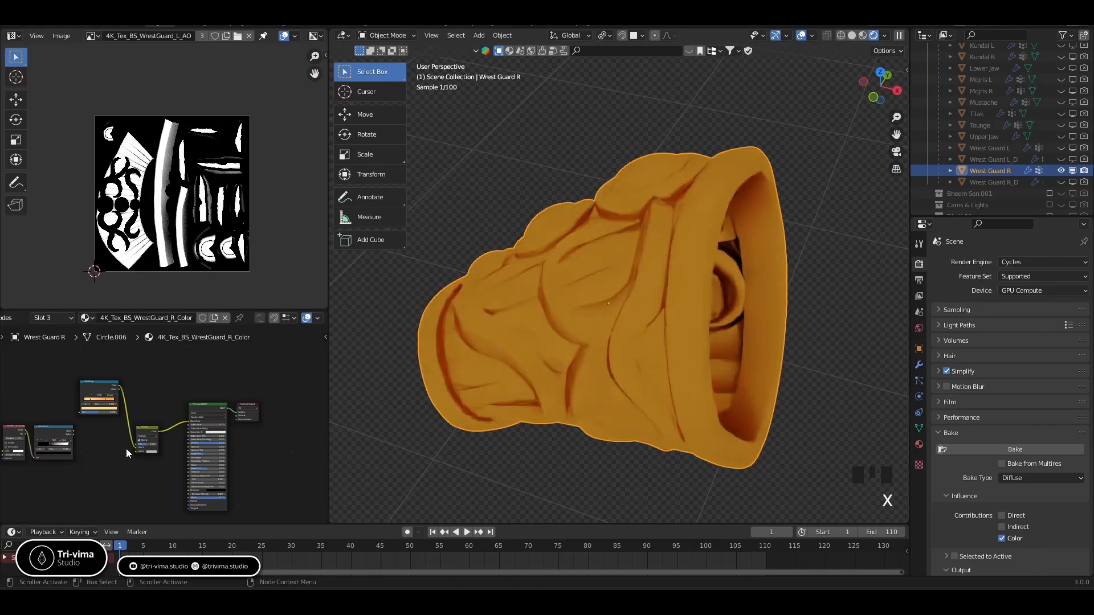
right_click_drag(172, 419, 170, 438, "ctrl")
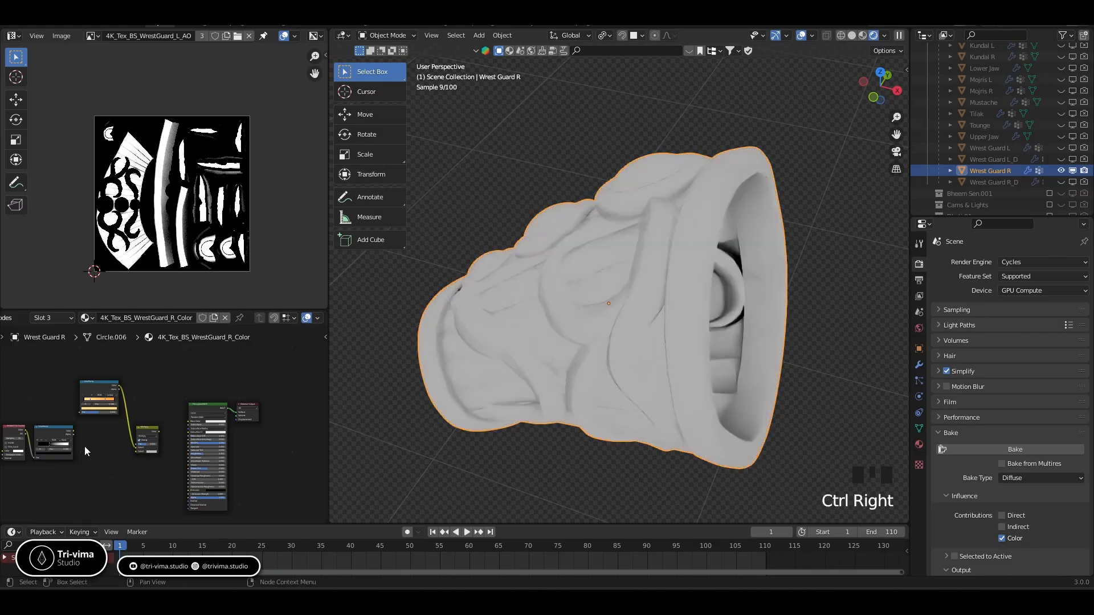
left_click_drag(72, 432, 189, 423)
Replace the Principled BSDF with a new default one, linked to the Material Output with the black-and-white ColorRamp as its Base Color
scroll(201, 446, "up", 10)
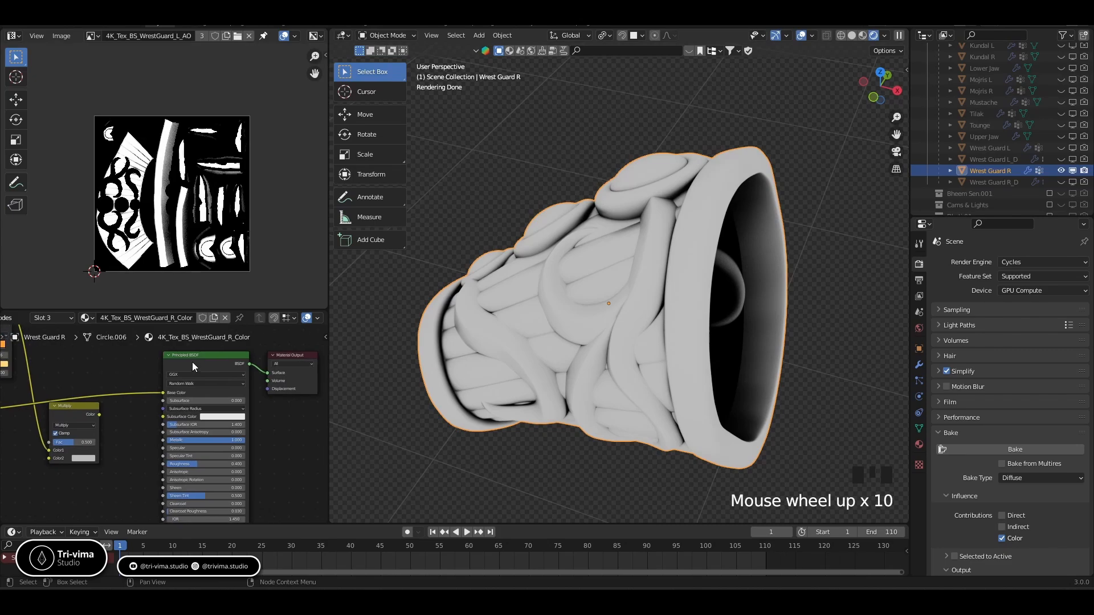
left_click(193, 361)
key("x")
key("shift+a")
left_click(192, 362)
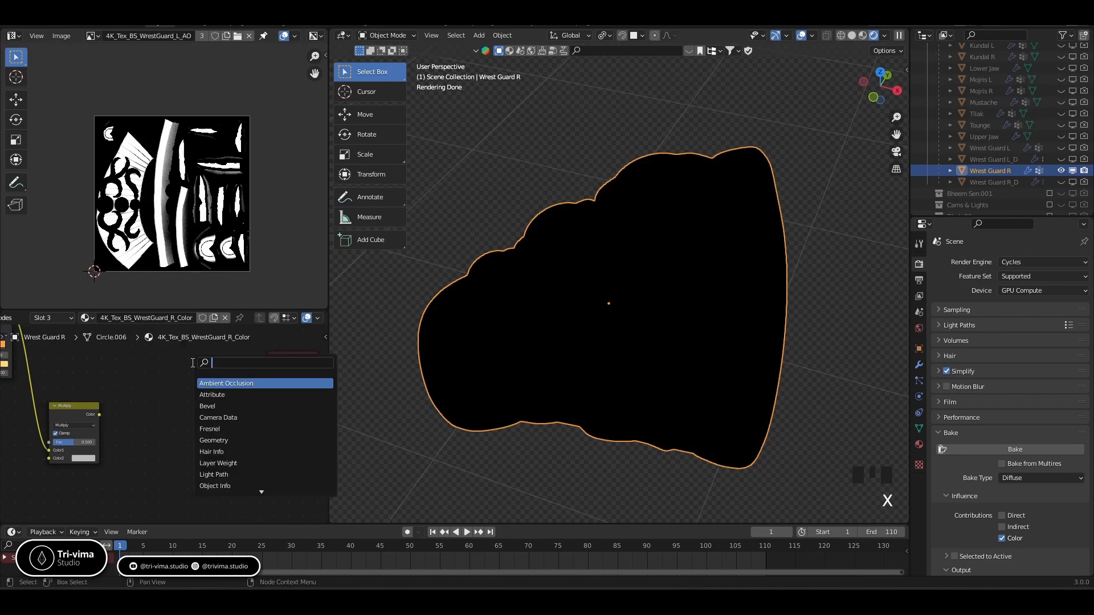
type("pri")
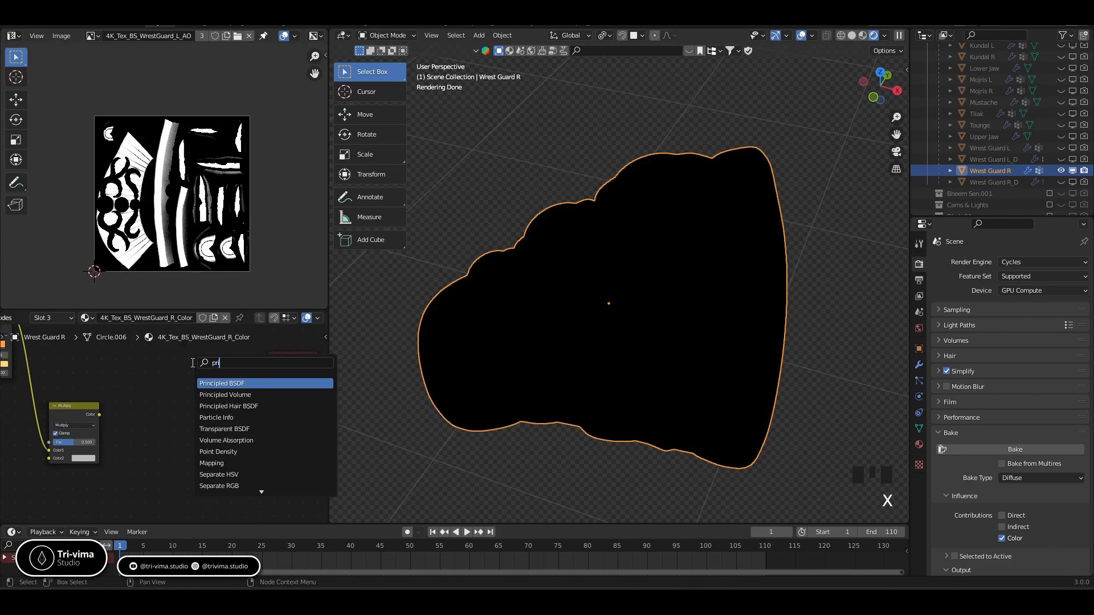
type("n")
left_click(203, 383)
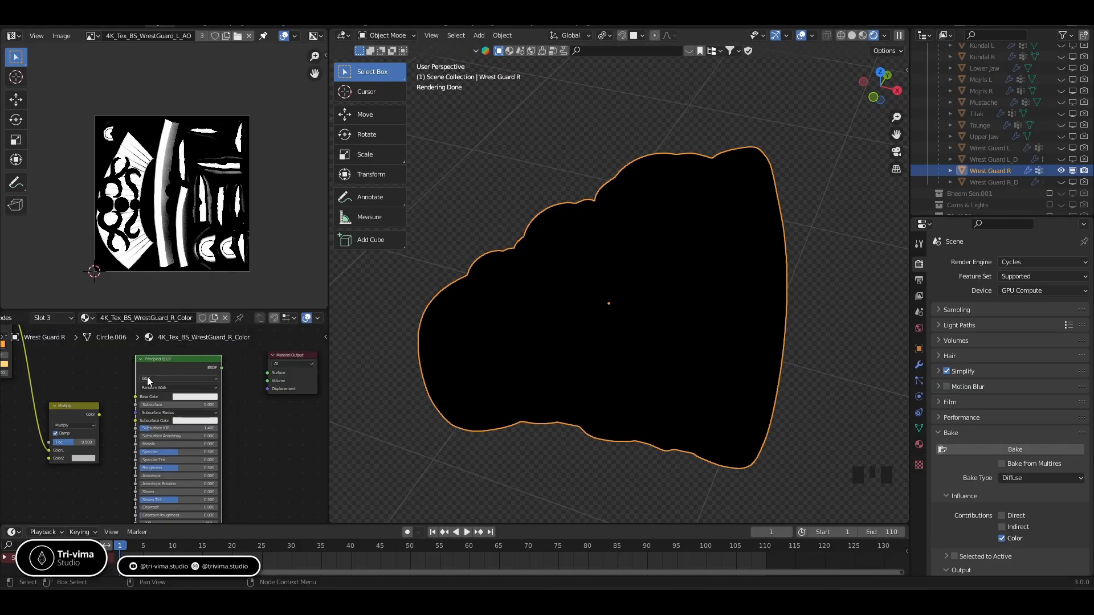
left_click_drag(221, 368, 267, 374)
middle_click_drag(102, 382, 192, 389)
scroll(193, 388, "down", 5)
left_click_drag(53, 421, 207, 409)
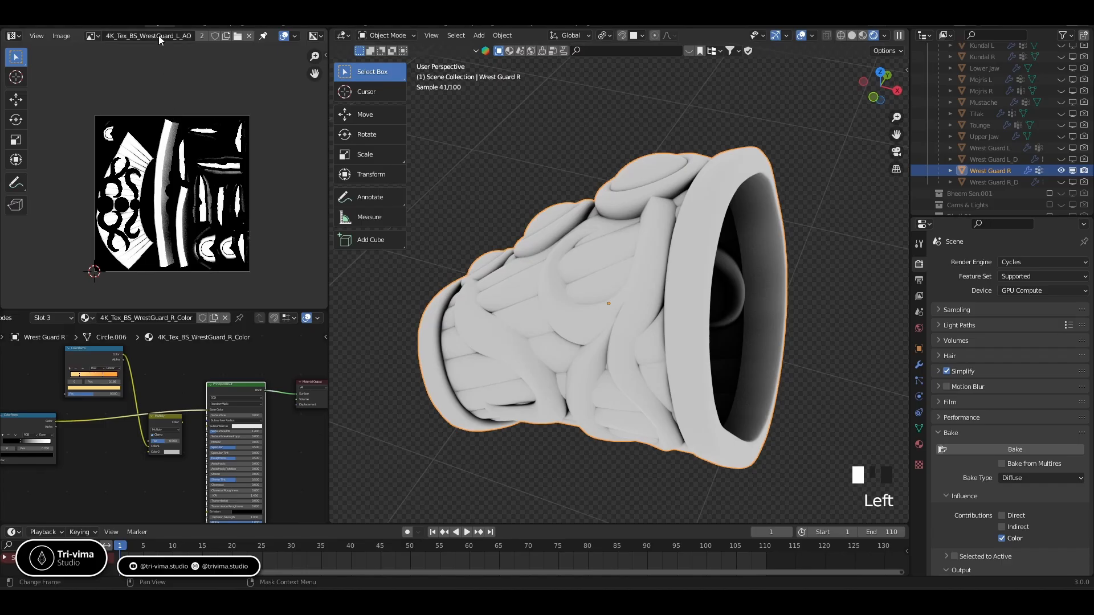
Create a blank 4096 x 4096 px image named 4K_Tex_BS_WrestGuard_R_AO
double_click(158, 35)
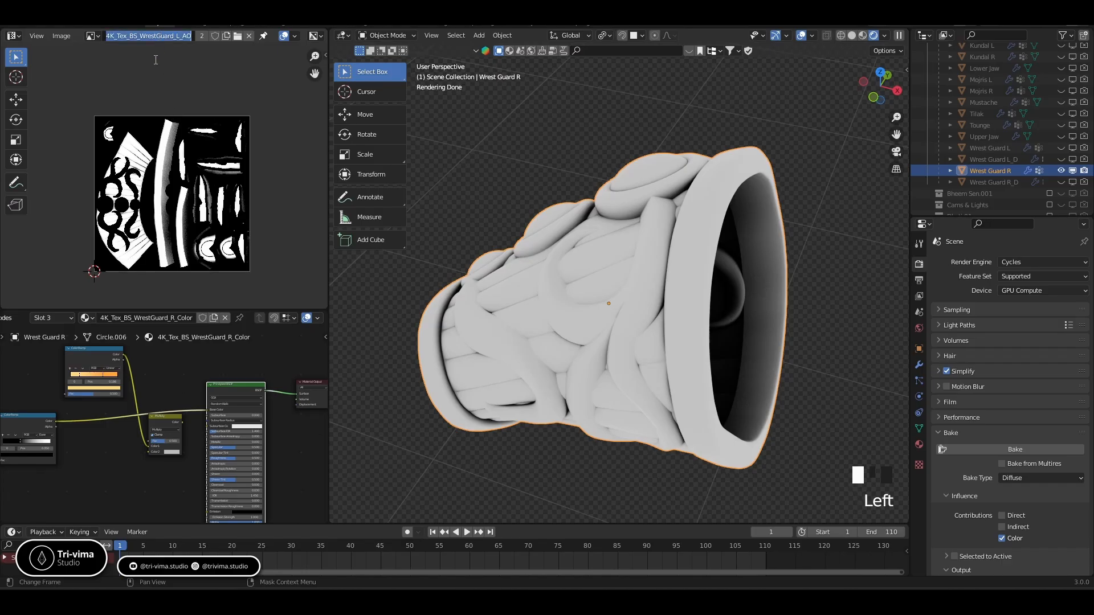
left_click(215, 85)
left_click(225, 36)
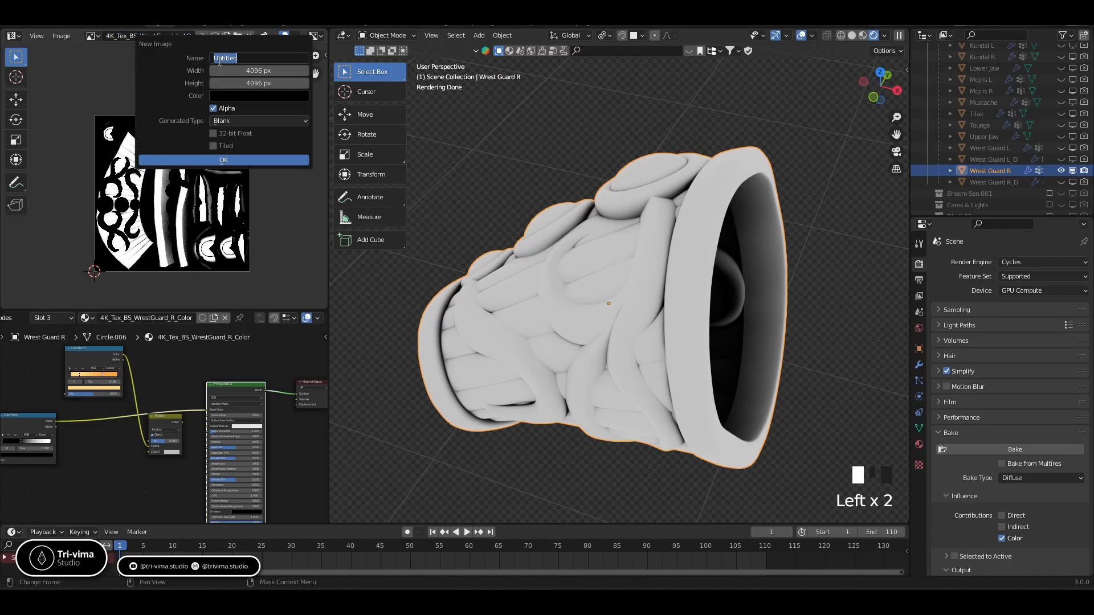
type("4K_Tex_BS_WrestGuard_L_AO")
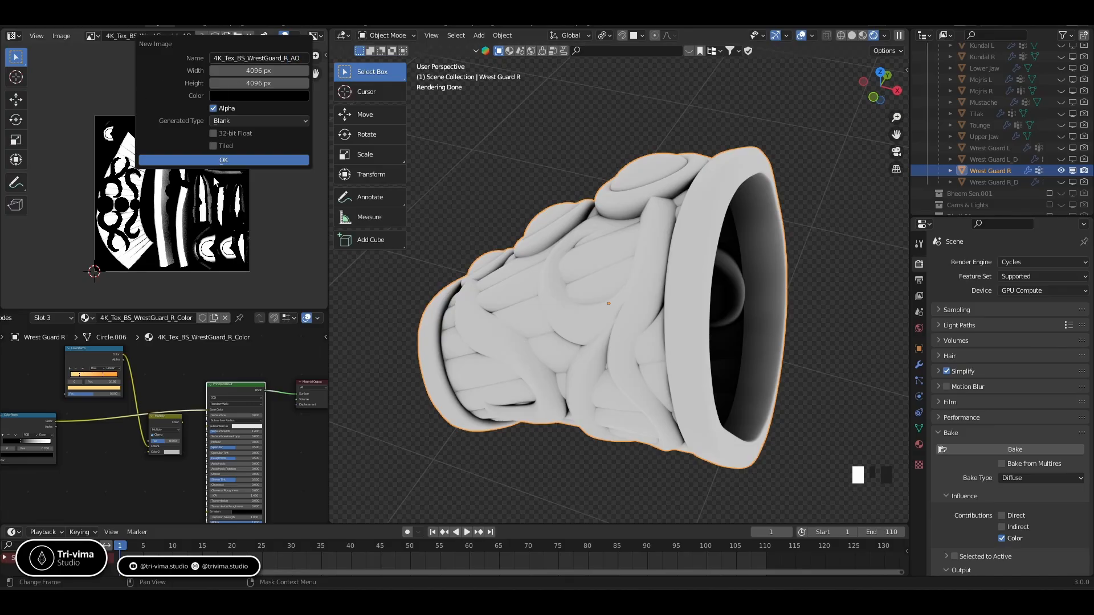
left_click(207, 160)
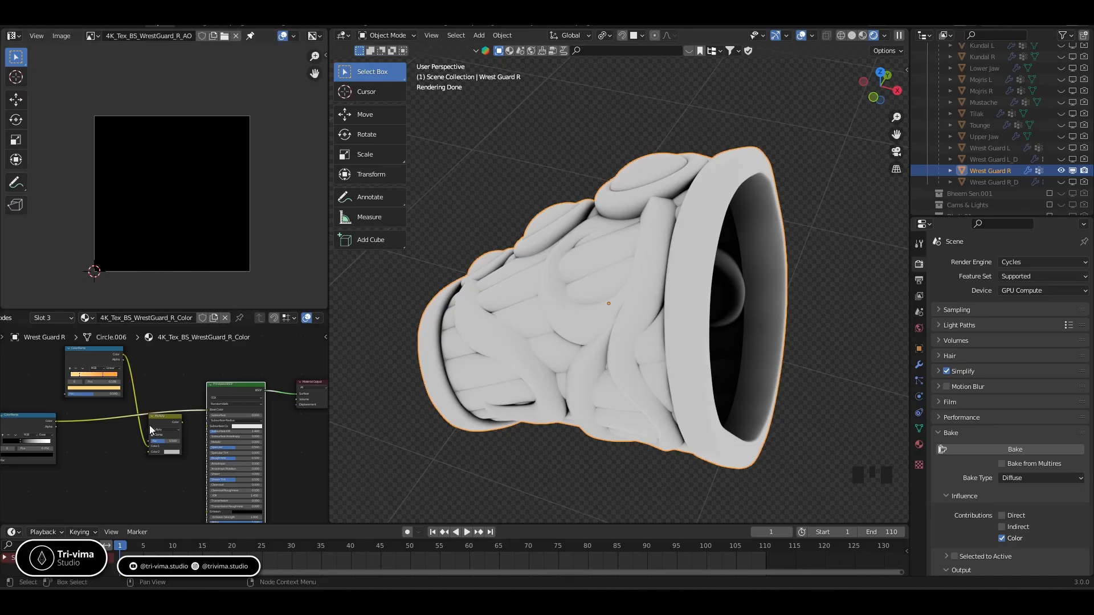
Move the Multiply node up slightly and add an Image Texture node below the black-and-white ColorRamp
scroll(131, 487, "up", 4)
middle_click_drag(131, 486, 185, 465)
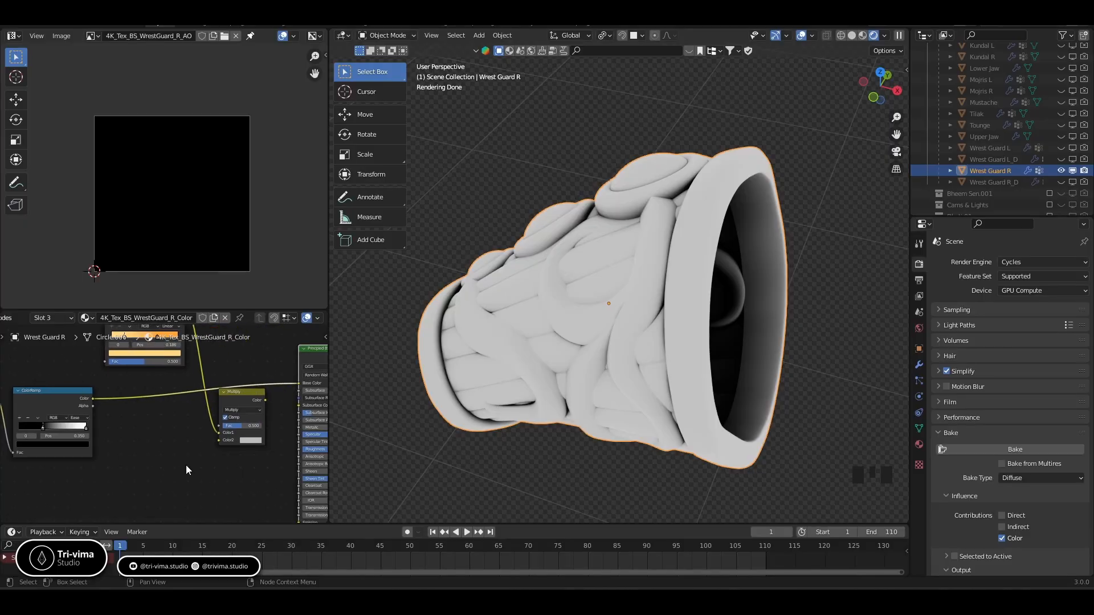
left_click_drag(236, 400, 220, 369)
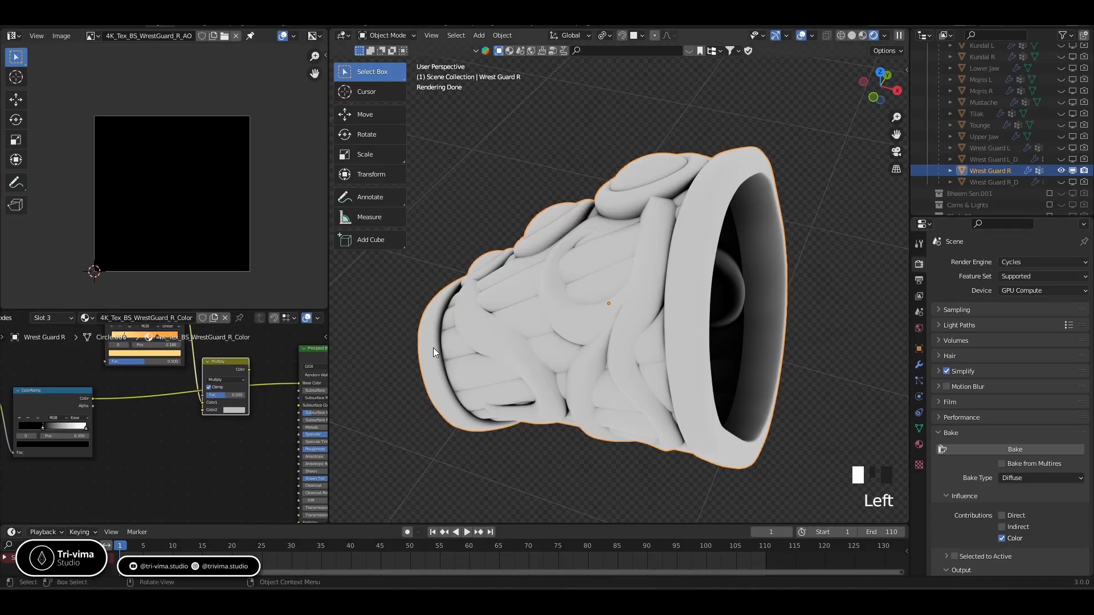
key("shift+a")
type("im")
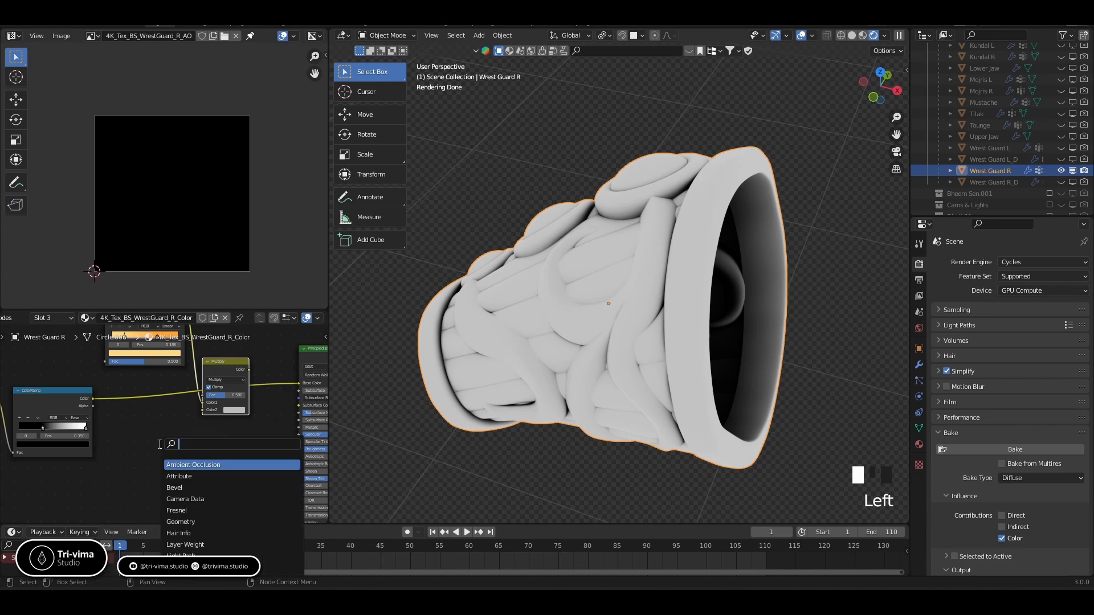
type("age")
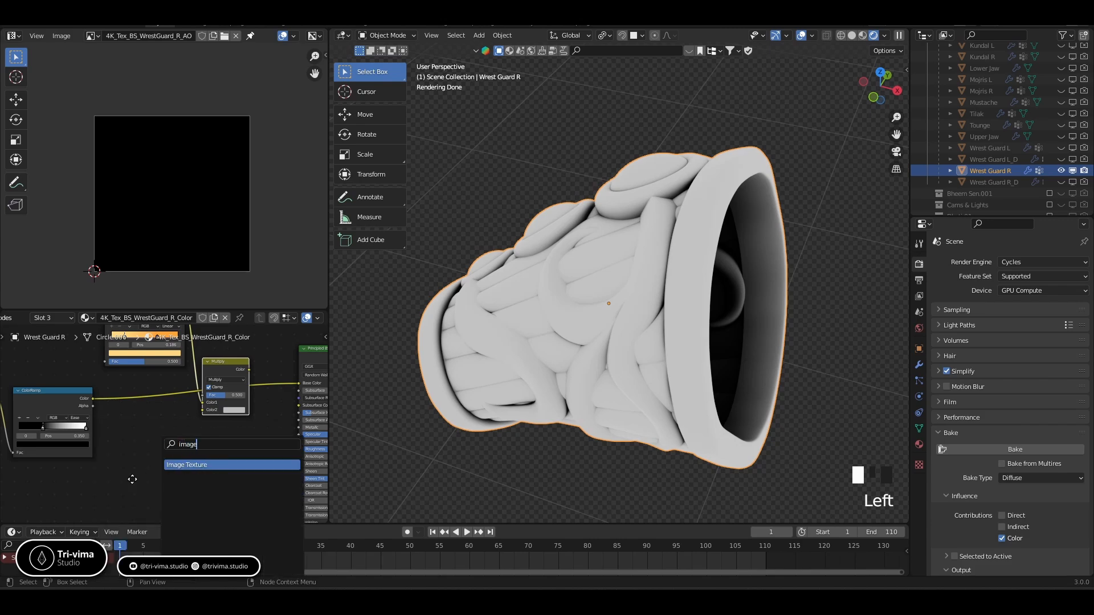
key("Return")
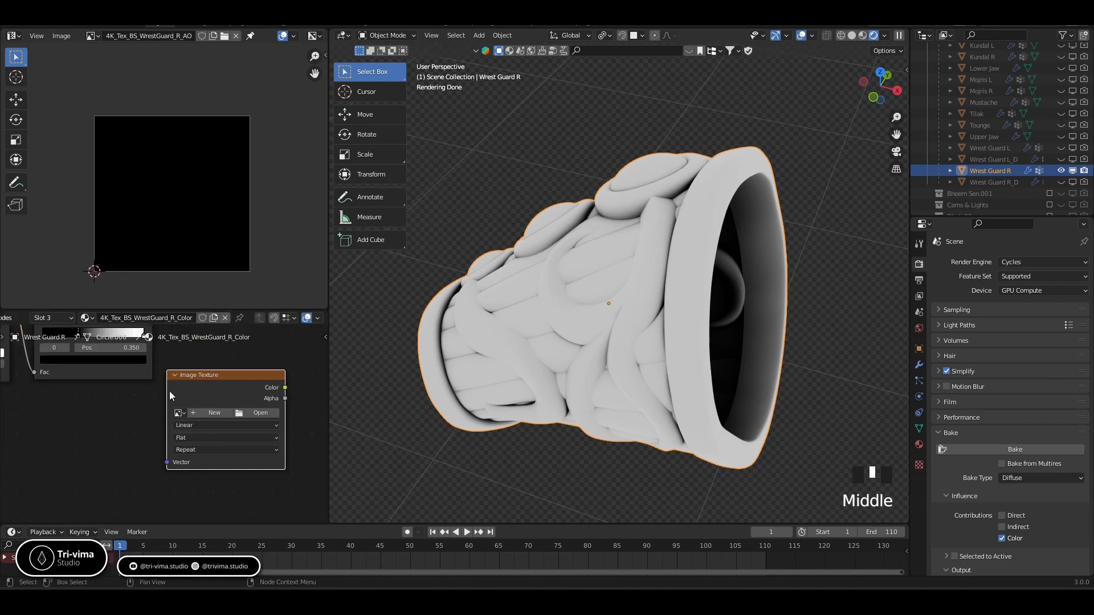
left_click(169, 391)
Assign the 4K_Tex_BS_WrestGuard_R_AO image to the new Image Texture node
scroll(171, 393, "up", 2)
left_click(183, 408)
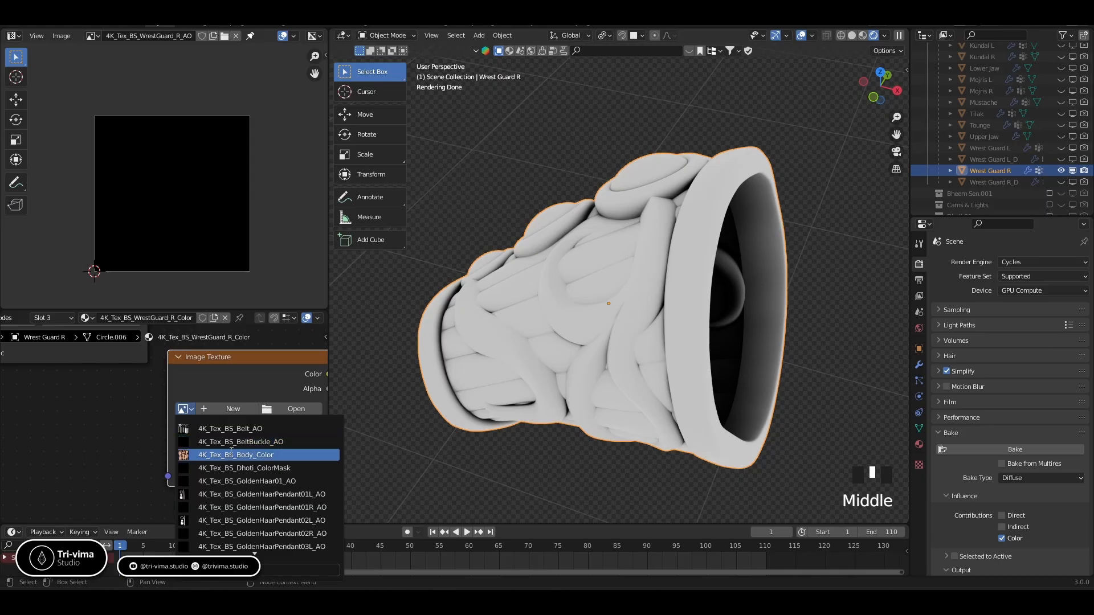
scroll(231, 450, "down", 20)
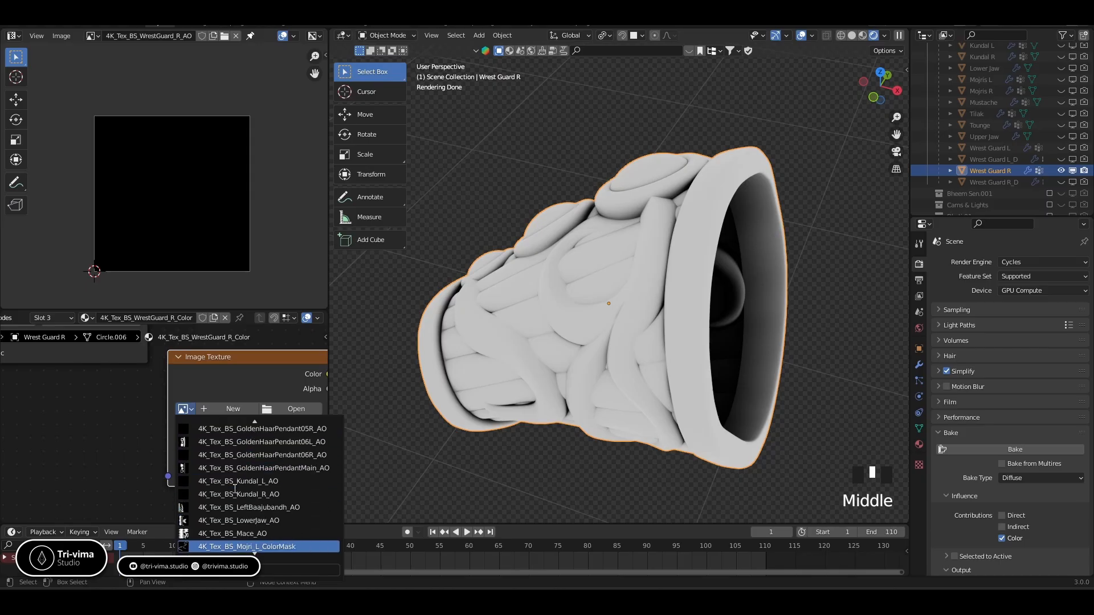
scroll(235, 489, "down", 9)
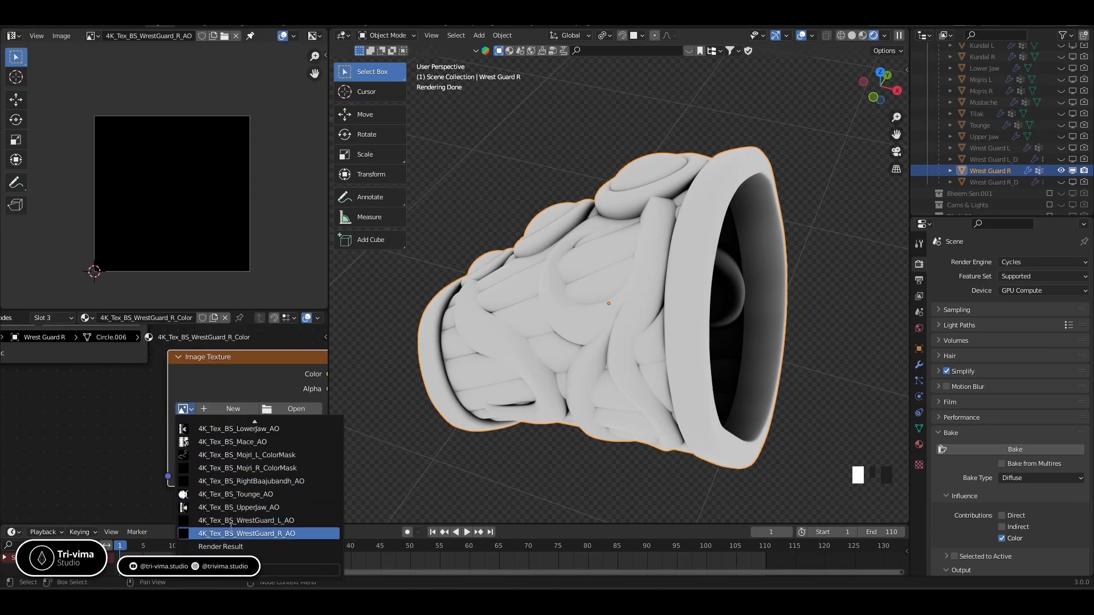
left_click(237, 534)
middle_click_drag(77, 446, 0, 555)
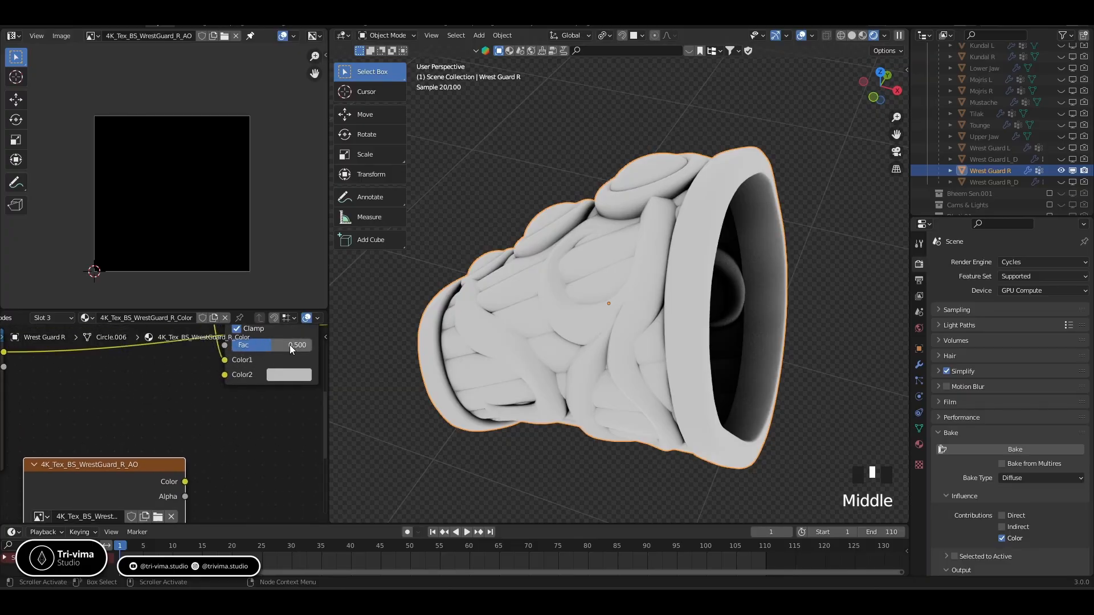
Show Wrest Guard R's UV layout in Edit Mode and collapse its MeshDeform and Armature modifiers
key("Tab")
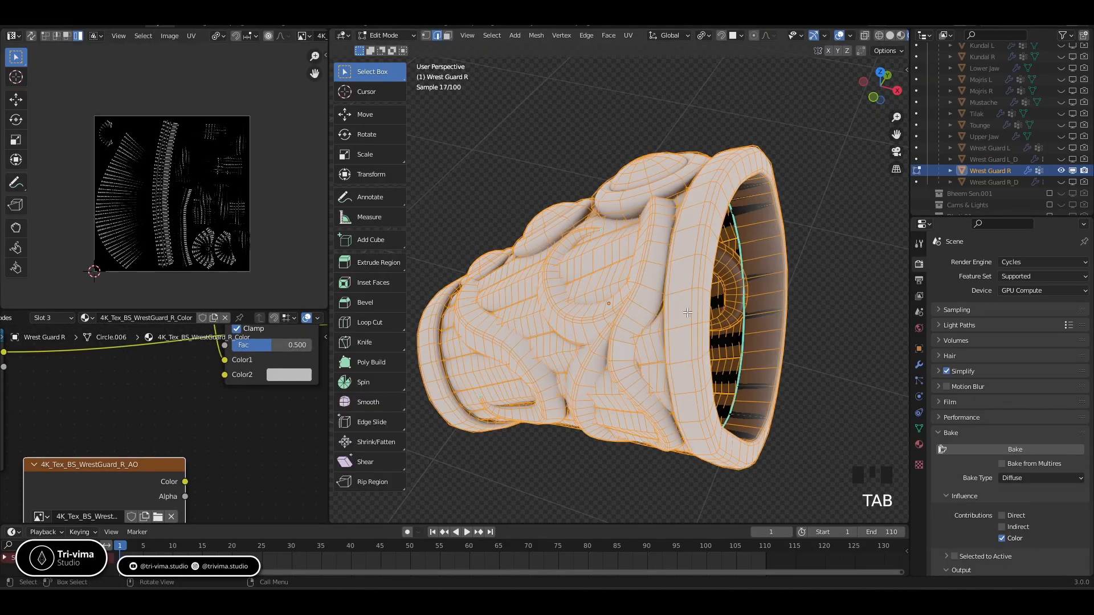
left_click(918, 365)
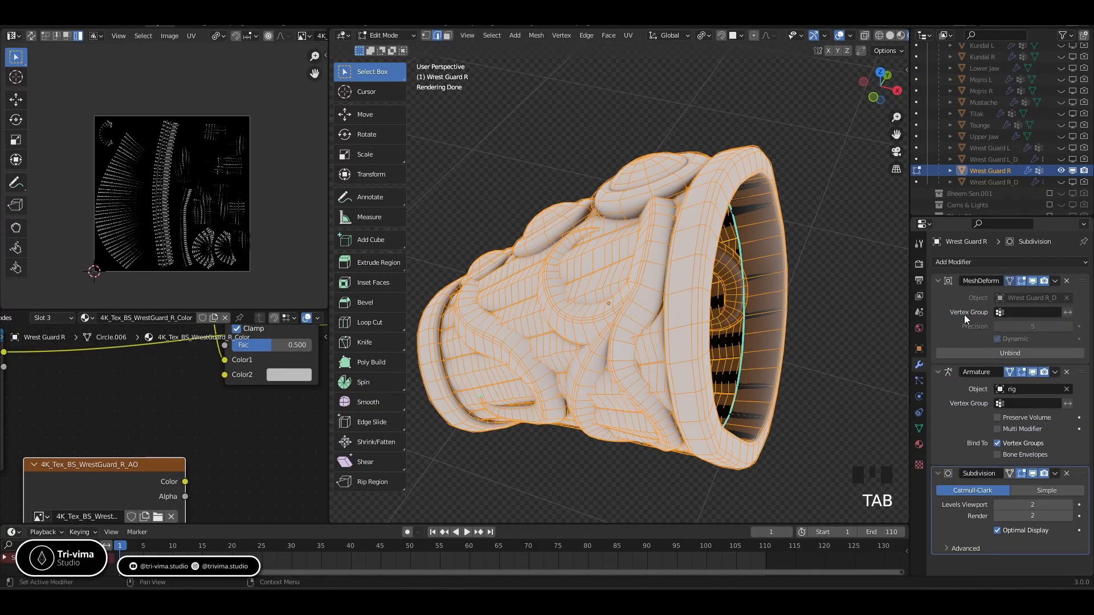
left_click(938, 281)
left_click(937, 296)
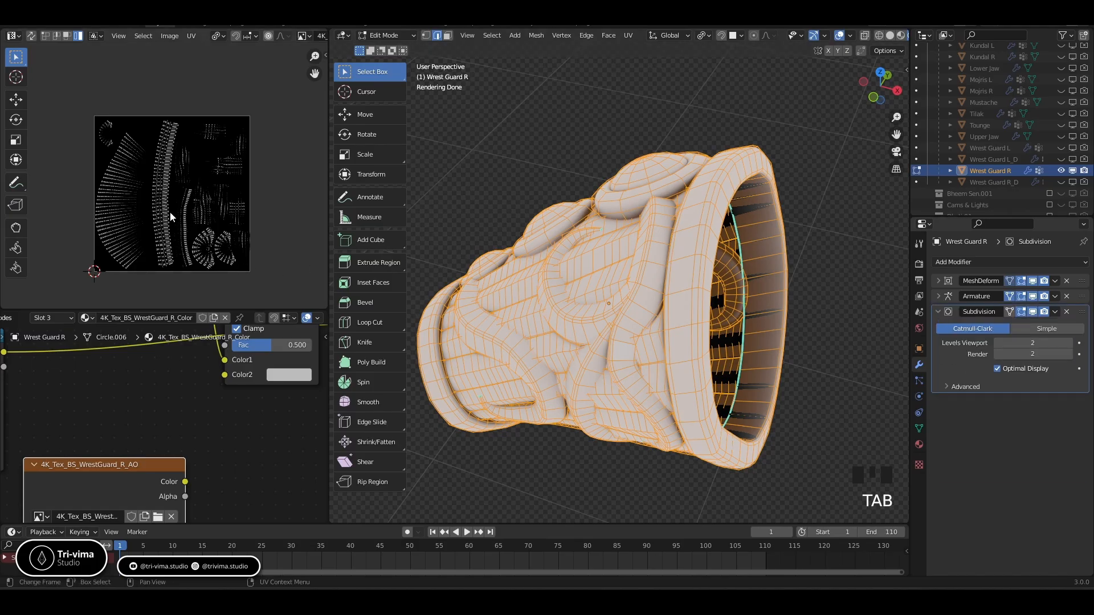
scroll(153, 206, "up", 5)
scroll(152, 206, "down", 5)
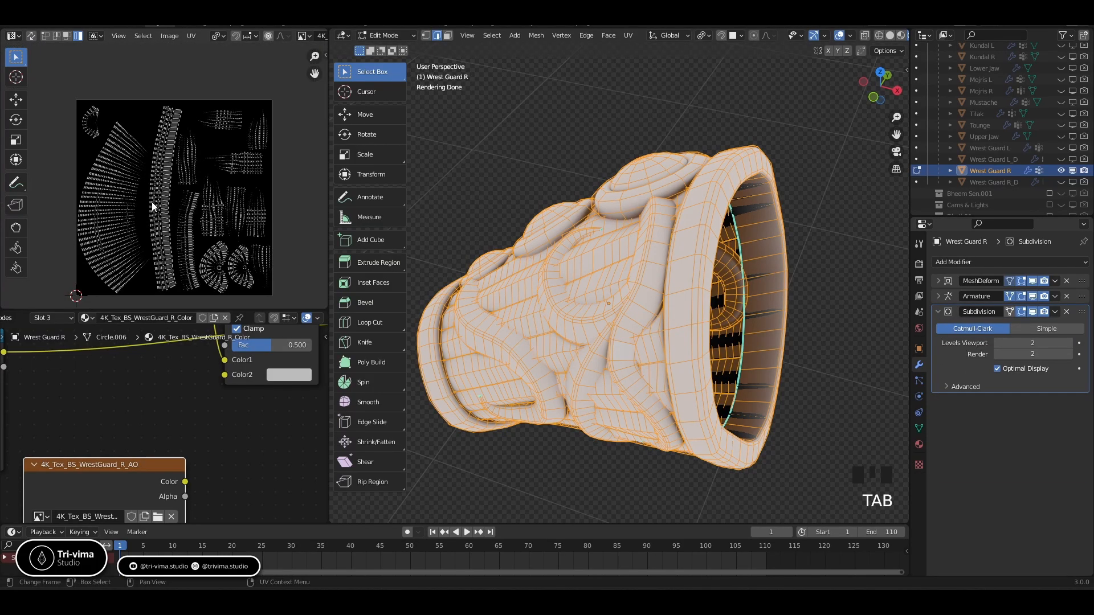
key("Tab")
key("Tab")
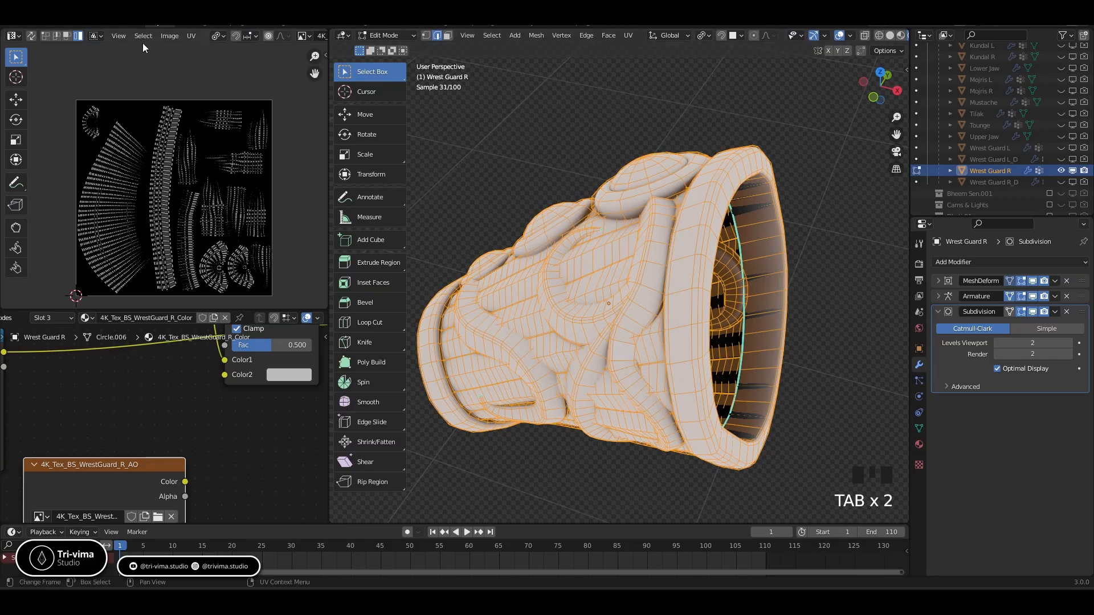
Export Wrest Guard R's UV layout as a 4096 x 4096 PNG to the Baked UVs folder, using the material name 4K_Tex_BS_WrestGuard_R_Color
left_click(191, 36)
left_click(172, 318)
key("ctrl+c")
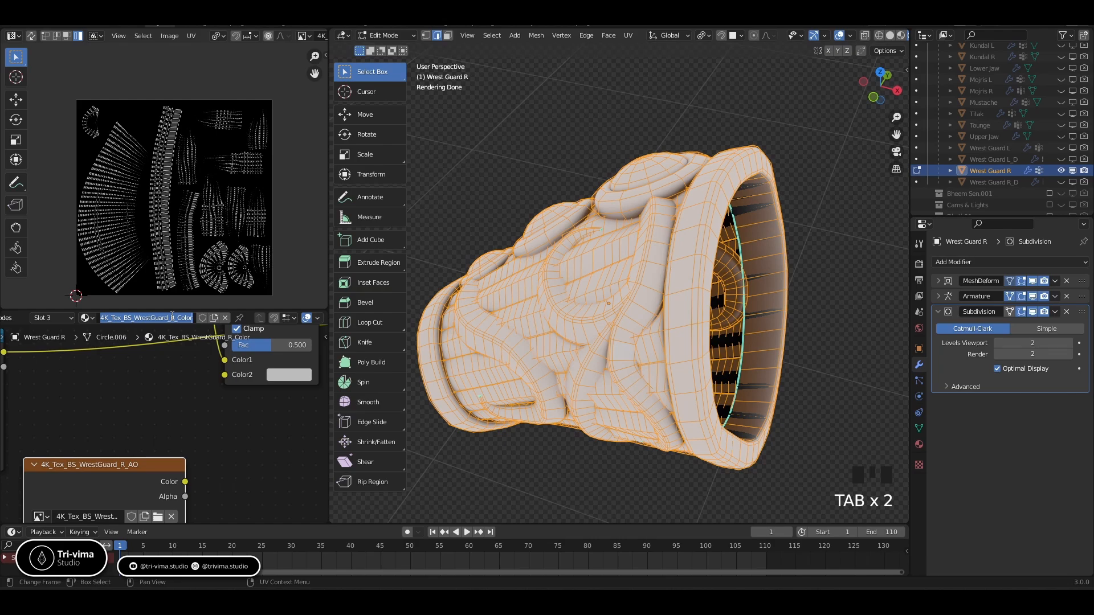
key("Left")
key("Left")
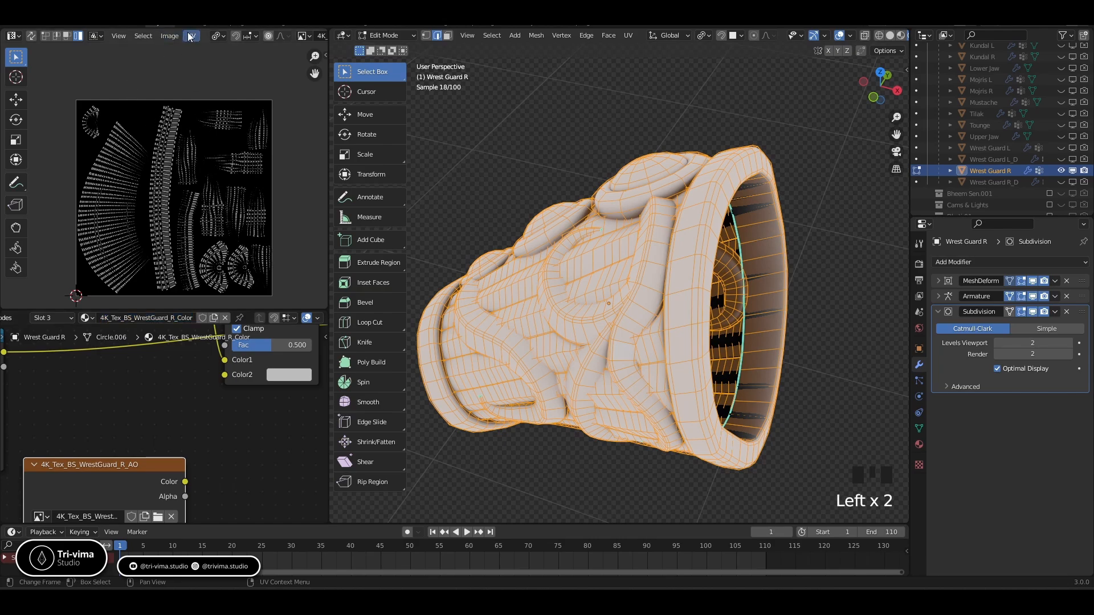
left_click(190, 35)
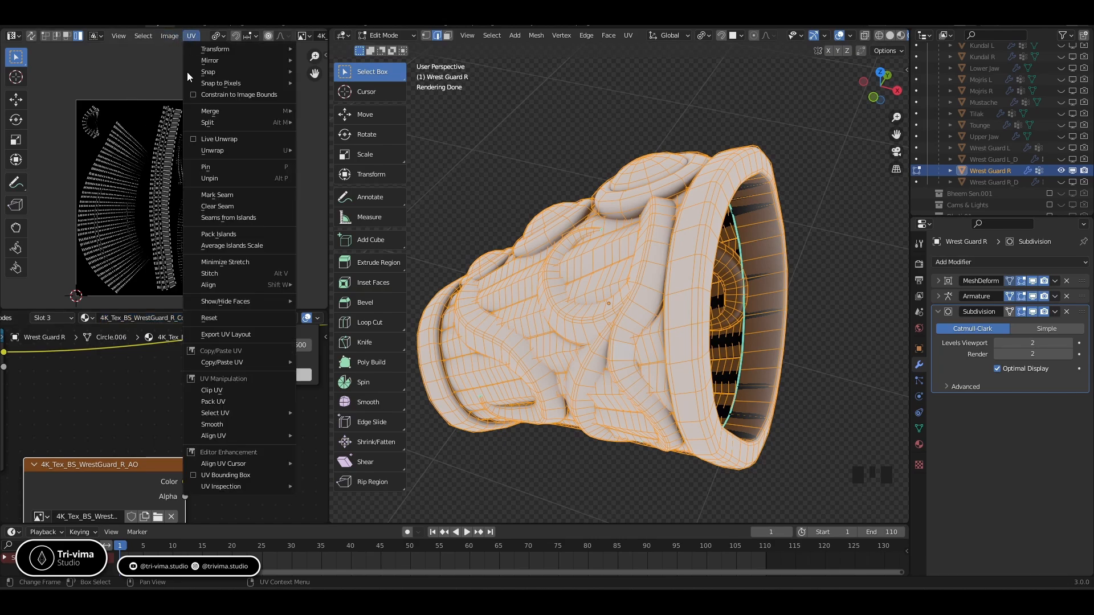
left_click(216, 336)
left_click(263, 406)
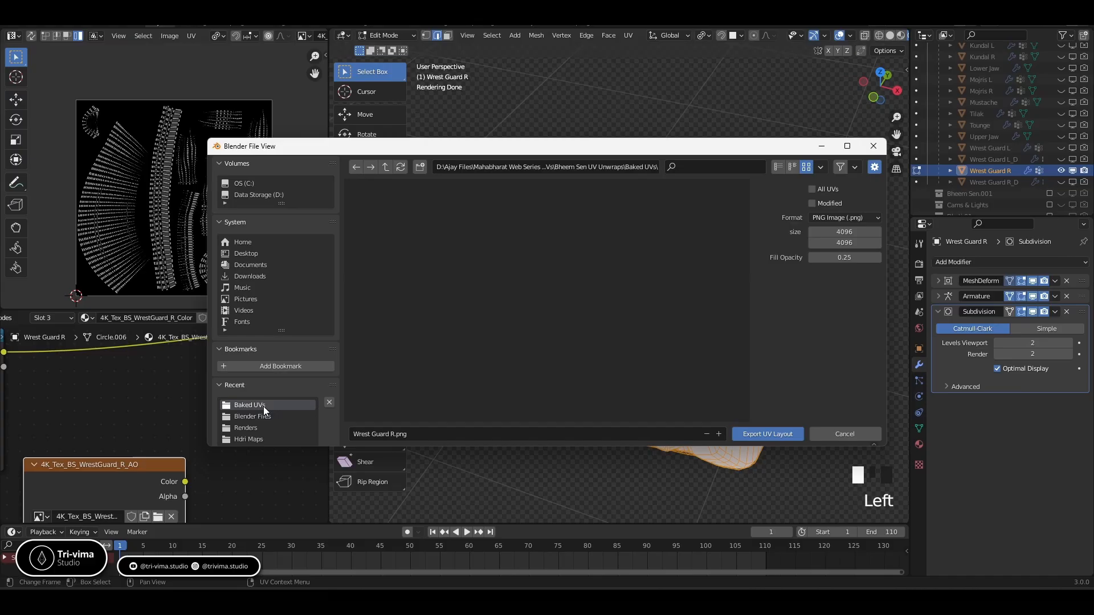
left_click(493, 436)
key("ctrl+v")
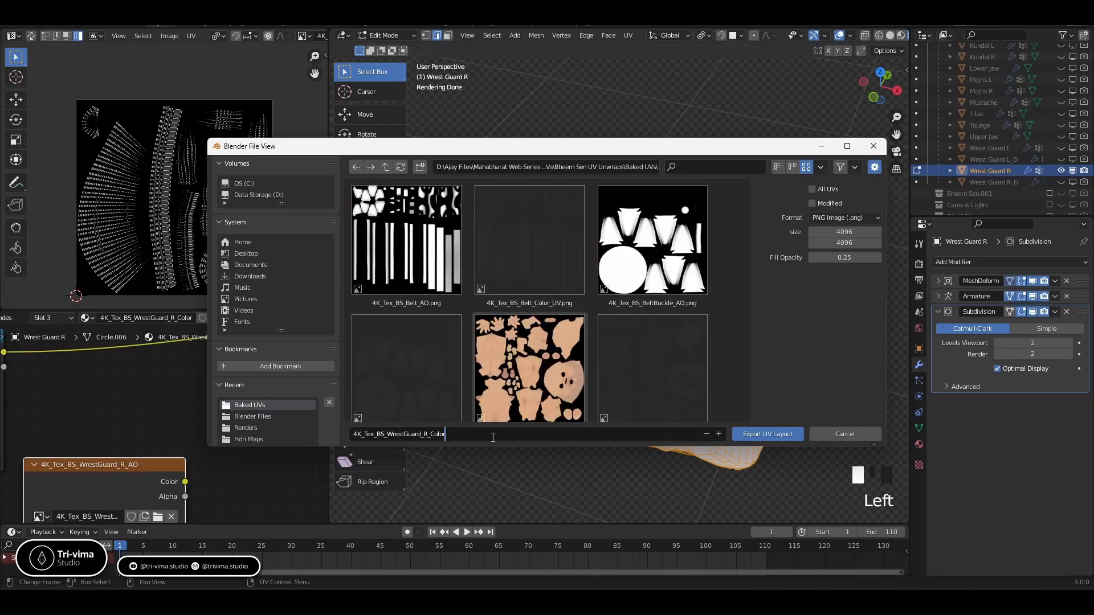
key("Return")
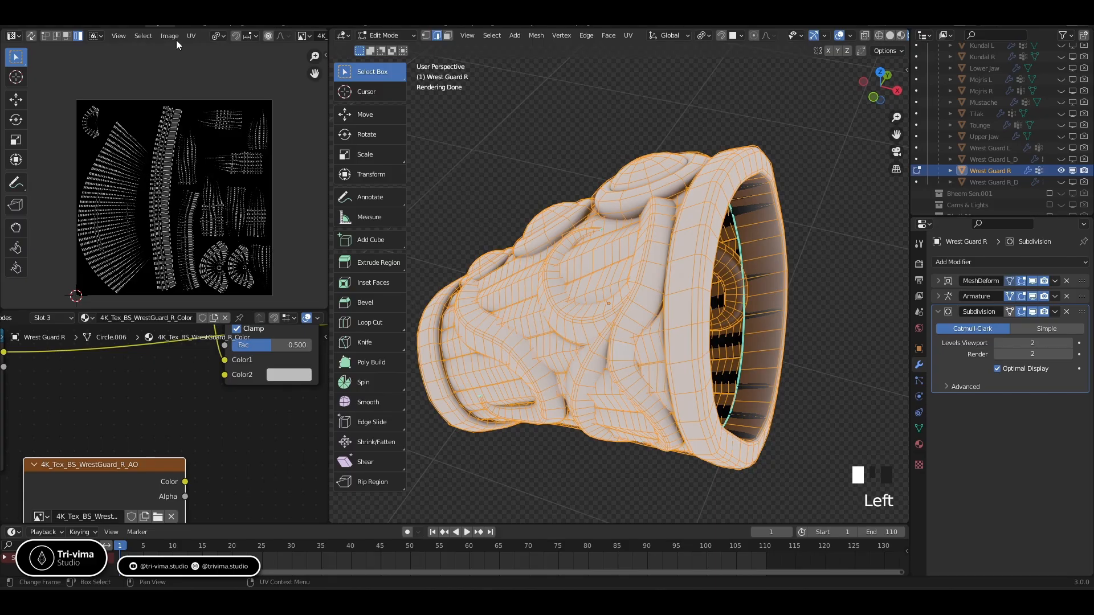
Return to Object Mode and save the blank AO image as 4K_Tex_BS_WrestGuard_R_AO.png in the Baked UVs folder
key("Tab")
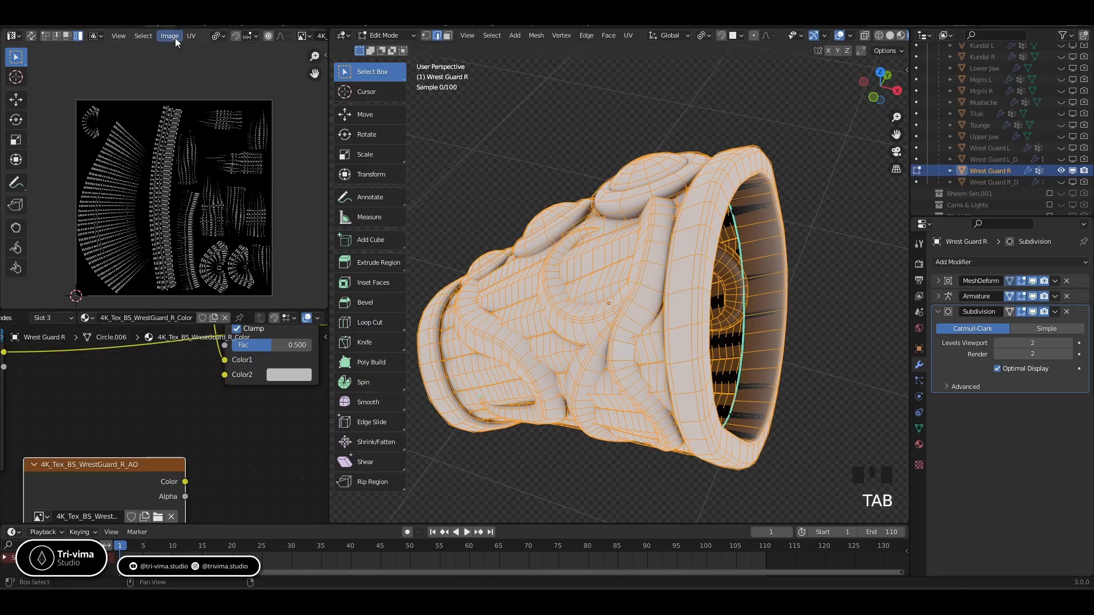
key("Tab")
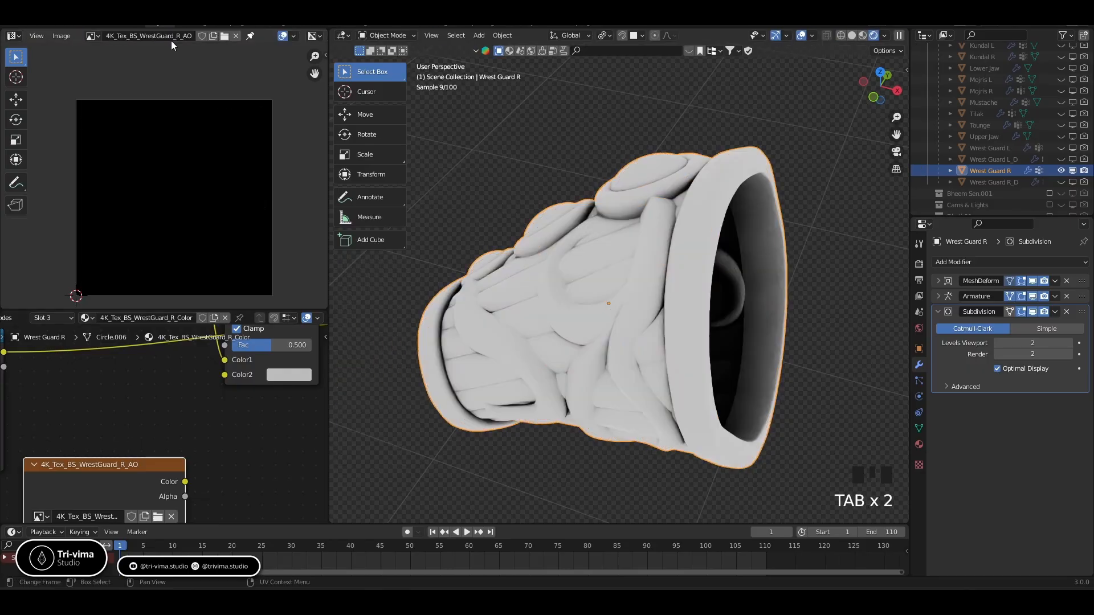
left_click(62, 36)
left_click(80, 127)
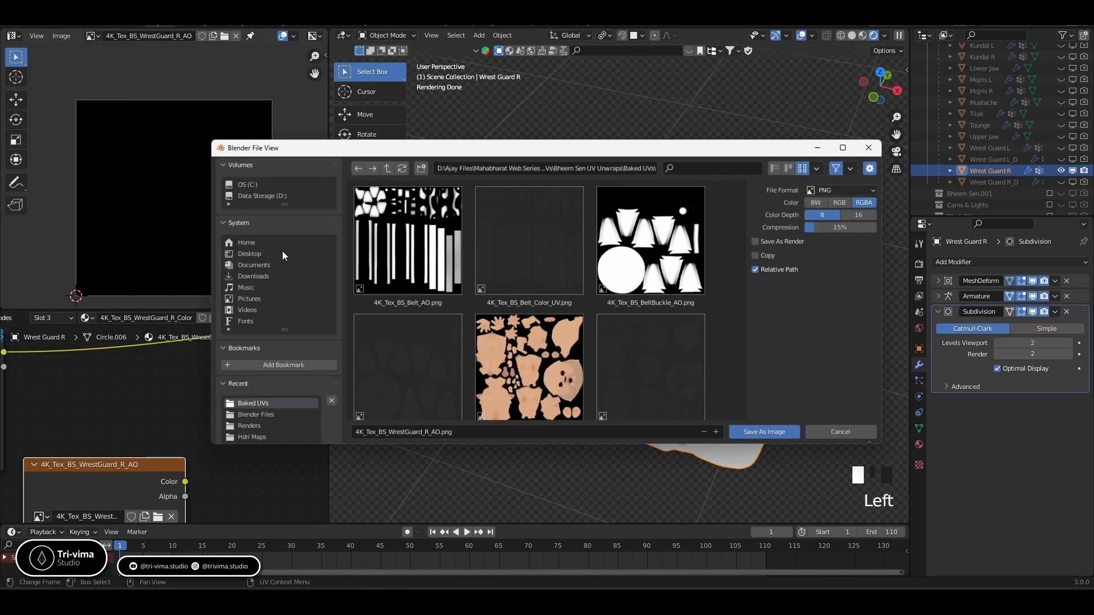
left_click(767, 434)
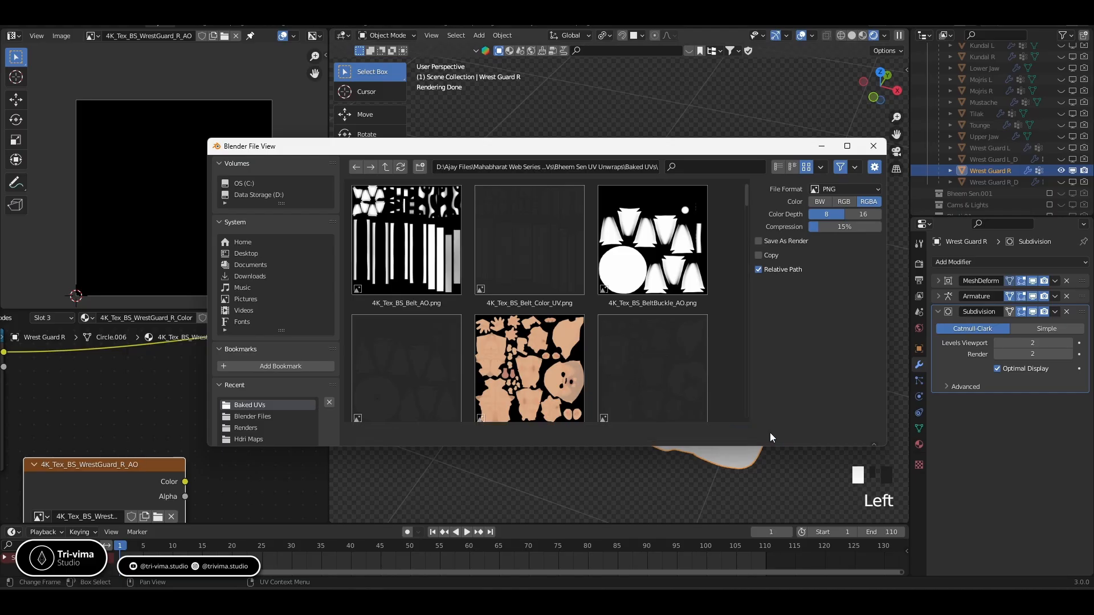
Bake Wrest Guard R's Diffuse color contribution into the 4K_Tex_BS_WrestGuard_R_AO image and save the baked image
scroll(151, 413, "down", 9)
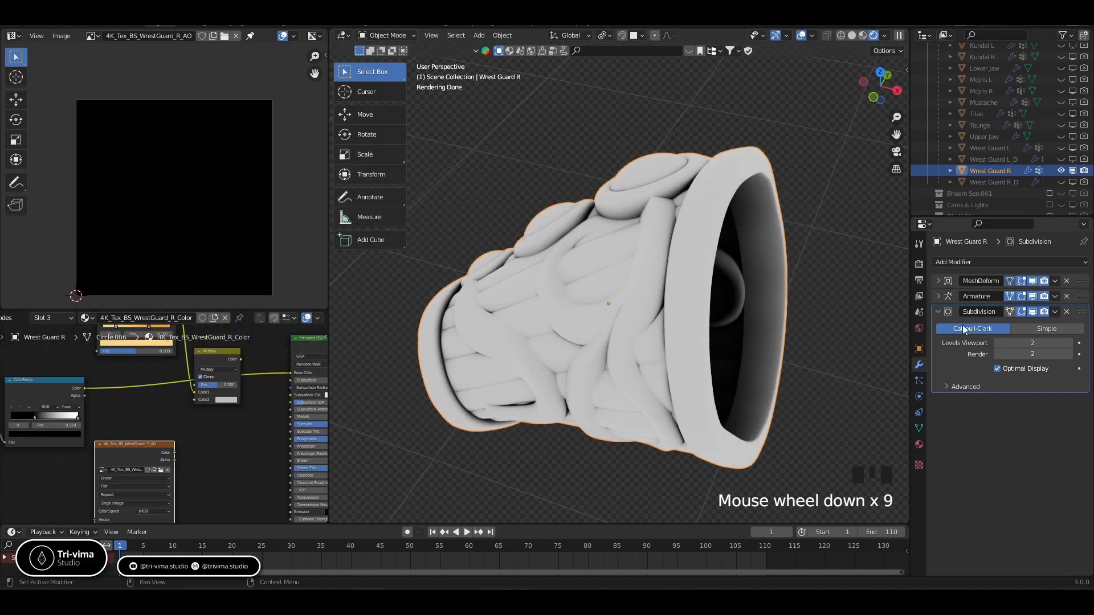
left_click(918, 267)
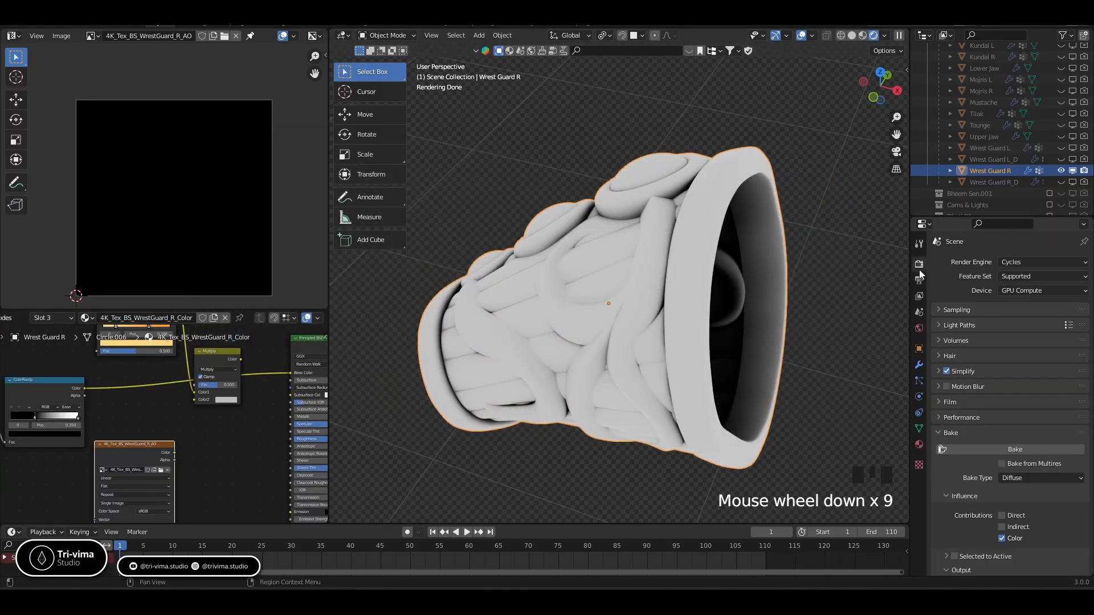
left_click(973, 452)
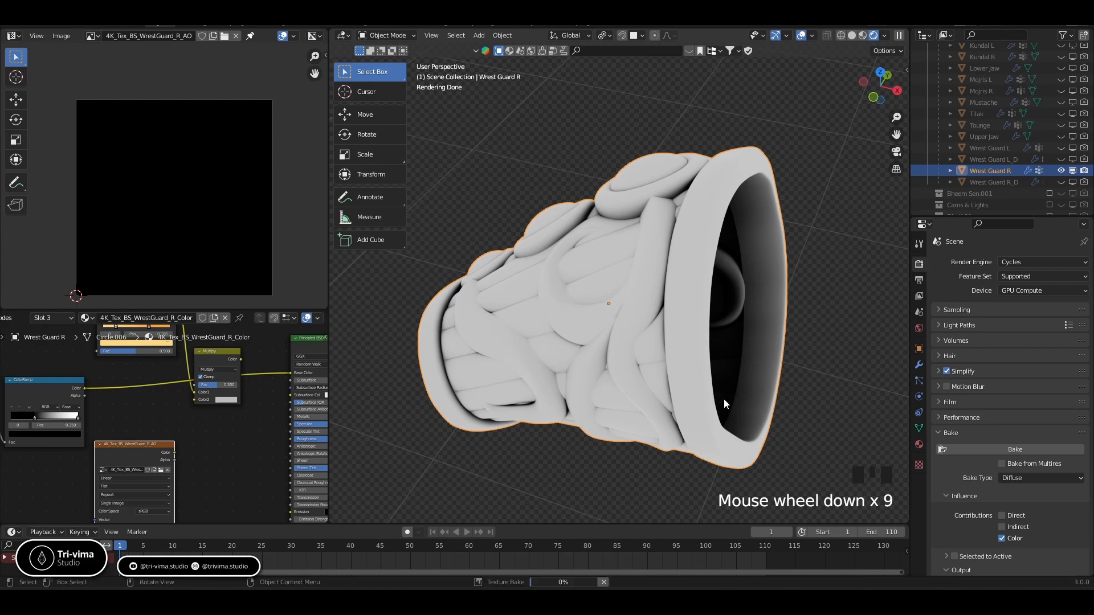
key("t")
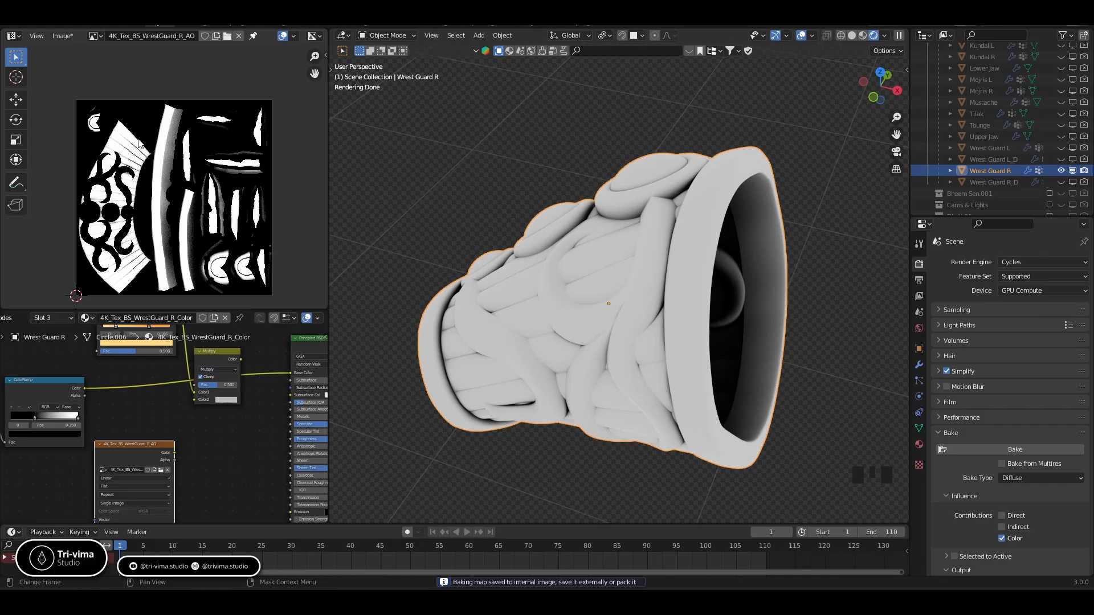
left_click(63, 36)
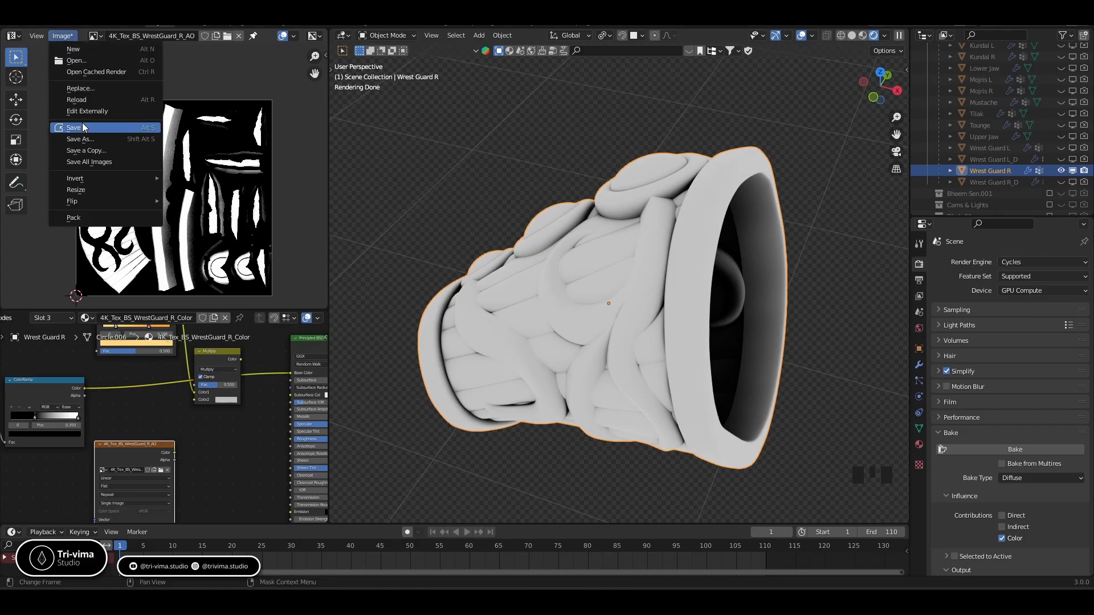
left_click(82, 125)
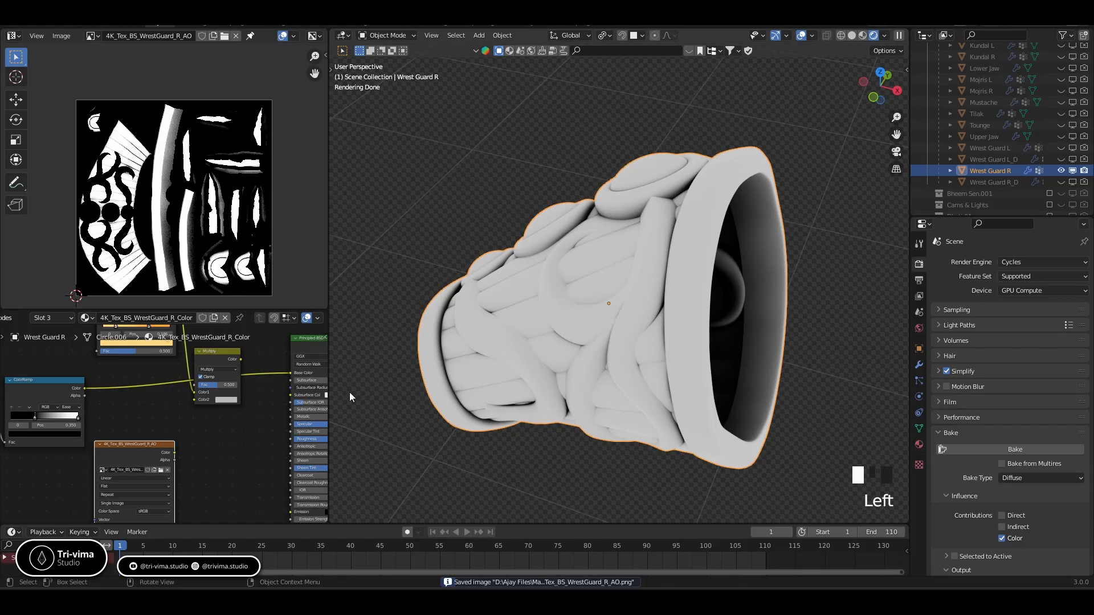
Feed the AO image through Multiply's Color2 into the Principled BSDF's Base Color, and set Metallic to 1, Specular to 0 and Roughness to 0.4
left_click_drag(174, 454, 195, 399)
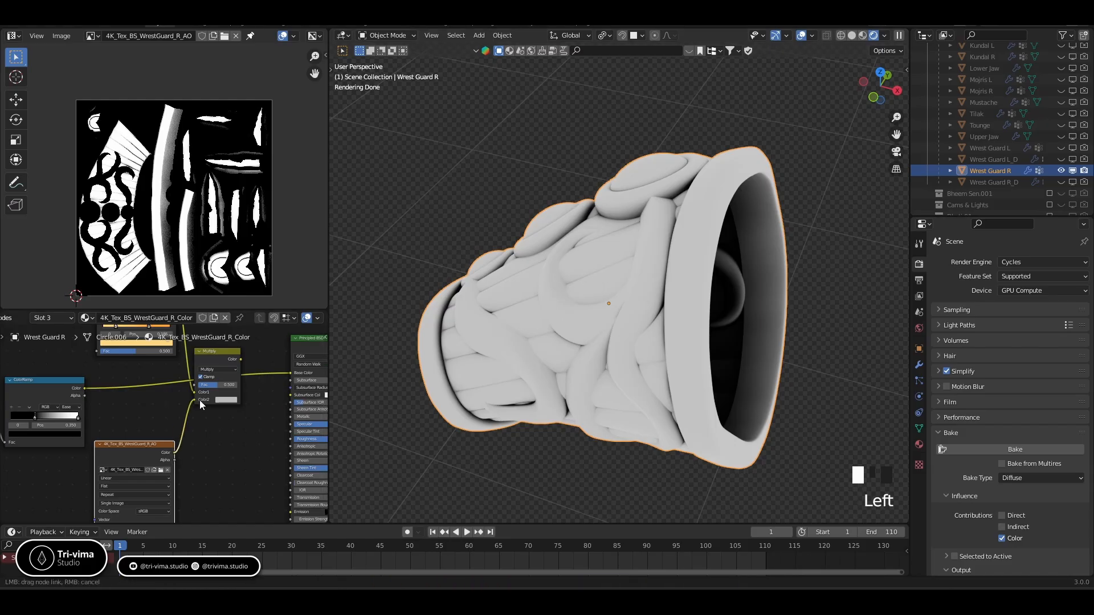
left_click(240, 358)
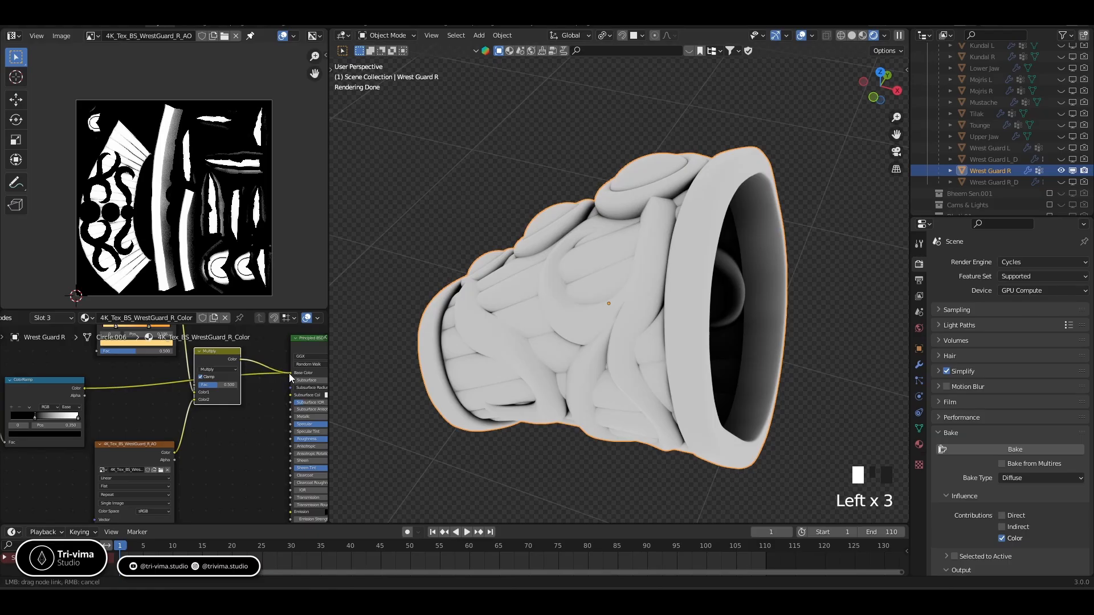
middle_click_drag(254, 445, 116, 446)
mouse_move(171, 414)
left_mouse_down()
mouse_move(221, 416)
mouse_move(152, 422)
left_mouse_up()
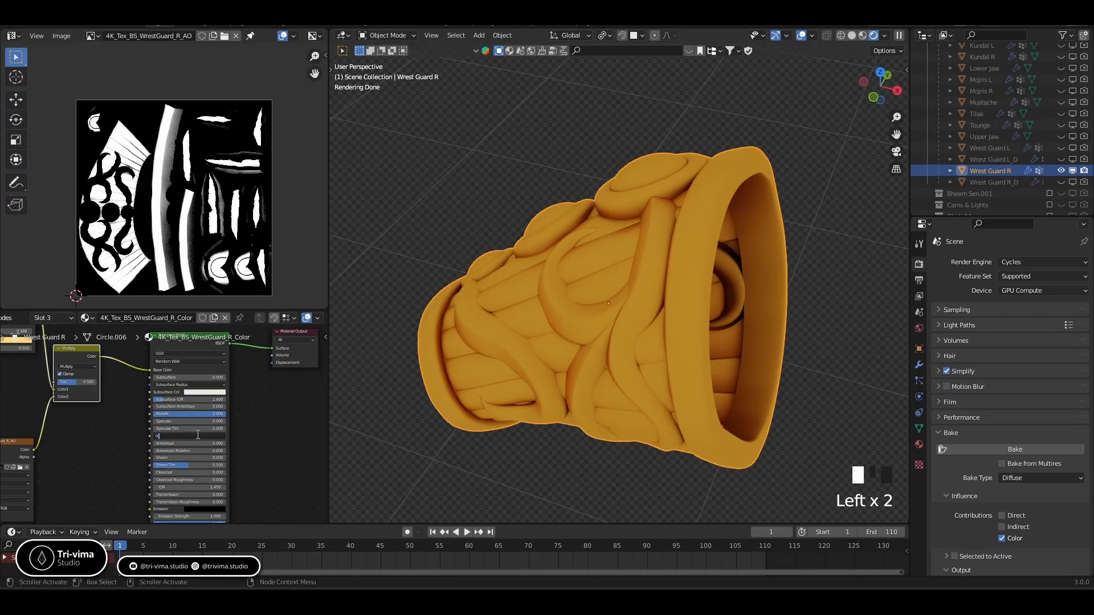
left_click(196, 434)
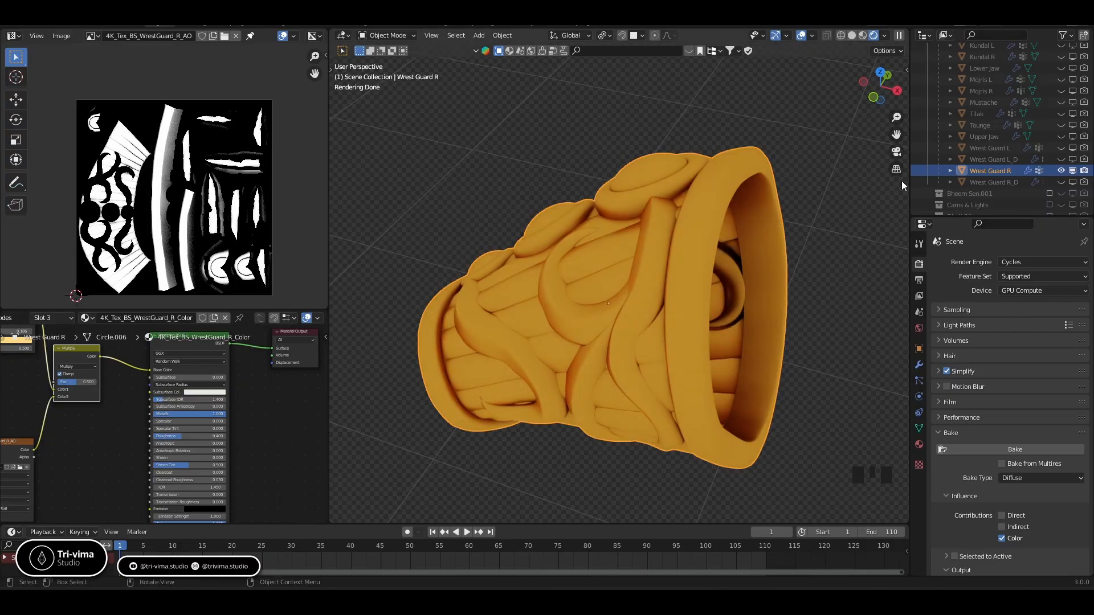
Preview the gold material with the New Lights collection enabled, and exclude the collection again
scroll(1047, 197, "down", 5)
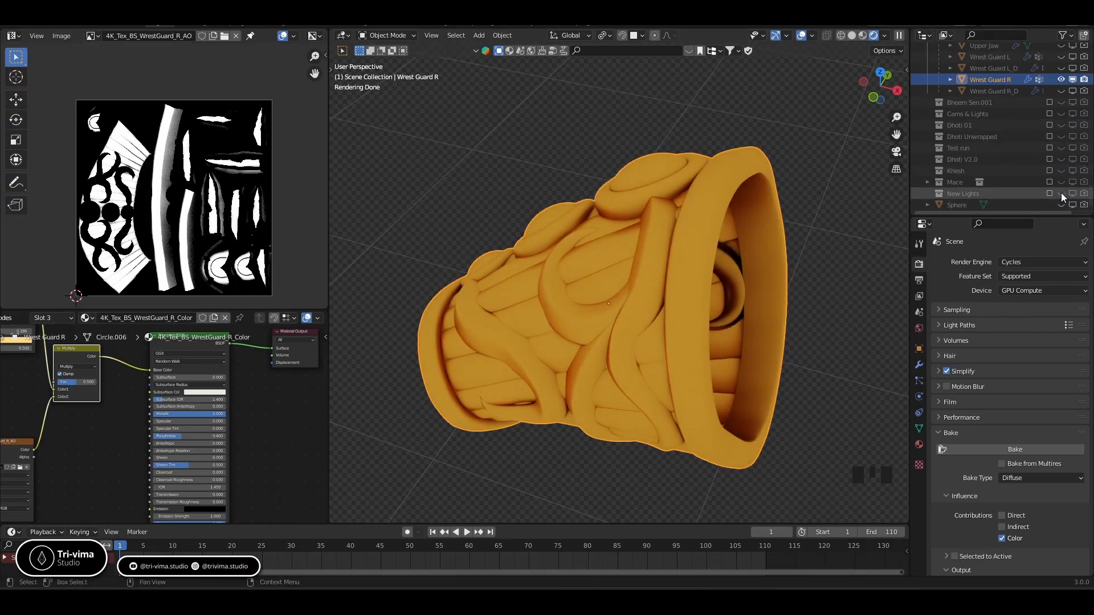
left_click(1050, 193)
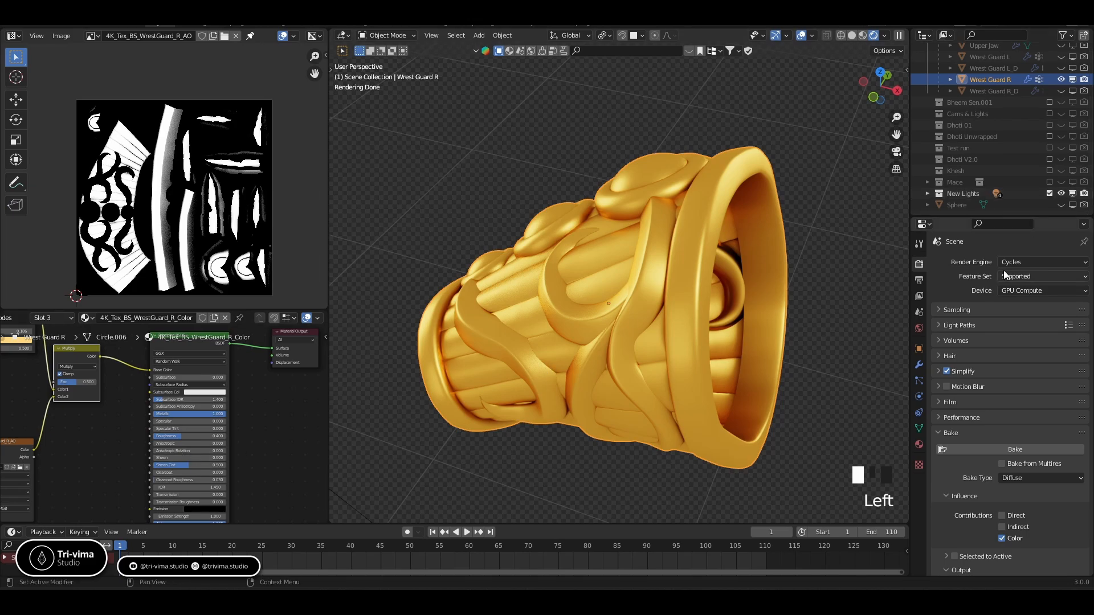
left_click(1049, 193)
Unhide Wrest Guard L and bring the character's body, jewellery and lighting back into the viewport
scroll(643, 394, "up", 2)
scroll(644, 388, "down", 5)
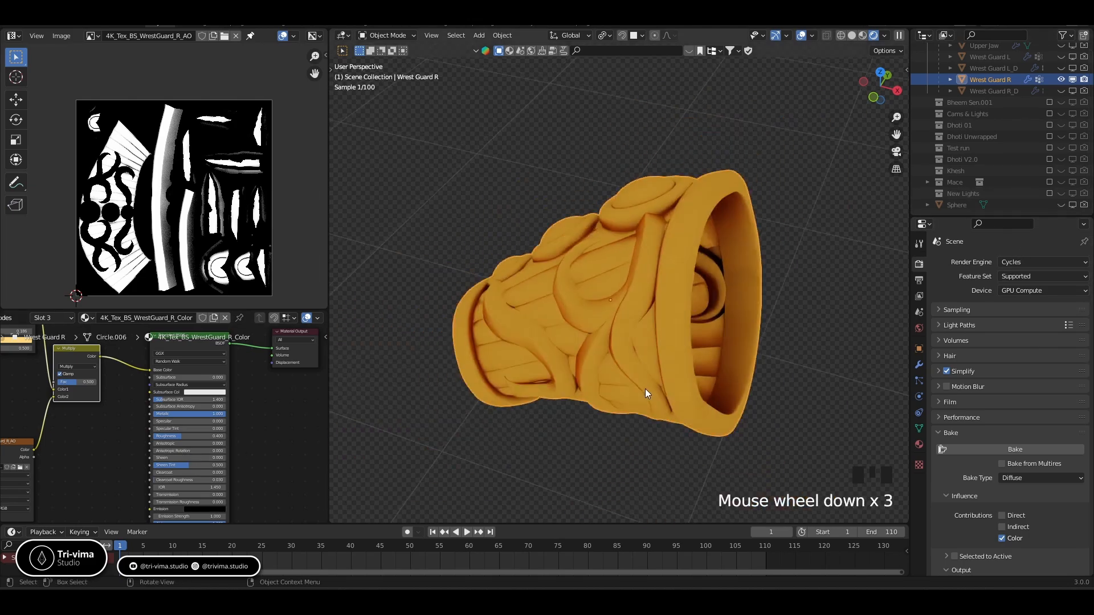
scroll(1064, 142, "up", 2)
scroll(1064, 143, "up", 1)
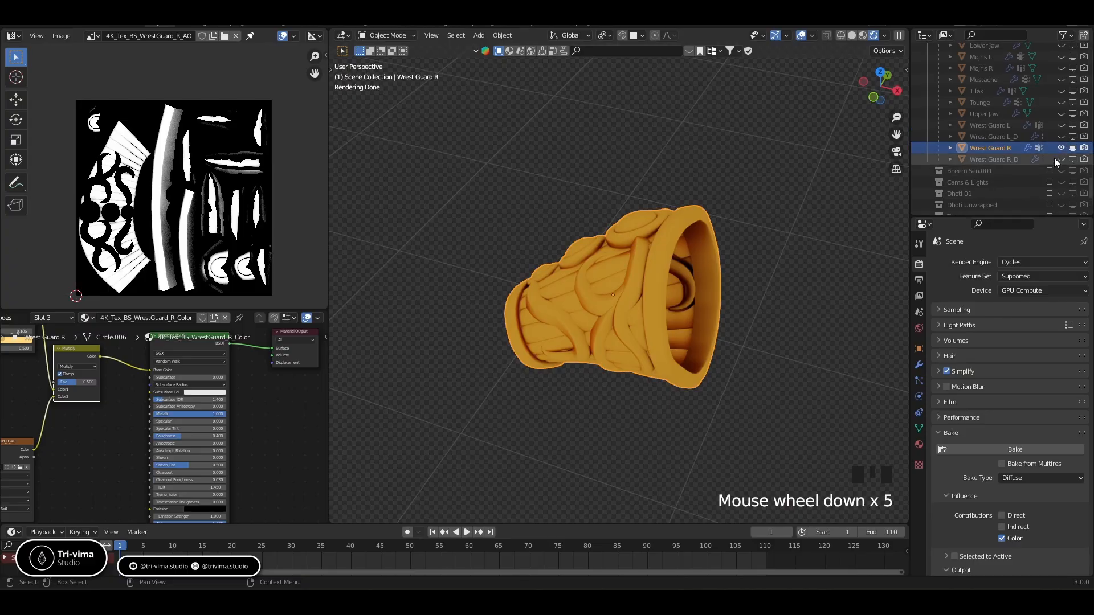
left_click(1061, 126)
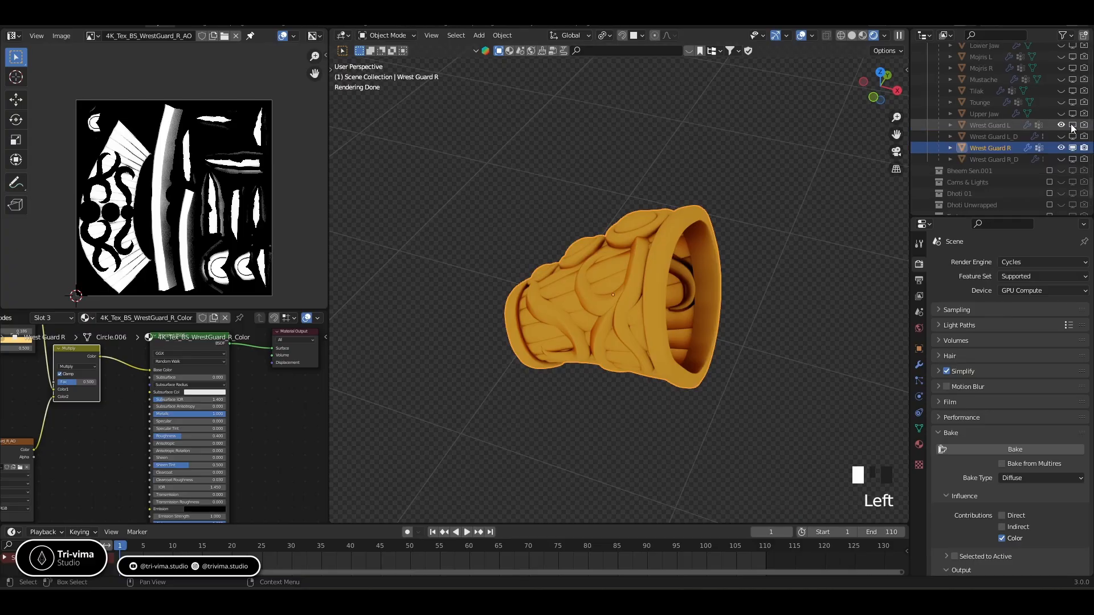
scroll(1059, 197, "down", 3)
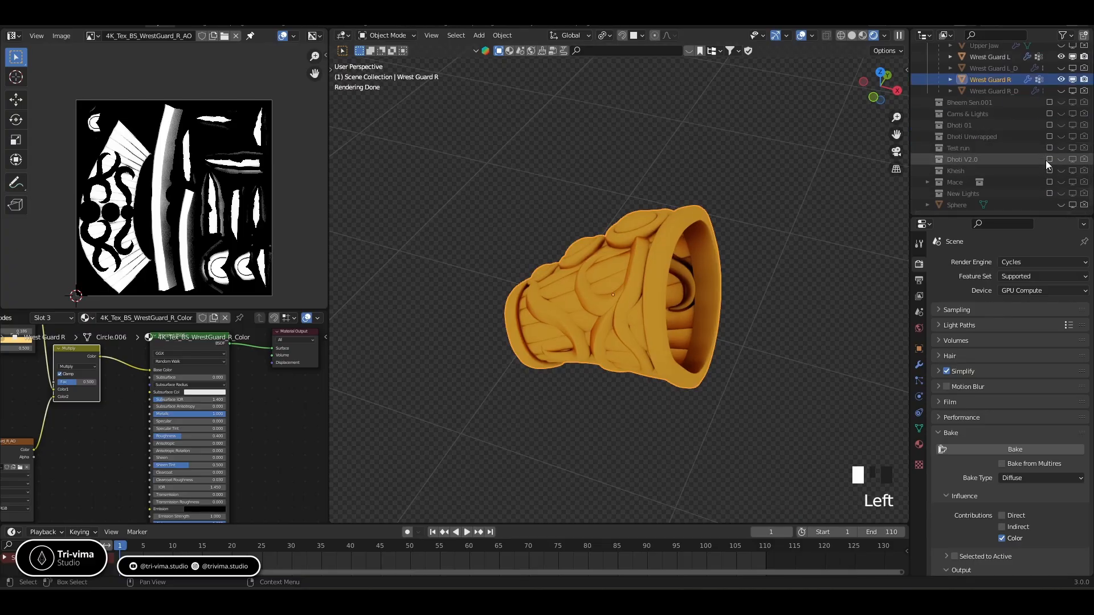
left_click(1049, 160)
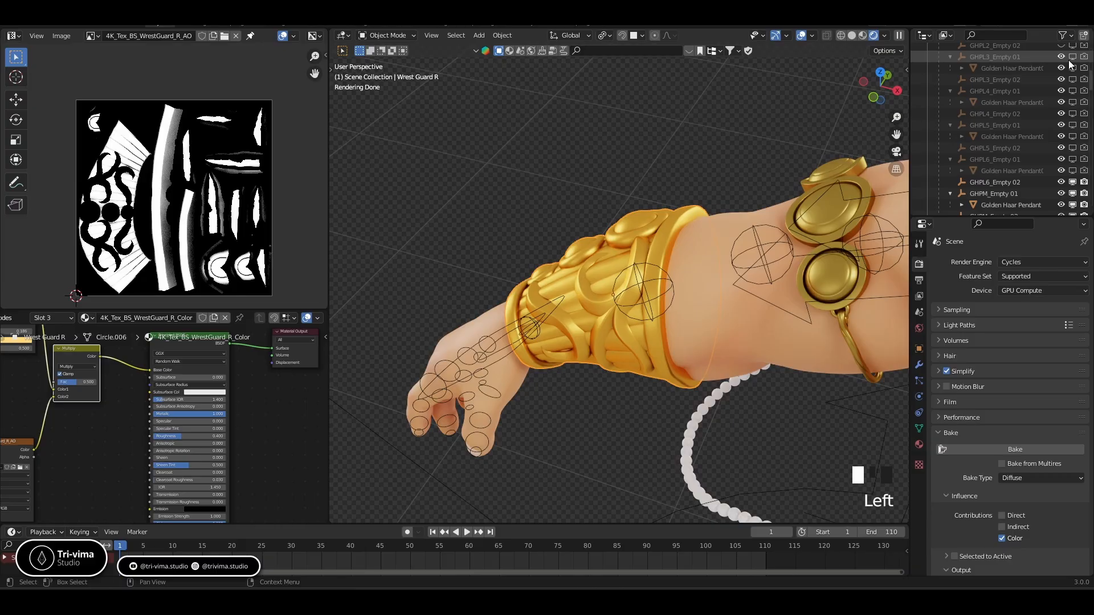
Enable viewport and render visibility for the GHPL empties and their Golden Haar Pendants
left_click_drag(1072, 57, 1075, 167)
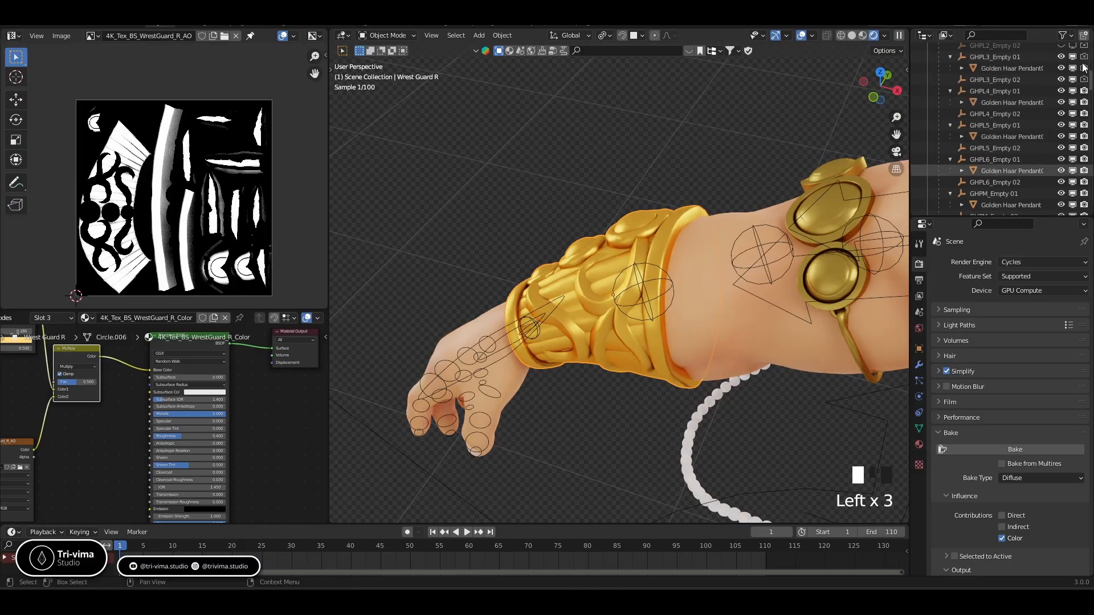
scroll(1060, 136, "up", 4)
left_click(1060, 86)
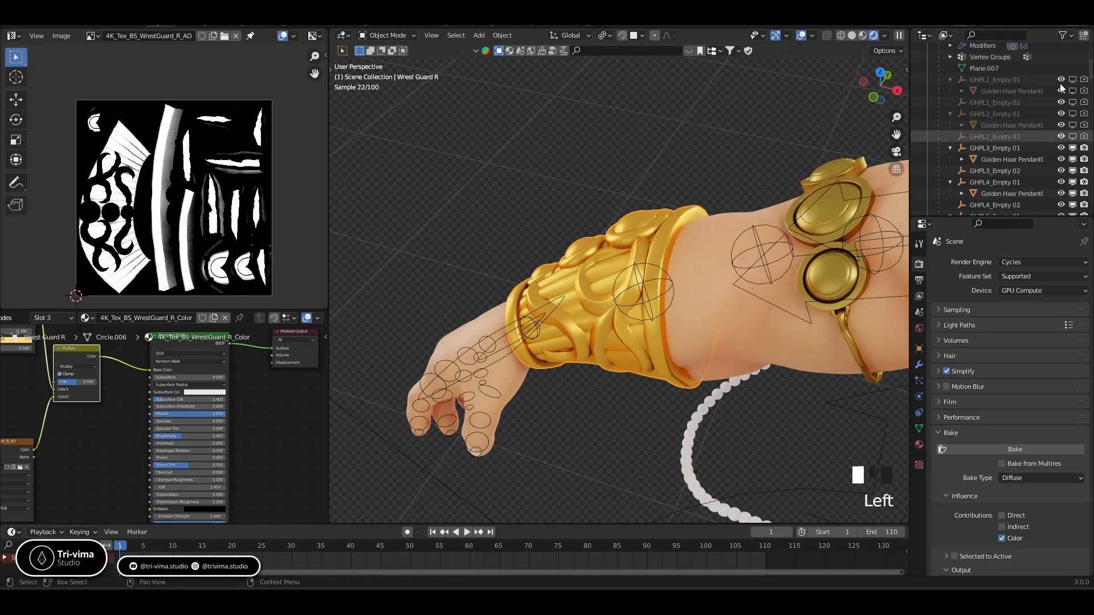
left_click_drag(1071, 80, 1075, 140)
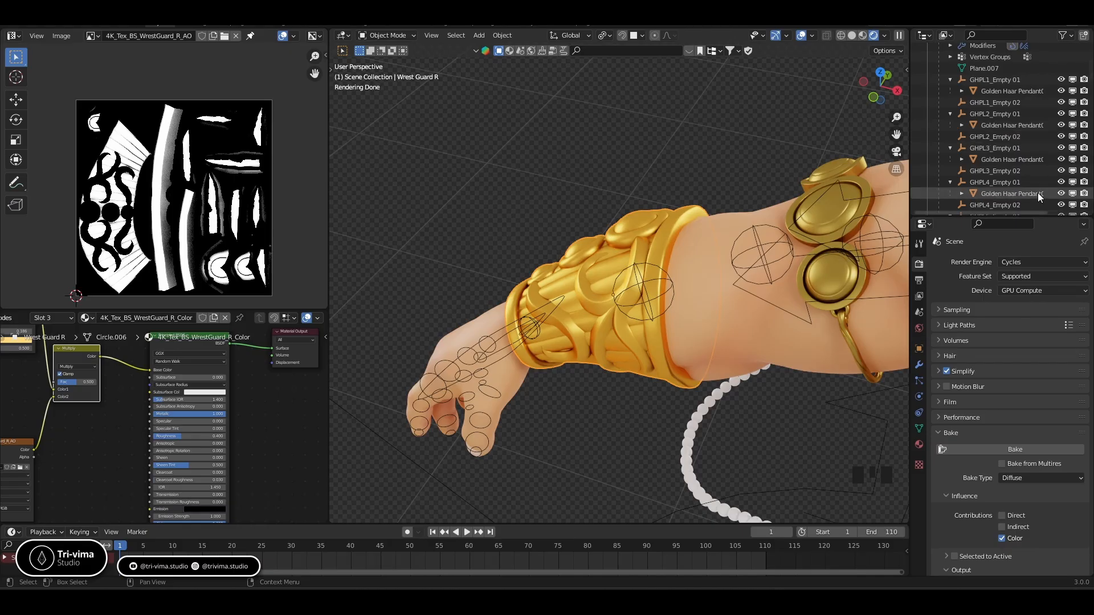
Set the Multiply node's factor to 0.5 in Baajubandh R's material
left_click(835, 287)
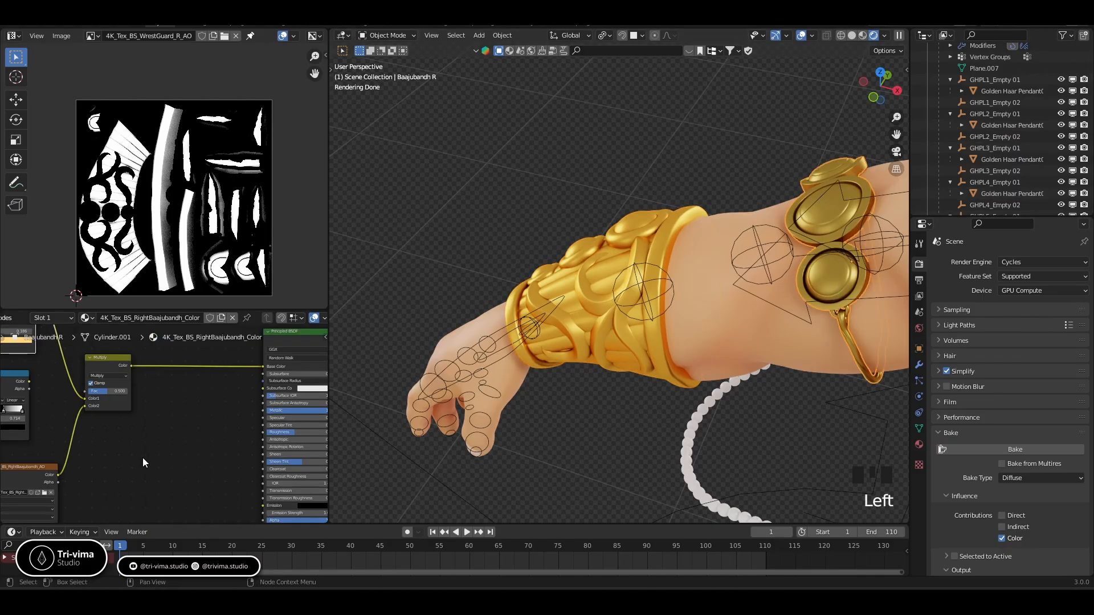
middle_click_drag(143, 457, 292, 477)
scroll(274, 466, "down", 4)
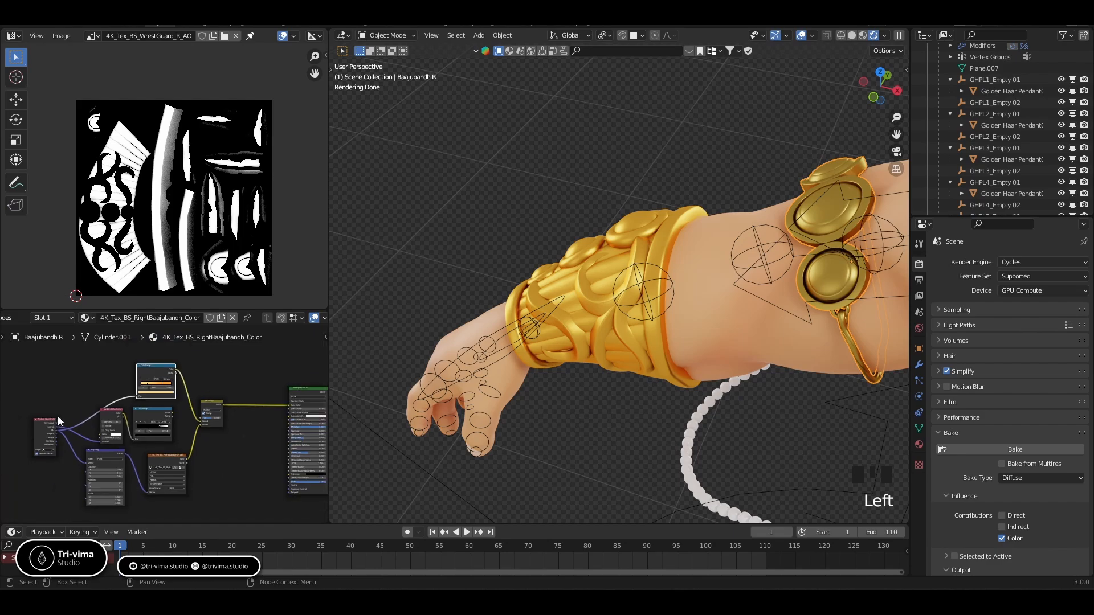
scroll(73, 401, "up", 13)
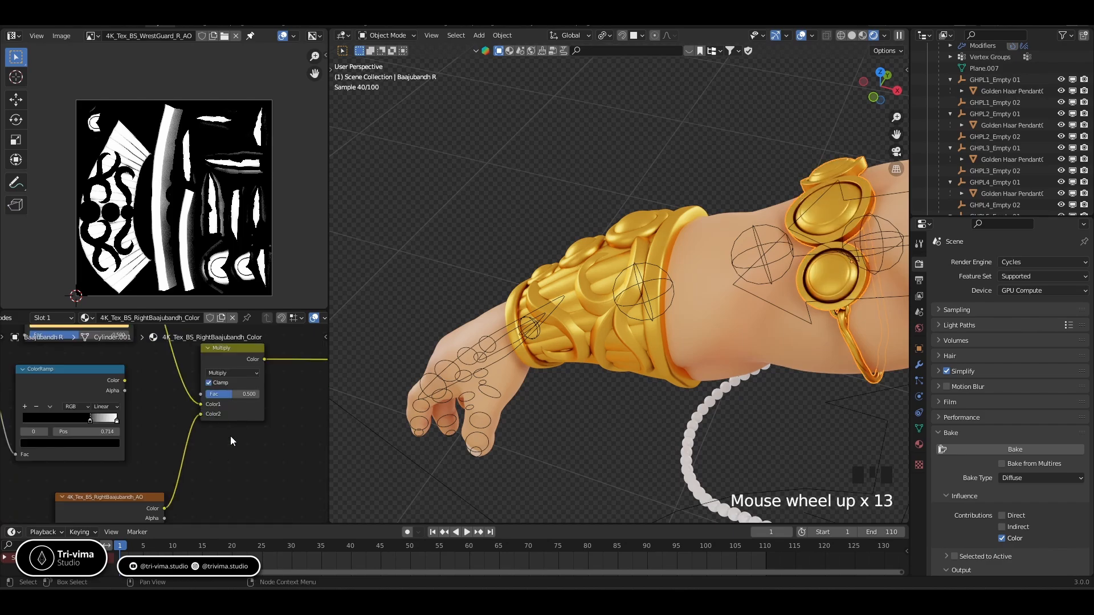
middle_click_drag(230, 436, 254, 525)
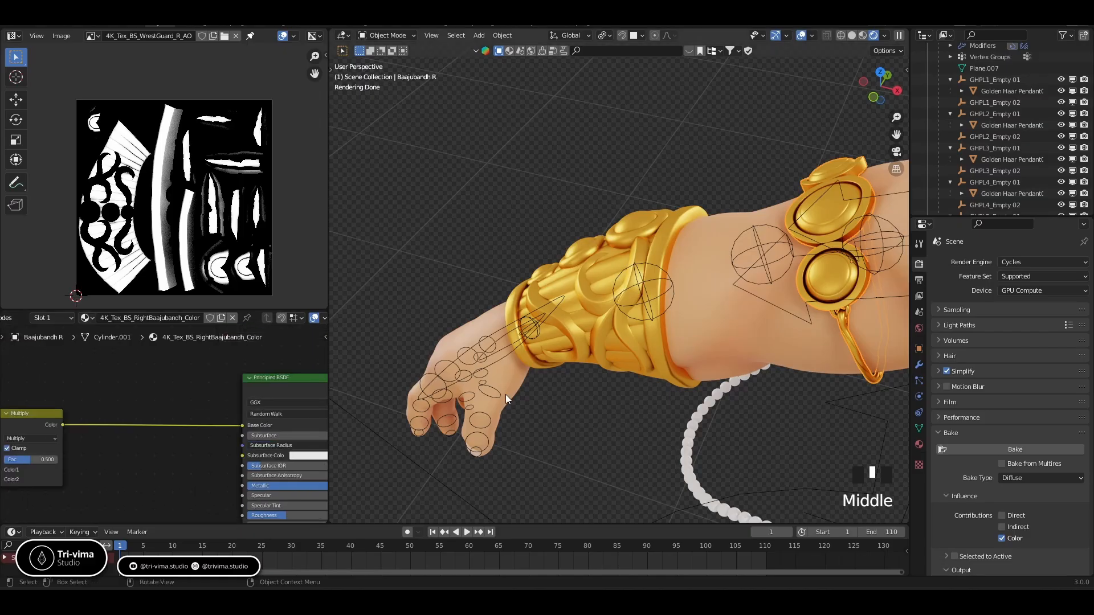
Set the Multiply node's factor to 0.5 in Golden Haar Pendant Main's material
scroll(641, 307, "down", 4)
scroll(642, 303, "down", 2)
middle_click_drag(689, 333, 716, 321, "shift")
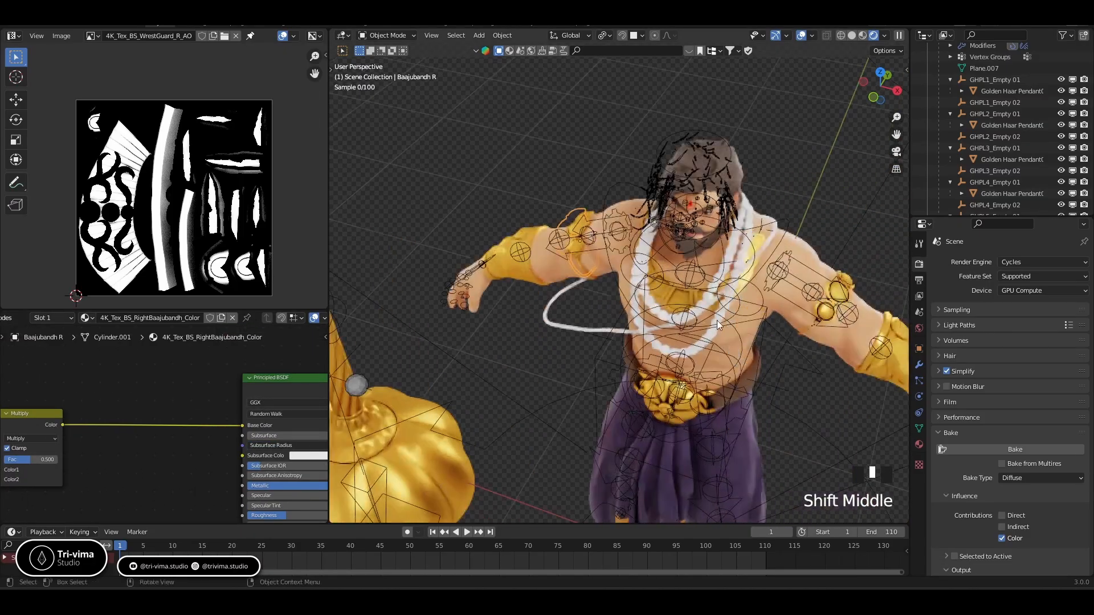
scroll(717, 317, "up", 4)
left_click(730, 306)
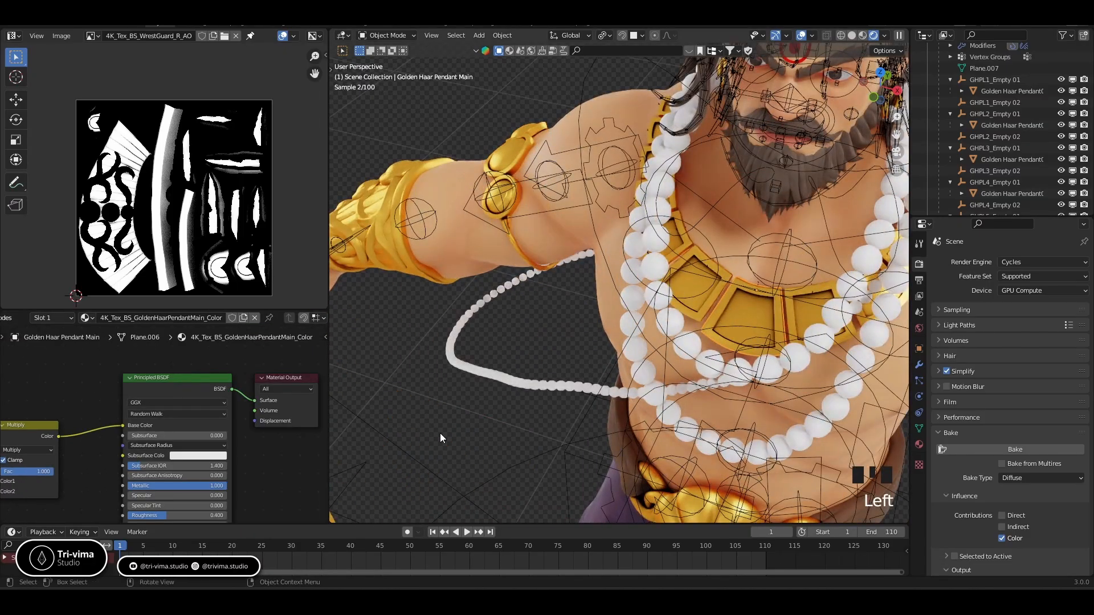
middle_click_drag(85, 371, 270, 360)
scroll(165, 422, "down", 4)
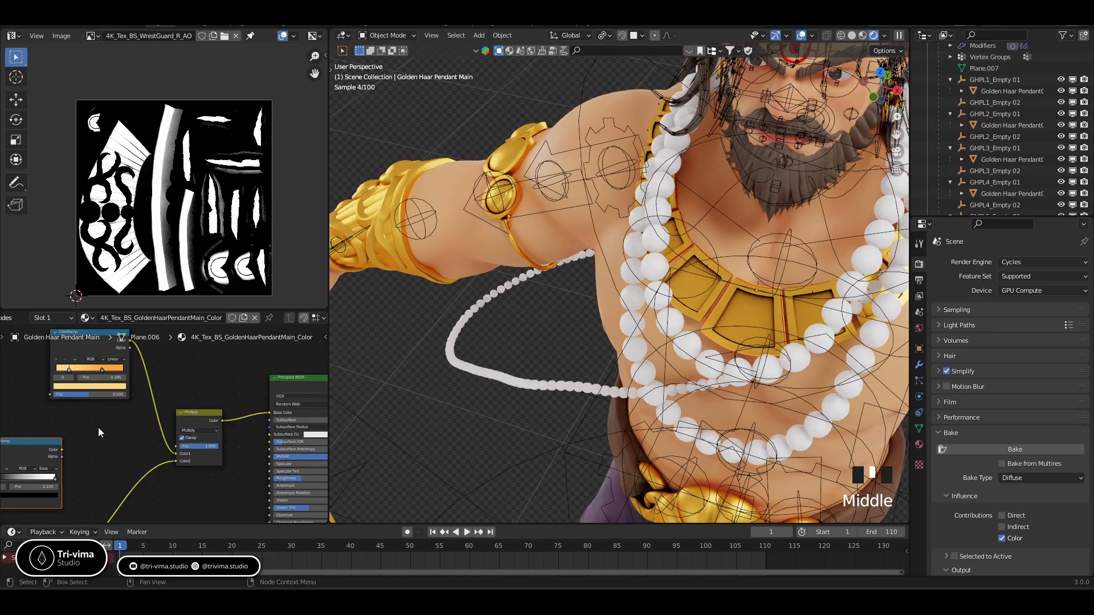
left_click(195, 445)
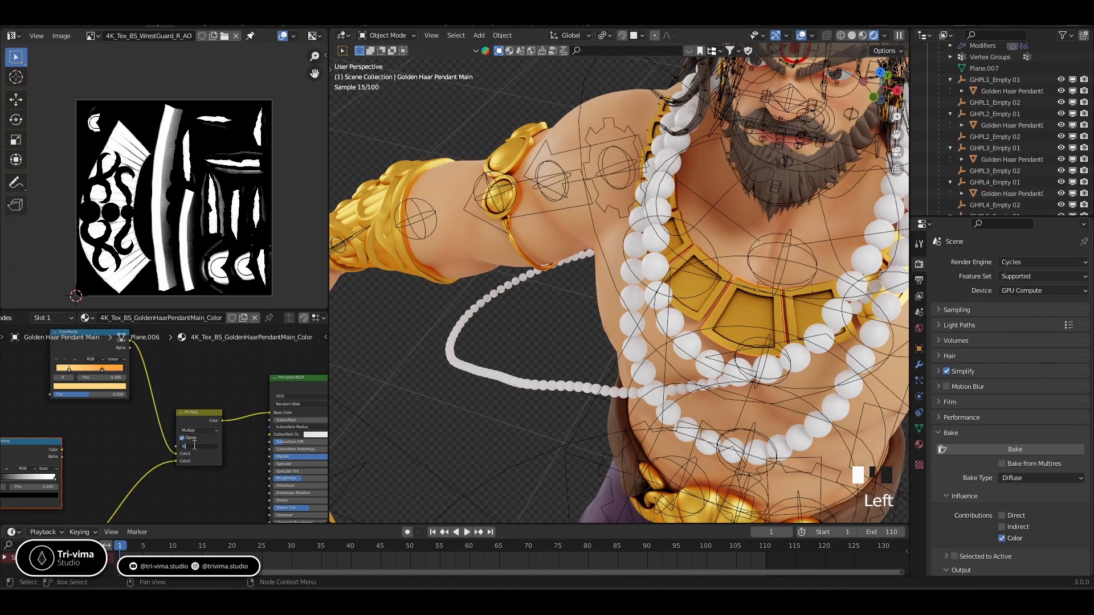
key("Return")
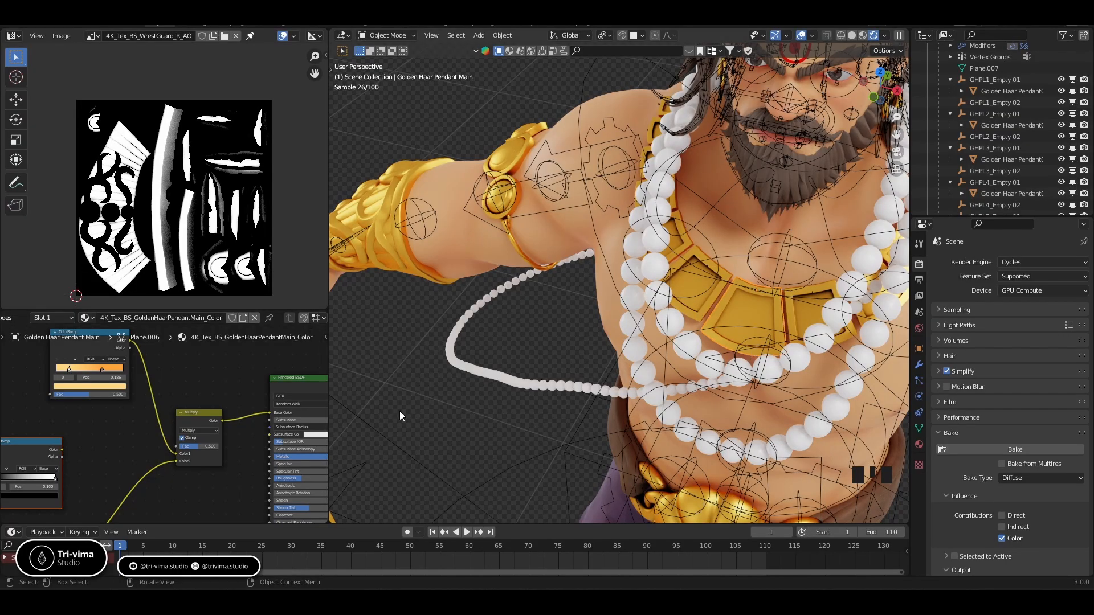
Delete the Texture Coordinate node from Golden Haar Pendant Main's material
middle_click_drag(94, 436, 247, 381)
scroll(36, 413, "down", 5)
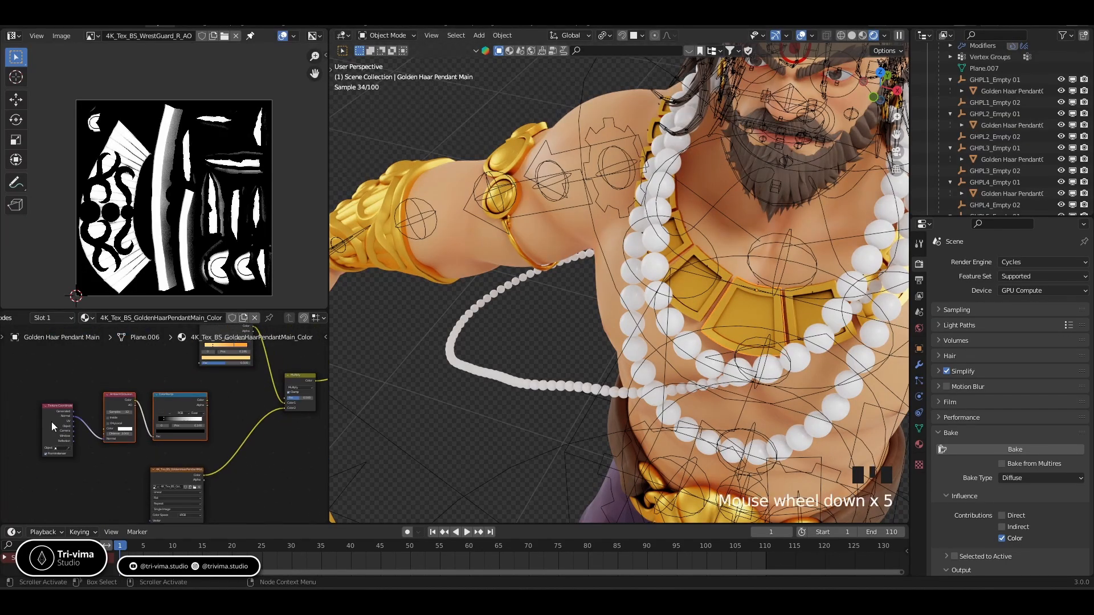
left_click(51, 421)
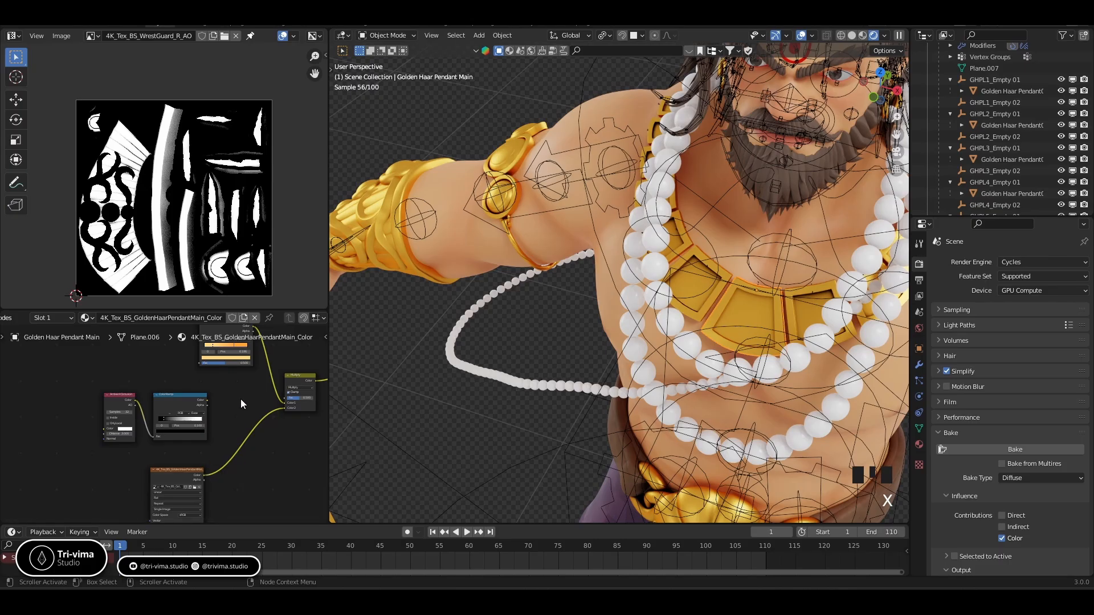
Delete the Texture Coordinate node from the material of Golden Haar Pendant01.R
middle_click_drag(241, 399, 179, 467)
left_click(689, 285)
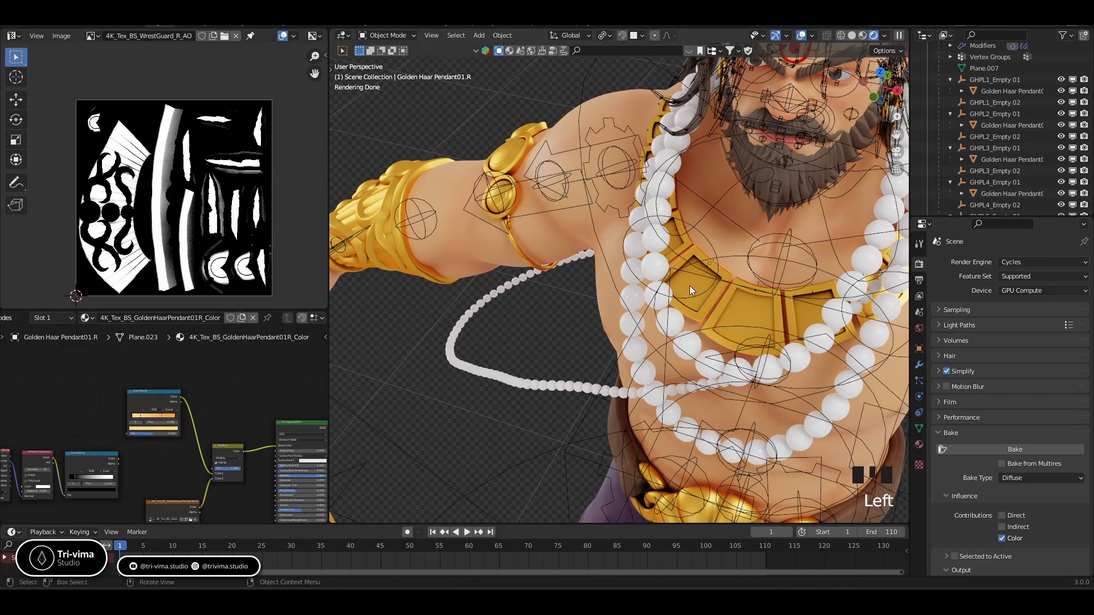
middle_click_drag(148, 456, 226, 431)
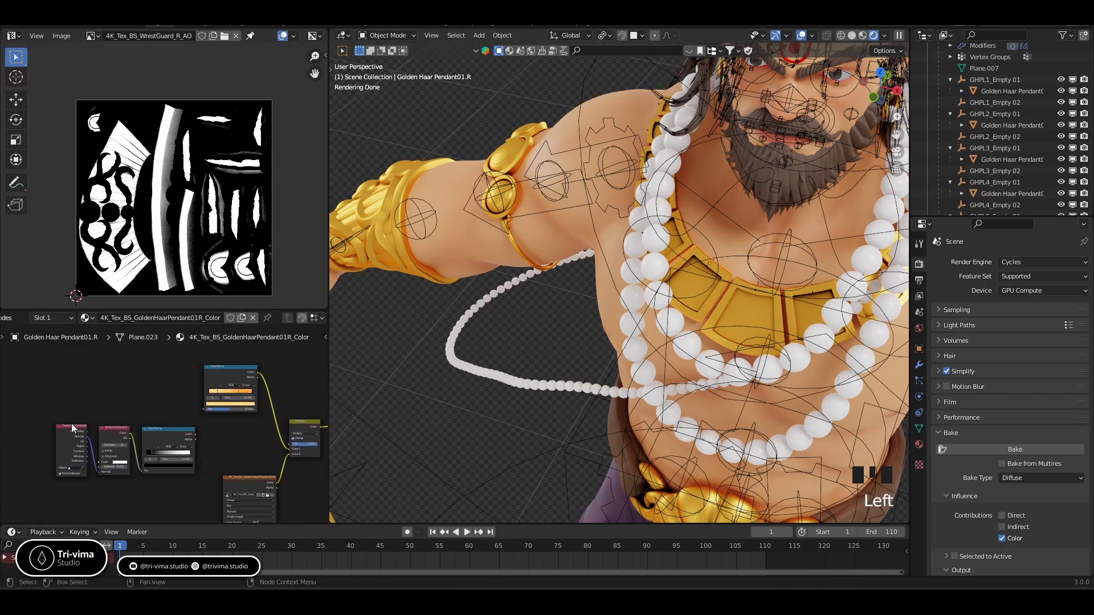
left_click_drag(58, 400, 82, 470)
key("x")
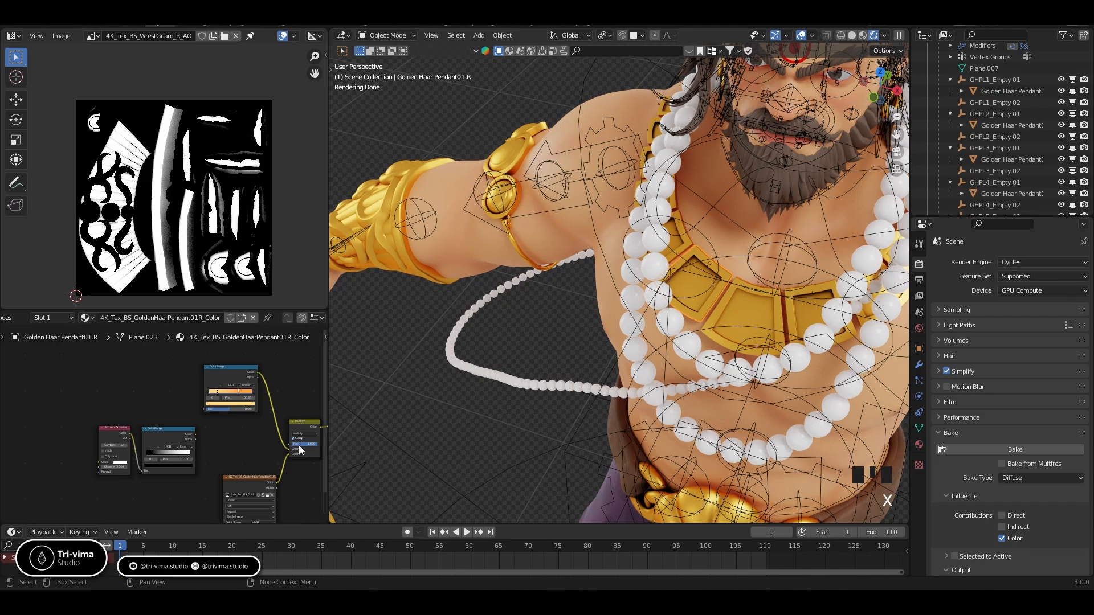
Set the Multiply factor to 0.5 in the left-side pendants' materials, including Golden Haar Pendant05.L and Pendant06.L
left_click(721, 295)
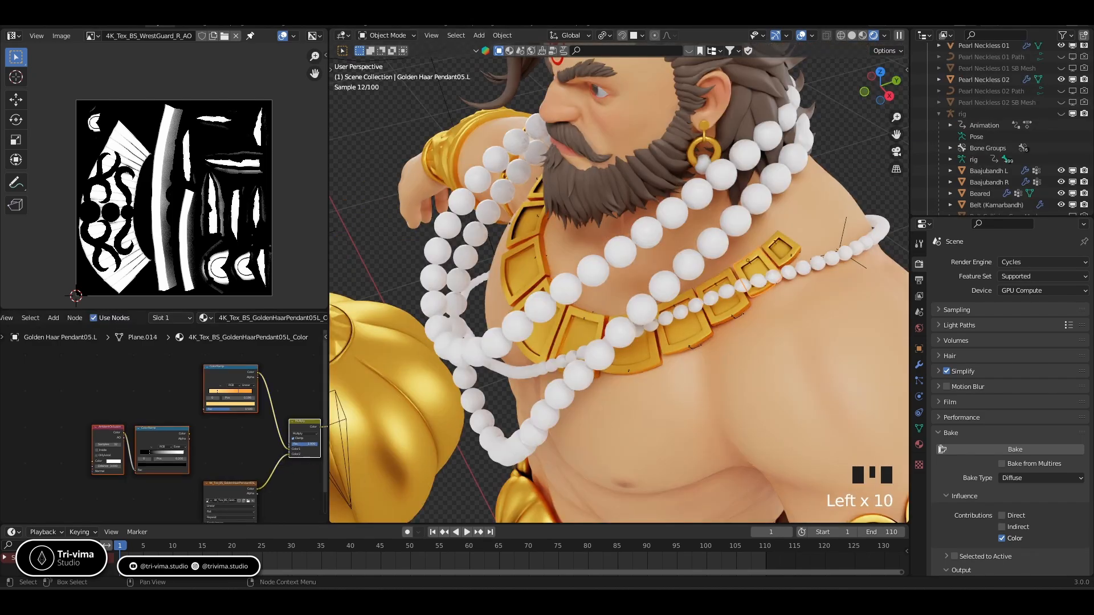
key("Return")
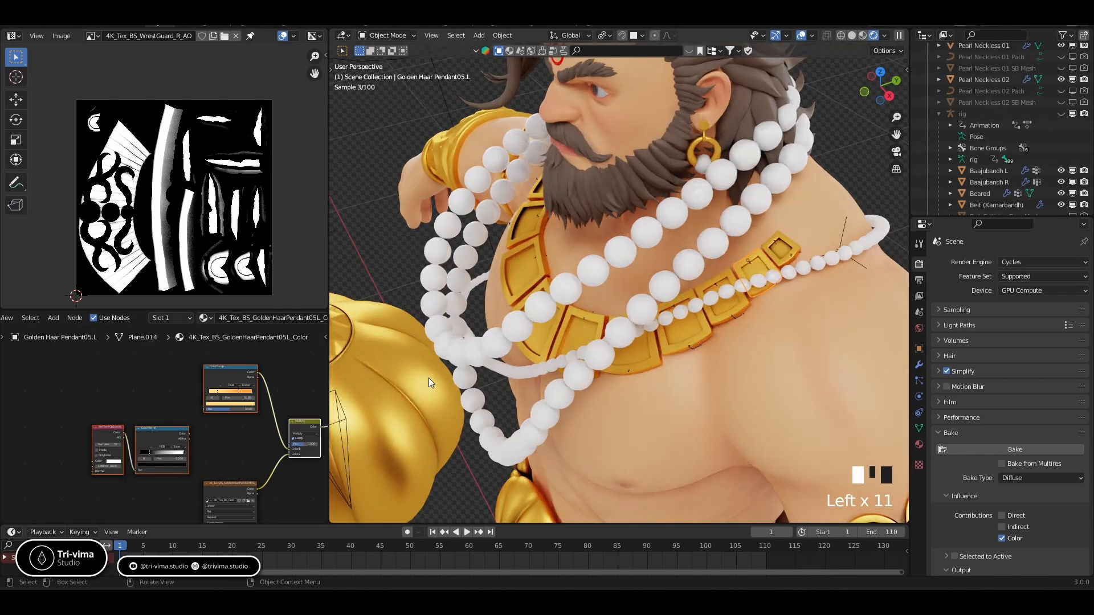
left_click(776, 254)
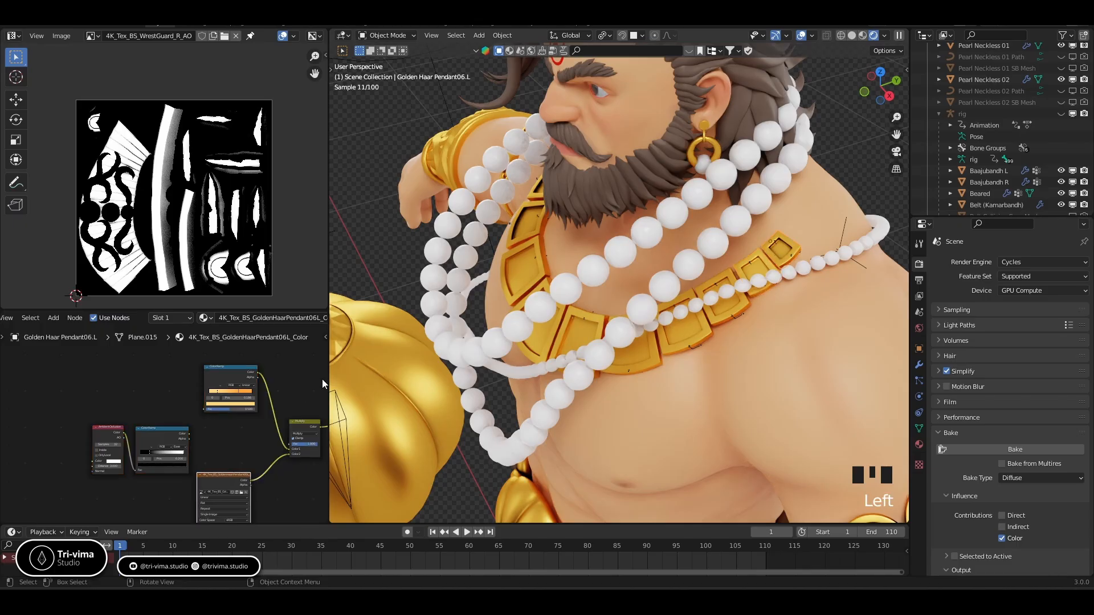
left_click(297, 445)
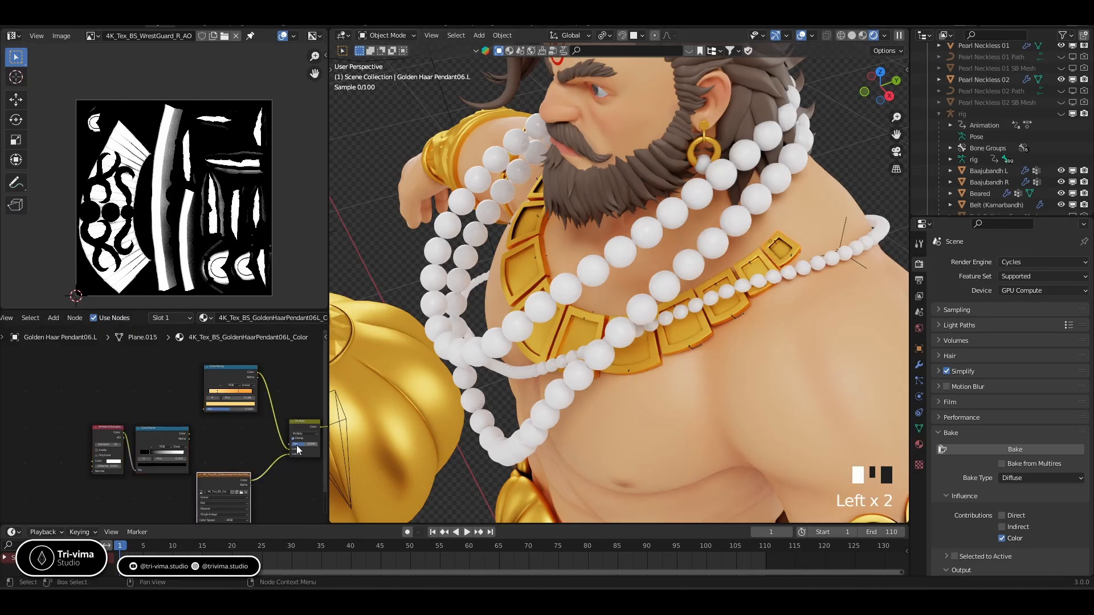
Set the Multiply factor to 0.5 in the right-side pendants' materials, including Golden Haar Pendant03.R
middle_click_drag(553, 304, 575, 338)
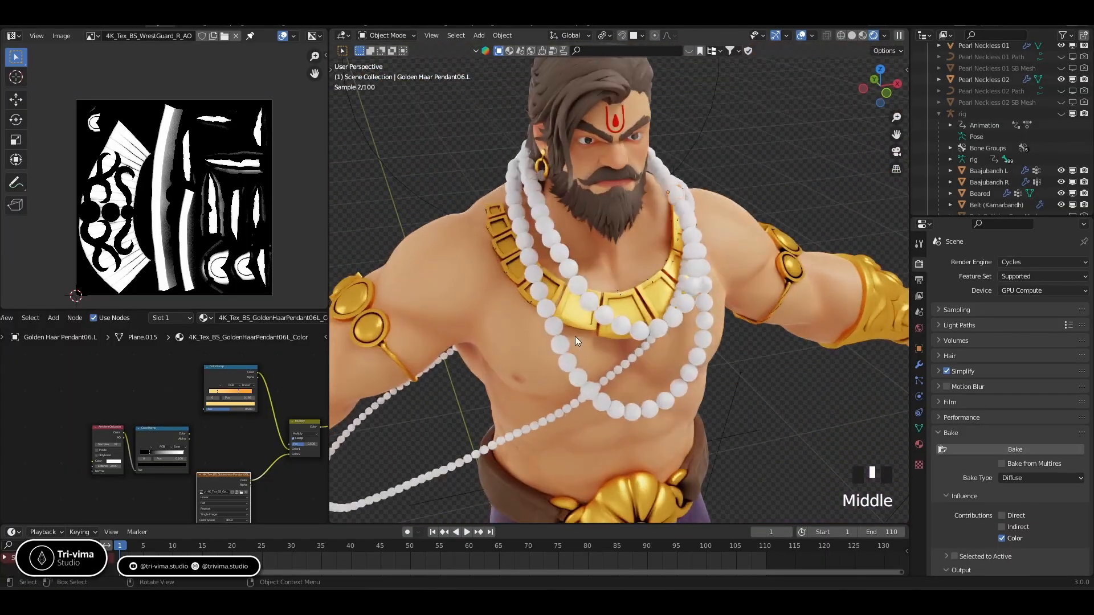
left_click(573, 316)
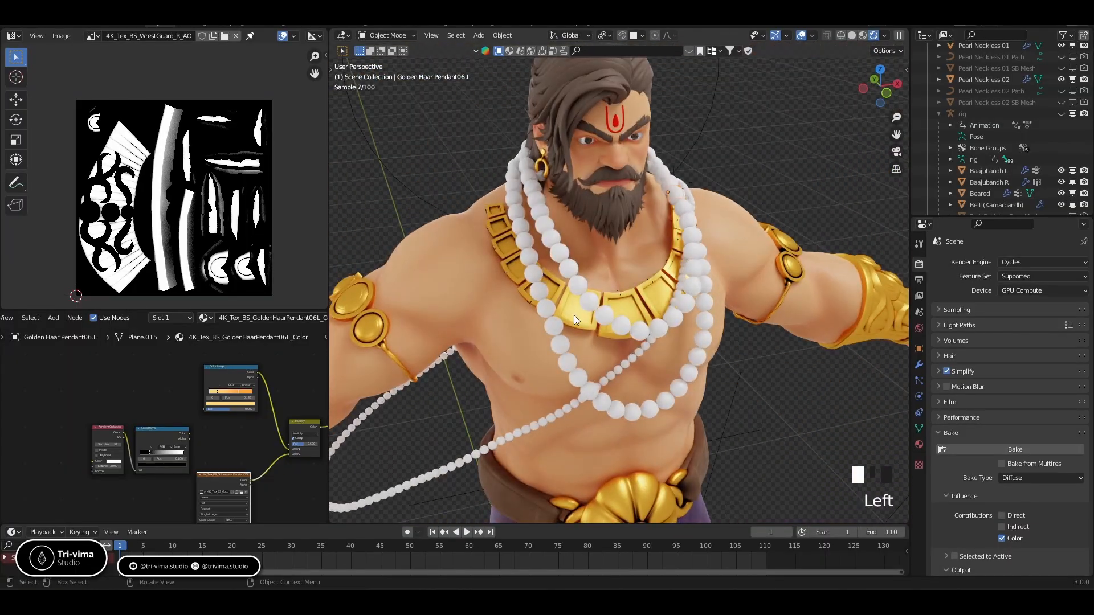
left_click(552, 288)
scroll(398, 371, "up", 2)
left_click(465, 267)
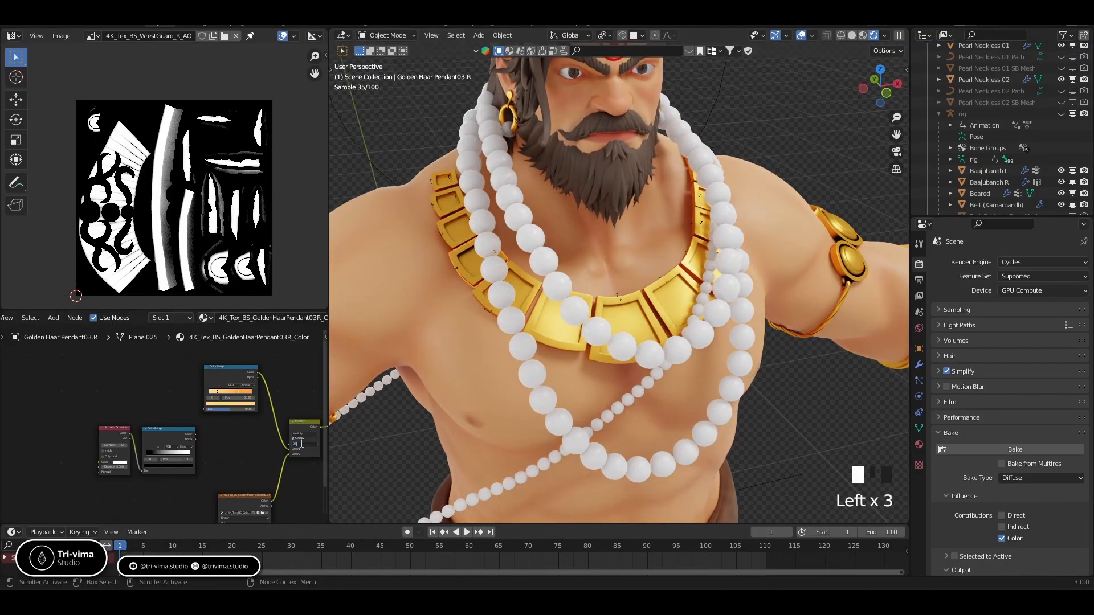
key("Return")
Unhide Golden Haar New 02 and delete the Texture Coordinate node from its material
scroll(1034, 139, "up", 20)
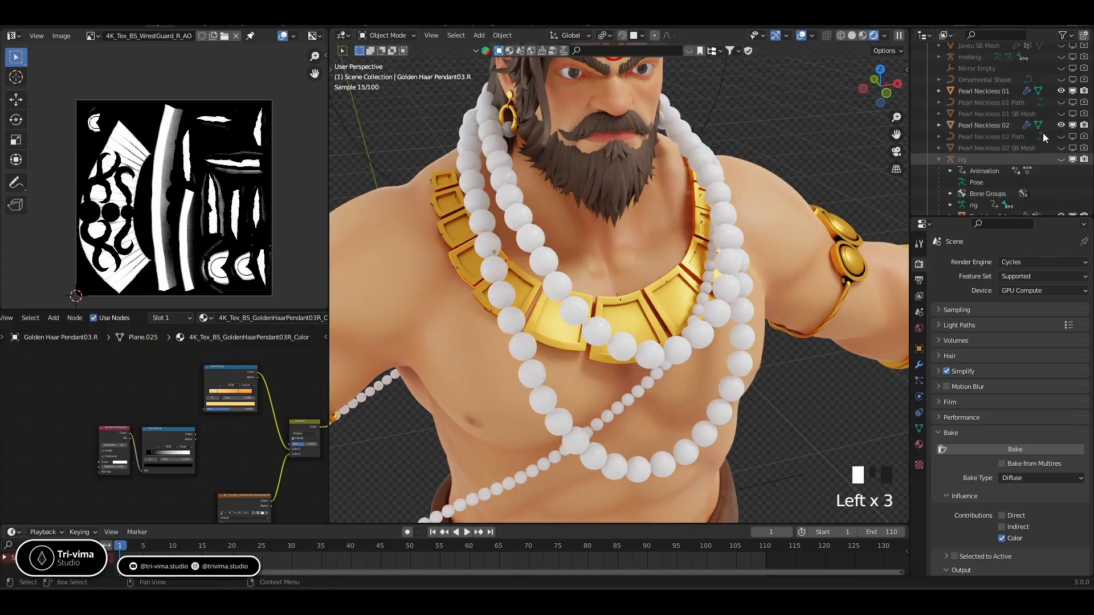
scroll(1033, 138, "up", 6)
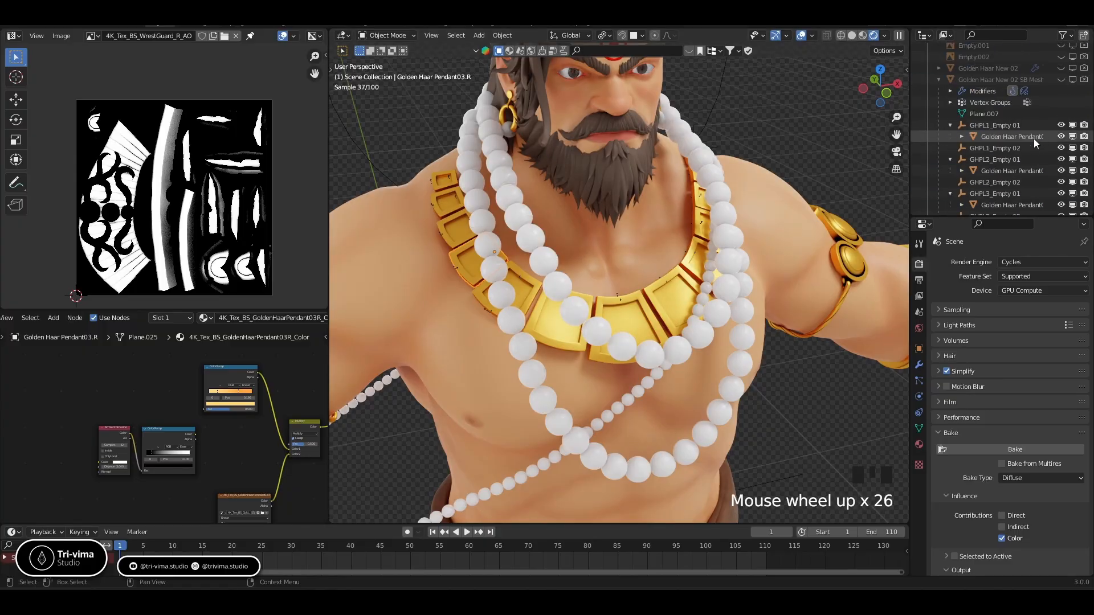
left_click(1061, 67)
left_click(619, 284)
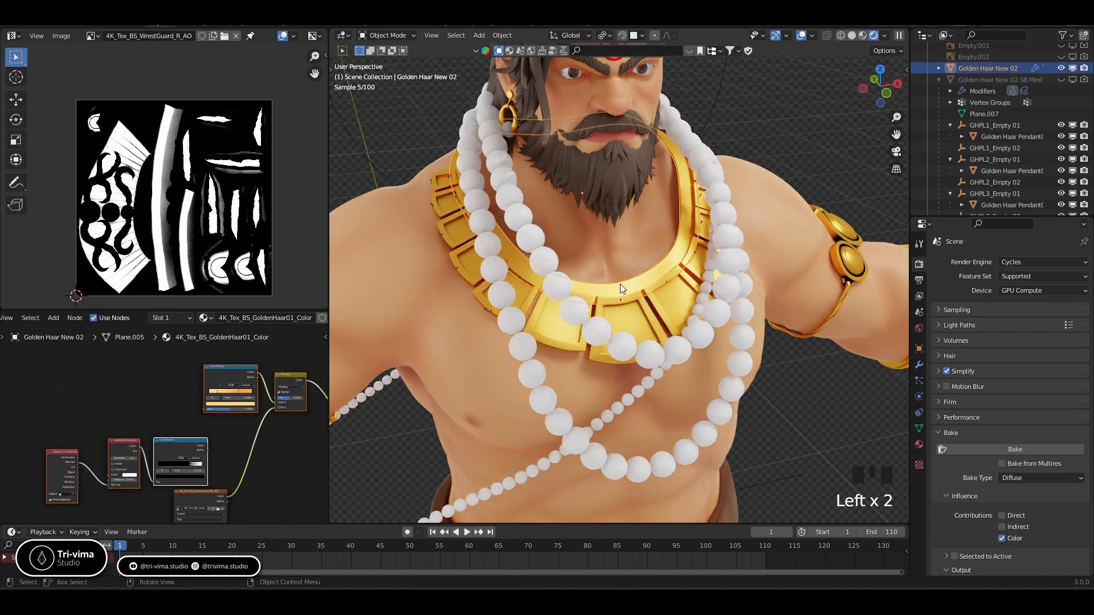
left_click(51, 477)
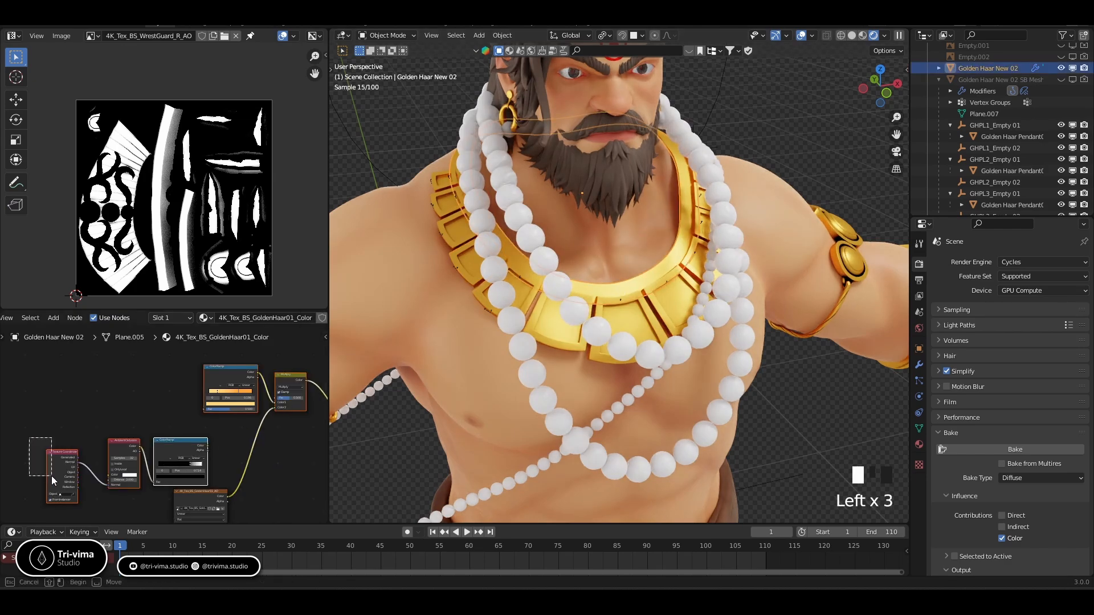
key("x")
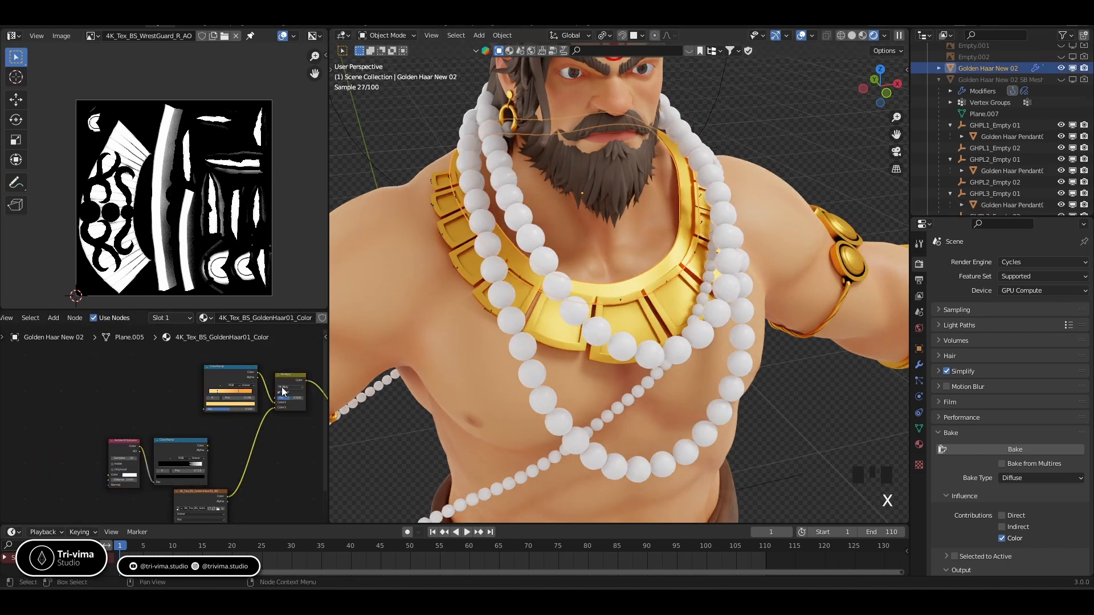
Rearrange Golden Haar New 02's nodes, placing the AO image under the gold ColorRamp and the unused Ambient Occlusion pair beside it
left_click_drag(65, 445, 172, 456)
key("g")
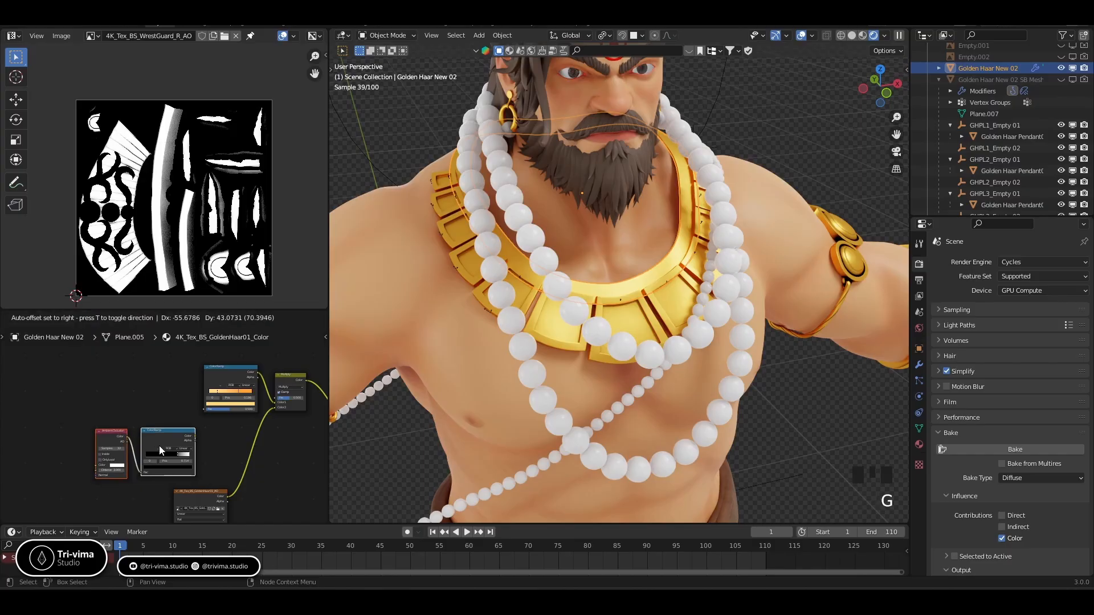
left_click(159, 445)
left_click_drag(207, 500, 236, 458)
scroll(165, 395, "down", 4)
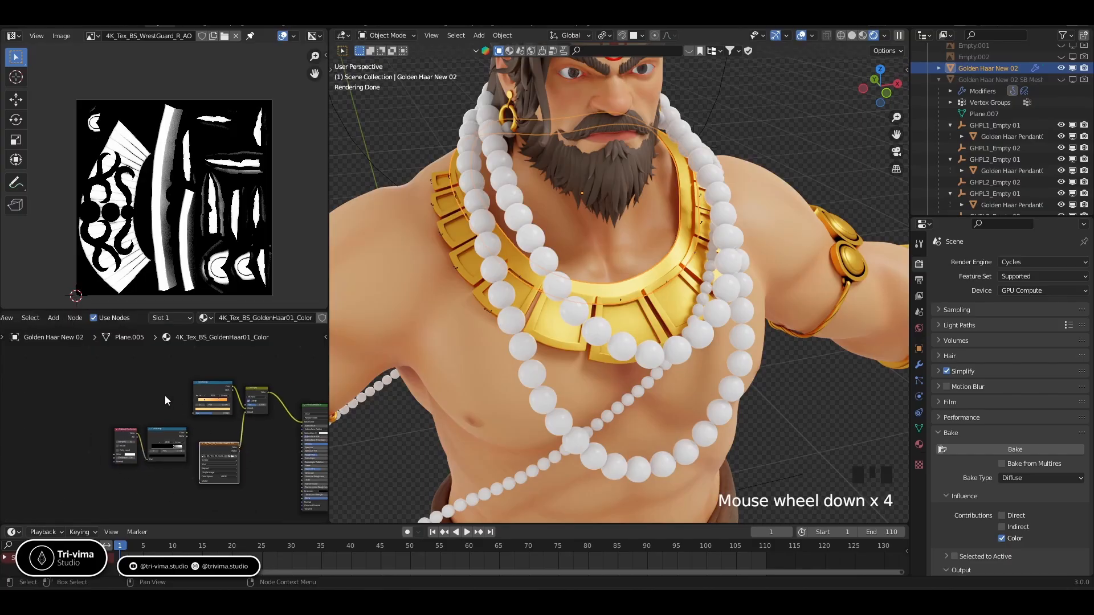
left_click_drag(36, 422, 114, 480)
key("g")
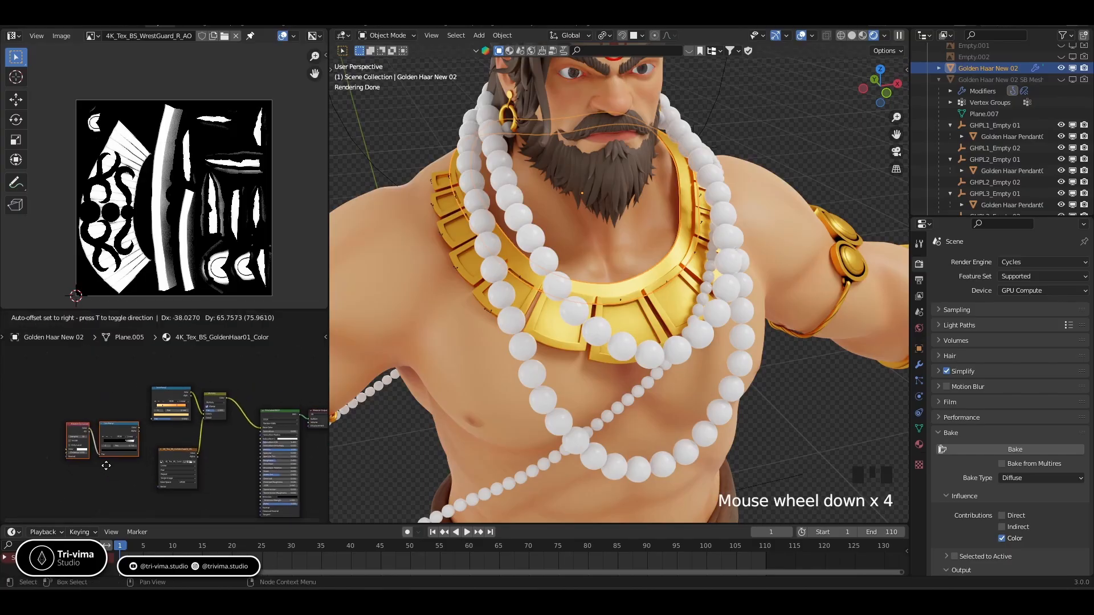
left_click(105, 468)
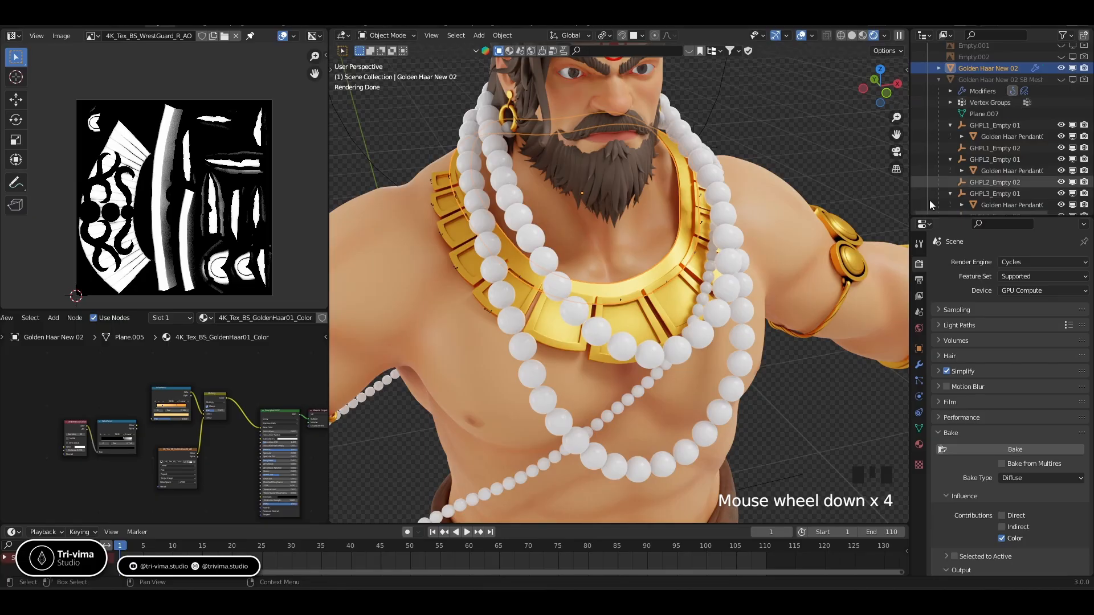
Delete the Texture Coordinate and Mapping nodes from Baajubandh L's material and set its Multiply factor to 0.5
double_click(843, 262)
left_click_drag(23, 416, 111, 487)
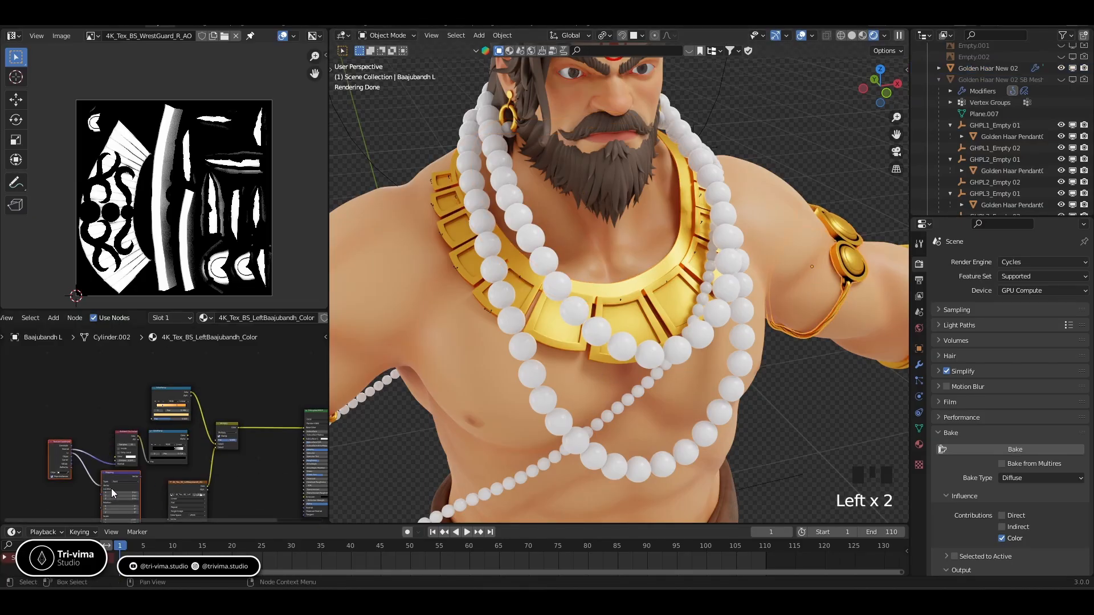
key("x")
left_click(229, 441)
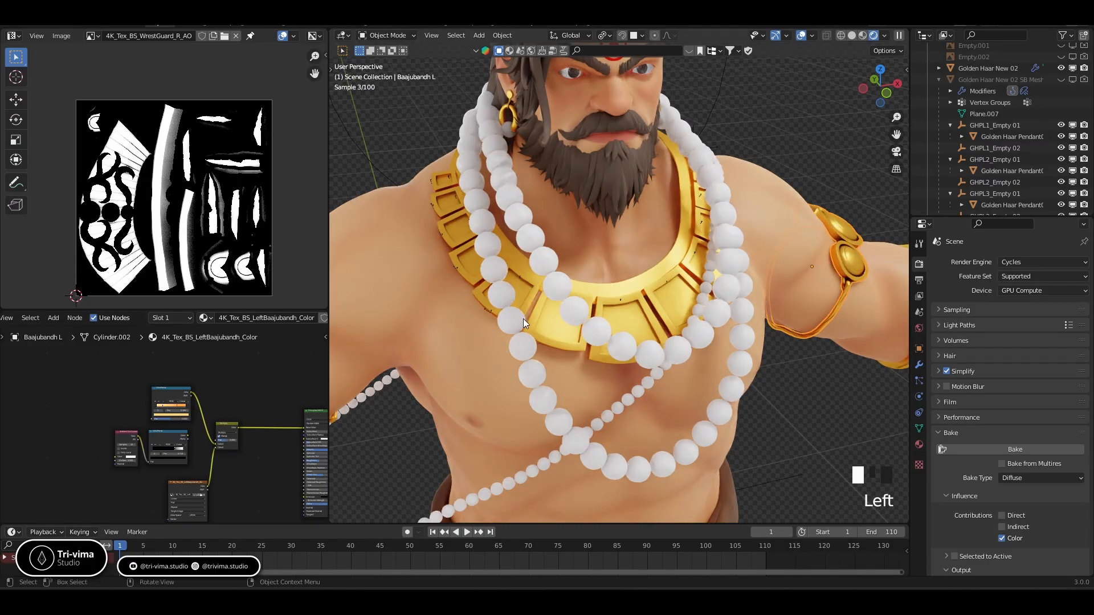
Examine the gold jewellery across the full character and the ring on the left hand up close
scroll(523, 319, "down", 7)
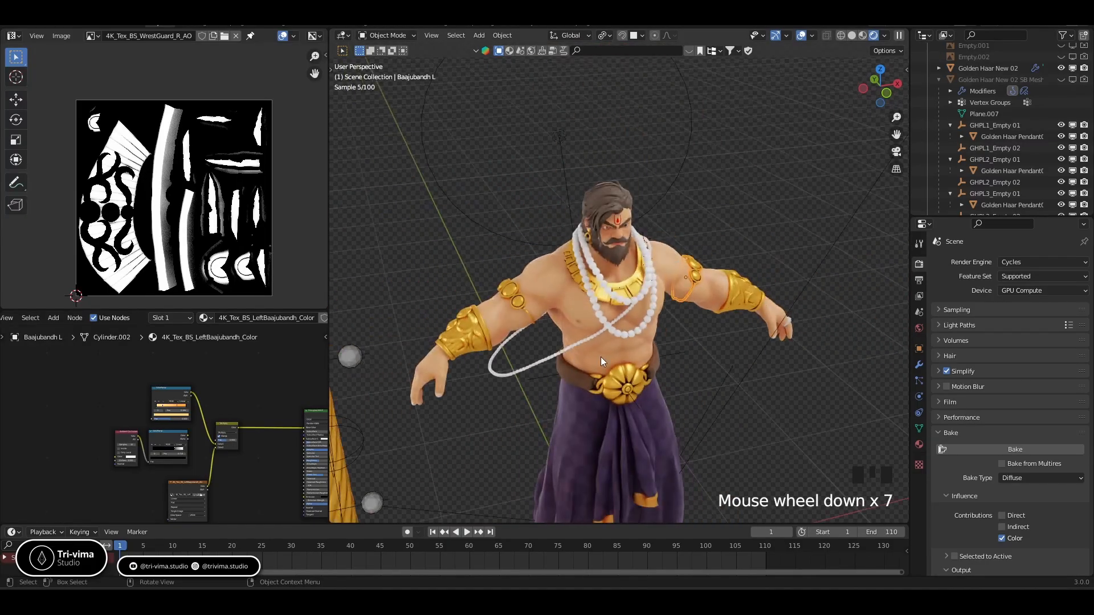
mouse_move(600, 357)
middle_mouse_down()
mouse_move(630, 352)
mouse_move(620, 364)
middle_mouse_up()
middle_click_drag(600, 318, 576, 289, "shift")
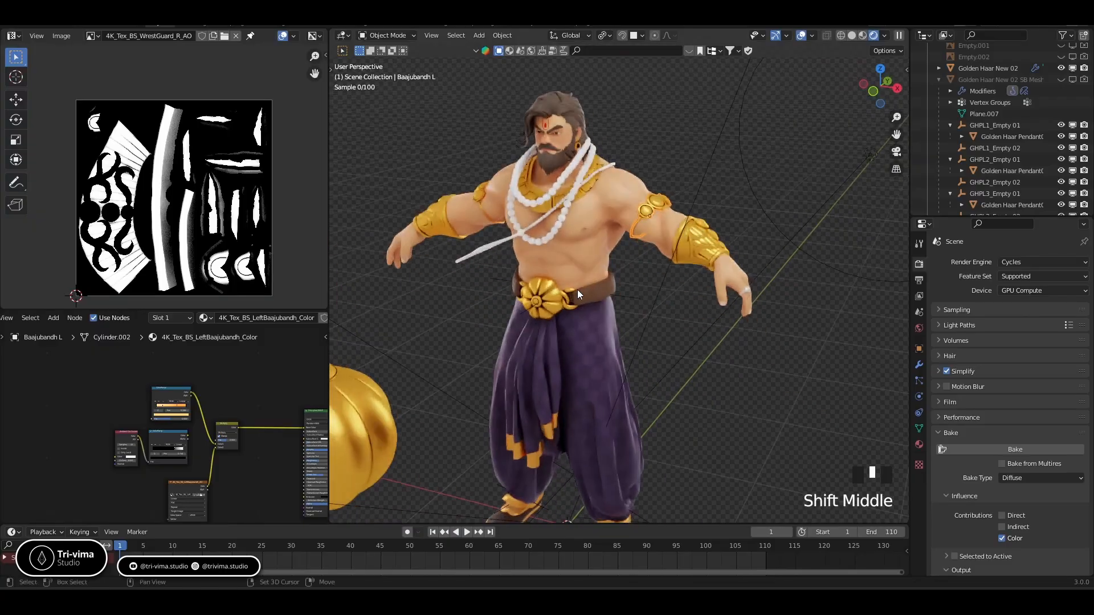
middle_click_drag(688, 375, 671, 273)
scroll(671, 272, "up", 4)
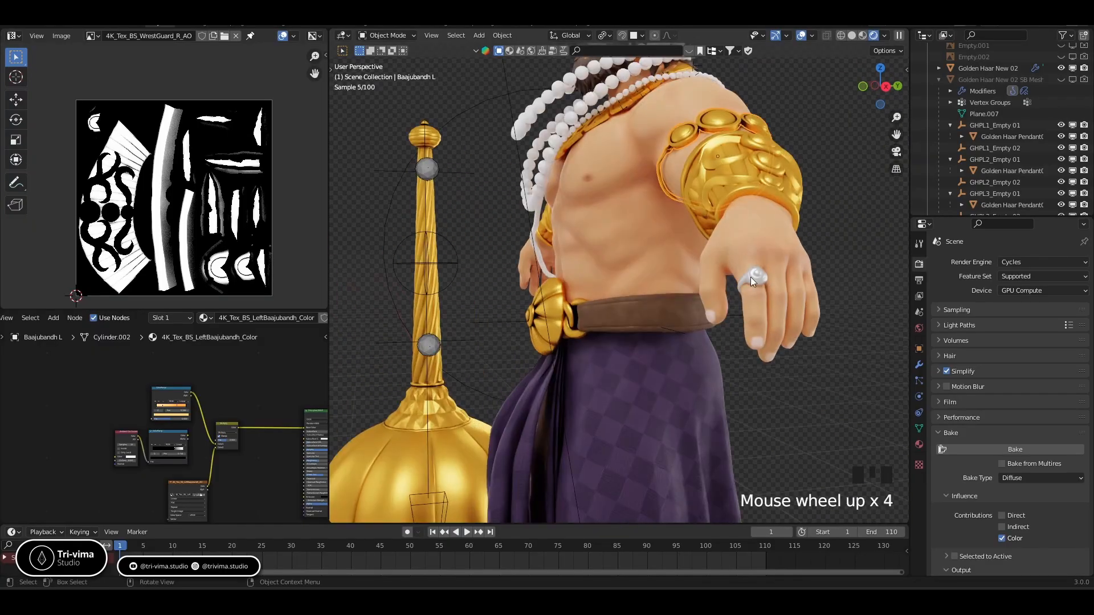
Select the finger ring and examine the nodes of its Clay Shader 04 material
left_click(756, 278)
middle_click_drag(756, 278, 701, 279, "shift")
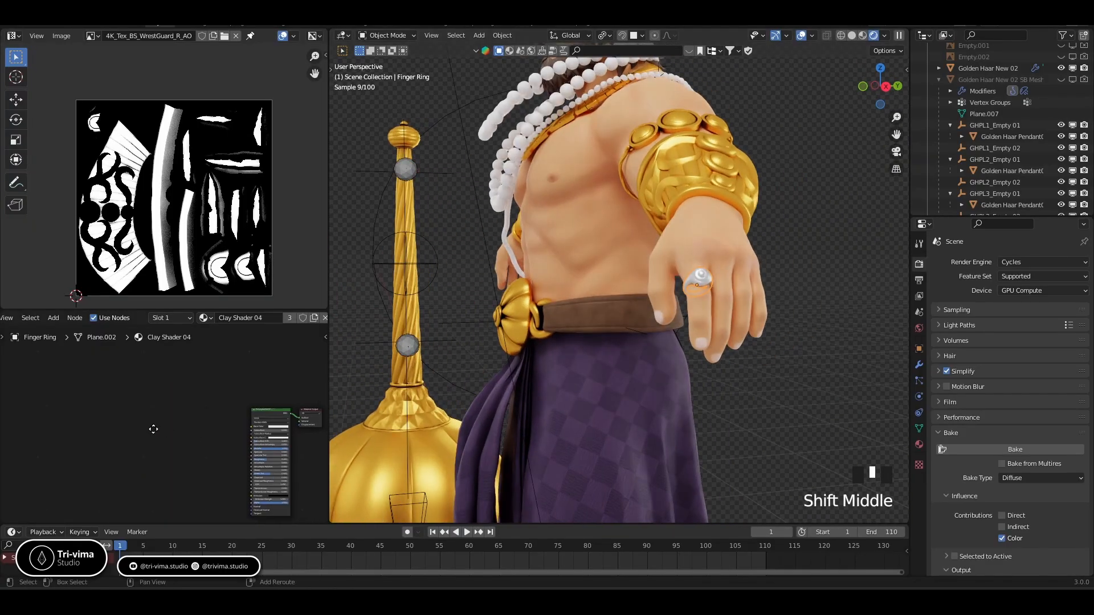
middle_click_drag(176, 421, 52, 421, "shift")
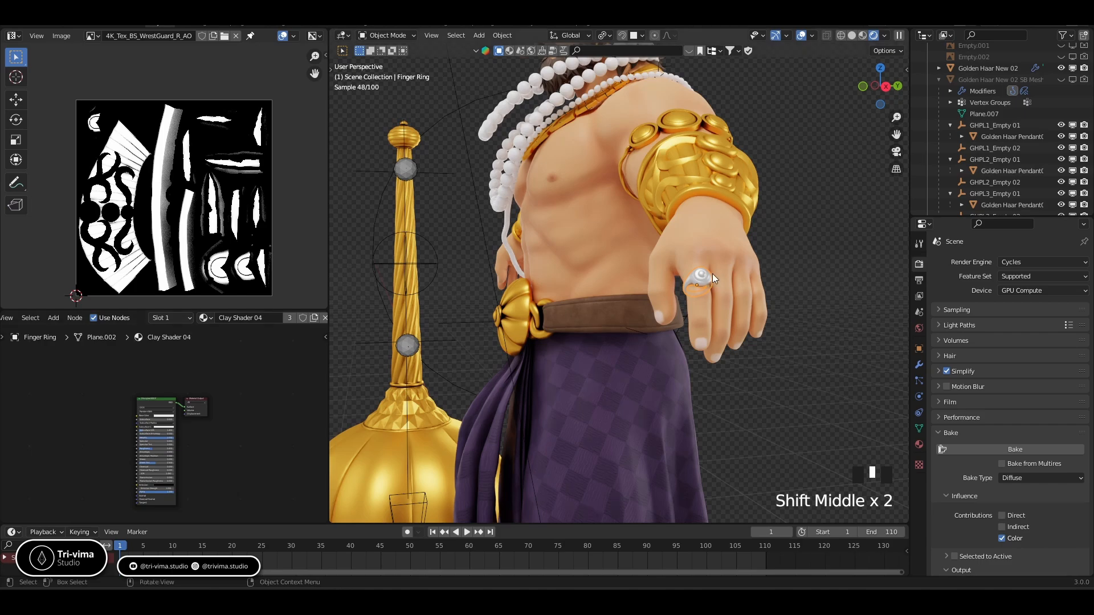
Select the left earring, Kundal L, and check the Multiply node in its color material
middle_click_drag(692, 271, 693, 378)
scroll(647, 290, "up", 4)
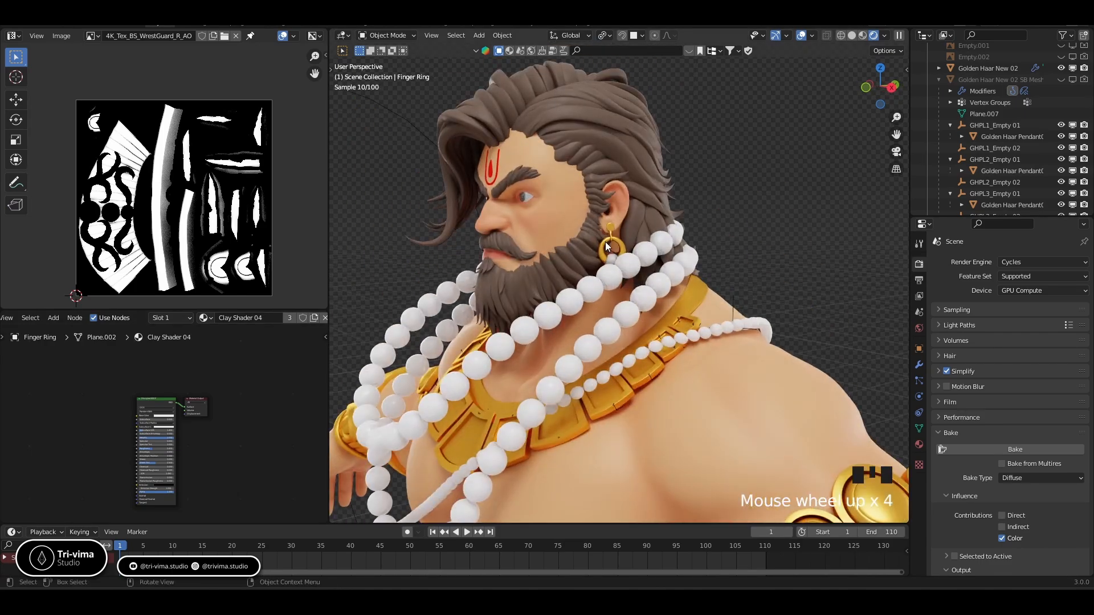
left_click(607, 246)
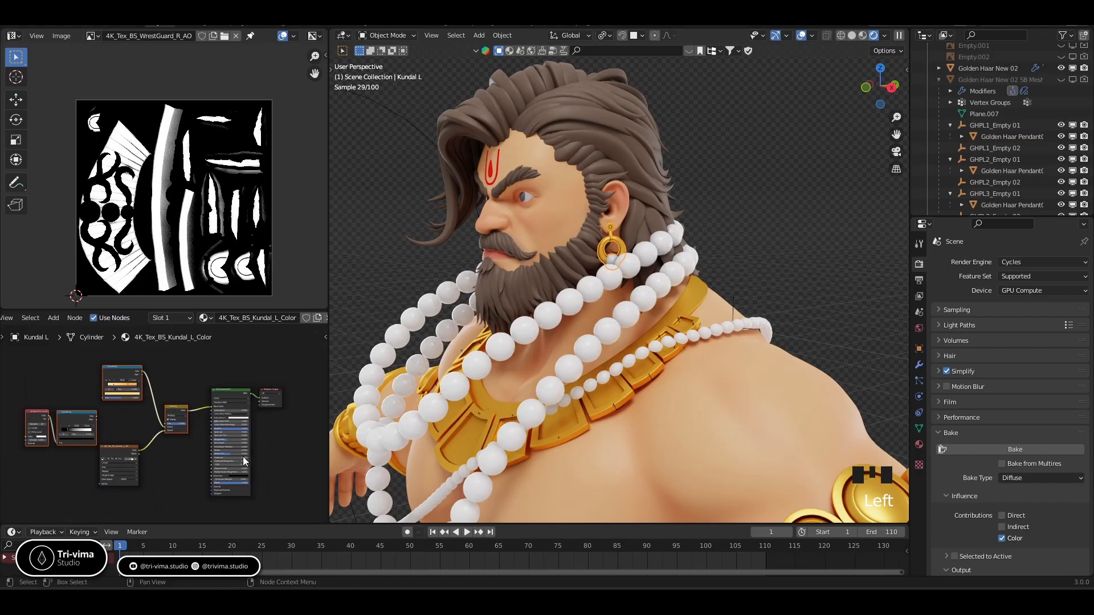
left_click(180, 425)
Select the right earring, Kundal R, and show its slot 1 color material in the shader nodes for inspection
middle_click_drag(672, 341, 576, 347)
scroll(575, 346, "down", 2)
left_click(446, 330)
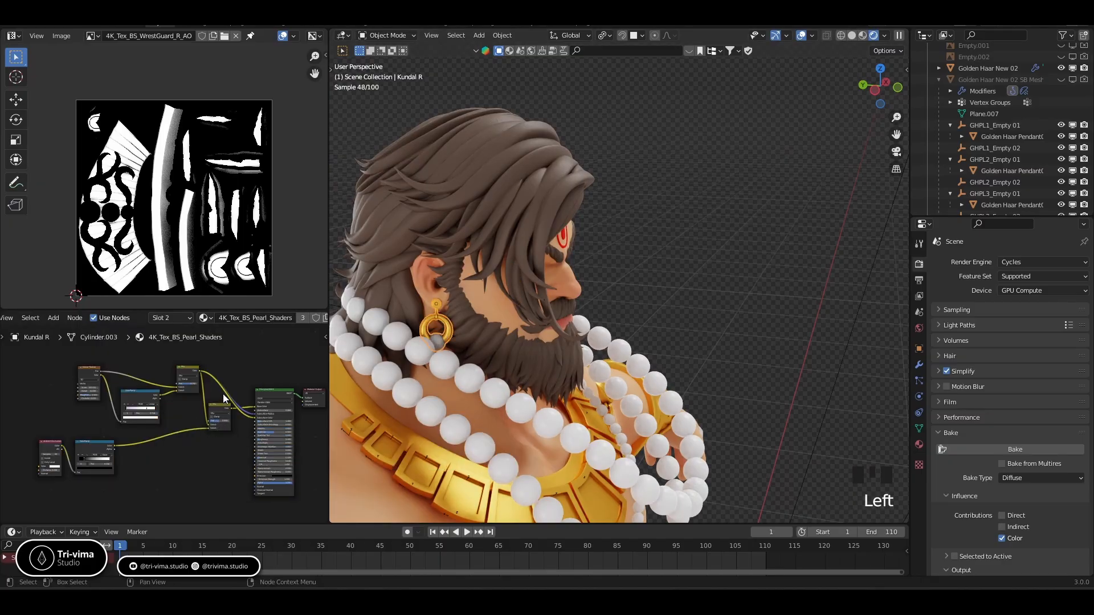
left_click(183, 319)
left_click(162, 340)
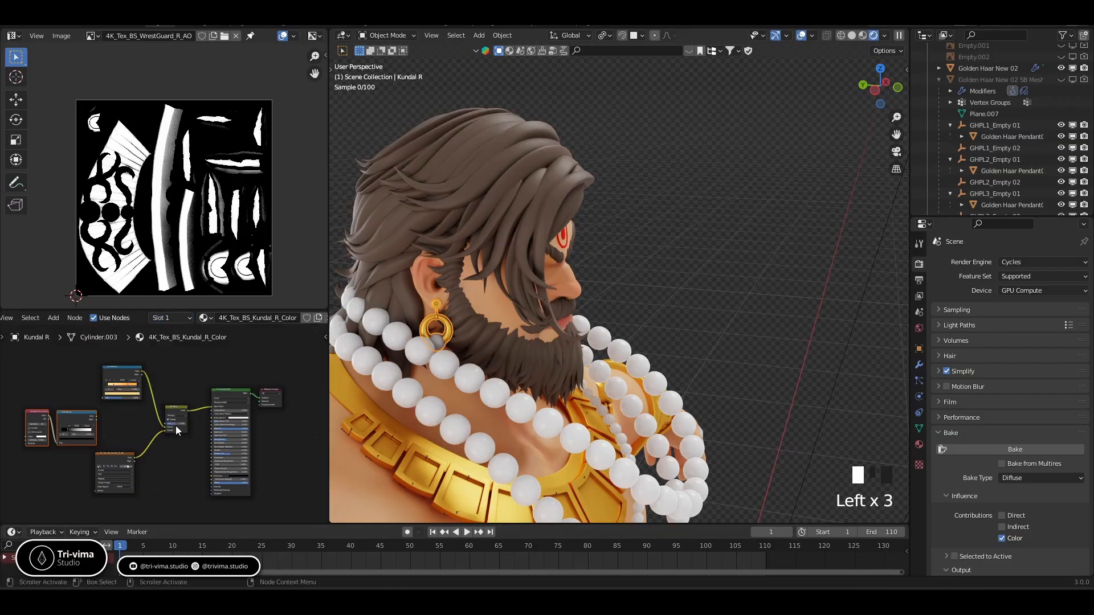
Look over the chest and arm jewellery, select the finger ring and inspect its UV layout in Edit Mode
middle_click_drag(718, 367, 753, 299)
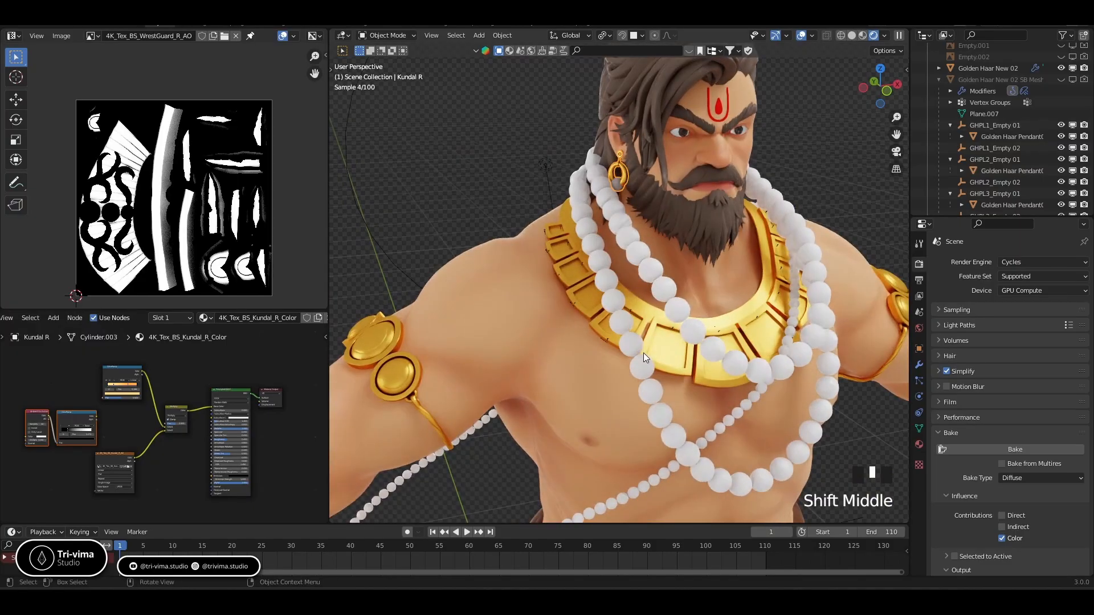
middle_click_drag(627, 334, 620, 265, "shift")
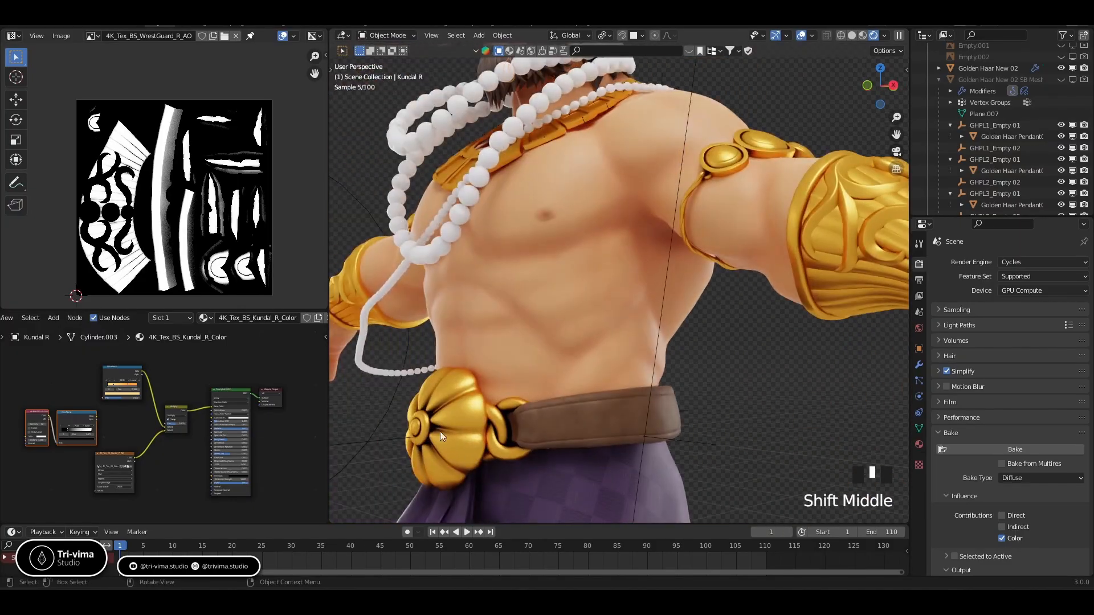
left_click(449, 416)
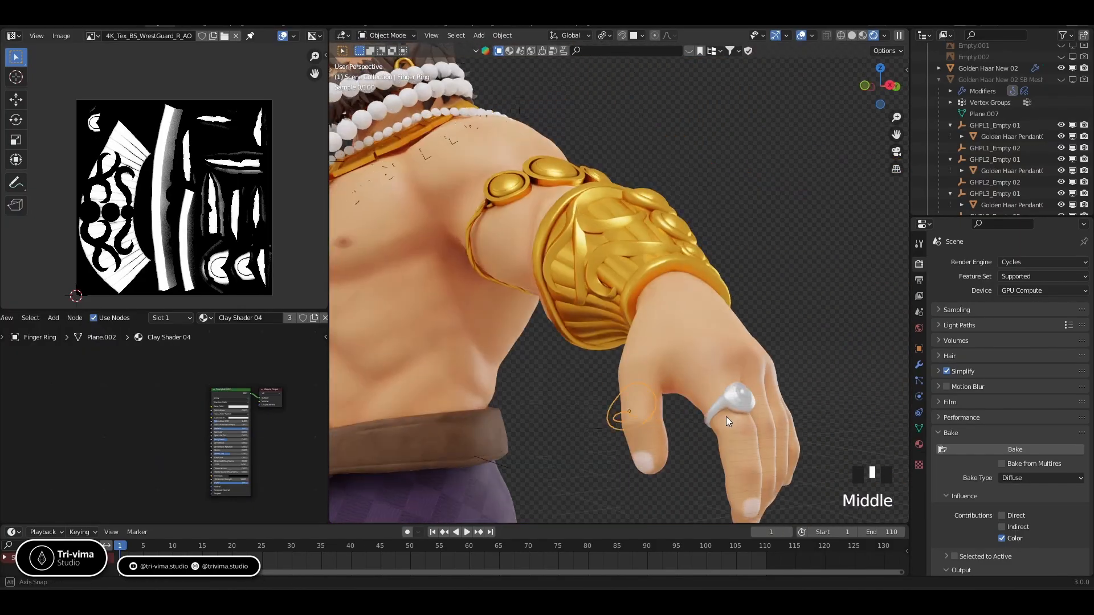
middle_click_drag(726, 416, 692, 425)
middle_click_drag(630, 393, 666, 354, "shift")
key("Tab")
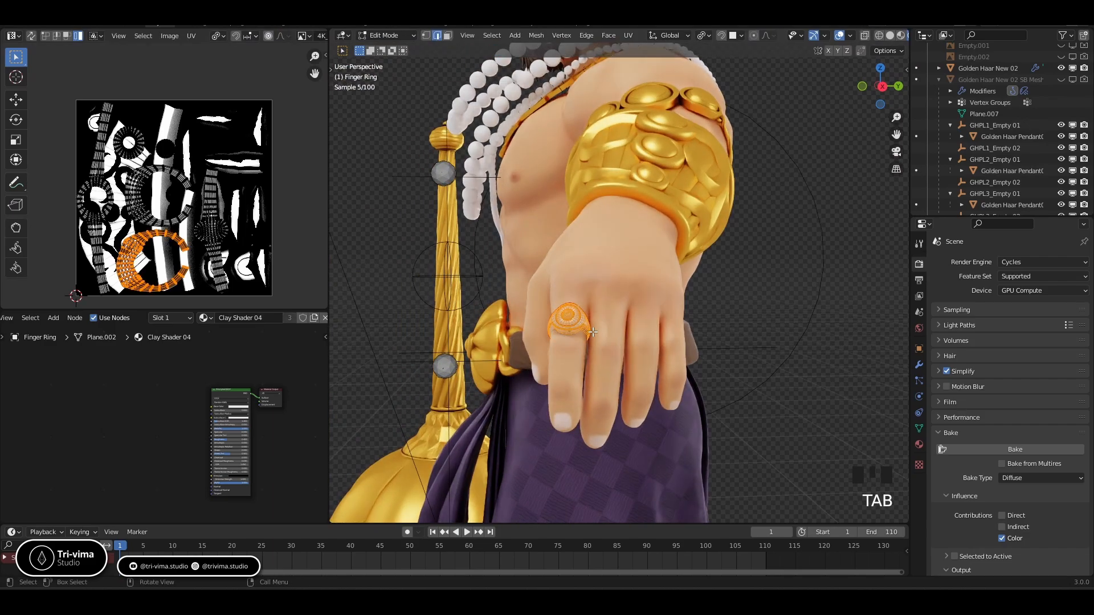
key("a")
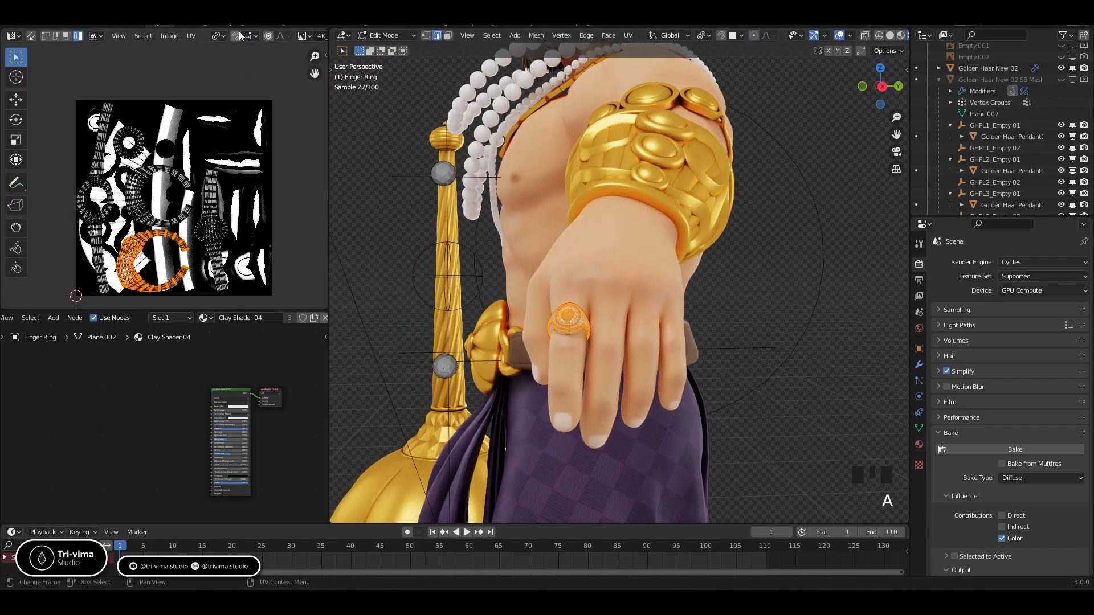
key("a")
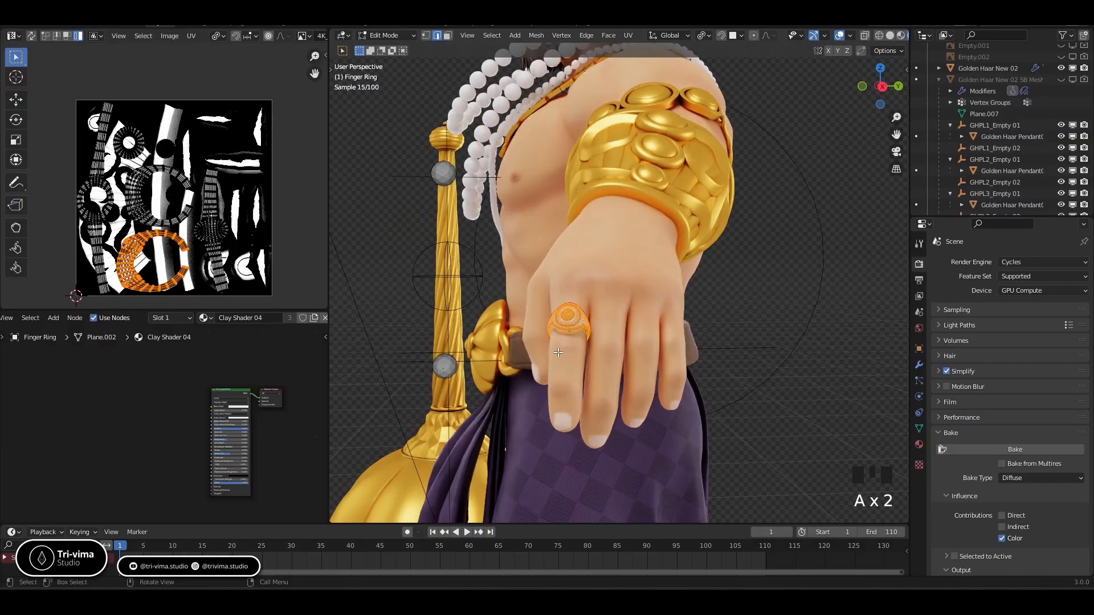
key("Tab")
Examine the finger ring's clay material up close on the hand and against the full character
scroll(603, 370, "up", 2)
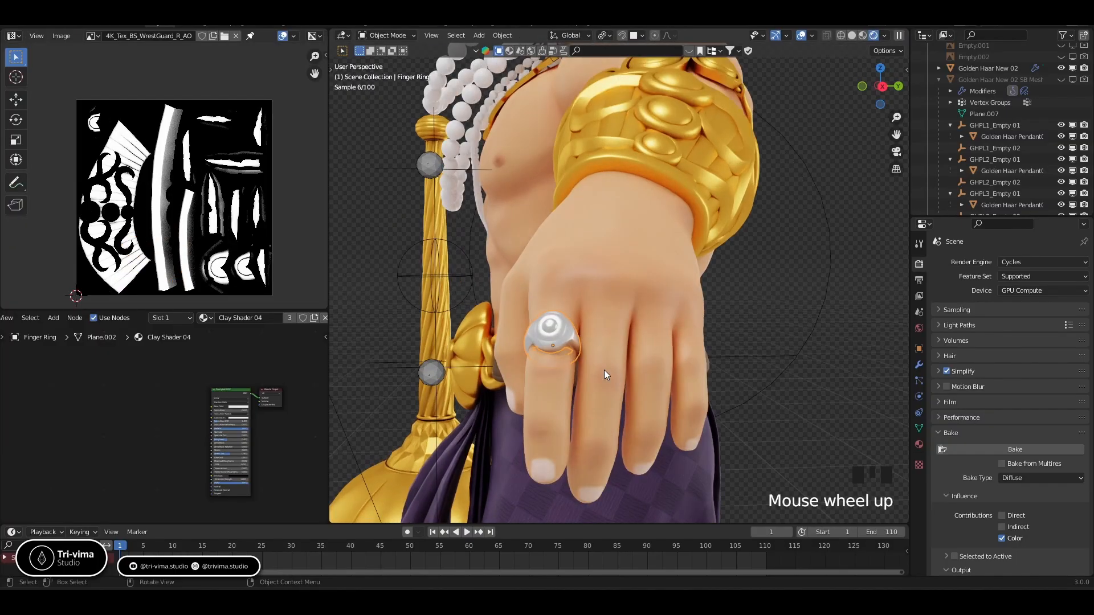
middle_click_drag(535, 391, 560, 381, "shift")
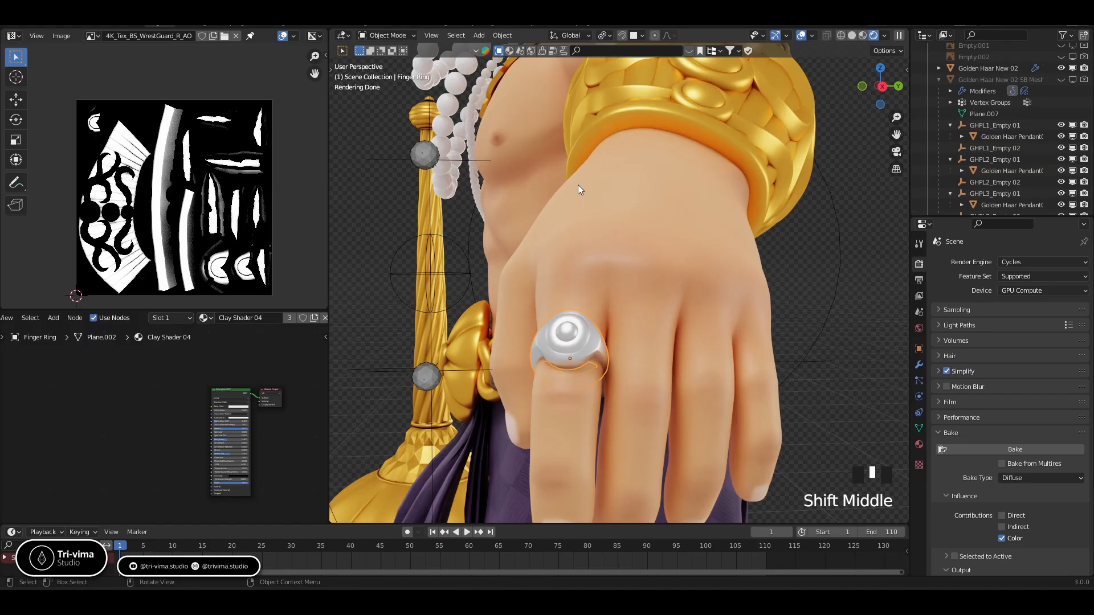
middle_click_drag(577, 185, 589, 153, "shift")
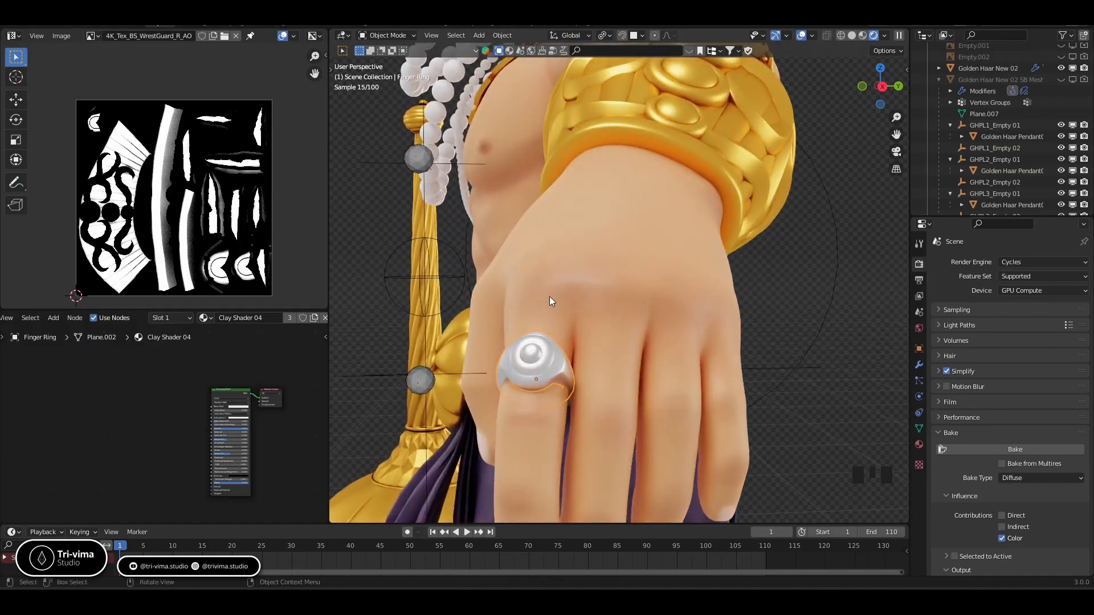
middle_click_drag(275, 460, 228, 458)
scroll(649, 347, "down", 3)
scroll(650, 347, "down", 5)
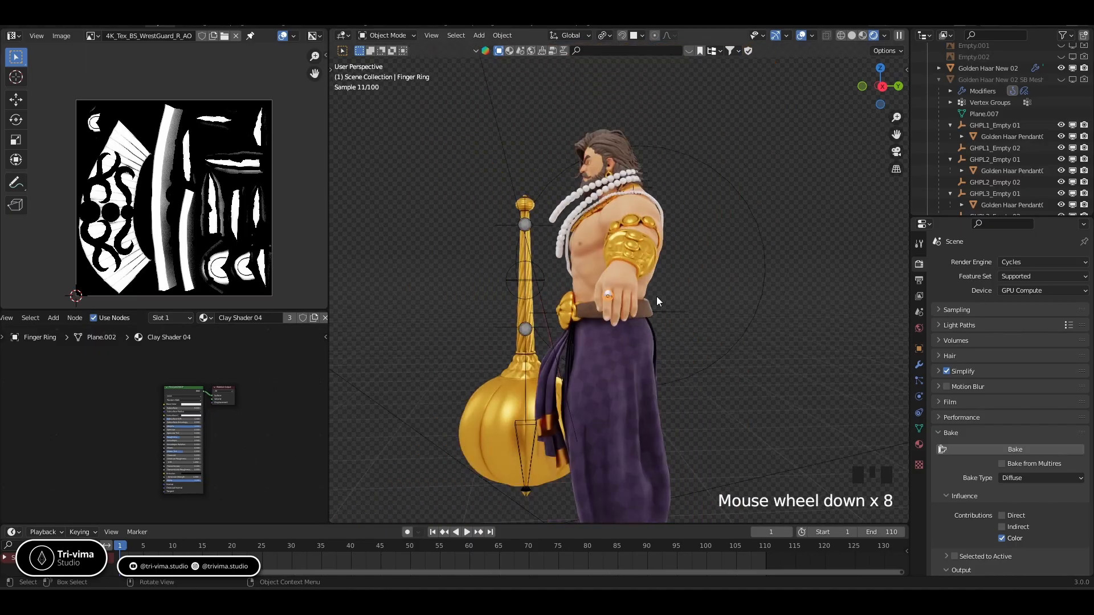